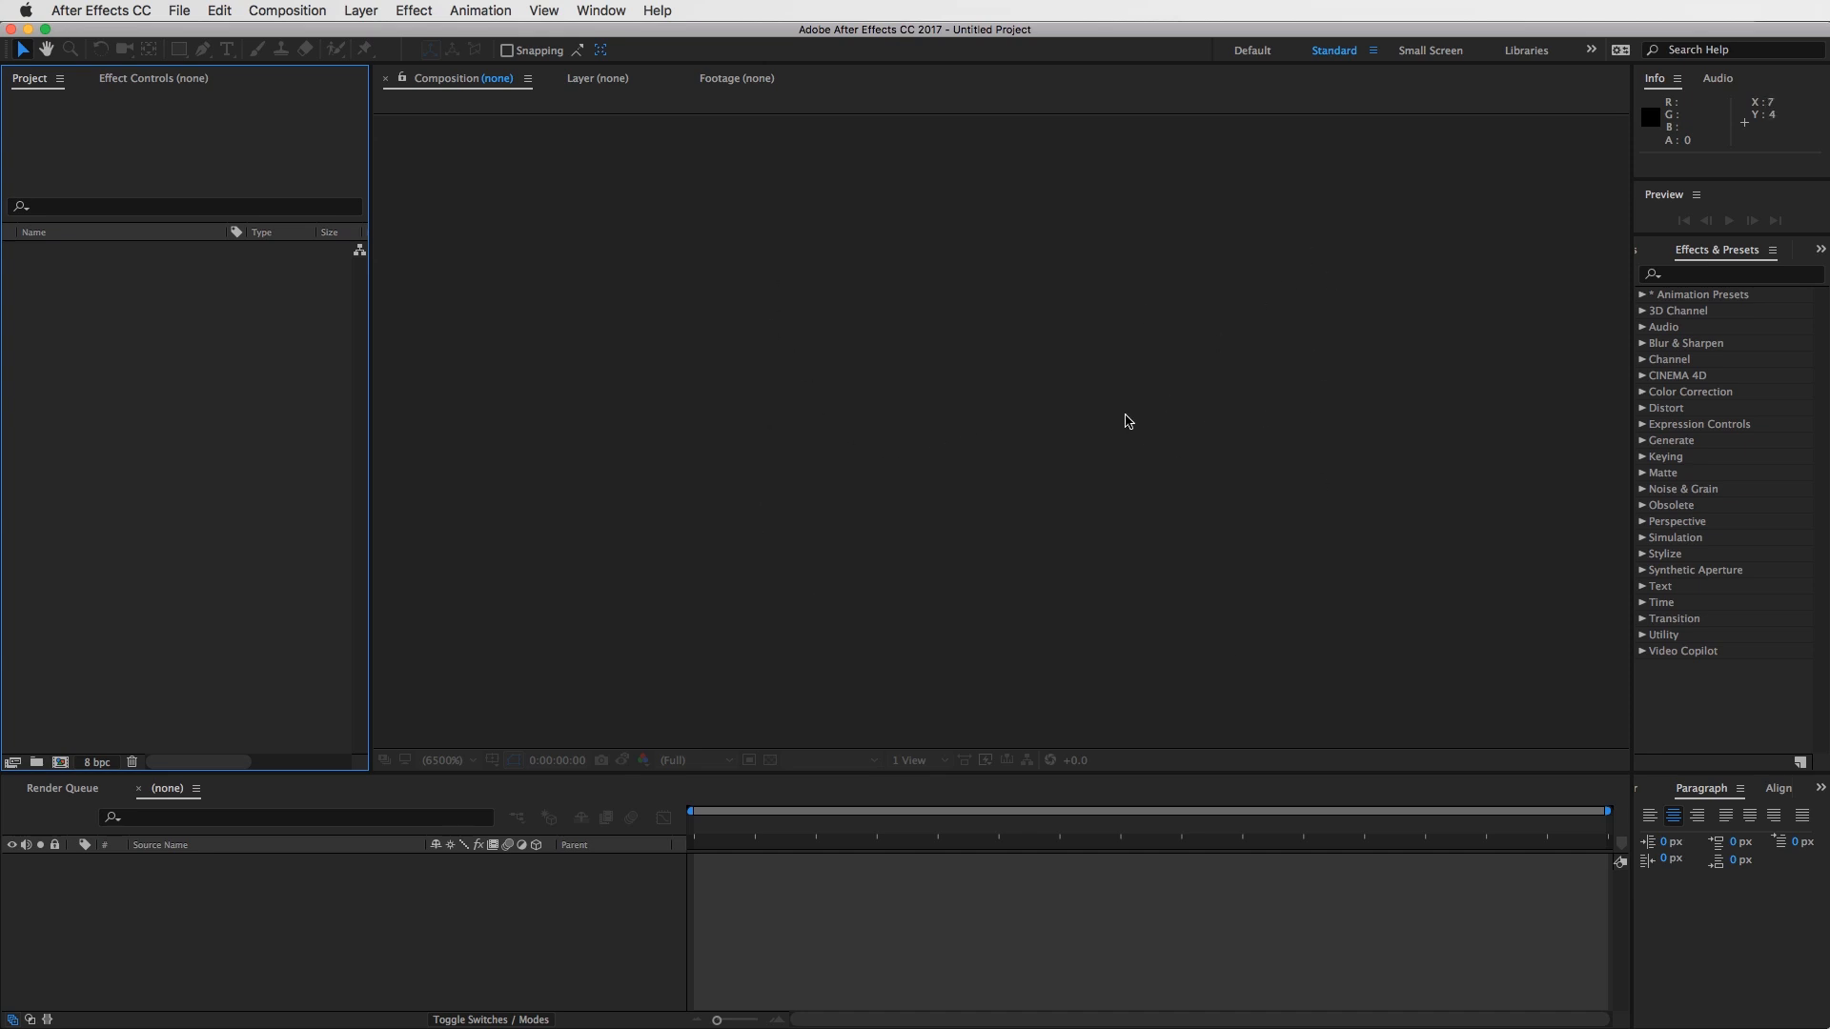
# - Look over the Project, Composition and Timeline panels and the list of panels available in the workspace
pyautogui.click(254, 329)
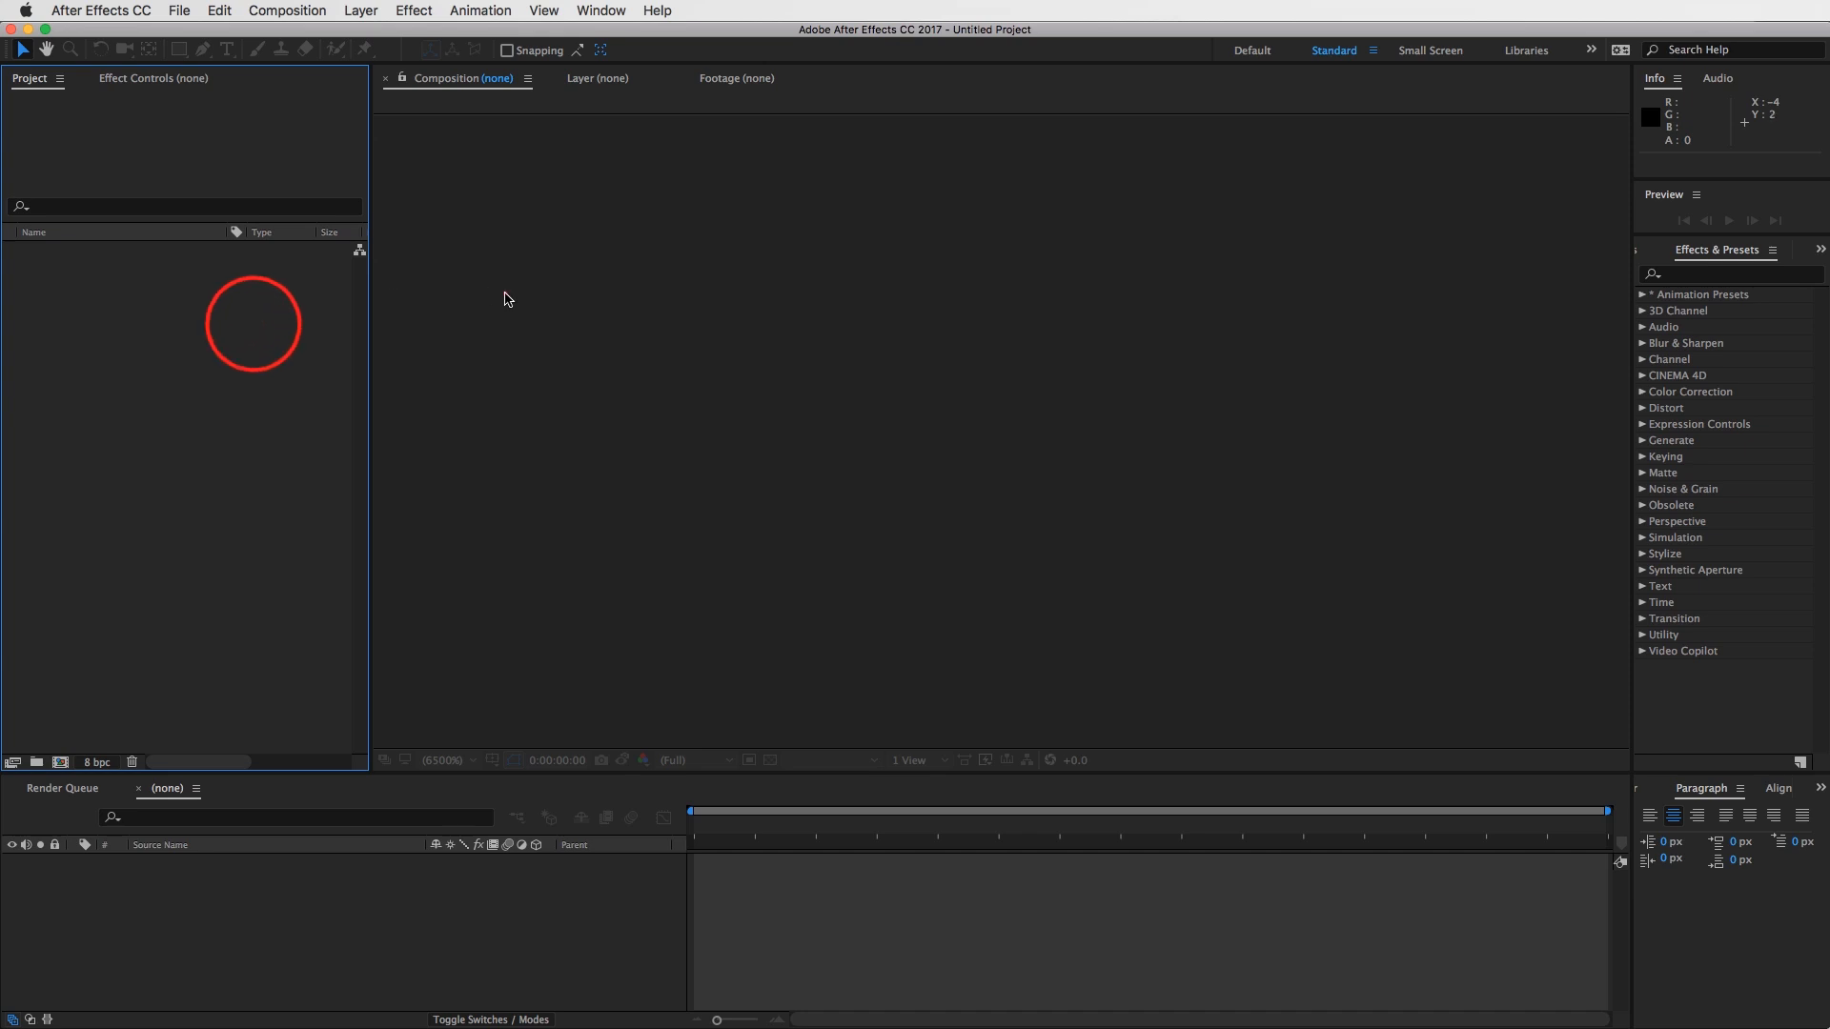
pyautogui.click(504, 293)
pyautogui.click(171, 329)
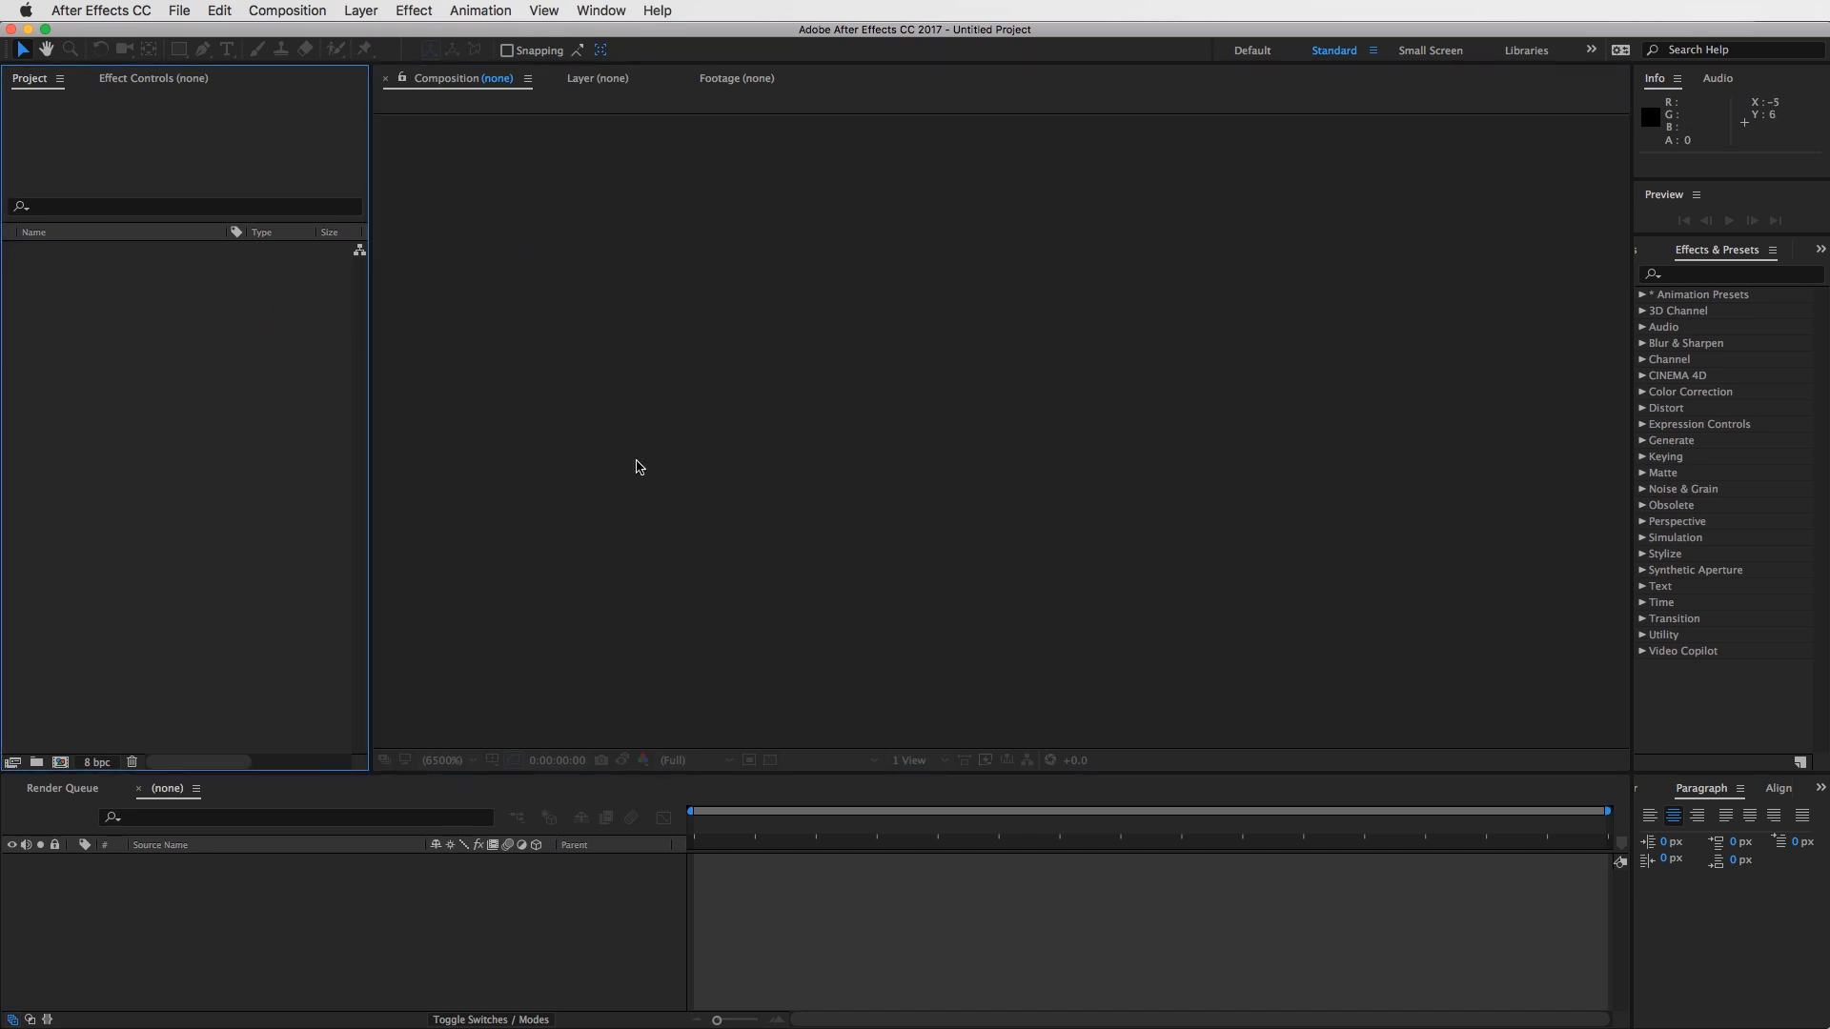
pyautogui.click(590, 484)
pyautogui.click(1062, 902)
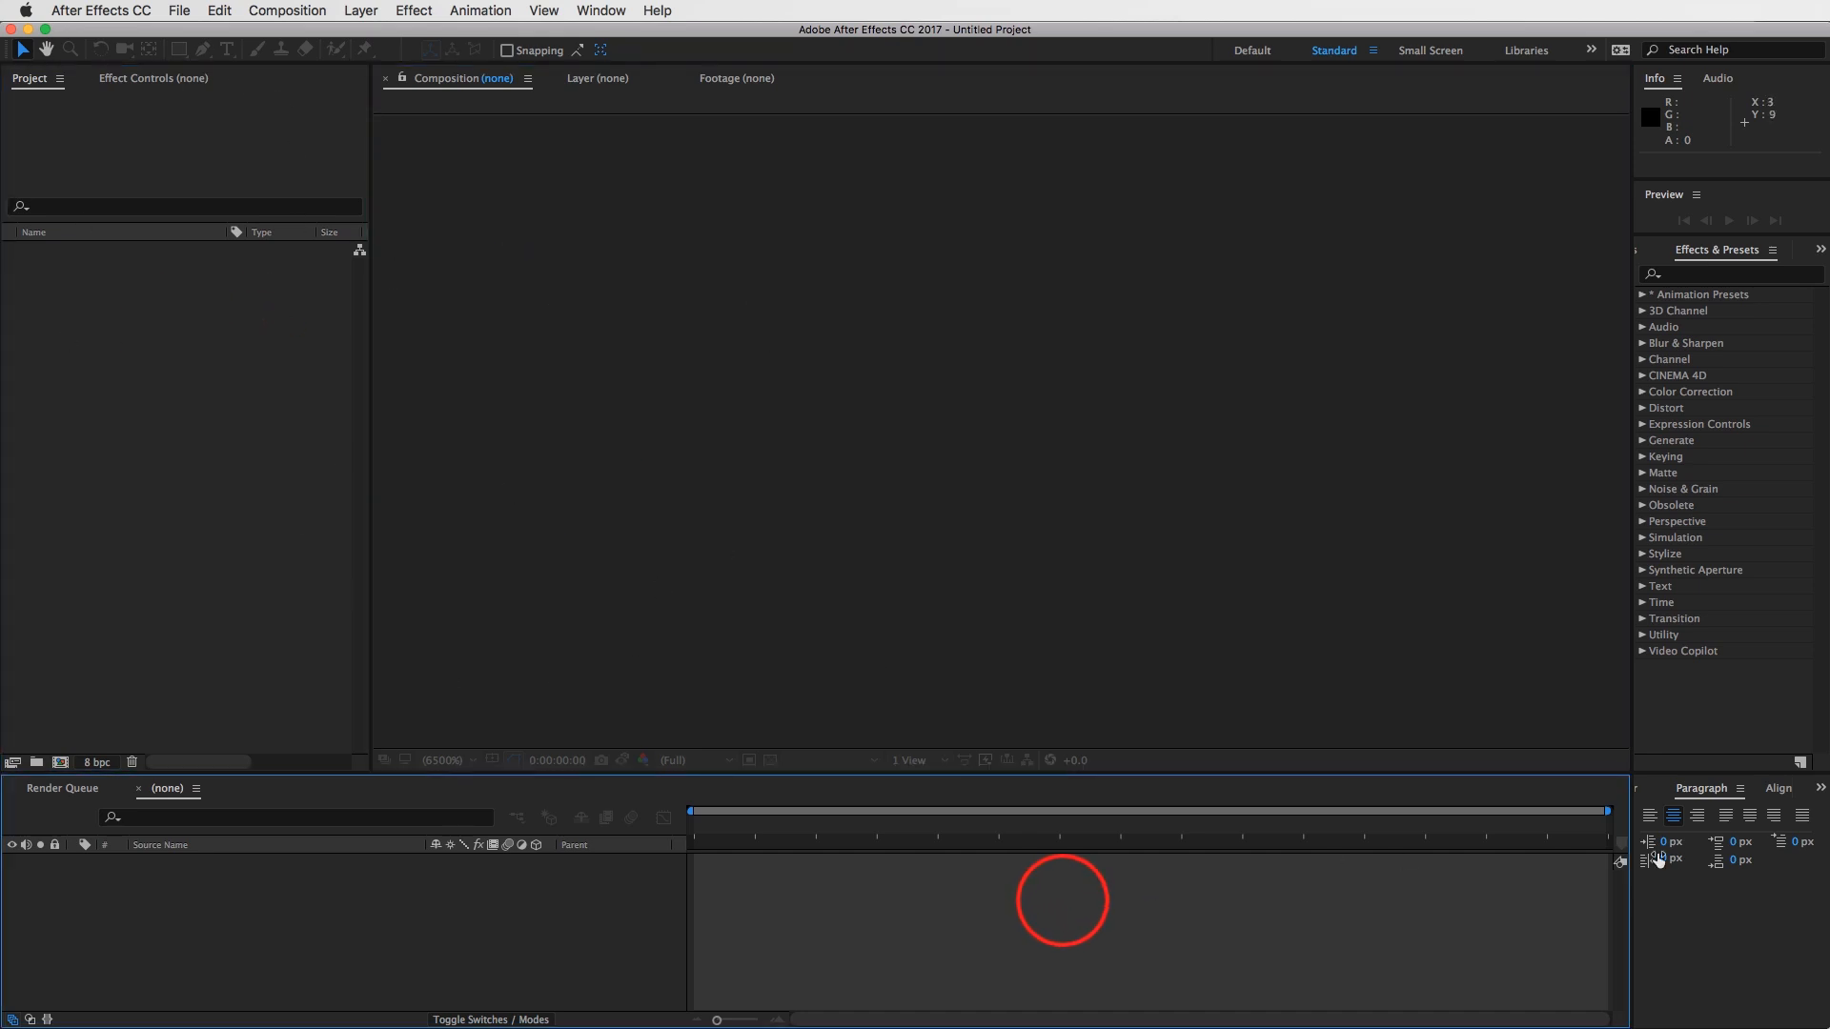
pyautogui.click(940, 370)
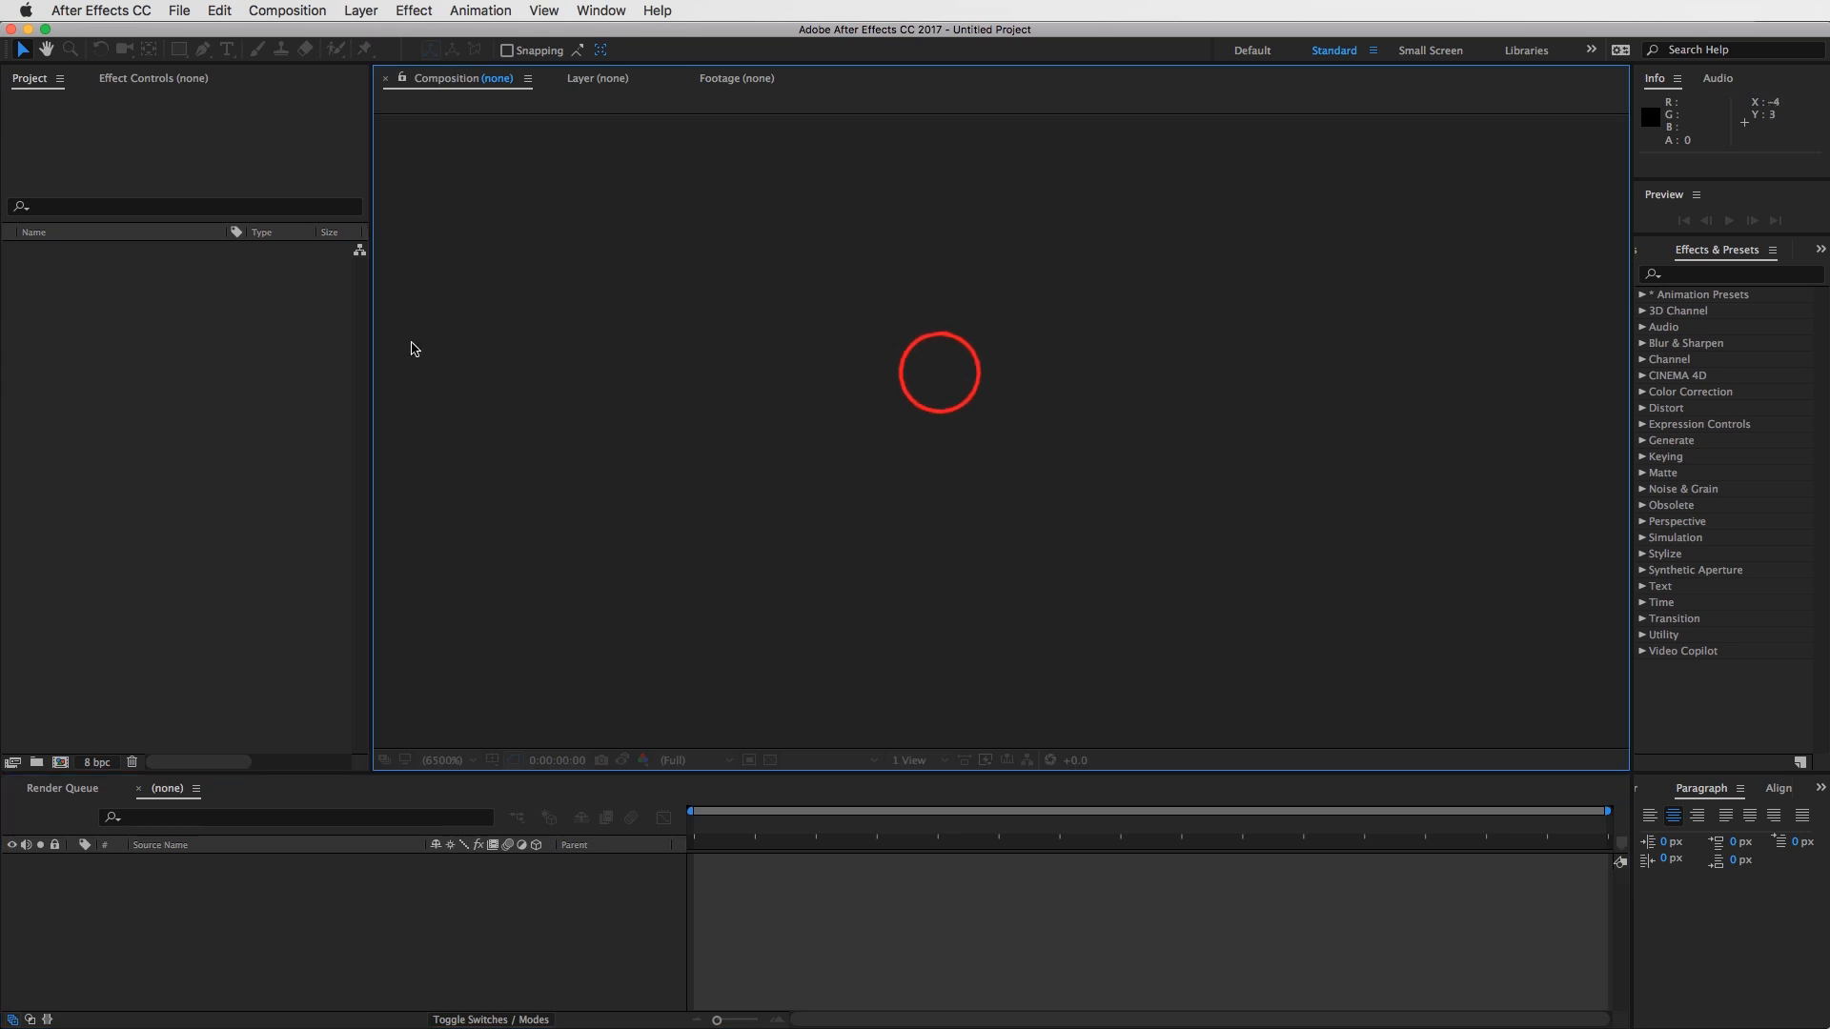
pyautogui.click(246, 368)
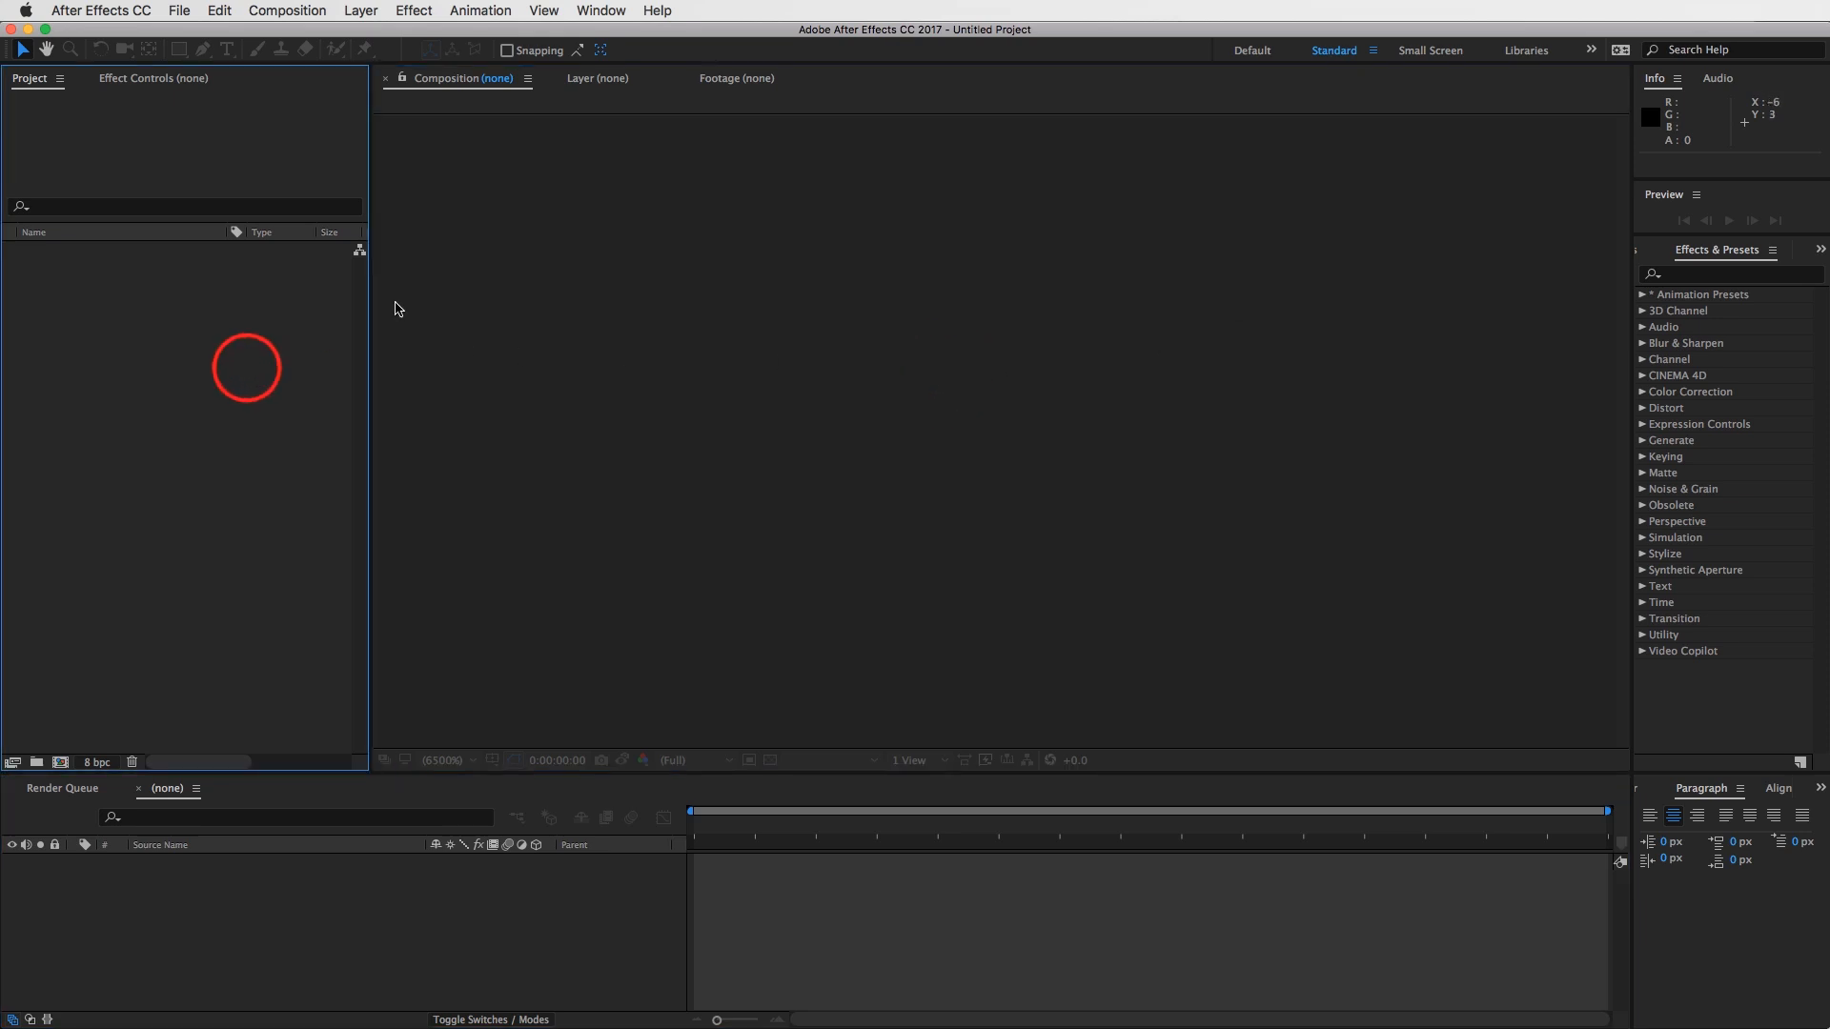
pyautogui.click(601, 11)
pyautogui.moveTo(672, 34)
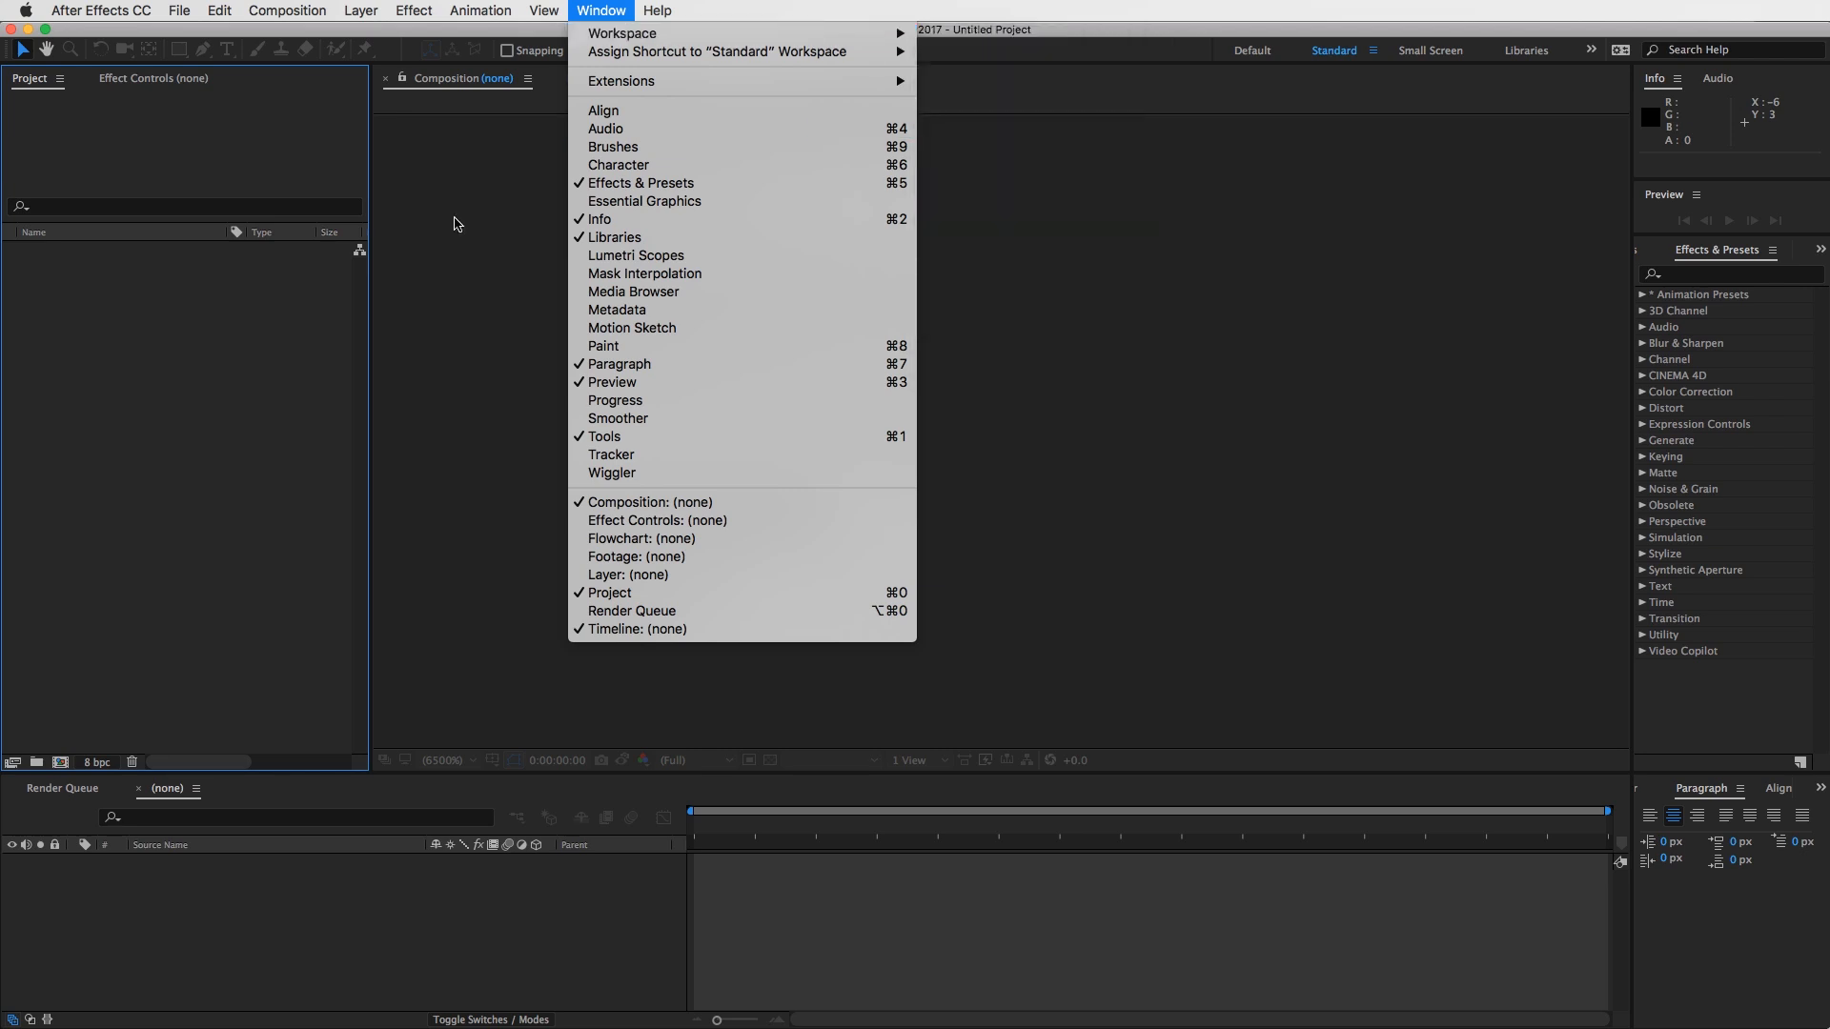
pyautogui.click(486, 213)
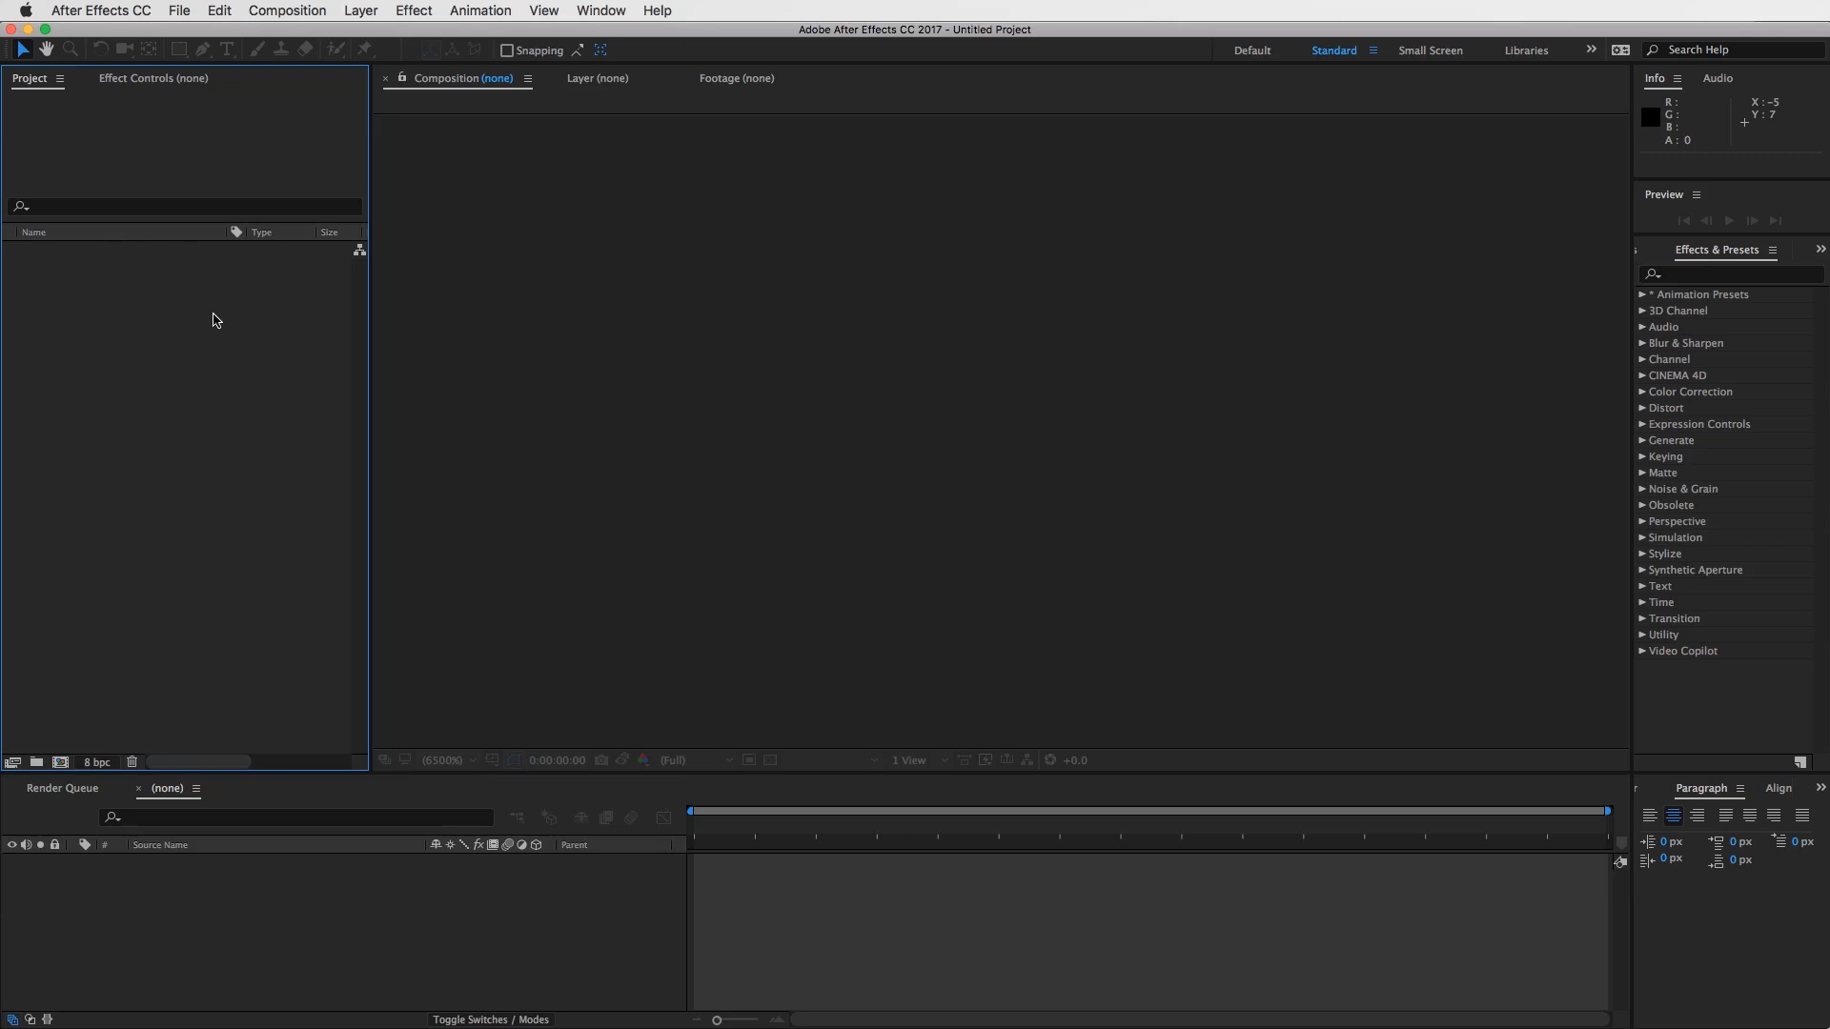
pyautogui.click(768, 185)
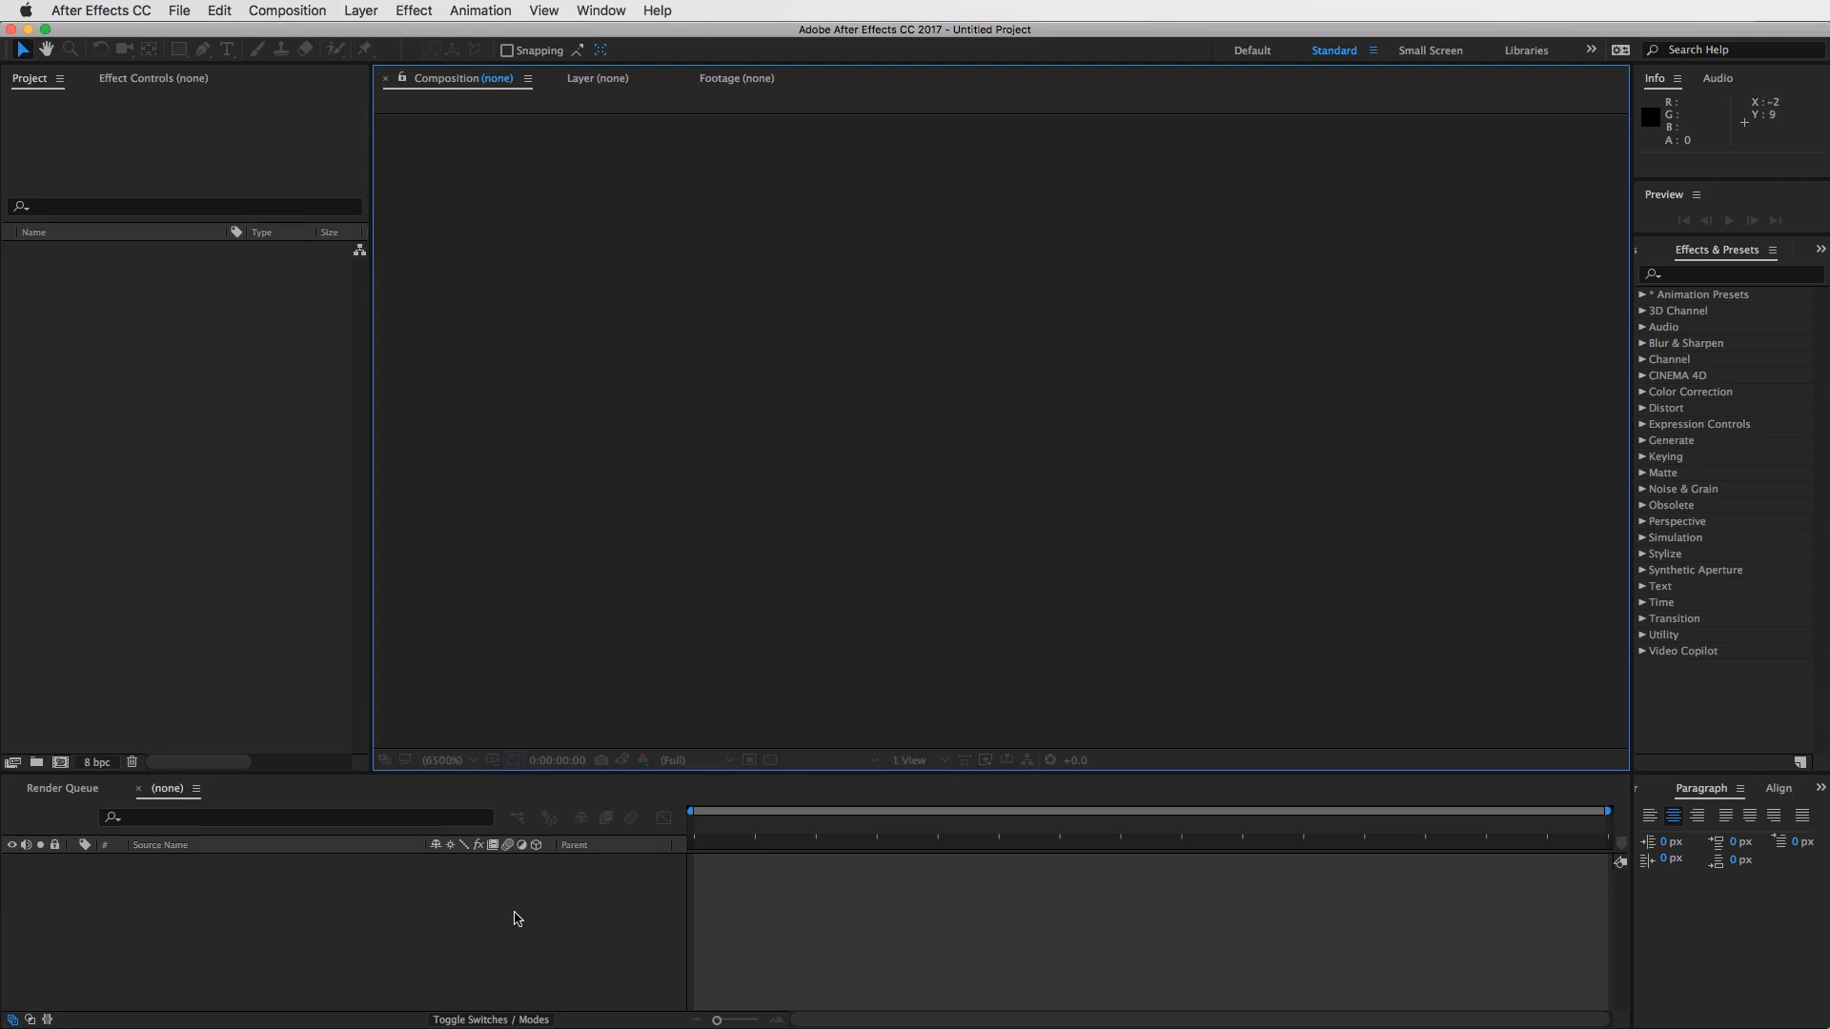
pyautogui.click(1062, 917)
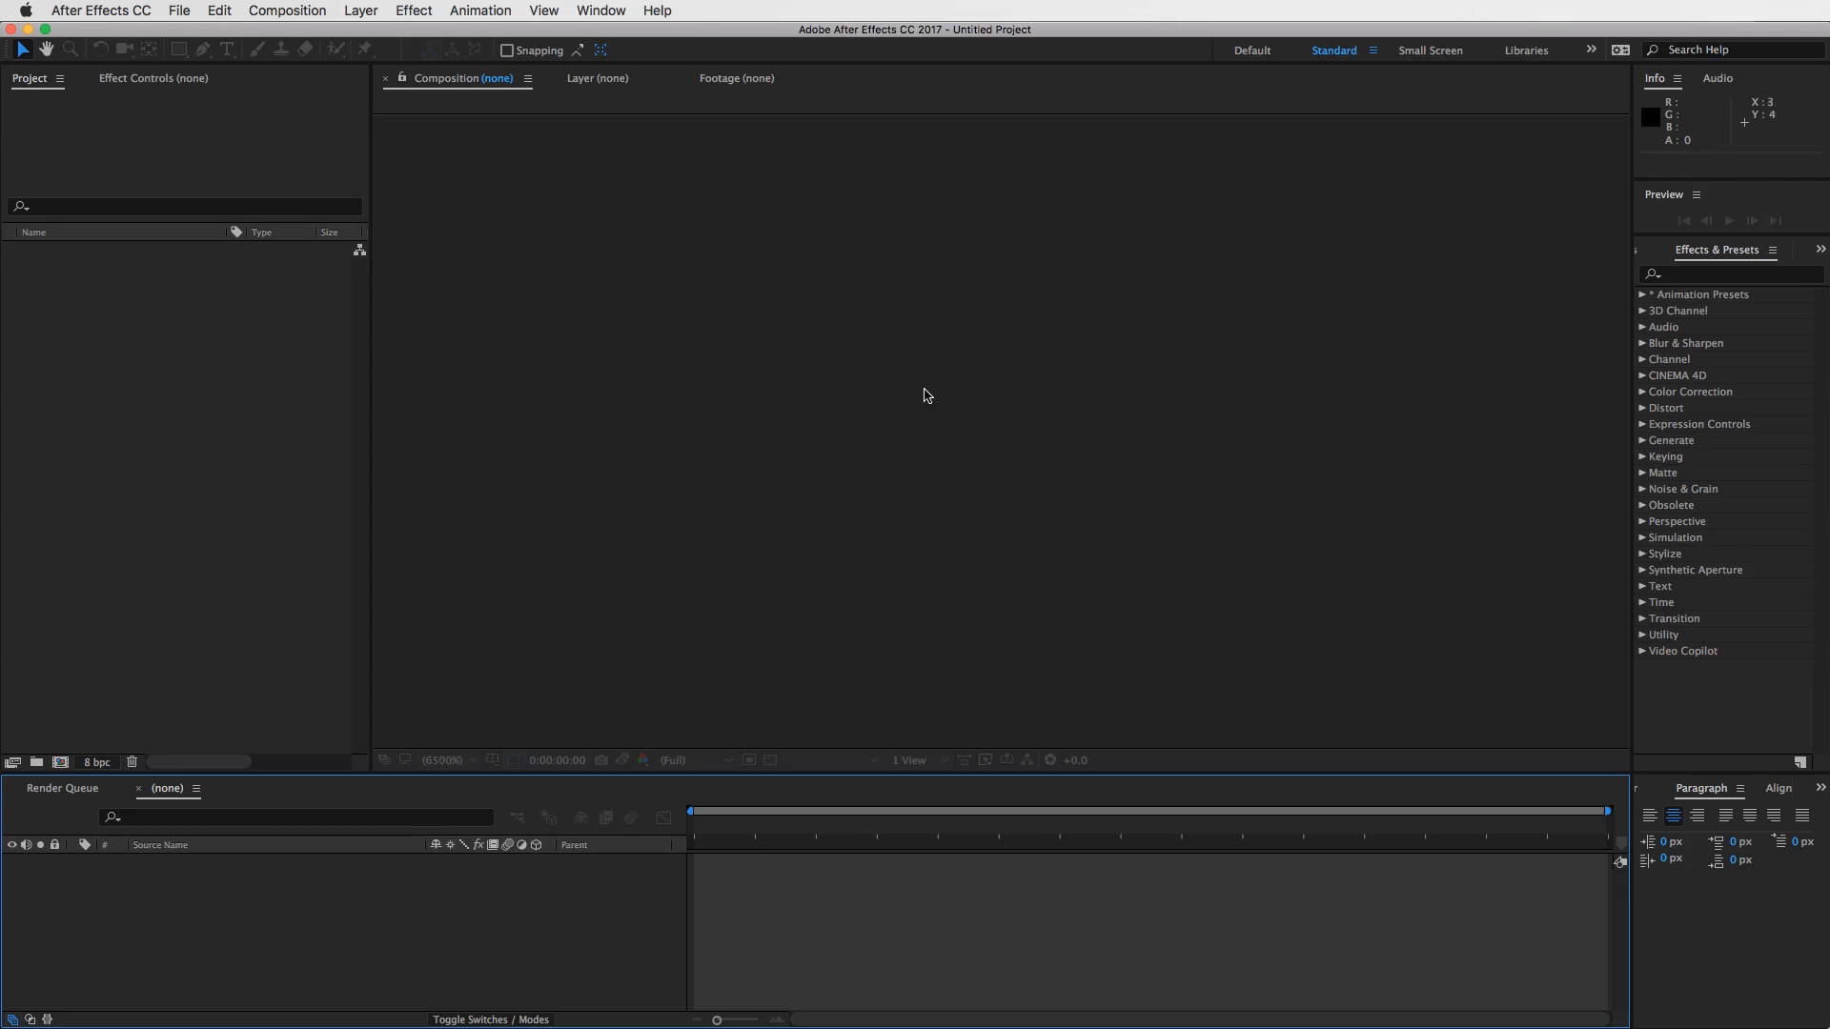
pyautogui.click(255, 425)
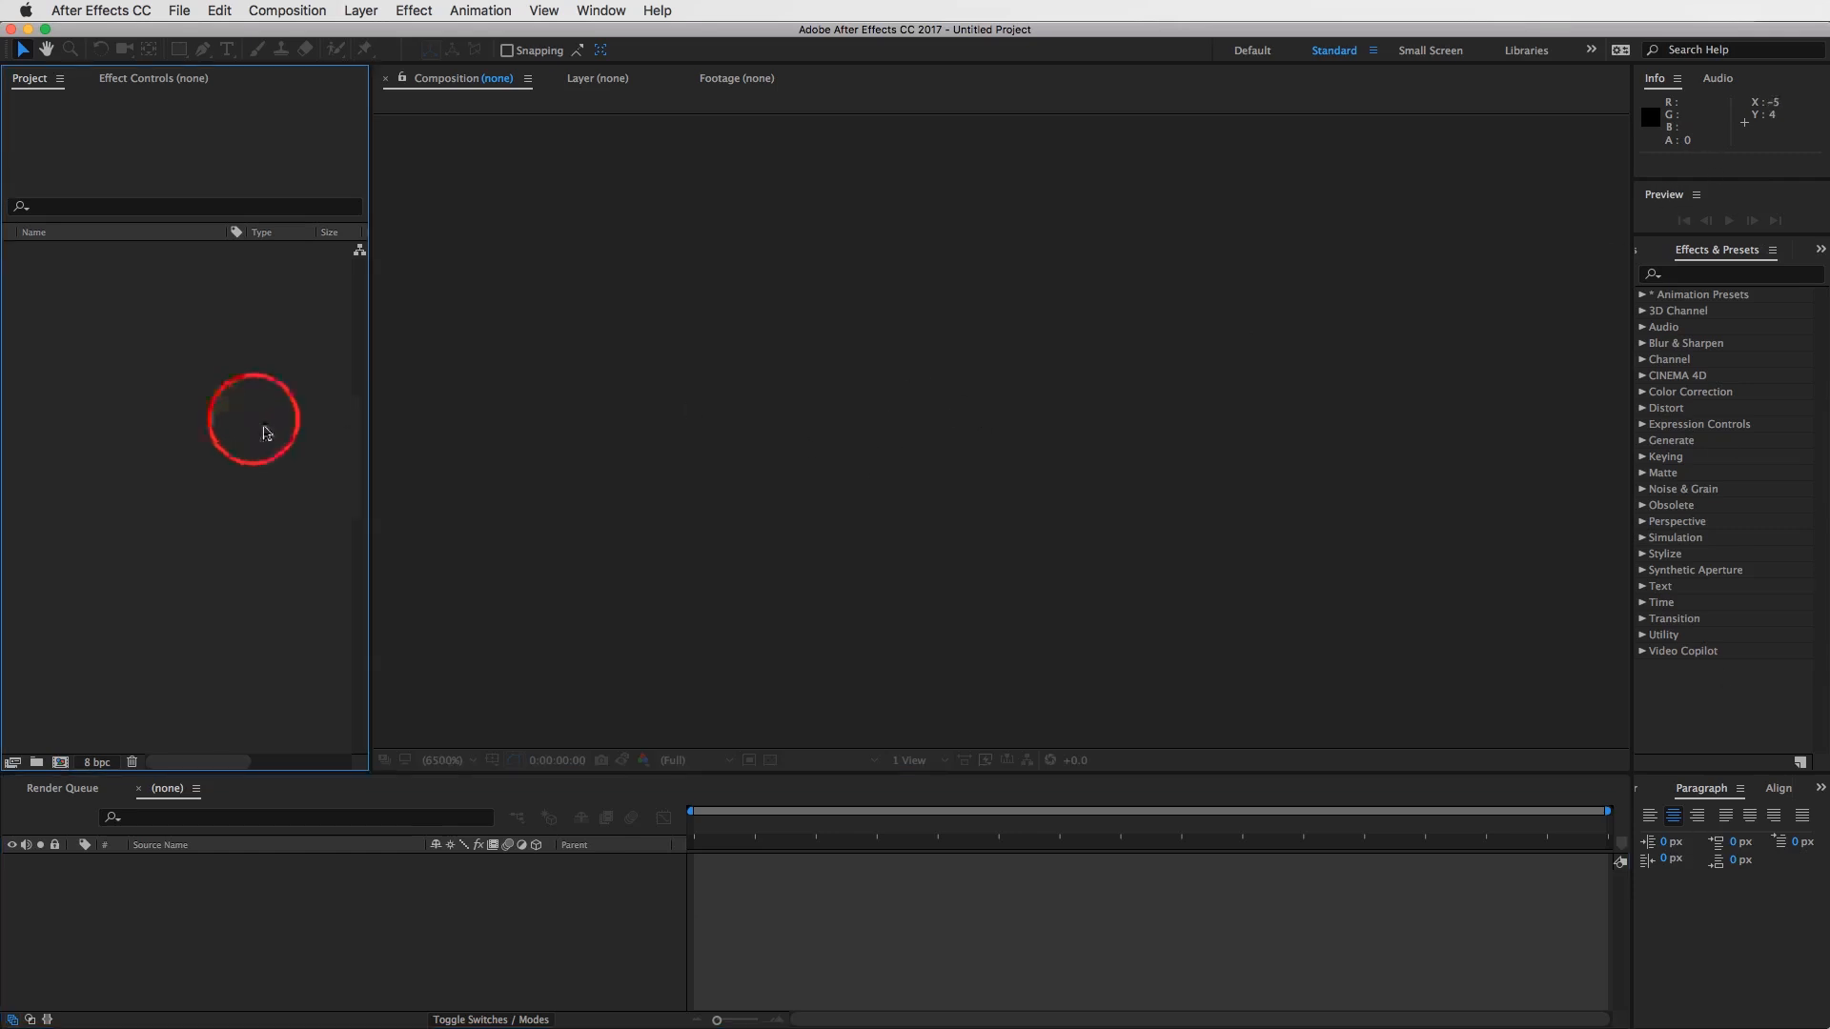
pyautogui.rightClick(148, 356)
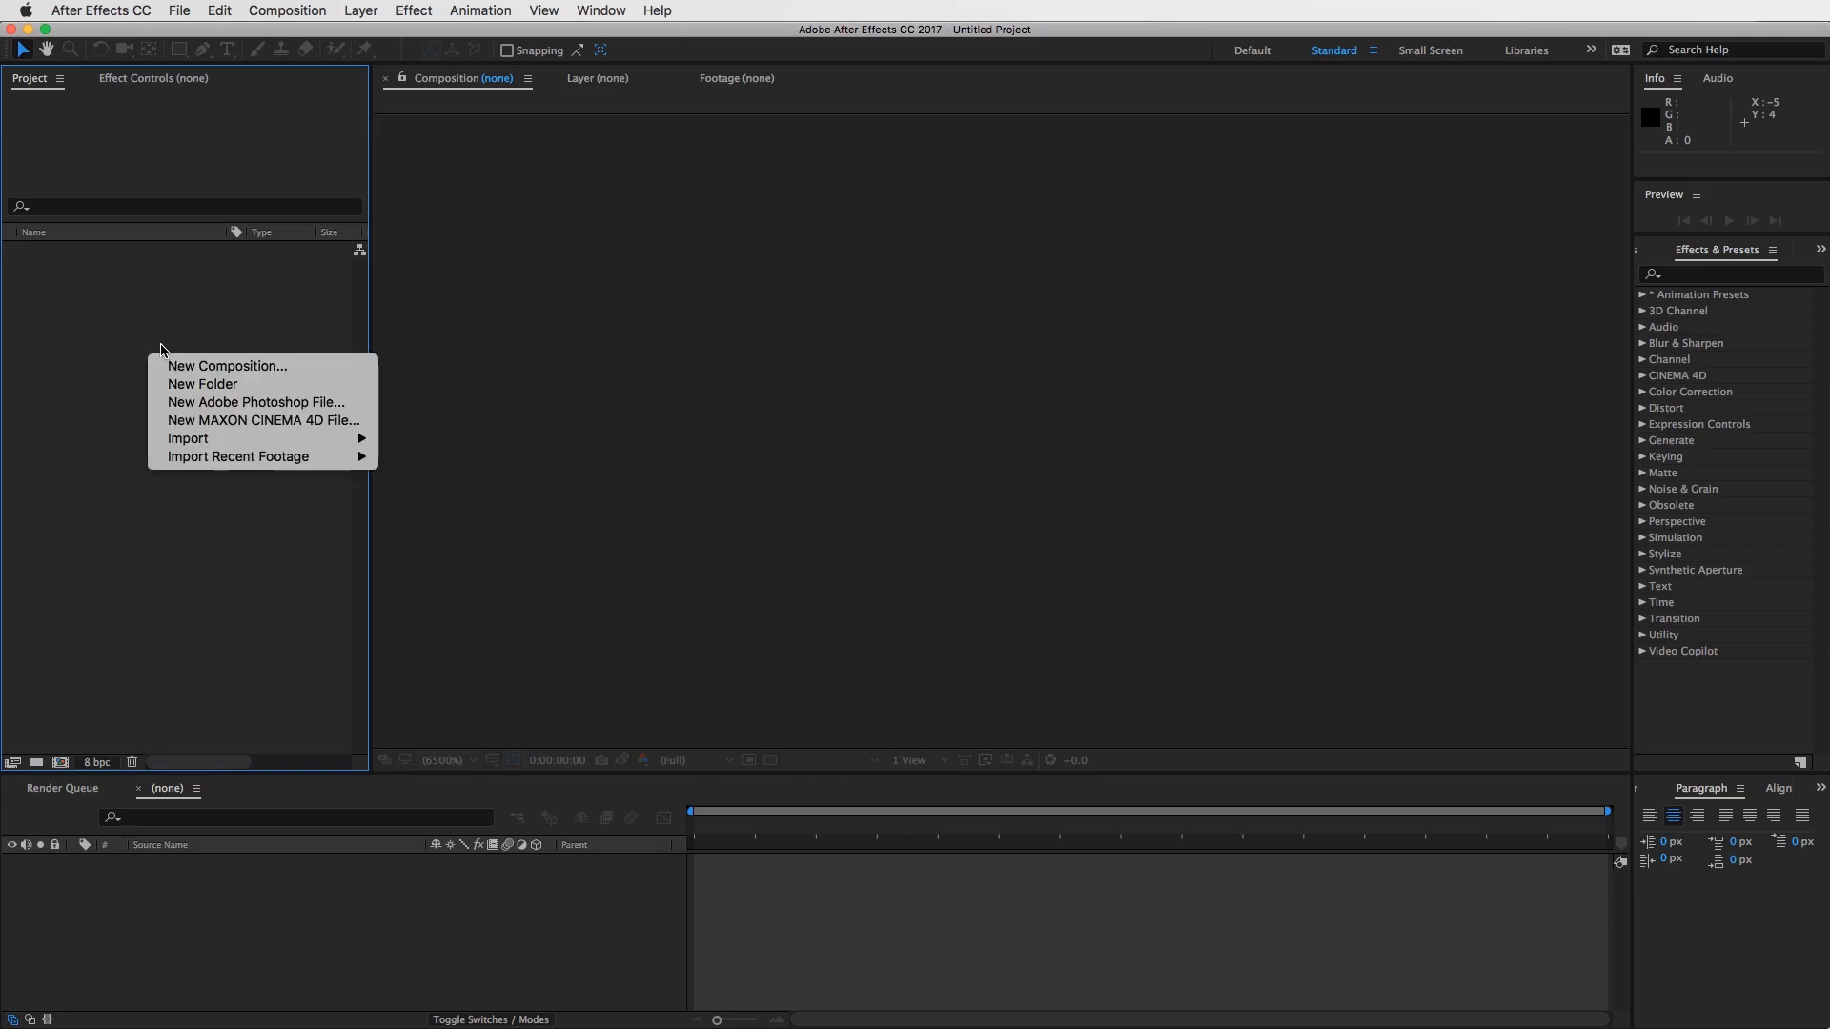
pyautogui.moveTo(314, 439)
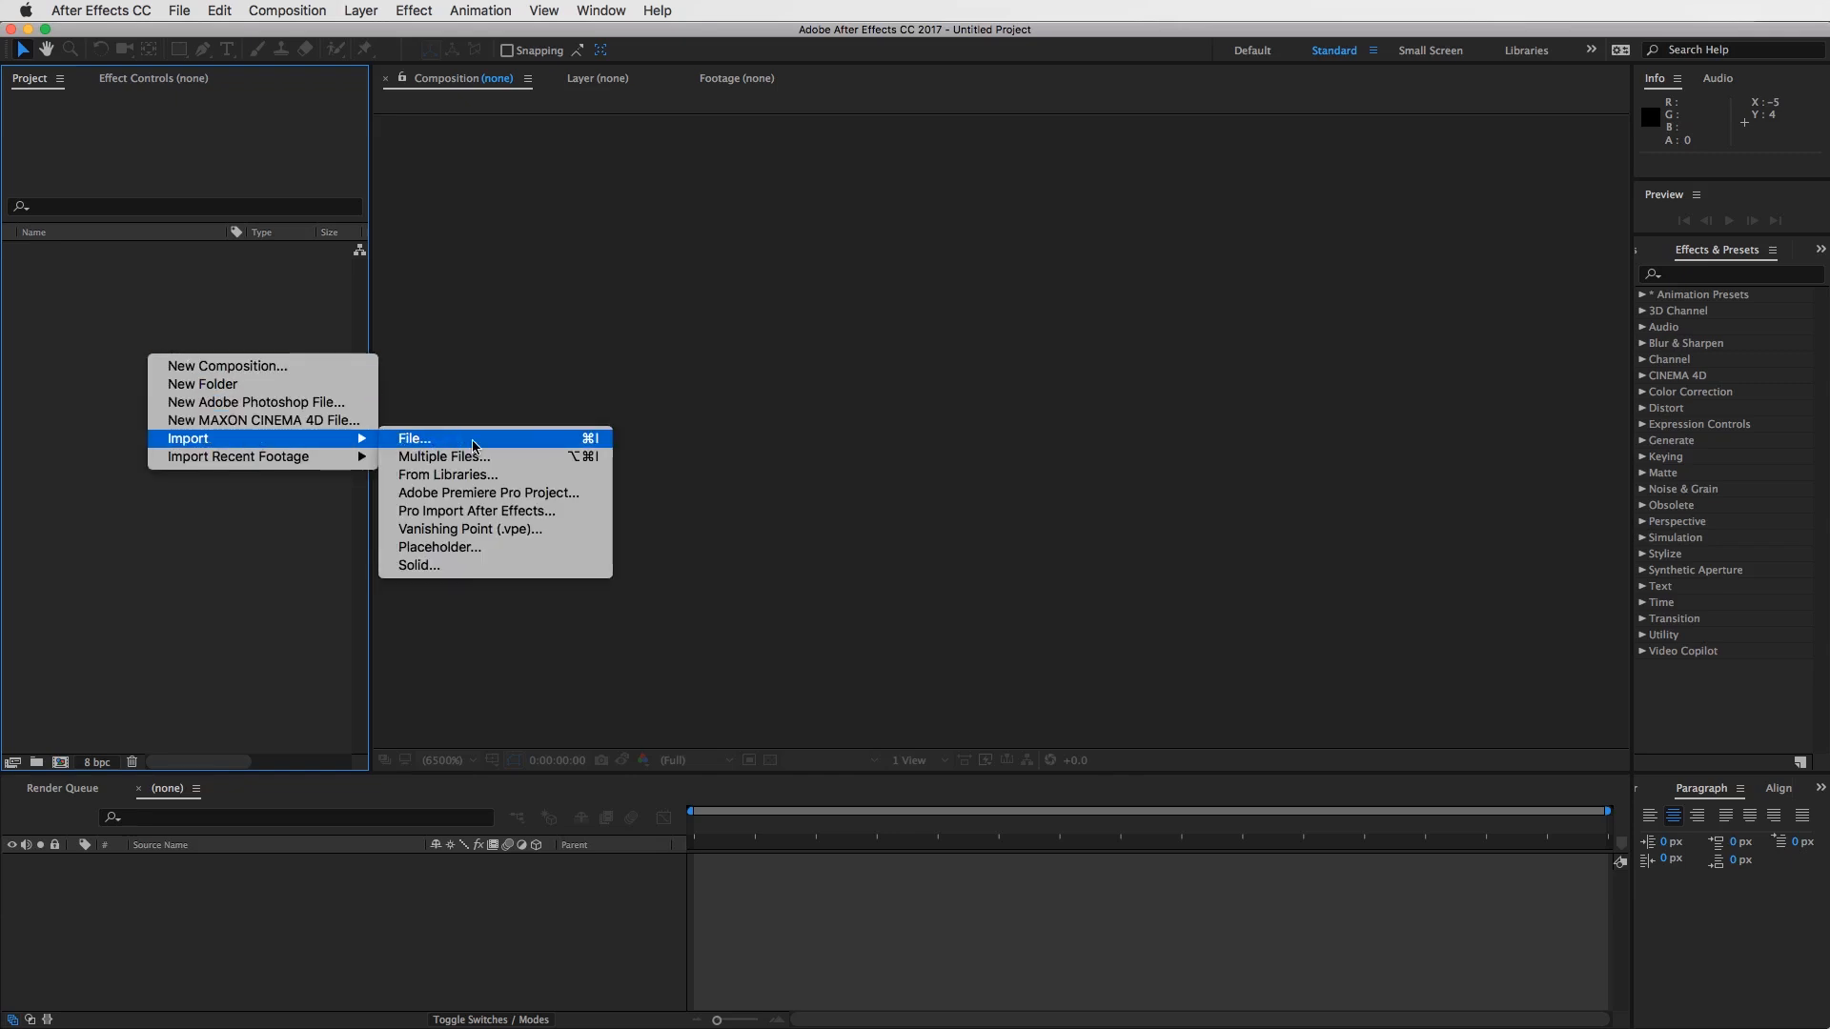
pyautogui.click(295, 300)
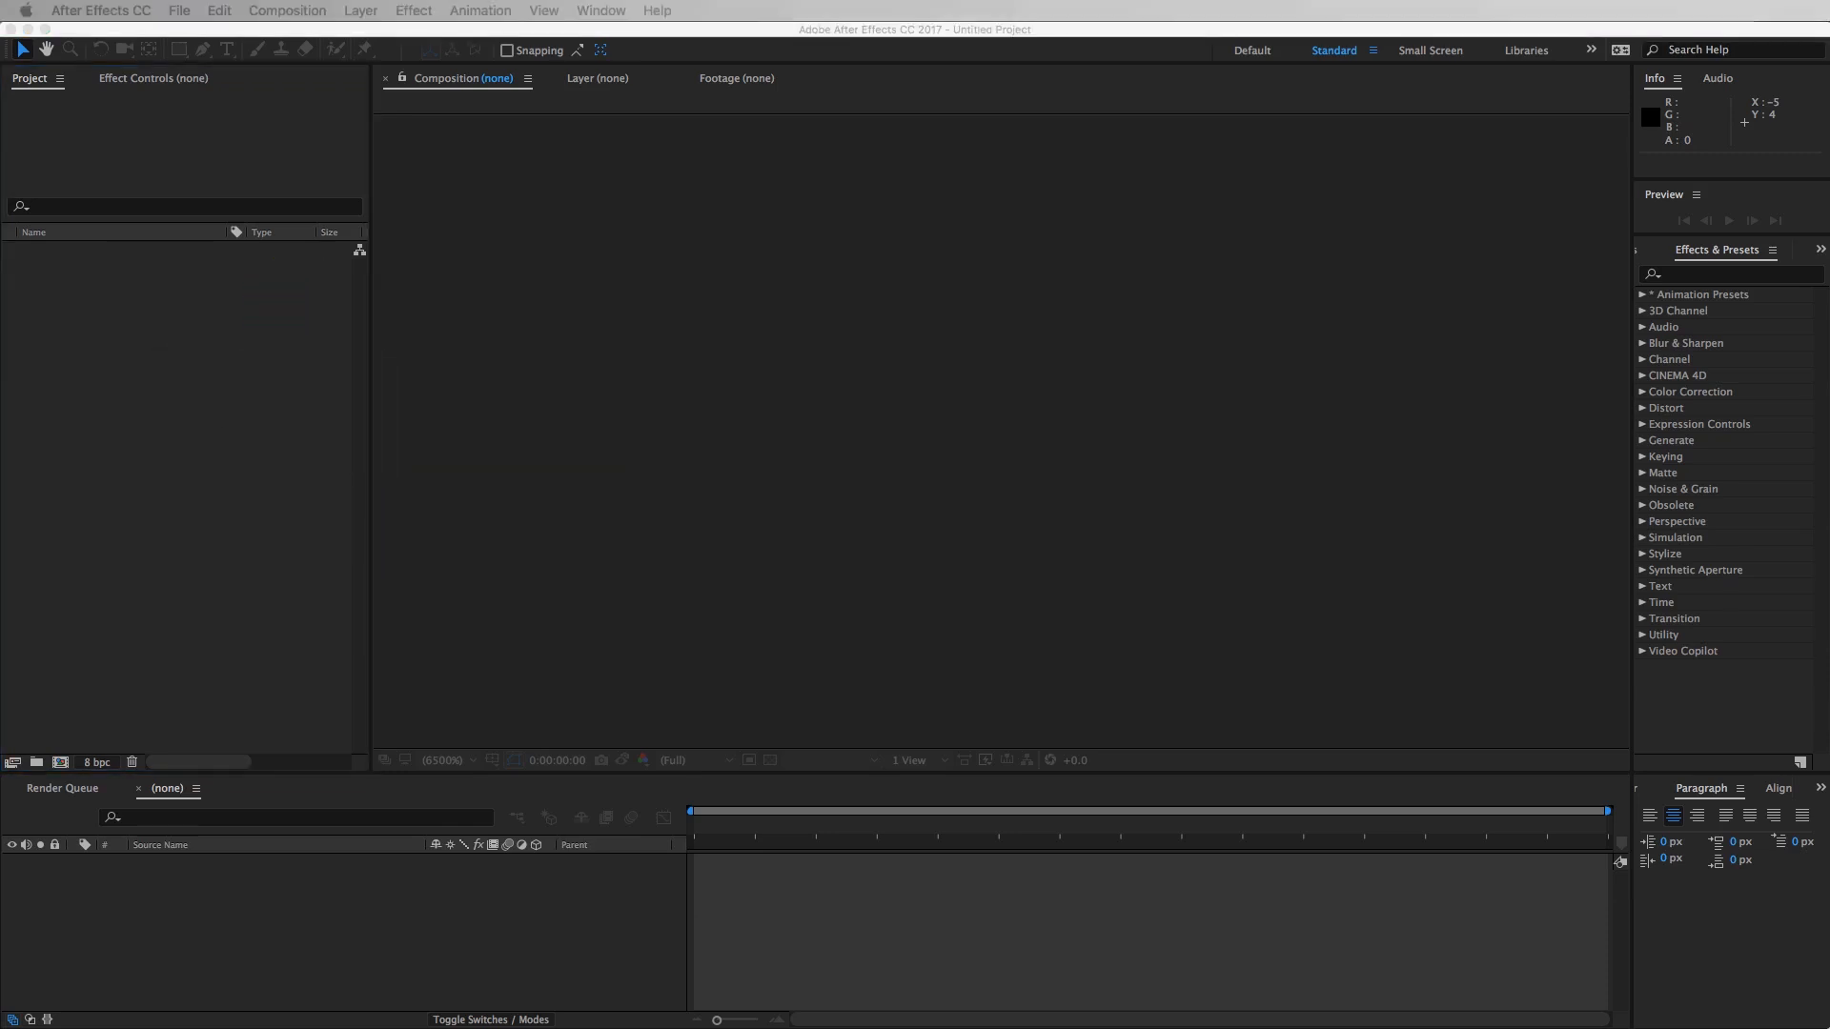
# - Switch to Finder and import 040684689-los-angeles-hollywood-sign-cal.mov from the 999 Aerial Stock Footage folder into the After Effects project
pyautogui.press('super+Tab')
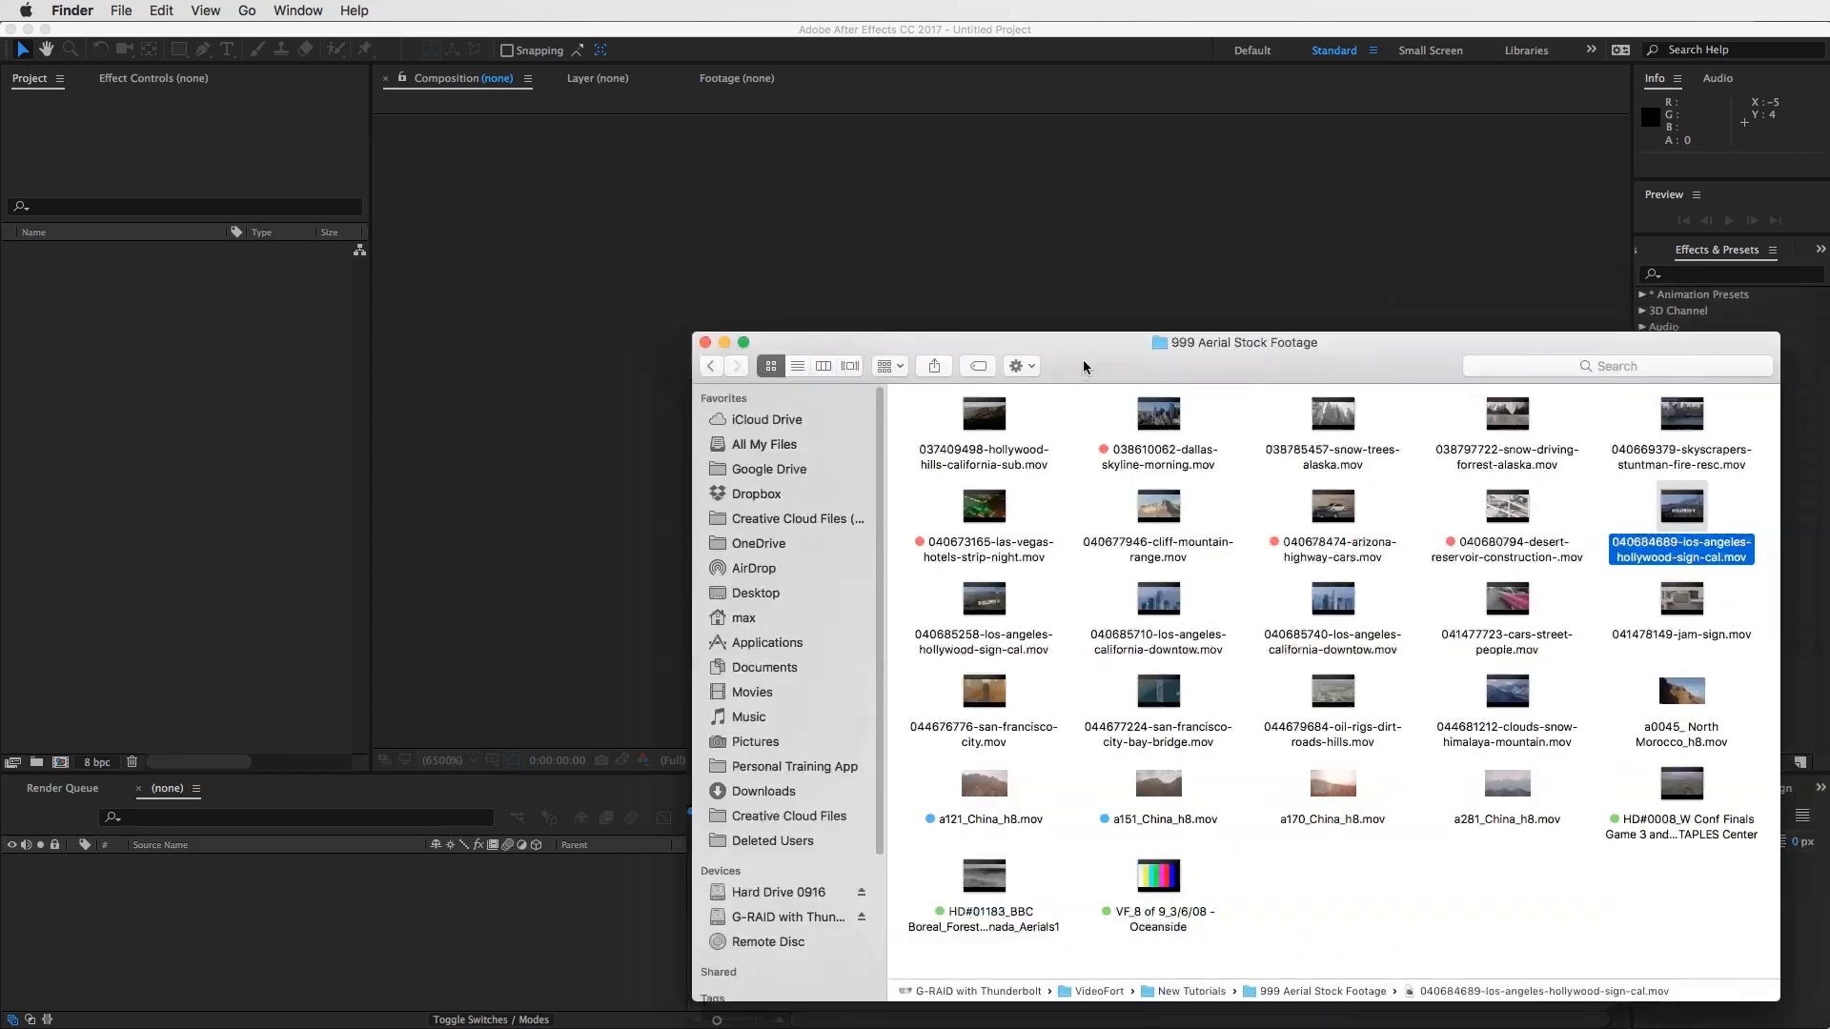
pyautogui.moveTo(1083, 356); pyautogui.dragTo(1003, 279)
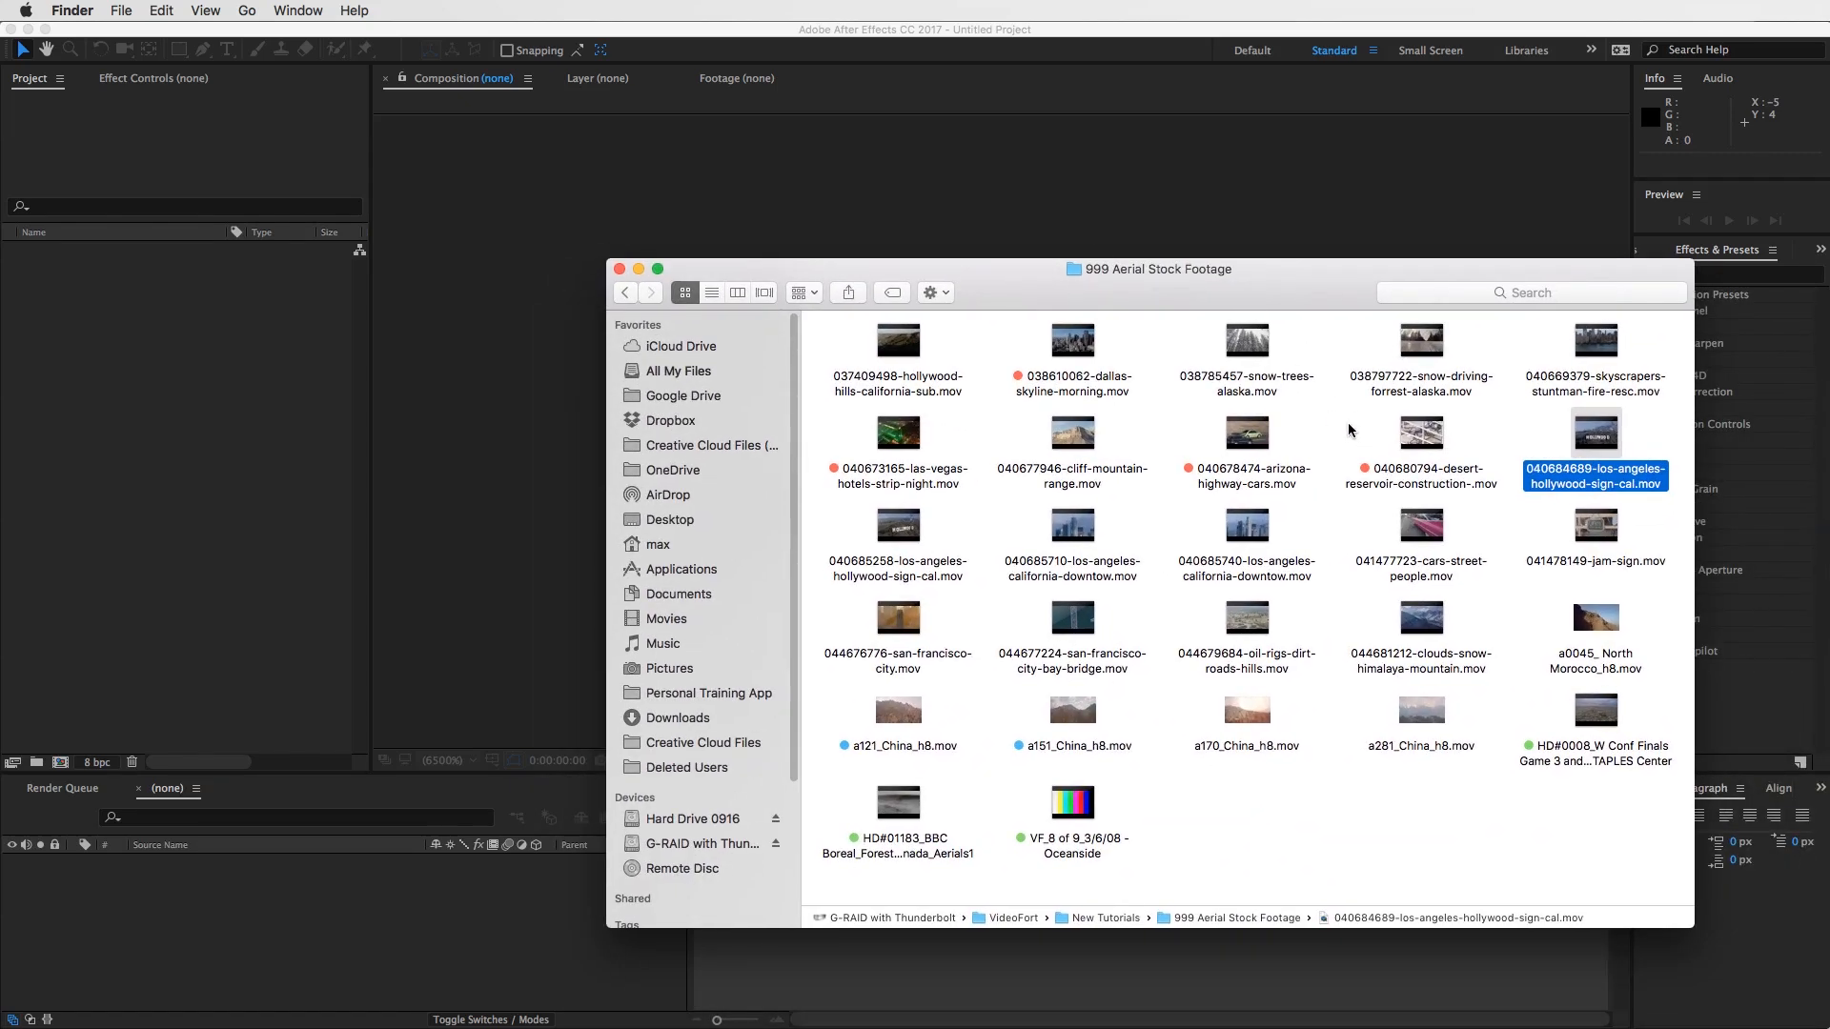
pyautogui.moveTo(1333, 271); pyautogui.dragTo(1409, 294)
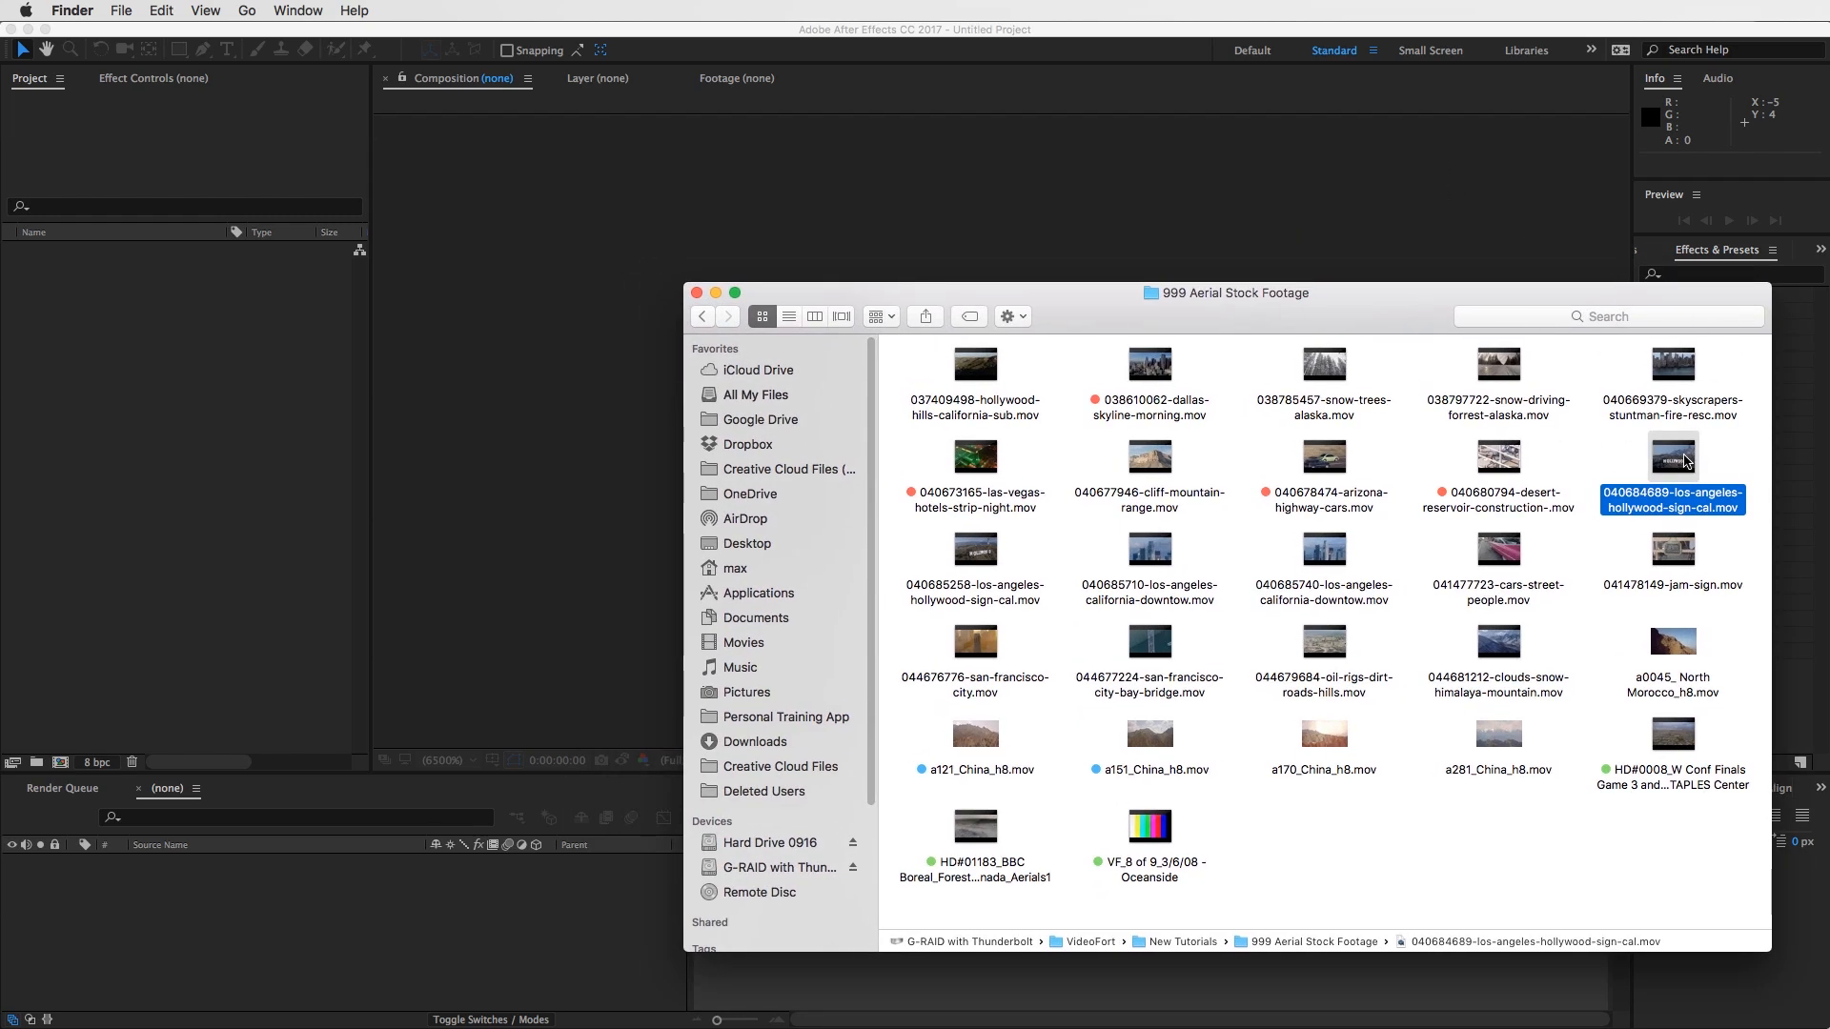
pyautogui.moveTo(1685, 454); pyautogui.dragTo(186, 376)
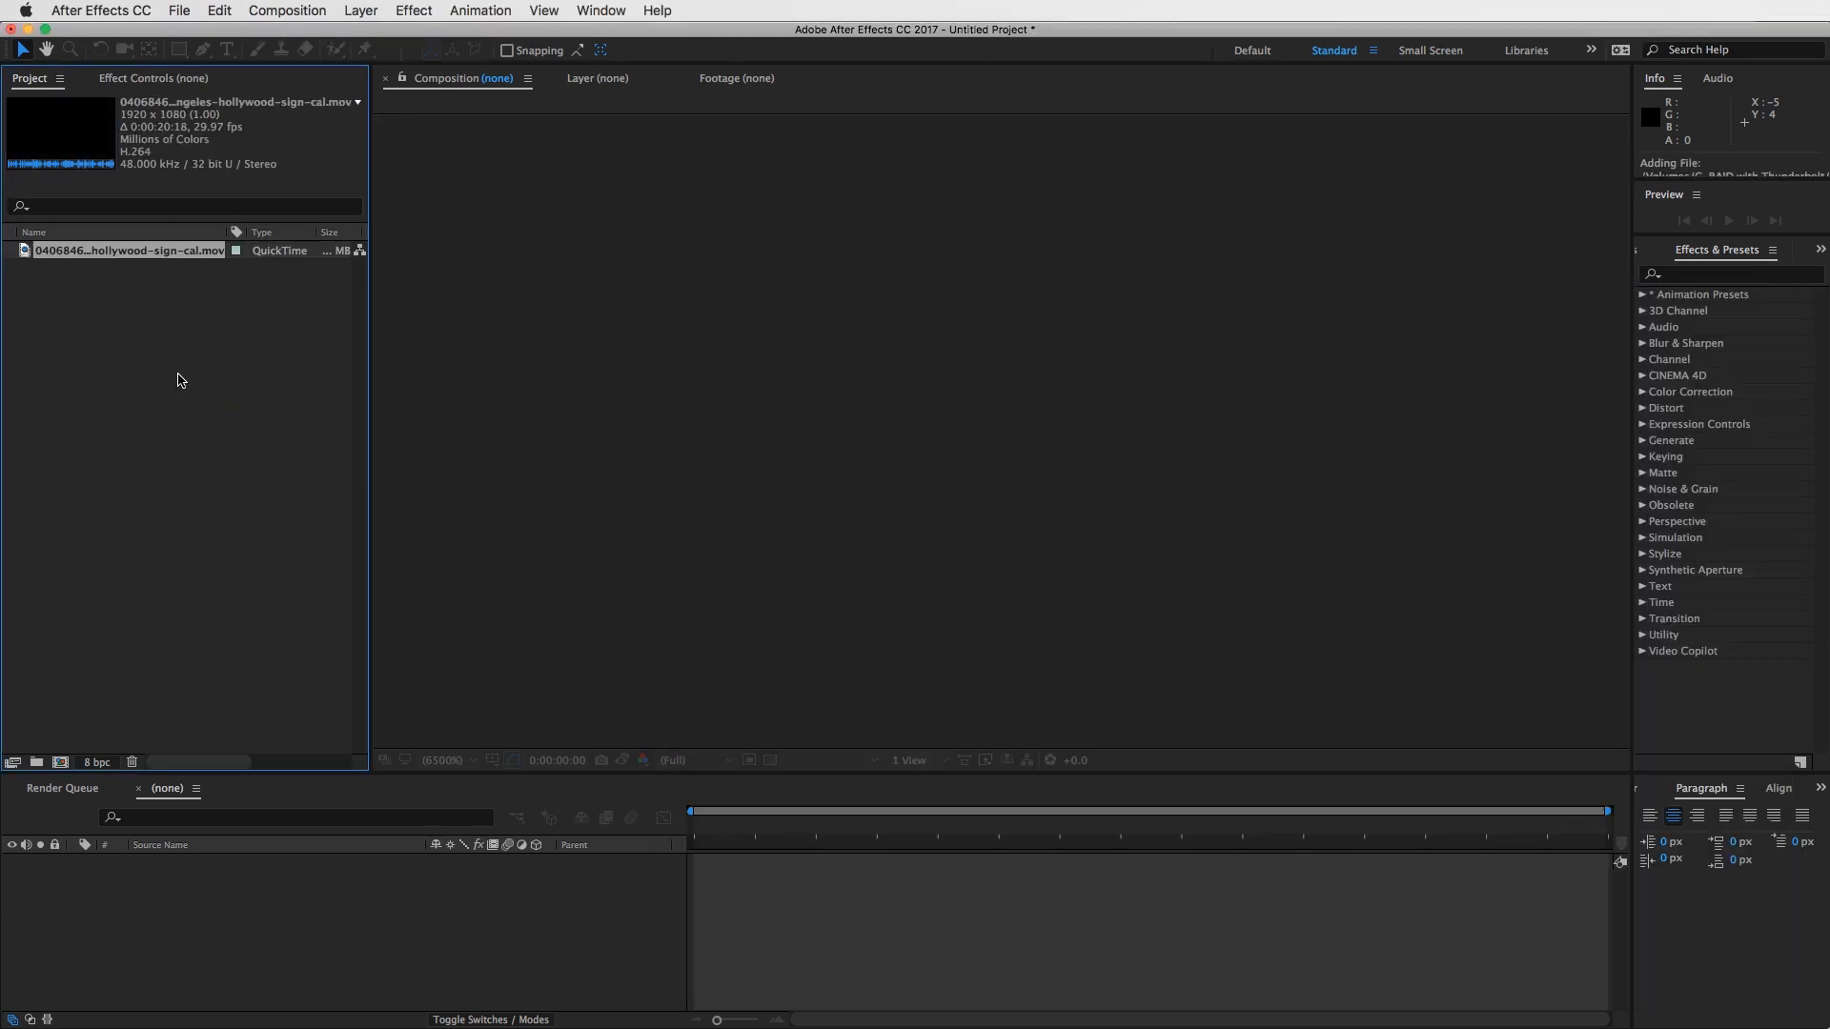
# - Import the clip 038610062-dallas-skyline-morning.mov and the 040673165 Las Vegas hotels strip night clip from Finder, and widen the project list's Name column
pyautogui.press('super+Tab')
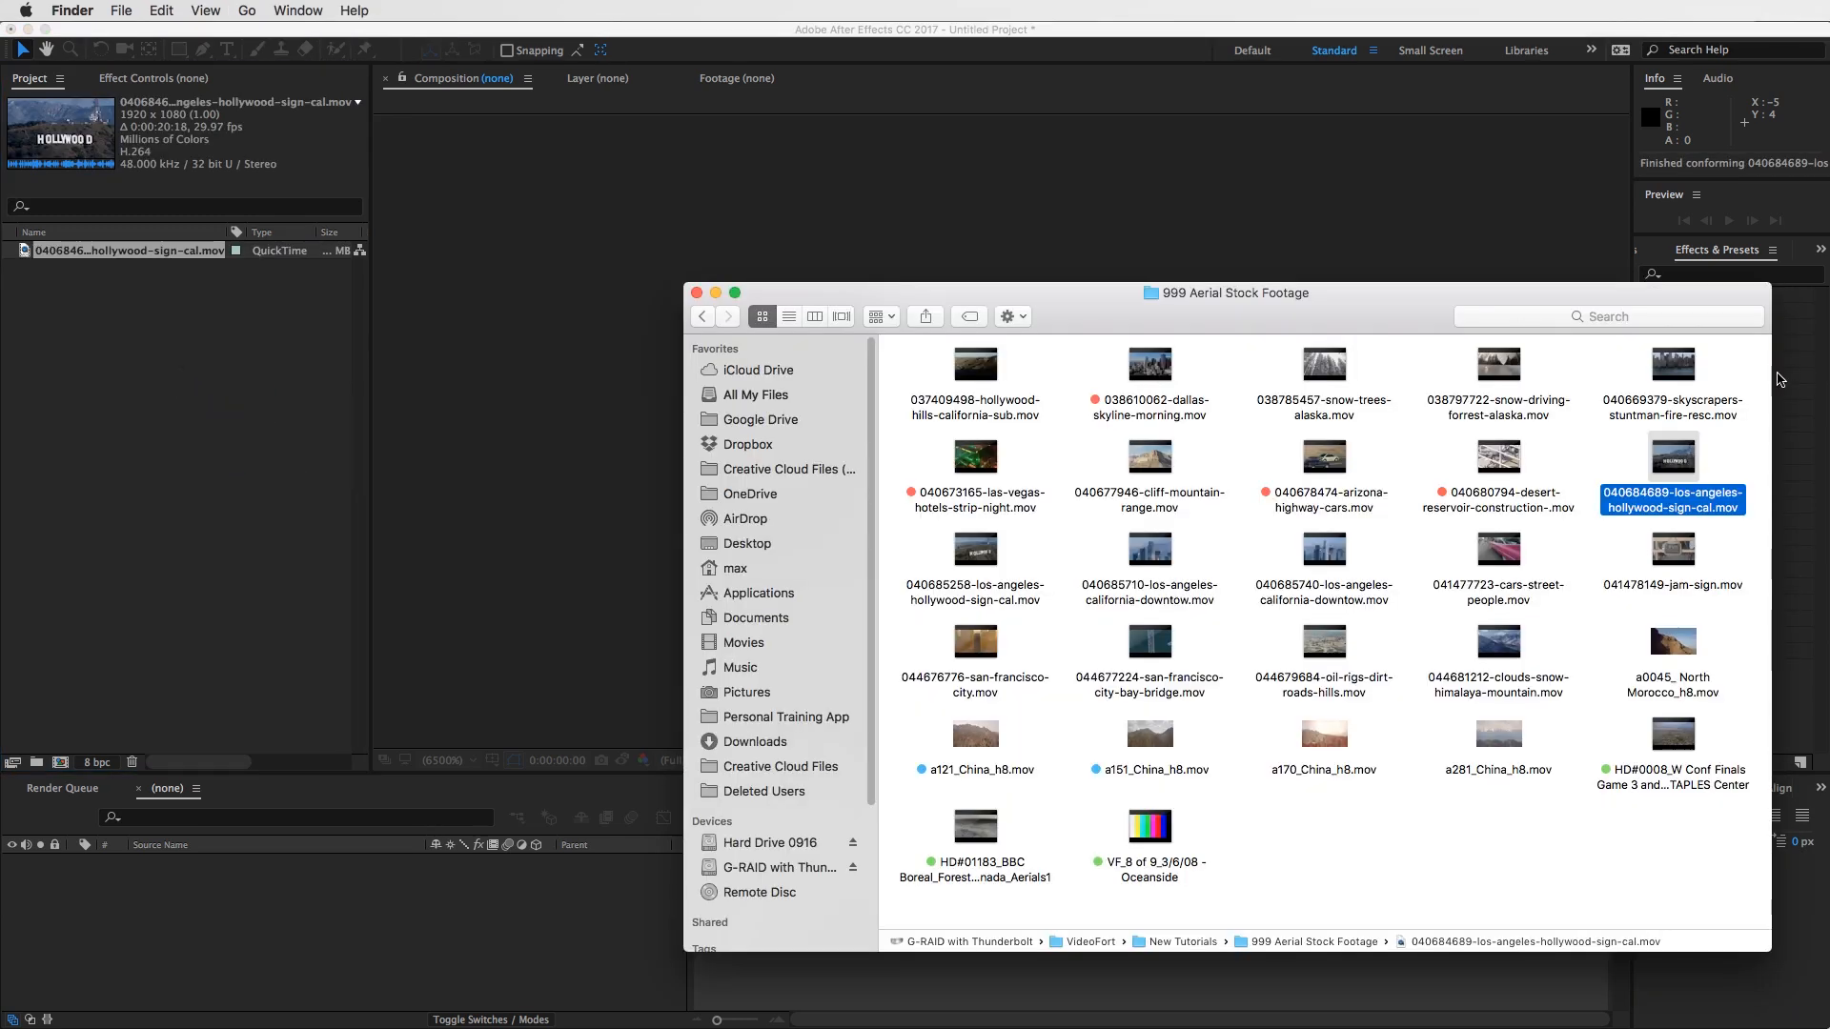
pyautogui.moveTo(1156, 368); pyautogui.dragTo(192, 437)
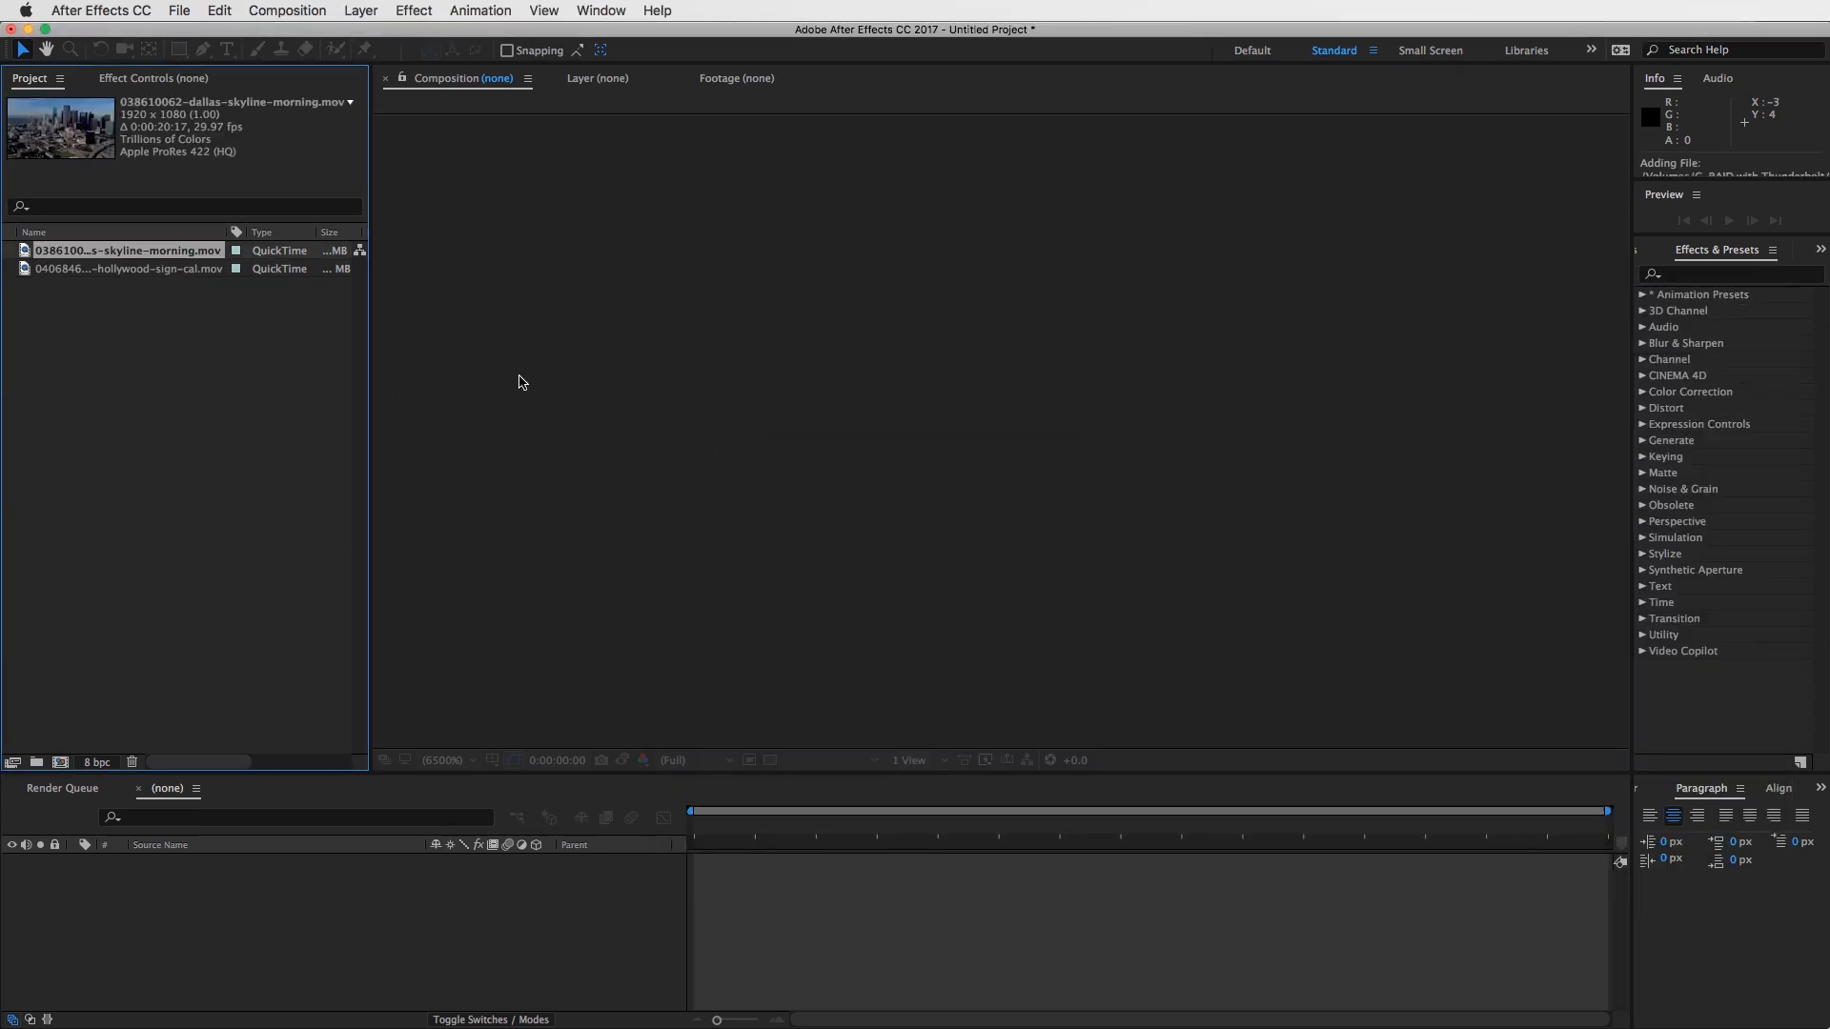
pyautogui.press('super+Tab')
pyautogui.moveTo(987, 467); pyautogui.dragTo(196, 385)
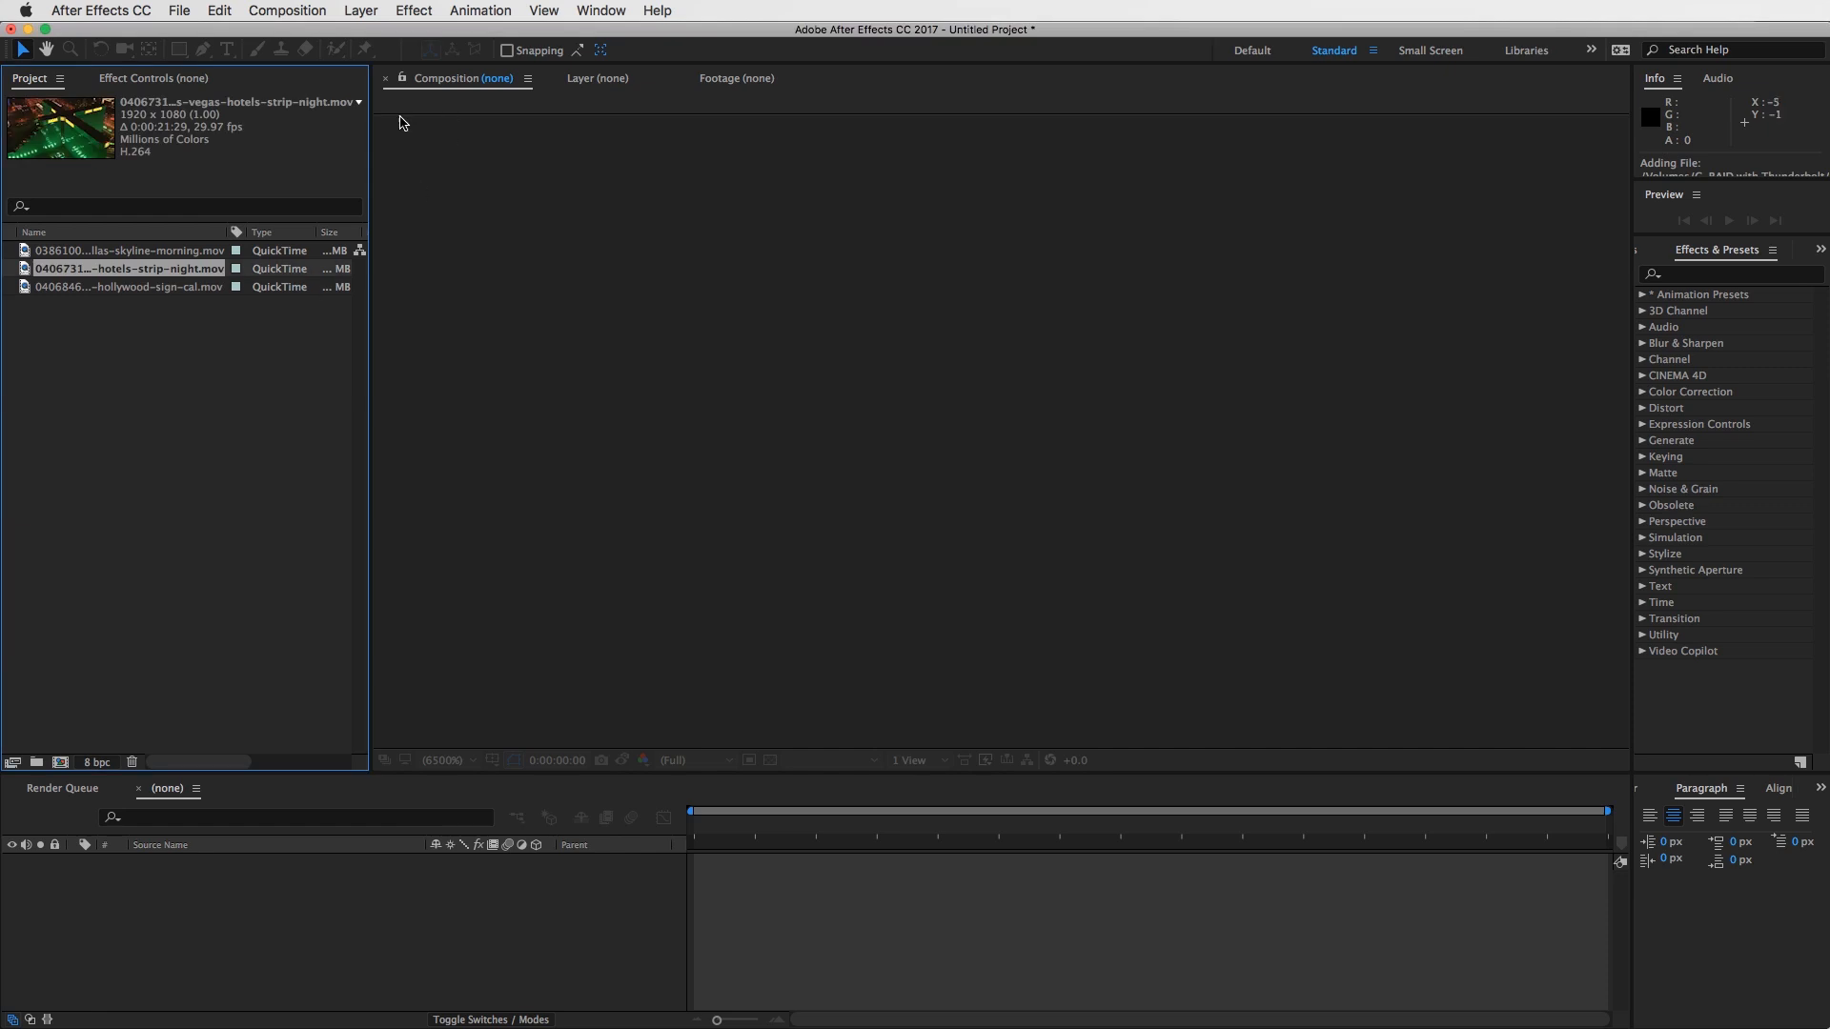
pyautogui.moveTo(222, 233); pyautogui.dragTo(264, 232)
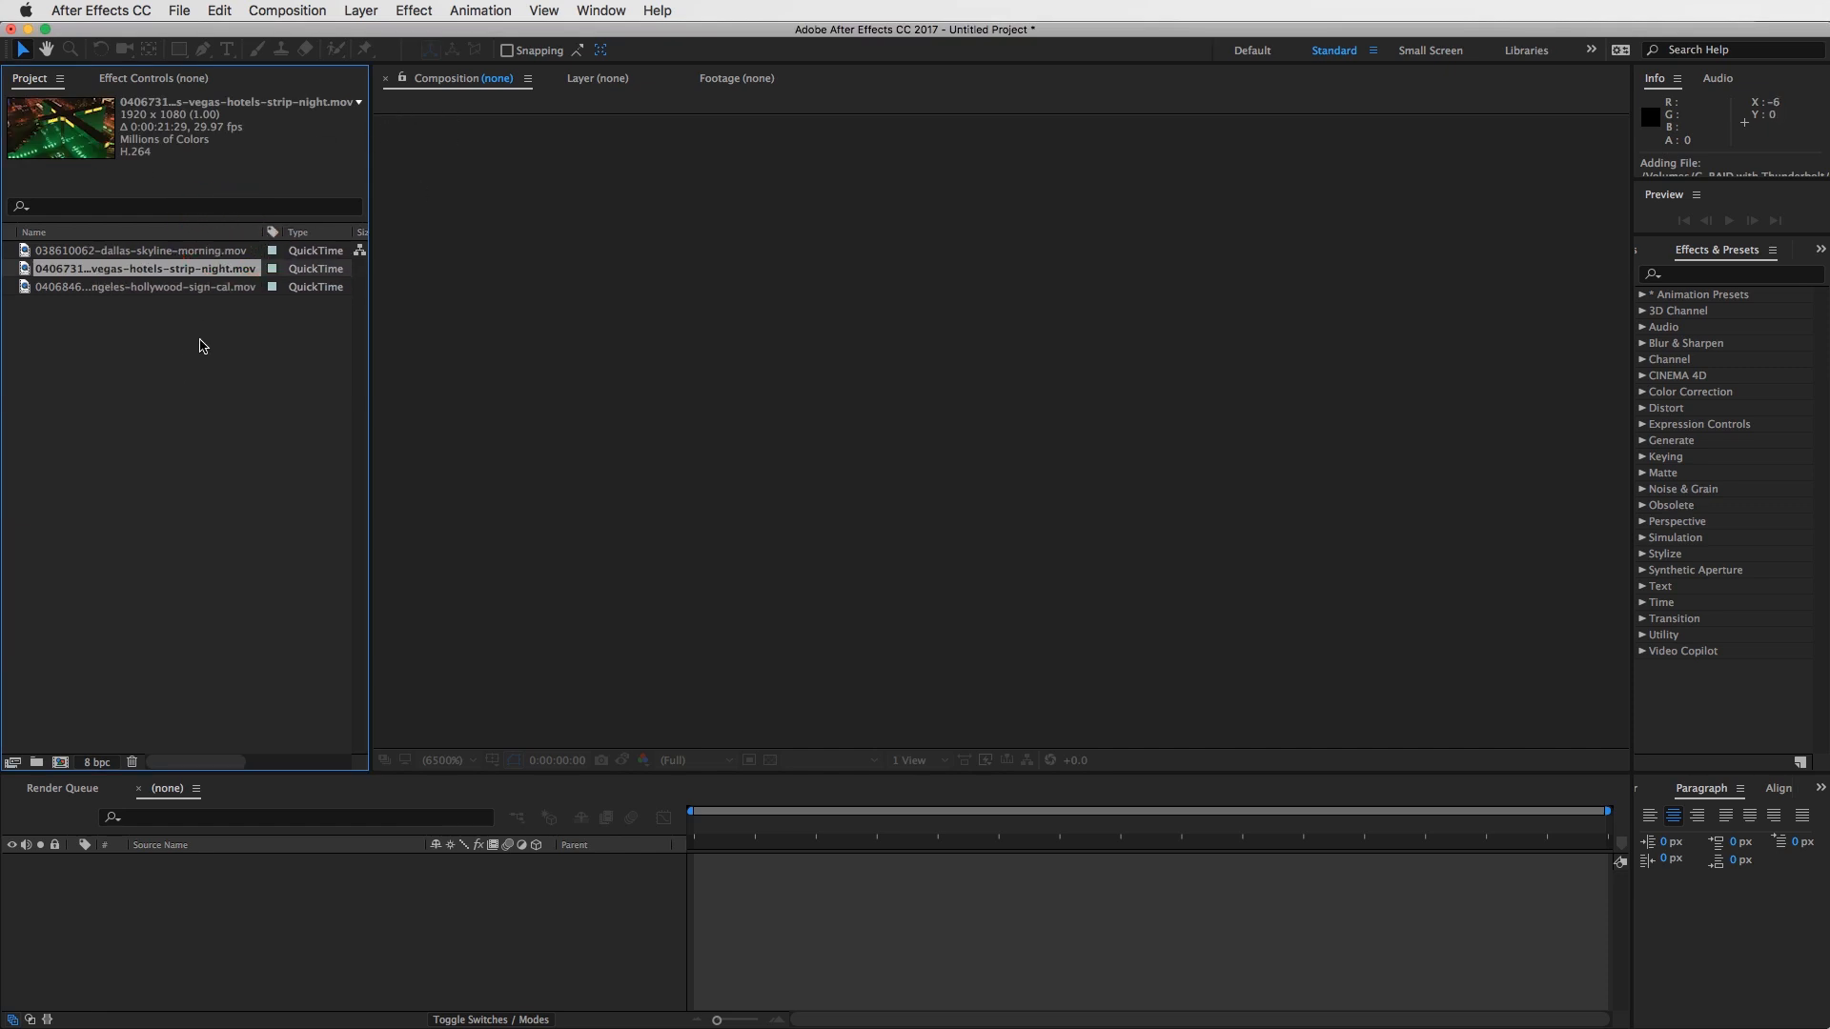
# - Examine the thumbnail and footage details of each of the three imported clips
pyautogui.click(110, 286)
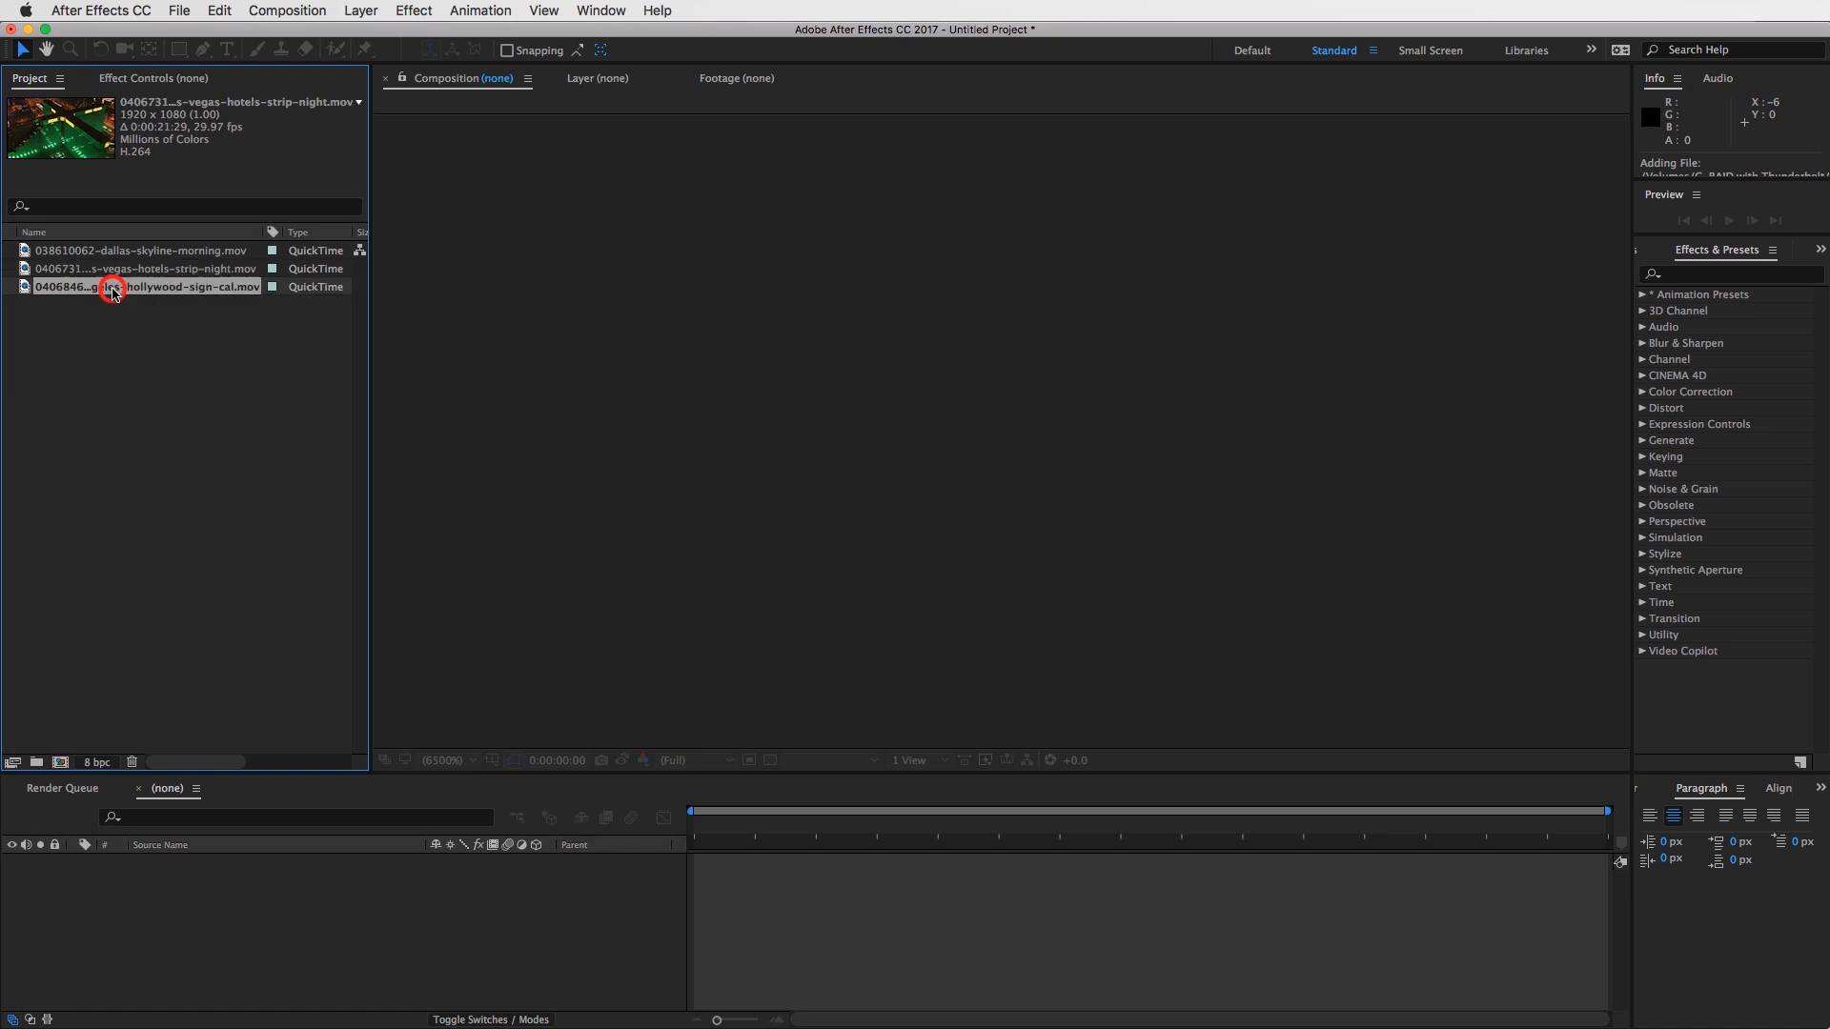
pyautogui.click(117, 269)
pyautogui.click(118, 252)
pyautogui.click(114, 271)
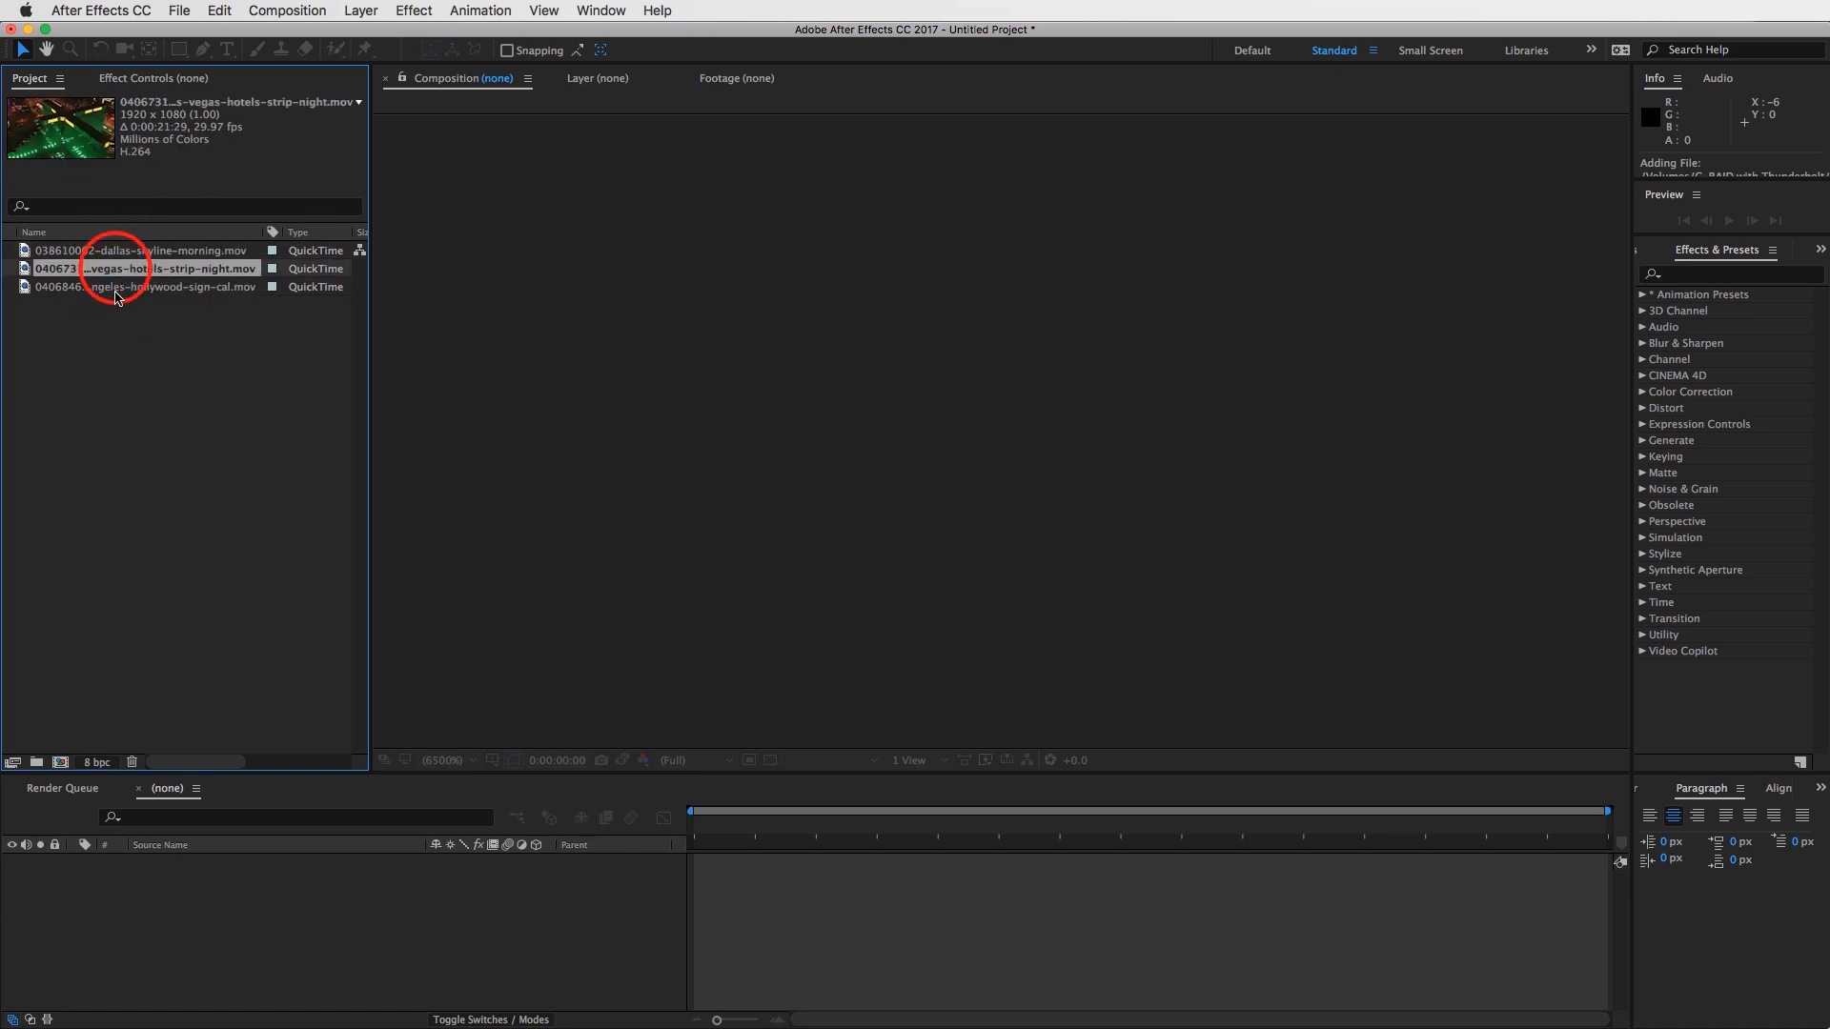
pyautogui.click(115, 286)
pyautogui.click(121, 269)
pyautogui.click(122, 251)
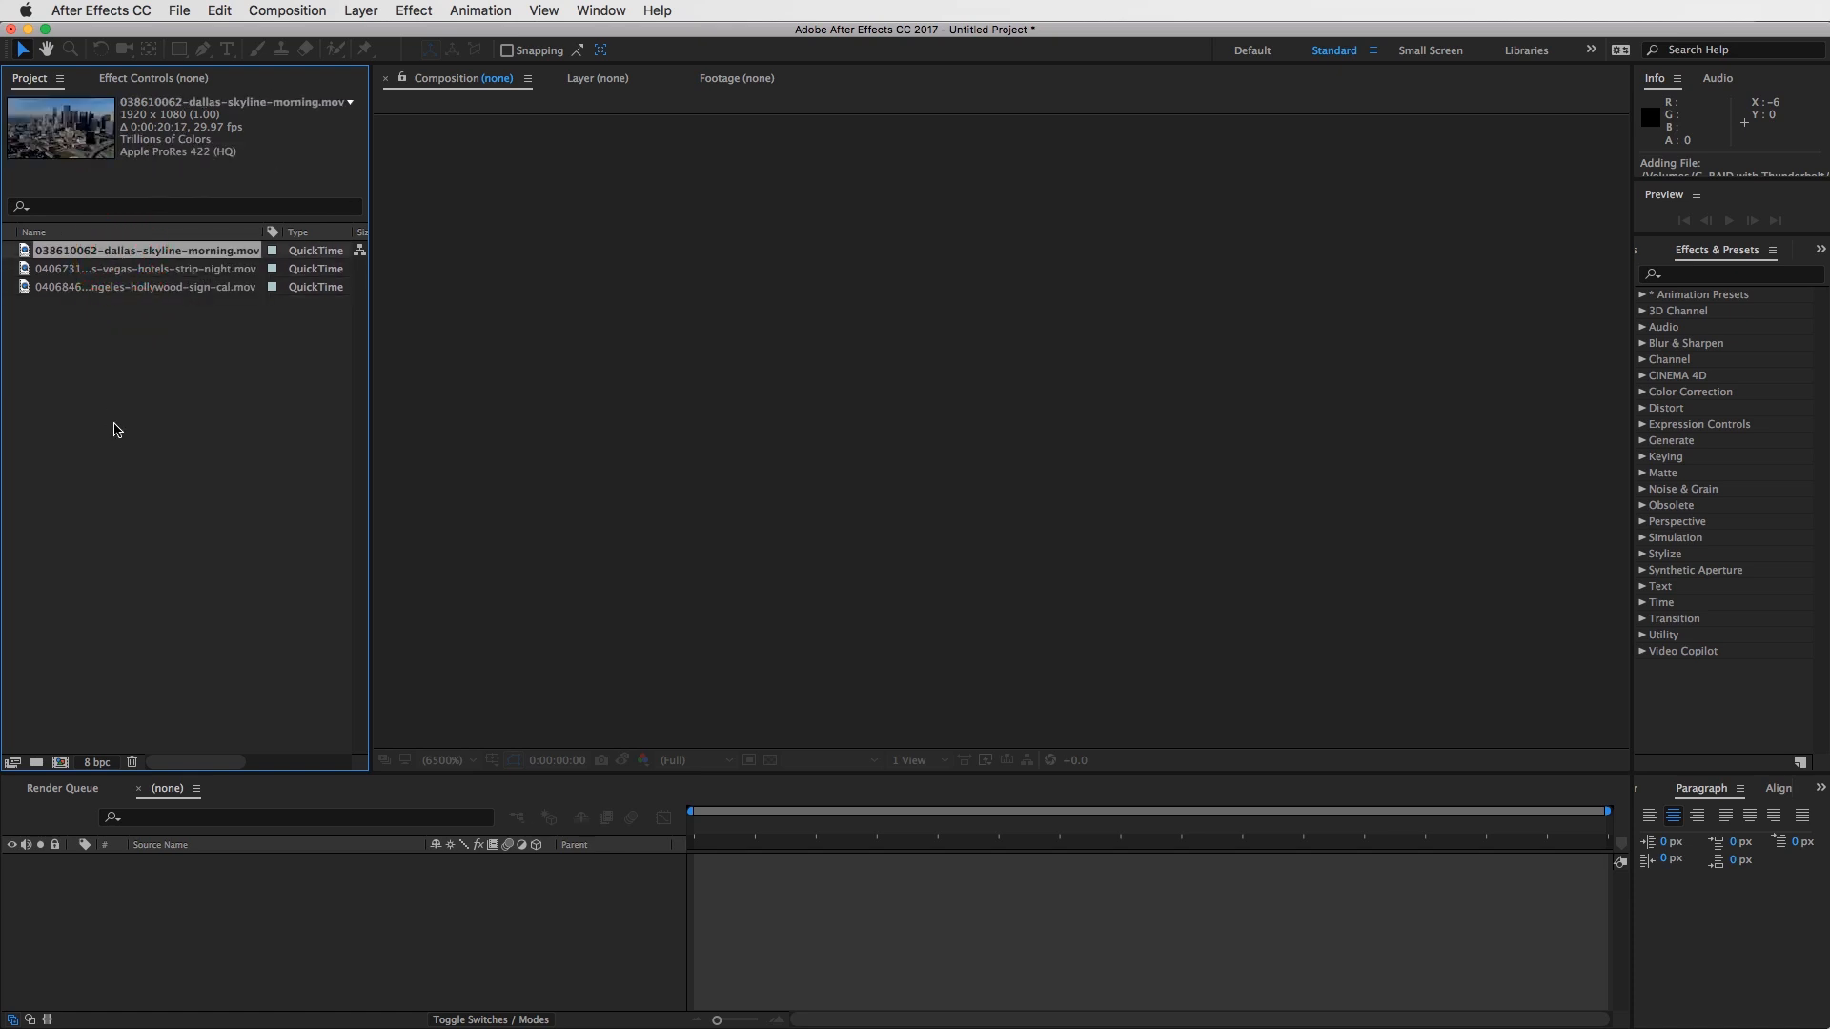
pyautogui.click(108, 271)
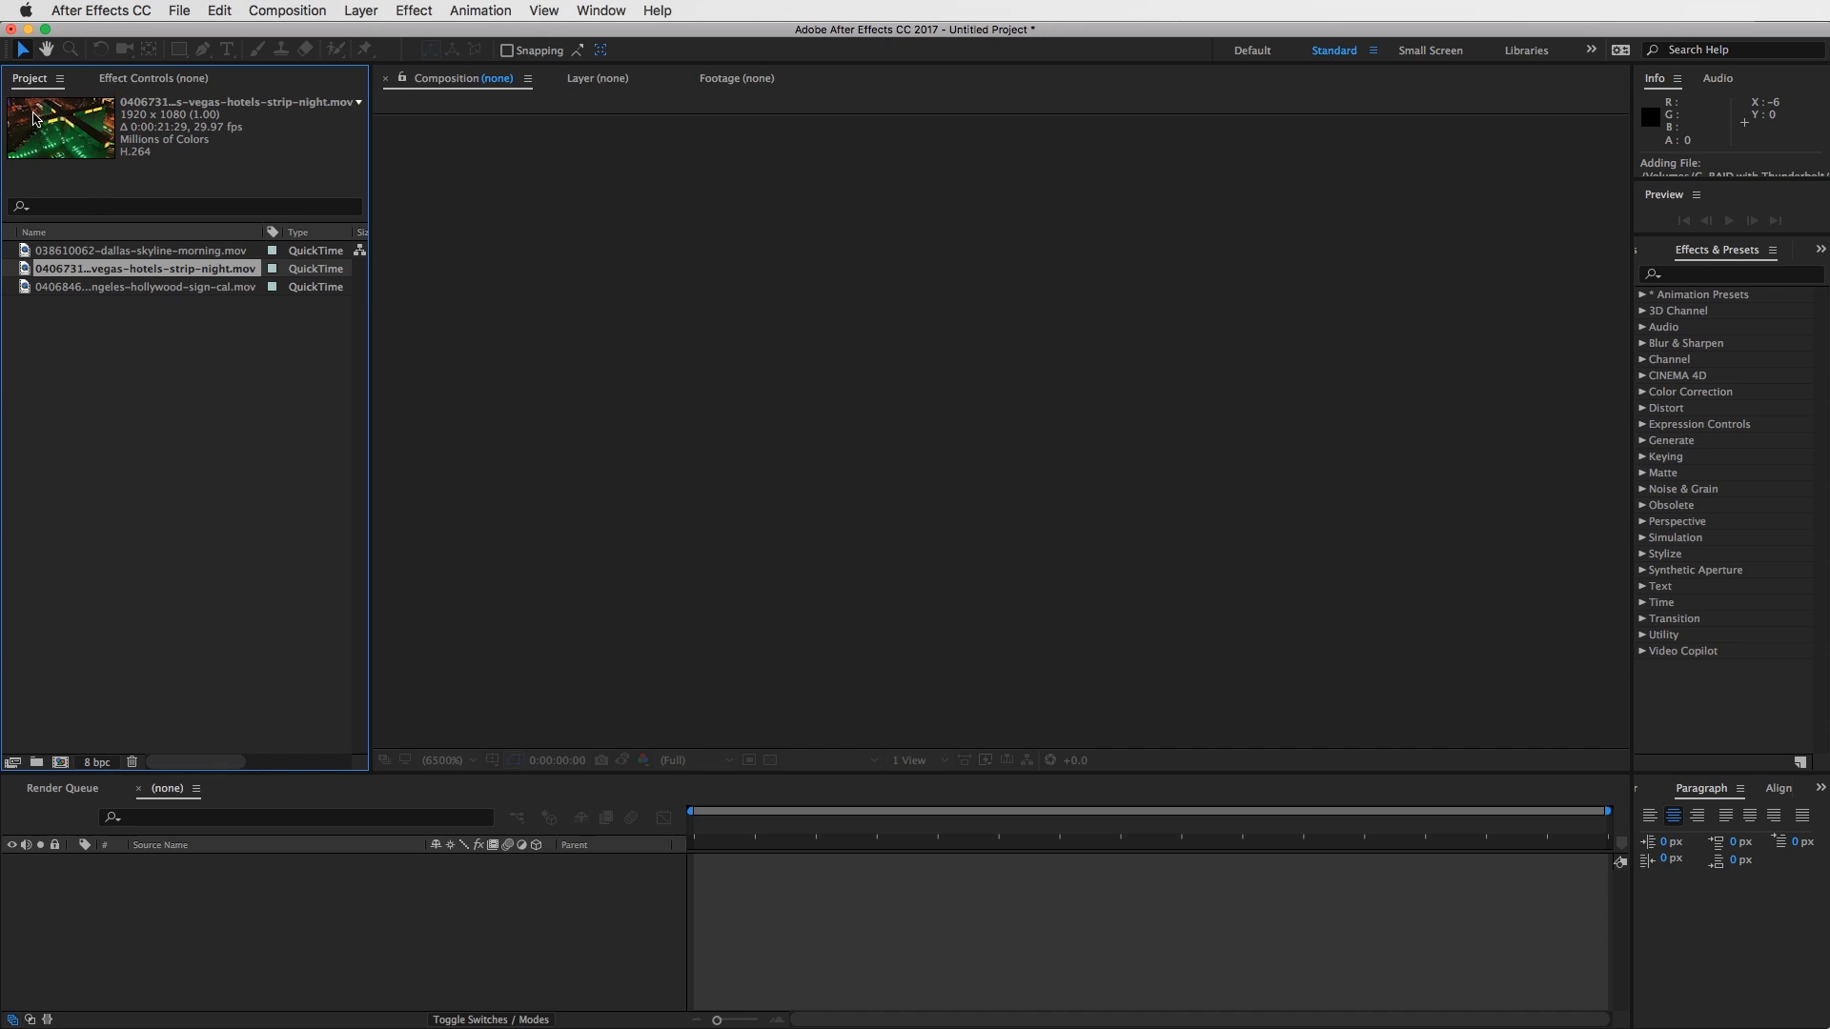
pyautogui.click(148, 252)
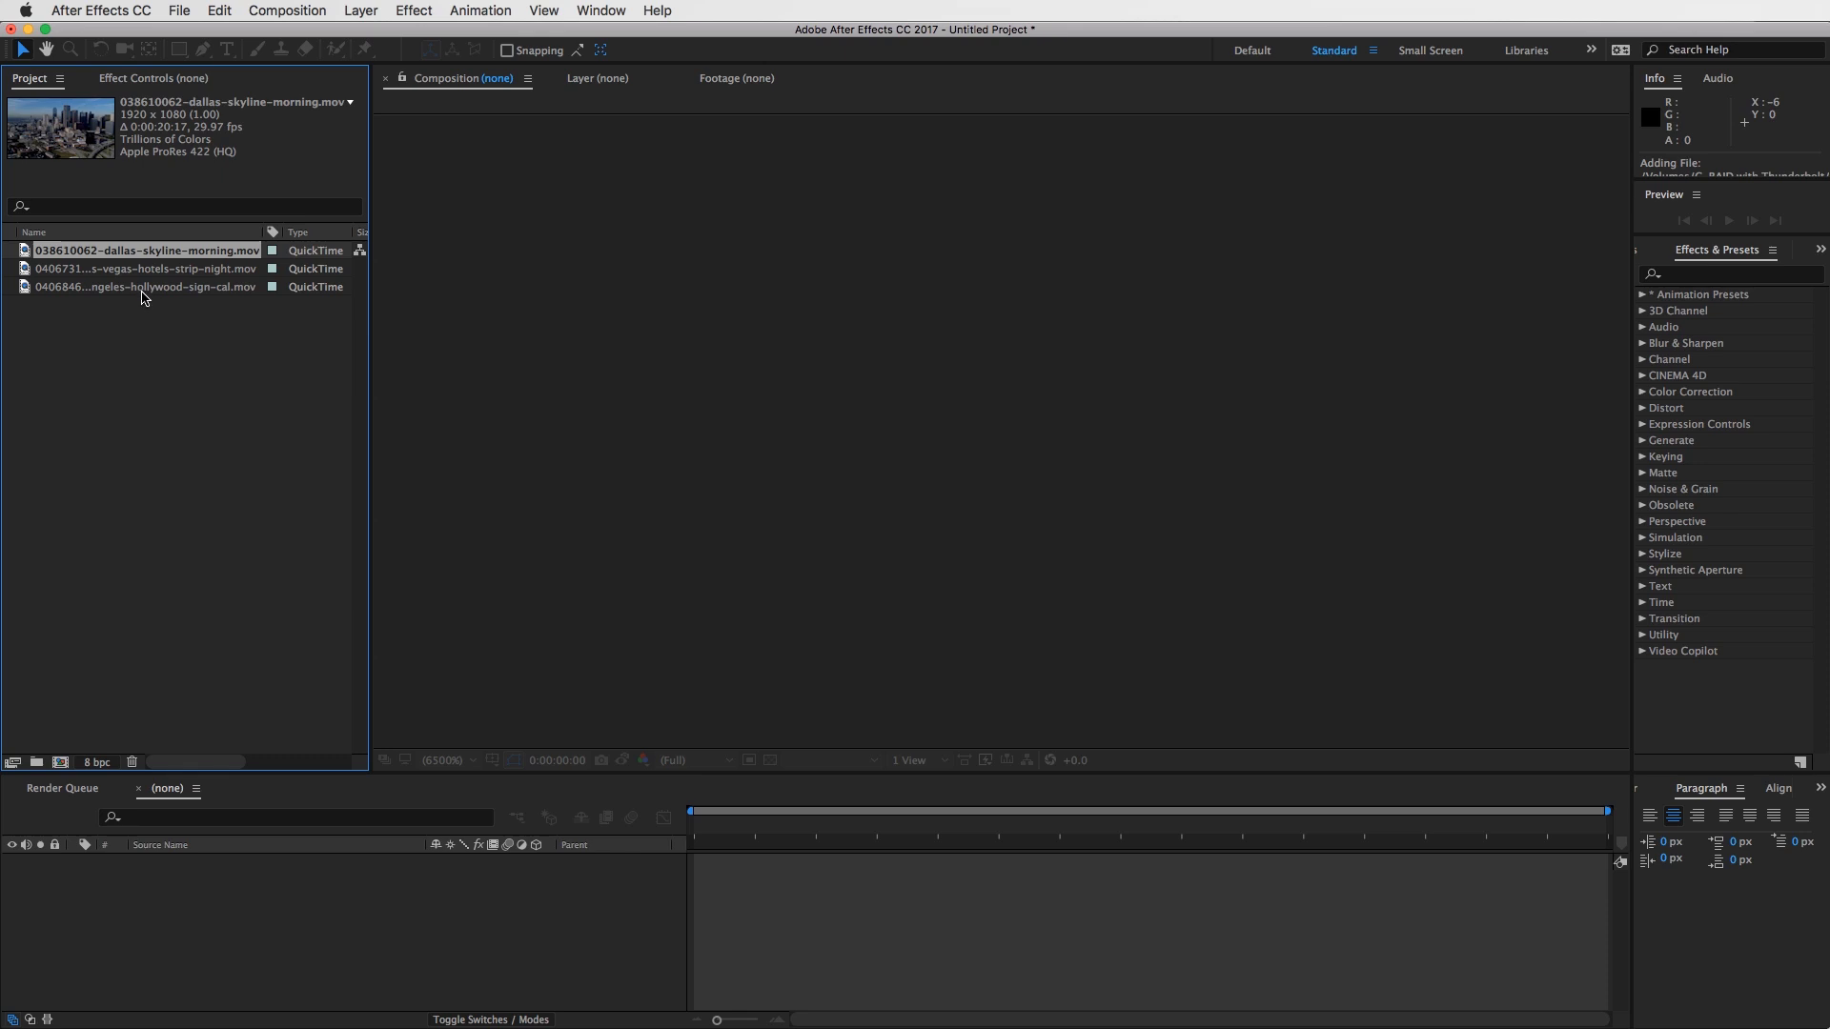
pyautogui.click(143, 289)
# - Widen the project list's Size column and review the clips' size, media duration and file path
pyautogui.moveTo(193, 763); pyautogui.dragTo(230, 763)
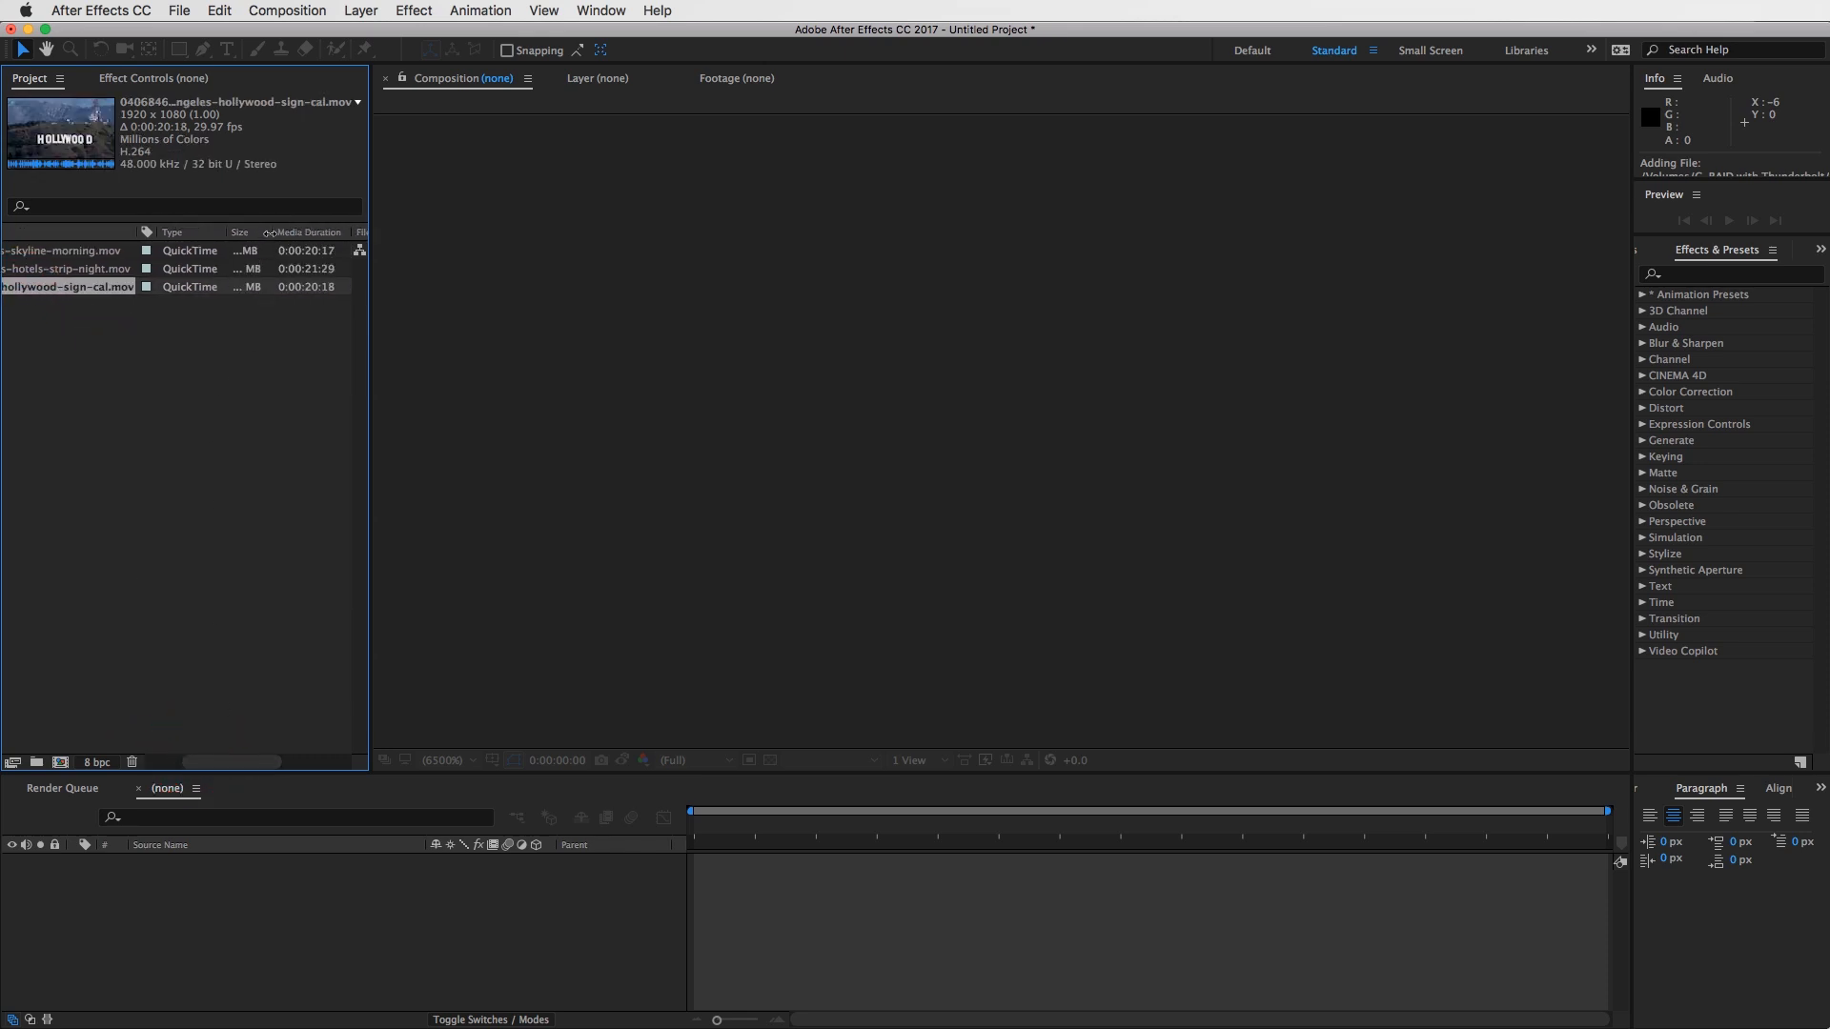
pyautogui.moveTo(270, 232); pyautogui.dragTo(277, 232)
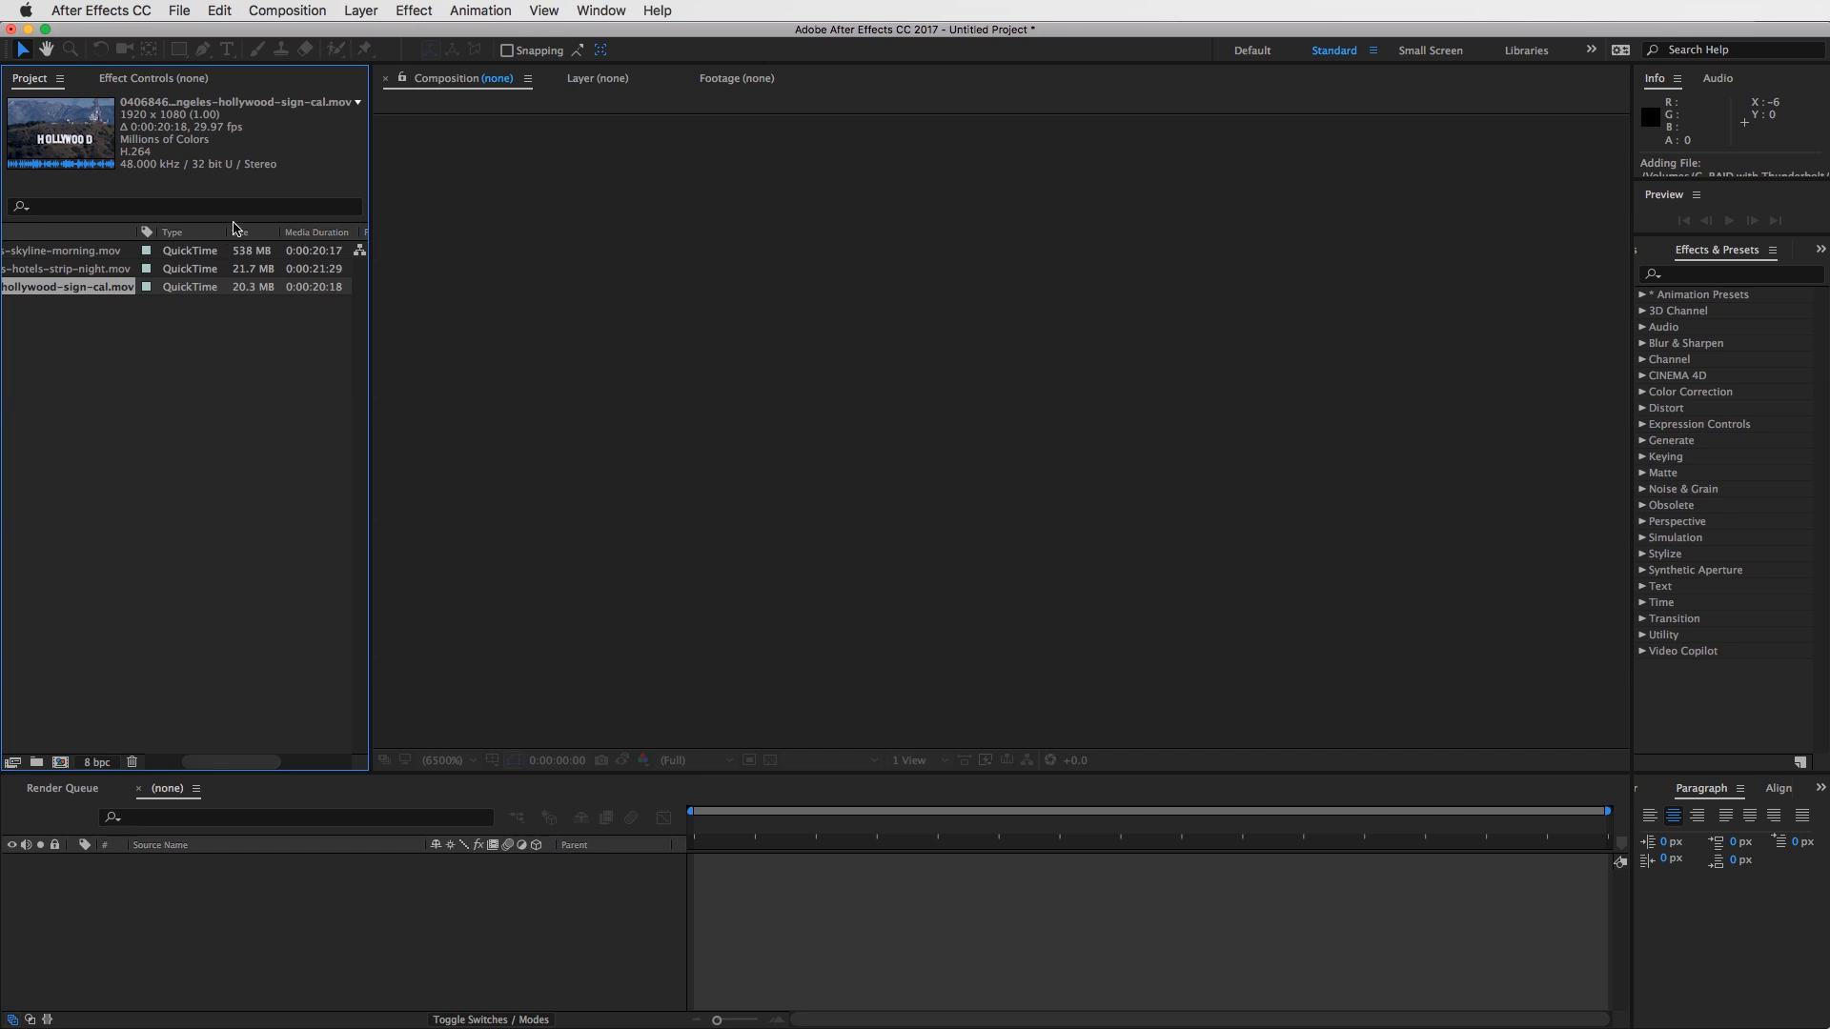
pyautogui.moveTo(237, 763); pyautogui.dragTo(353, 764)
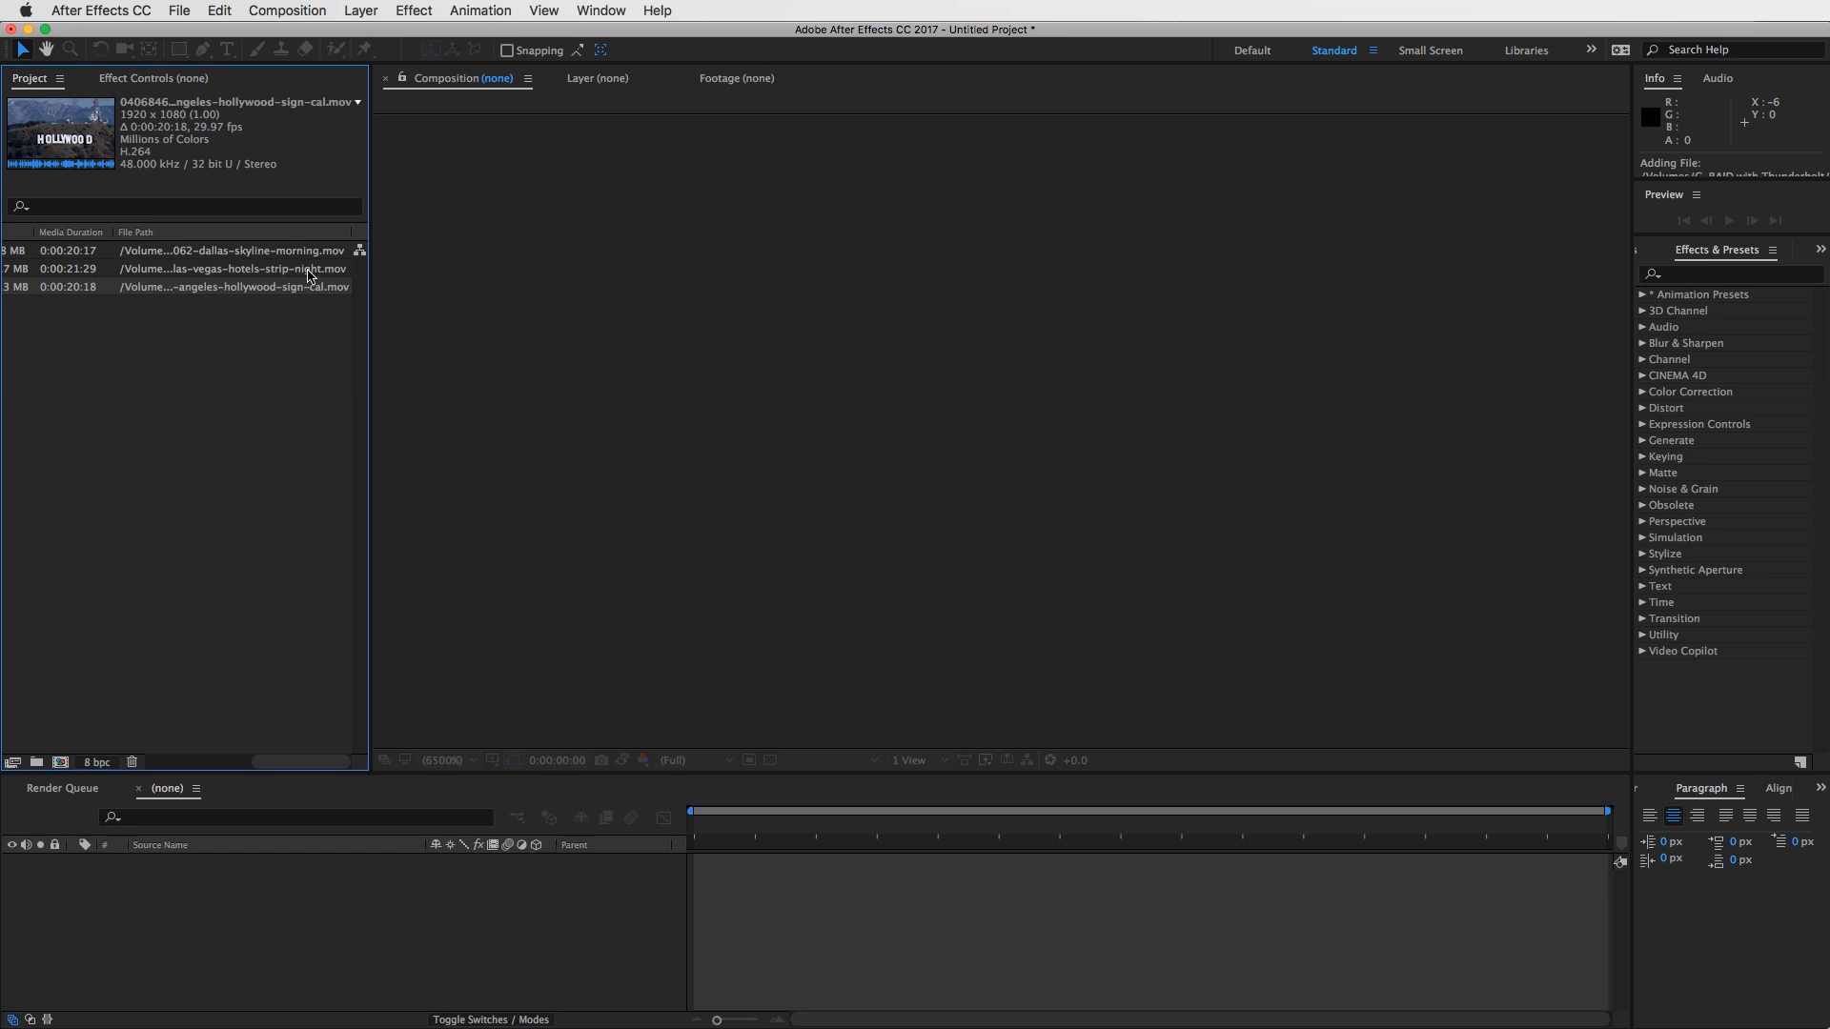
pyautogui.moveTo(327, 764); pyautogui.dragTo(195, 765)
# - Recheck the previews of the Las Vegas, Hollywood and Dallas clips, finishing with the Dallas clip selected
pyautogui.click(99, 269)
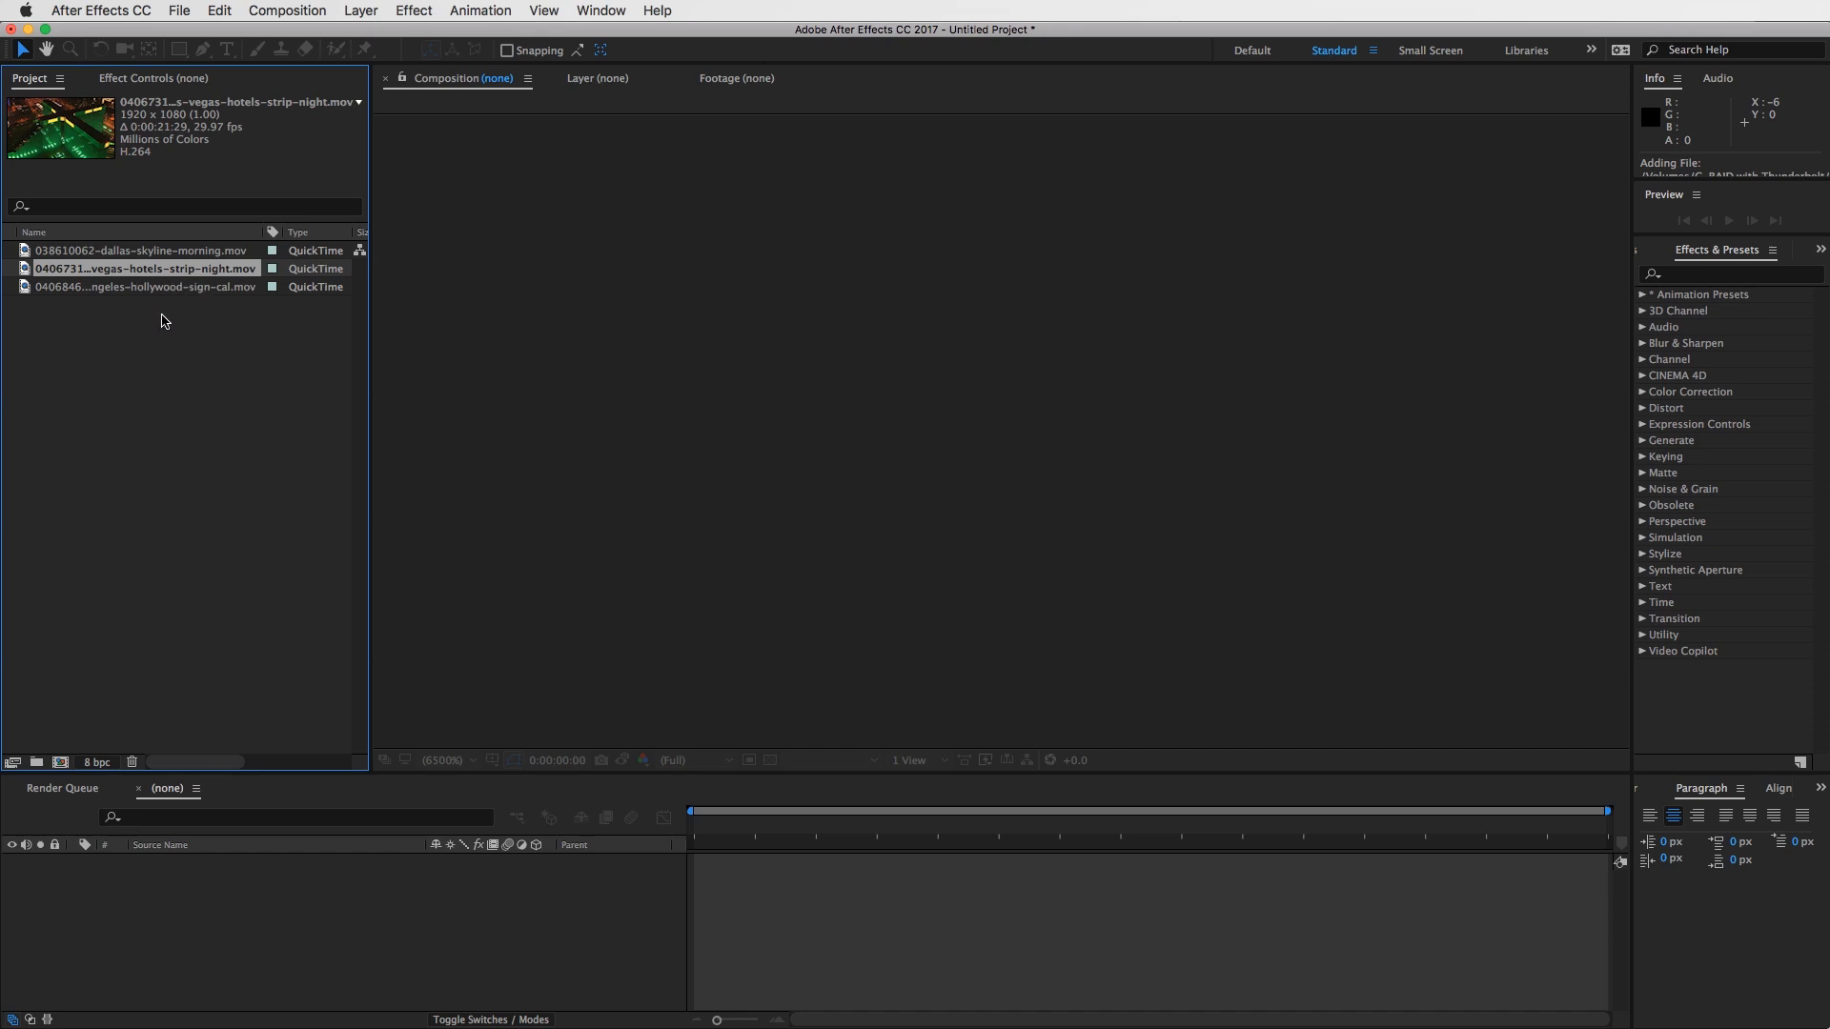
pyautogui.click(180, 286)
pyautogui.click(54, 270)
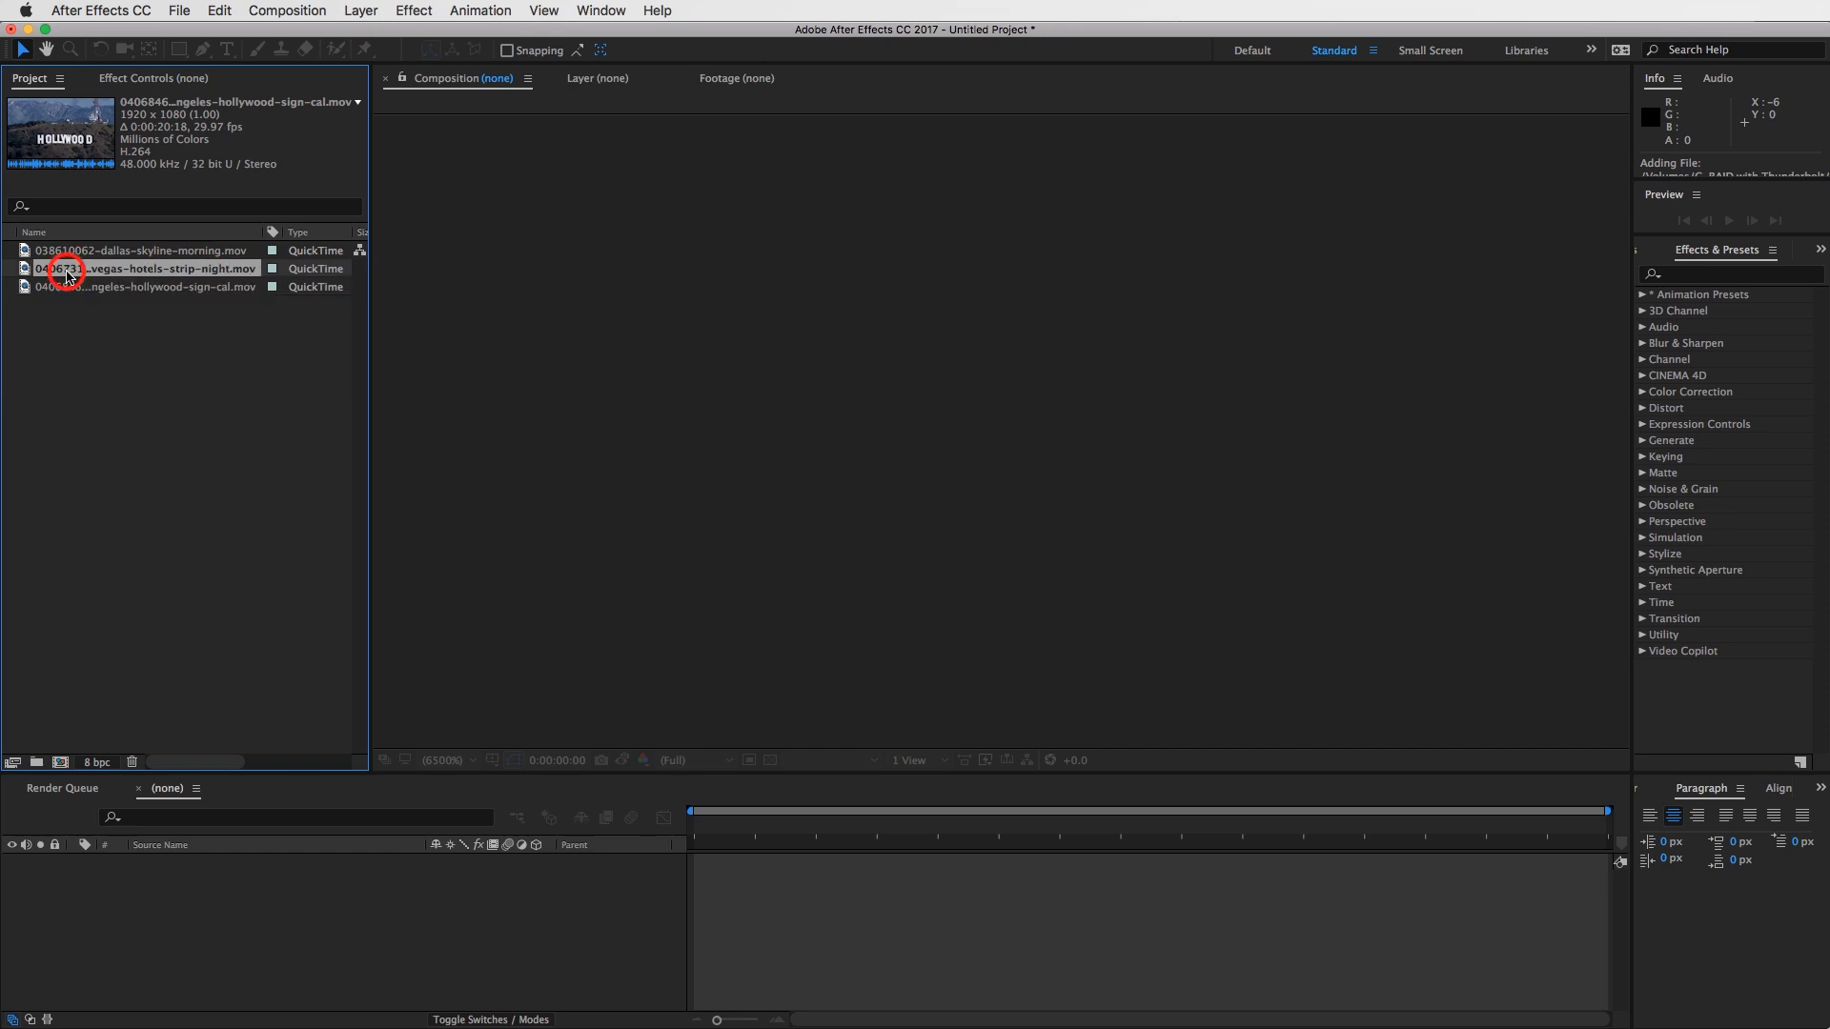
pyautogui.click(82, 250)
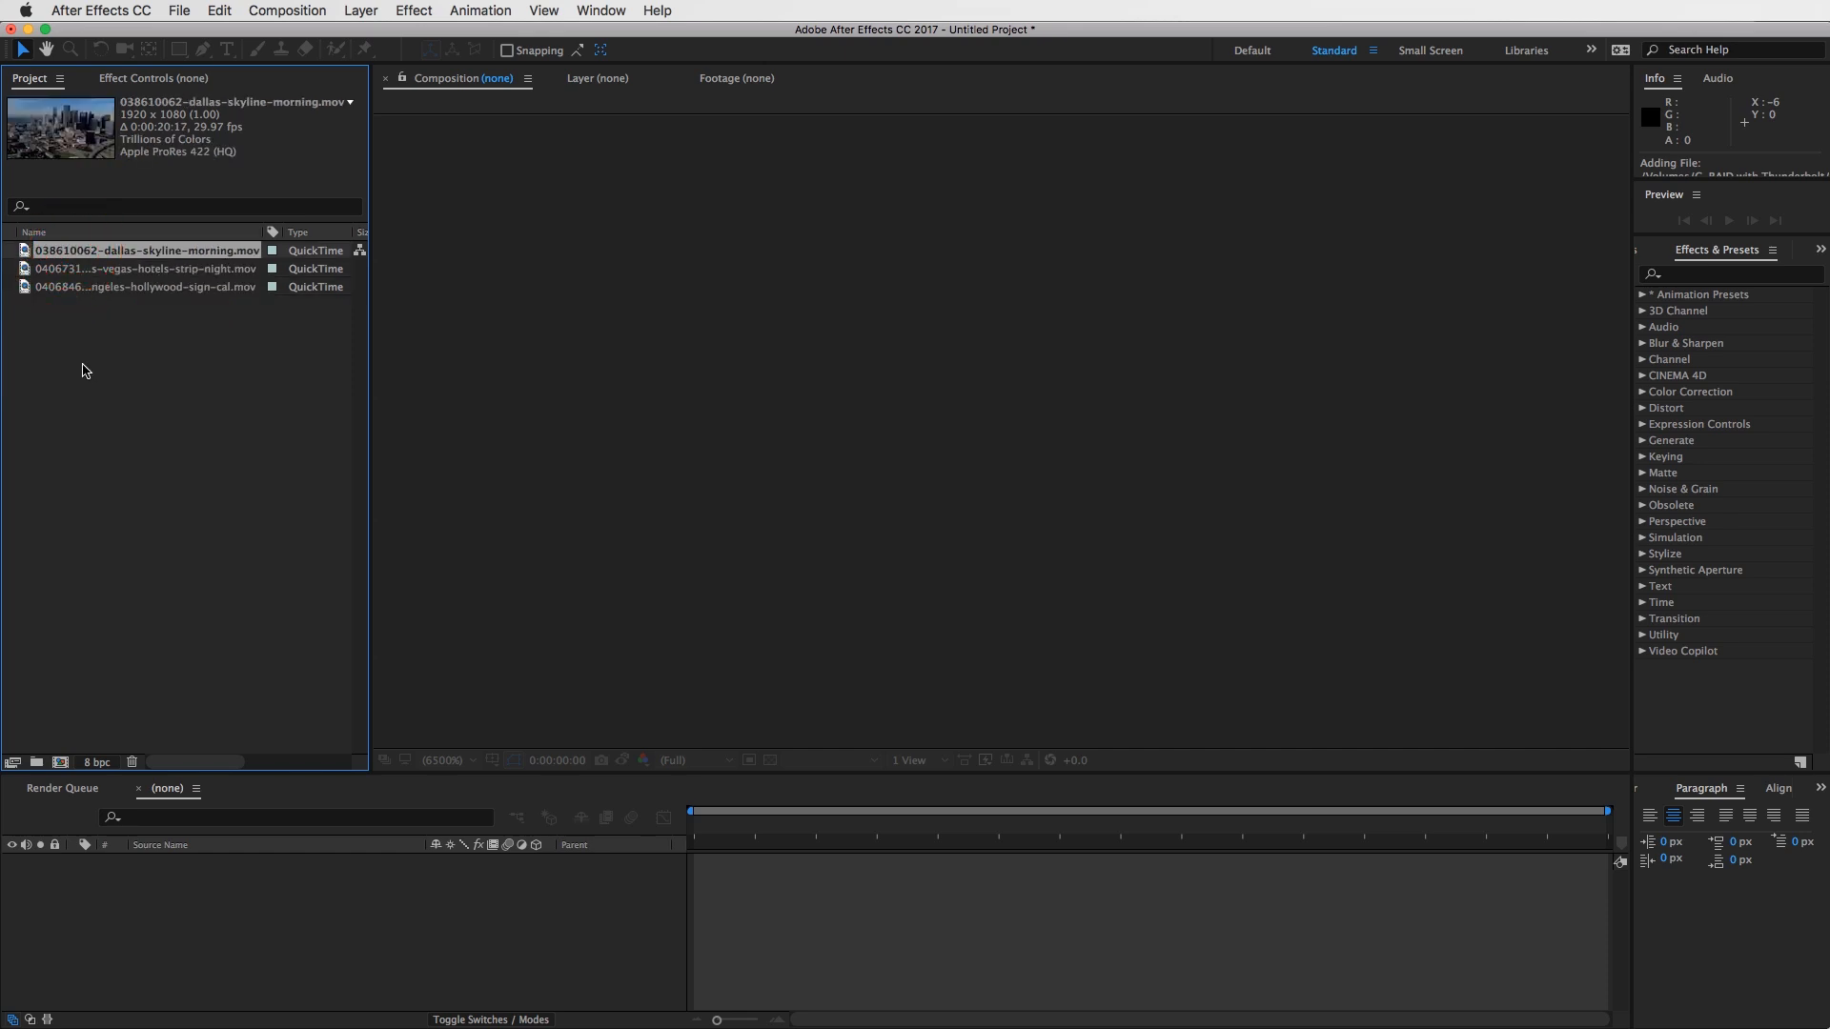
# - Start a new composition and set its width to 1080 px and height to 1350 px
pyautogui.click(289, 10)
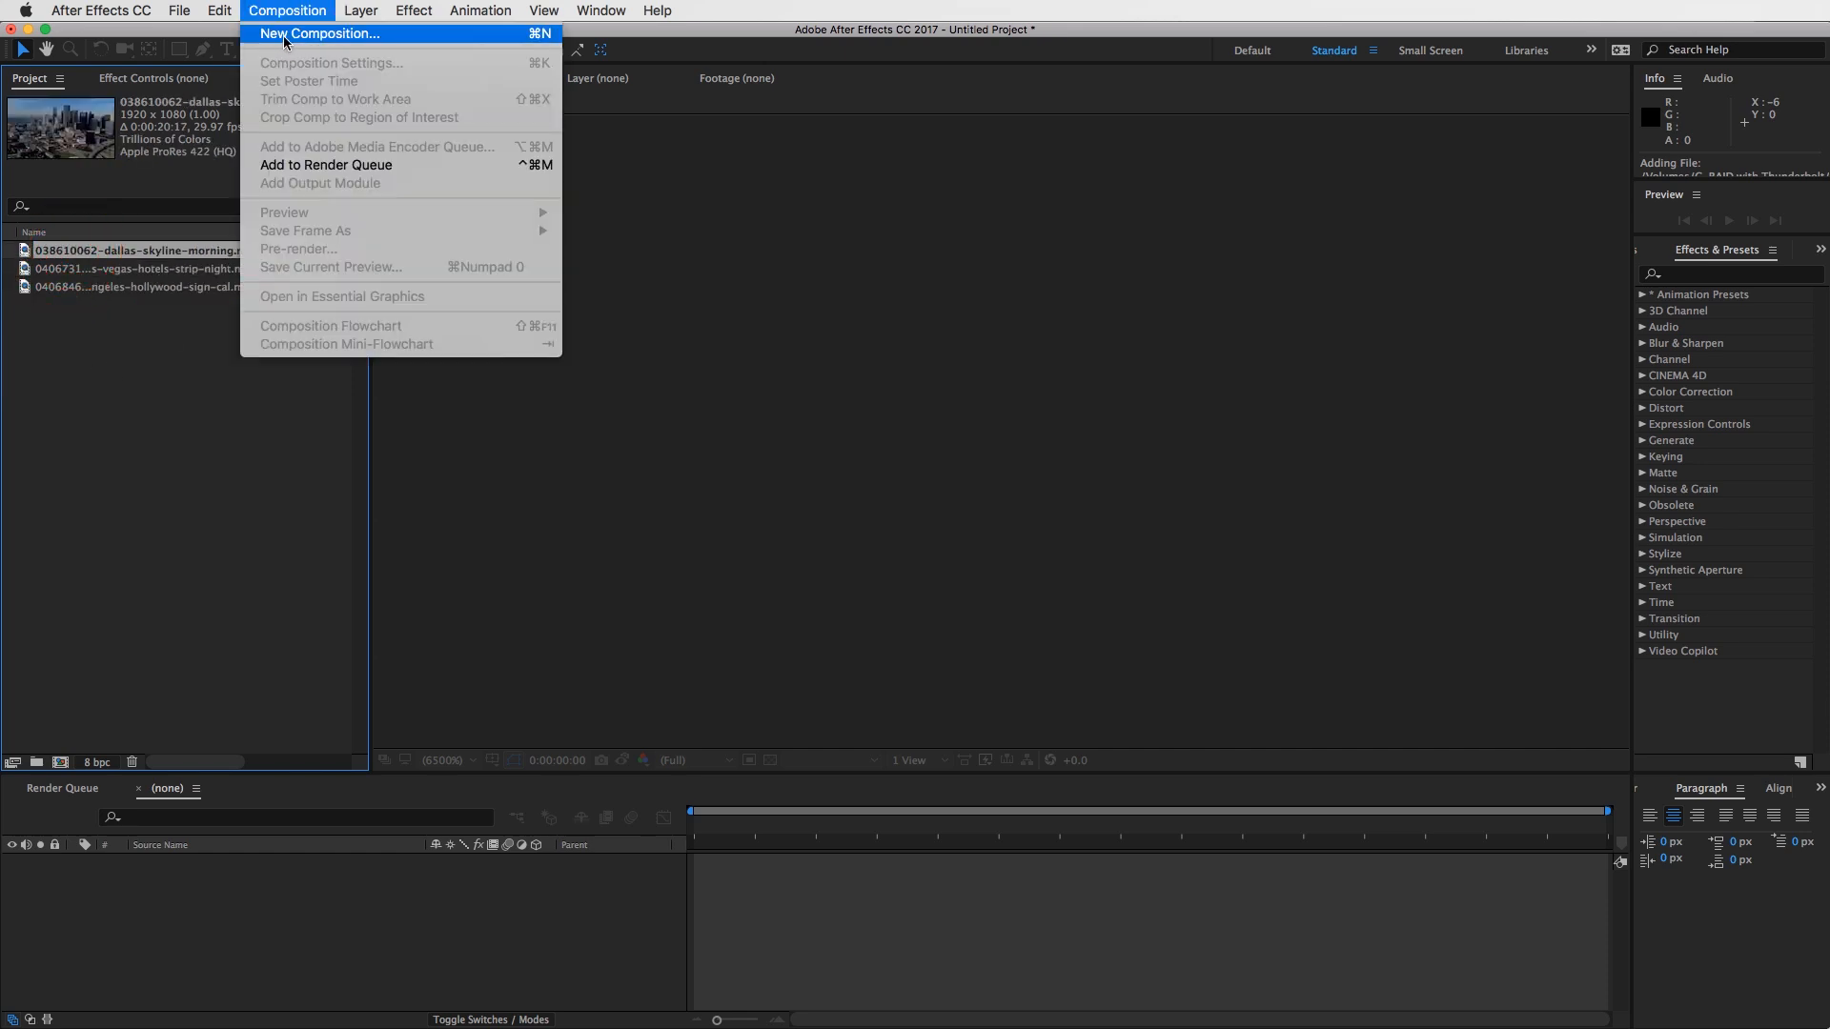
pyautogui.click(344, 36)
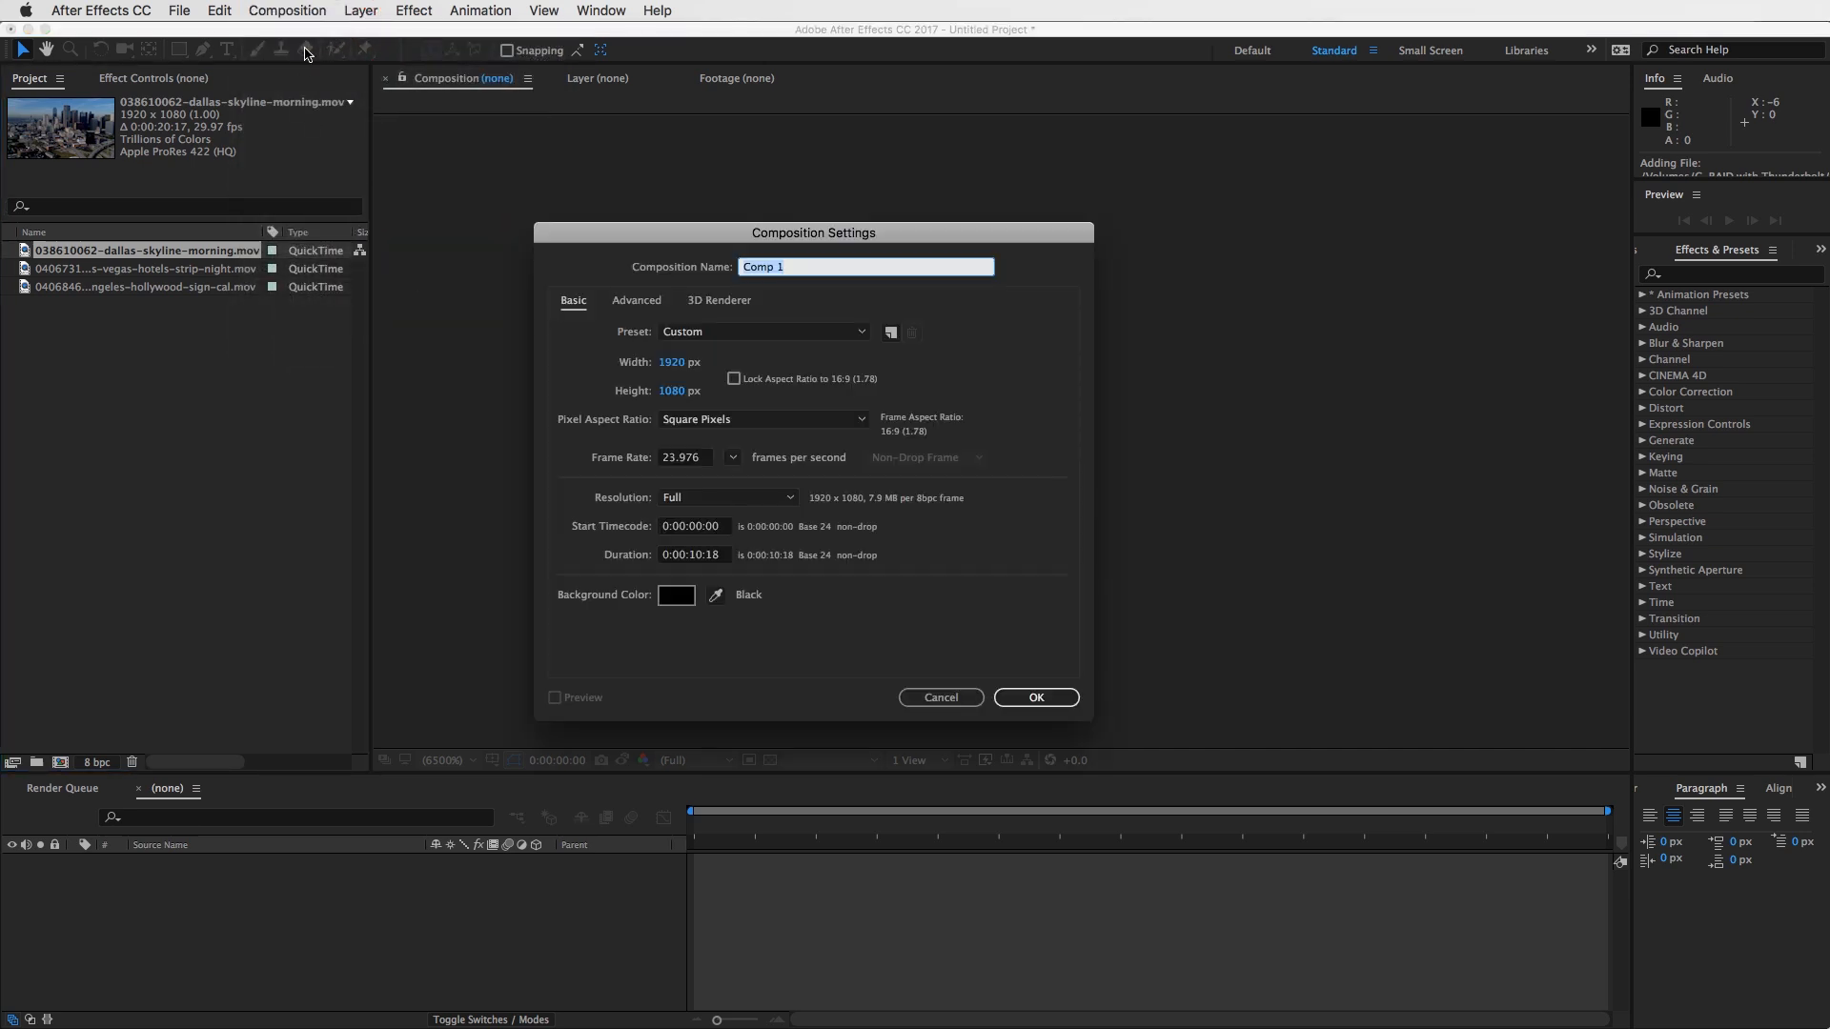
pyautogui.moveTo(768, 230); pyautogui.dragTo(720, 193)
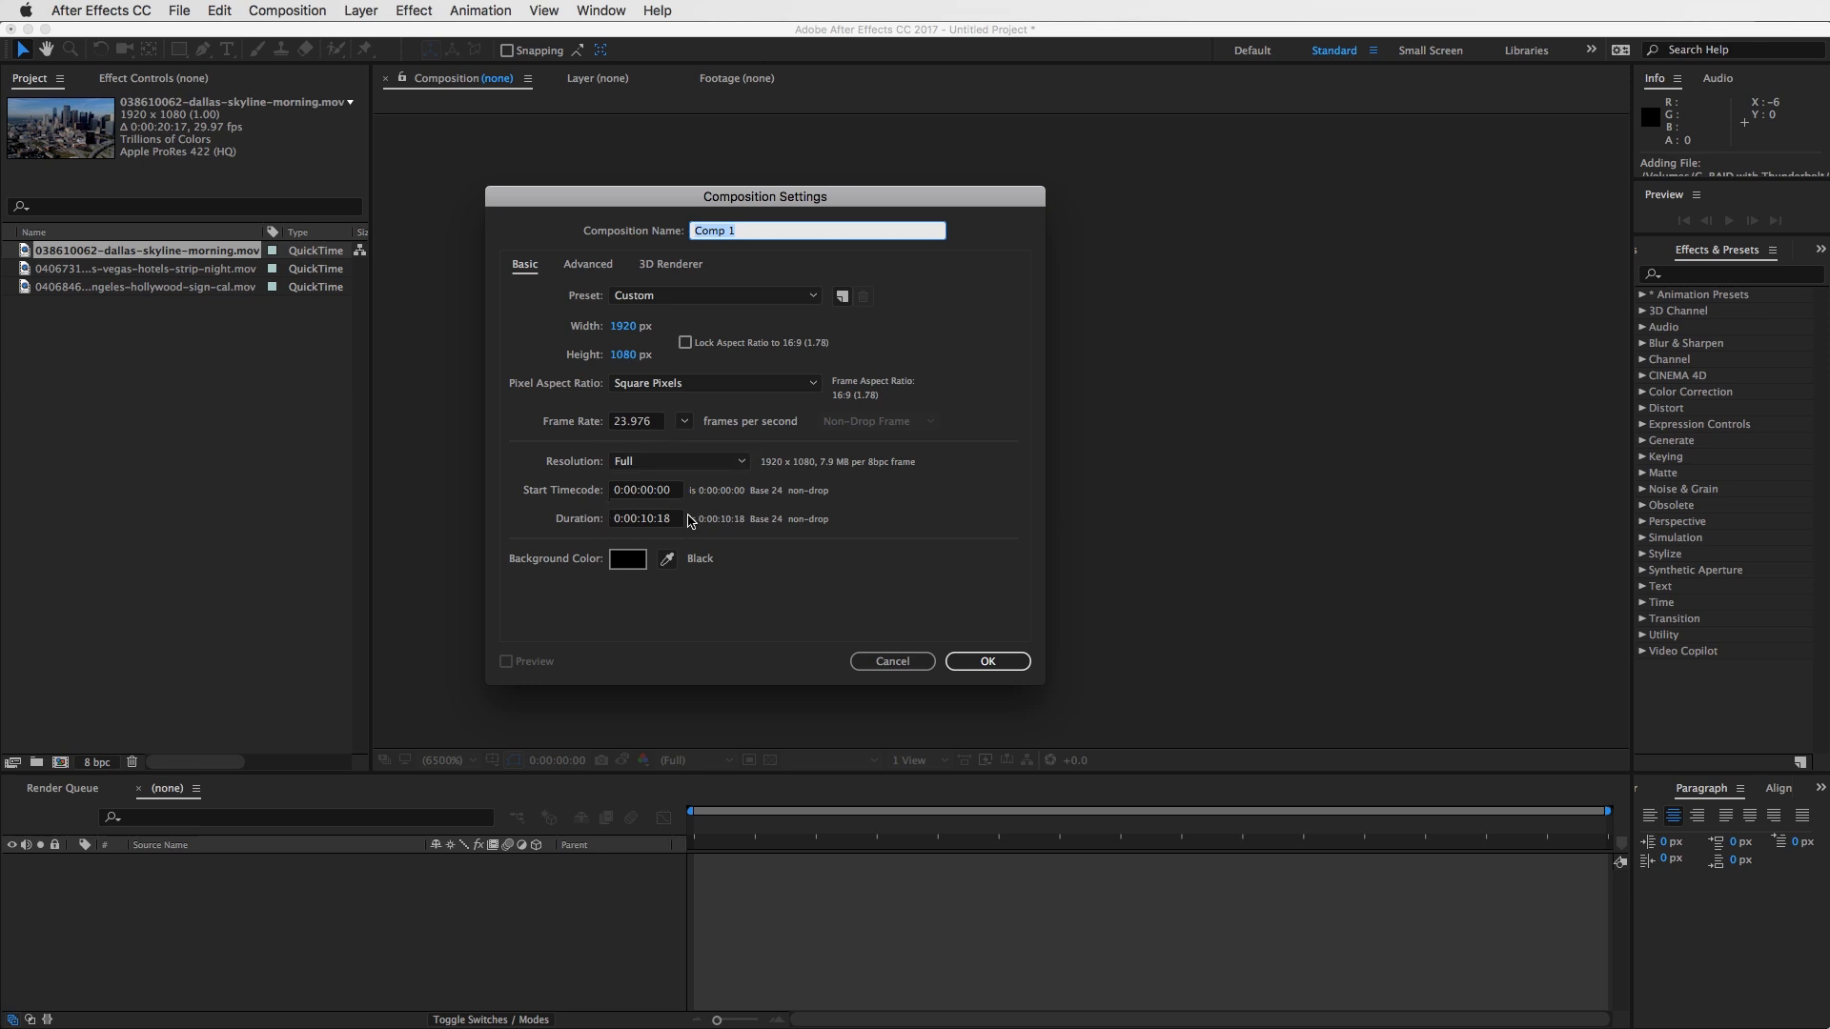
pyautogui.click(652, 521)
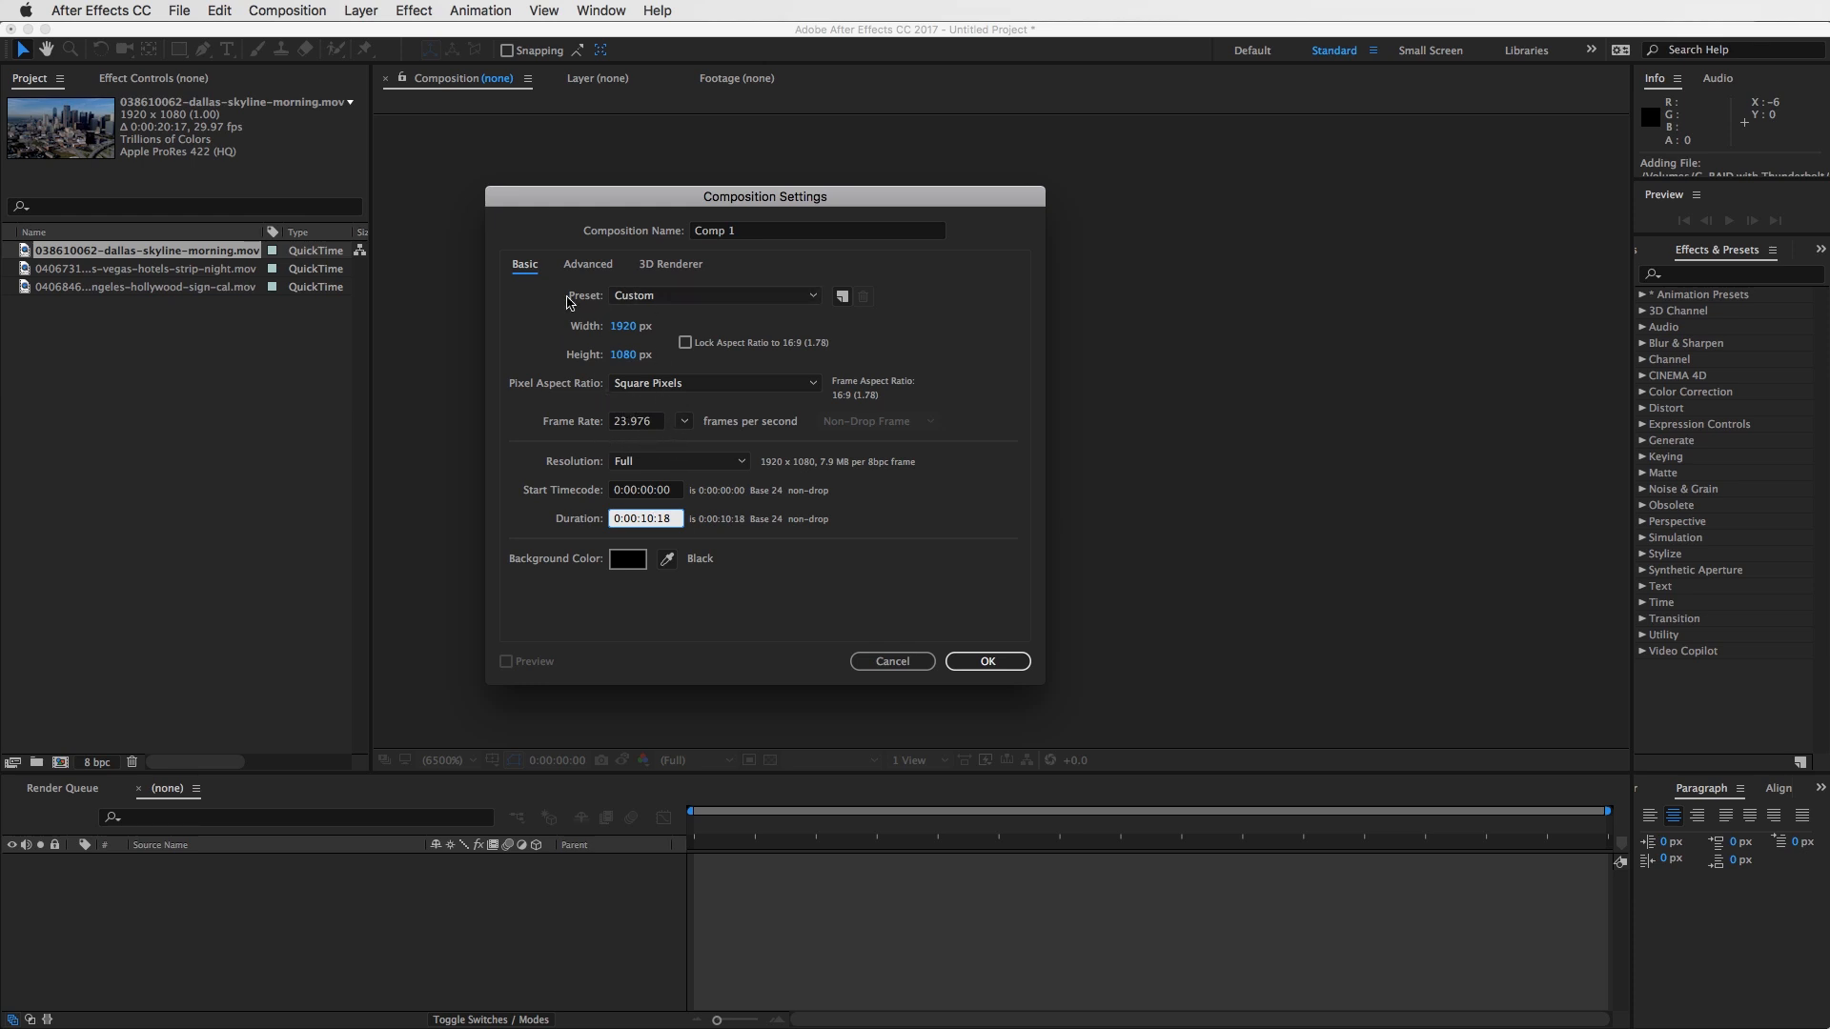
pyautogui.click(624, 327)
pyautogui.write('1080')
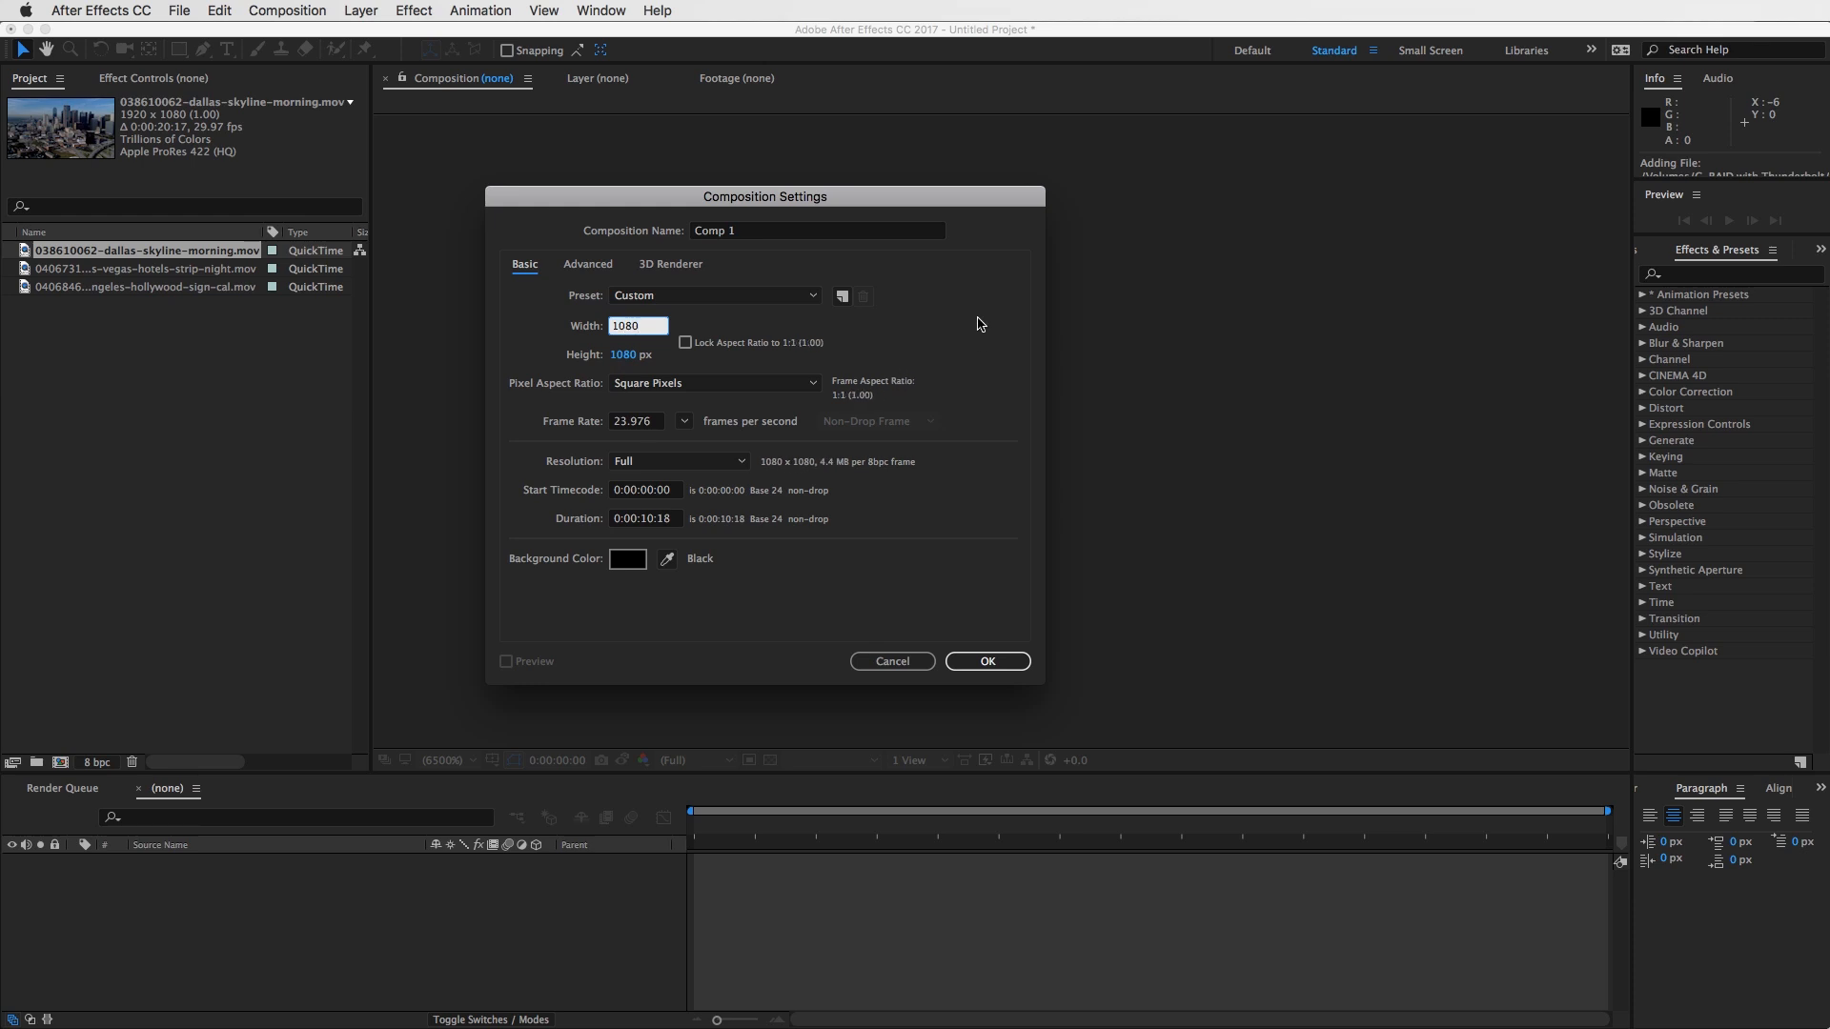
pyautogui.doubleClick(643, 329)
pyautogui.write('1080')
pyautogui.doubleClick(634, 355)
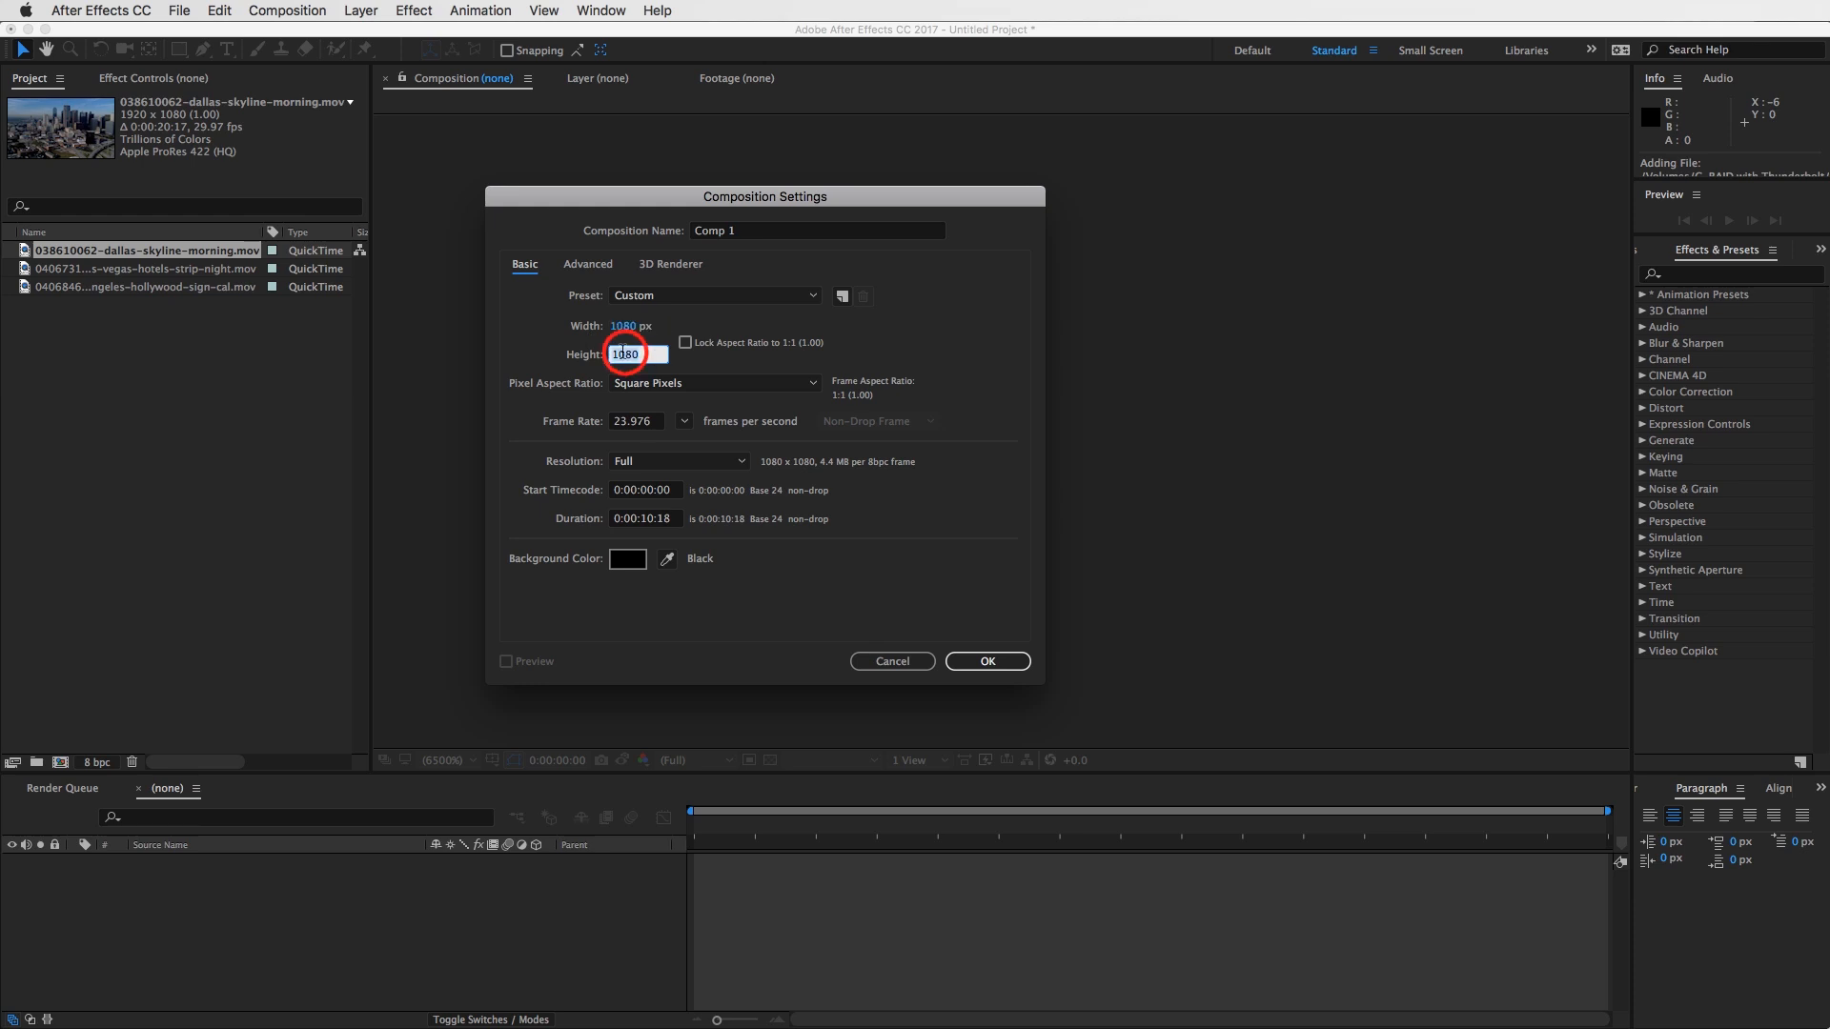
pyautogui.write('1350')
pyautogui.click(768, 327)
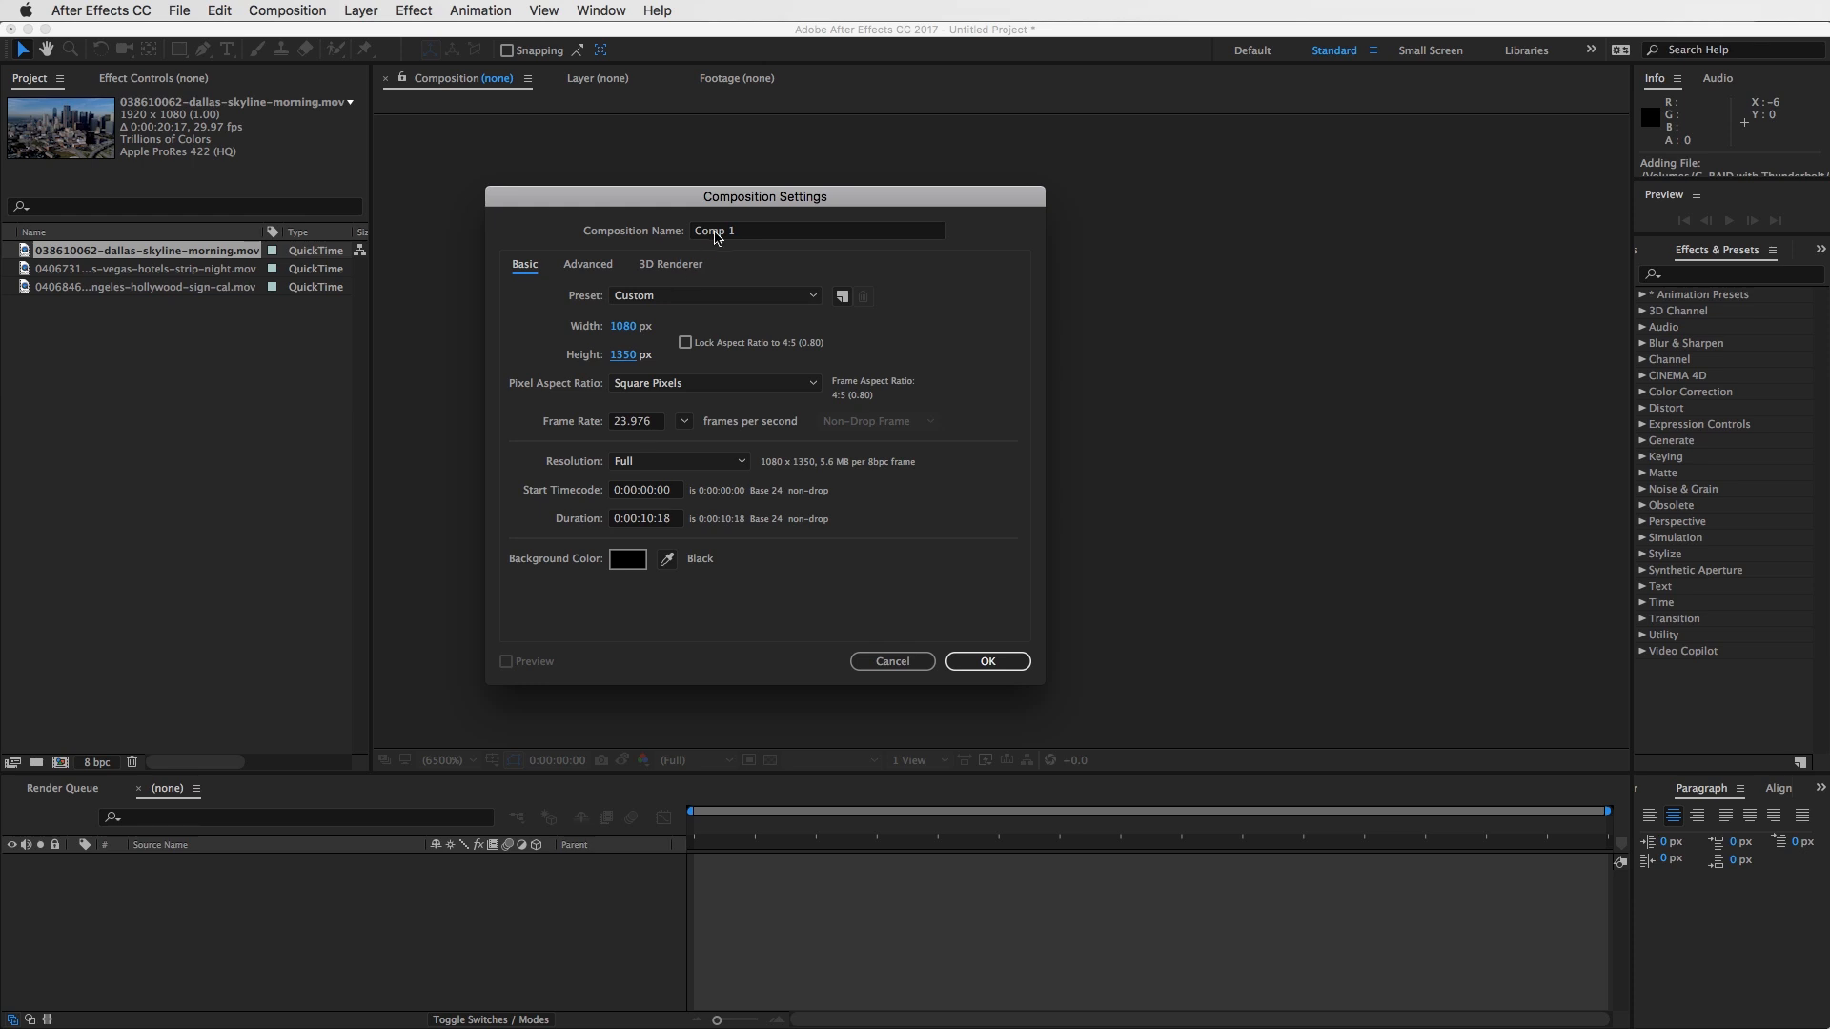
# - Name the composition Instagram Comp and create it
pyautogui.click(758, 237)
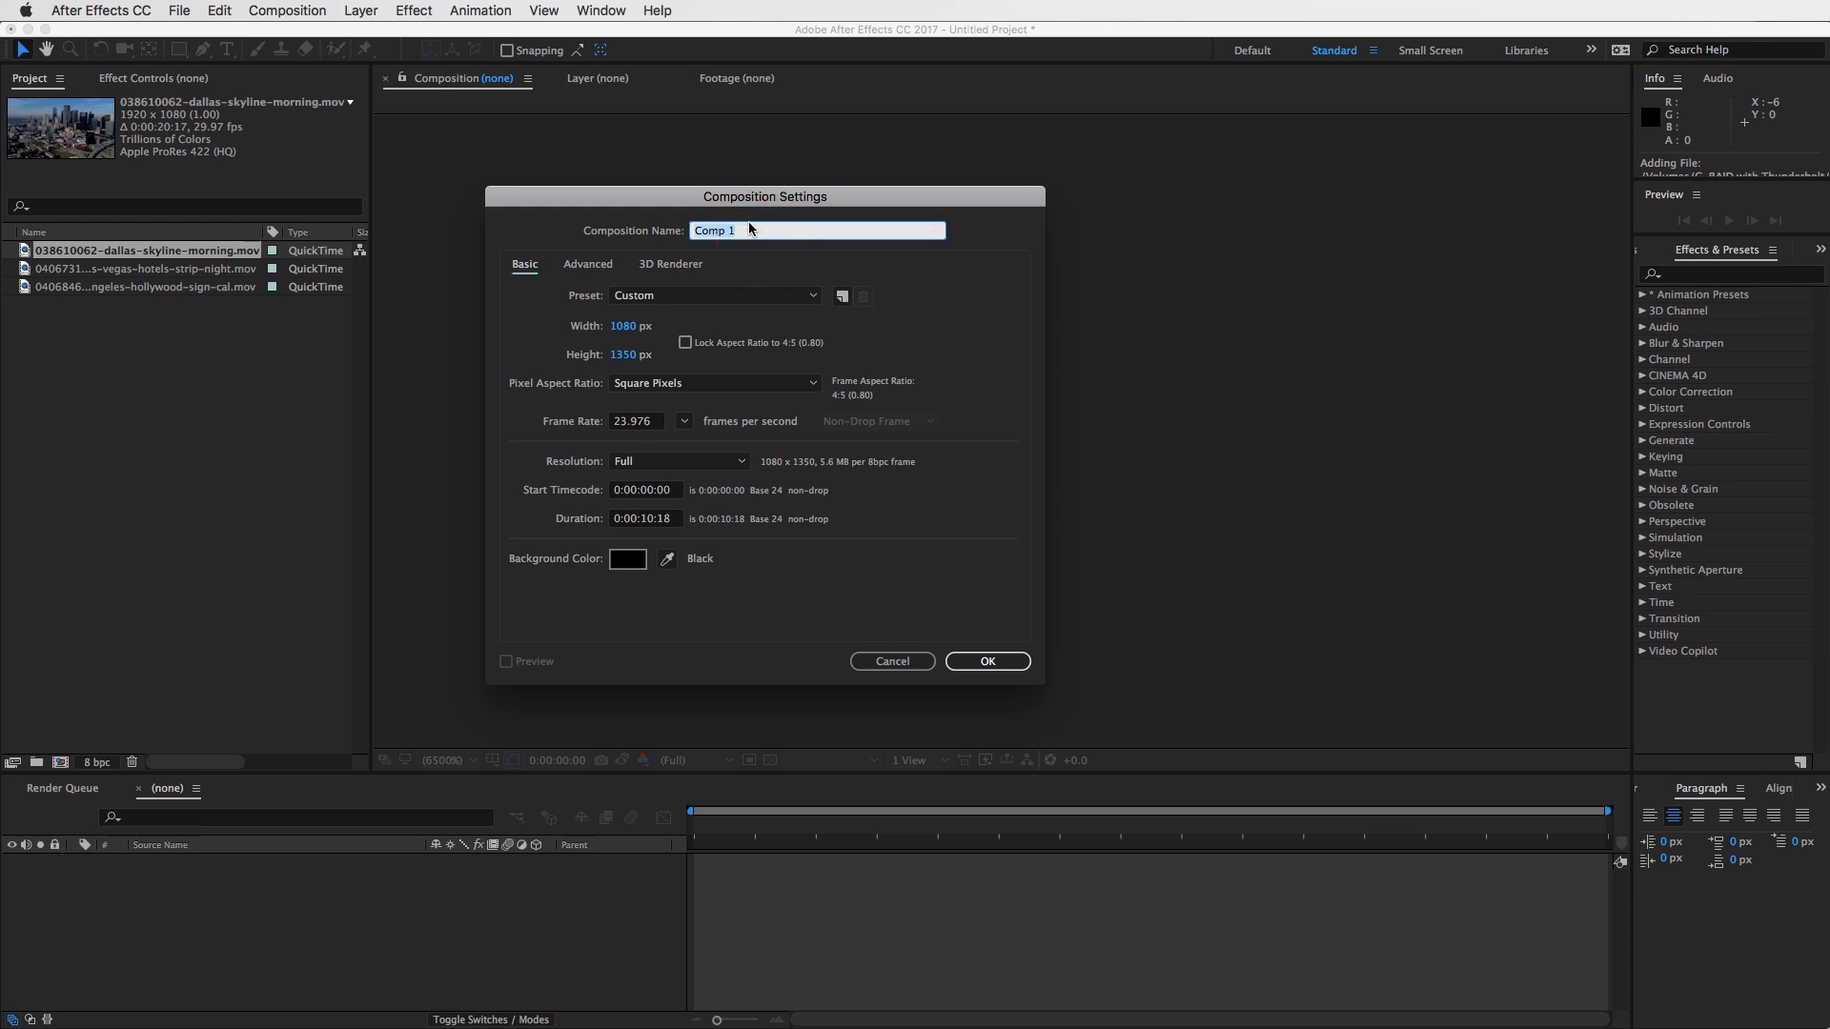
pyautogui.write('Instagram')
pyautogui.click(988, 661)
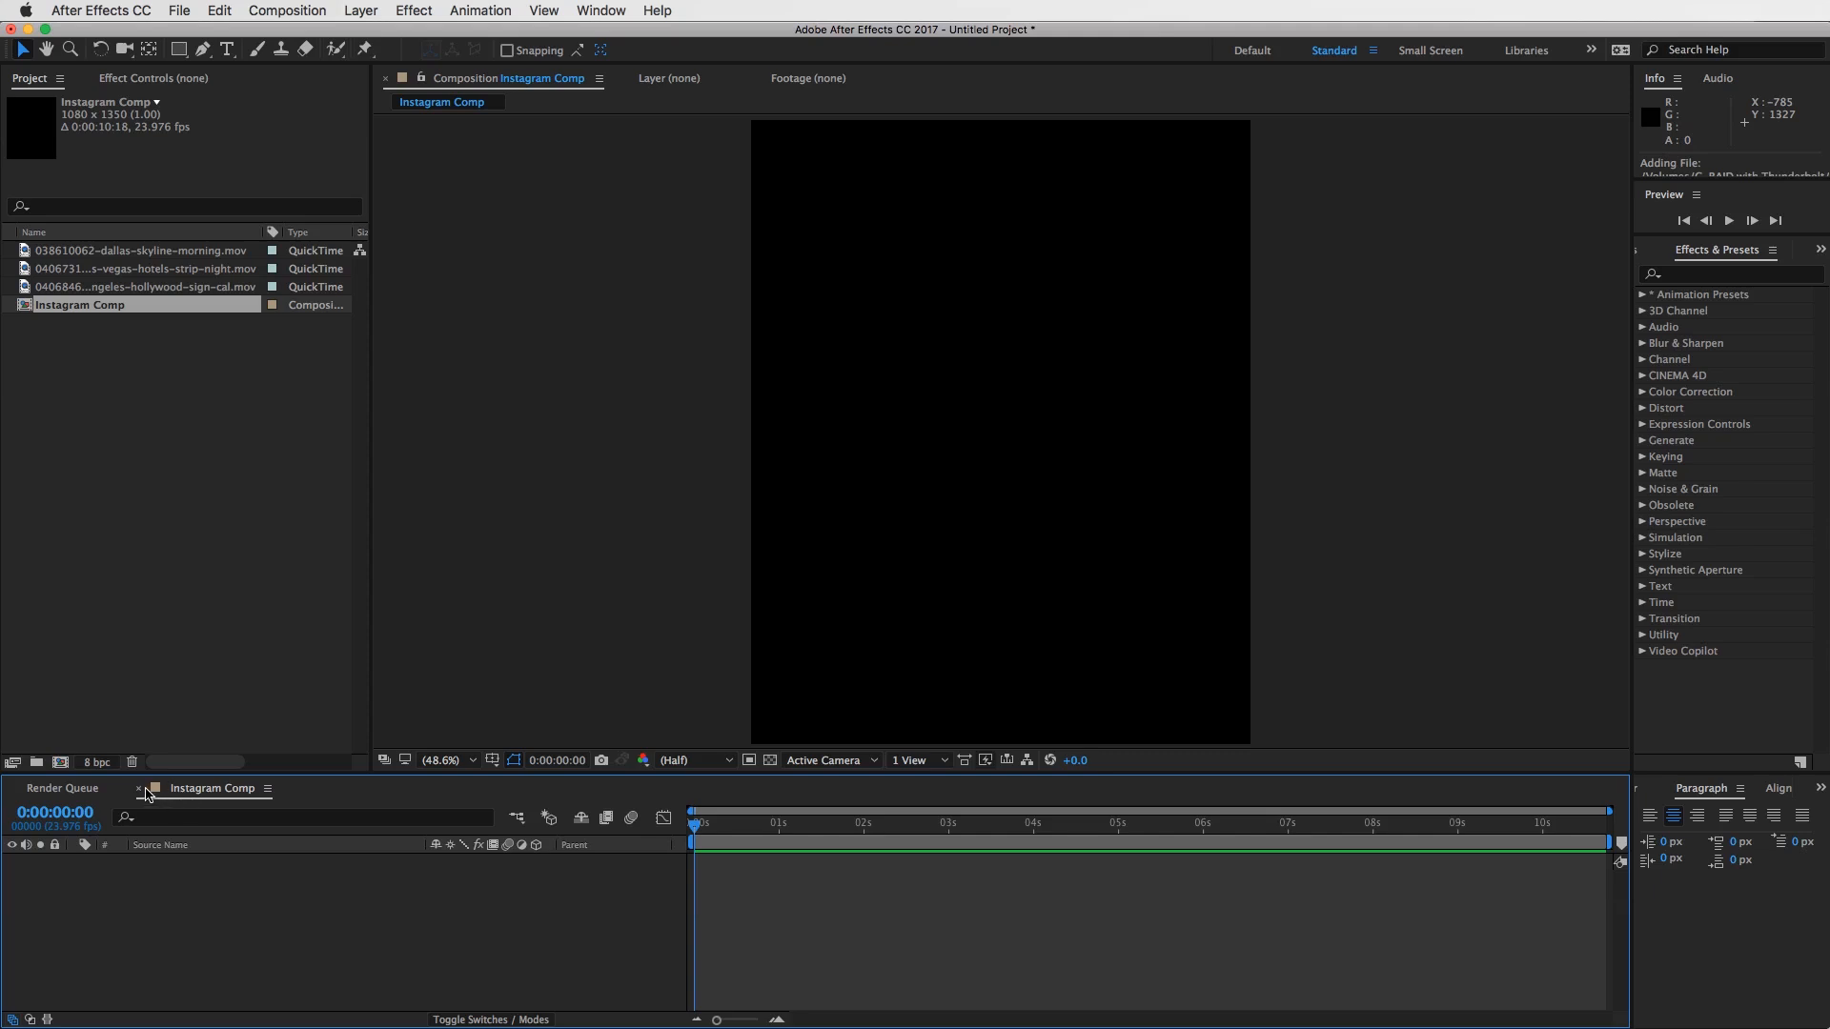
# - Close the Instagram Comp timeline and delete the composition from the project
pyautogui.click(140, 790)
pyautogui.rightClick(69, 307)
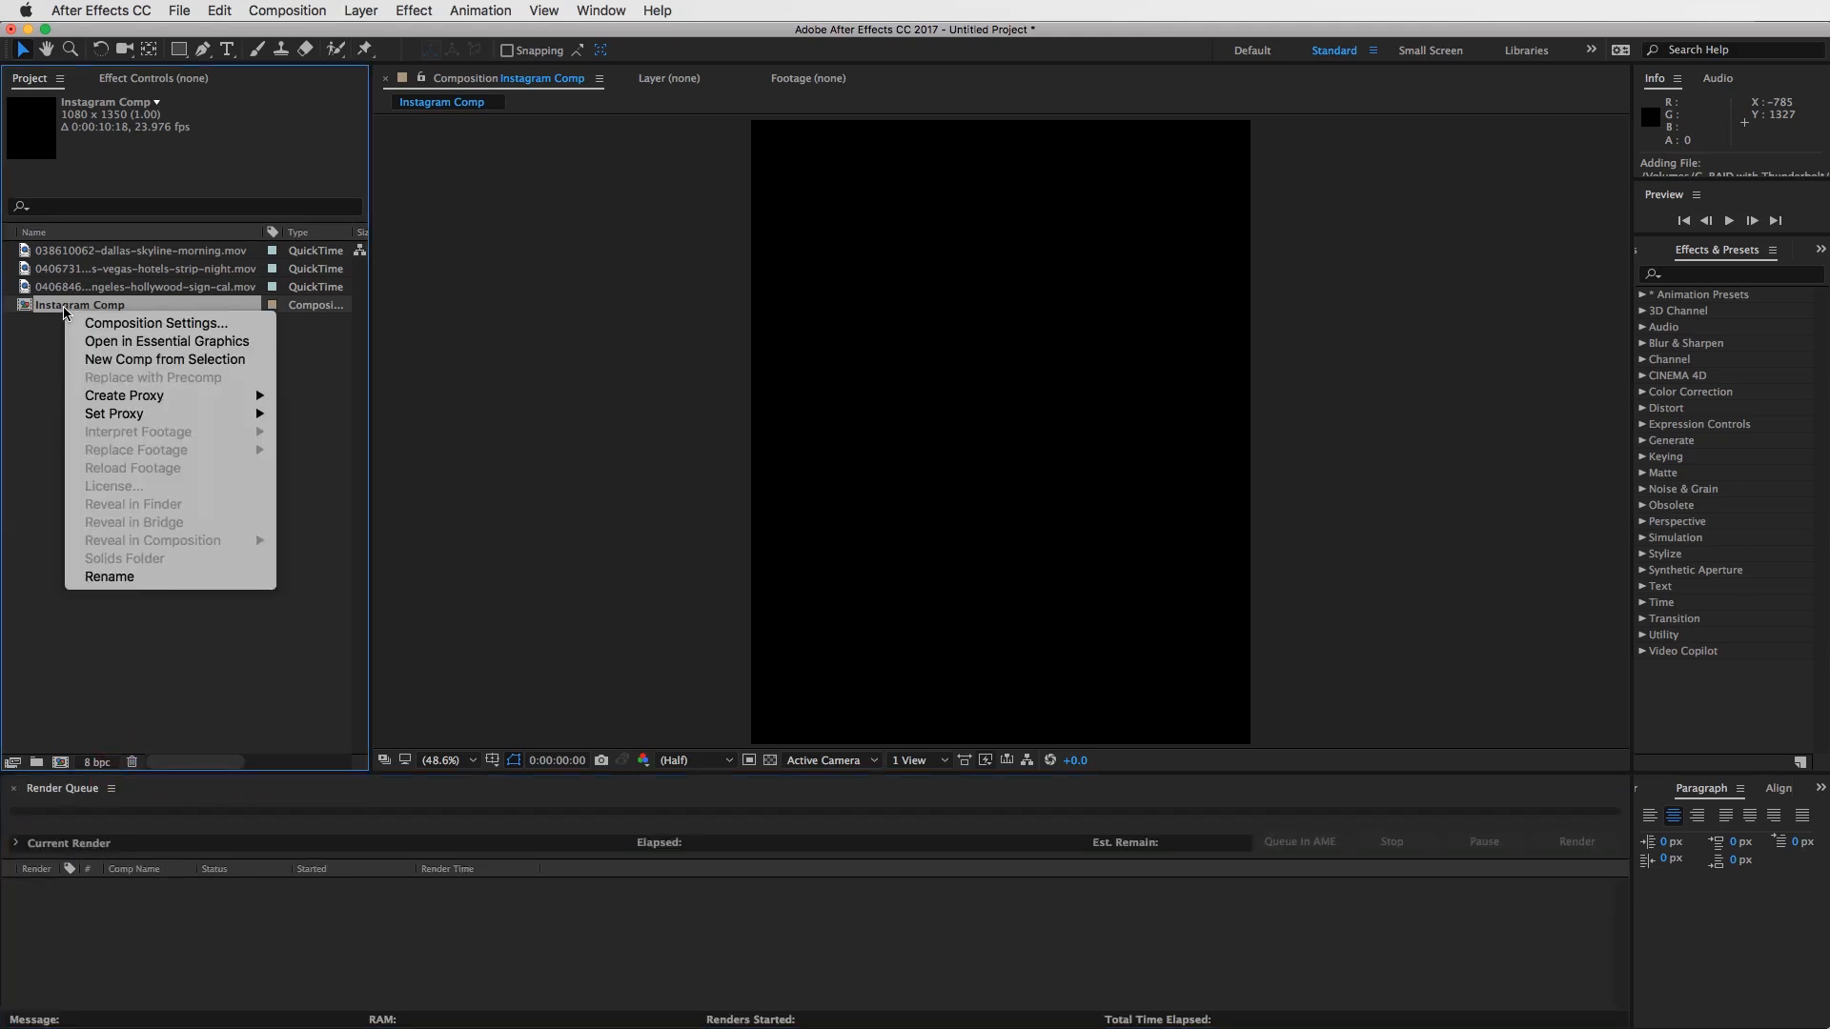
pyautogui.click(49, 301)
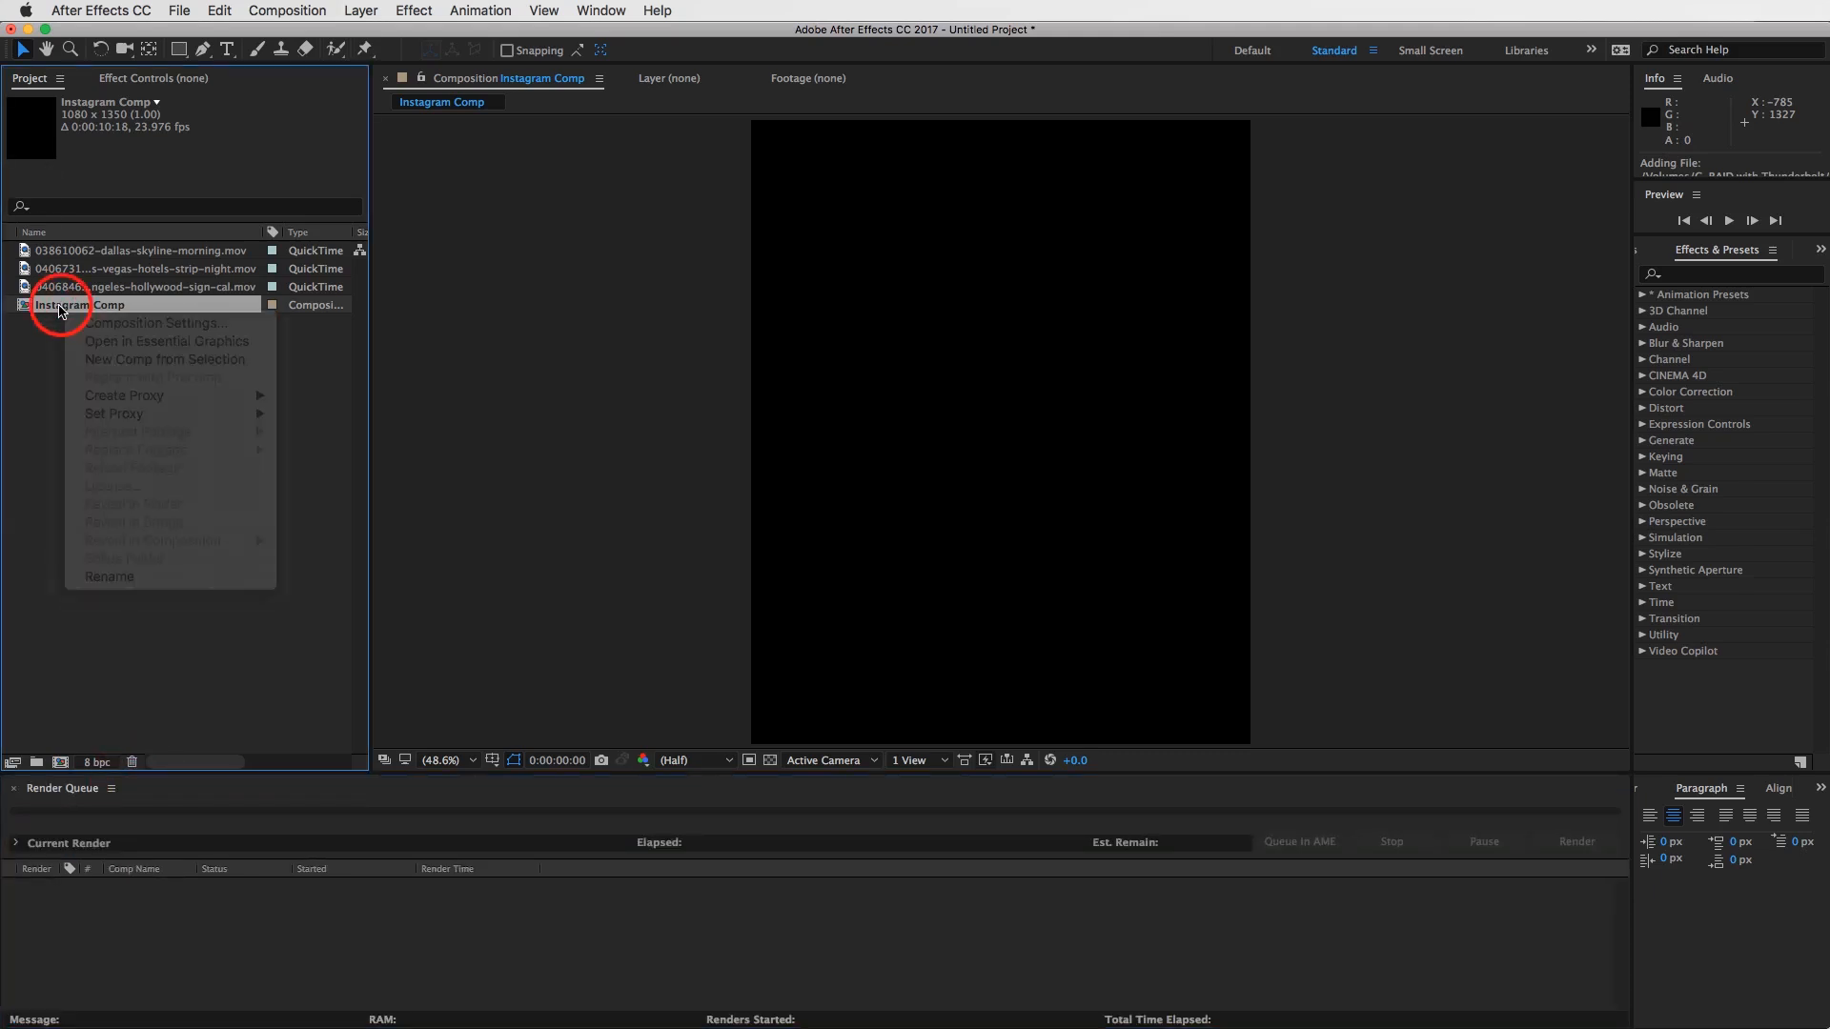
pyautogui.click(131, 763)
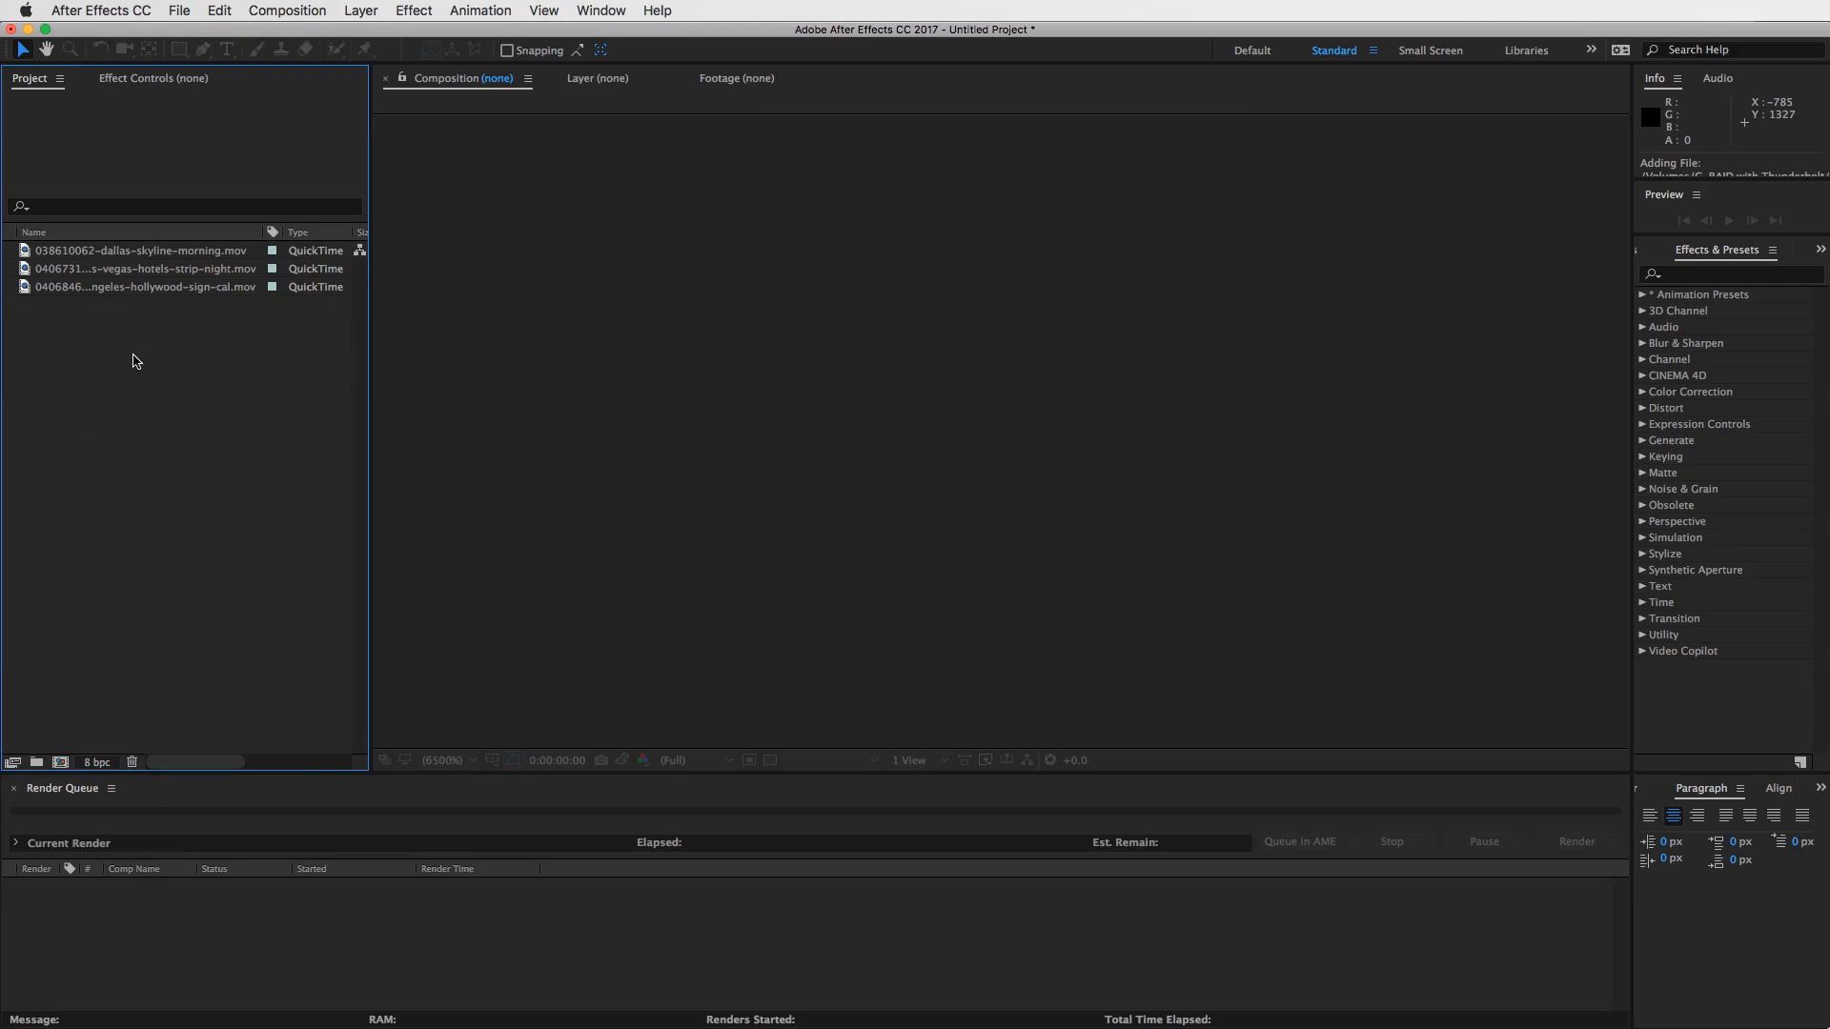
# - Create a new composition directly from the 038610062-dallas-skyline-morning.mov clip so it matches the footage
pyautogui.click(157, 292)
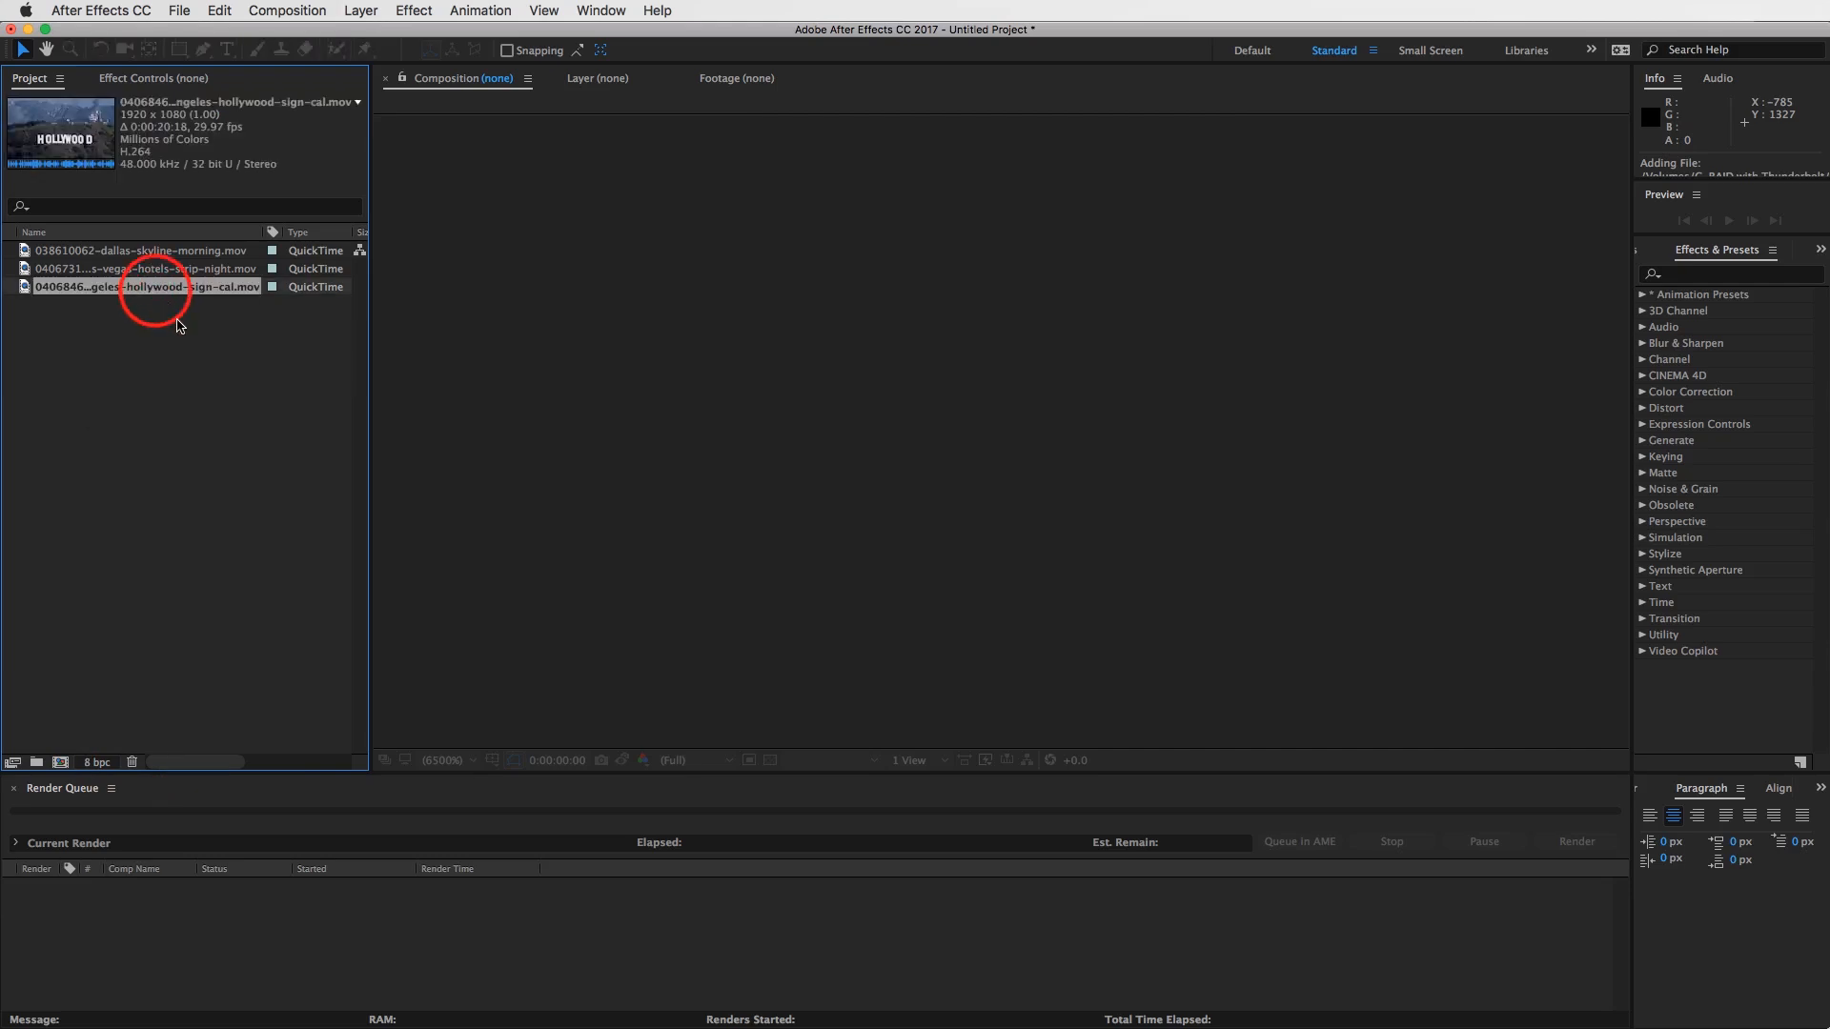
pyautogui.click(105, 271)
pyautogui.click(59, 251)
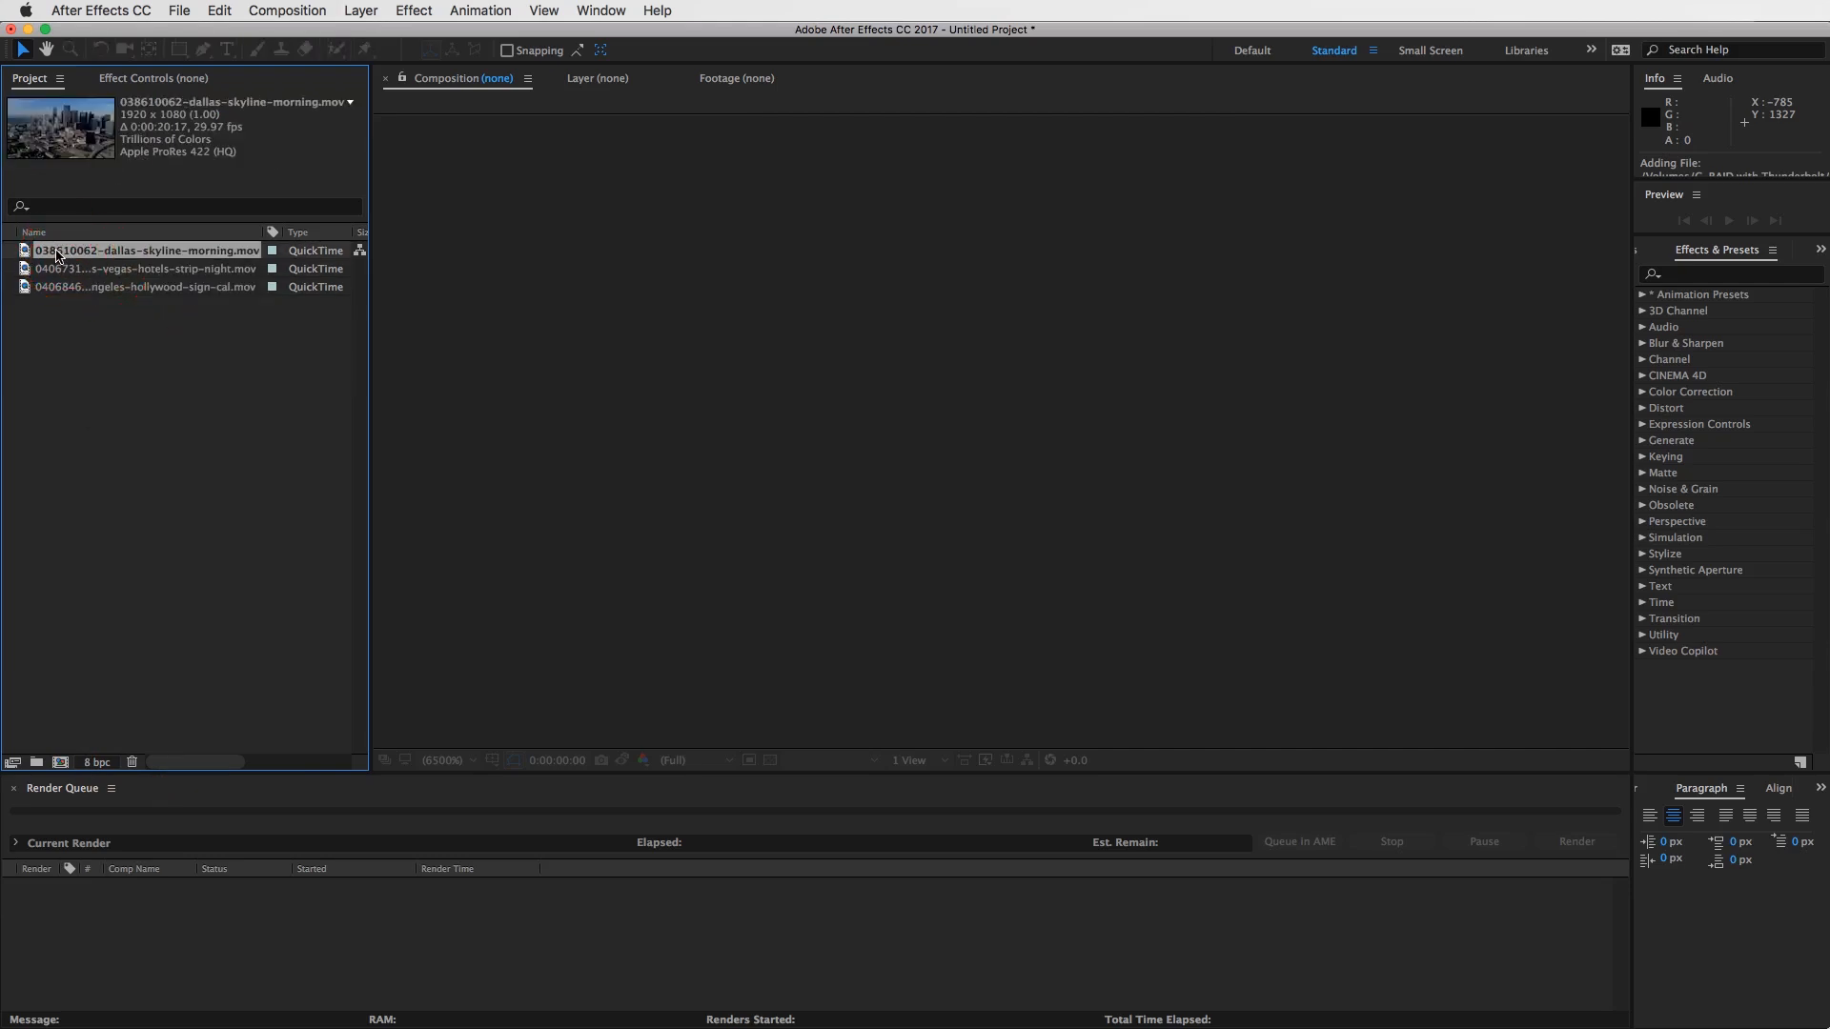
pyautogui.moveTo(65, 253)
pyautogui.mouseDown()
pyautogui.moveTo(122, 408)
pyautogui.moveTo(60, 762)
pyautogui.mouseUp()
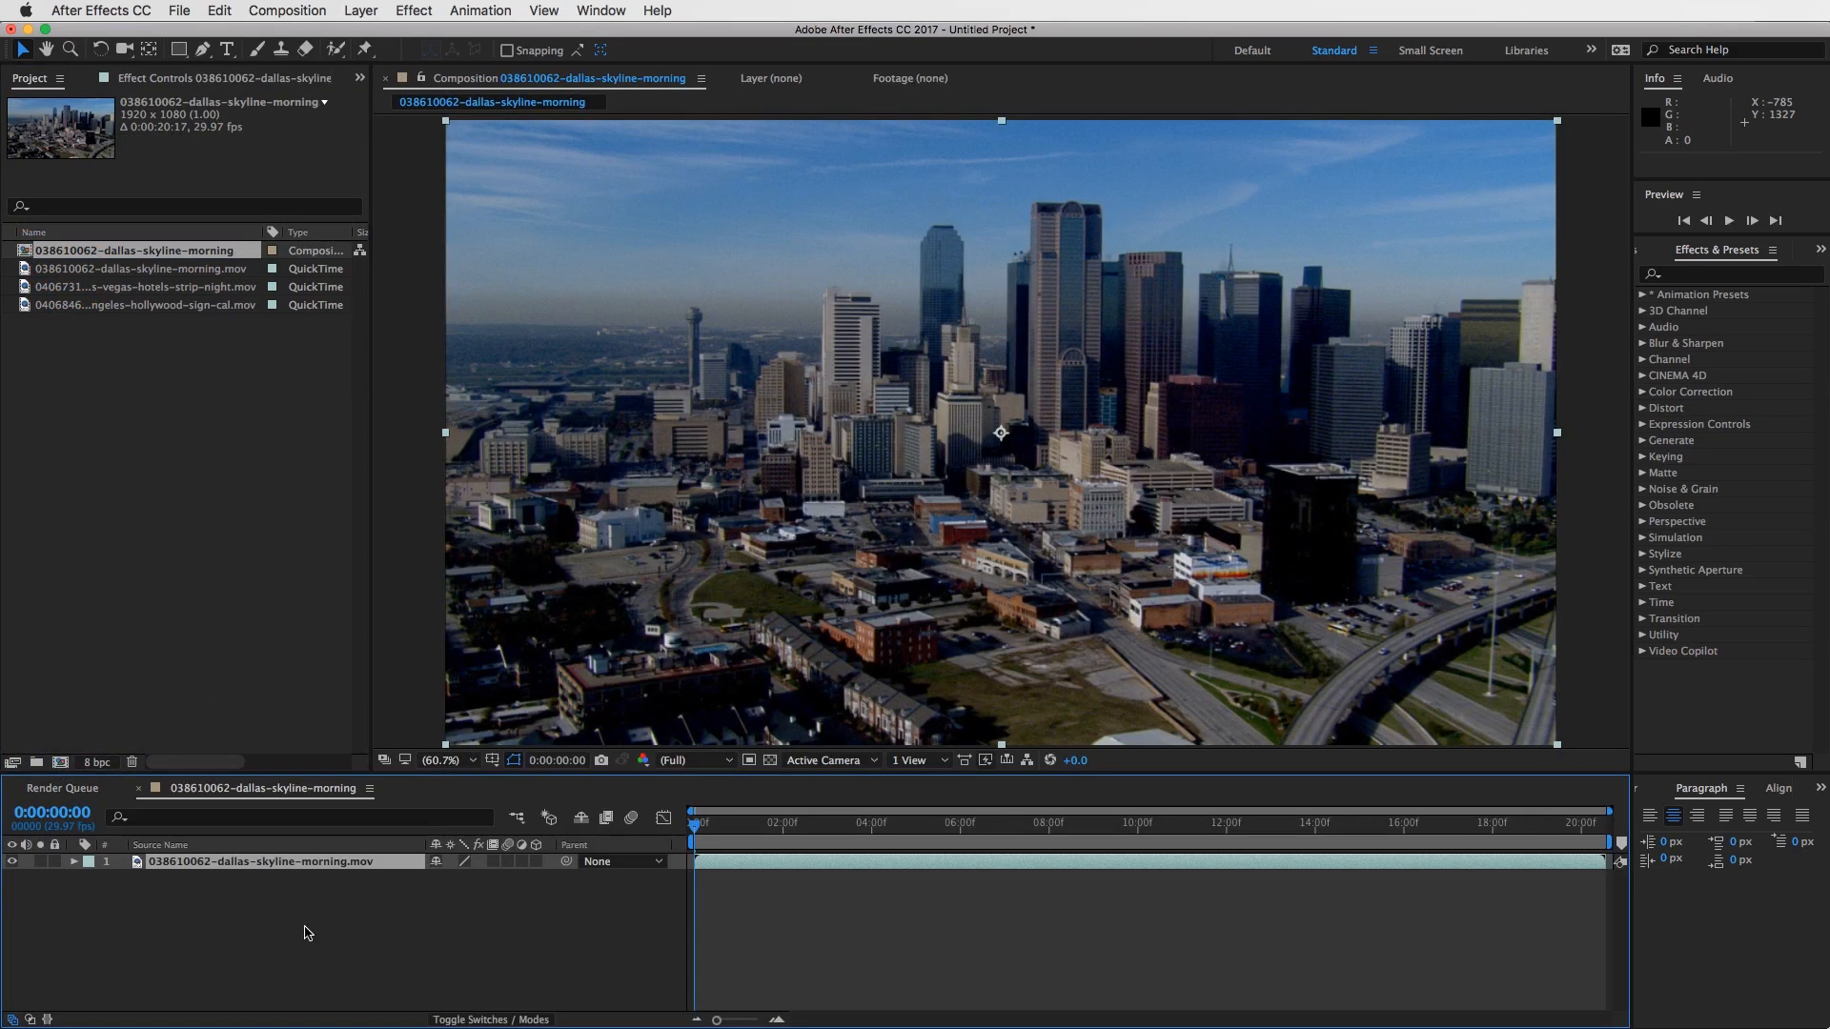
# - Select the Dallas clip's layer and review the settings of the composition made from it
pyautogui.click(725, 868)
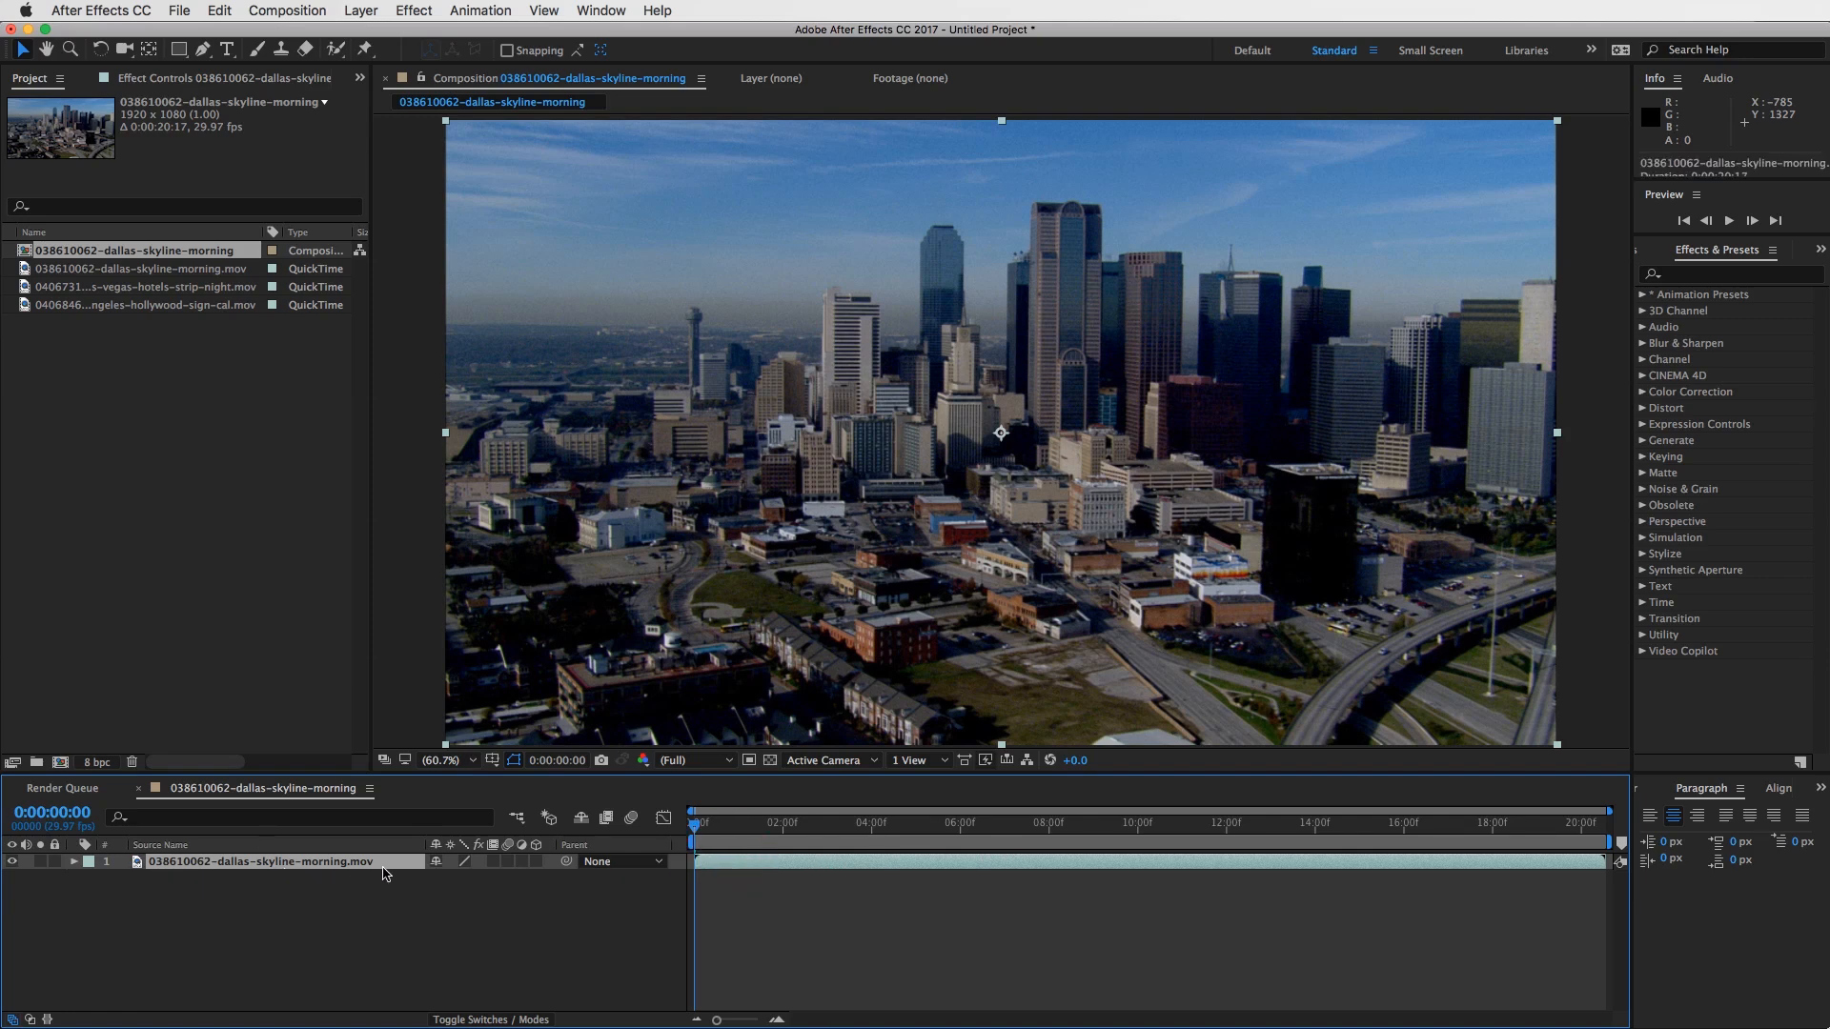
pyautogui.click(763, 862)
pyautogui.click(287, 10)
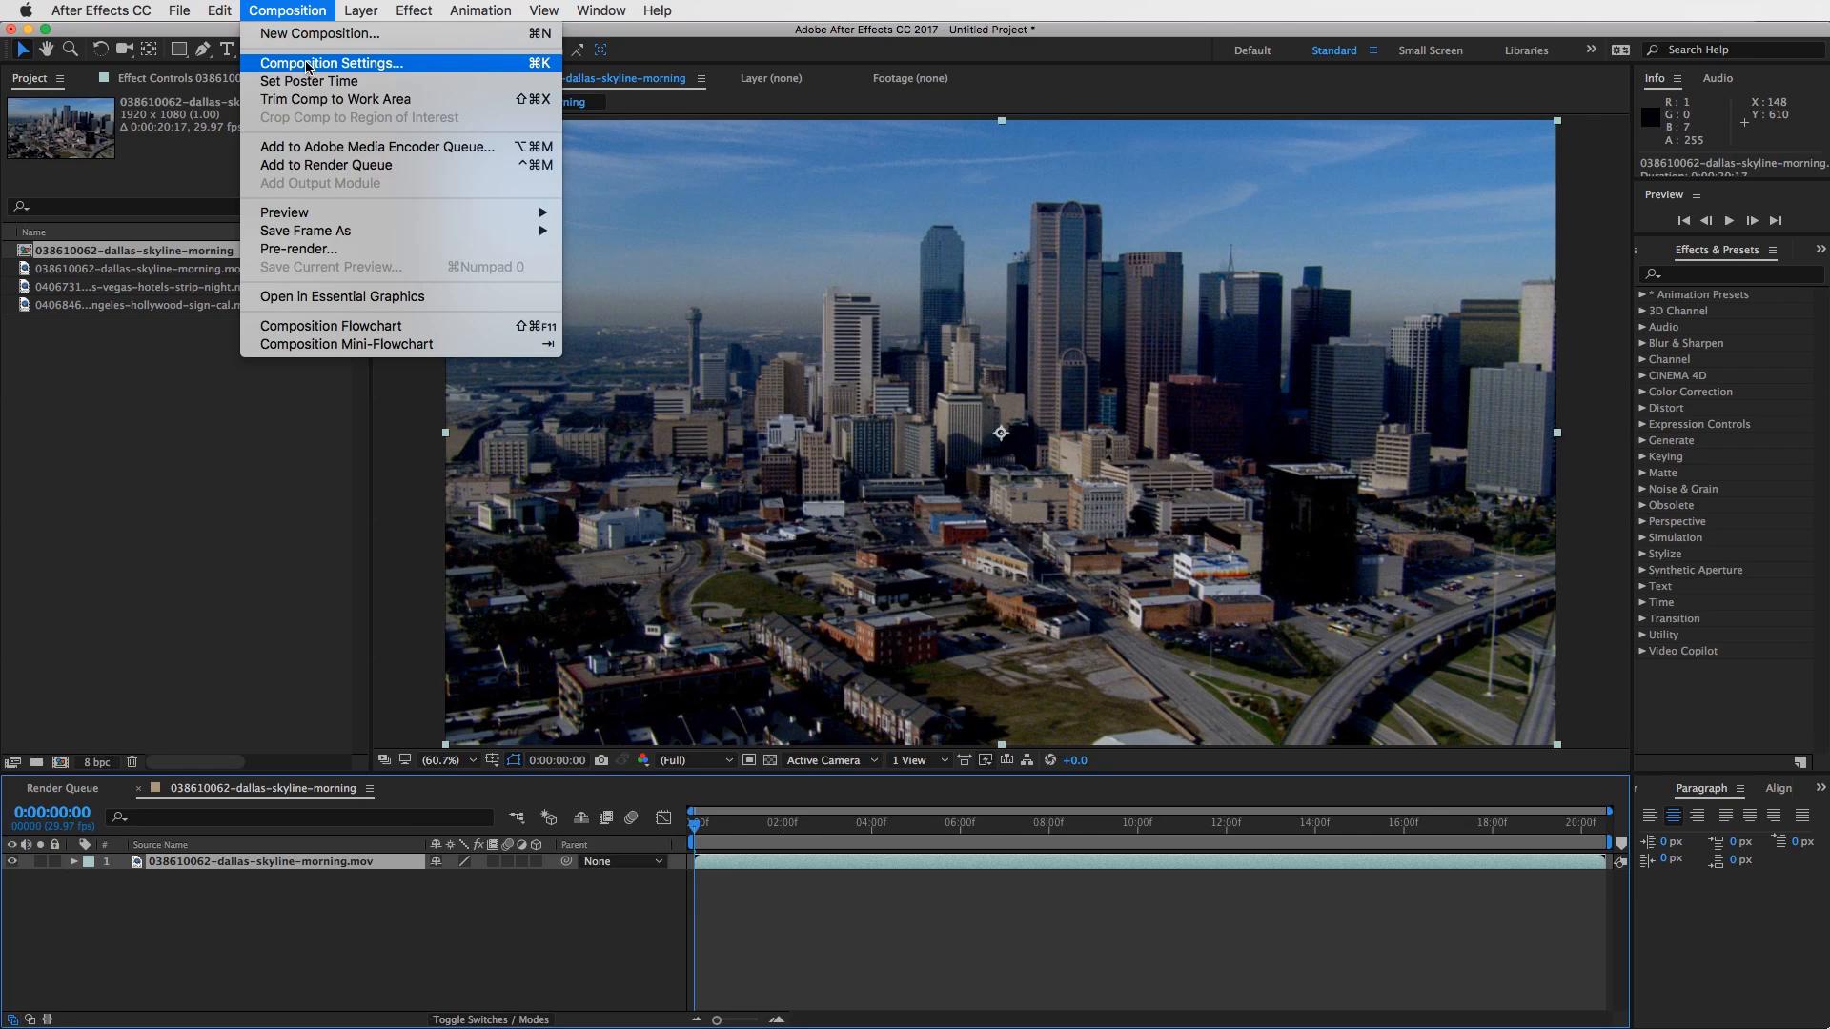
pyautogui.click(309, 67)
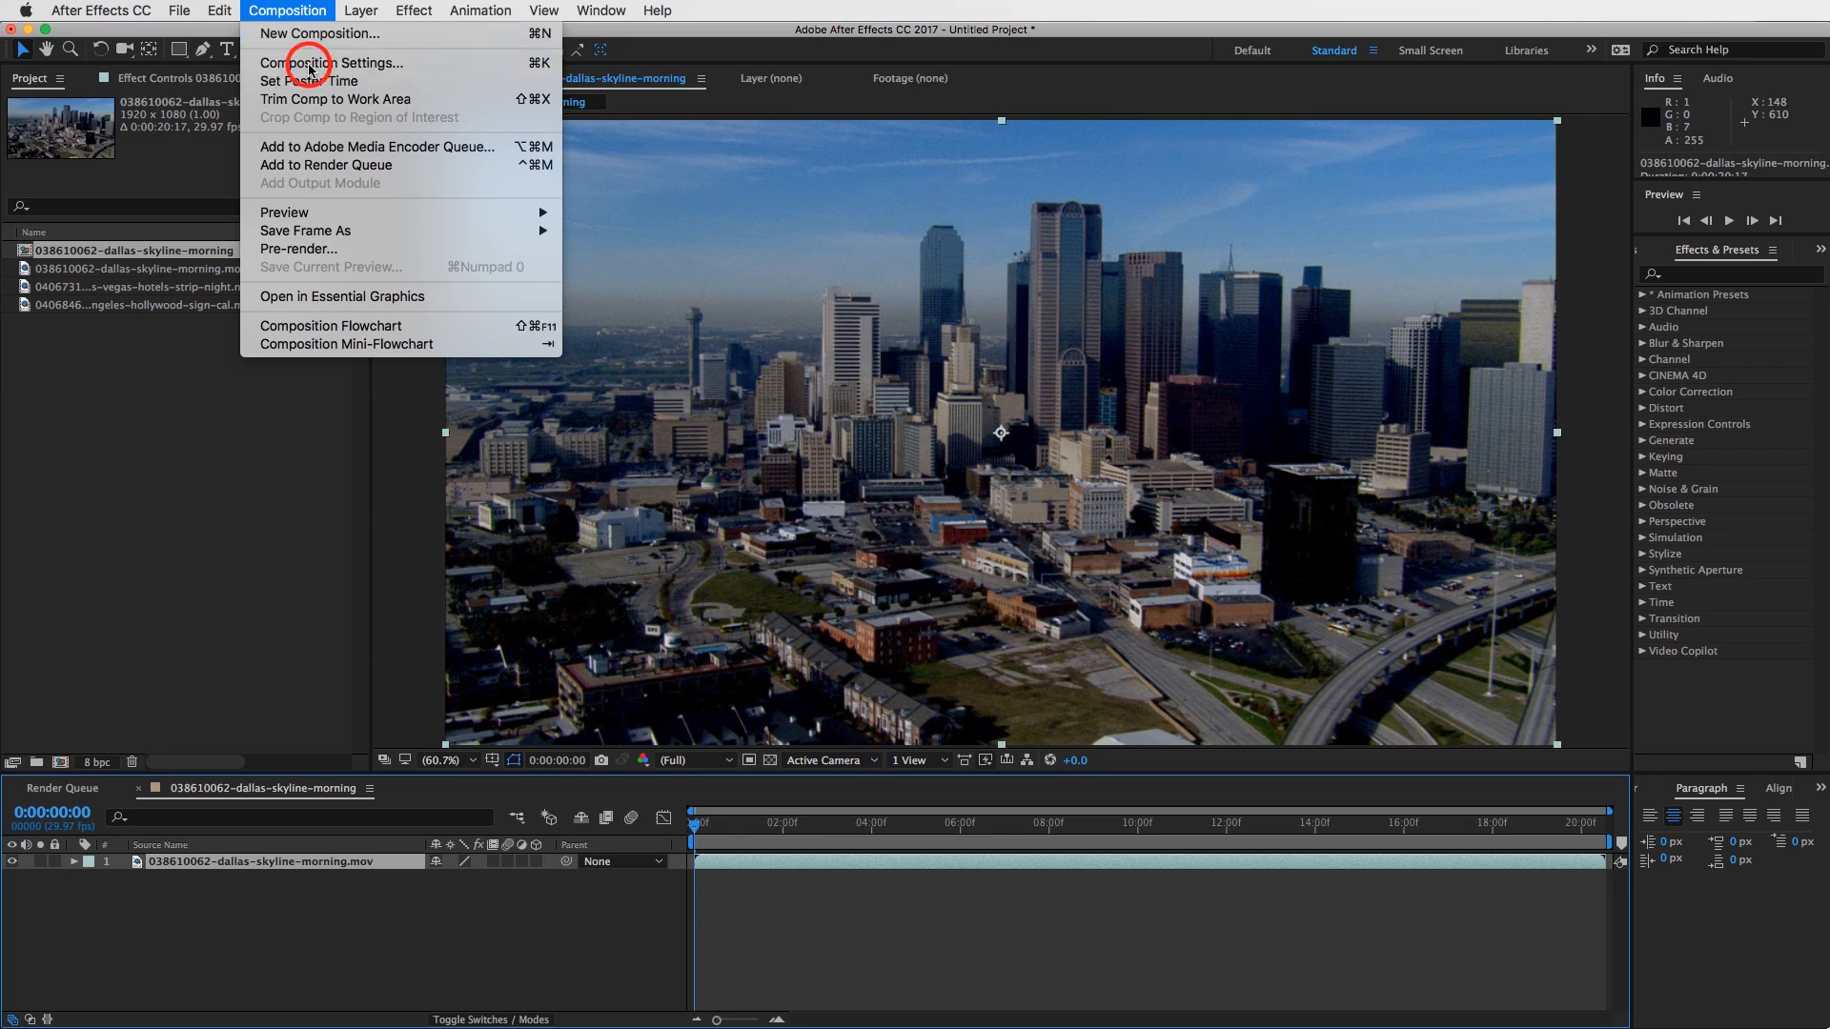
pyautogui.moveTo(810, 200); pyautogui.dragTo(1037, 235)
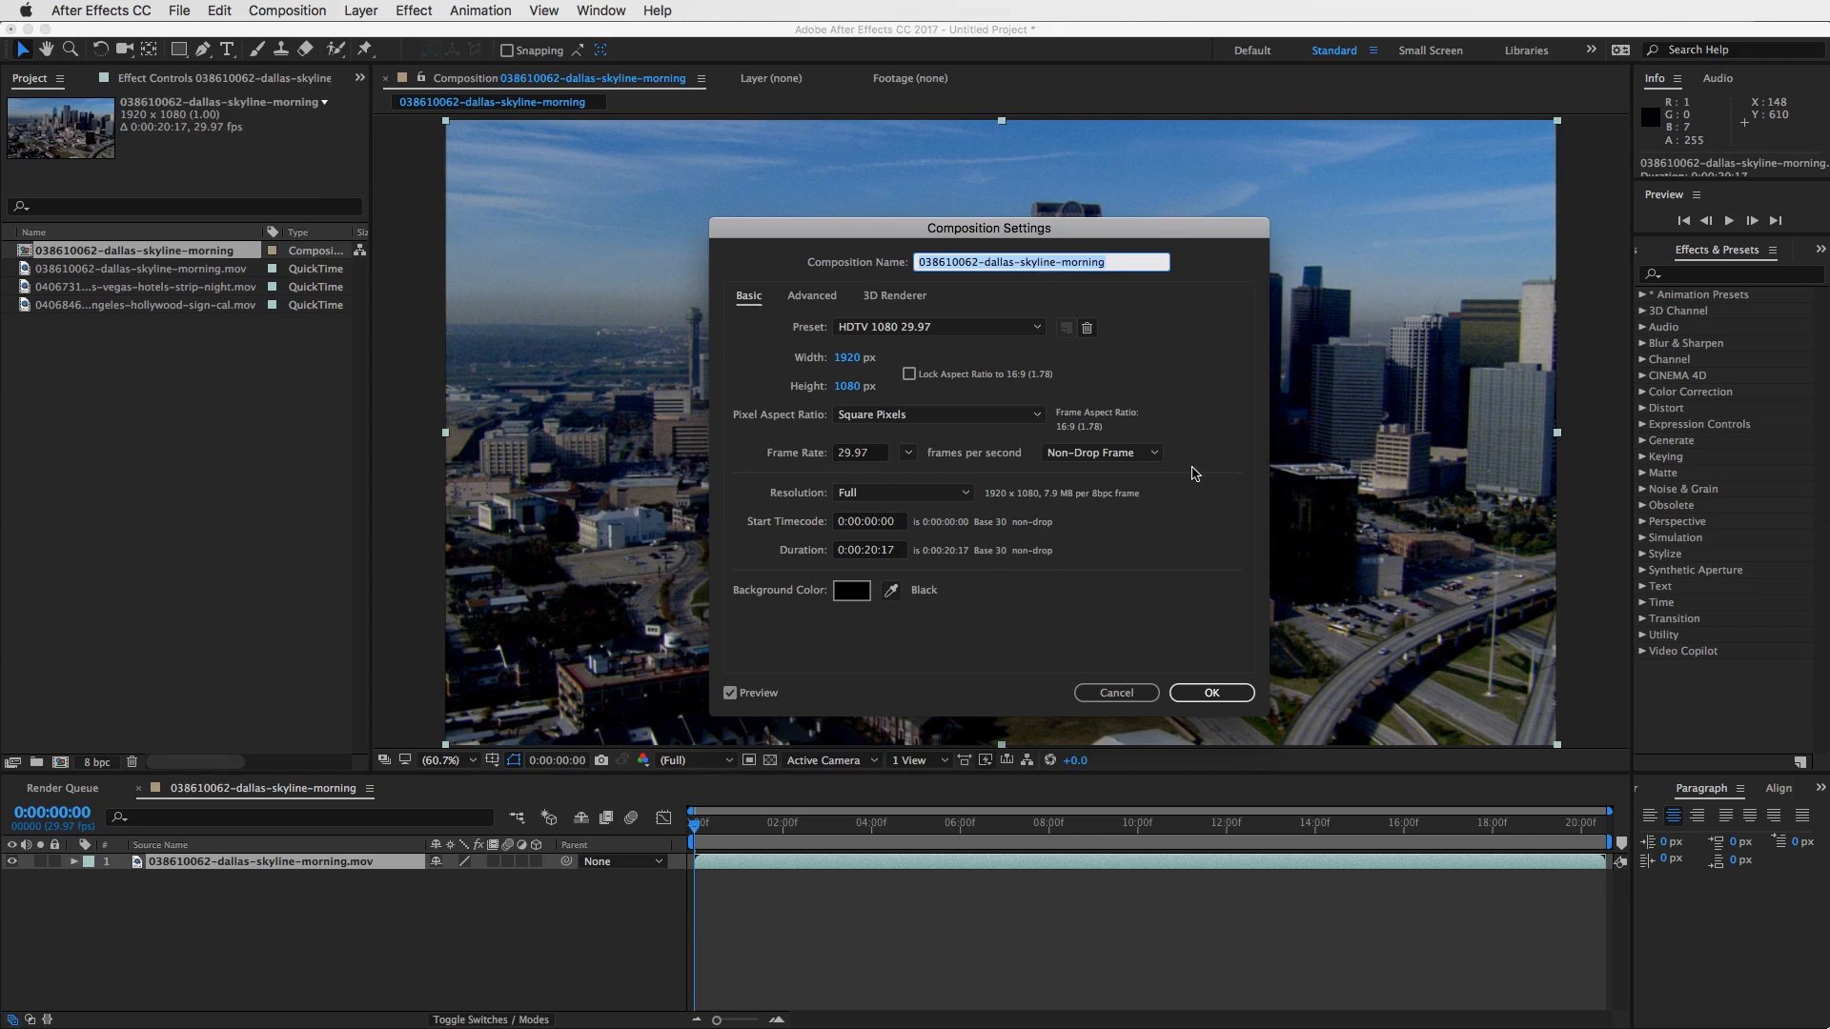
pyautogui.click(1229, 693)
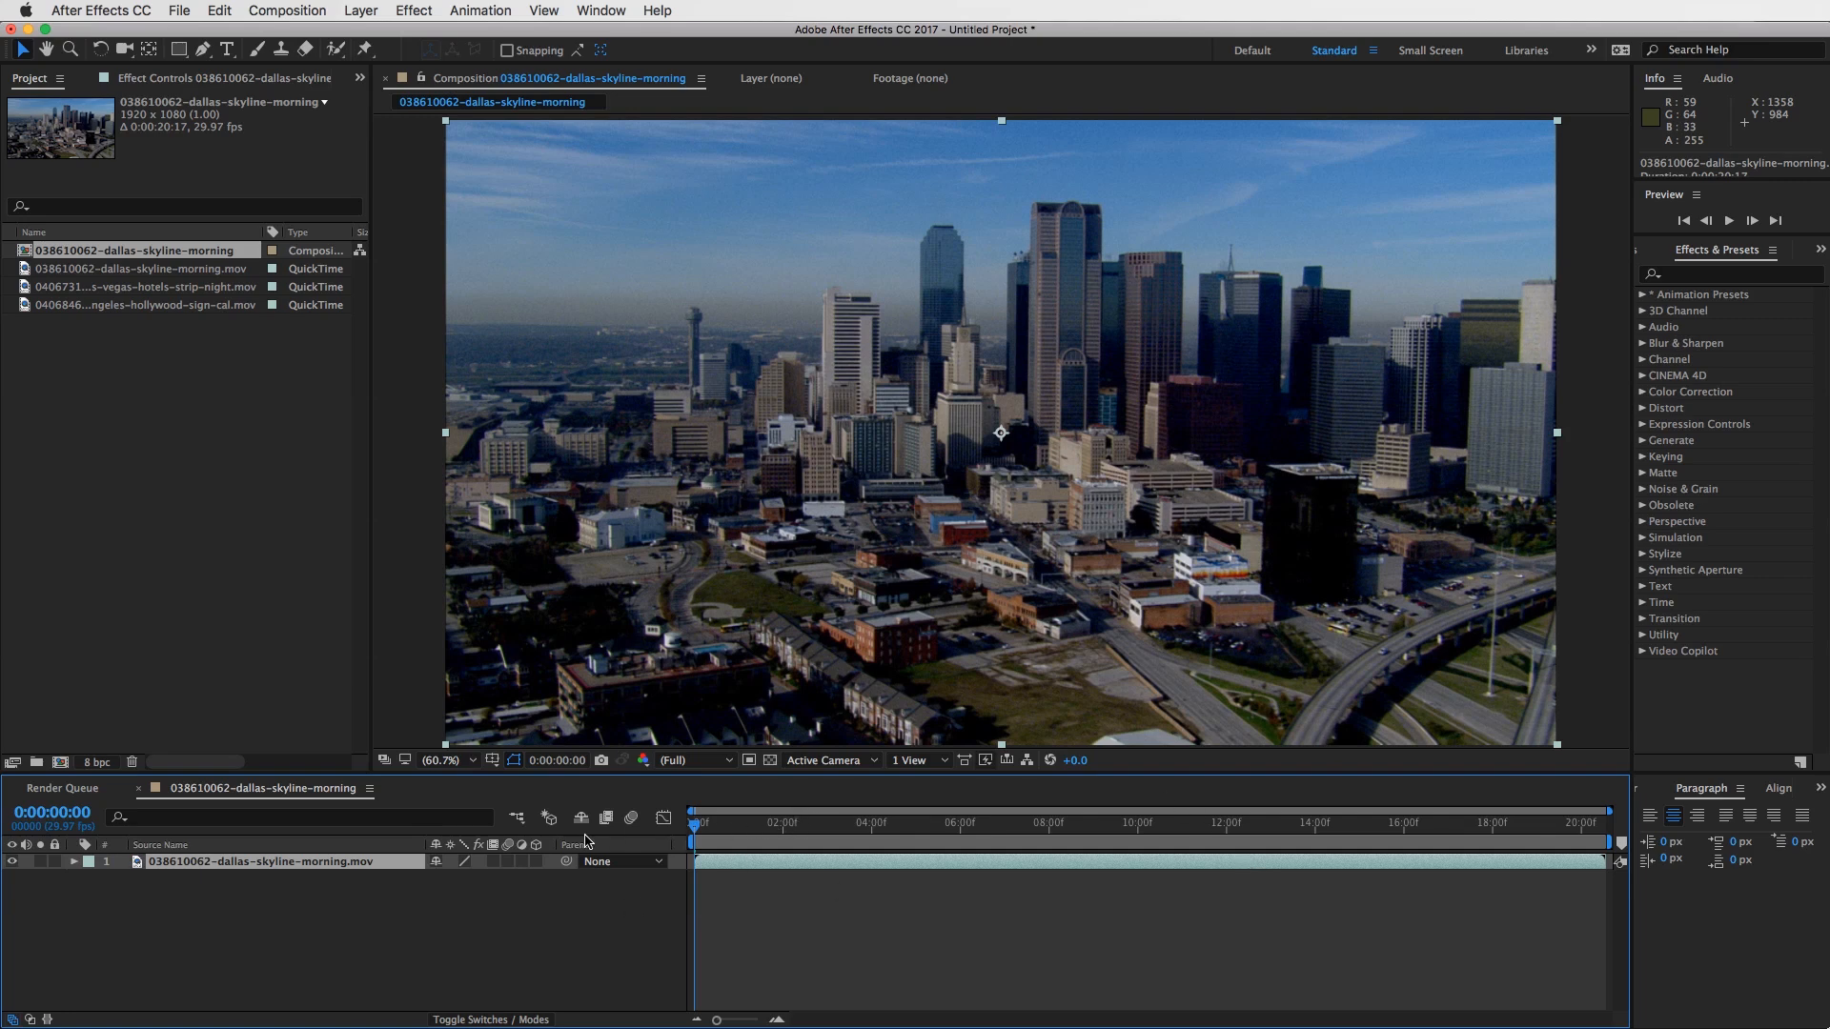
# - Rename the Dallas clip's layer as Dallas Skyline
pyautogui.click(208, 862)
pyautogui.click(307, 863)
pyautogui.click(210, 863)
pyautogui.press('Return')
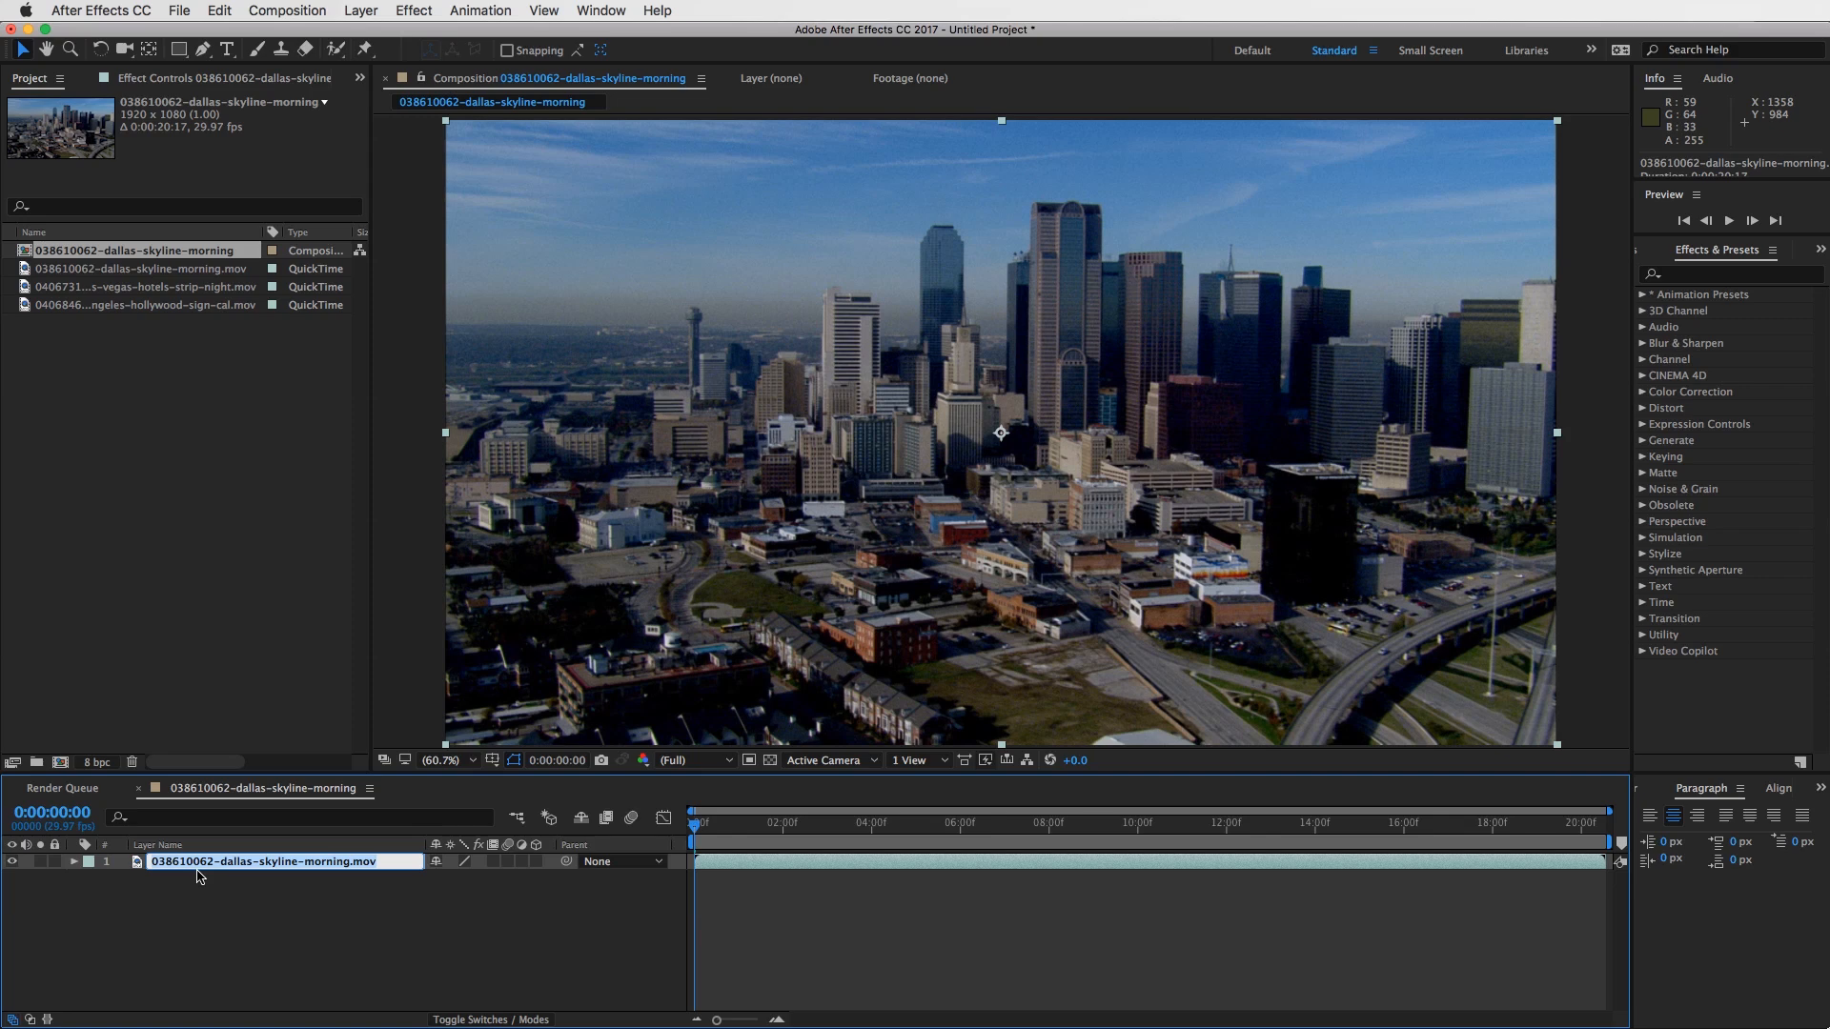
pyautogui.write('D')
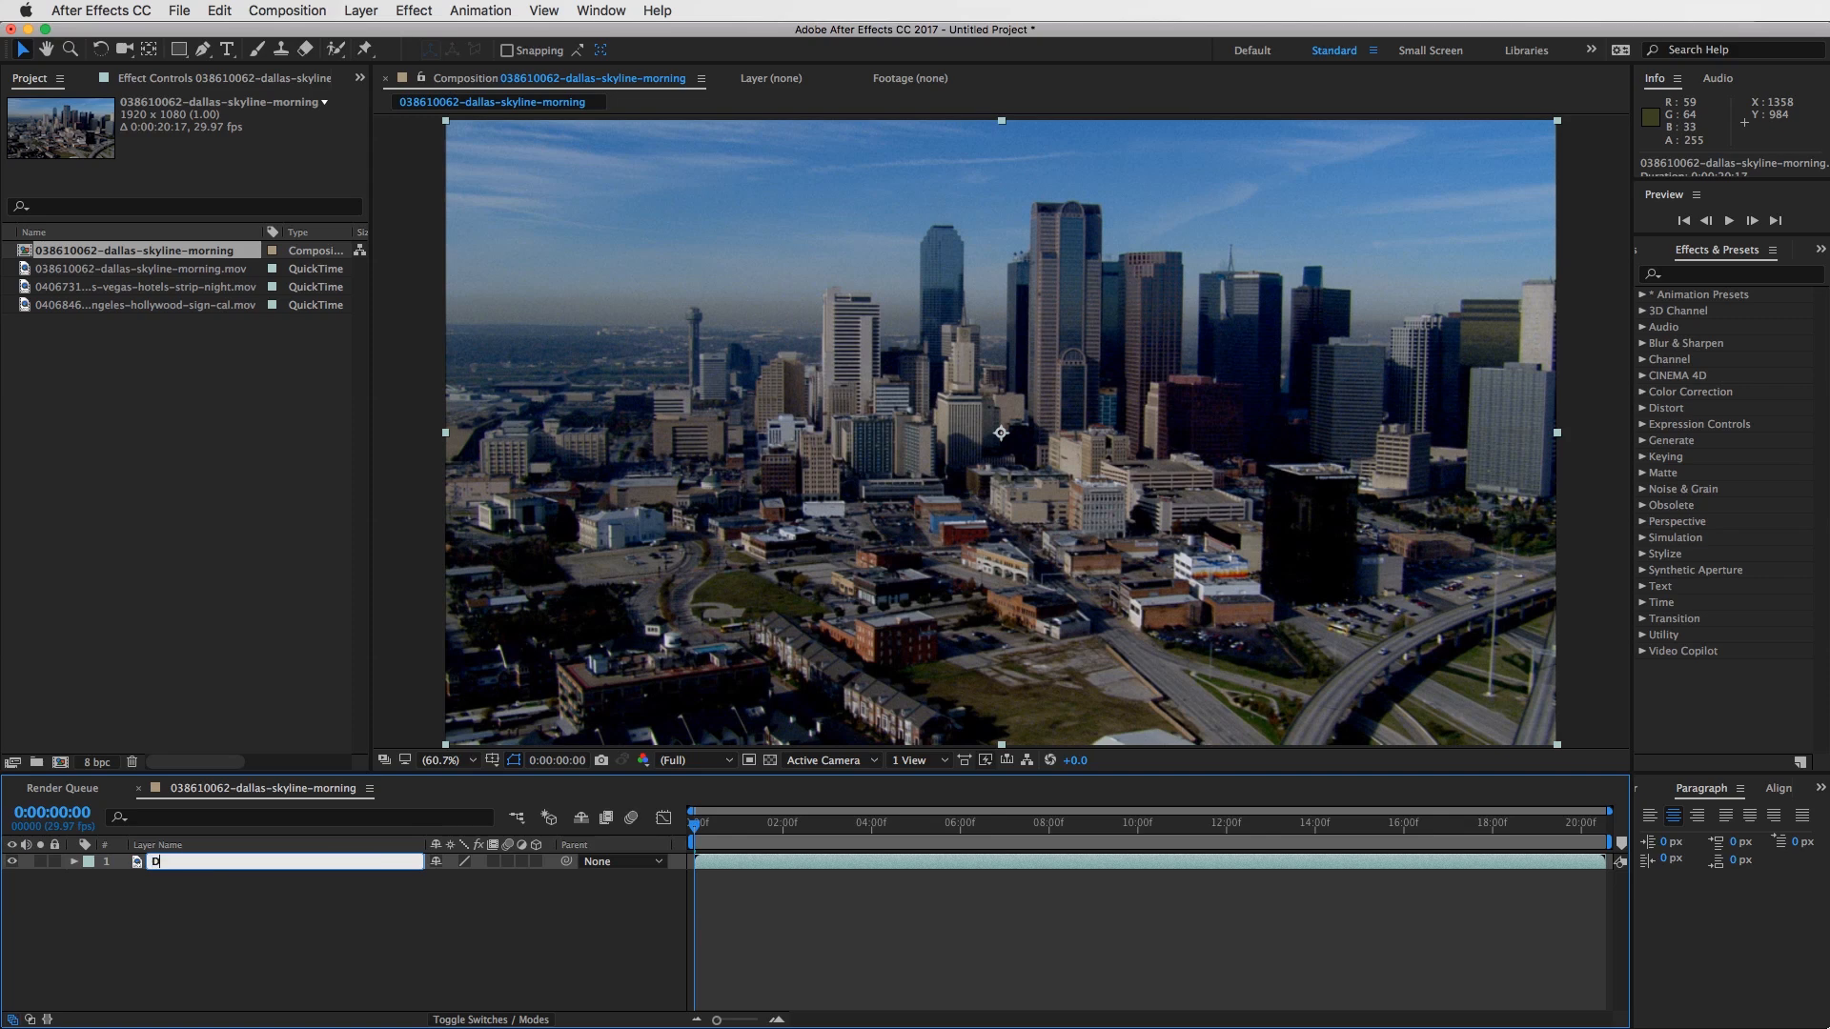
pyautogui.write('allas Skyline')
pyautogui.press('Return')
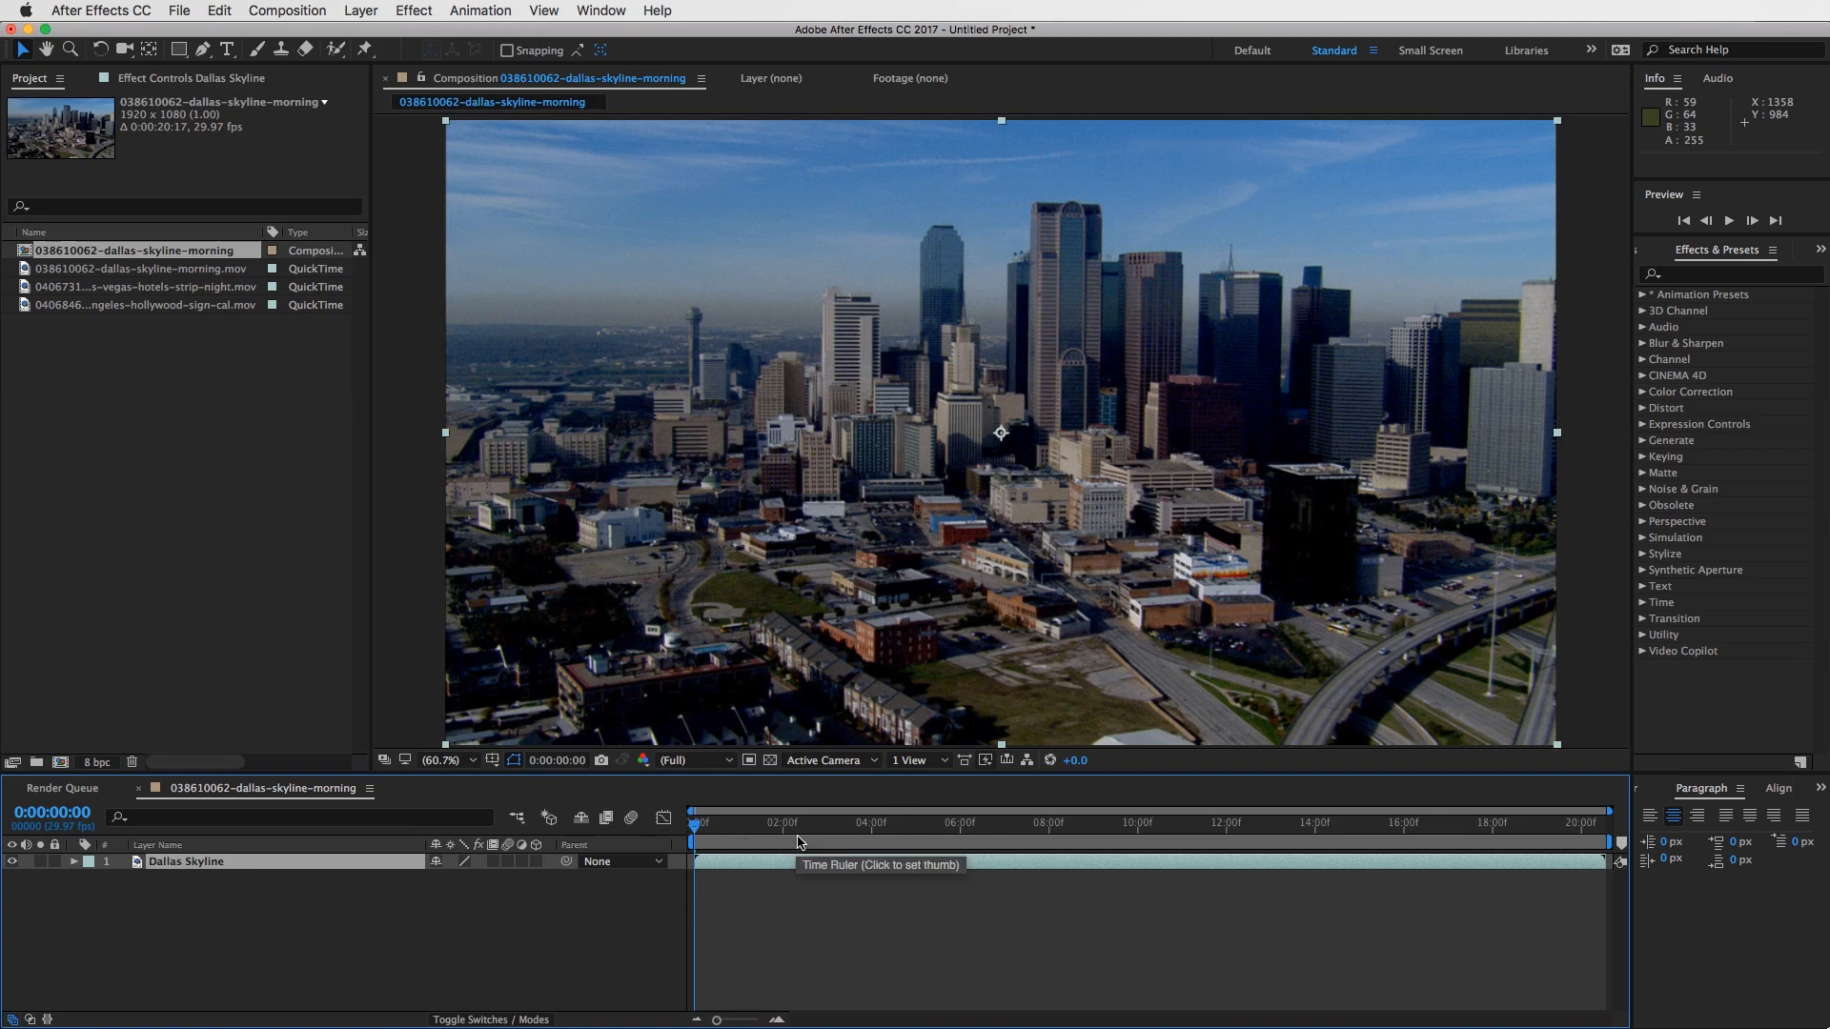
# - Scrub through the first seconds of the Dallas Skyline layer and return the playhead to 0:00:00:00
pyautogui.click(793, 824)
pyautogui.moveTo(825, 835); pyautogui.dragTo(907, 823)
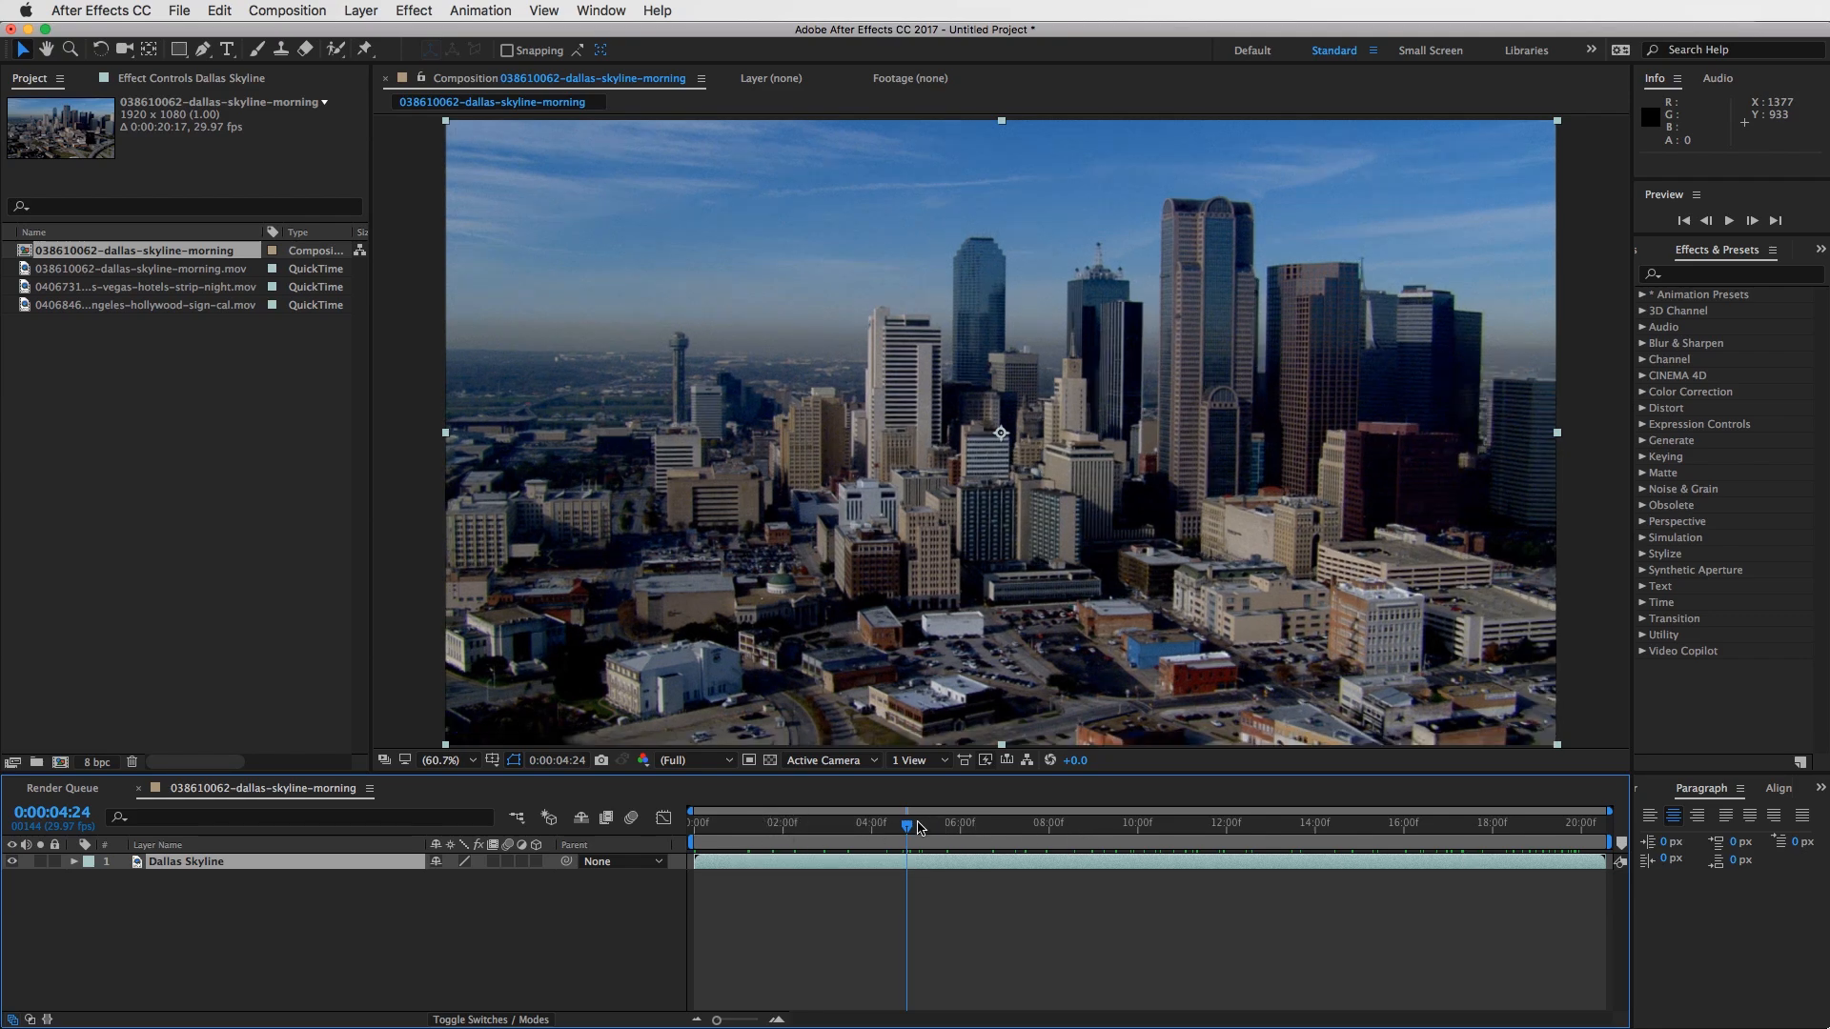
pyautogui.moveTo(907, 825); pyautogui.dragTo(620, 832)
pyautogui.click(926, 868)
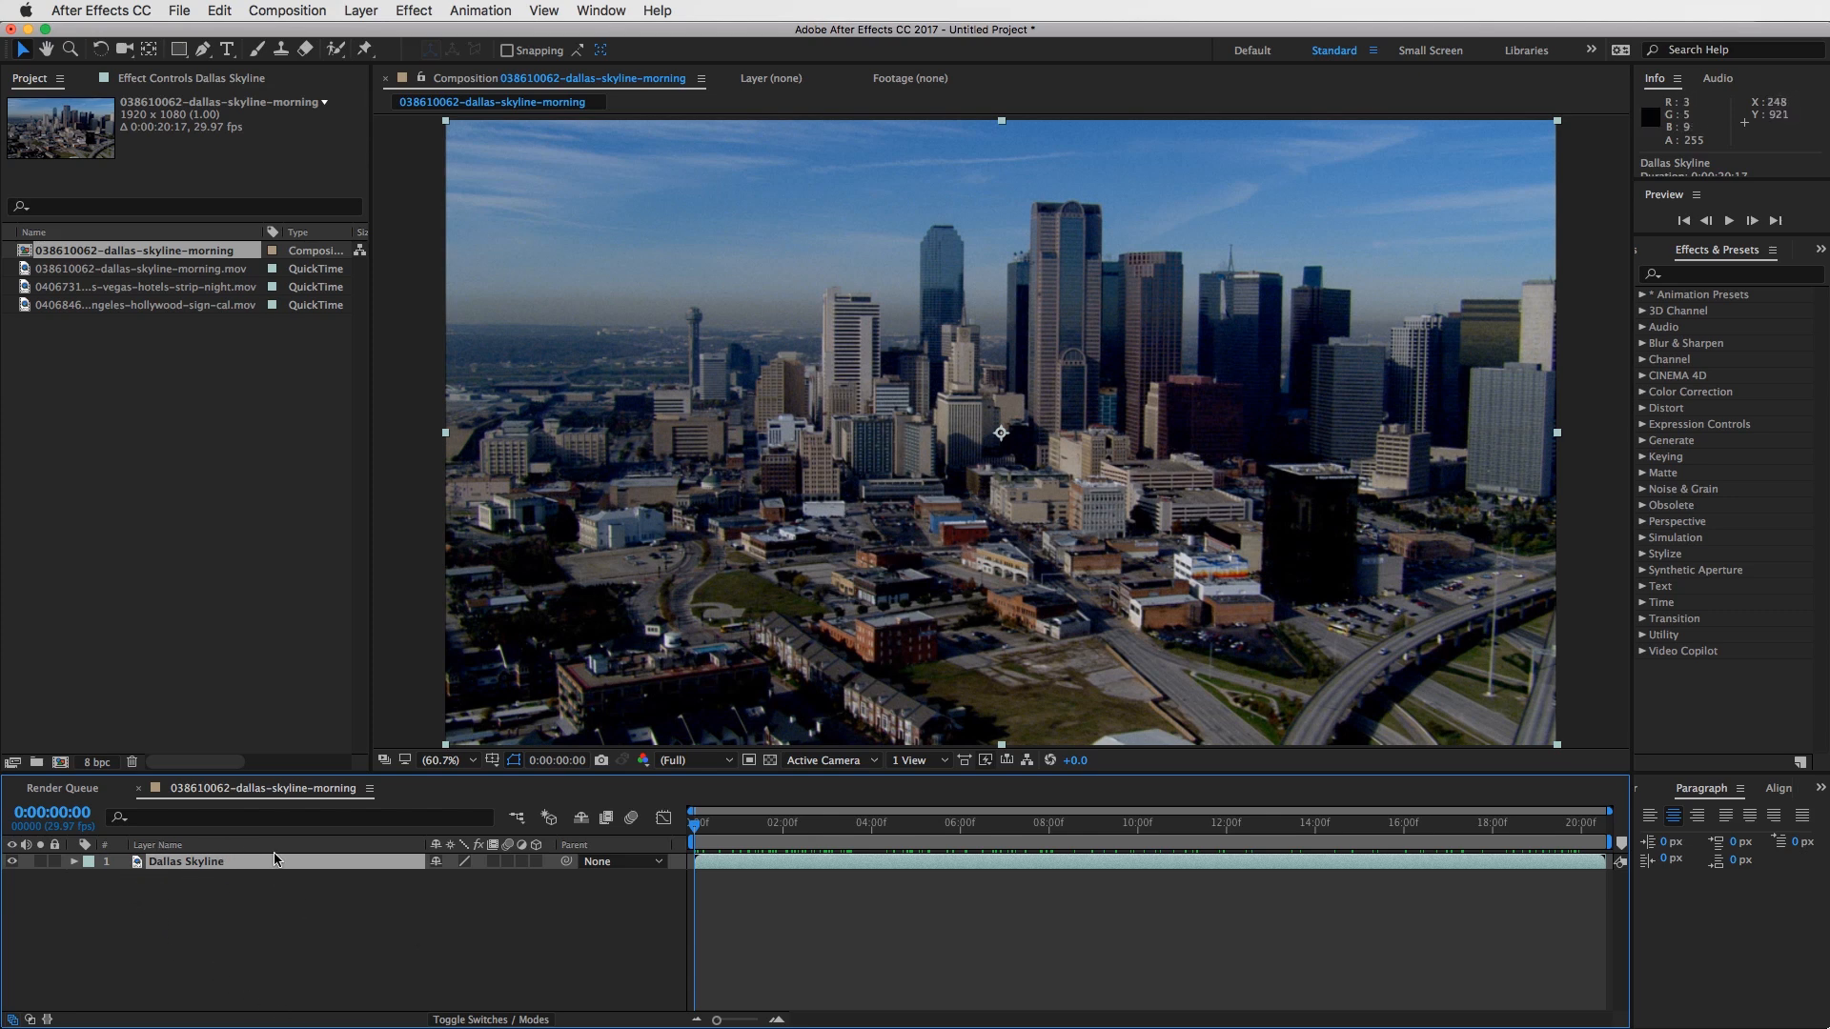
pyautogui.moveTo(709, 823); pyautogui.dragTo(673, 843)
# - Try placing the Las Vegas clip directly in the composition view, shift it across the frame, and delete its layer
pyautogui.click(25, 286)
pyautogui.moveTo(25, 287); pyautogui.dragTo(1008, 439)
pyautogui.moveTo(1000, 441); pyautogui.dragTo(1181, 439)
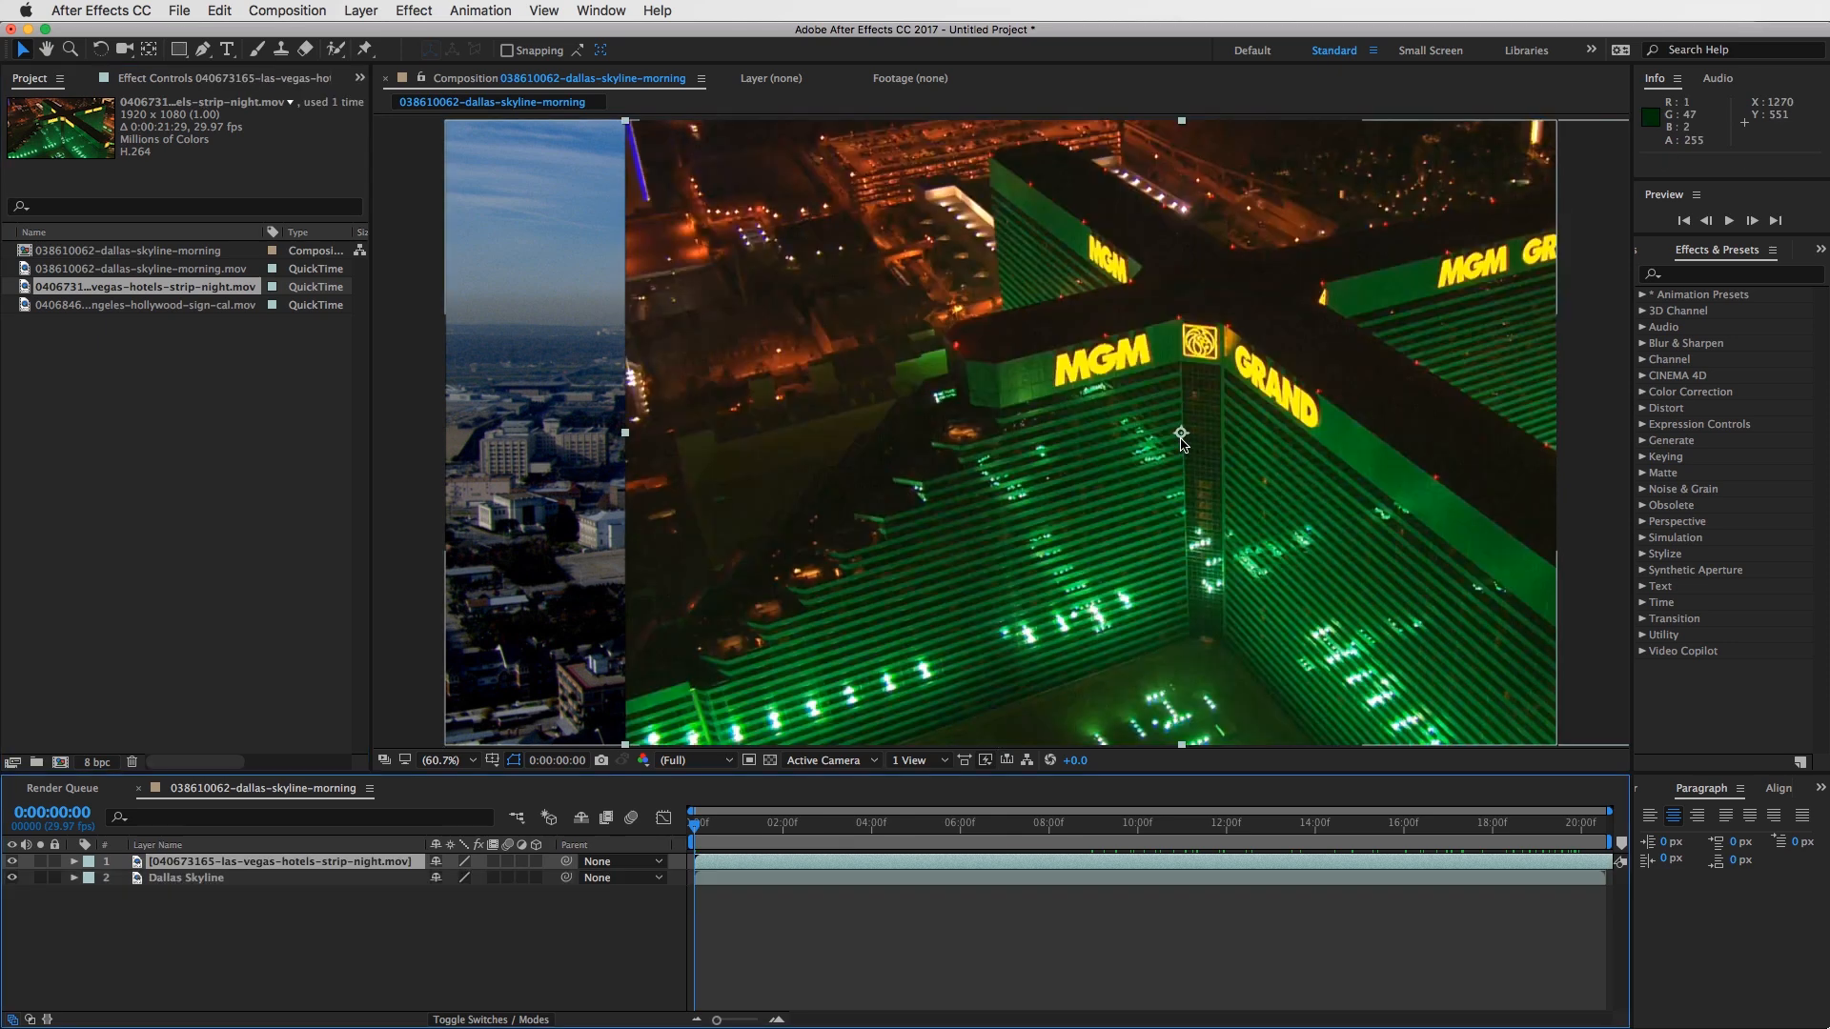
pyautogui.moveTo(1165, 375); pyautogui.dragTo(919, 405)
pyautogui.click(1019, 400)
pyautogui.press('Delete')
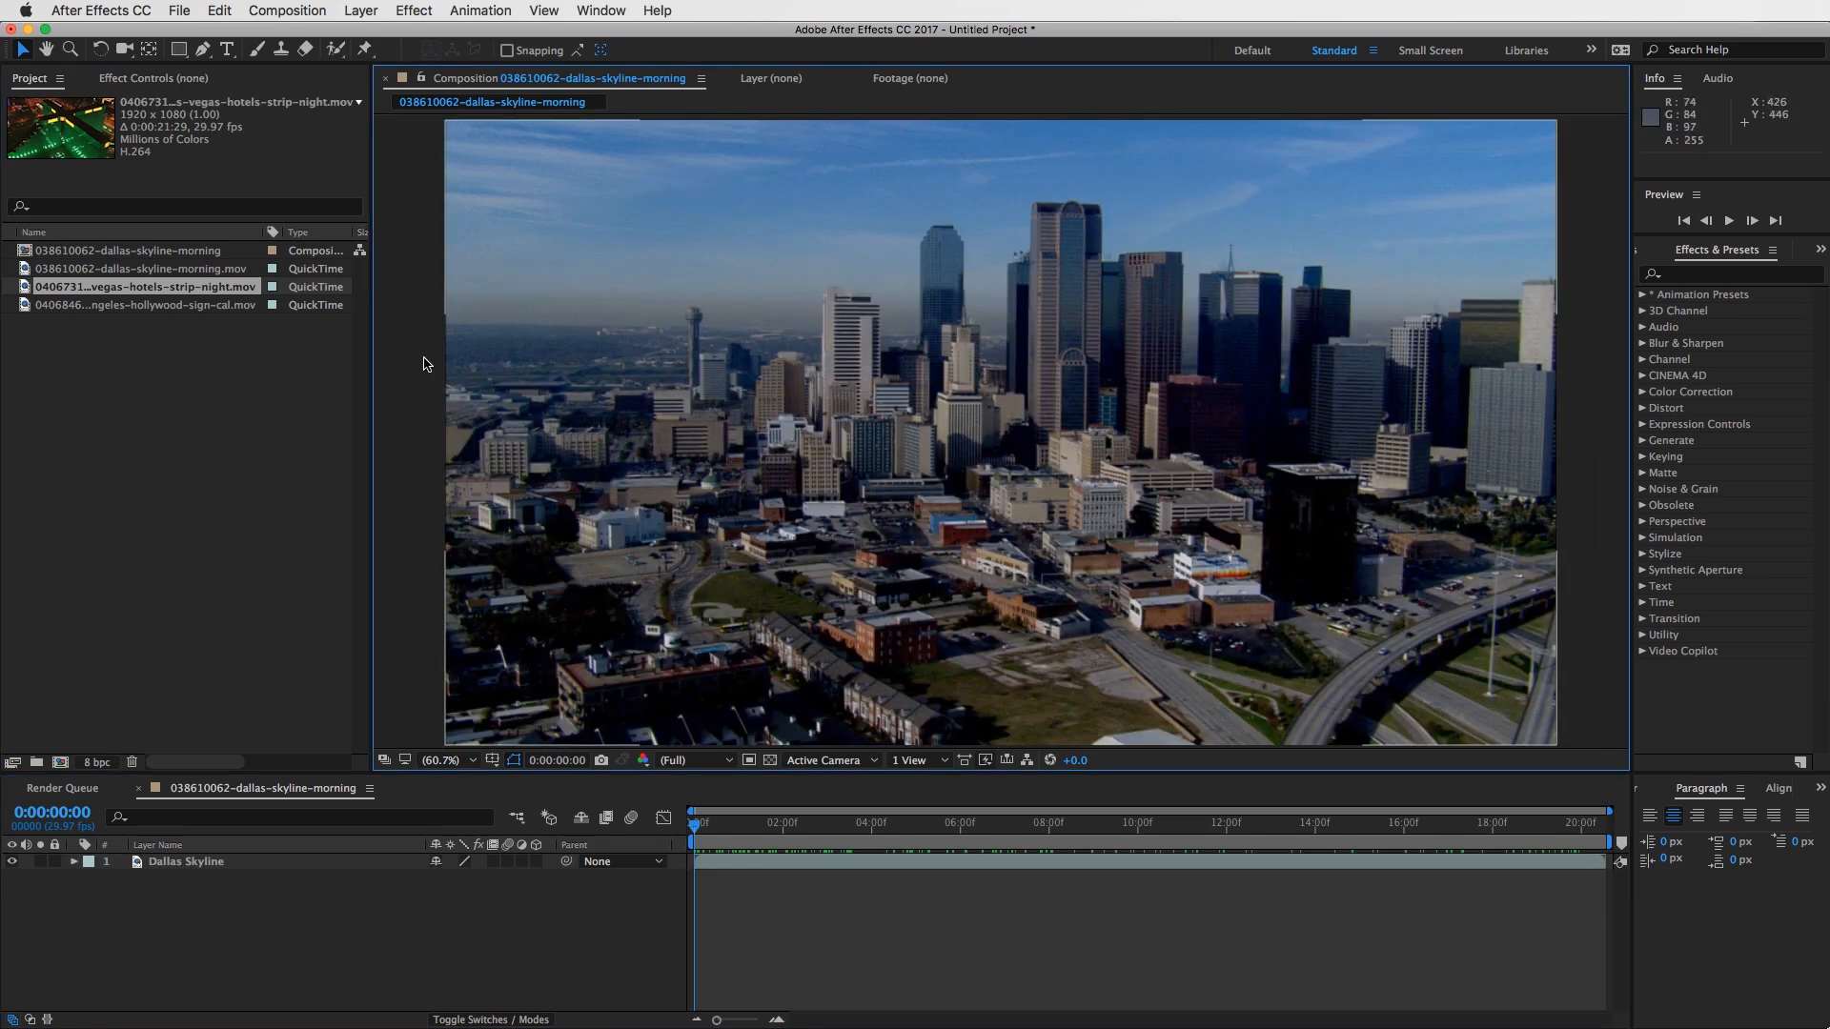
# - Try adding the Las Vegas clip to the timeline starting at about 12 seconds, delete it and return to the start
pyautogui.moveTo(25, 290); pyautogui.dragTo(1223, 859)
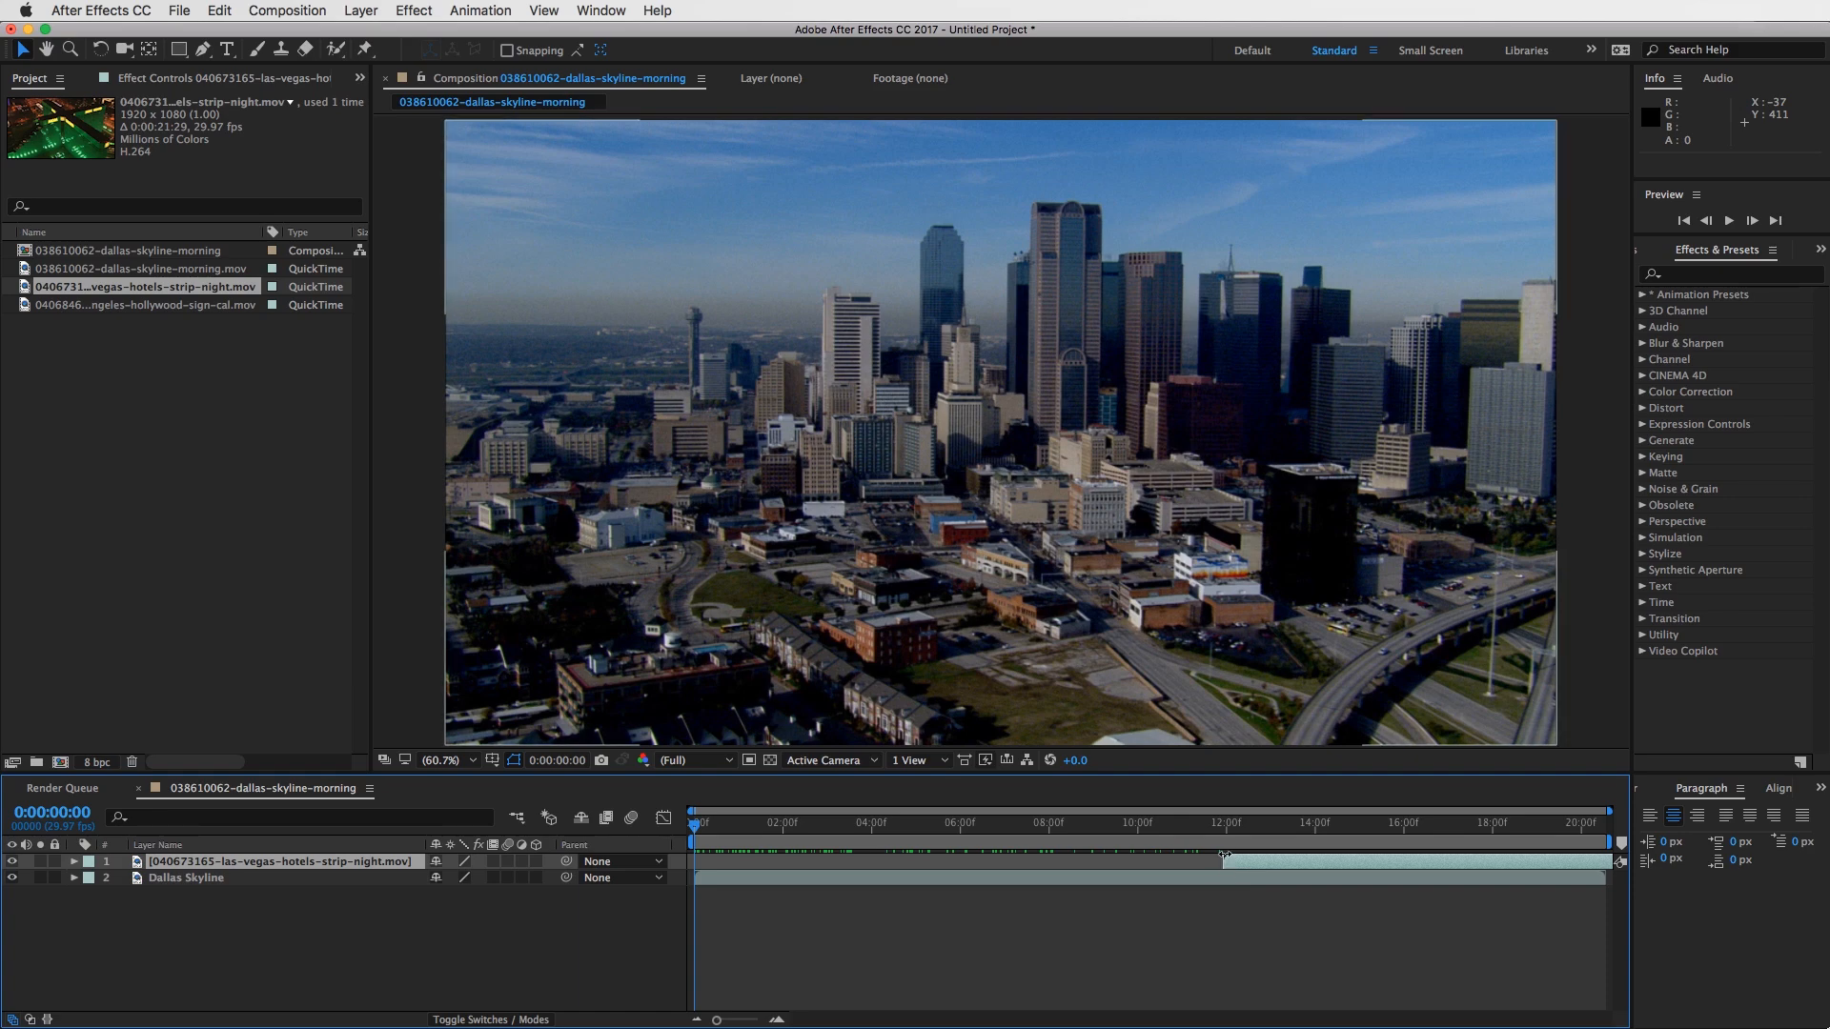
pyautogui.moveTo(1188, 822)
pyautogui.mouseDown()
pyautogui.moveTo(1256, 835)
pyautogui.moveTo(1211, 835)
pyautogui.mouseUp()
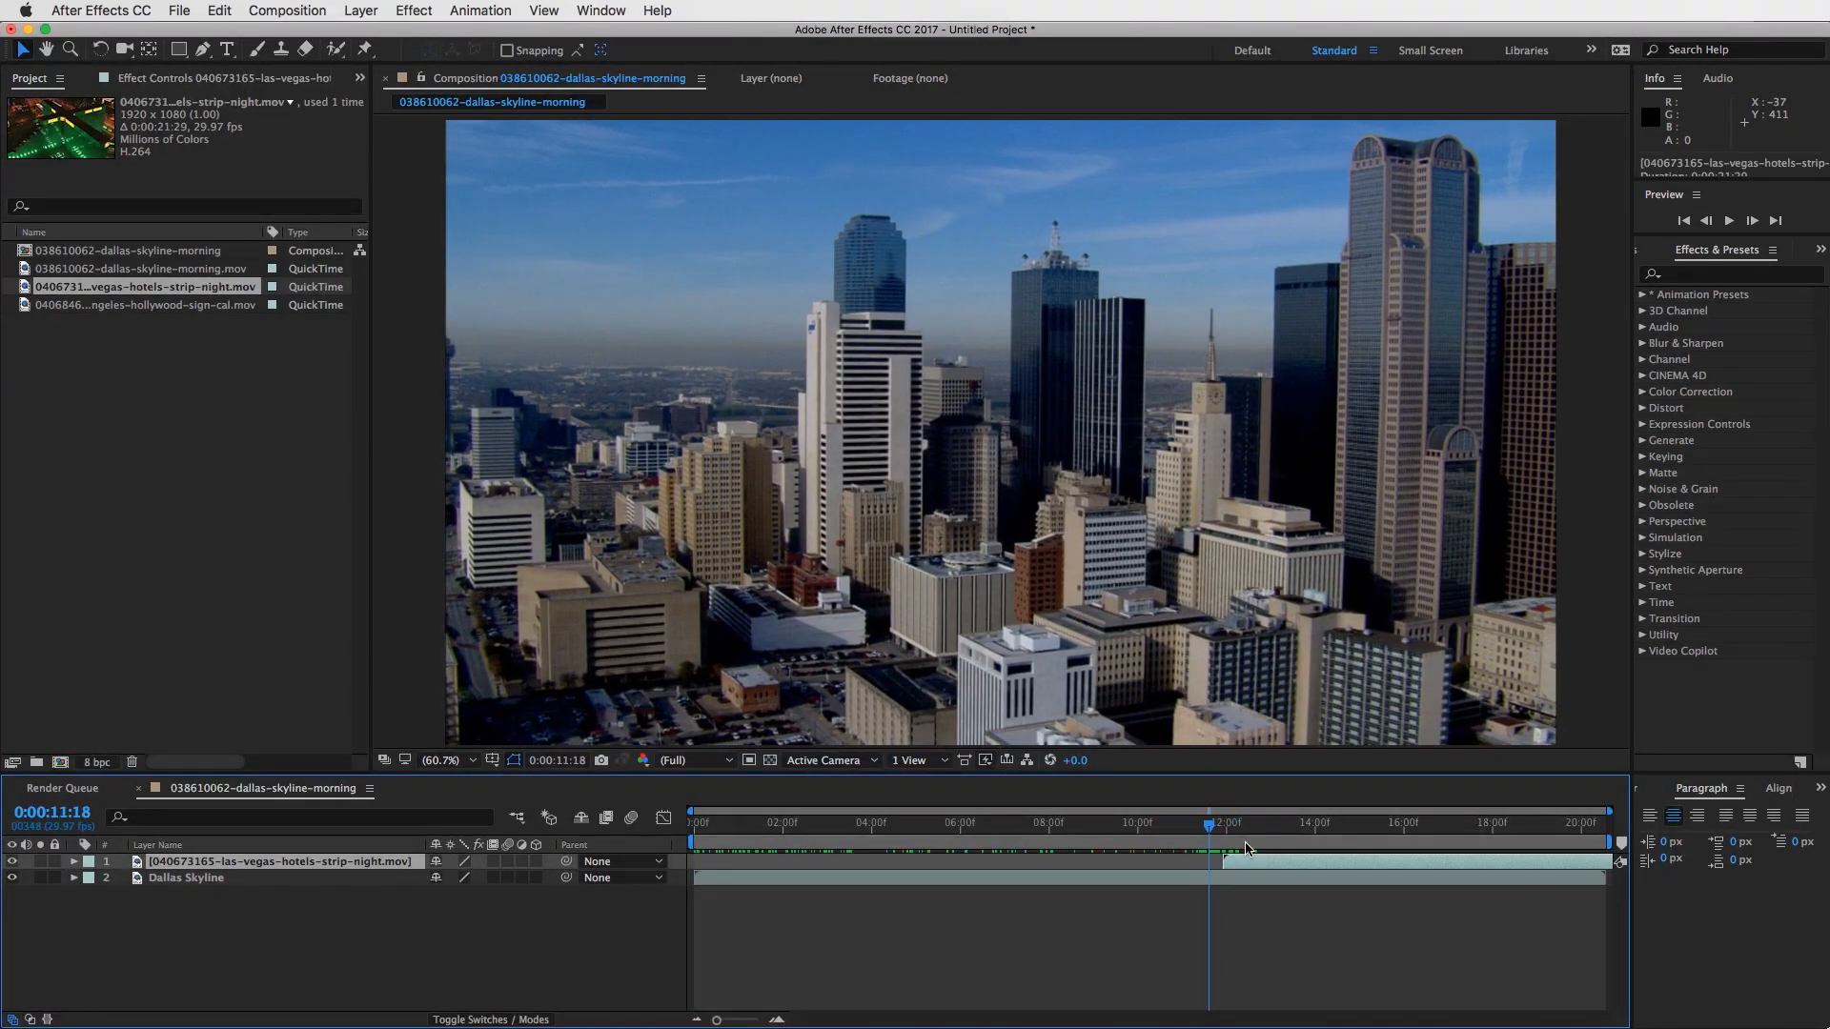
pyautogui.click(1243, 864)
pyautogui.press('Delete')
pyautogui.moveTo(776, 818); pyautogui.dragTo(694, 819)
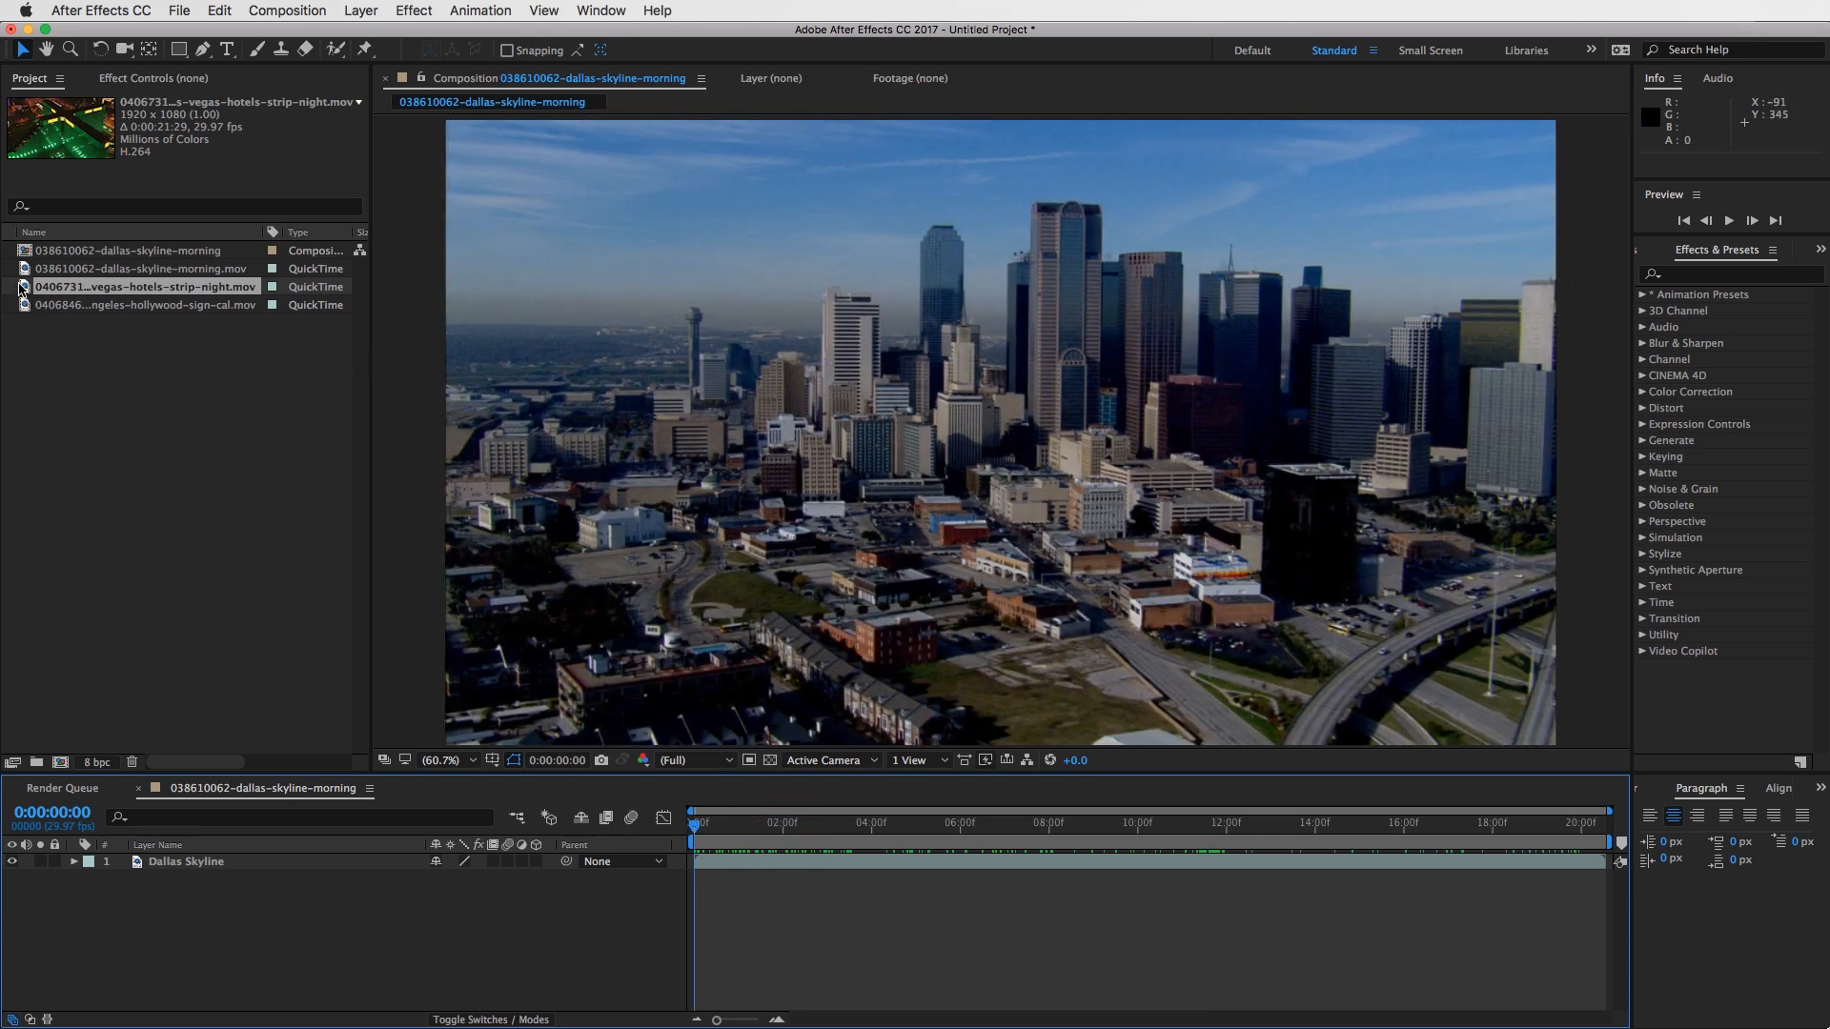
# - Add the Las Vegas clip centred in the composition, starting at 0:00:00:00, as the layer above Dallas Skyline
pyautogui.moveTo(21, 289); pyautogui.dragTo(992, 444)
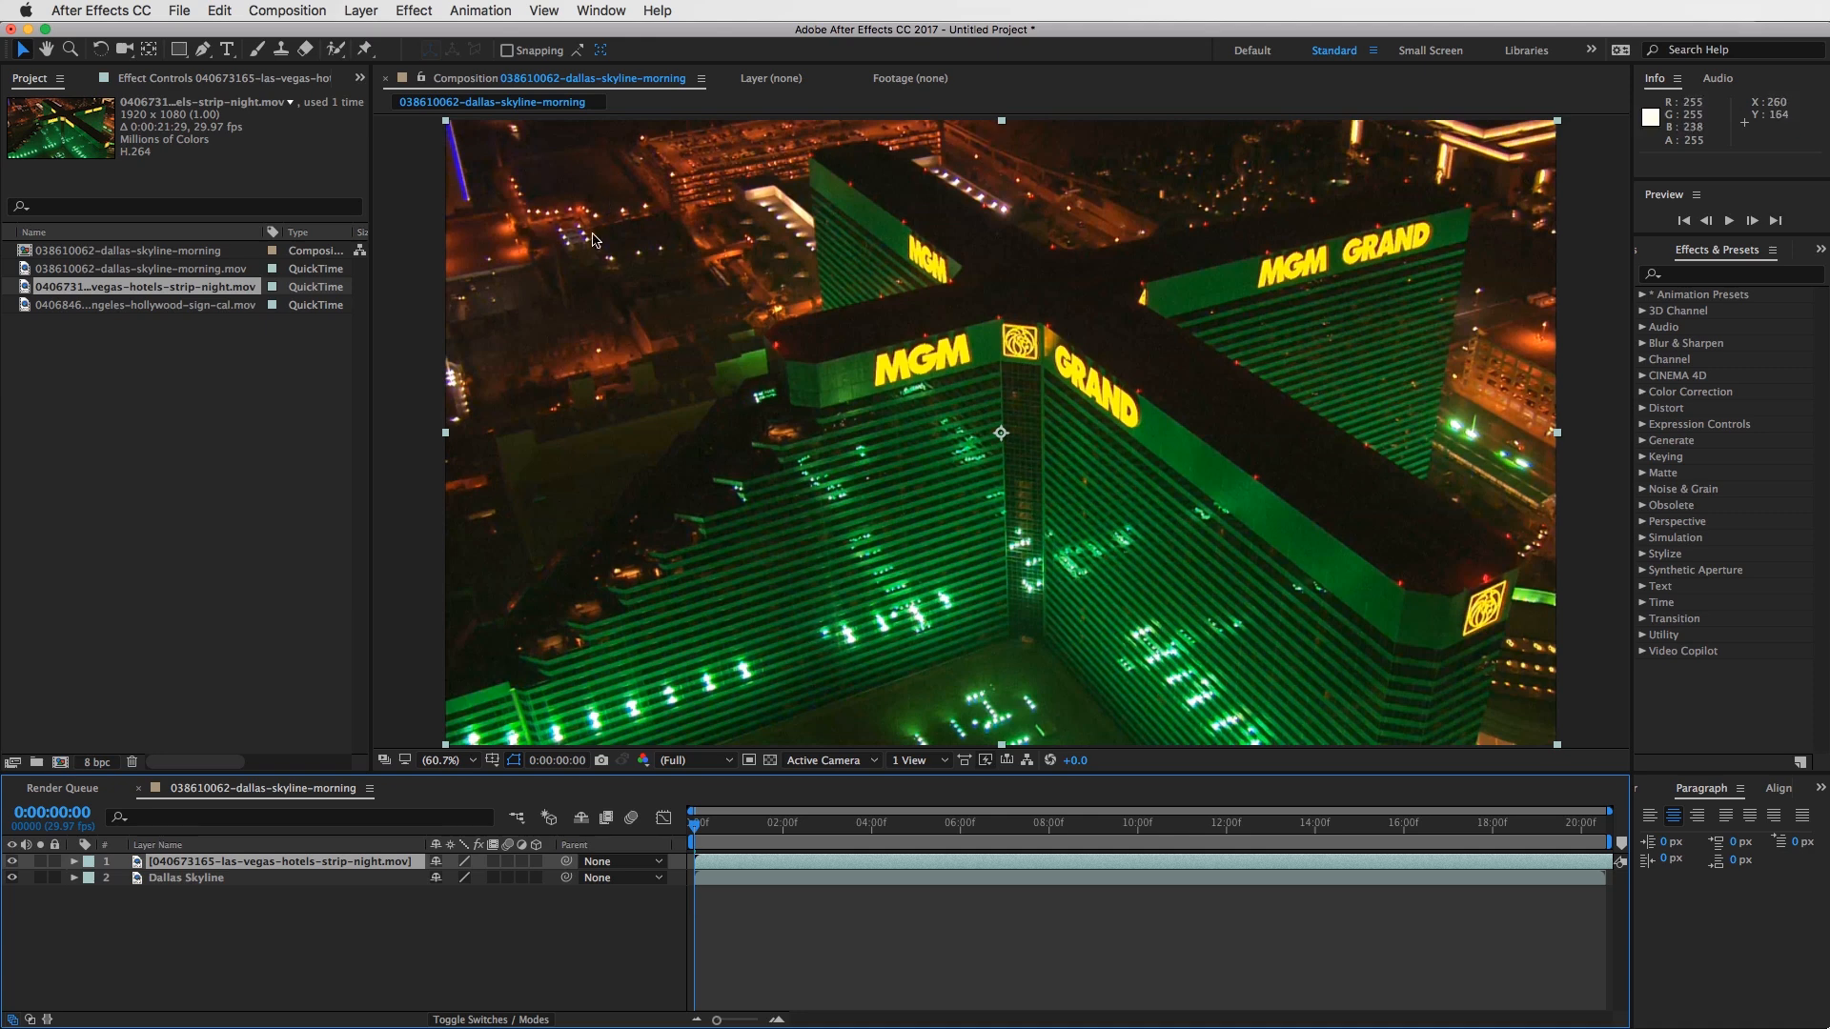
pyautogui.click(771, 867)
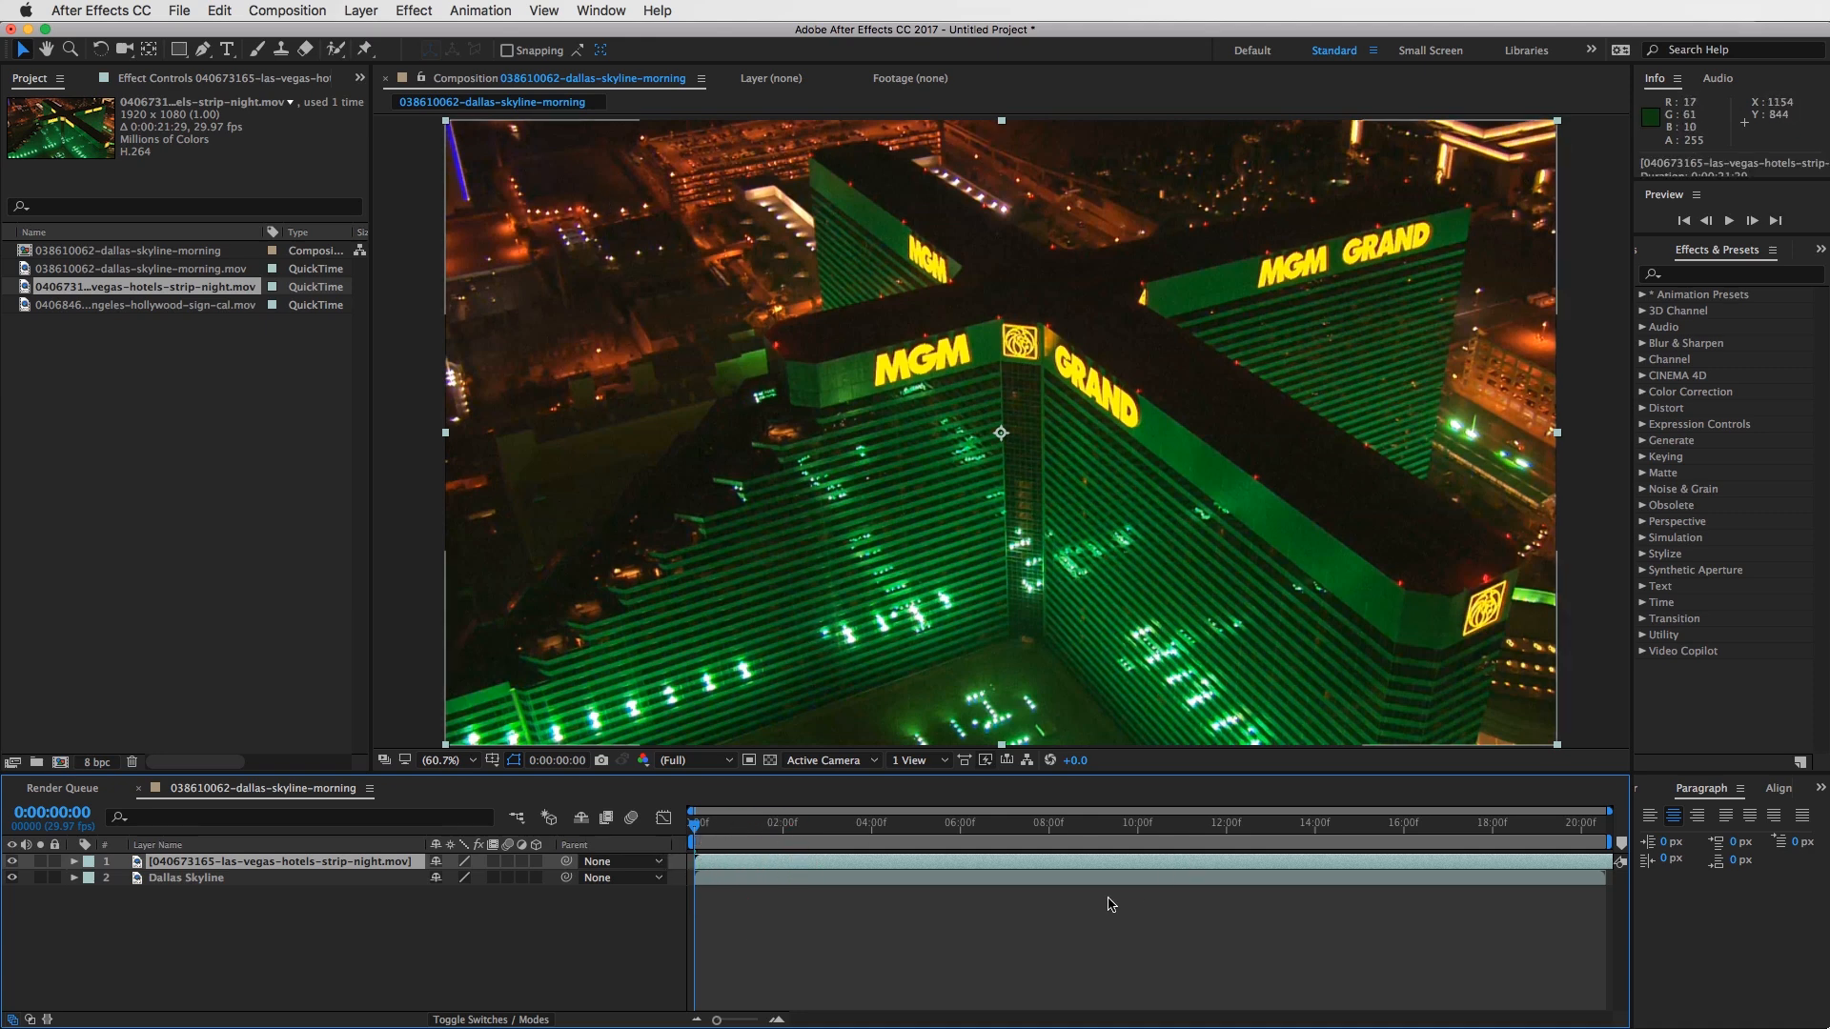
pyautogui.click(1117, 862)
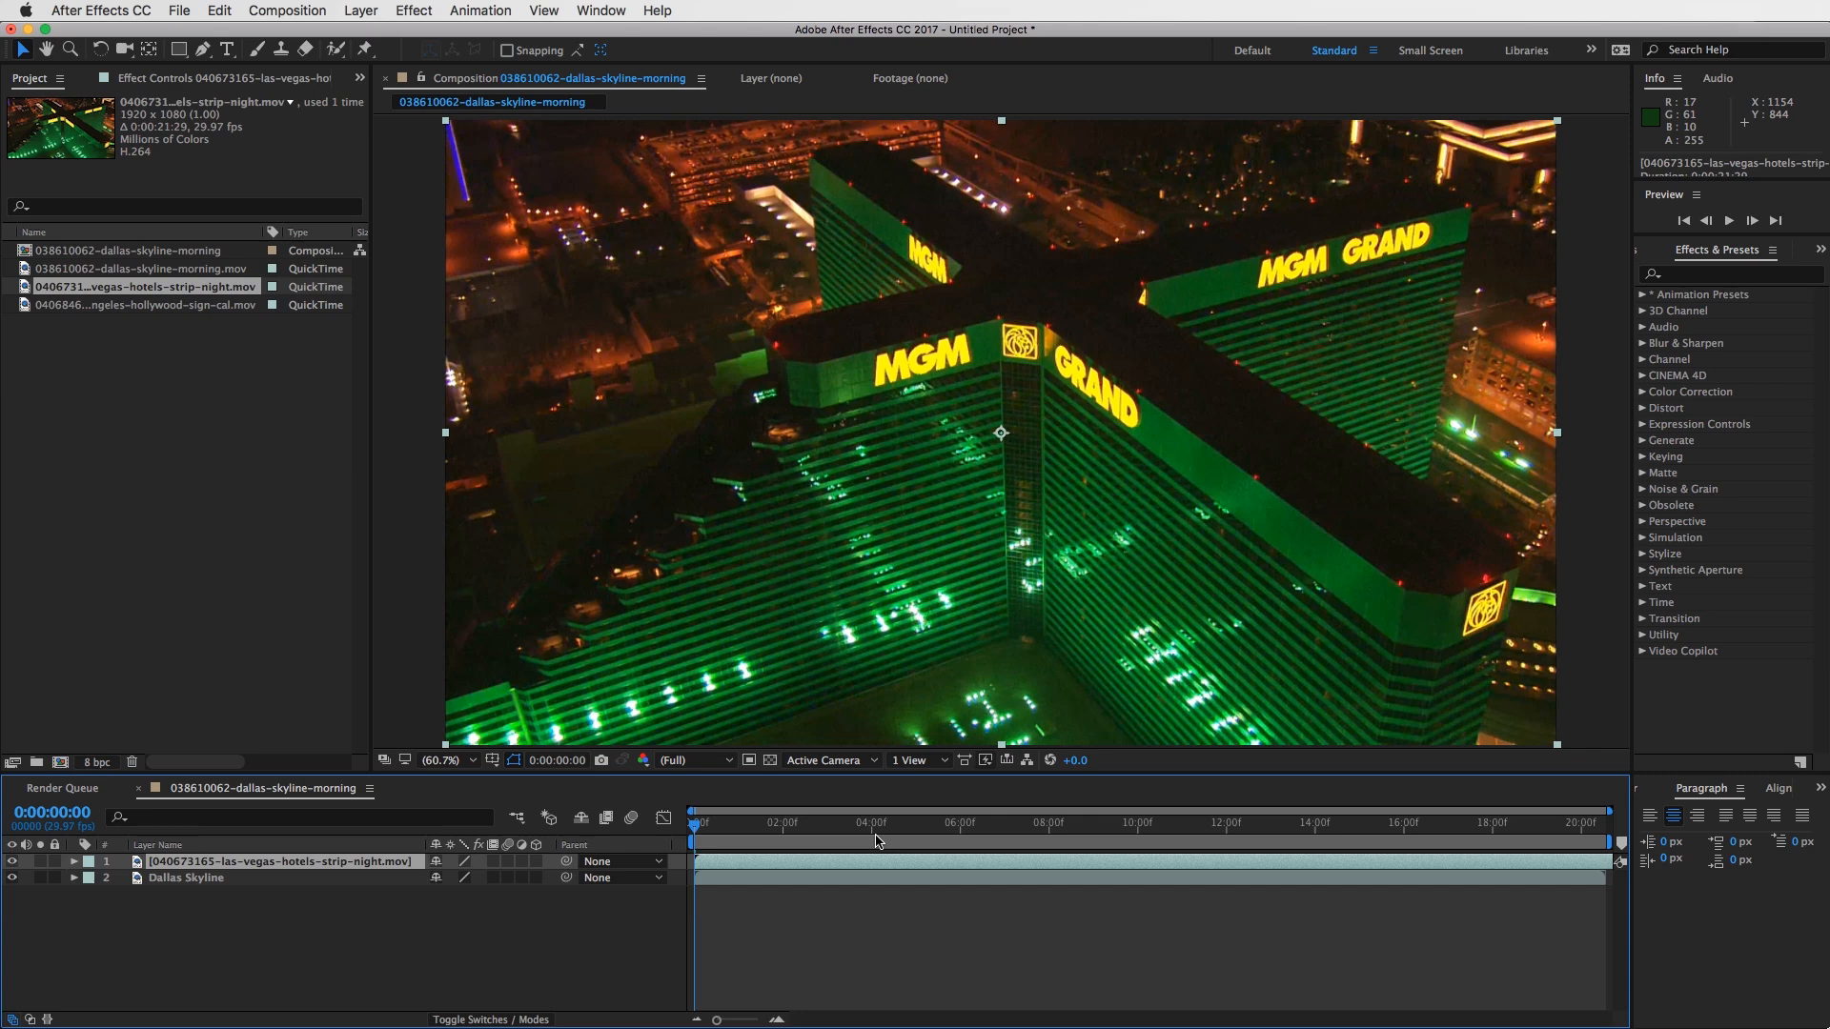
pyautogui.click(751, 876)
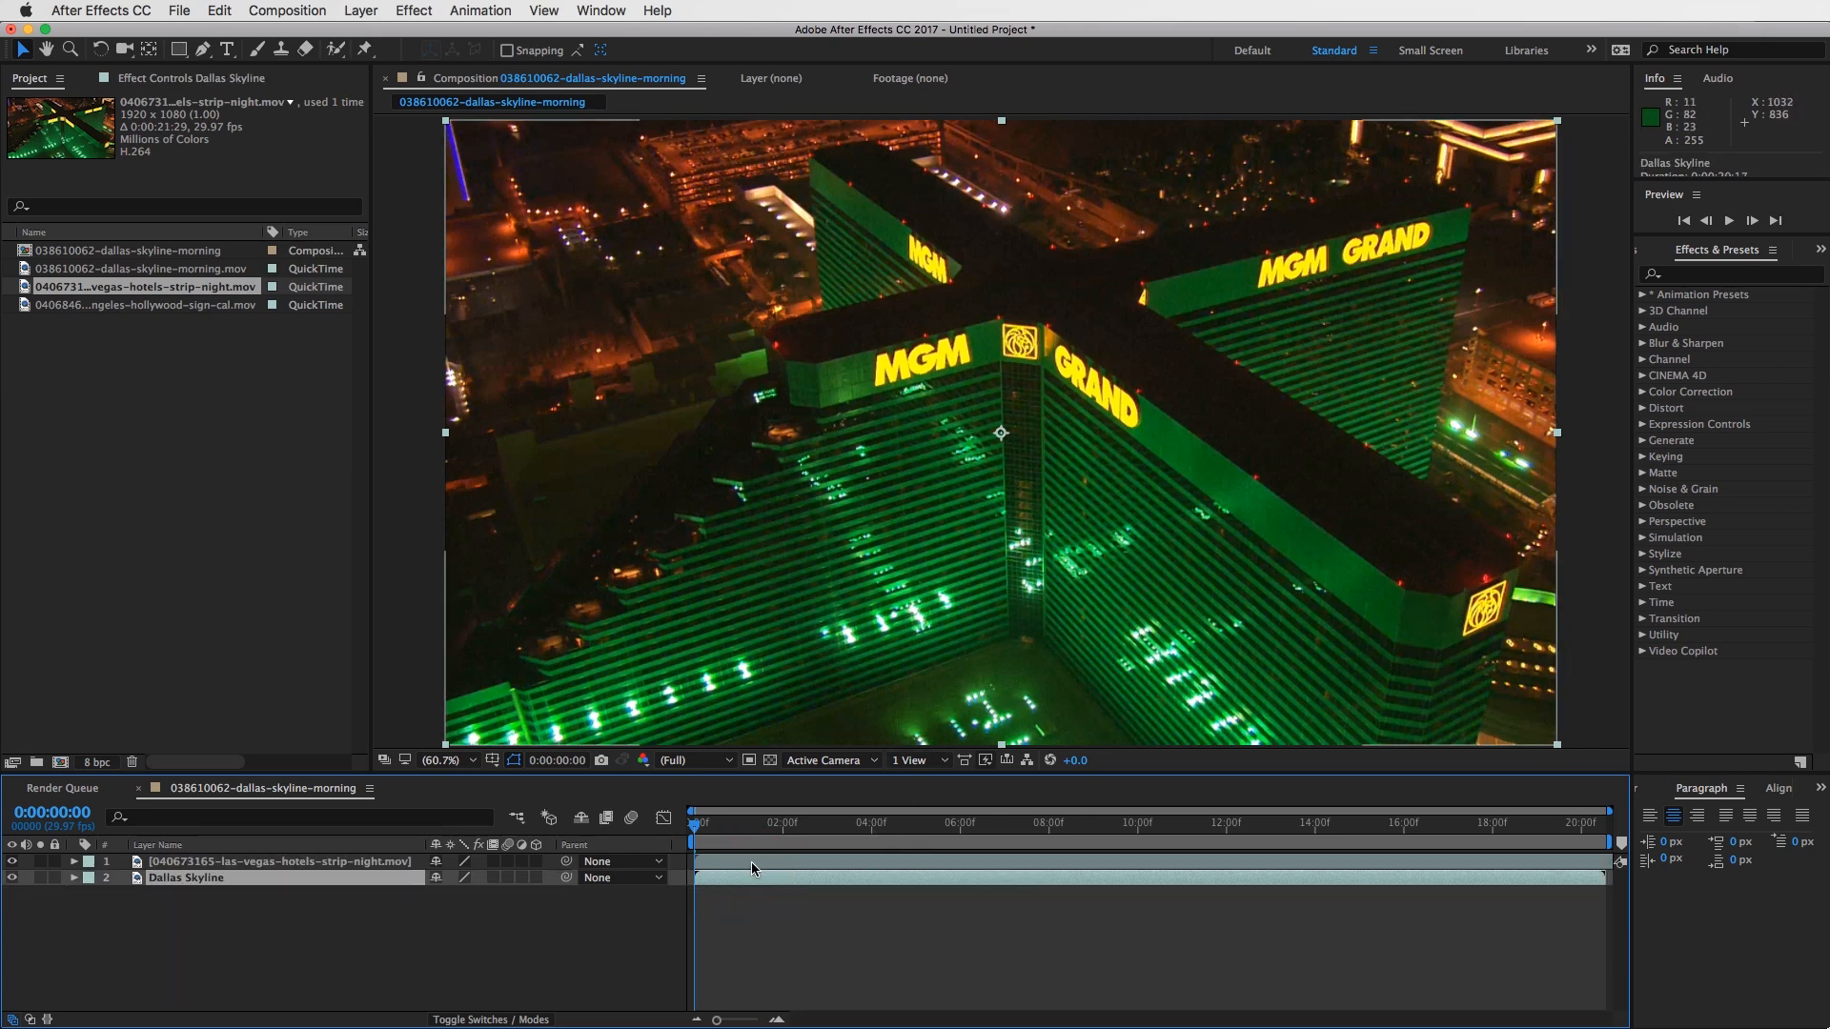
# - Rename the Las Vegas clip's layer as Vegas MGM Grand
pyautogui.click(751, 862)
pyautogui.click(302, 861)
pyautogui.press('Return')
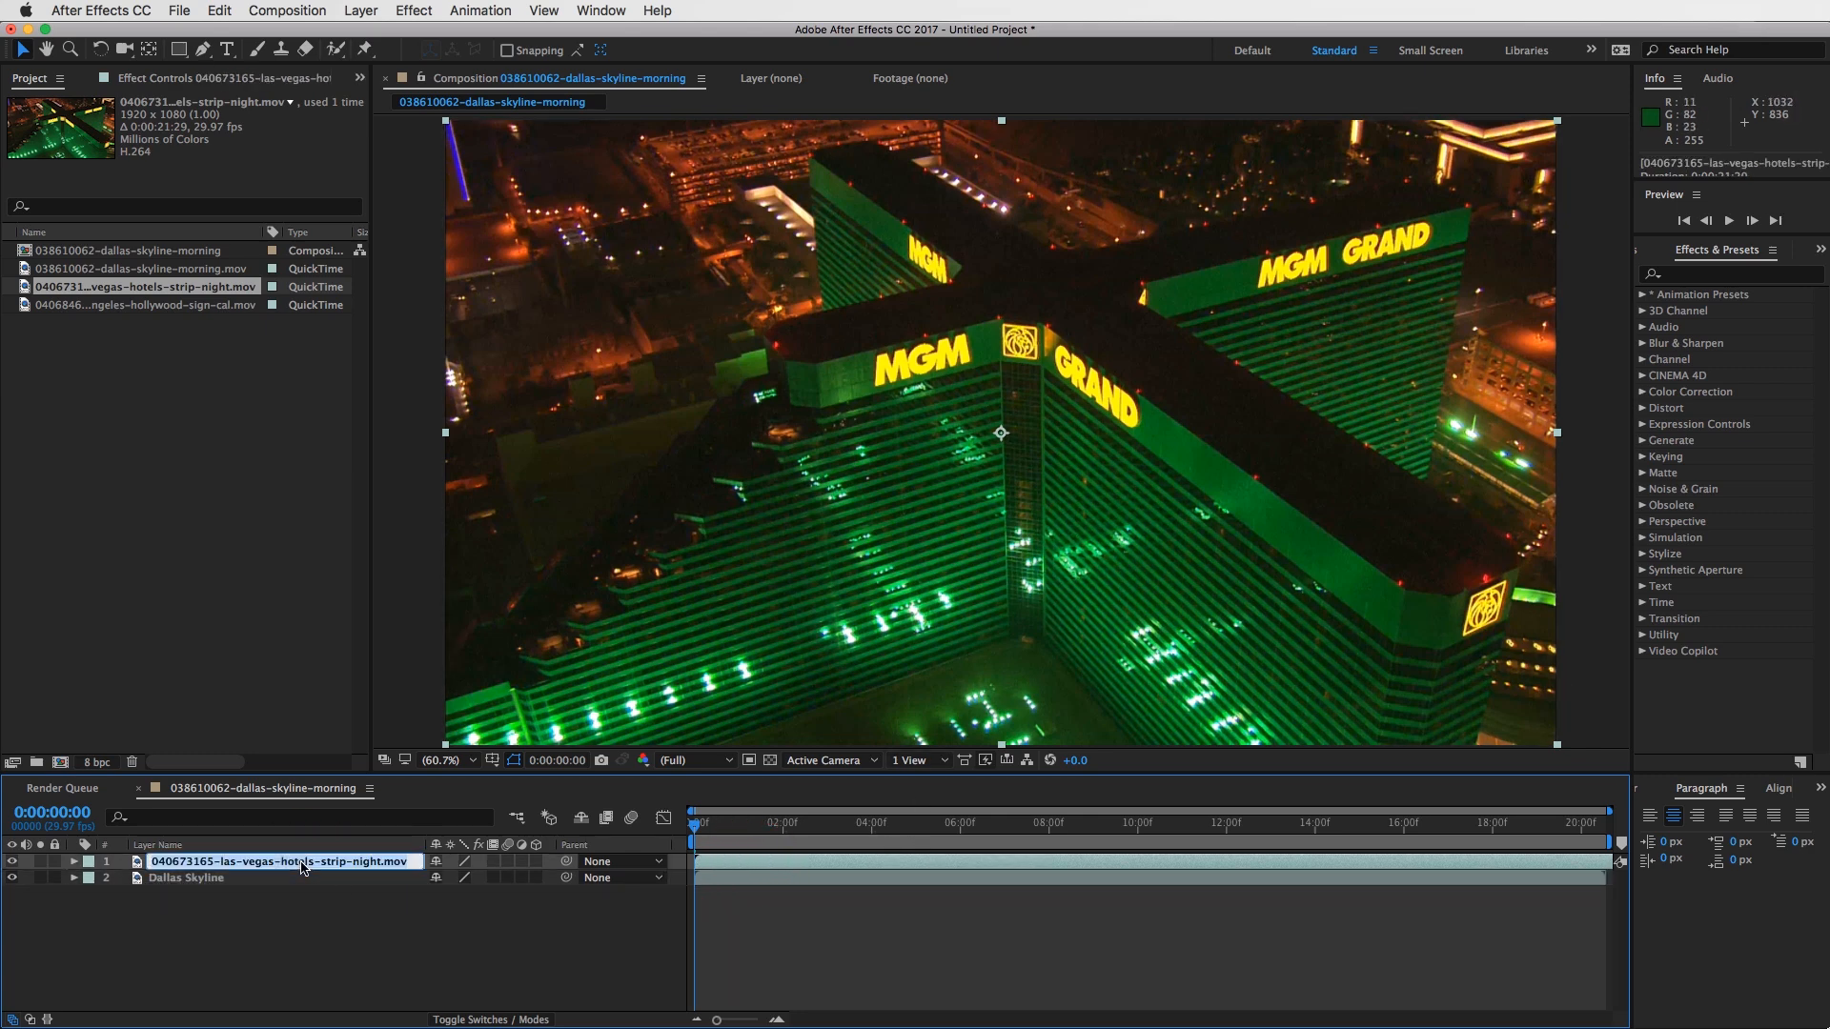
pyautogui.write('Vegas MGM')
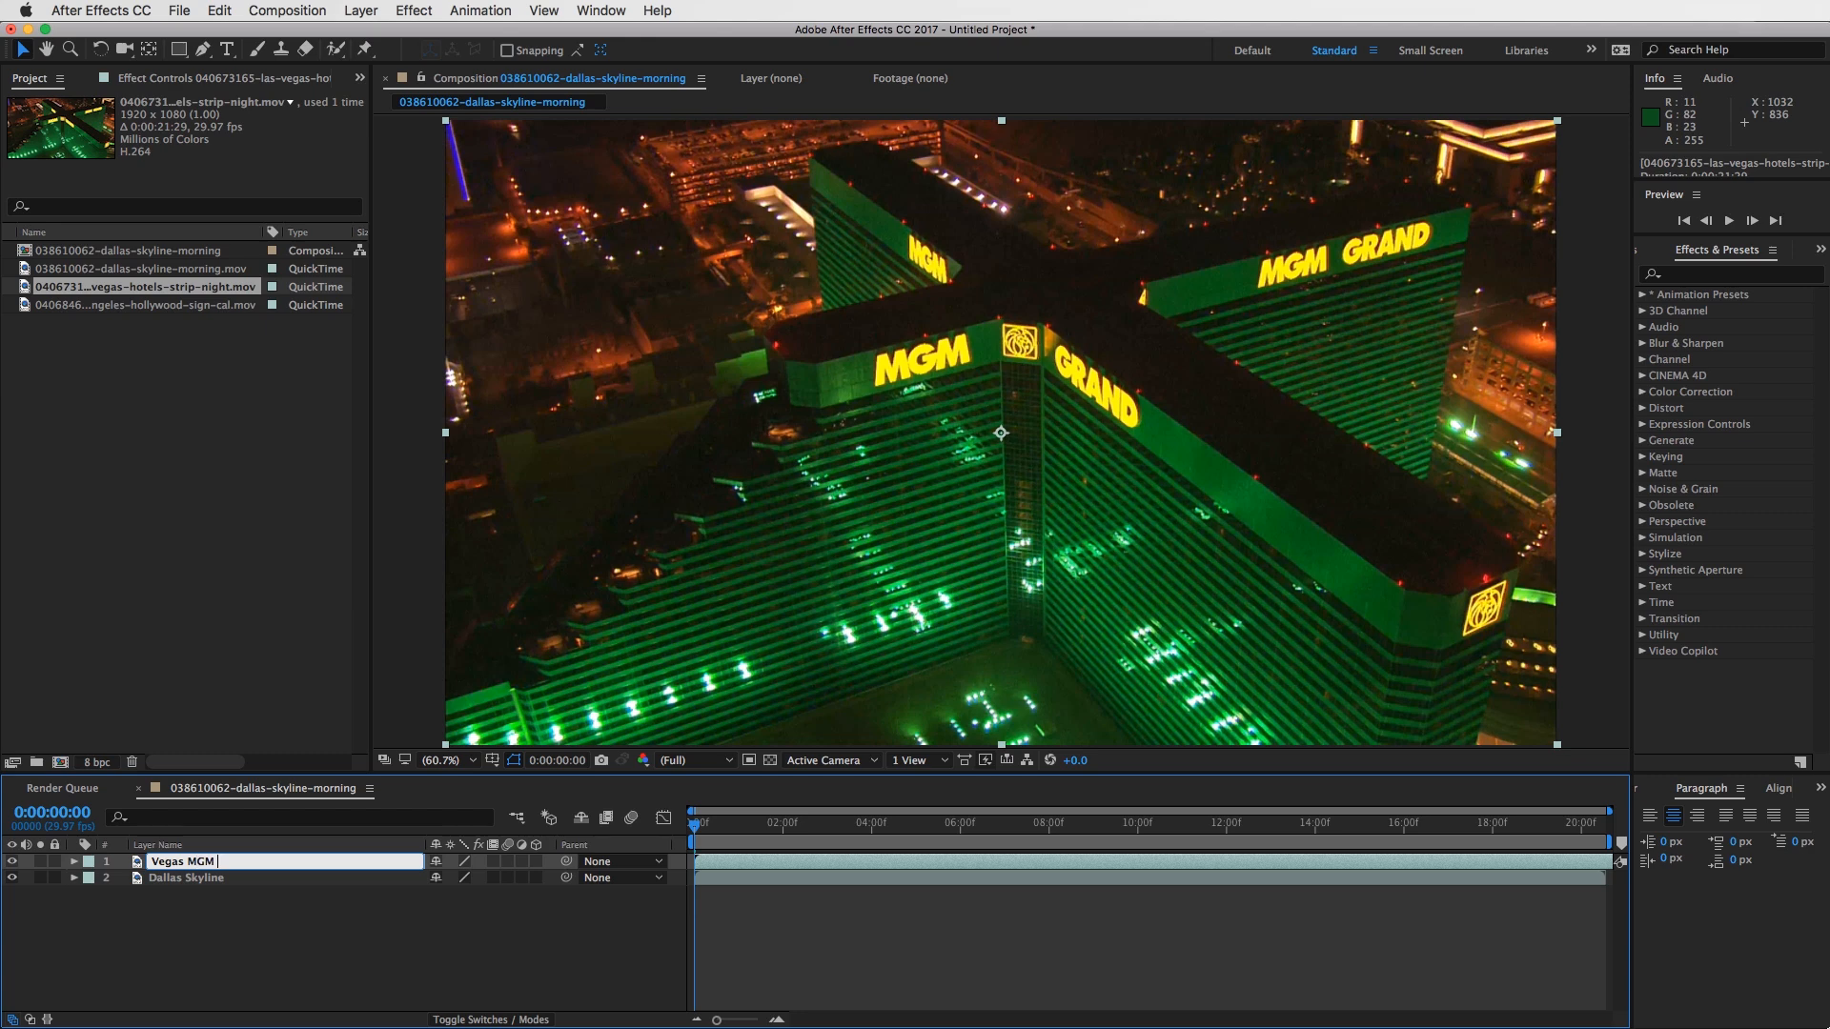
pyautogui.write(' Grand')
pyautogui.press('Return')
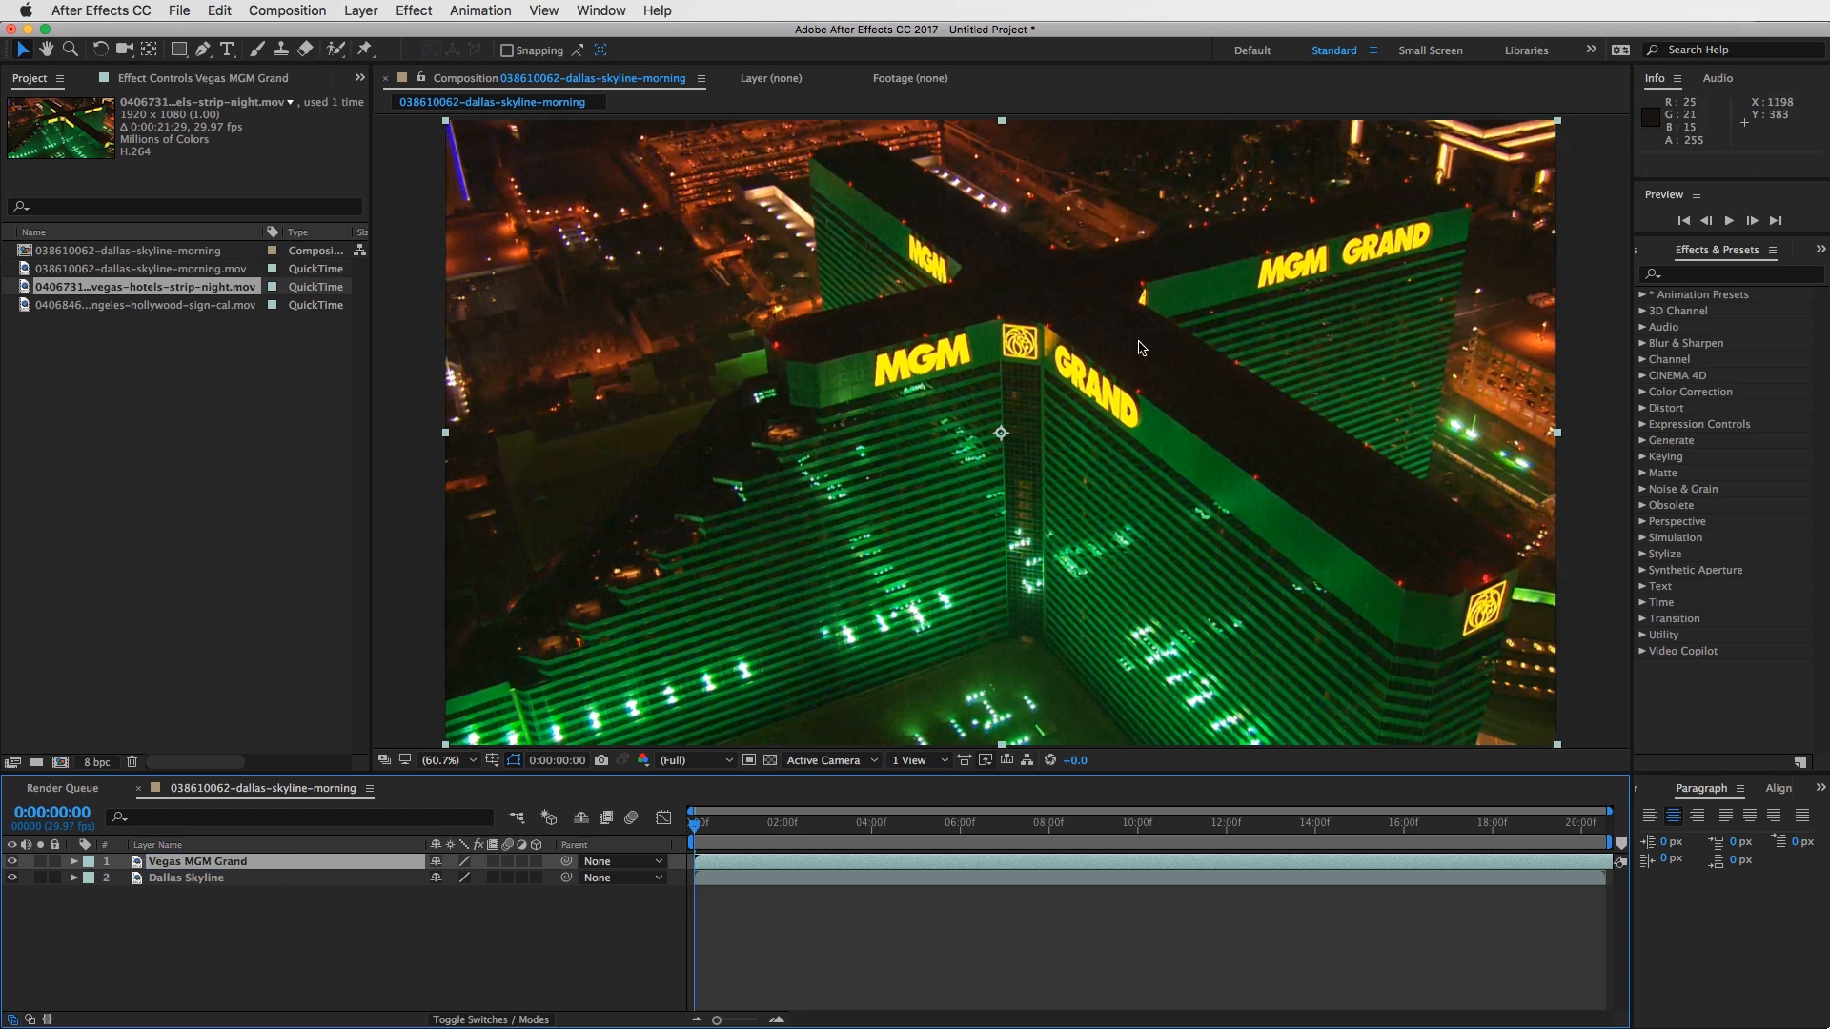
# - Reveal the Vegas MGM Grand layer's Transform properties and shift its position to about 972, 590
pyautogui.click(938, 880)
pyautogui.click(943, 863)
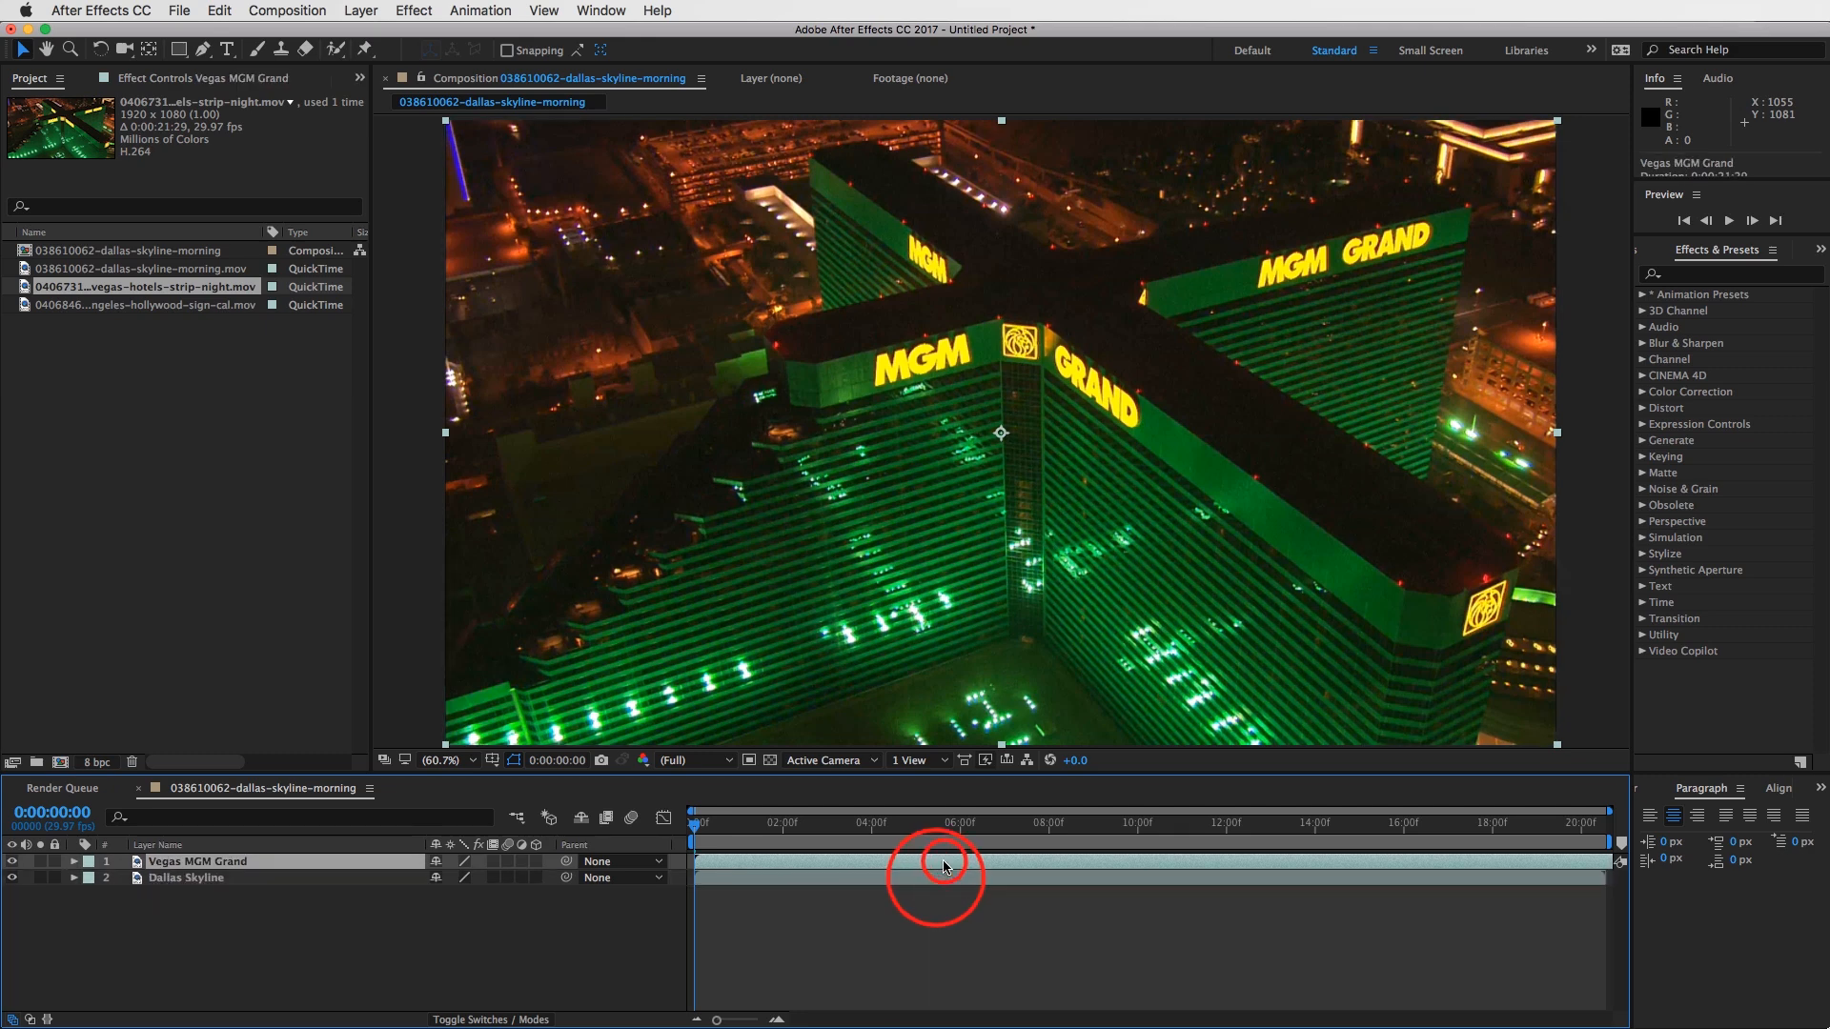
pyautogui.click(74, 862)
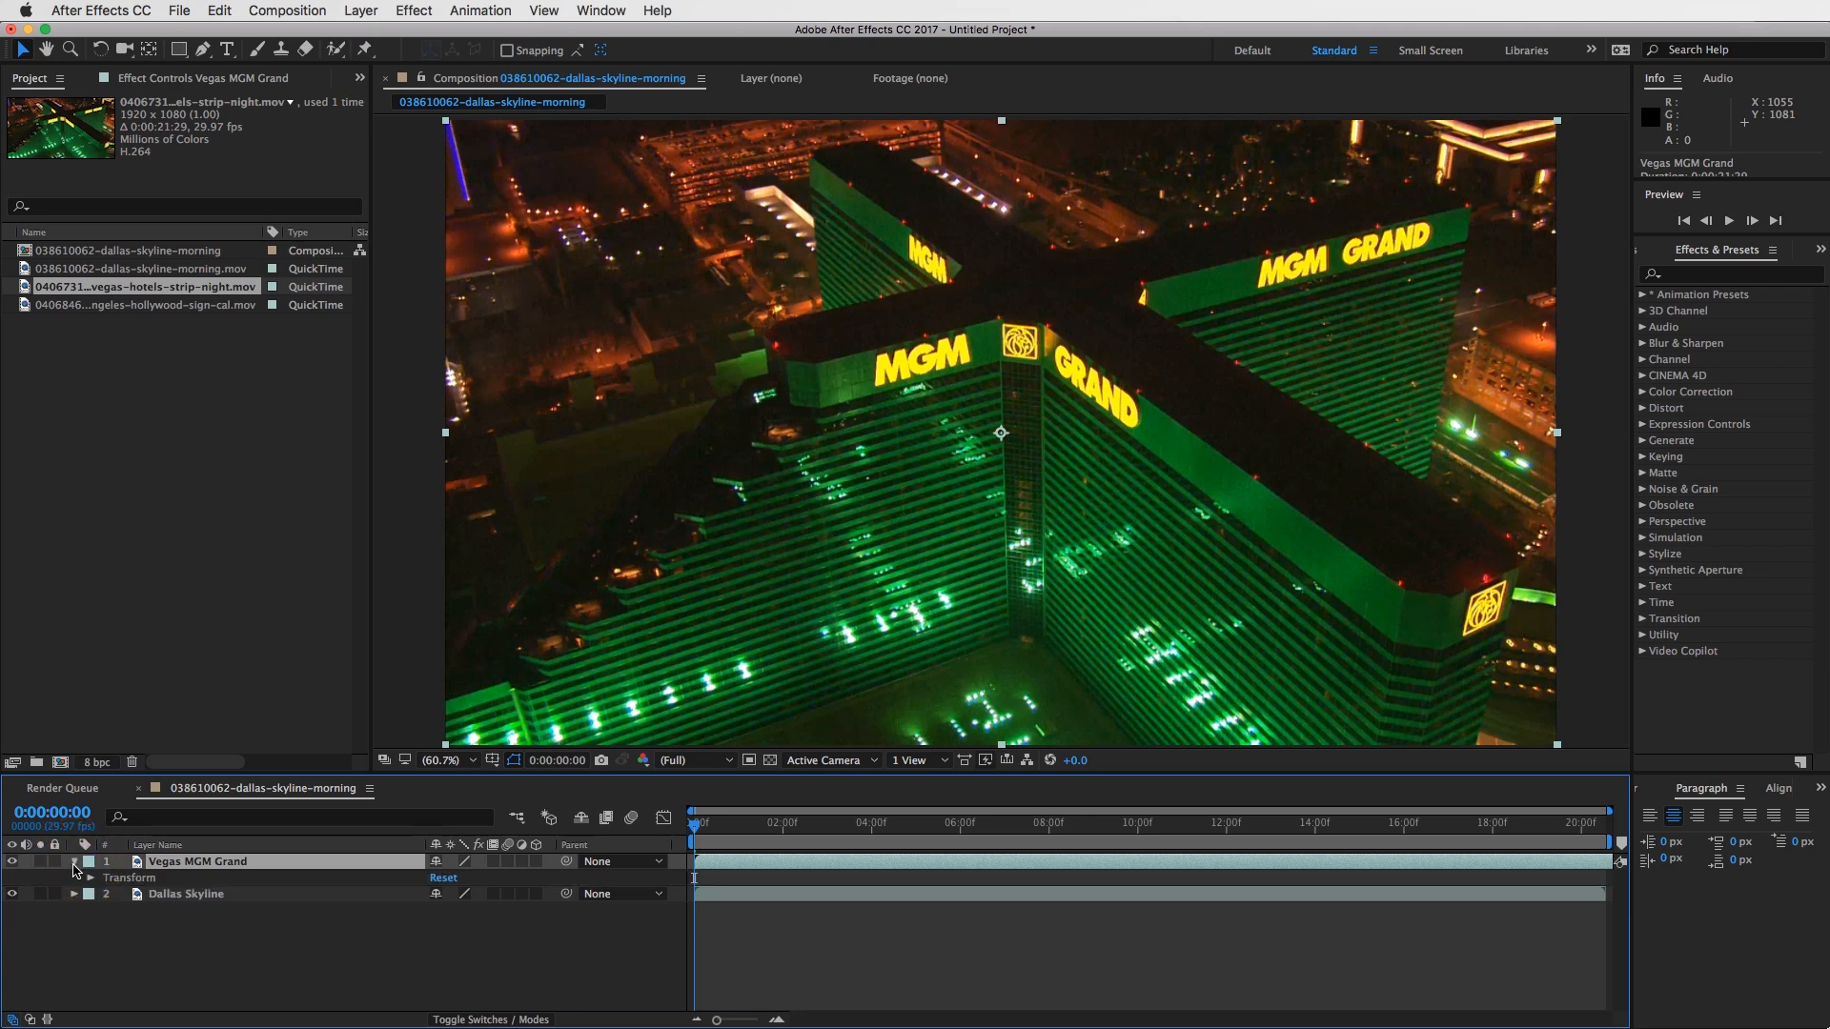
pyautogui.click(92, 880)
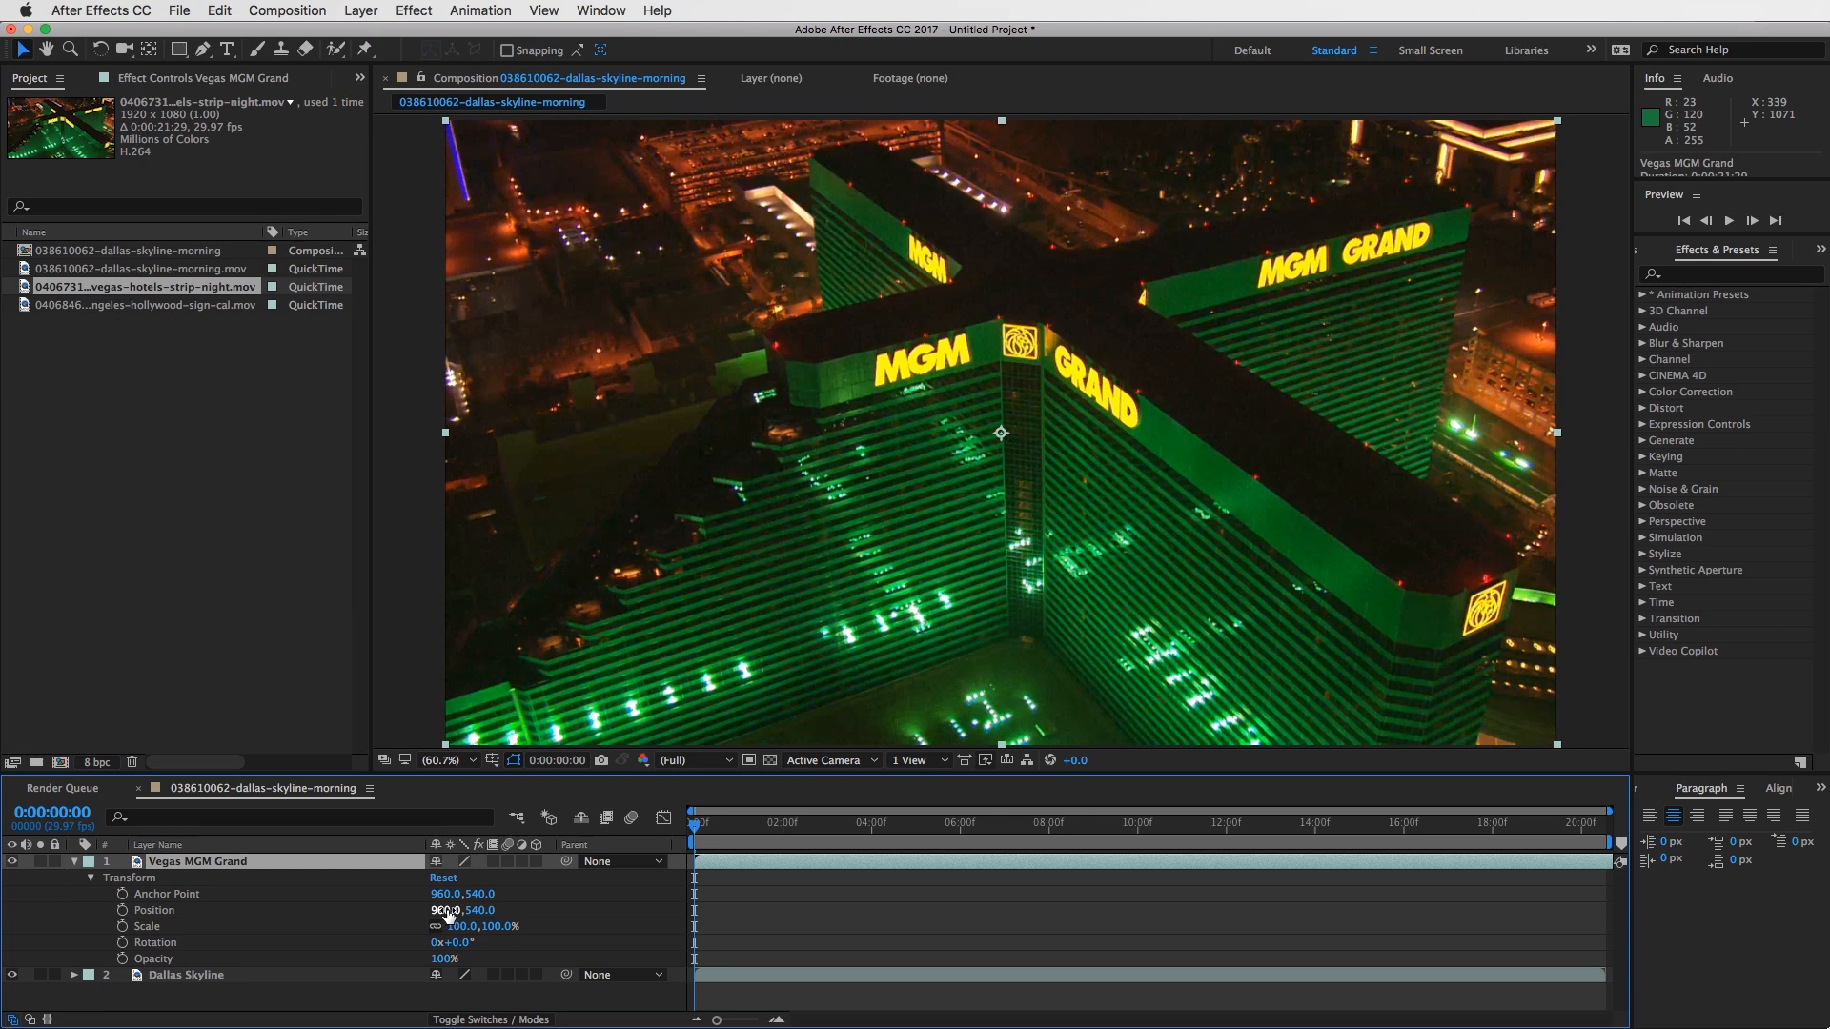
pyautogui.moveTo(448, 913); pyautogui.dragTo(444, 913)
pyautogui.moveTo(443, 910); pyautogui.dragTo(523, 910)
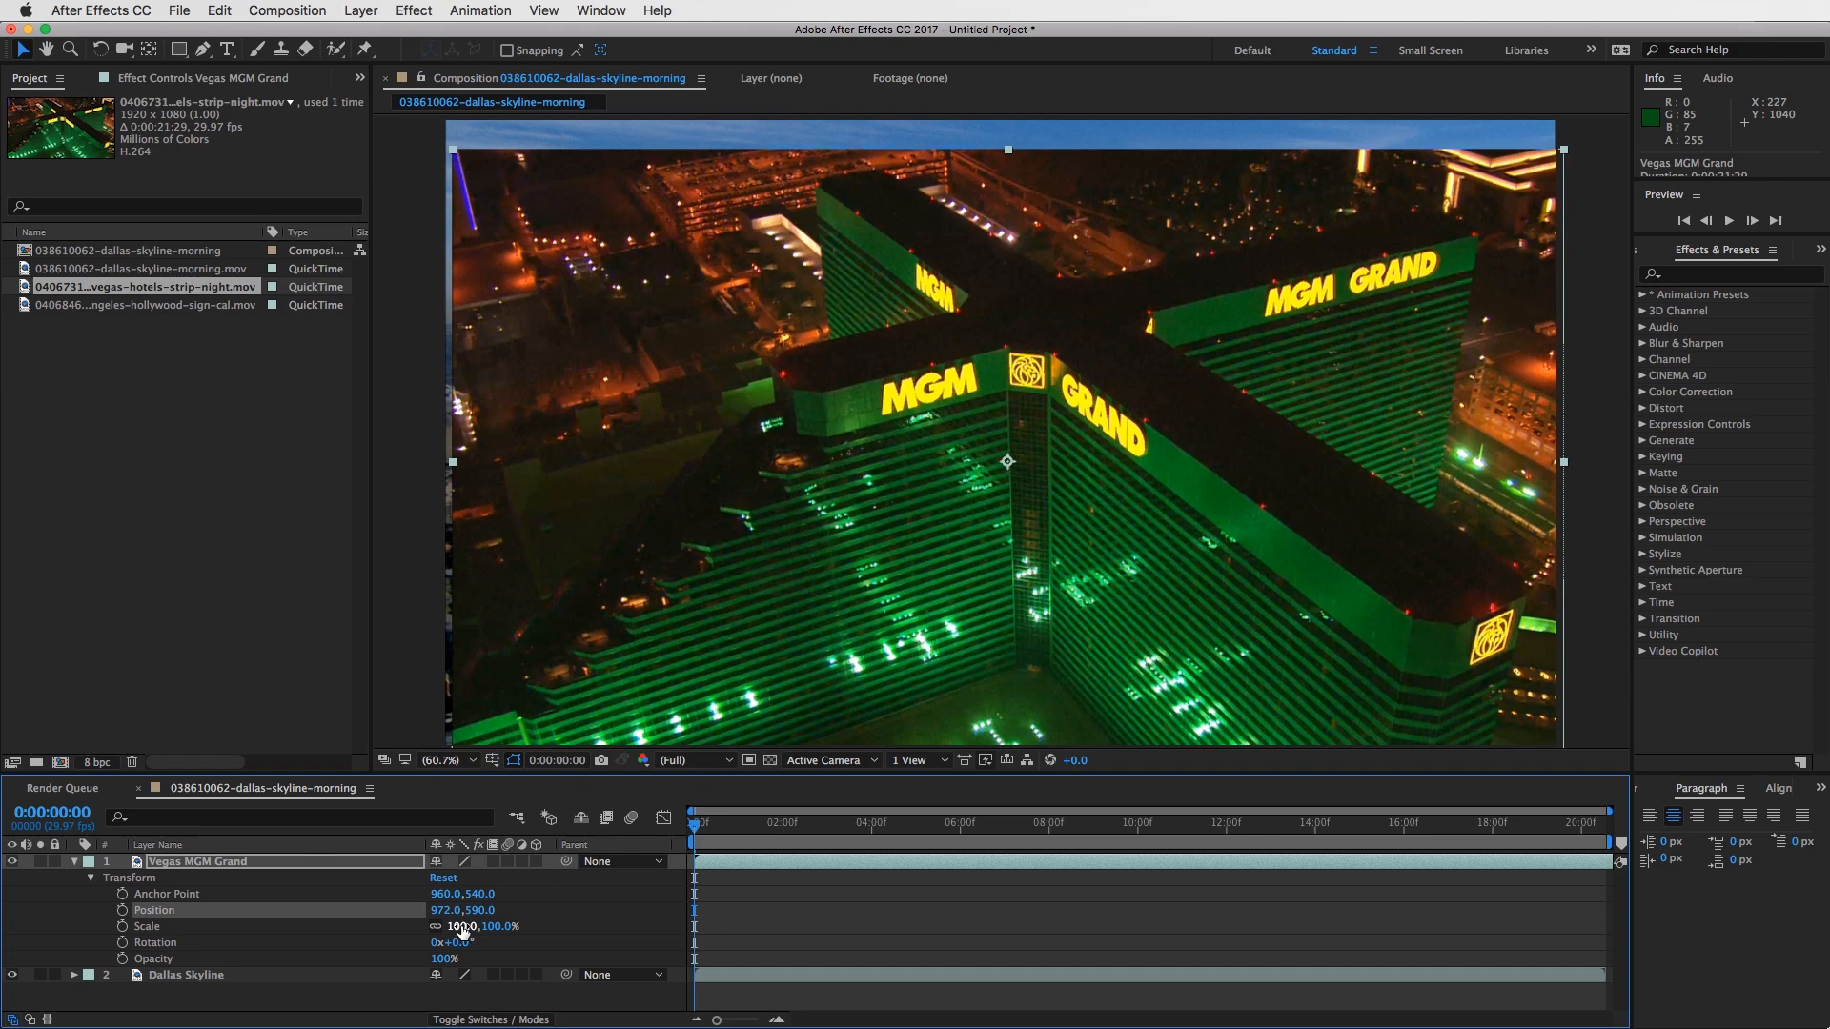
# - Scale the Vegas MGM Grand layer down to 23% and nudge it to about position 973.6, 583.4
pyautogui.moveTo(462, 929); pyautogui.dragTo(434, 927)
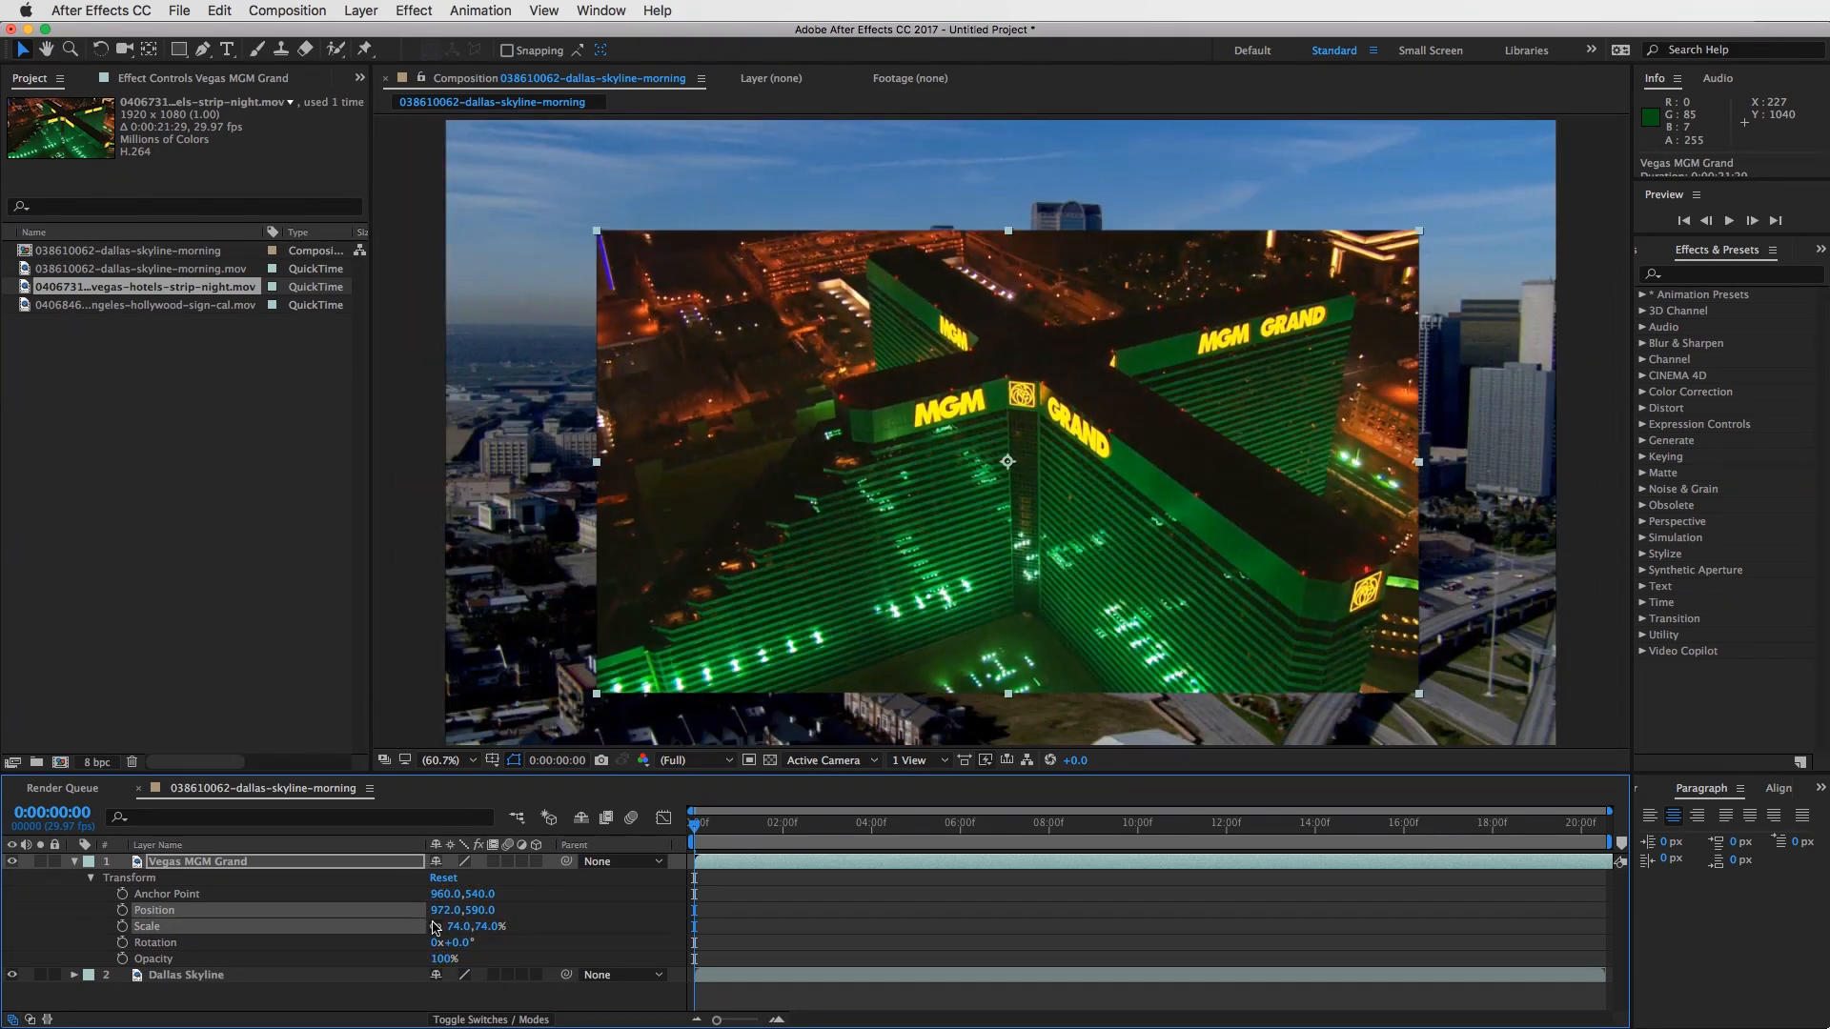
pyautogui.click(457, 927)
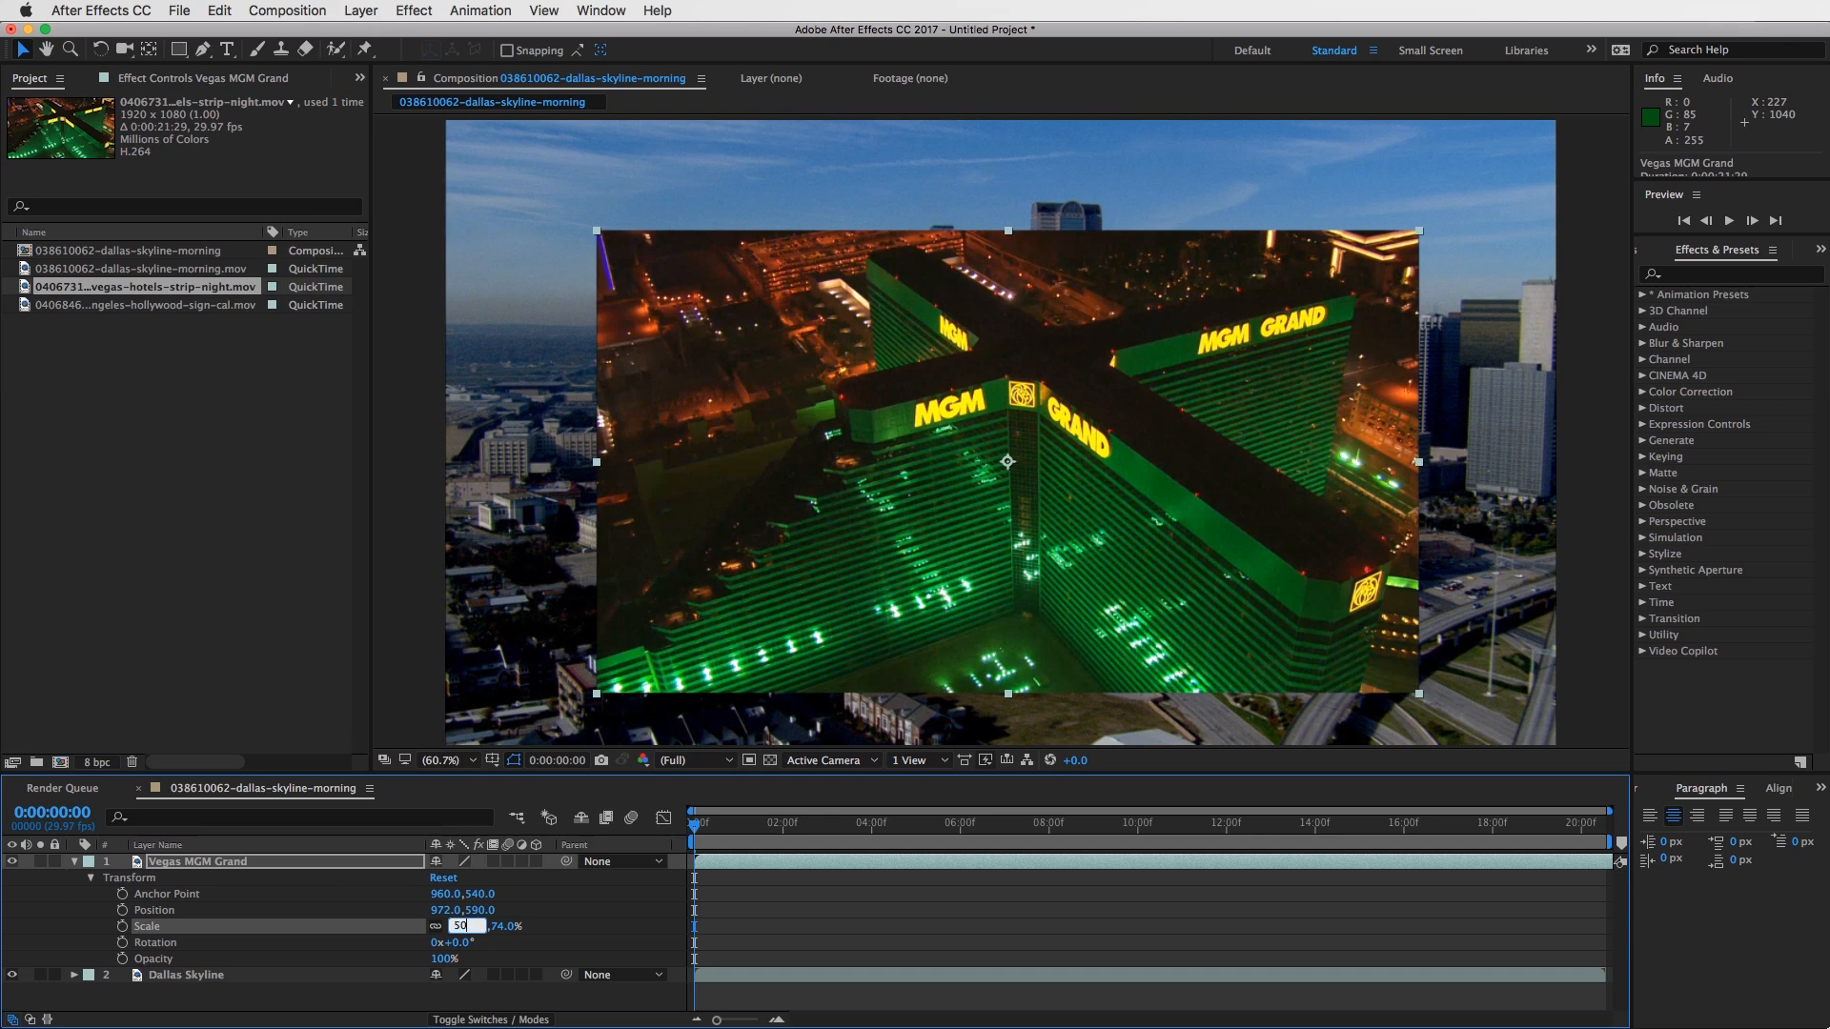
pyautogui.press('Return')
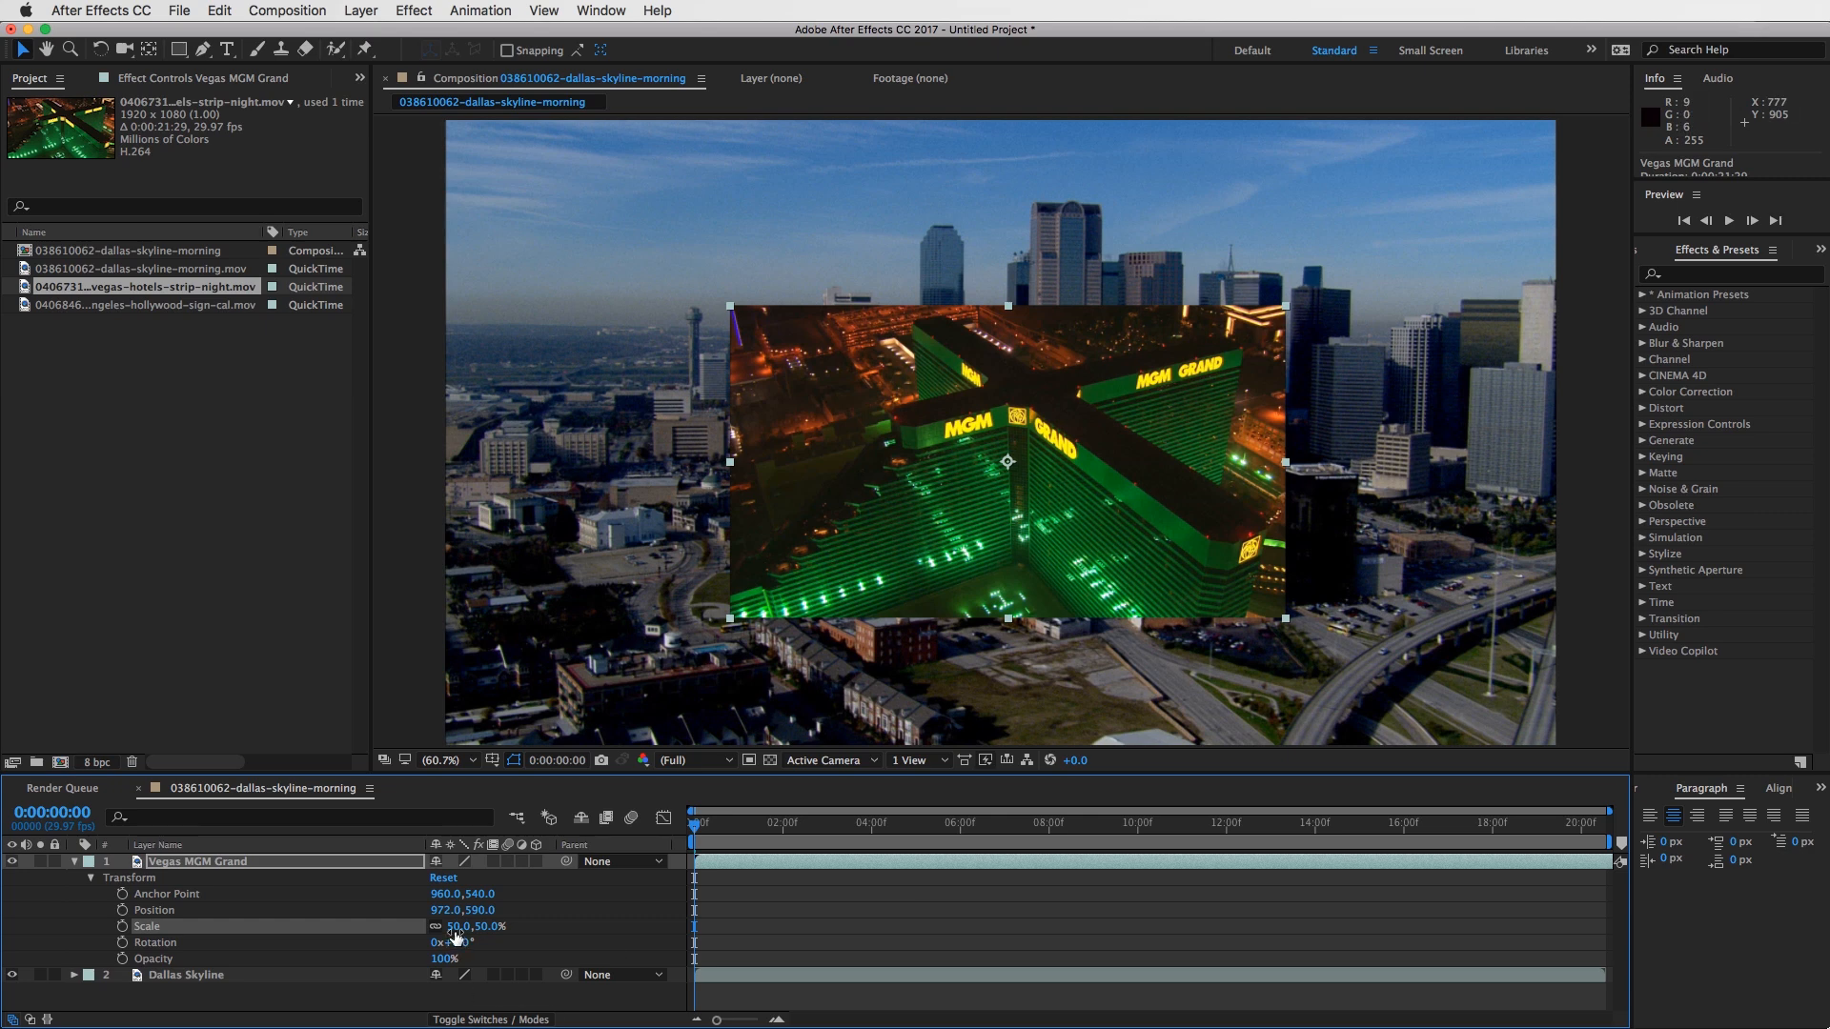
pyautogui.moveTo(458, 929); pyautogui.dragTo(428, 926)
pyautogui.moveTo(1034, 436); pyautogui.dragTo(1034, 437)
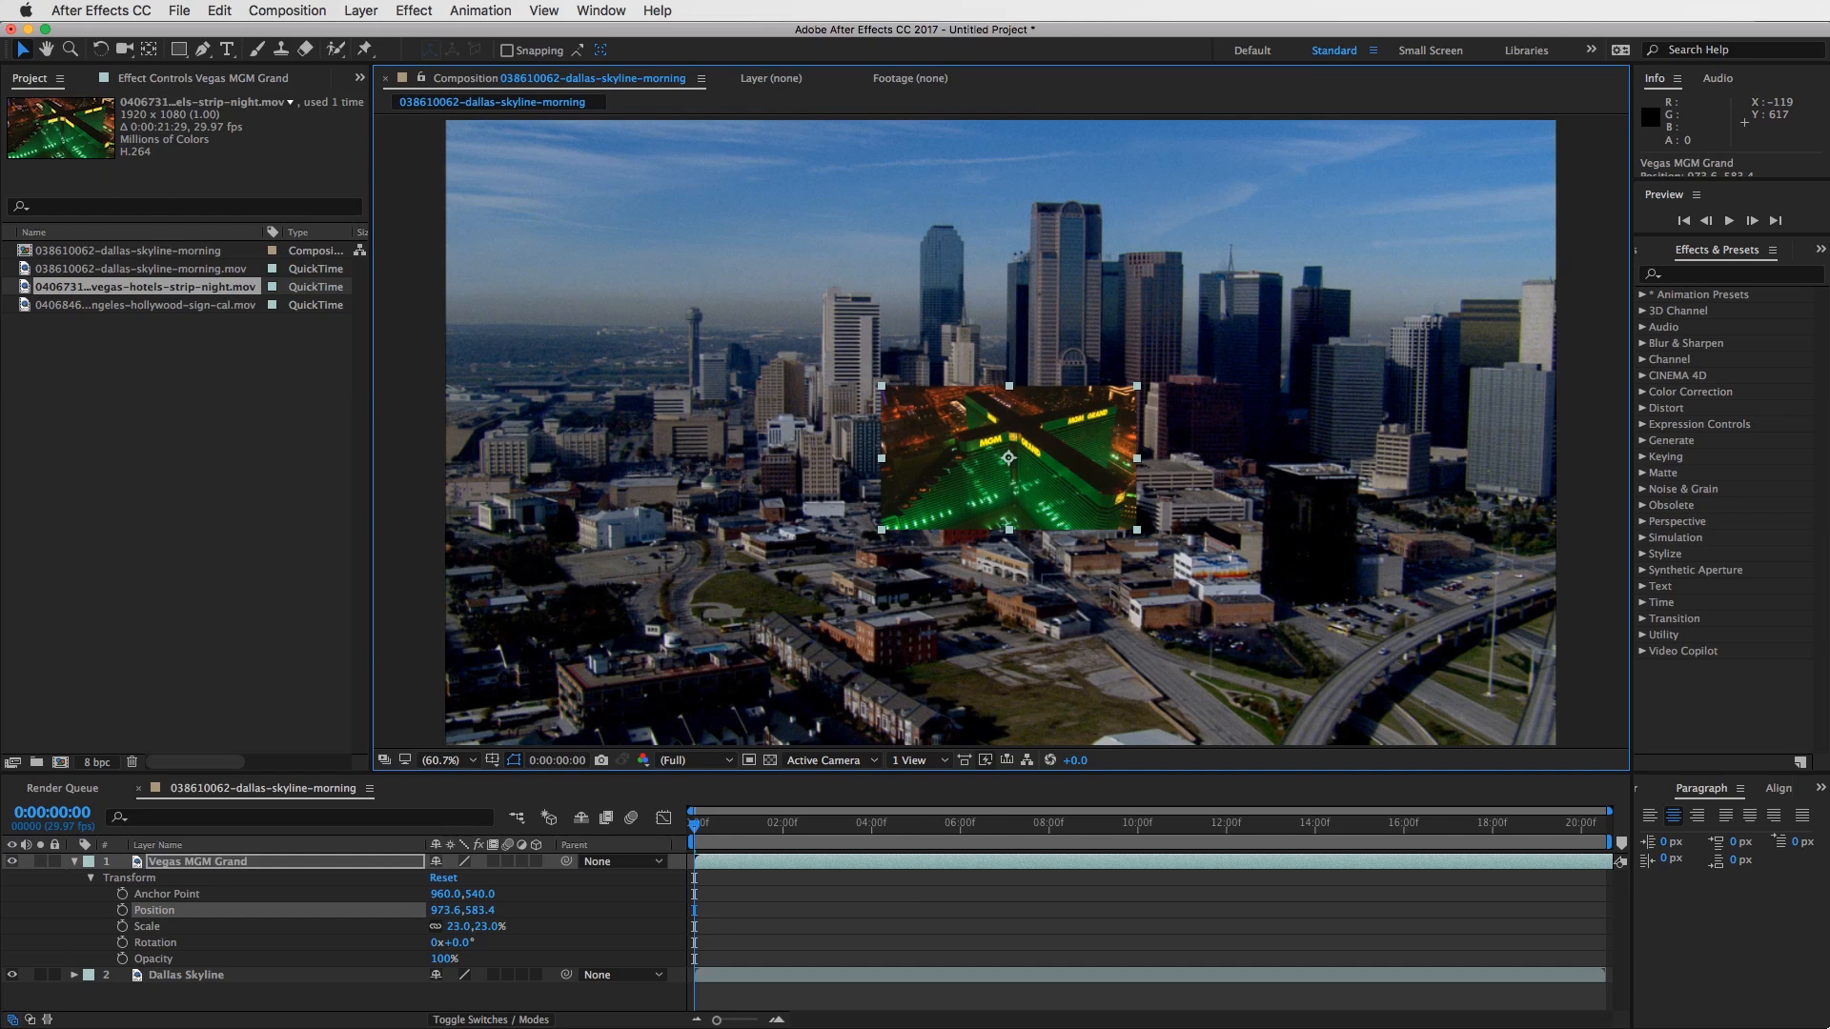
# - Import VFLogo.png into the project and place it in the composition as the layer above Vegas MGM Grand
pyautogui.moveTo(327, 610); pyautogui.dragTo(128, 411)
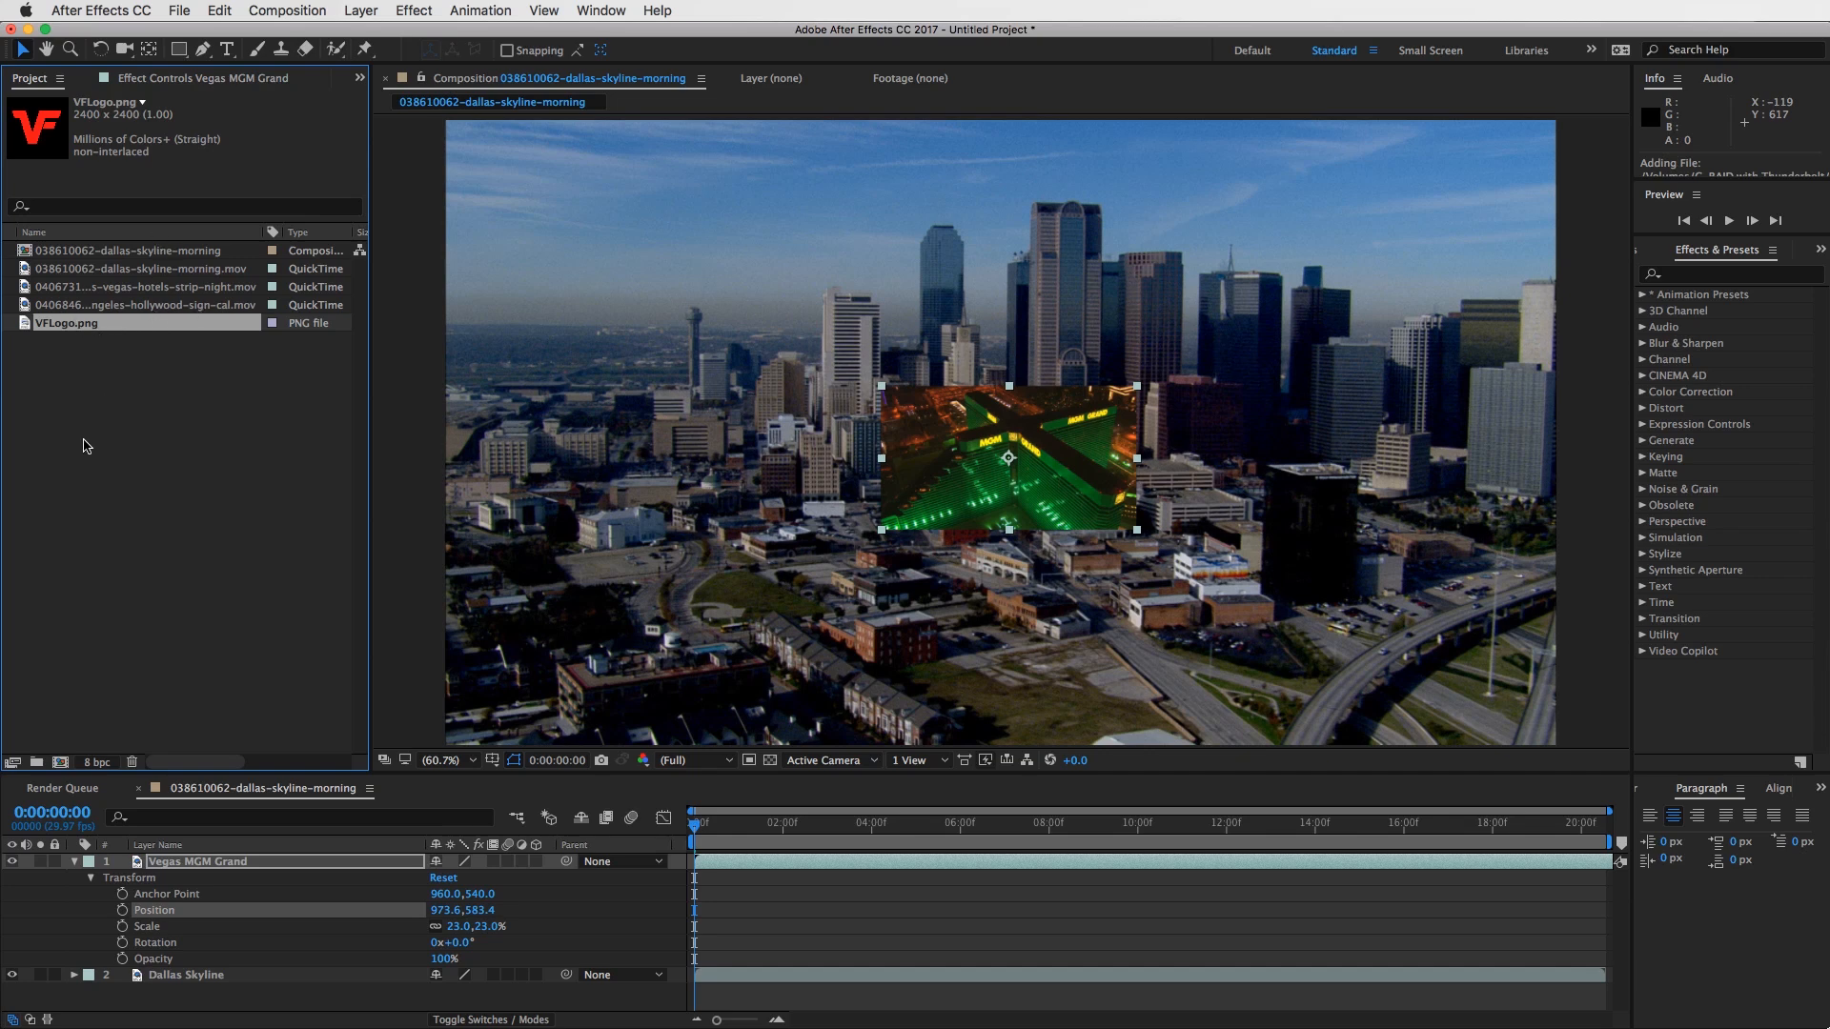
pyautogui.moveTo(24, 324); pyautogui.dragTo(1006, 483)
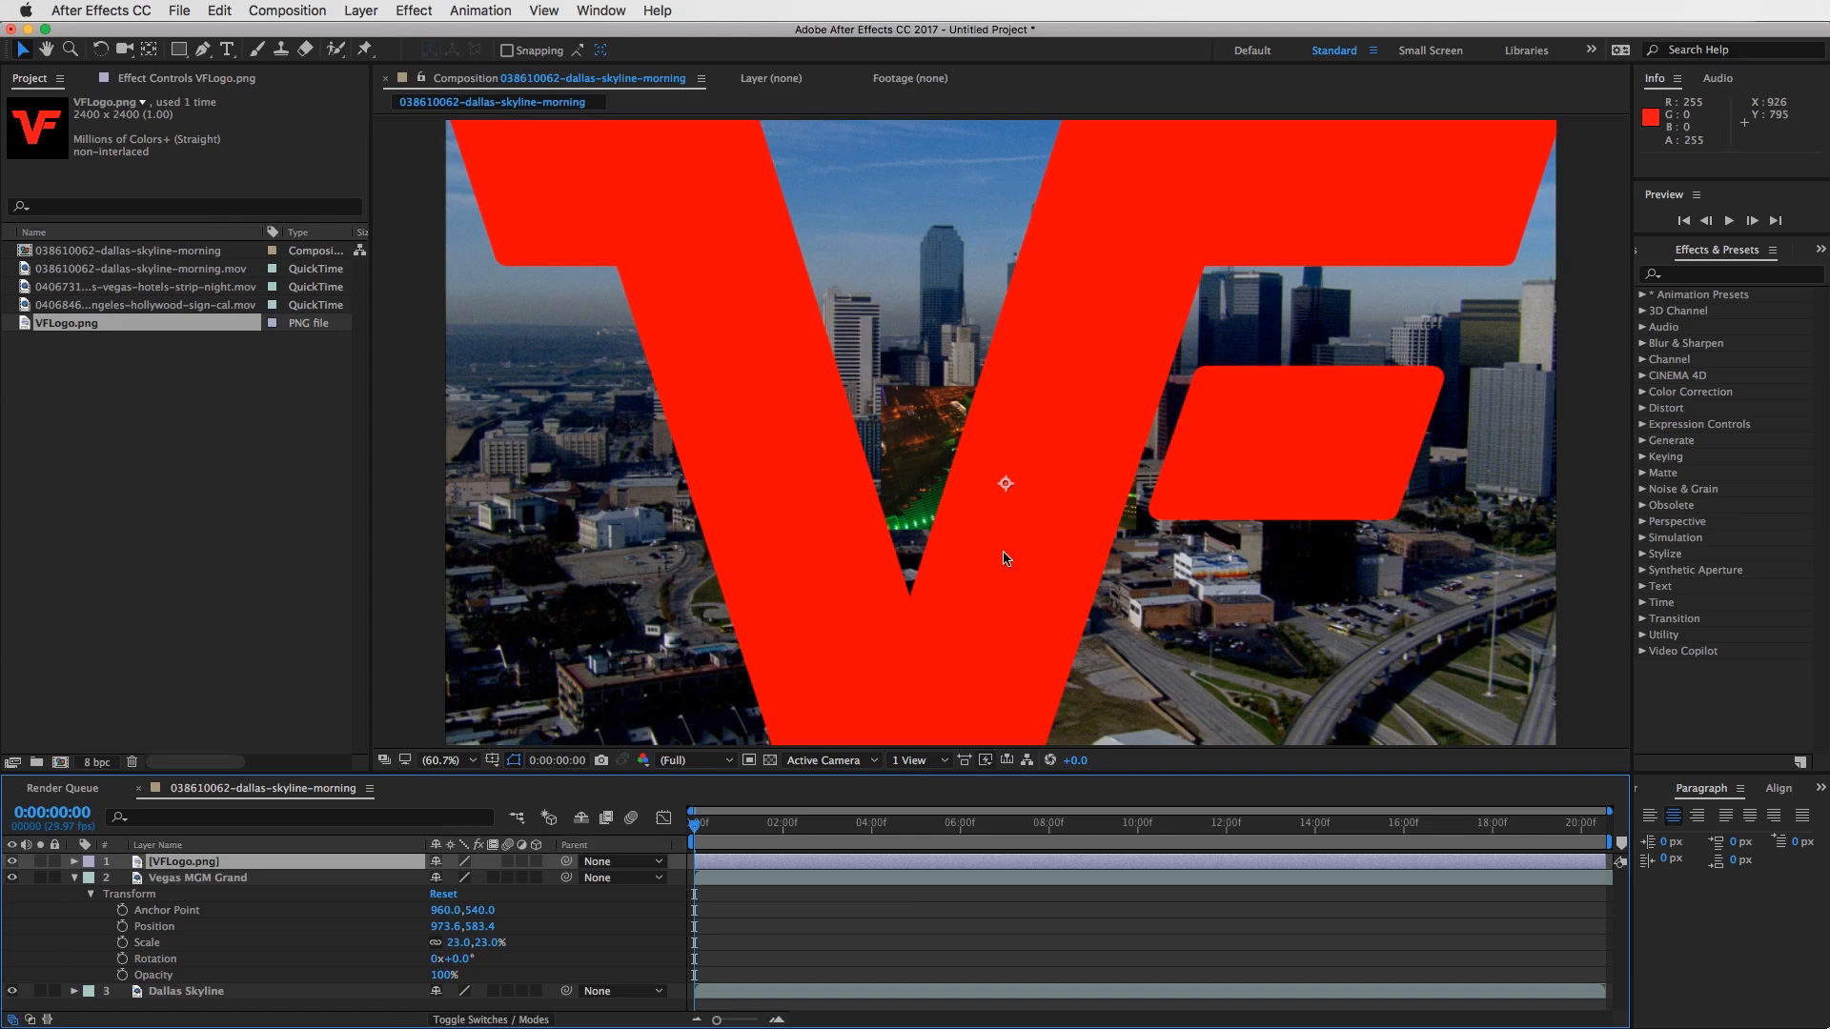
pyautogui.click(844, 861)
pyautogui.click(753, 863)
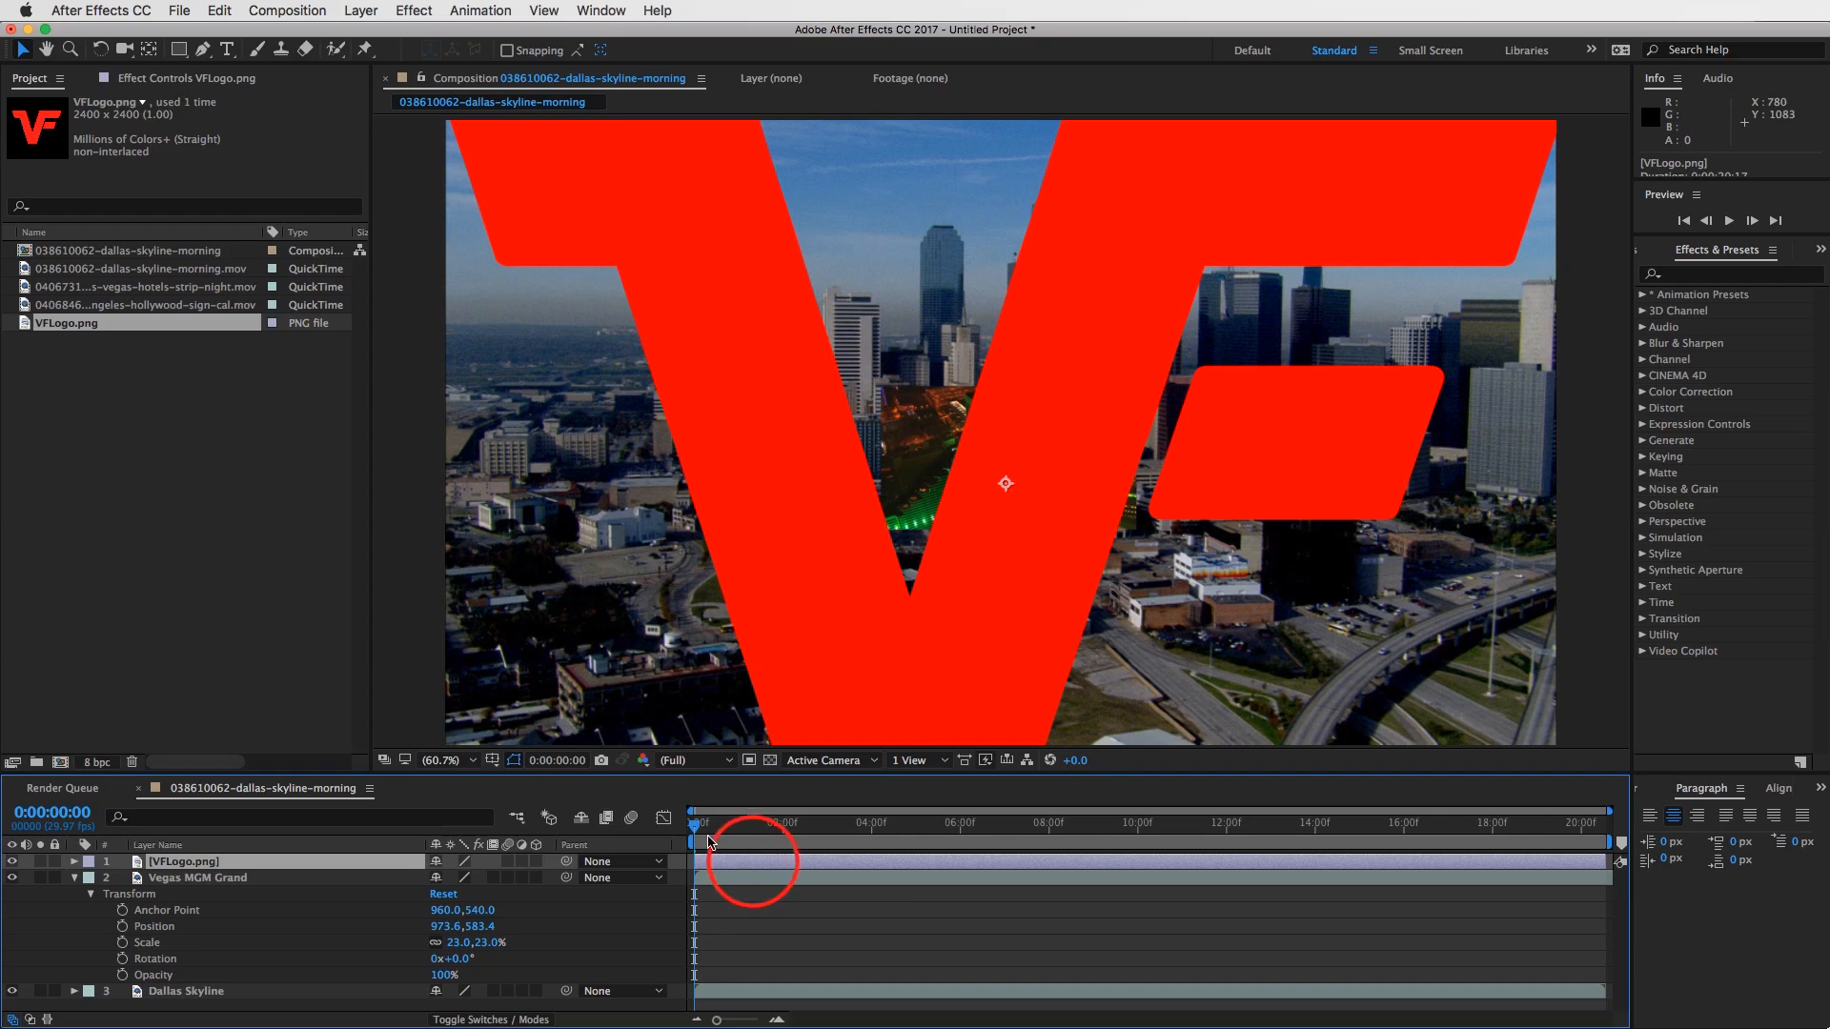
# - Scrub through the composition with the full-size logo on top and return the playhead to 0:00:00:00
pyautogui.moveTo(712, 830); pyautogui.dragTo(1008, 832)
pyautogui.press('space')
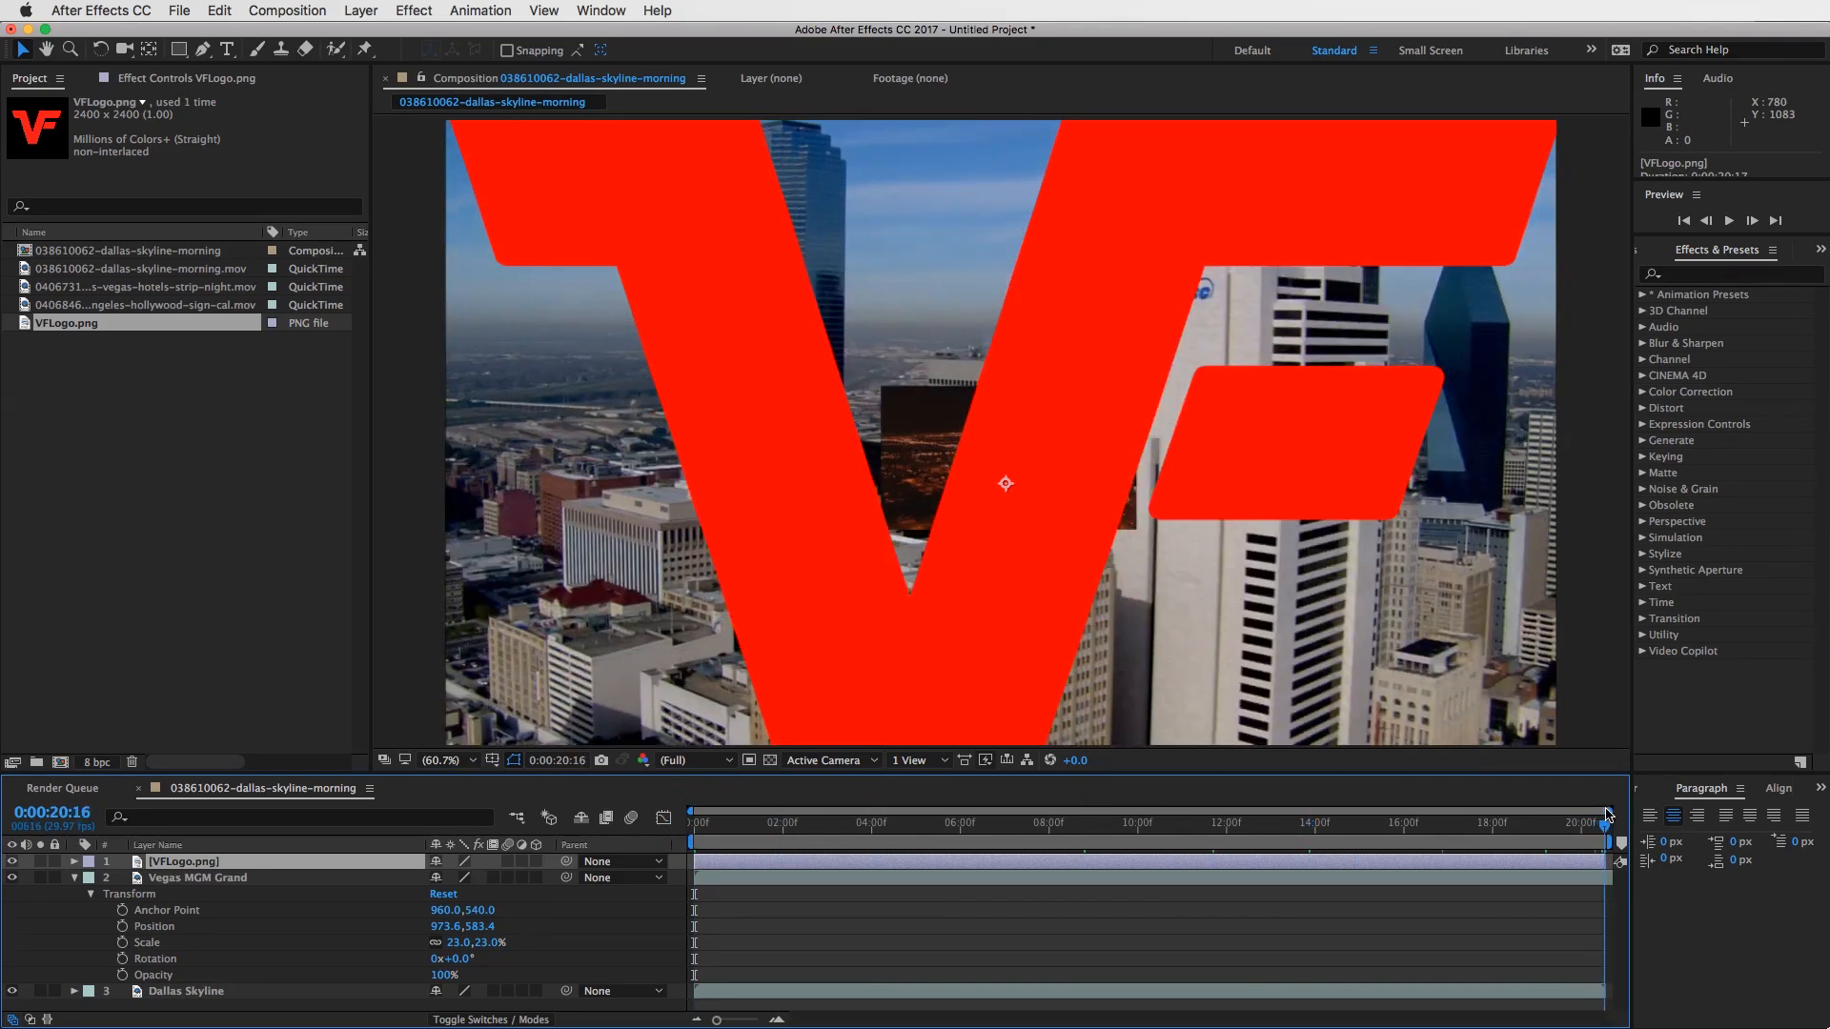
pyautogui.moveTo(768, 821); pyautogui.dragTo(352, 806)
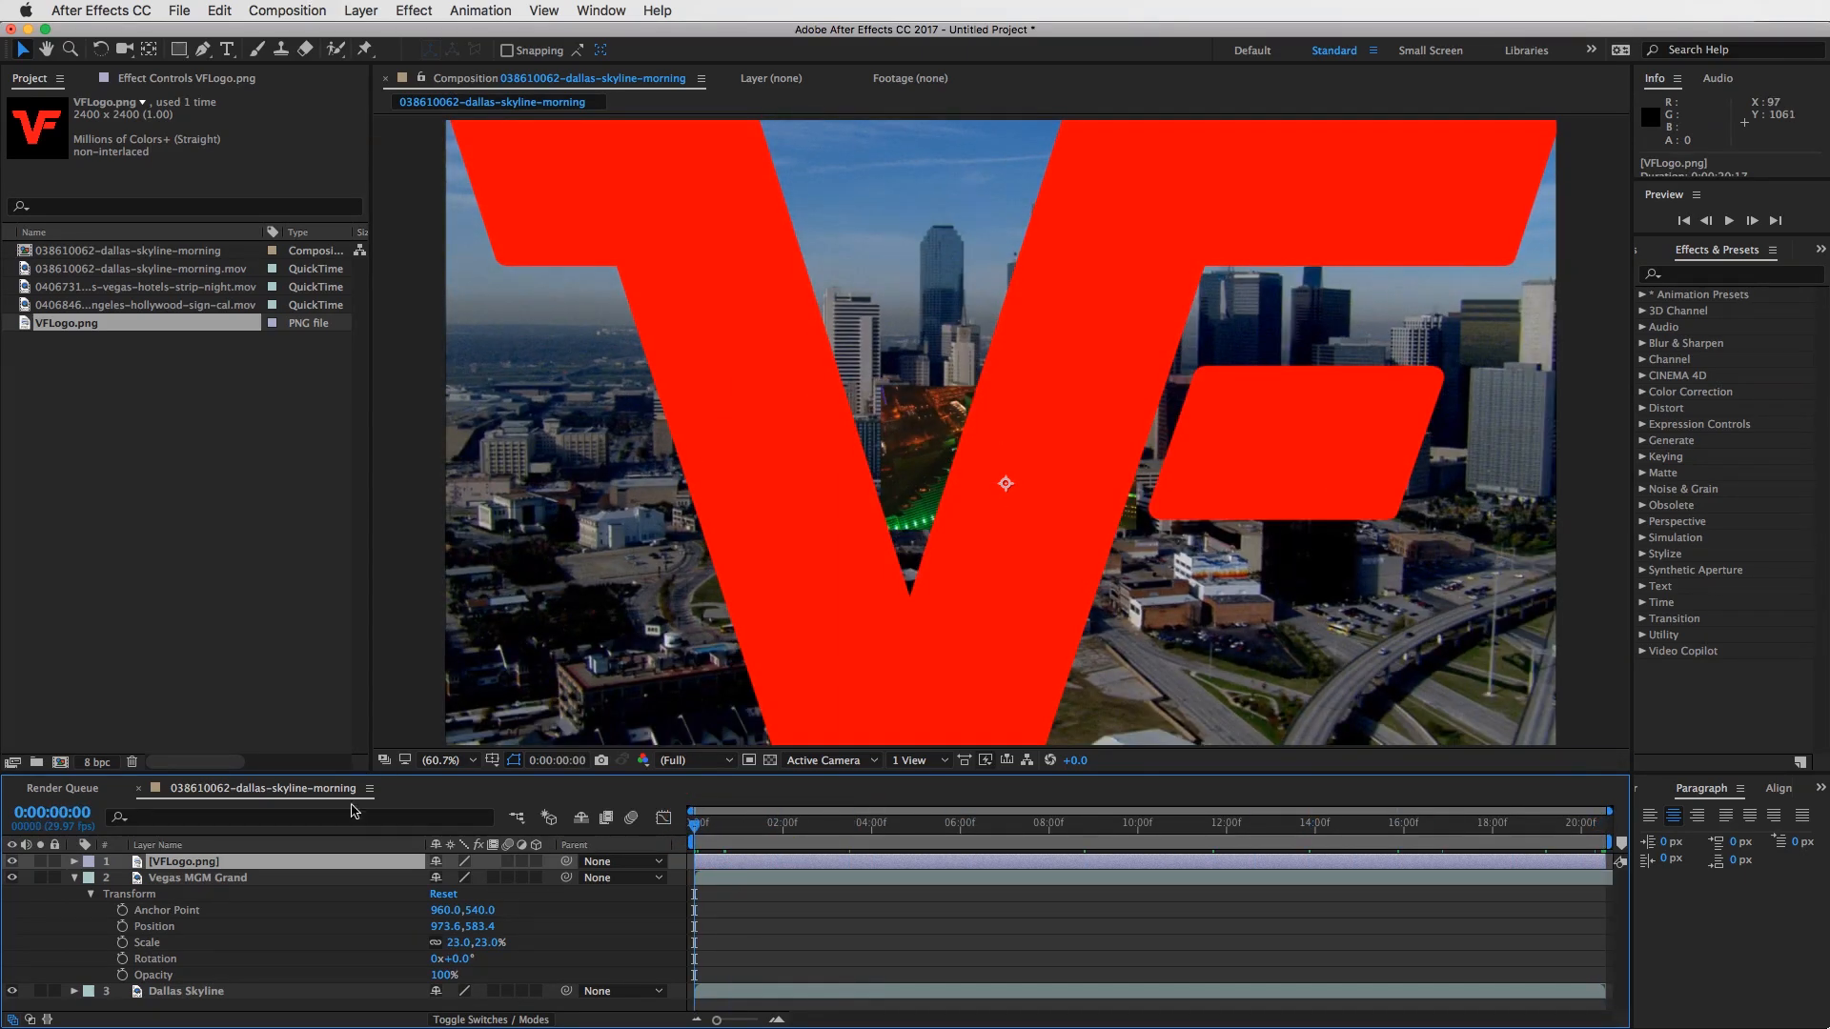
# - Collapse the Vegas MGM Grand layer's properties and select the VFLogo.png layer
pyautogui.click(177, 861)
pyautogui.click(210, 873)
pyautogui.click(77, 880)
pyautogui.click(225, 875)
pyautogui.click(201, 862)
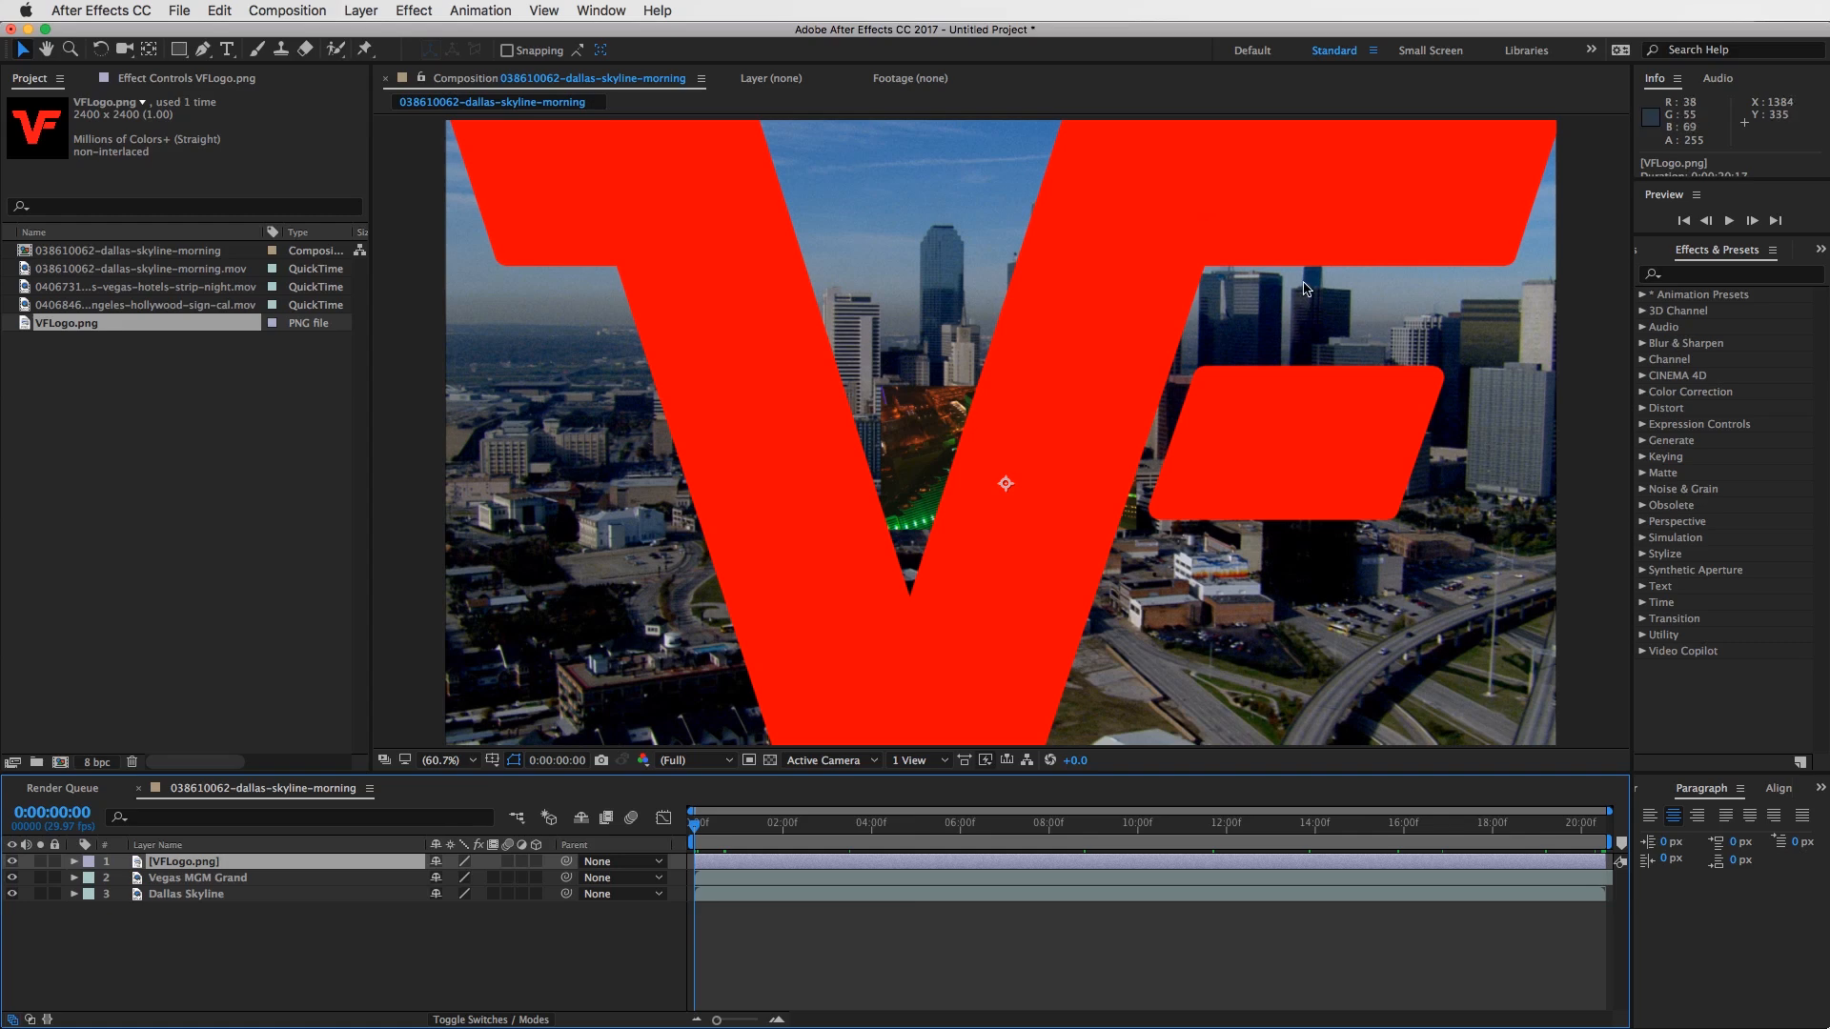
# - Reveal the VFLogo.png layer's Transform properties, scale it to 12% and move it to the frame's lower-right corner at about 1786, 980
pyautogui.click(795, 865)
pyautogui.click(75, 862)
pyautogui.click(93, 878)
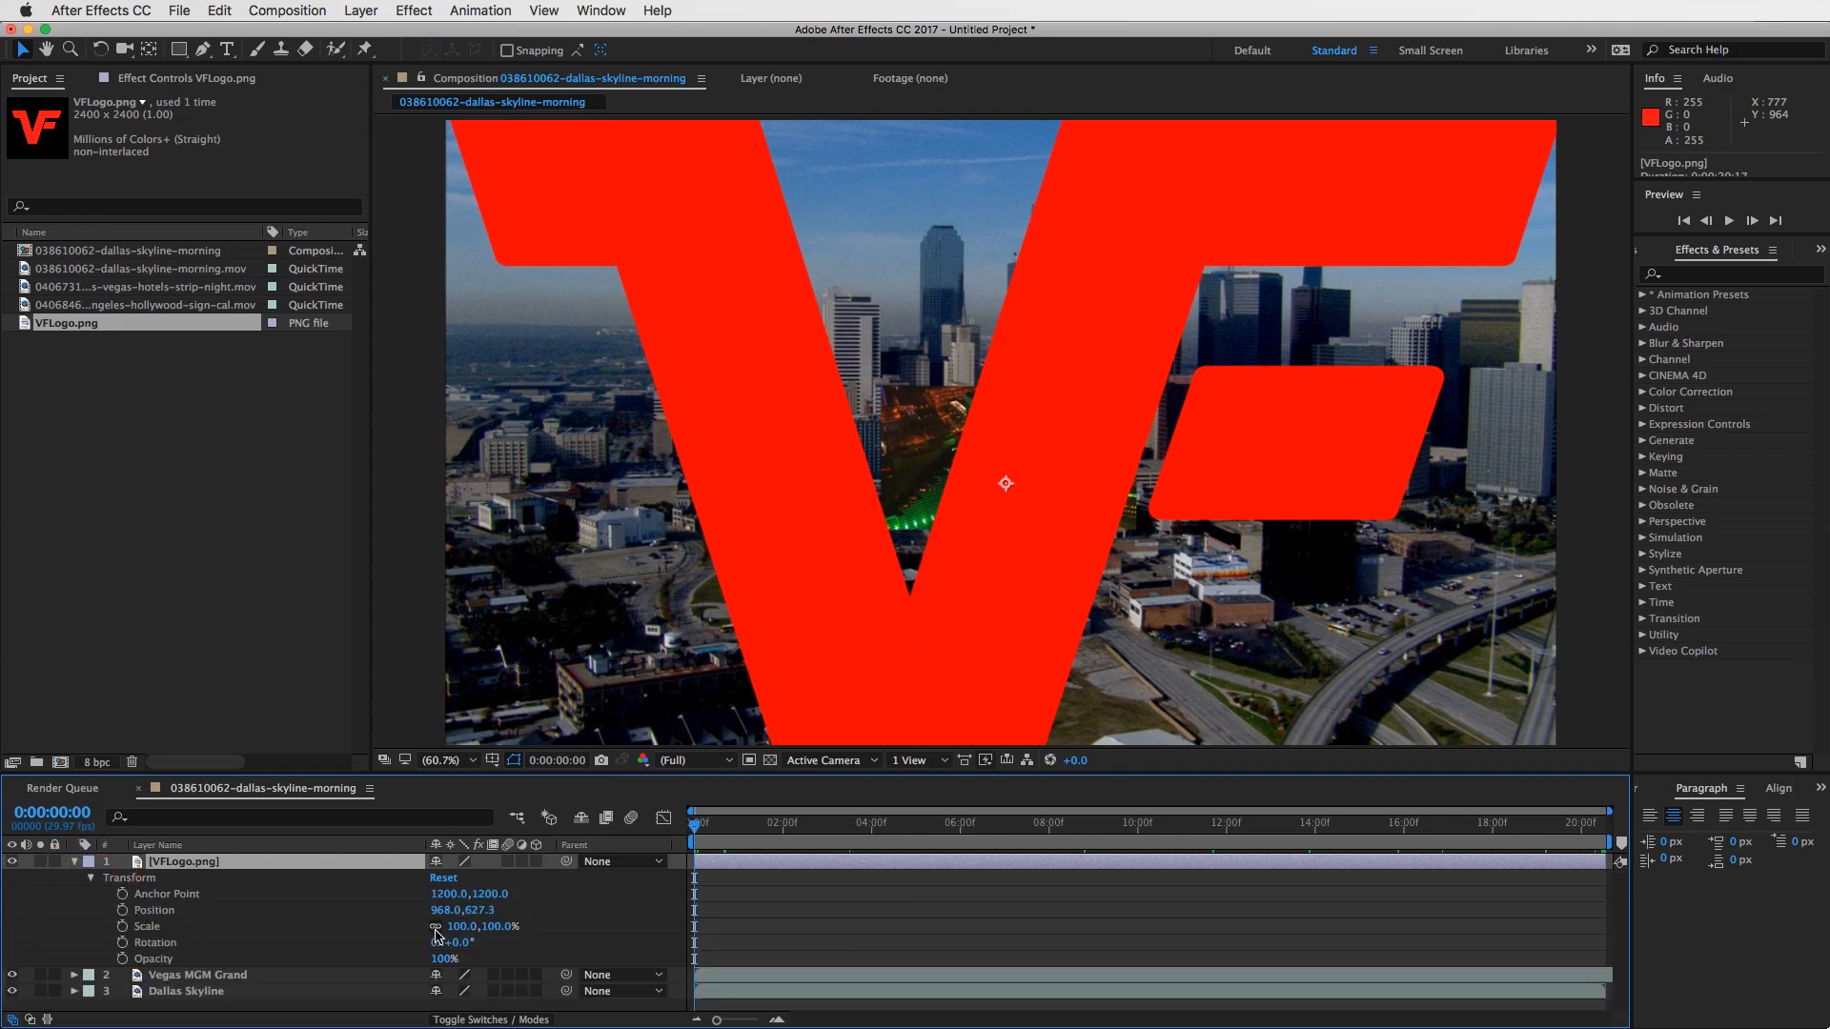
pyautogui.moveTo(466, 931); pyautogui.dragTo(375, 921)
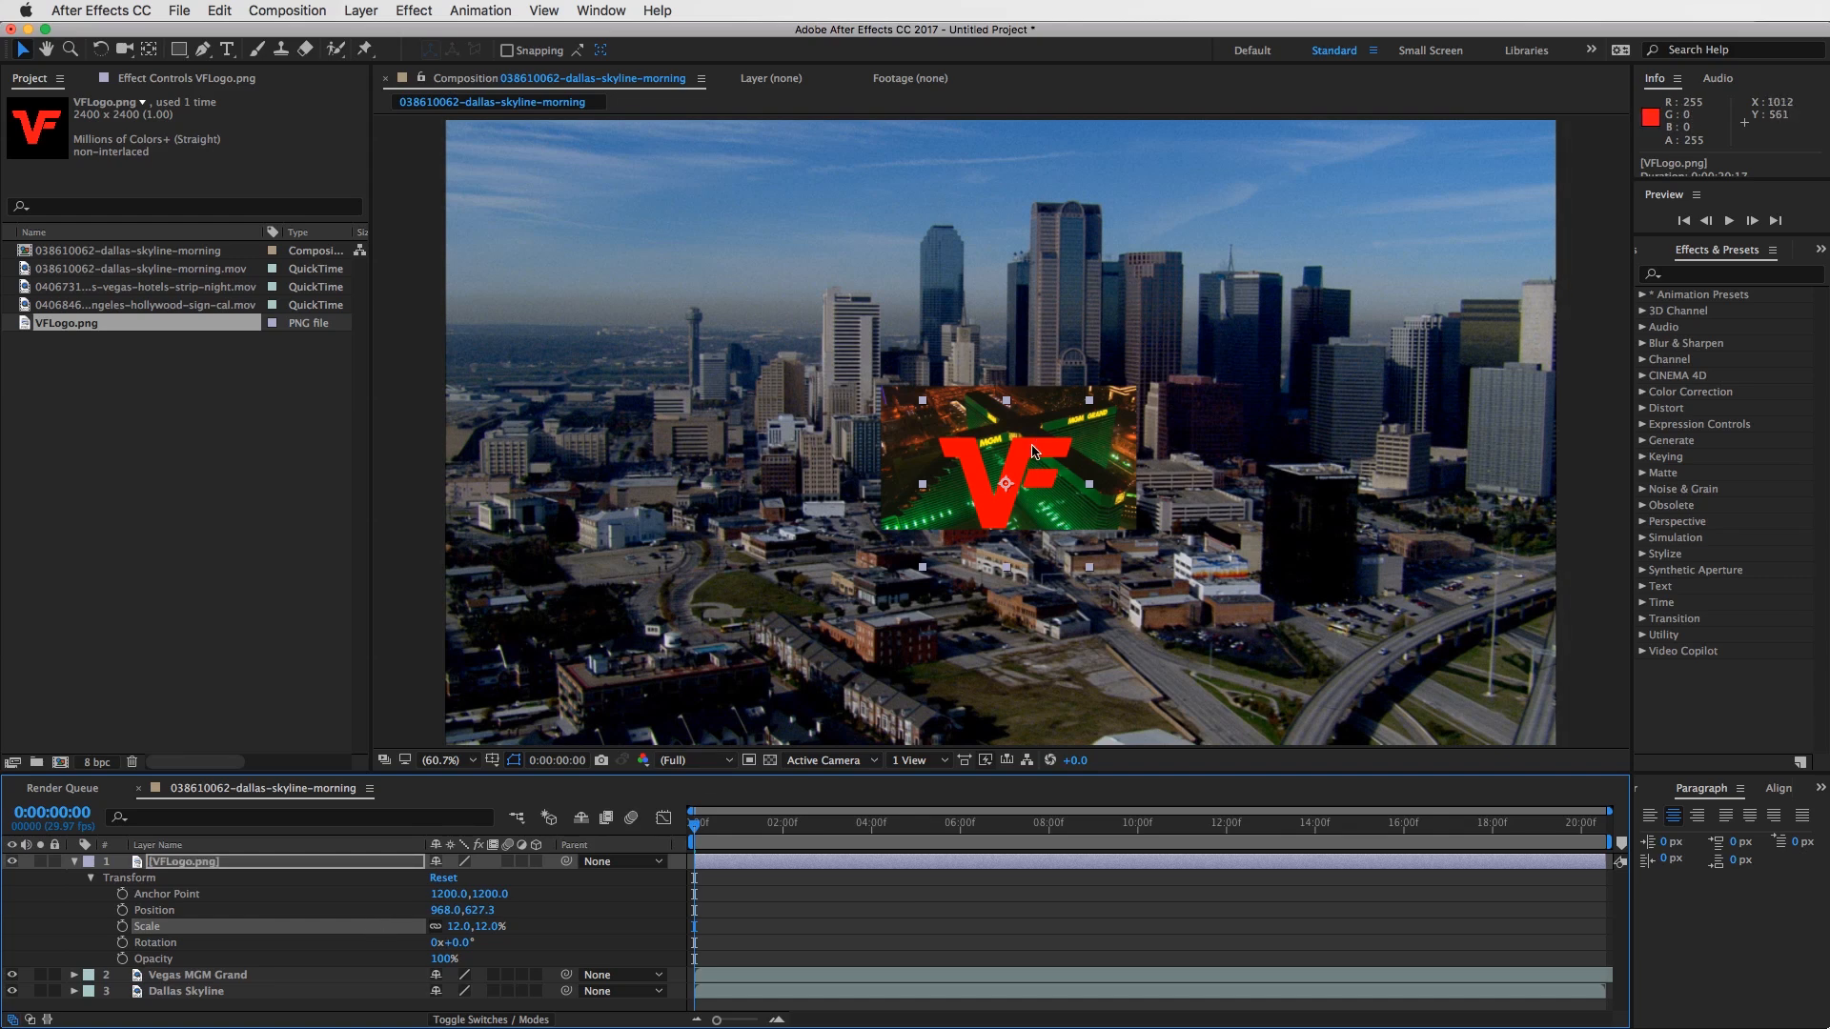
pyautogui.moveTo(1020, 455); pyautogui.dragTo(1492, 654)
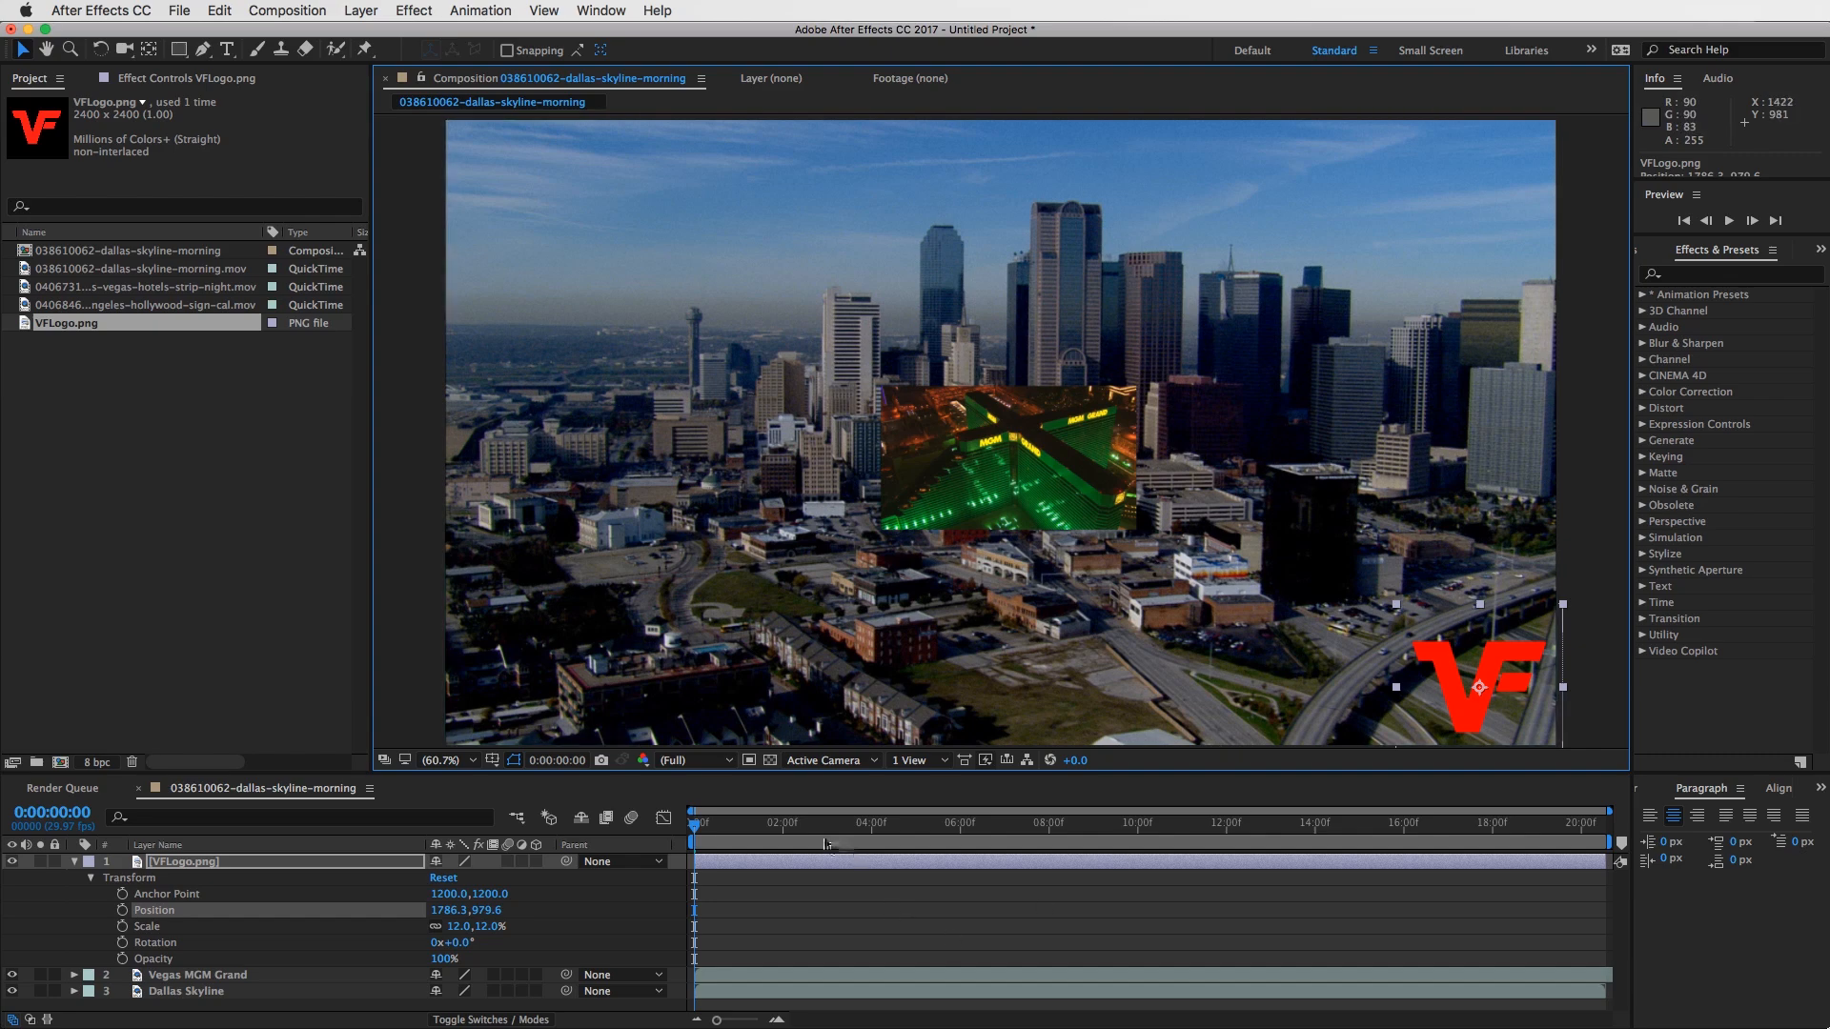
# - Preview the small corner logo over the moving footage, stopping the playhead at 0:00:11:07
pyautogui.moveTo(813, 826); pyautogui.dragTo(1079, 825)
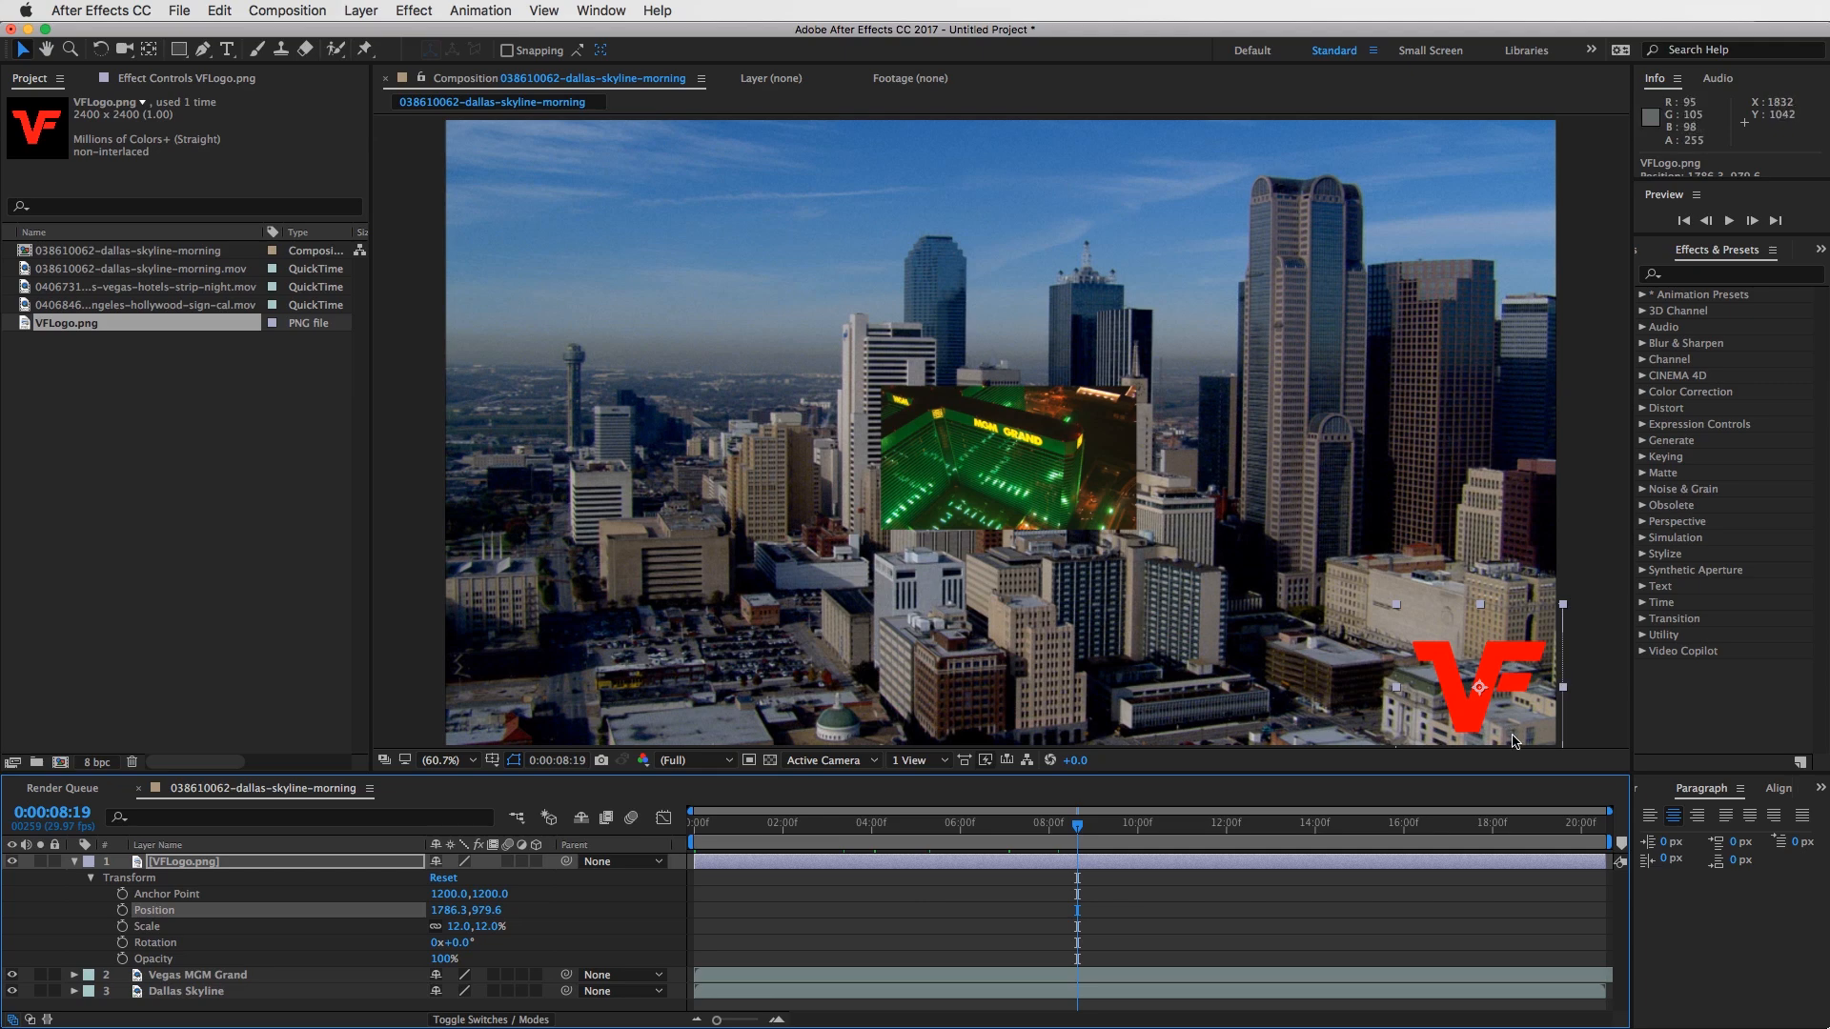
pyautogui.click(1134, 827)
pyautogui.press('space')
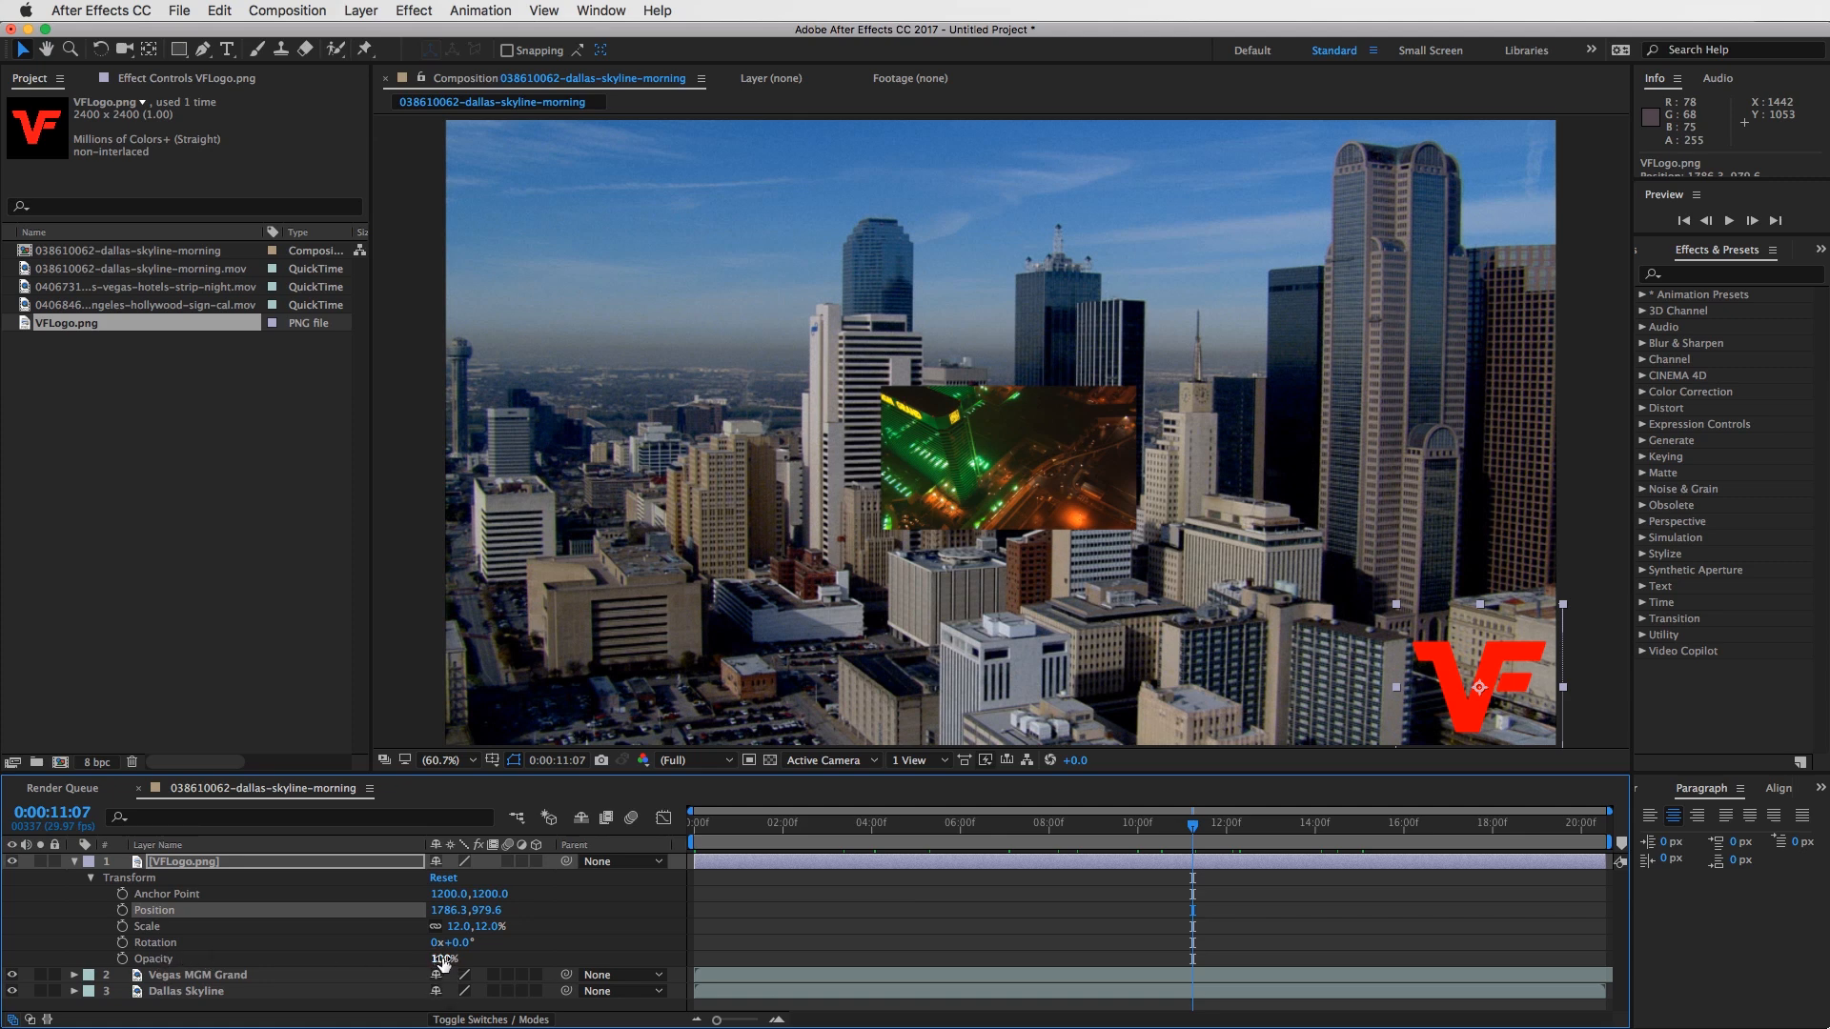
# - Lower the VFLogo.png layer's opacity to 45%
pyautogui.moveTo(444, 963); pyautogui.dragTo(412, 960)
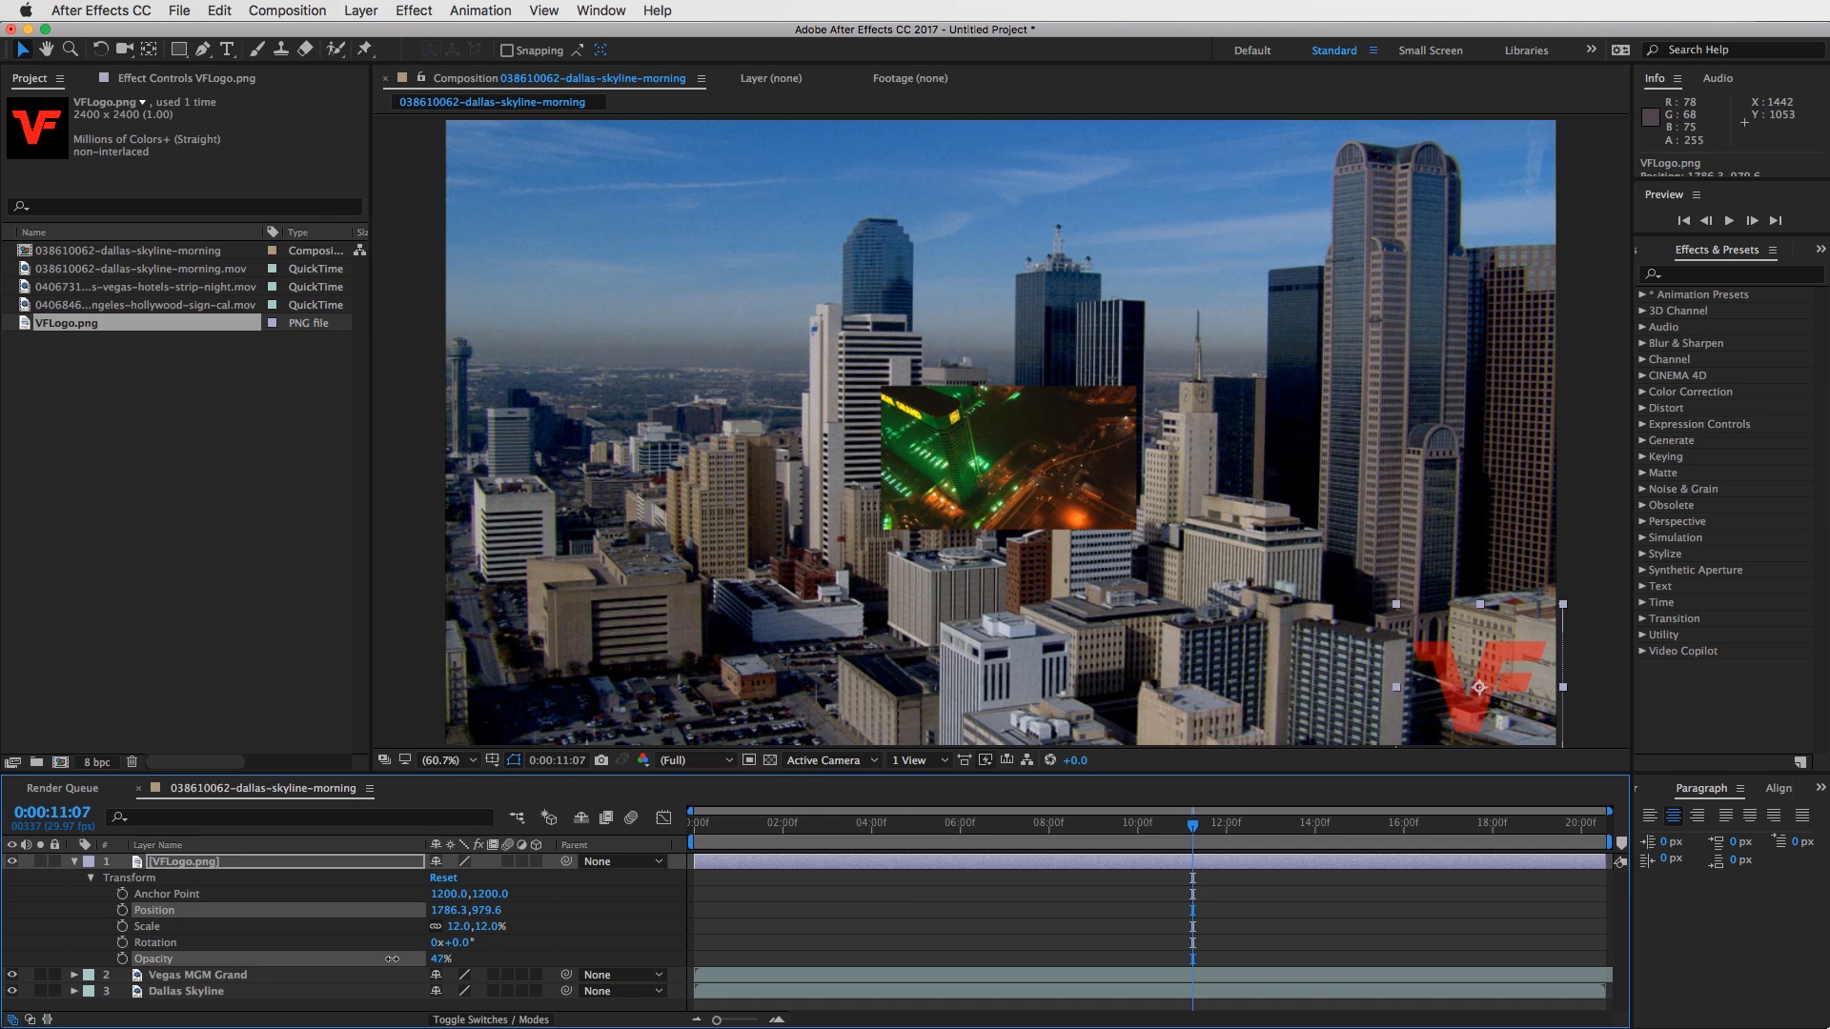
pyautogui.moveTo(386, 956); pyautogui.dragTo(387, 956)
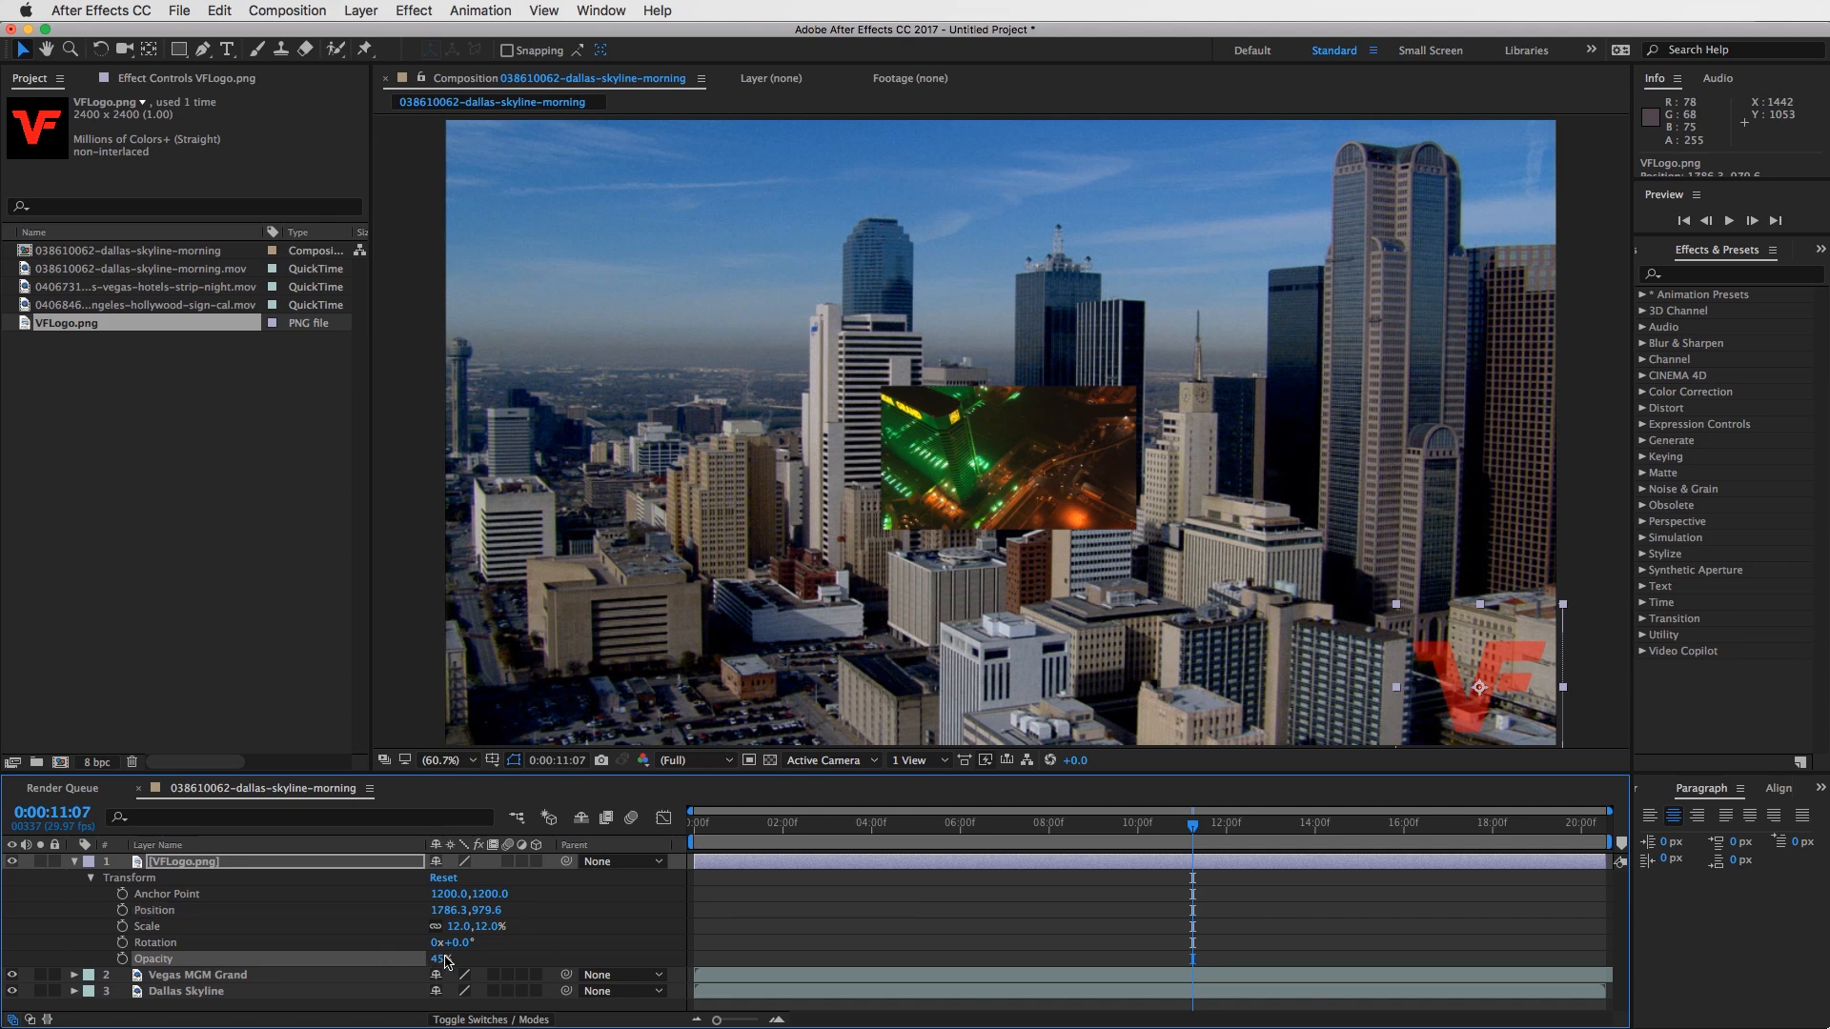
pyautogui.click(445, 959)
# - Scrub the semi-transparent logo to about 0:00:15:20, return to 0:00:00:00 and collapse the logo layer's properties
pyautogui.moveTo(1200, 825); pyautogui.dragTo(1389, 824)
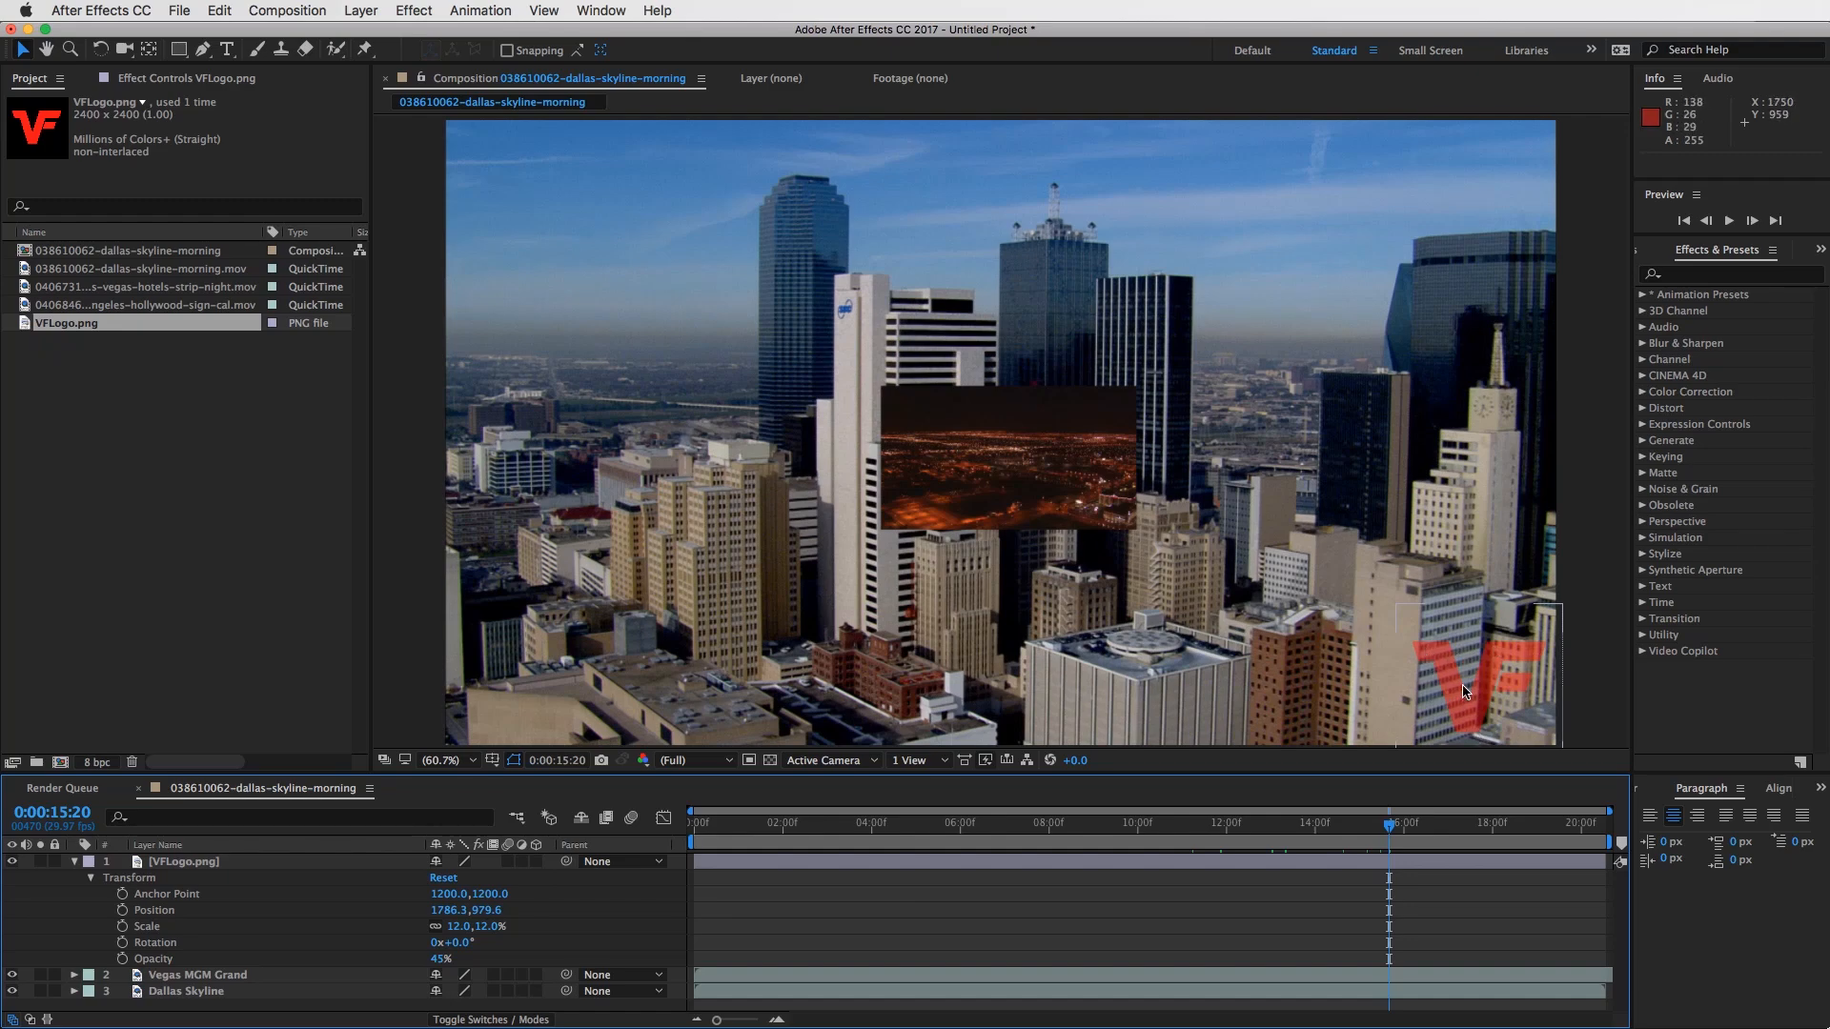
pyautogui.click(1388, 825)
pyautogui.moveTo(1330, 827); pyautogui.dragTo(694, 825)
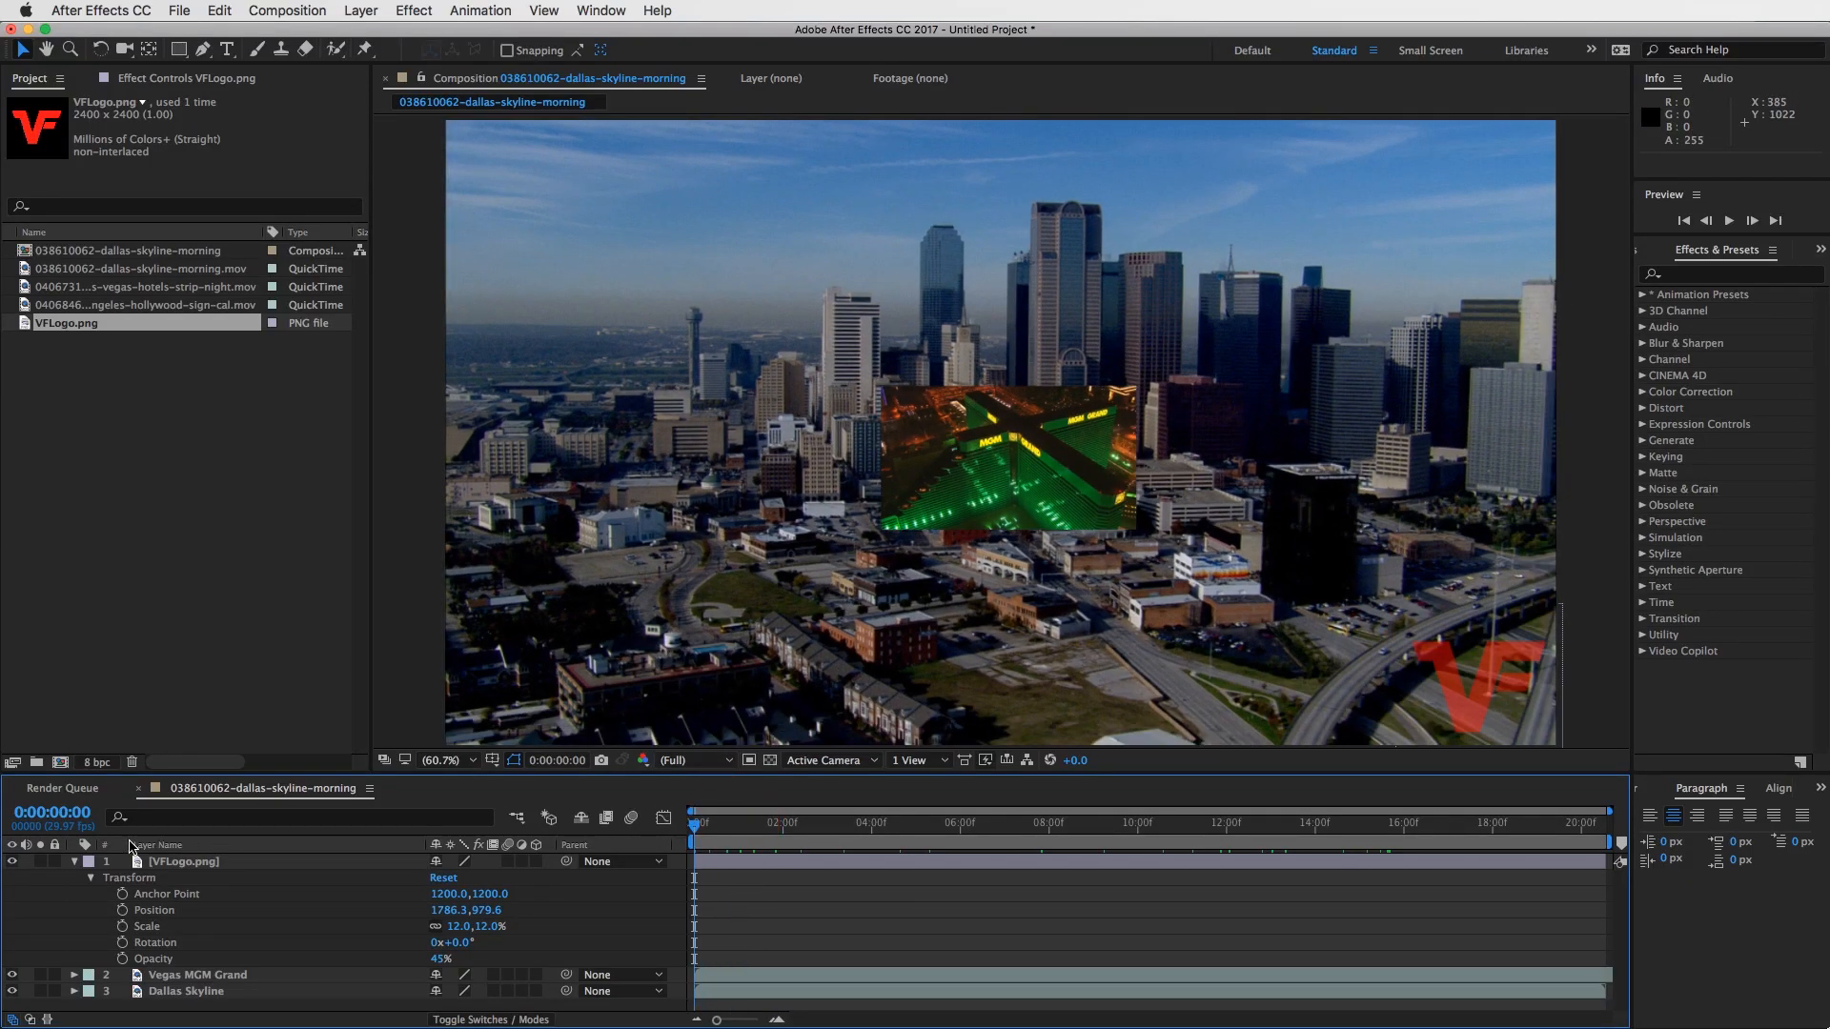
pyautogui.click(75, 862)
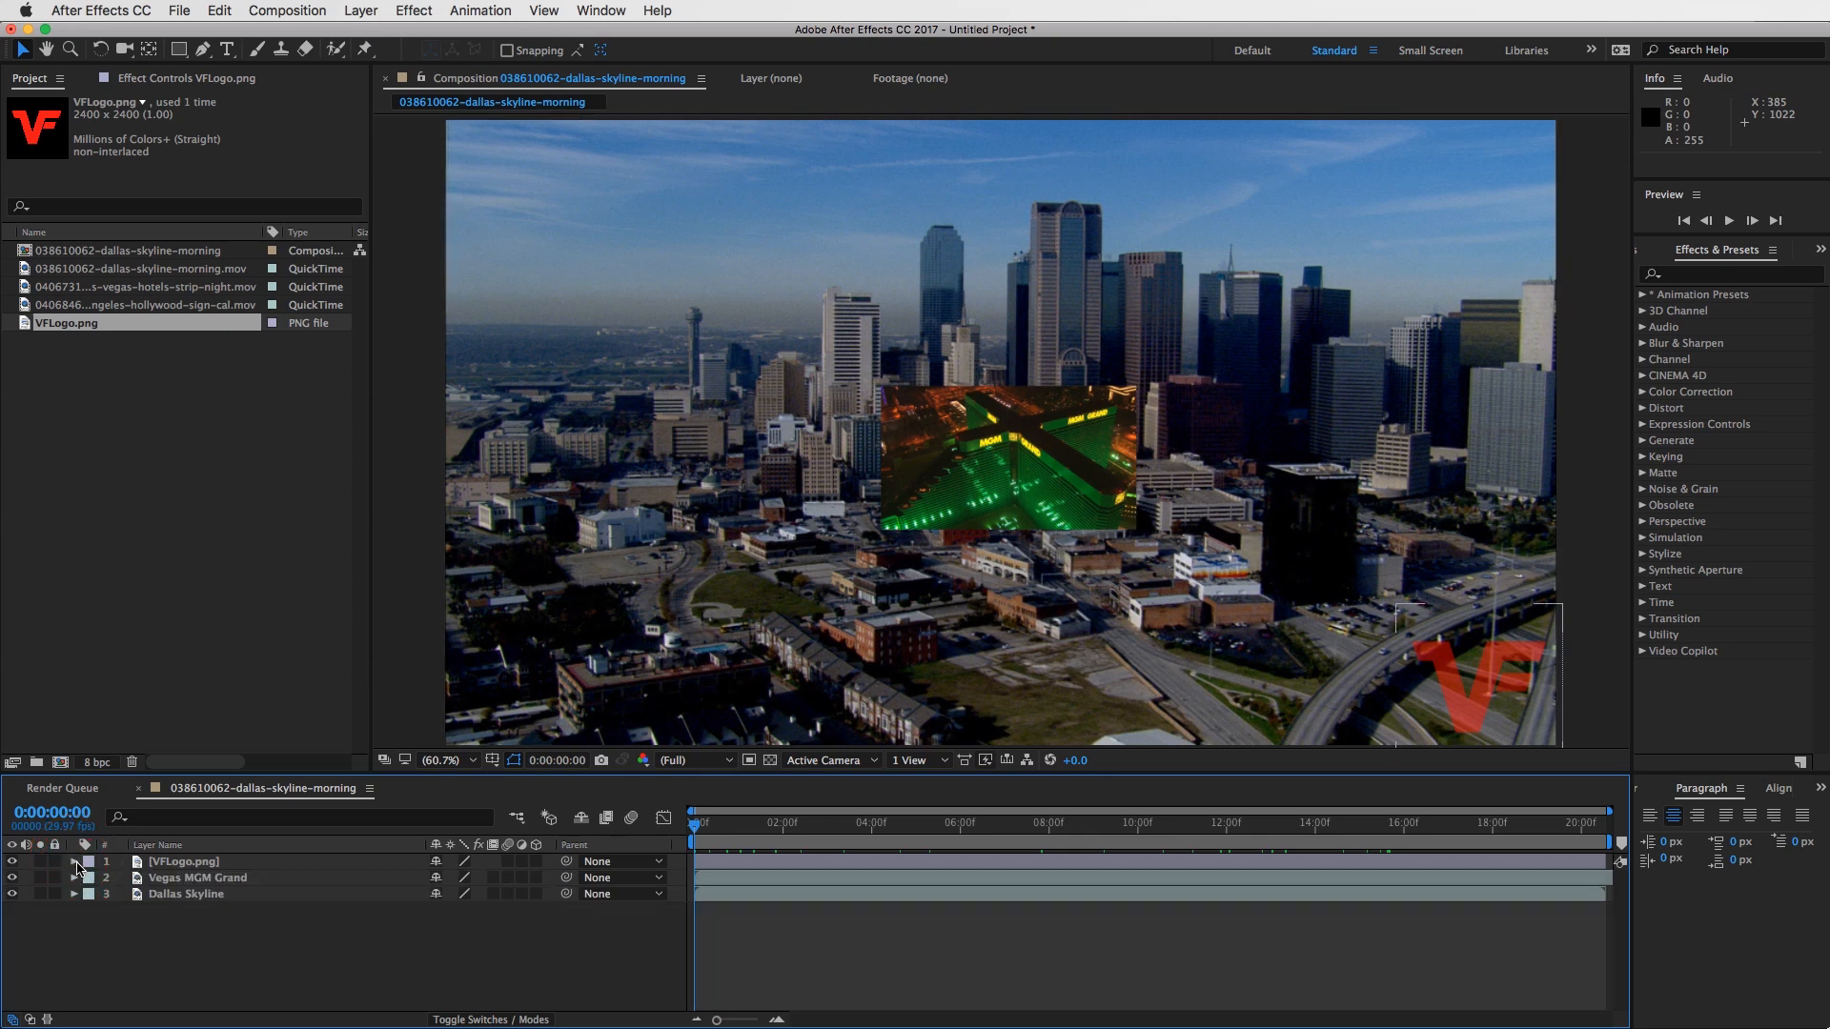
# - Solo the Vegas MGM Grand layer, add the VFLogo.png layer to the solo, and turn both solos off
pyautogui.click(140, 879)
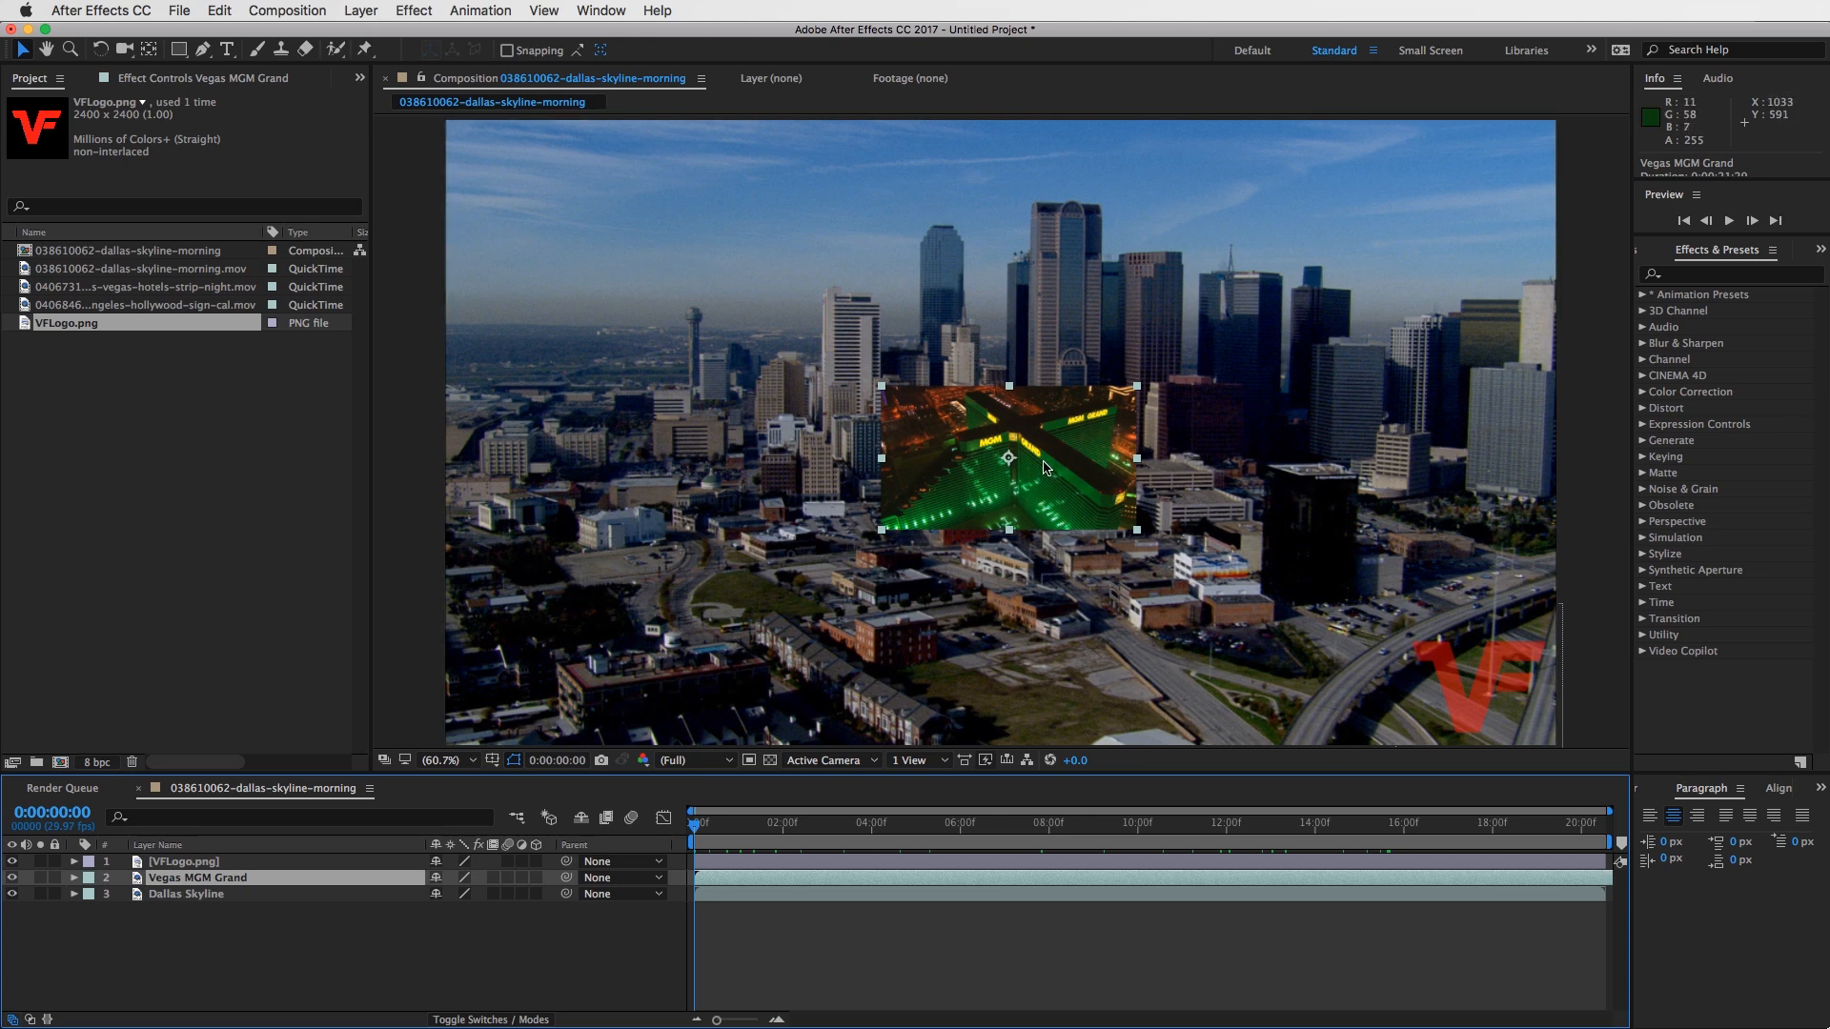
pyautogui.click(40, 878)
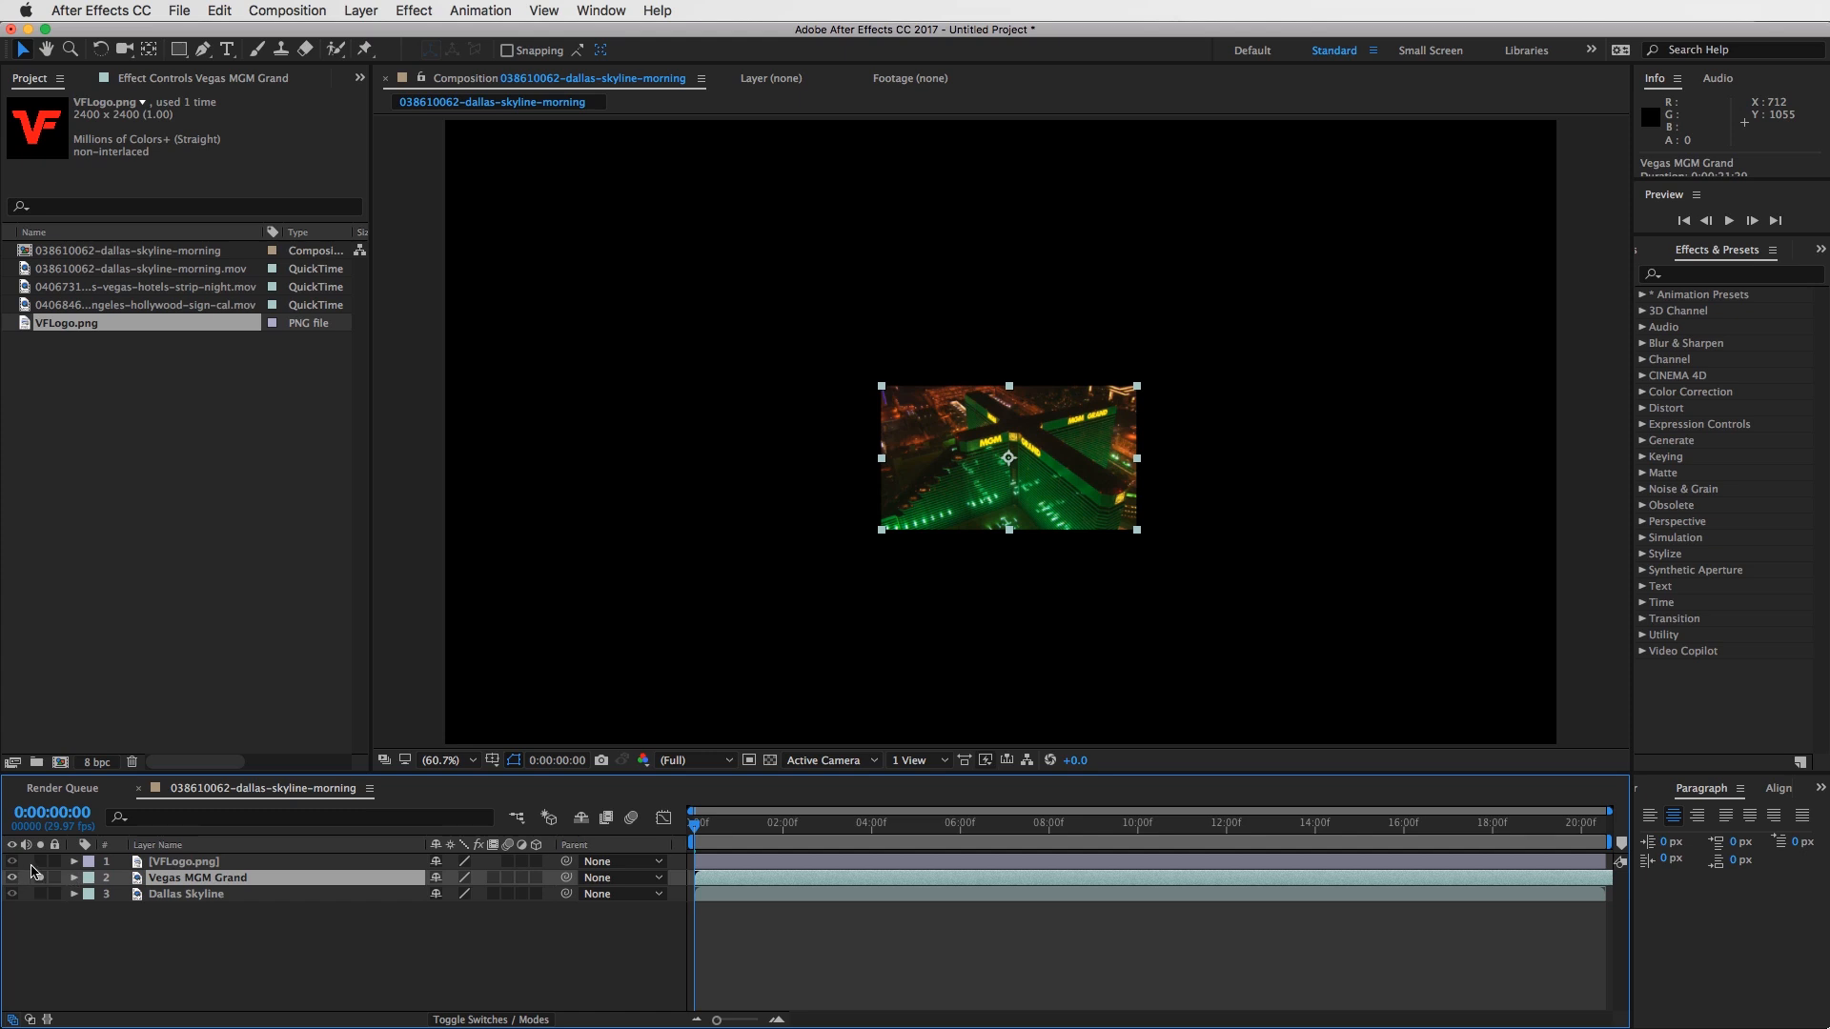
pyautogui.click(39, 860)
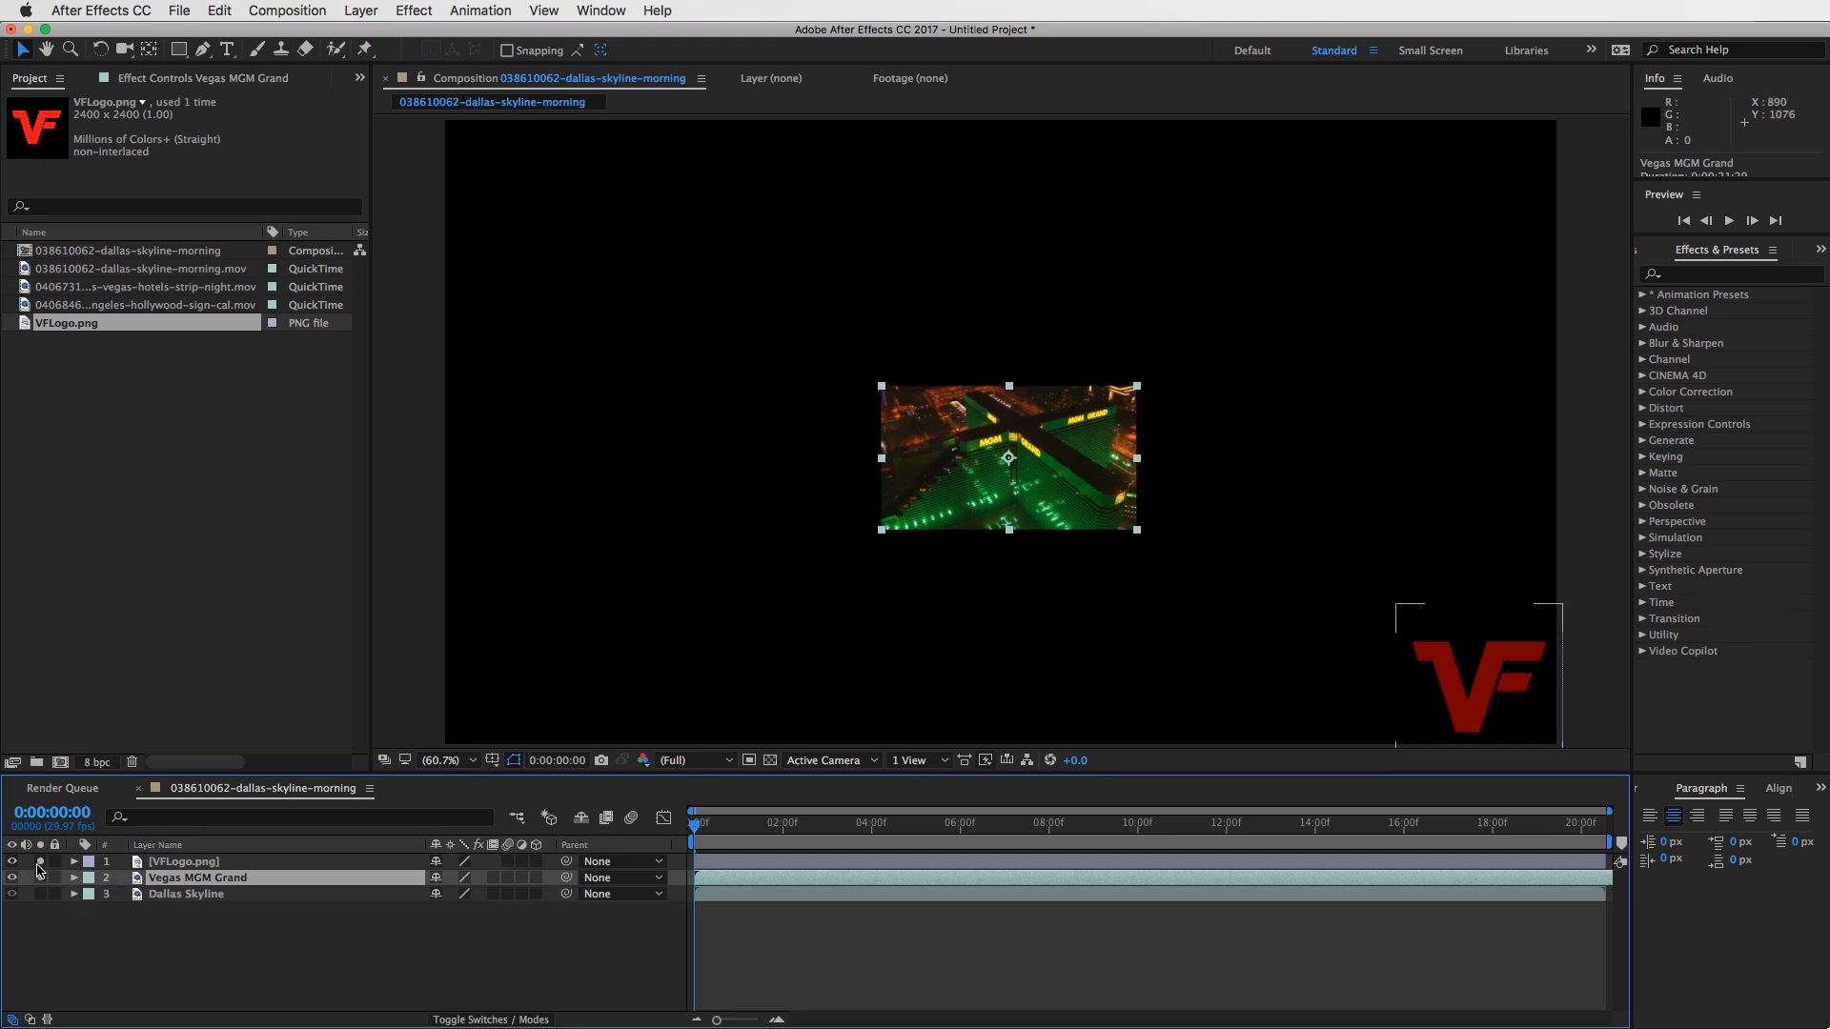
pyautogui.click(39, 861)
pyautogui.click(39, 877)
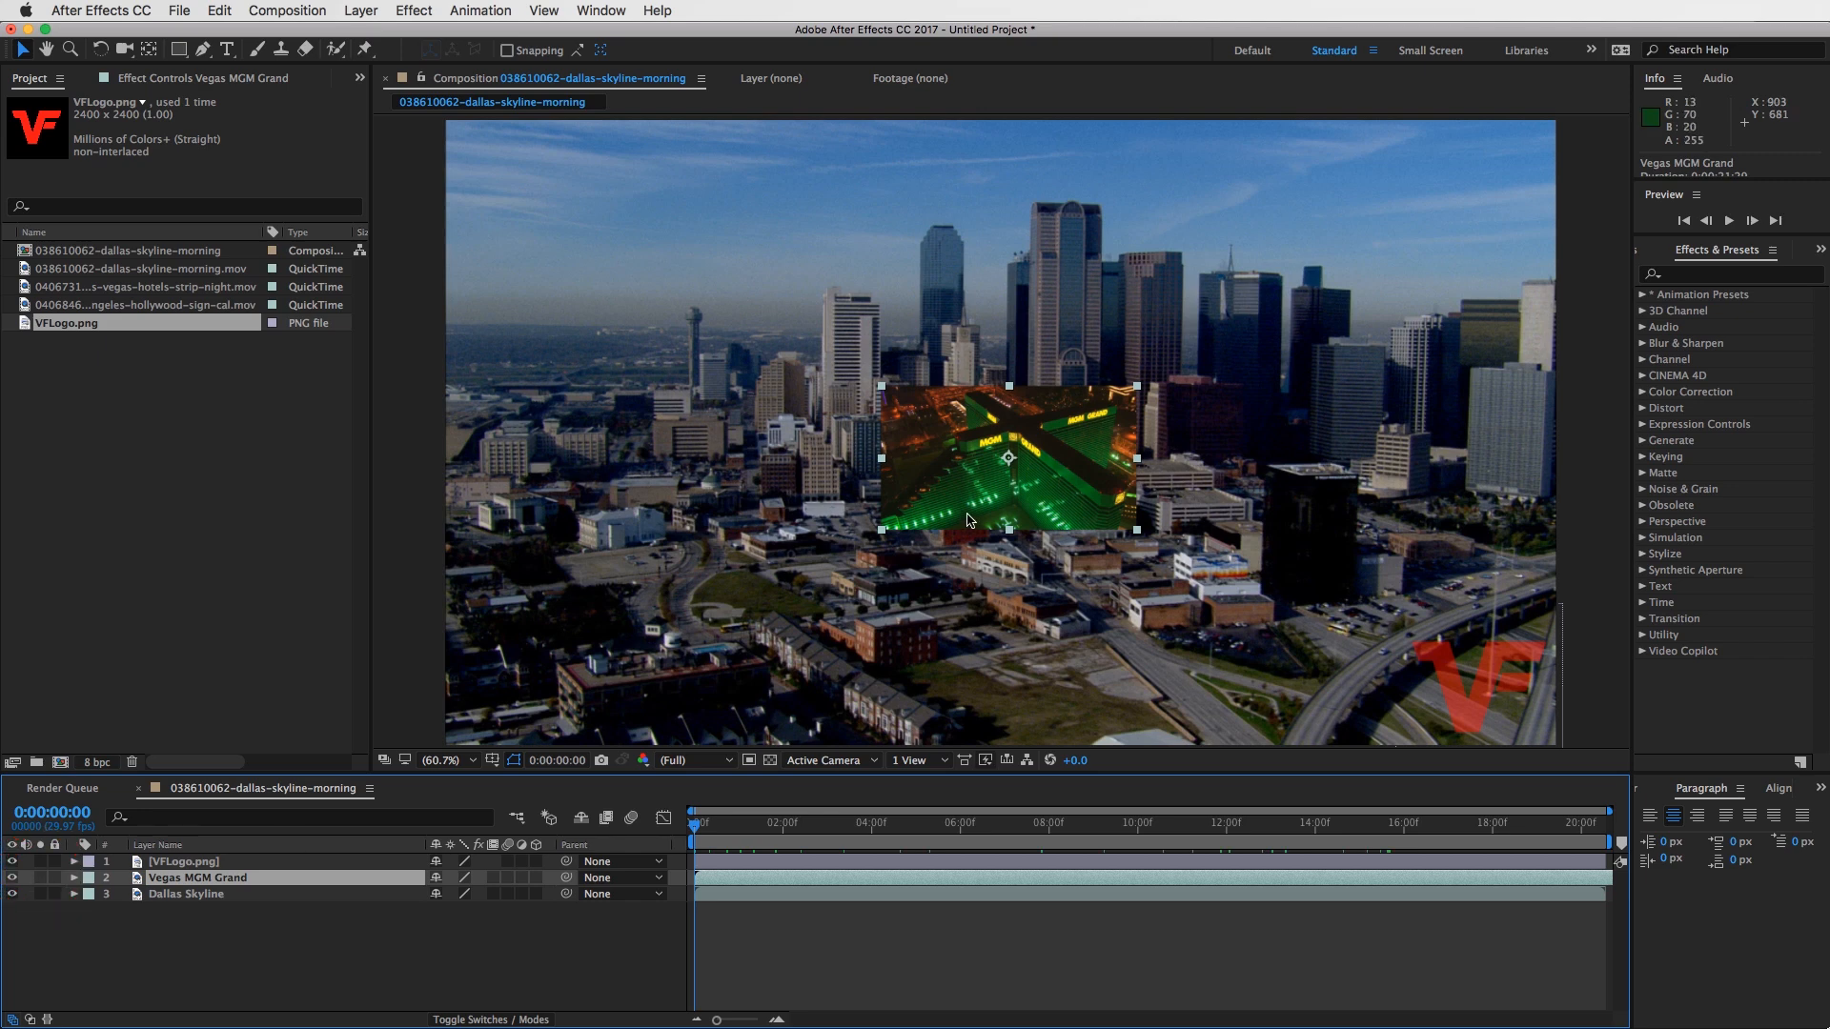
# - Hide the VFLogo.png, Vegas MGM Grand and Dallas Skyline layers one by one and show them all again
pyautogui.click(215, 863)
pyautogui.click(215, 878)
pyautogui.click(11, 862)
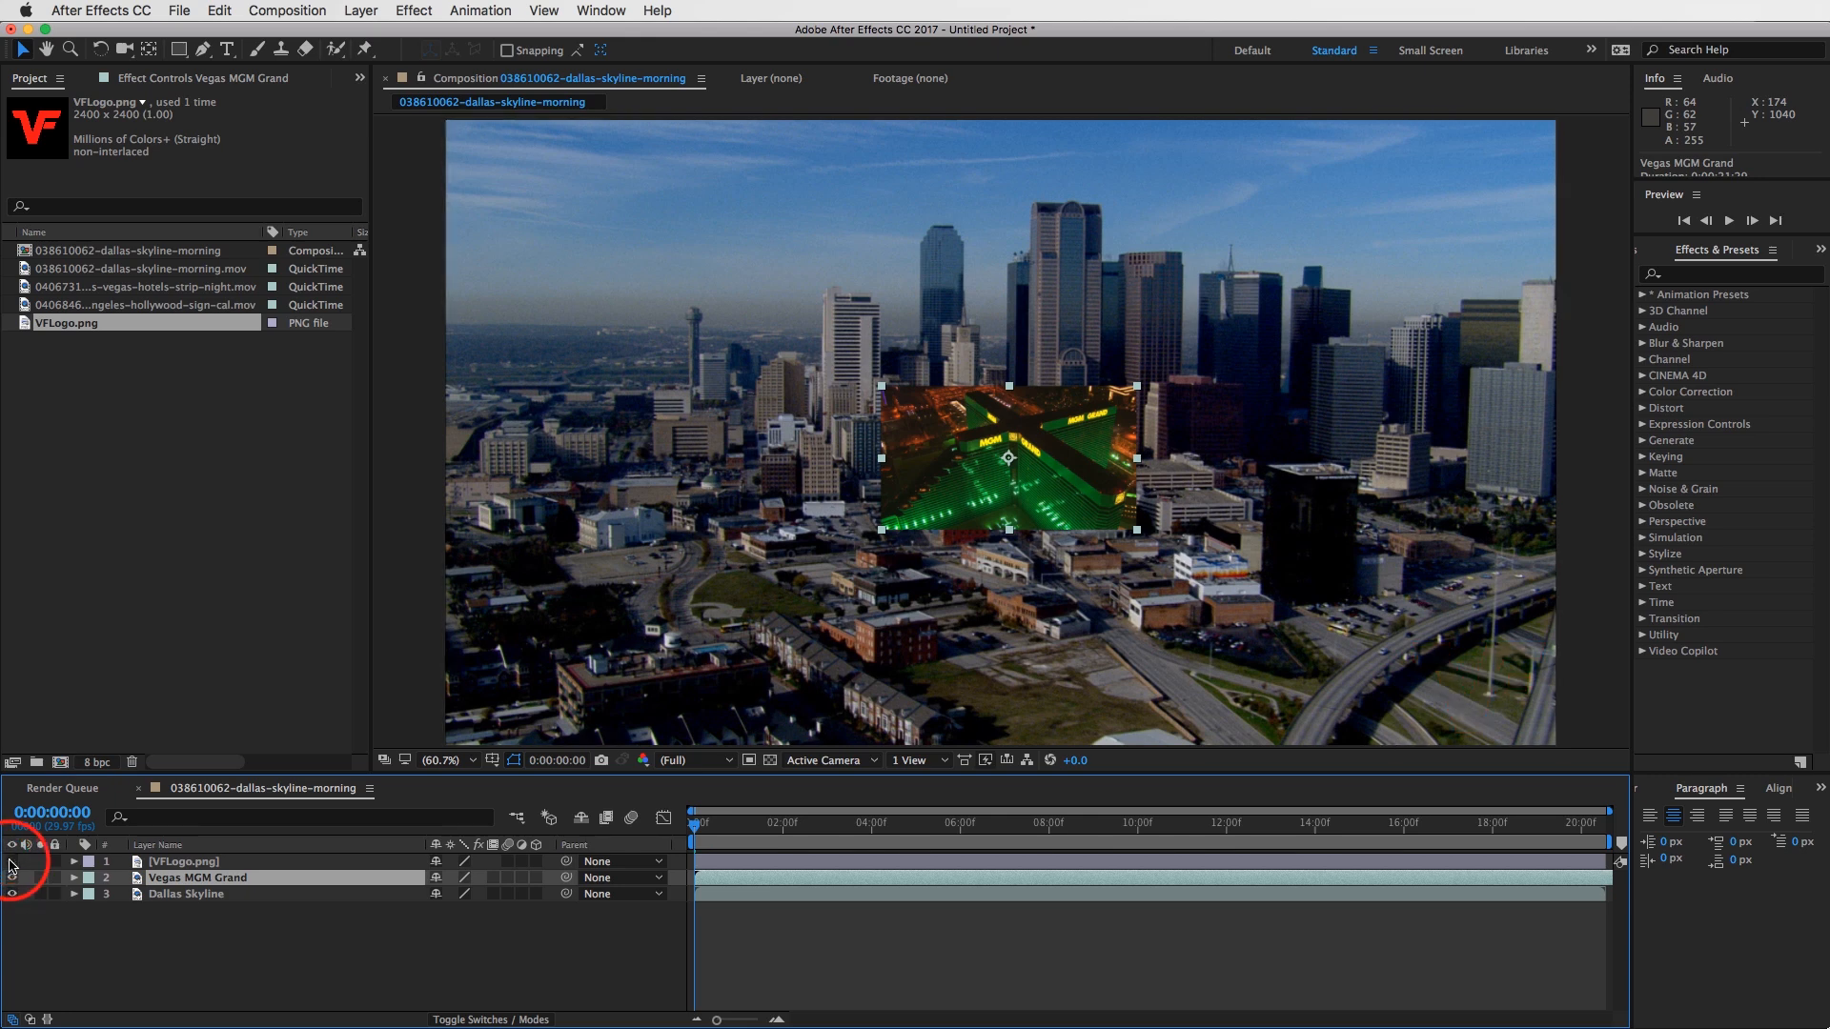
pyautogui.click(11, 878)
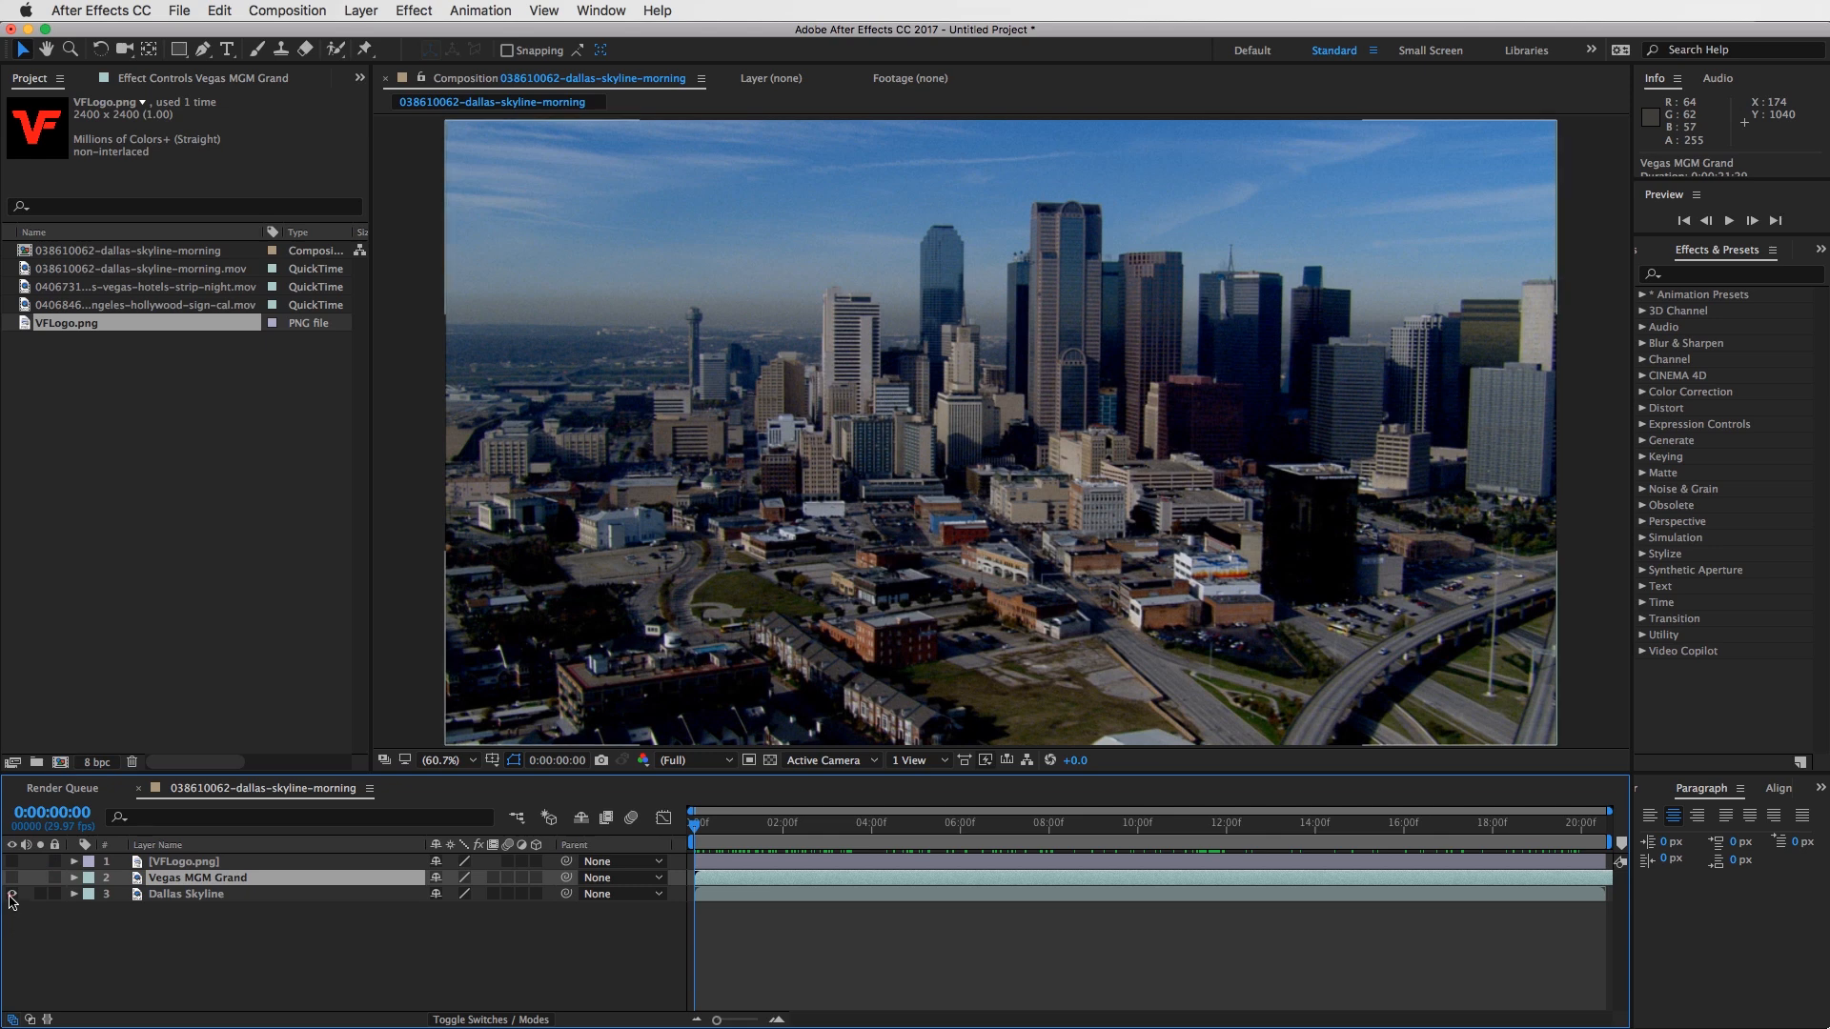
pyautogui.click(11, 894)
pyautogui.click(12, 894)
pyautogui.click(12, 878)
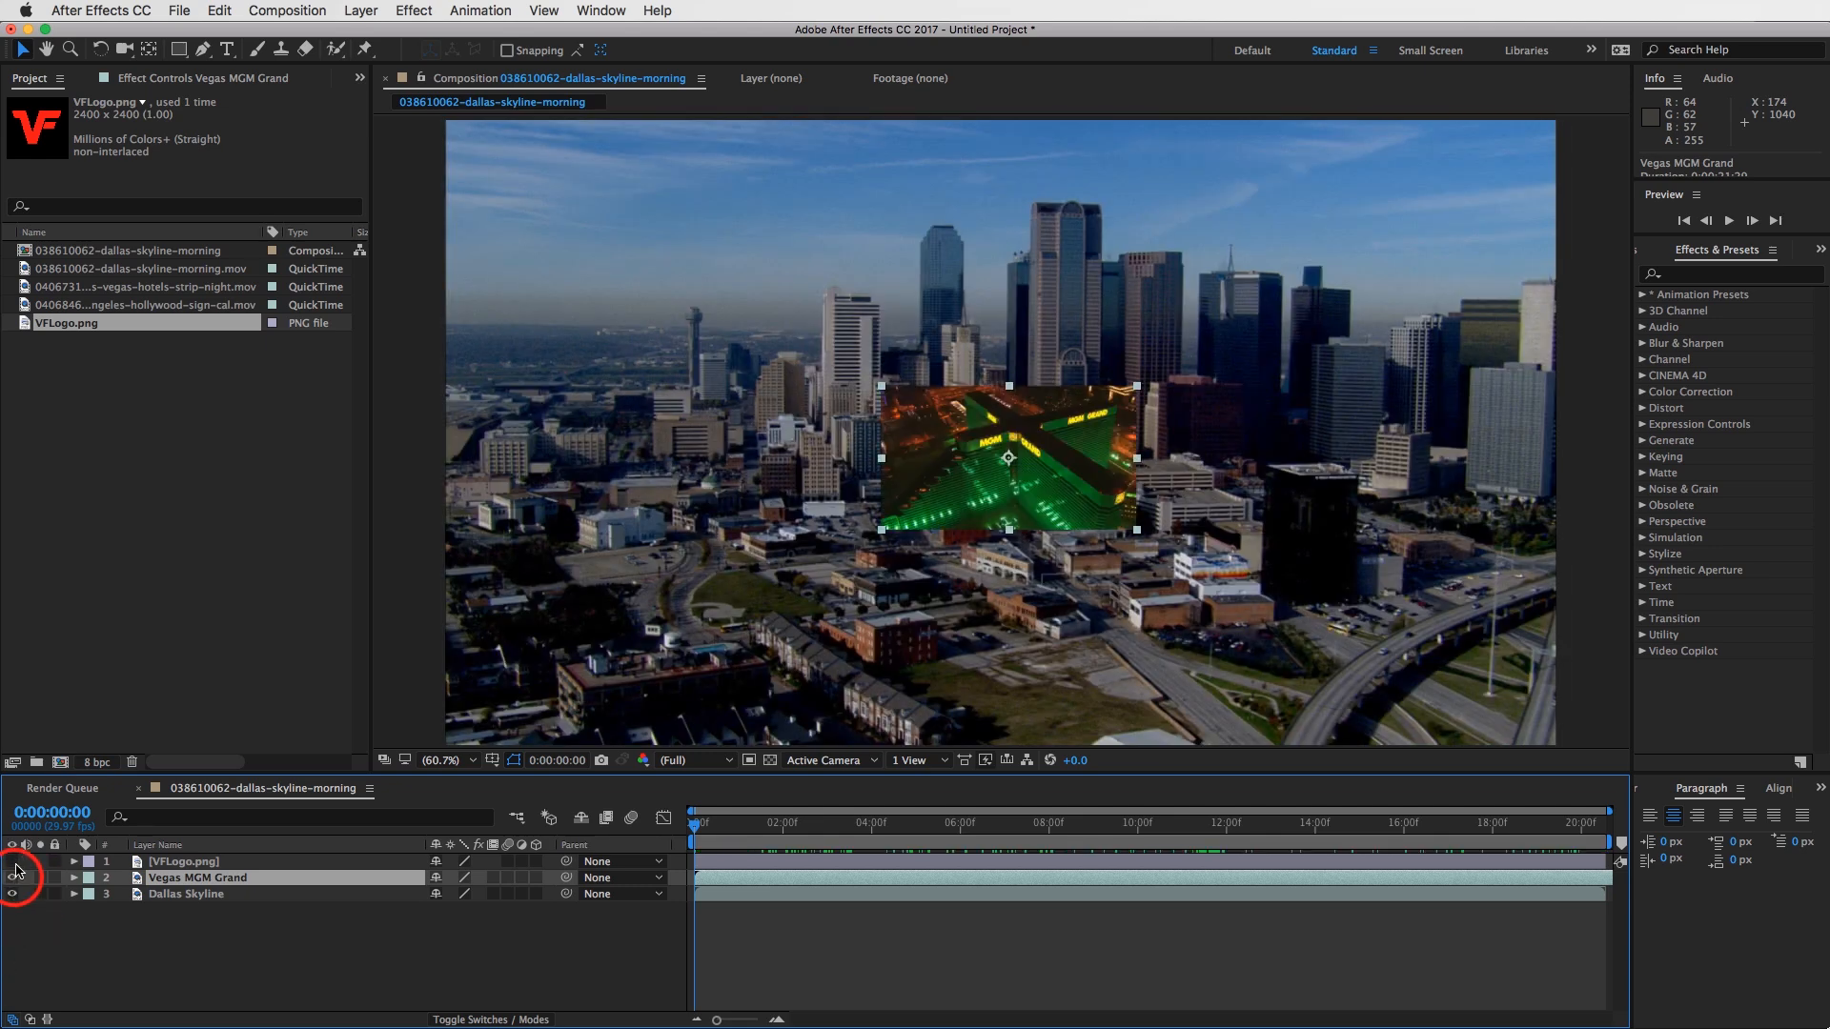
pyautogui.click(11, 862)
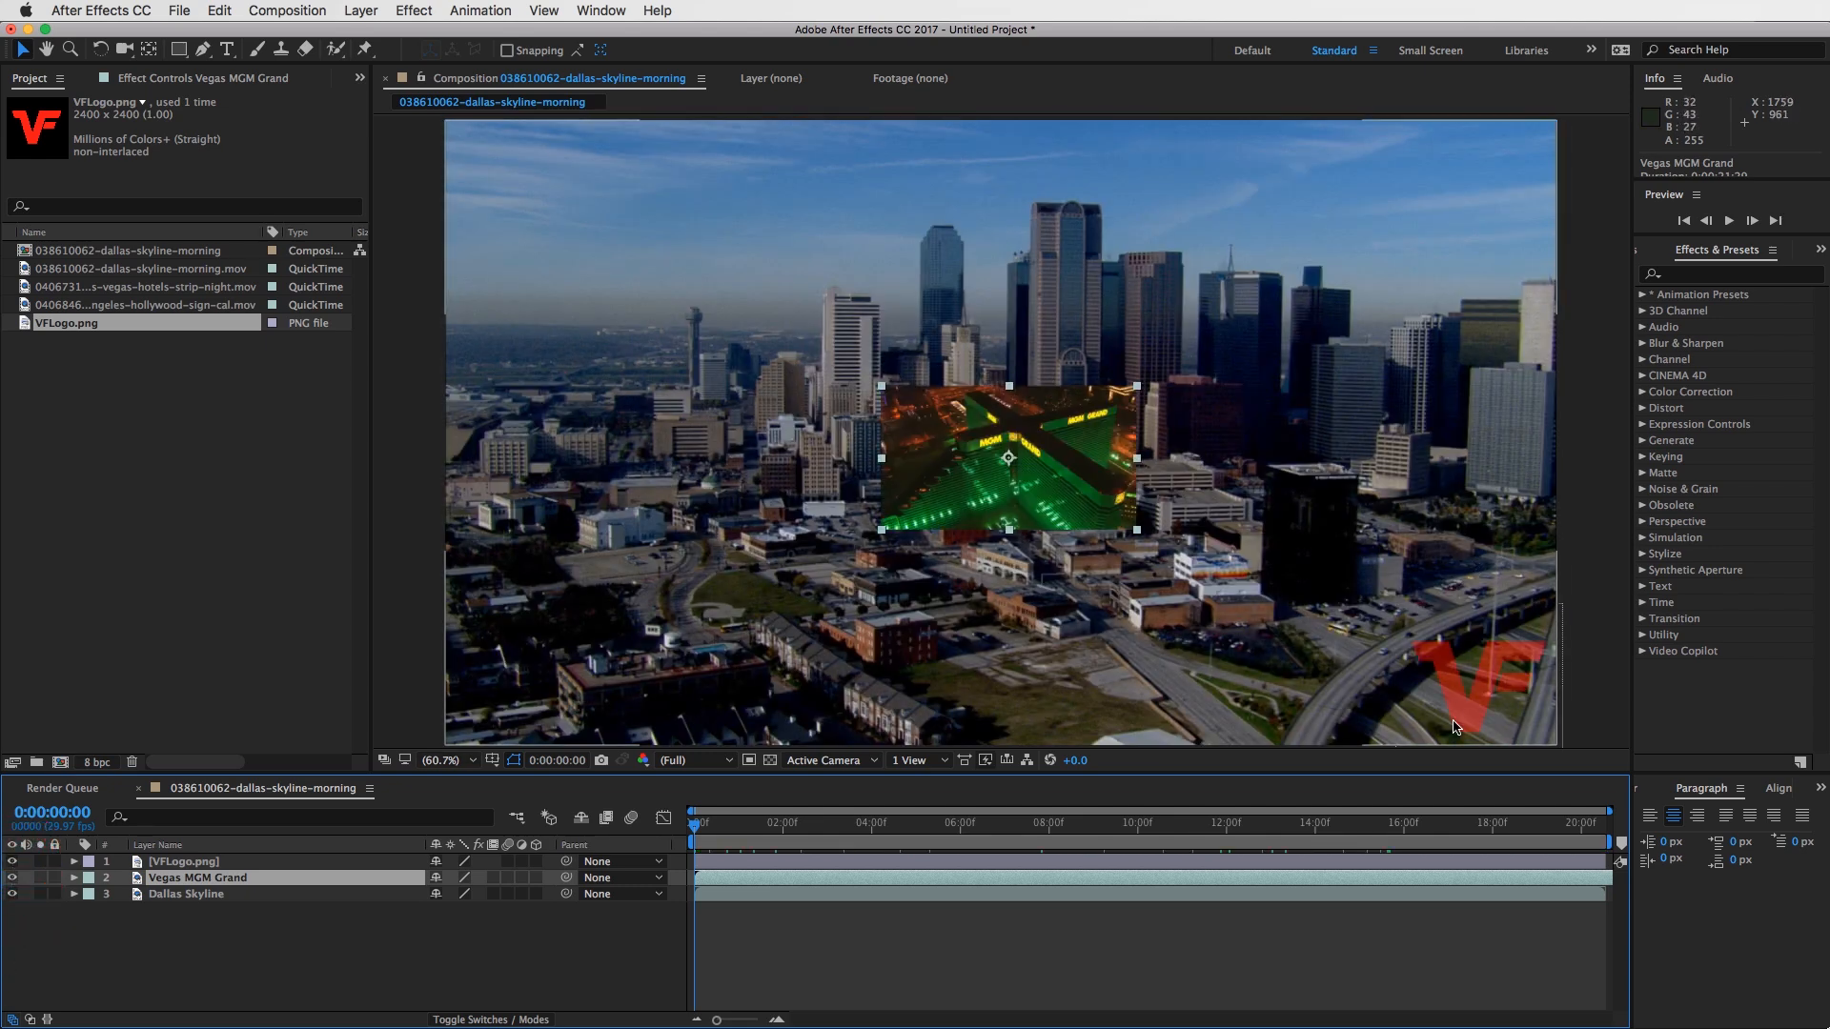
# - Lock the Vegas MGM Grand layer and try to select it in the timeline
pyautogui.click(55, 877)
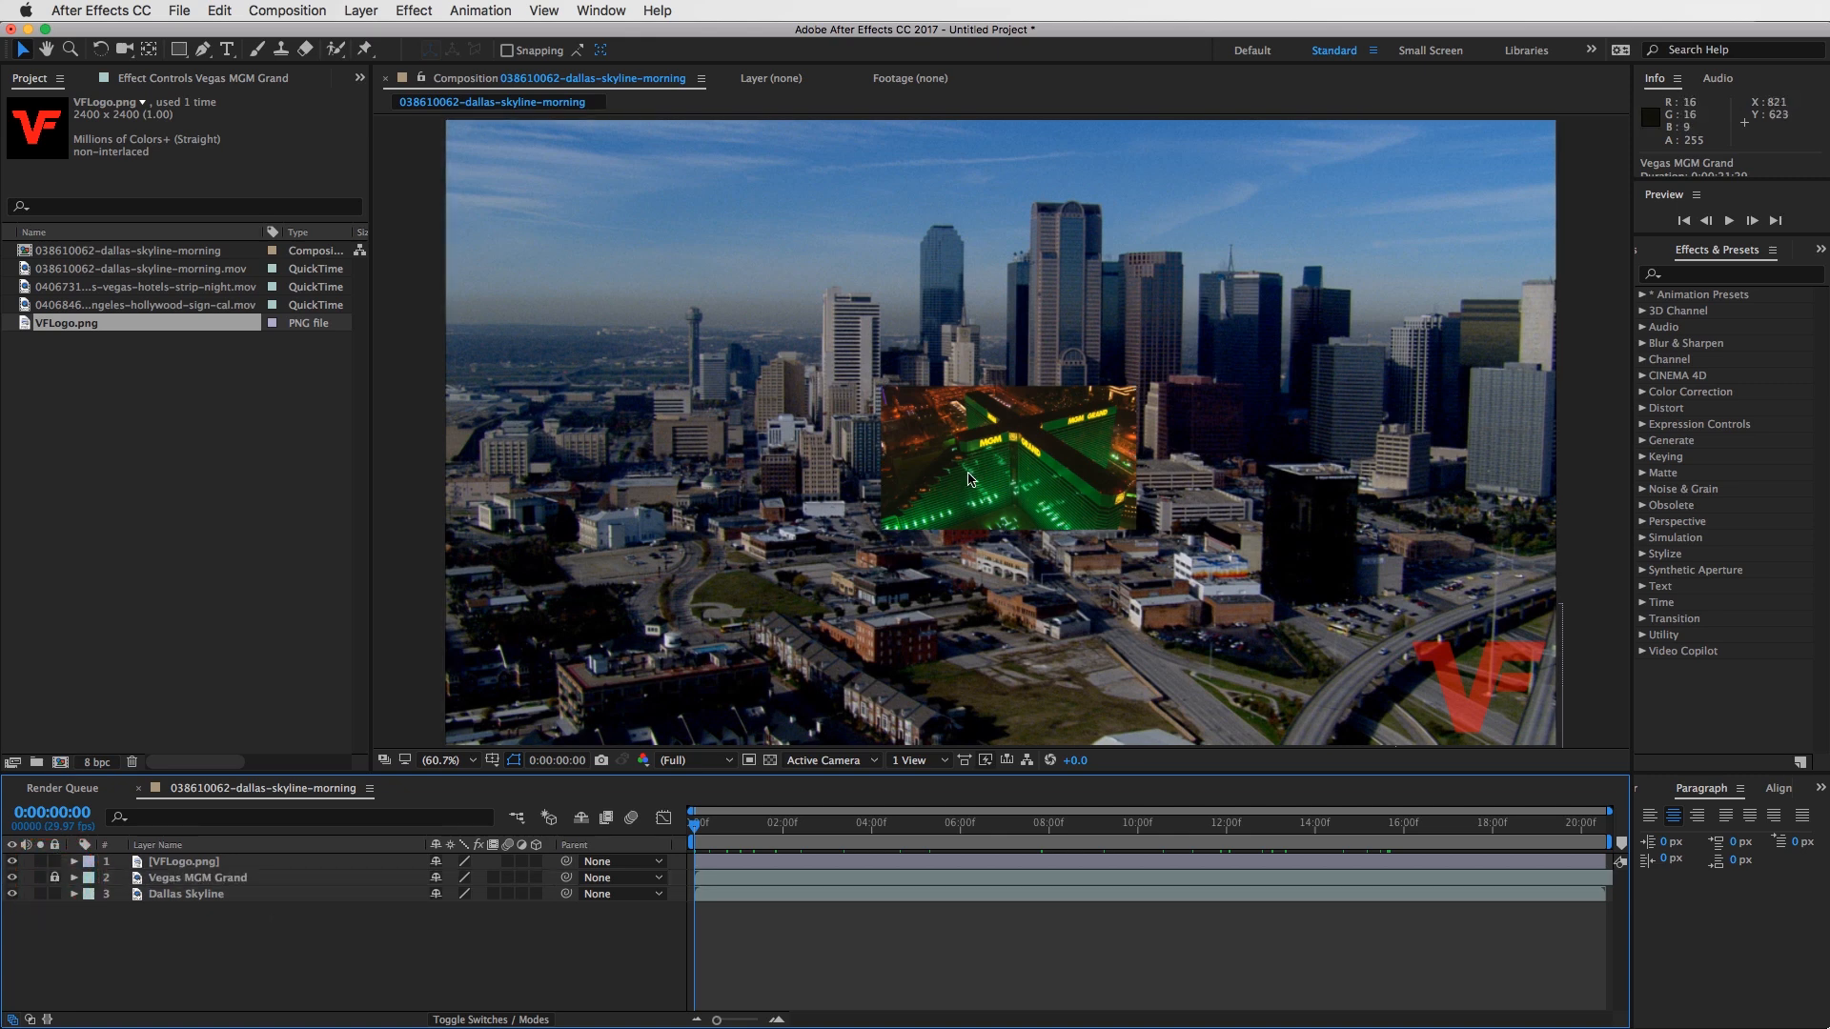
pyautogui.click(238, 884)
pyautogui.click(235, 882)
pyautogui.click(231, 884)
pyautogui.click(215, 884)
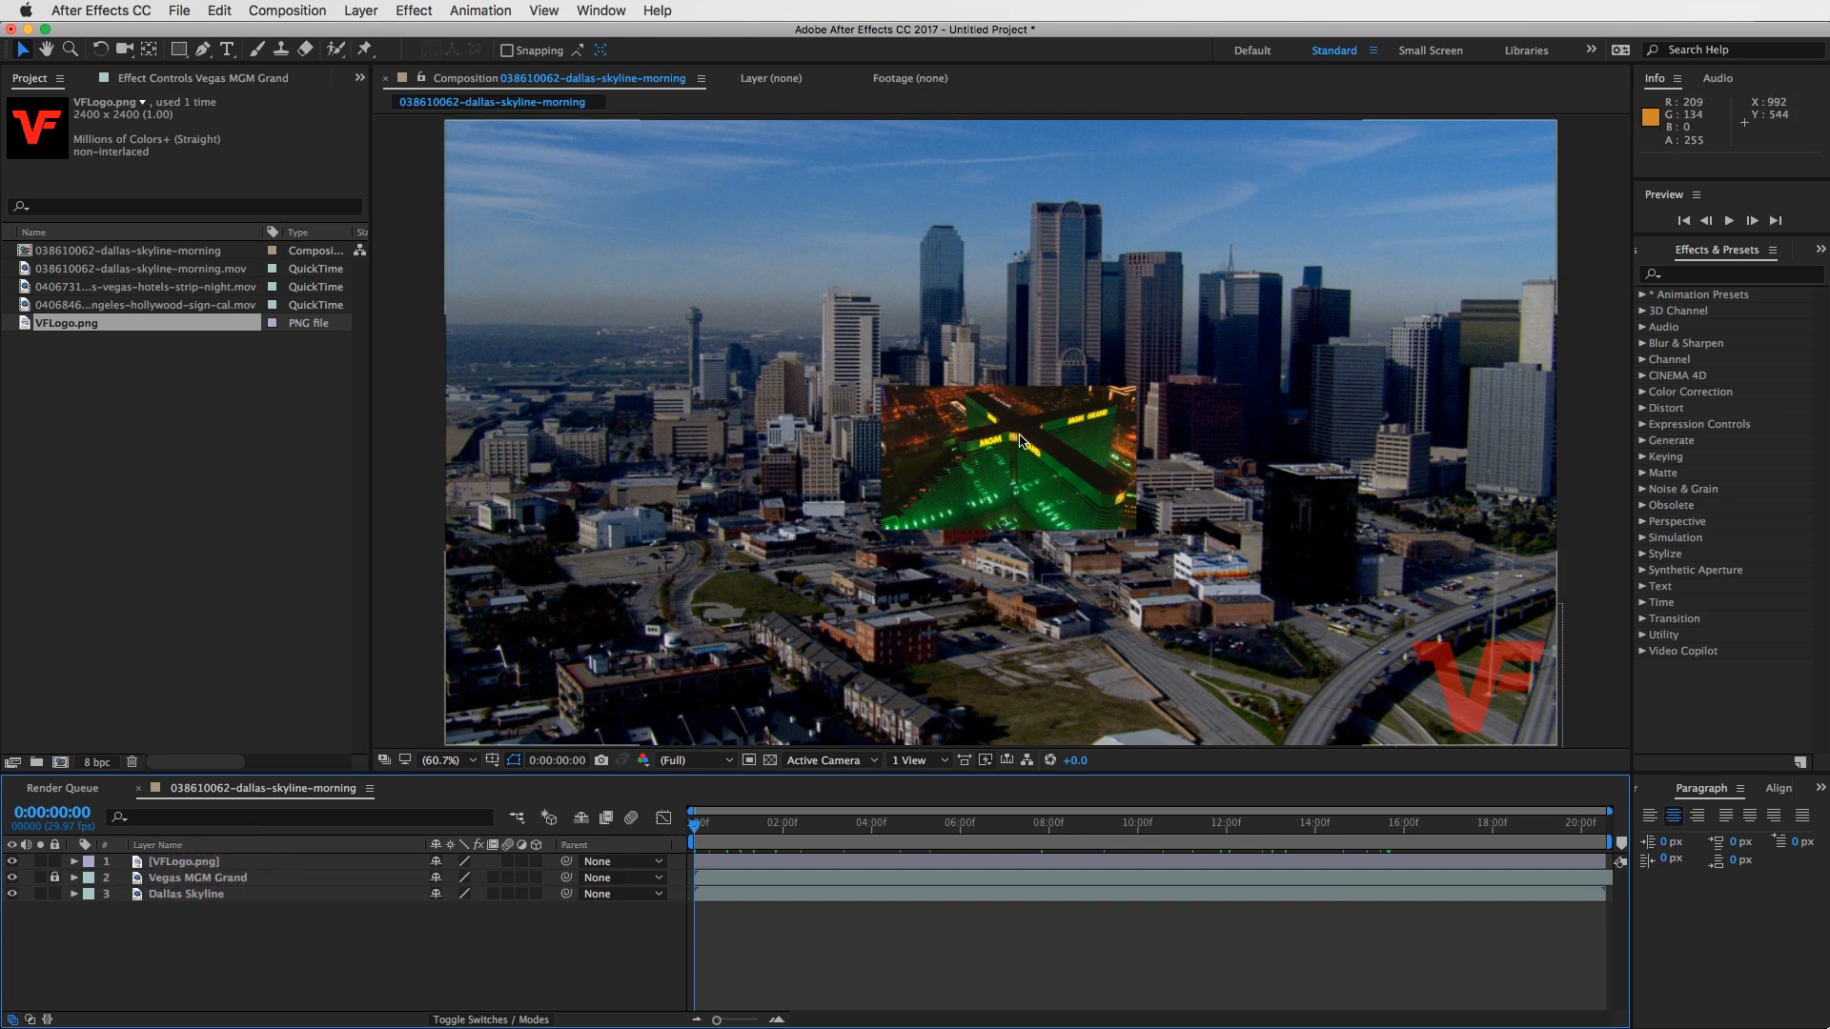
# - Try to move the locked Vegas clip in the composition view and undo the shifts made to the Dallas Skyline layer
pyautogui.click(1056, 414)
pyautogui.moveTo(1056, 414)
pyautogui.mouseDown()
pyautogui.moveTo(1066, 462)
pyautogui.moveTo(1054, 421)
pyautogui.mouseUp()
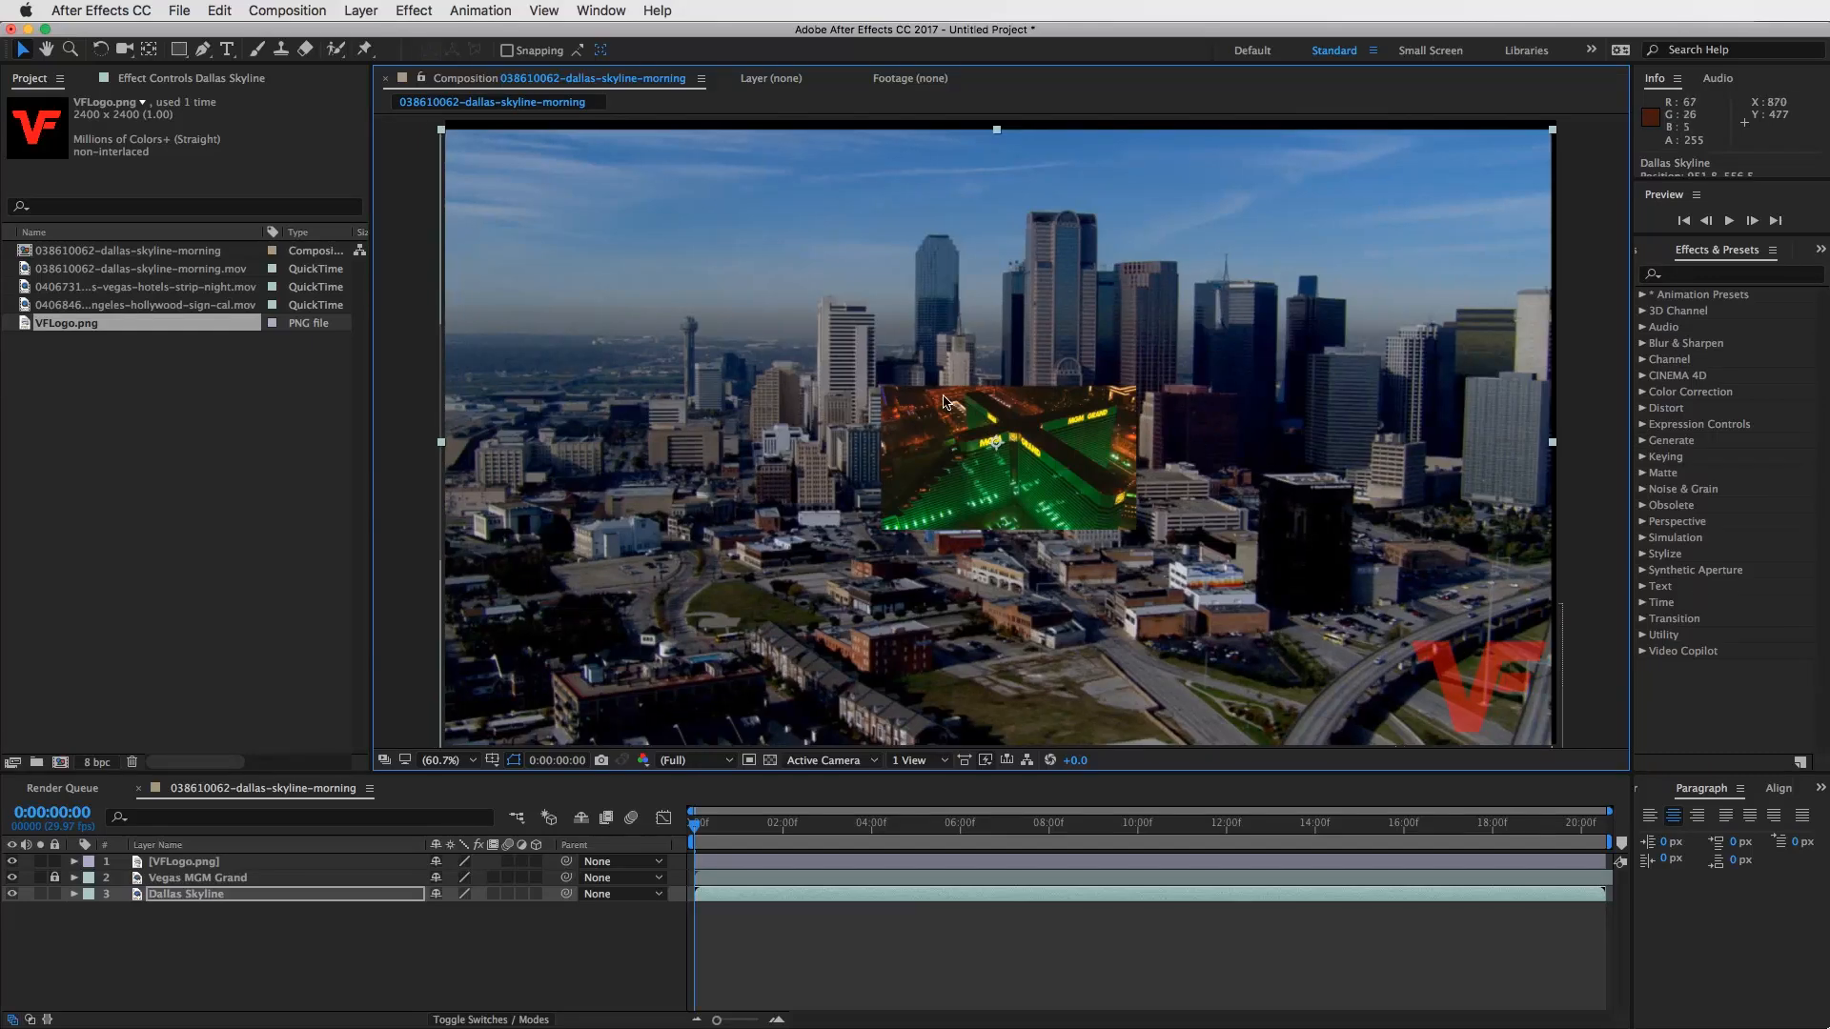
pyautogui.moveTo(896, 413)
pyautogui.mouseDown()
pyautogui.moveTo(783, 378)
pyautogui.moveTo(762, 341)
pyautogui.moveTo(1159, 382)
pyautogui.moveTo(887, 390)
pyautogui.moveTo(923, 412)
pyautogui.moveTo(905, 443)
pyautogui.moveTo(916, 414)
pyautogui.mouseUp()
pyautogui.press('super+z')
pyautogui.press('super+z')
# - Unlock the Vegas MGM Grand layer, select it and reveal its Position property
pyautogui.click(57, 880)
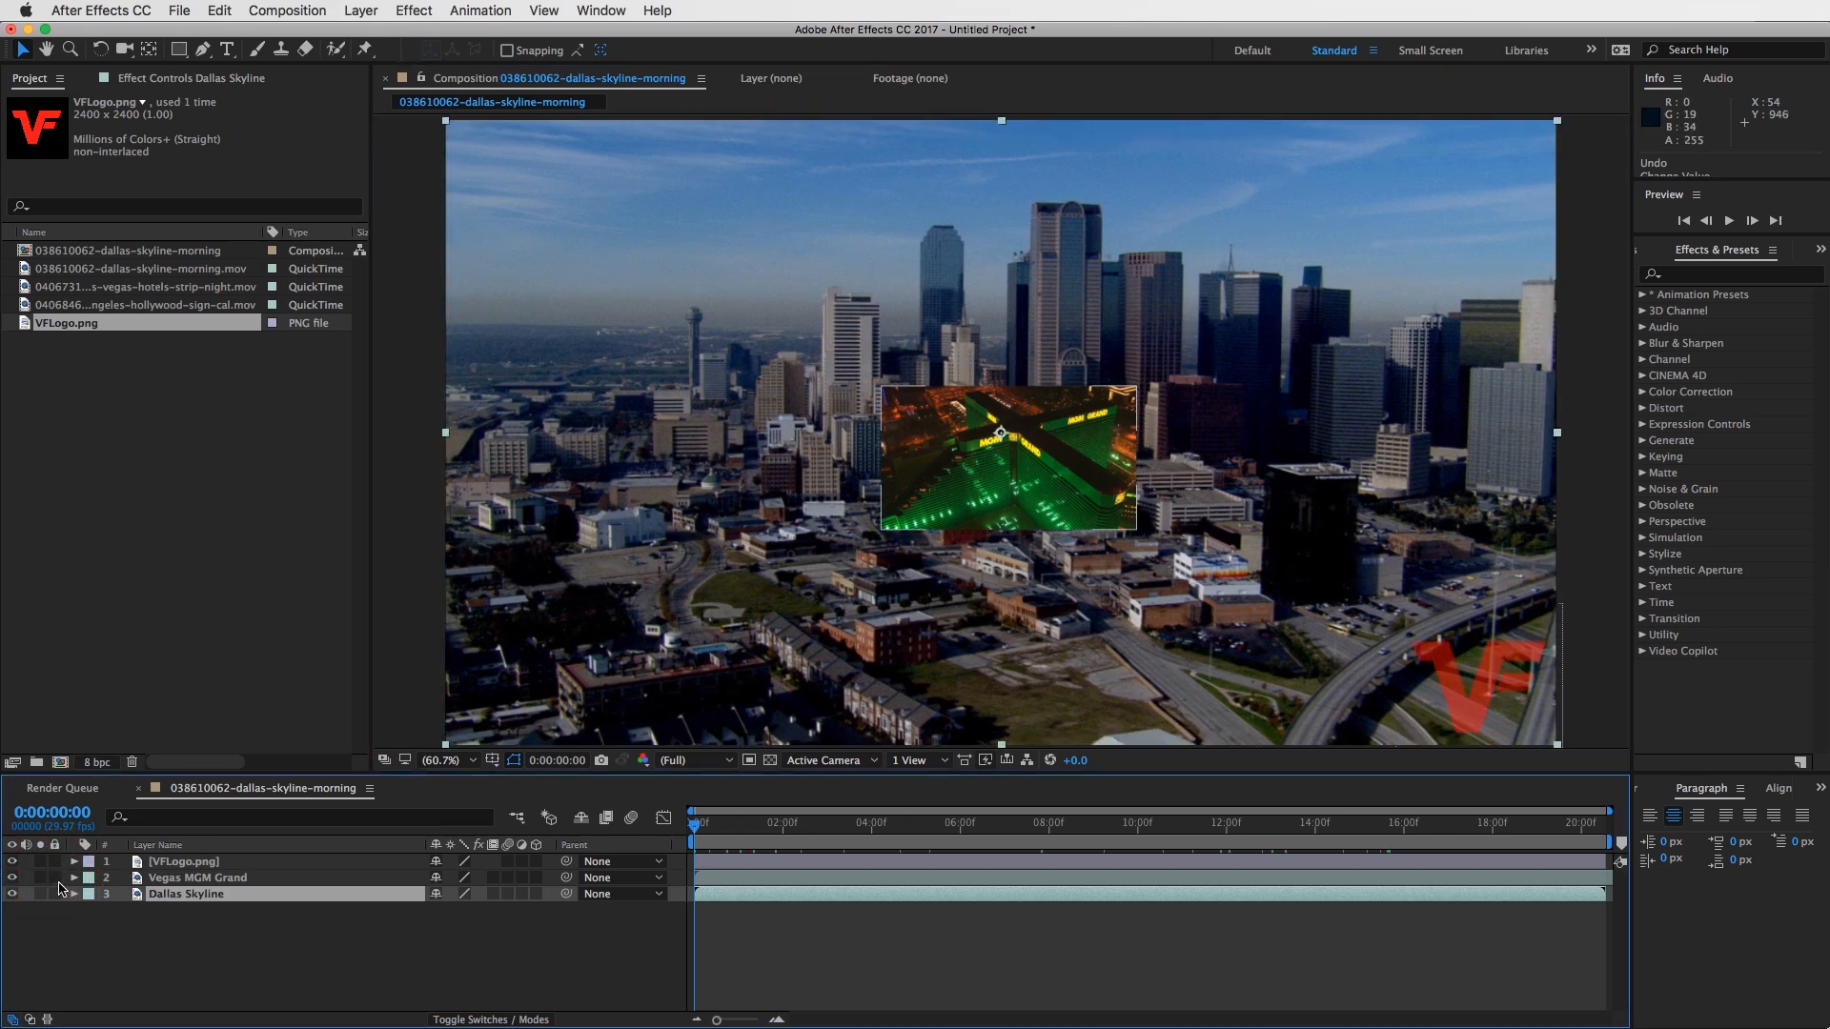
pyautogui.click(240, 879)
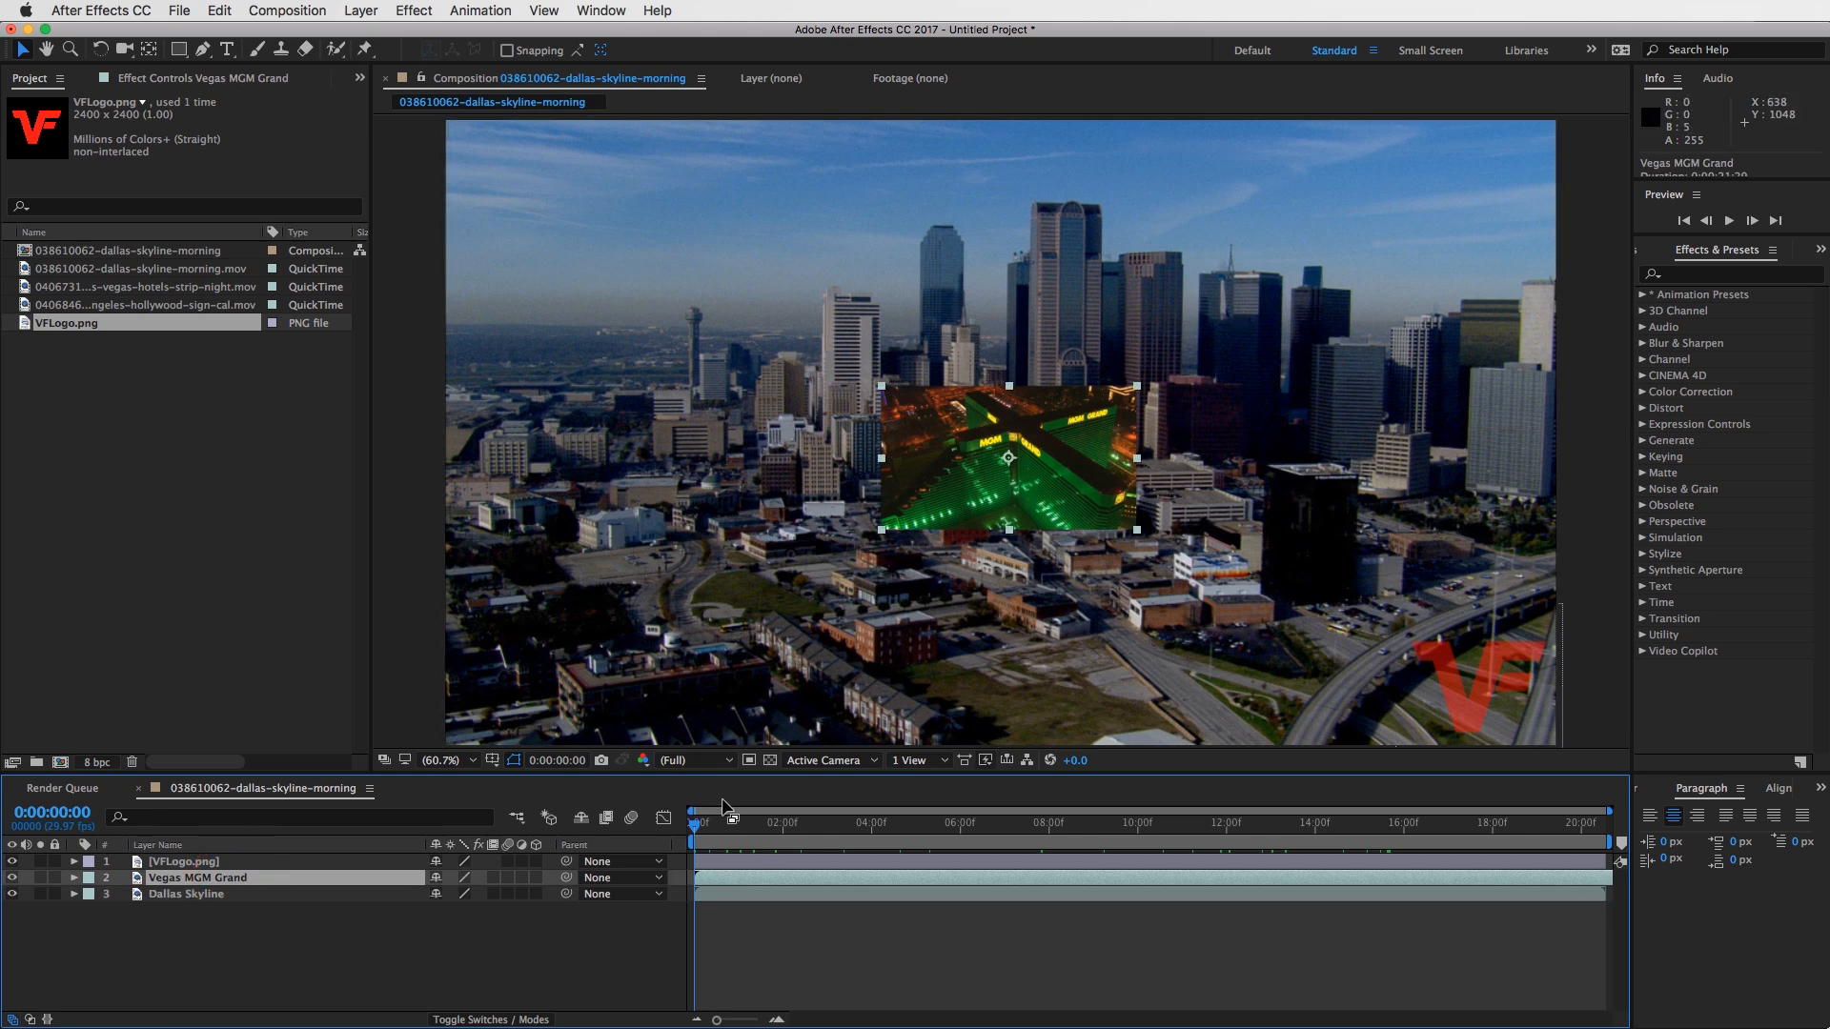
pyautogui.press('p')
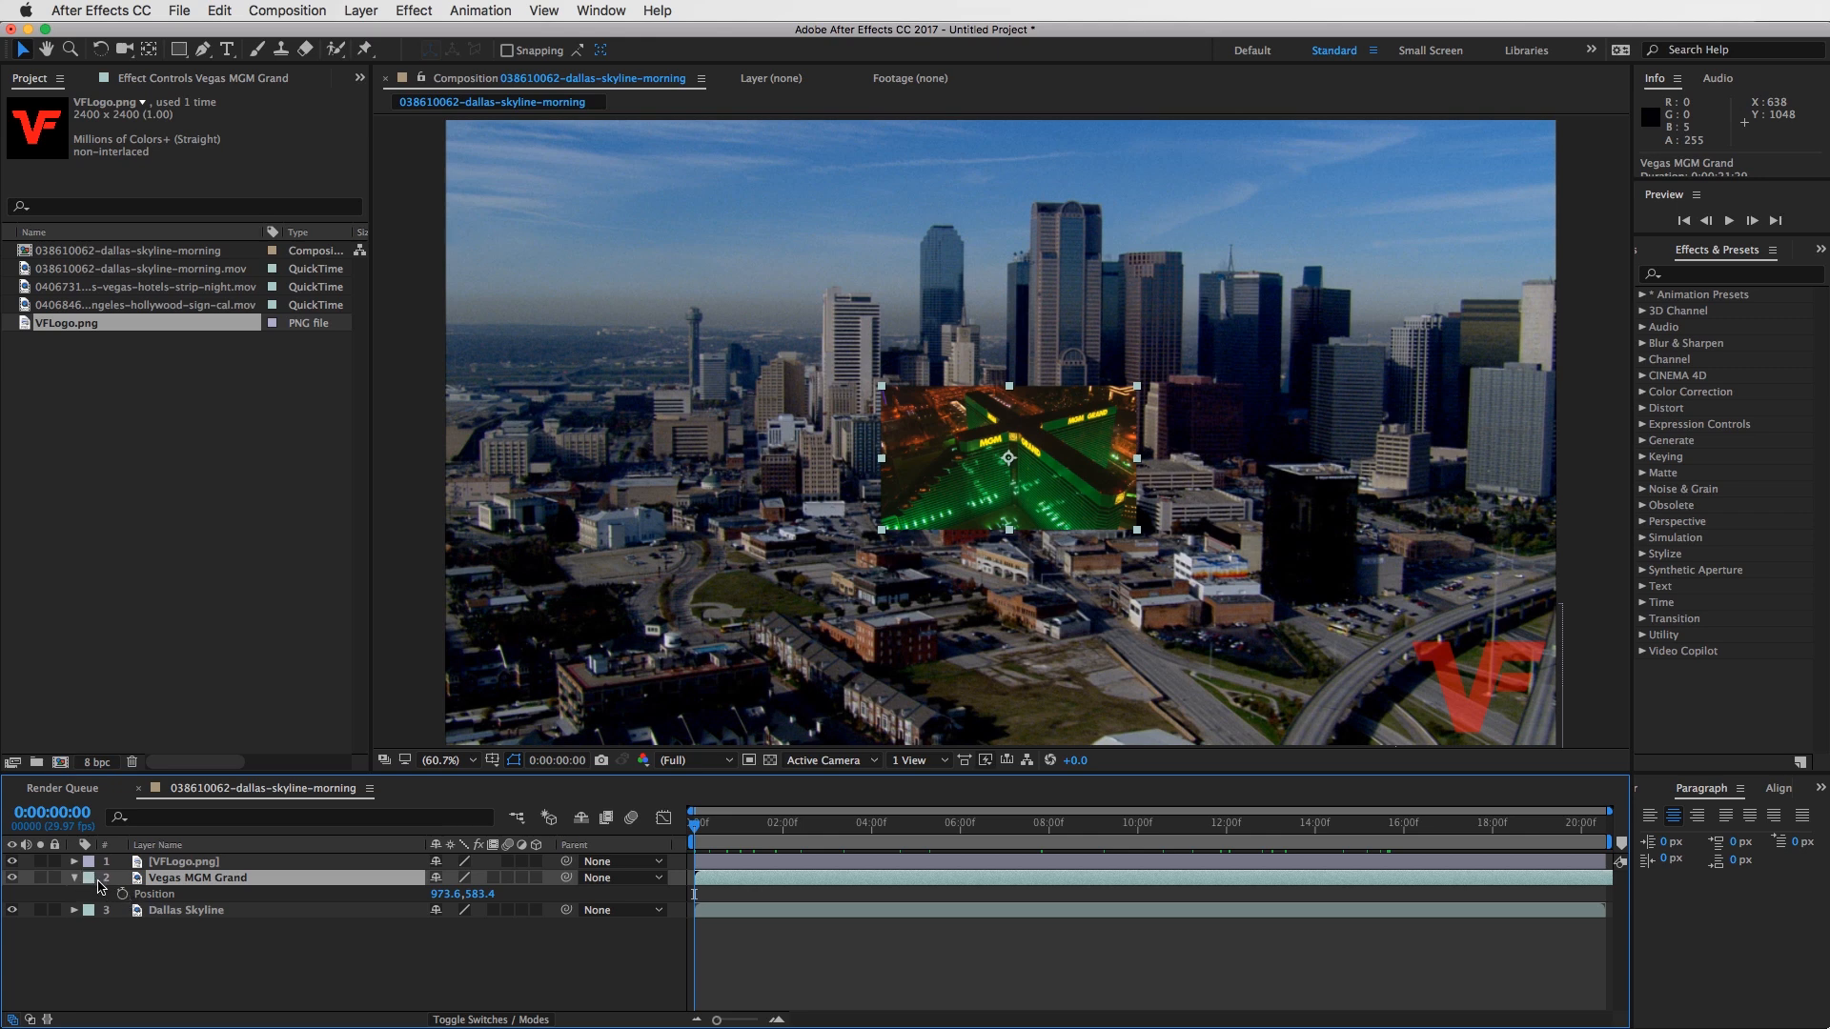
# - Switch the selected Vegas layer's revealed property among Scale, Anchor Point and Rotation, ending on Position
pyautogui.press('s')
pyautogui.press('a')
pyautogui.press('r')
pyautogui.press('s')
pyautogui.press('p')
pyautogui.press('r')
pyautogui.press('a')
pyautogui.press('p')
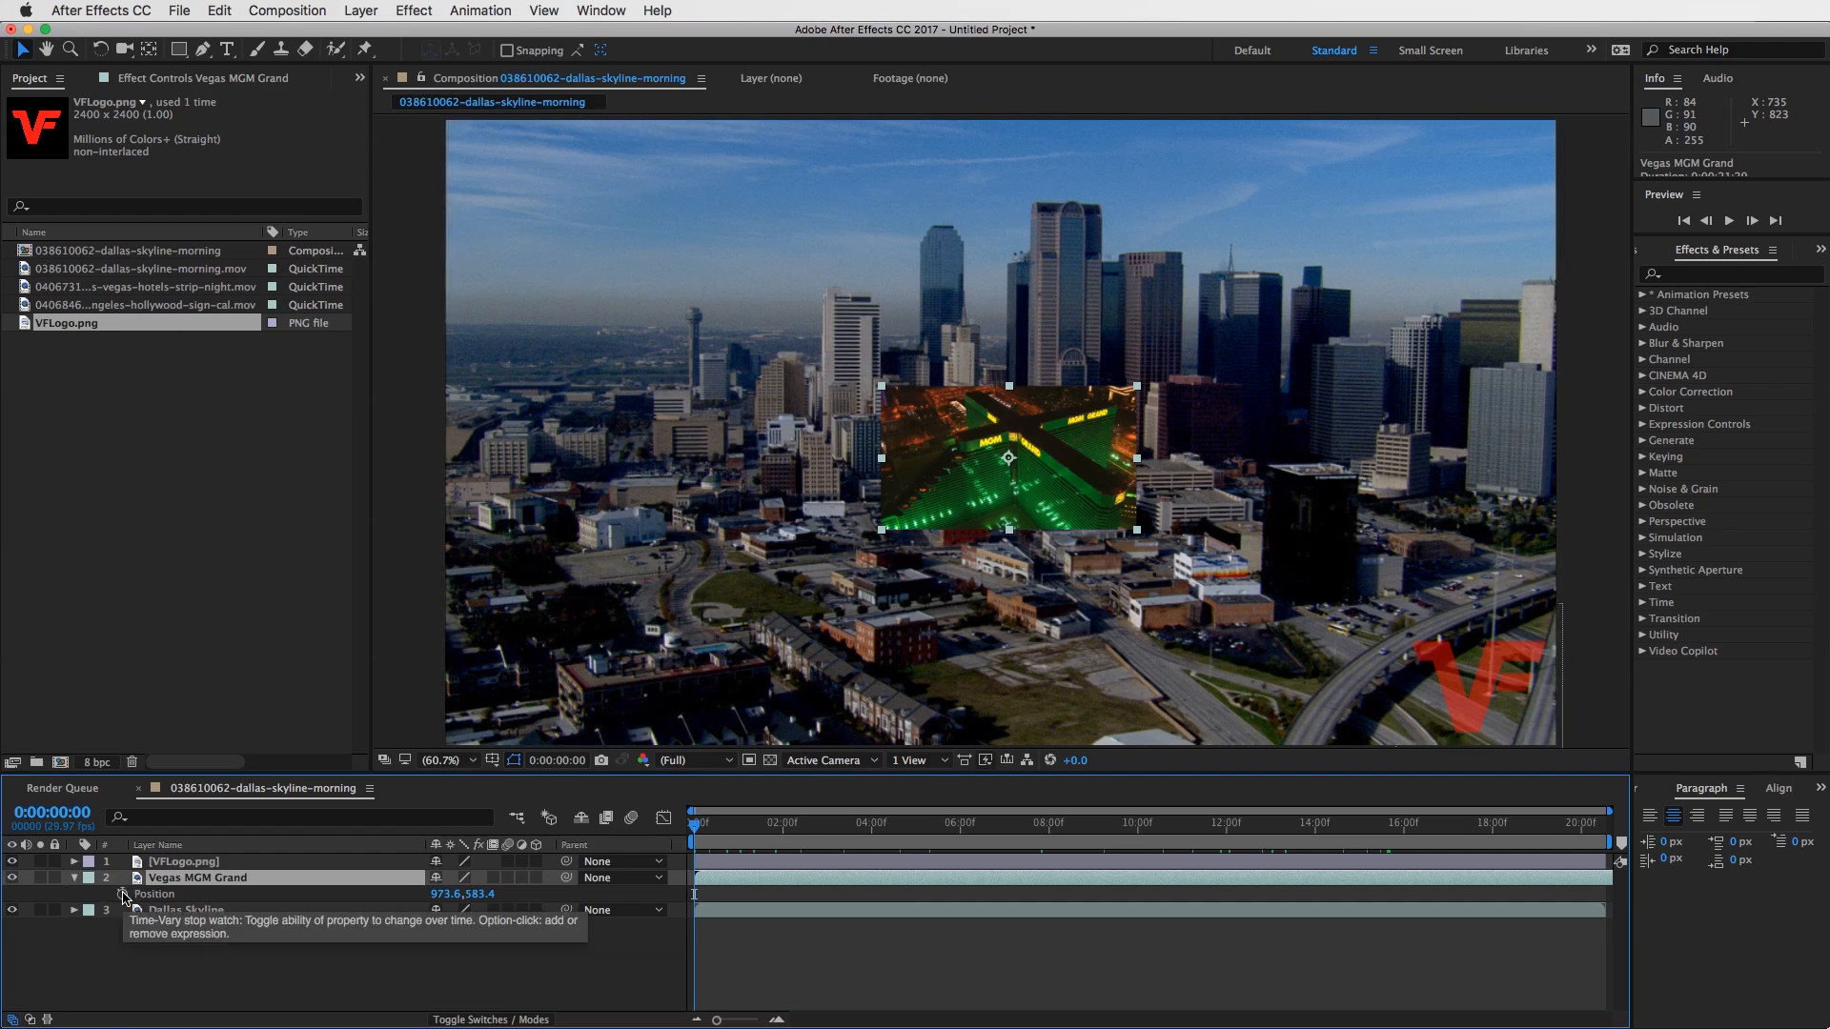
# - Keyframe the Vegas MGM Grand layer's Position at 0:00:00:00 and at 0:00:01:29, with the second X value at 1521.6
pyautogui.click(123, 893)
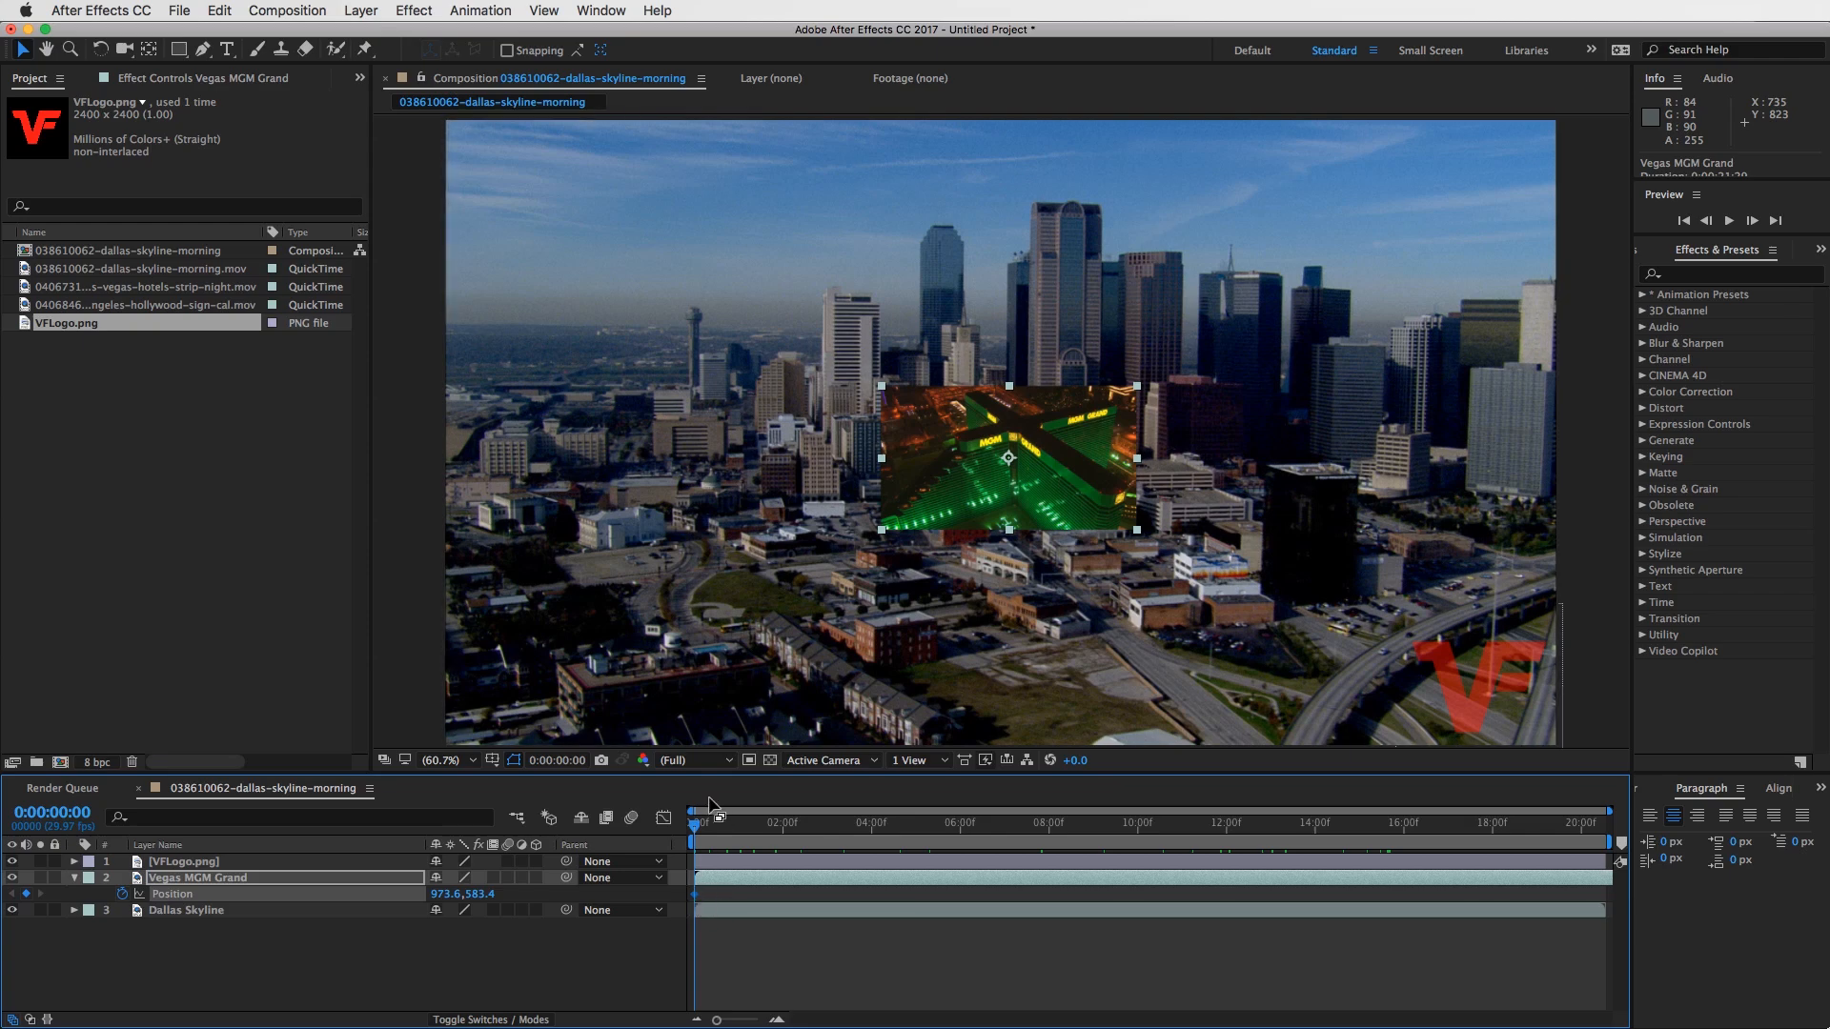
pyautogui.moveTo(706, 826); pyautogui.dragTo(782, 827)
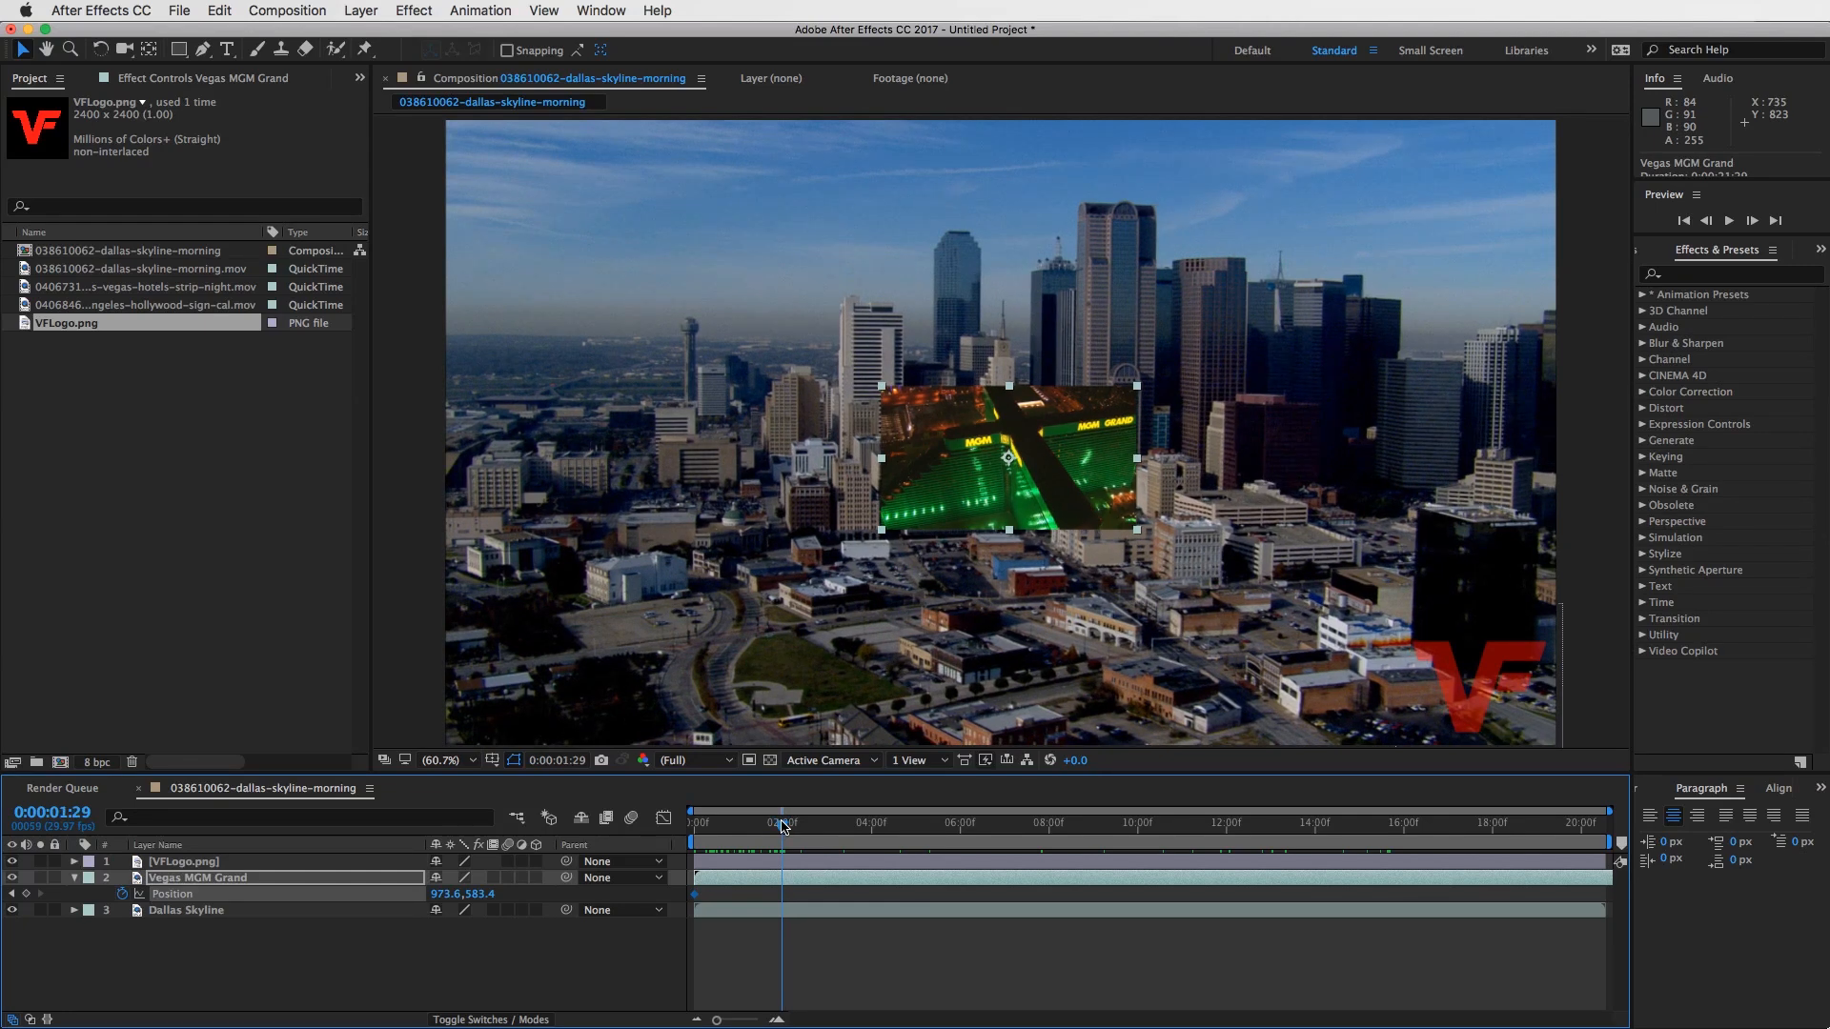
pyautogui.moveTo(723, 828); pyautogui.dragTo(782, 828)
pyautogui.moveTo(444, 894); pyautogui.dragTo(960, 889)
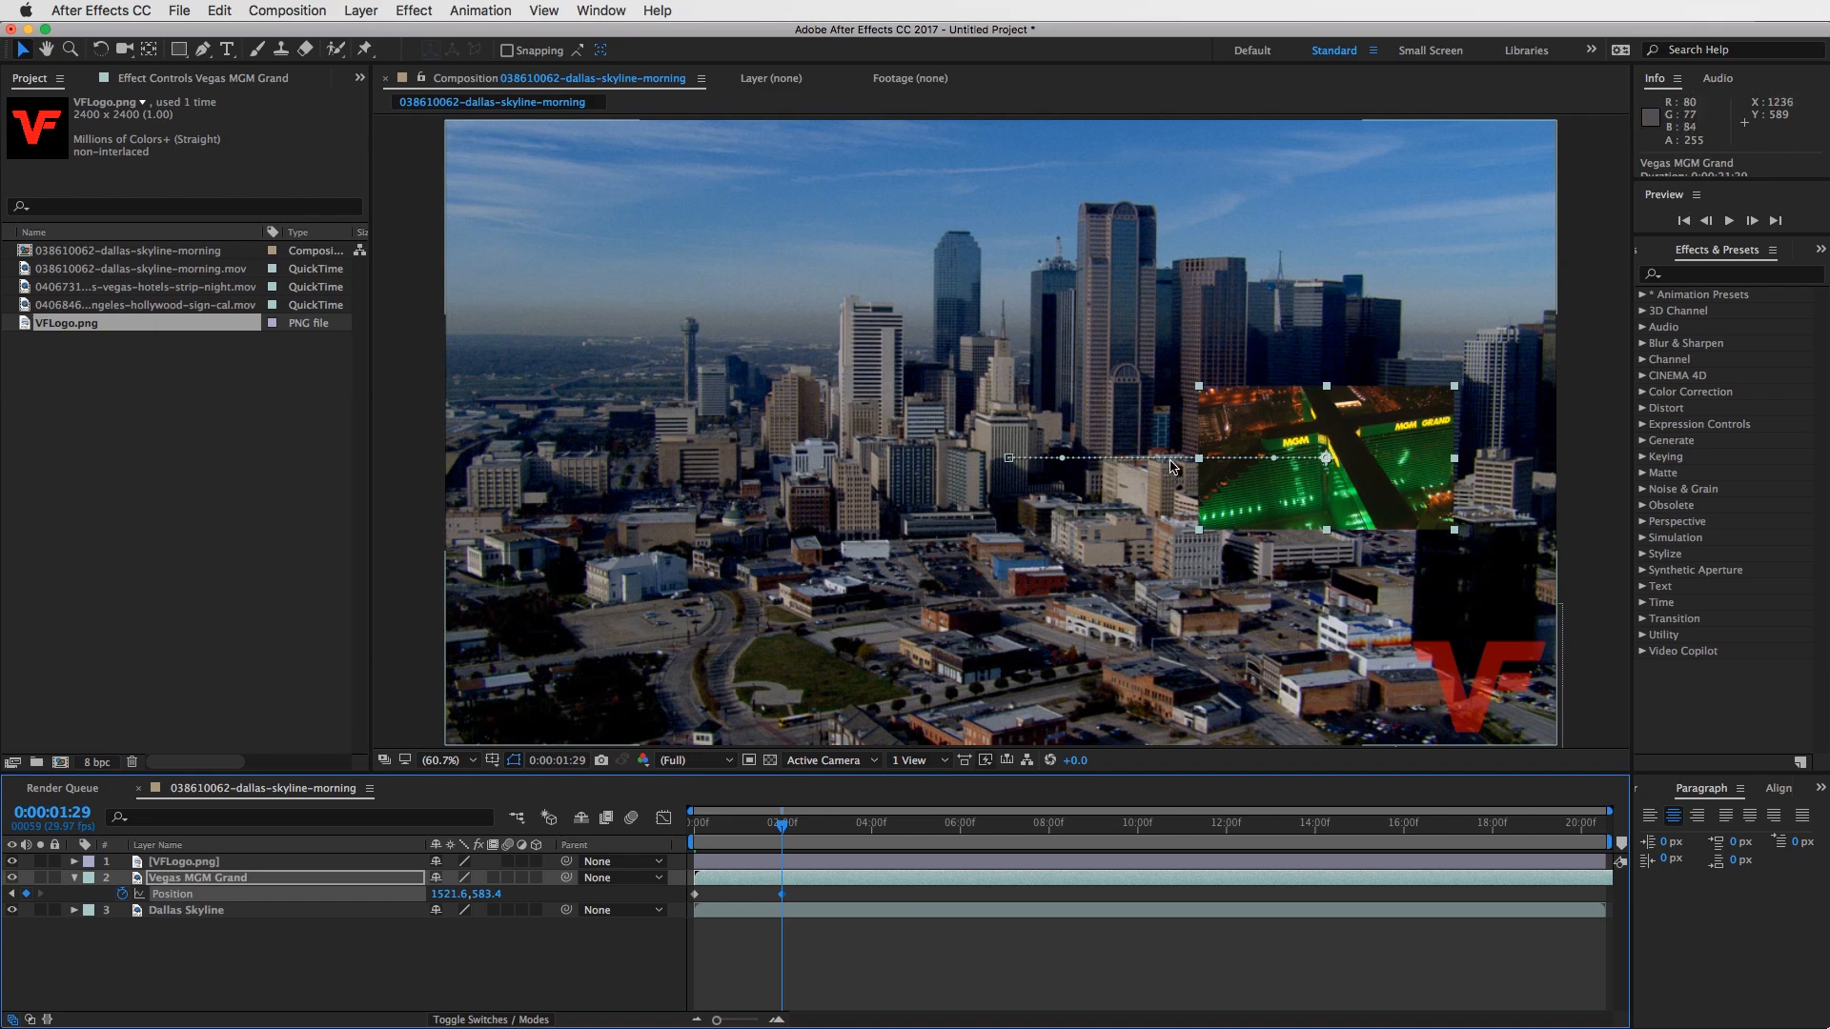
pyautogui.moveTo(784, 825)
pyautogui.mouseDown()
pyautogui.moveTo(648, 825)
pyautogui.moveTo(785, 822)
pyautogui.mouseUp()
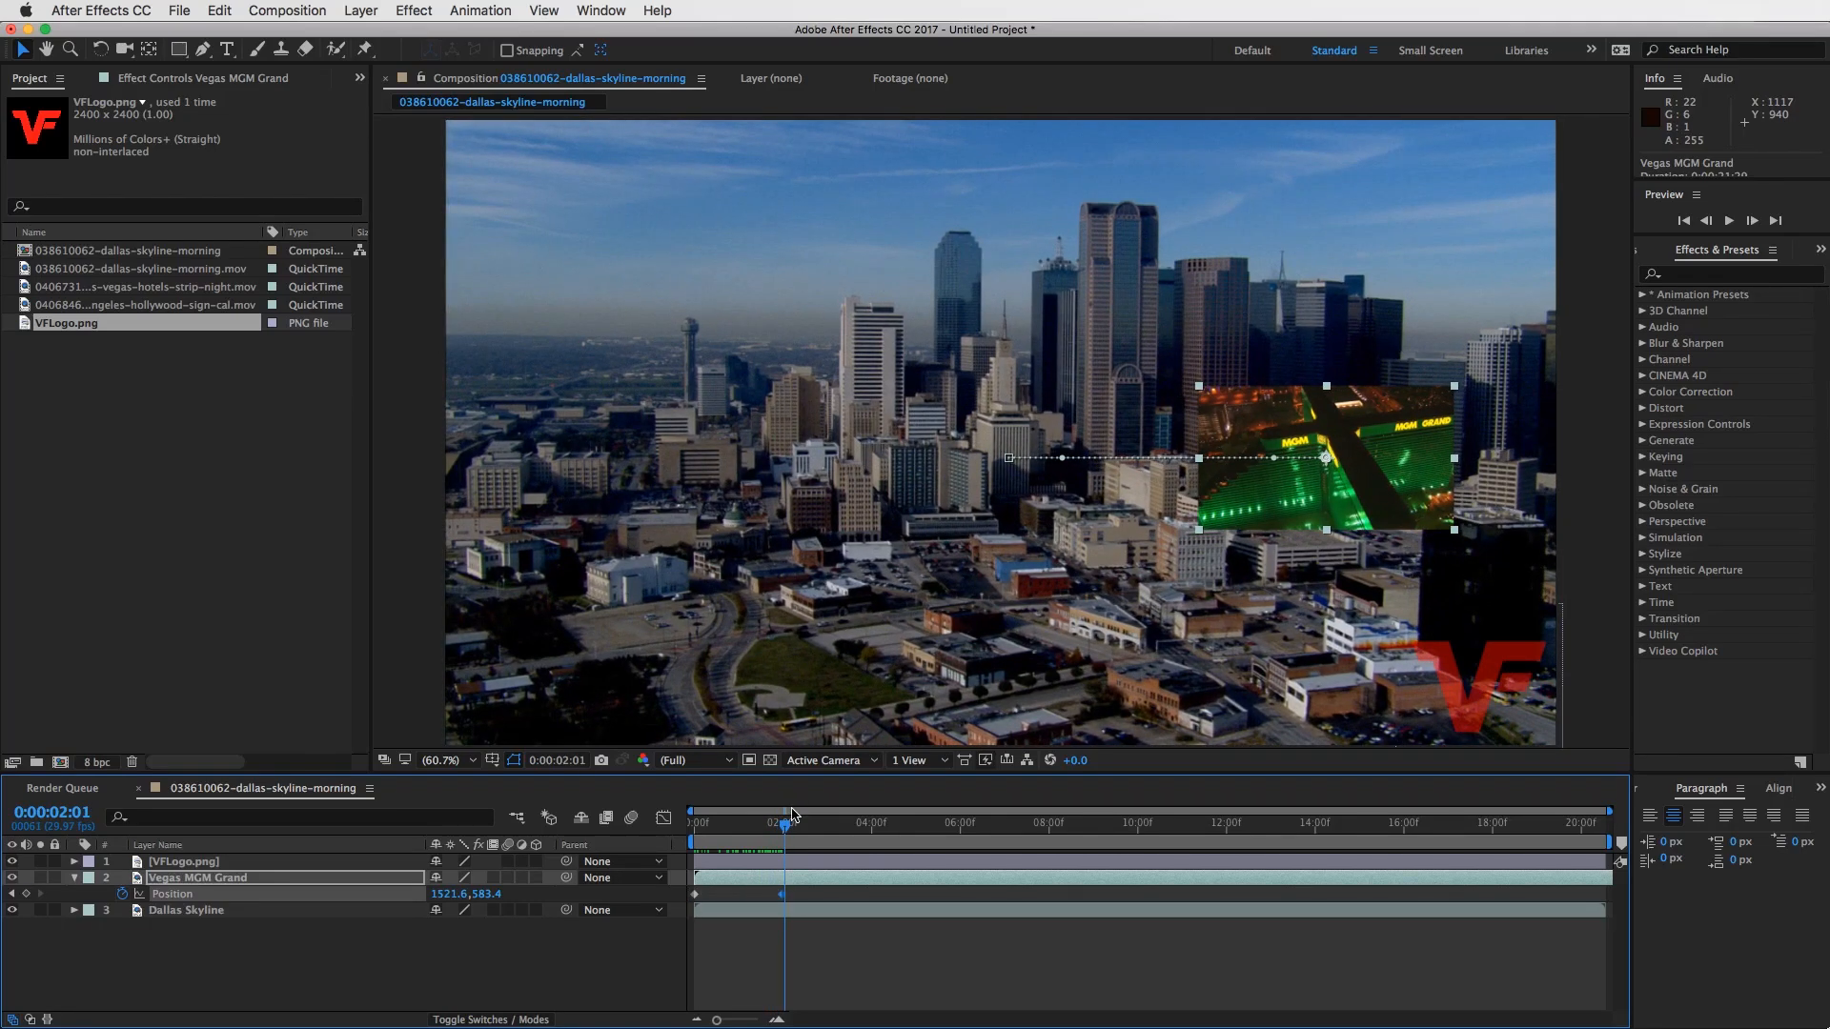
# - Expand all Transform properties of the Vegas MGM Grand layer and start a Scale animation at 0:00:00:00
pyautogui.click(74, 877)
pyautogui.click(74, 876)
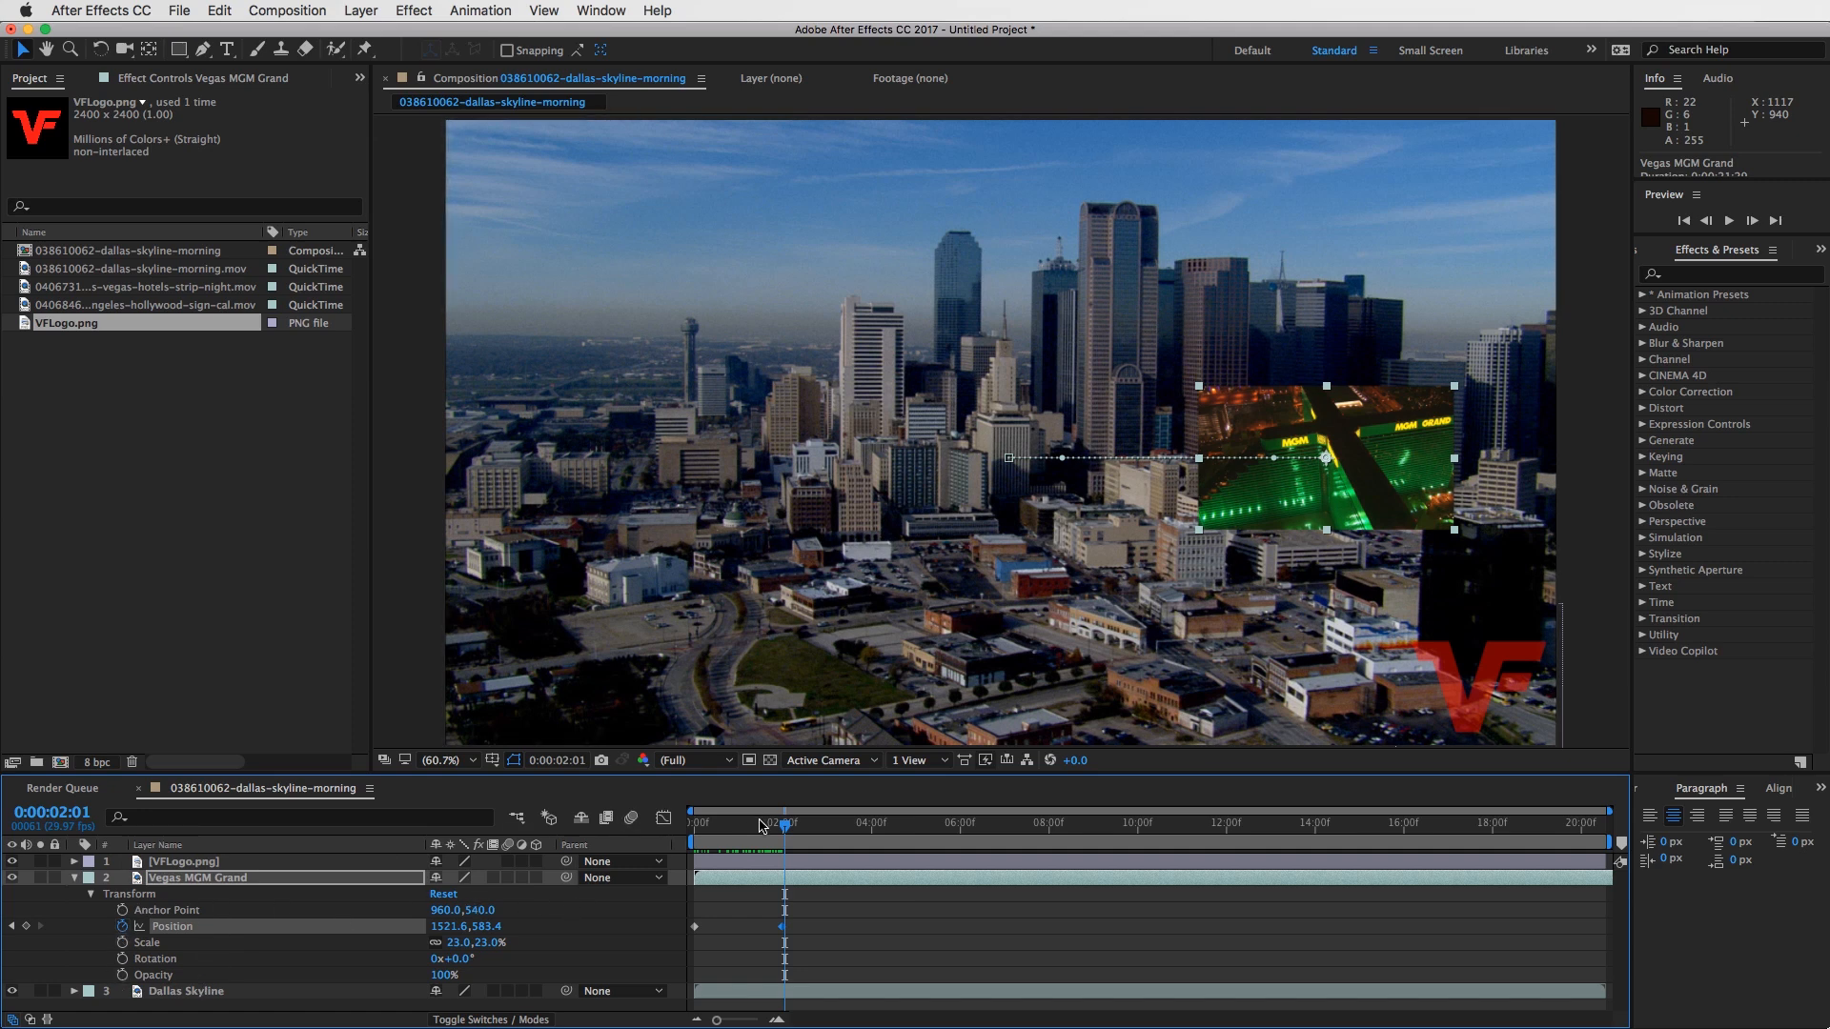
pyautogui.moveTo(777, 822); pyautogui.dragTo(694, 822)
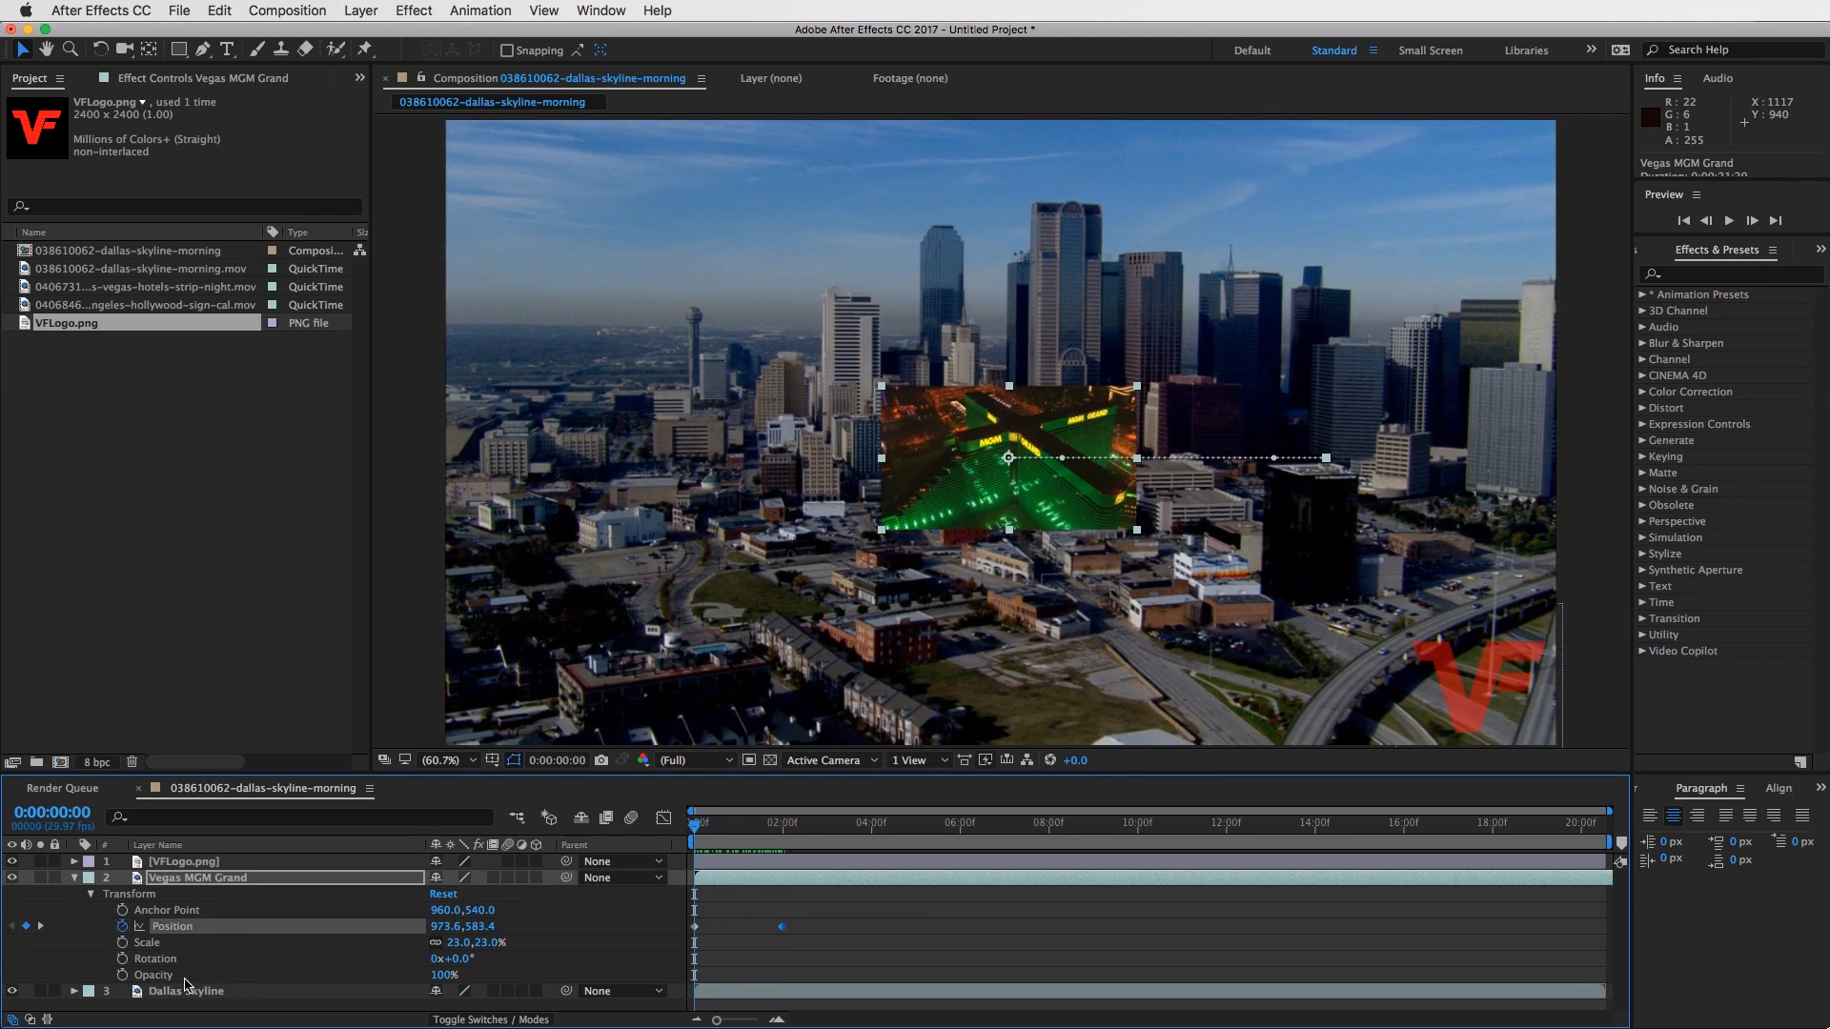
pyautogui.click(122, 942)
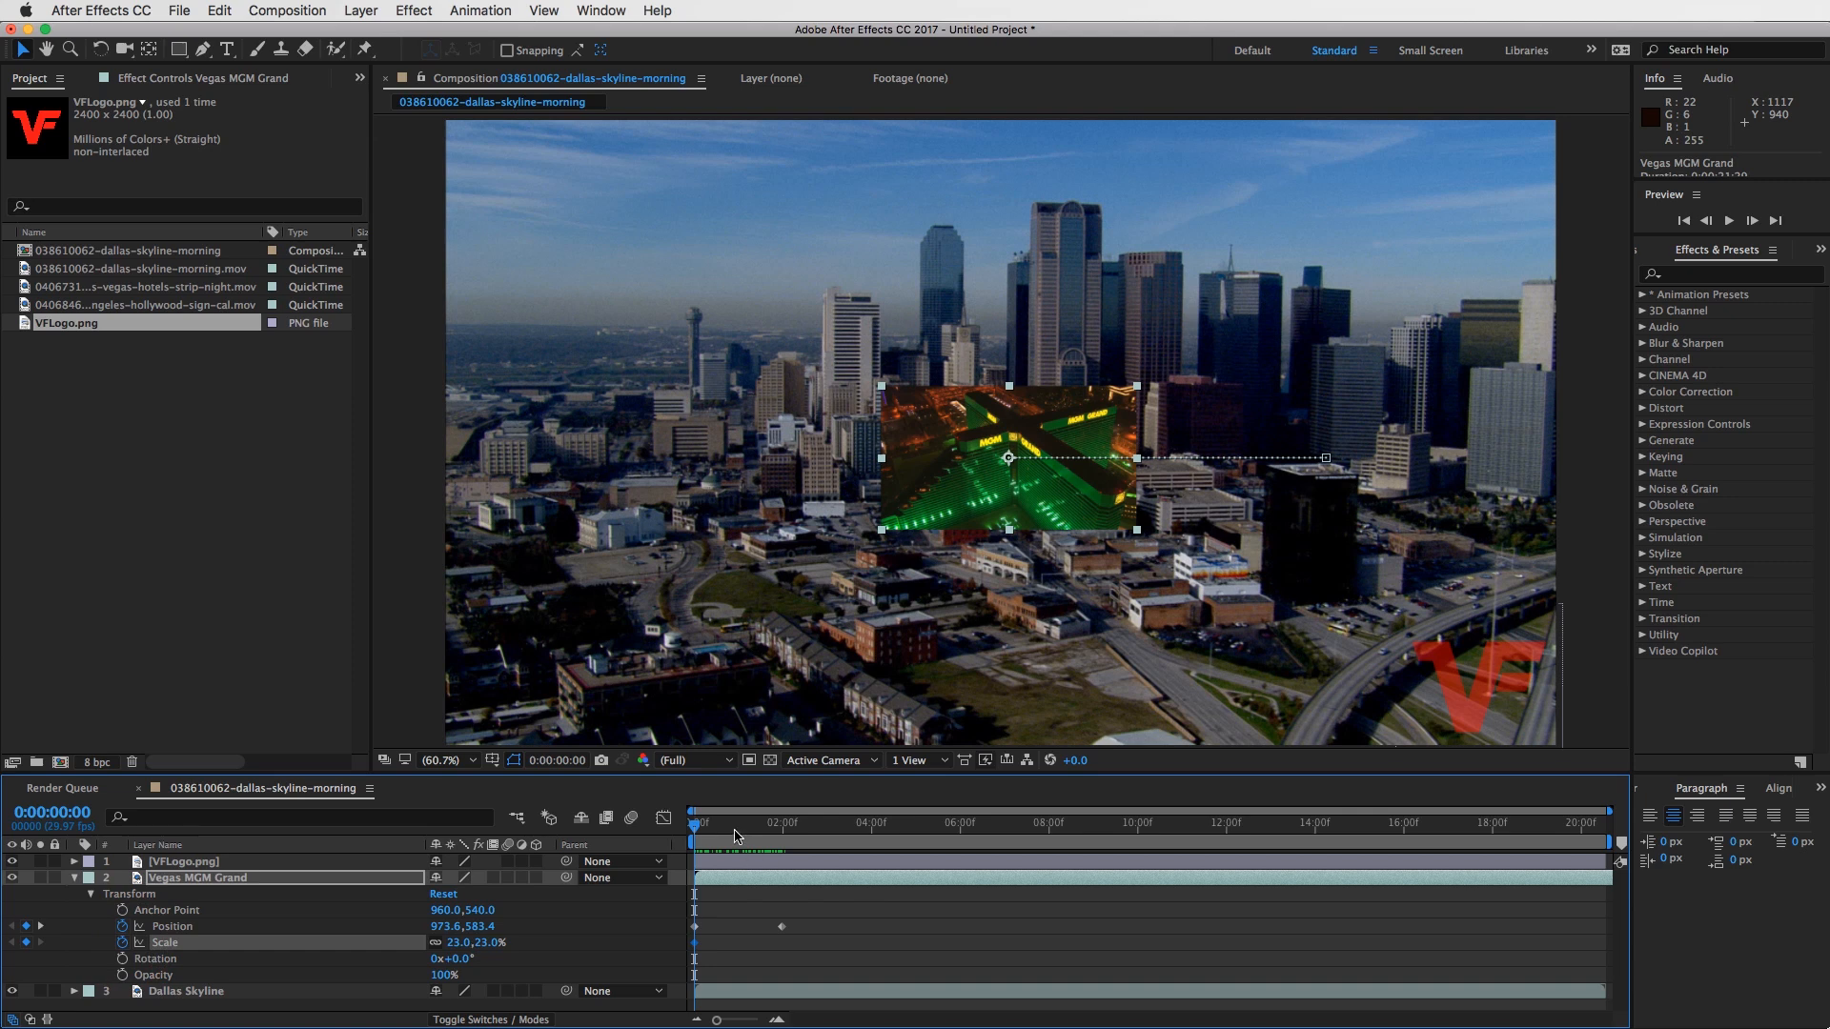
# - Set the Vegas layer's Scale to 45% at 0:00:01:29, scrub back to 0:00:00:00 and select the layer again
pyautogui.click(753, 825)
pyautogui.moveTo(756, 829); pyautogui.dragTo(781, 825)
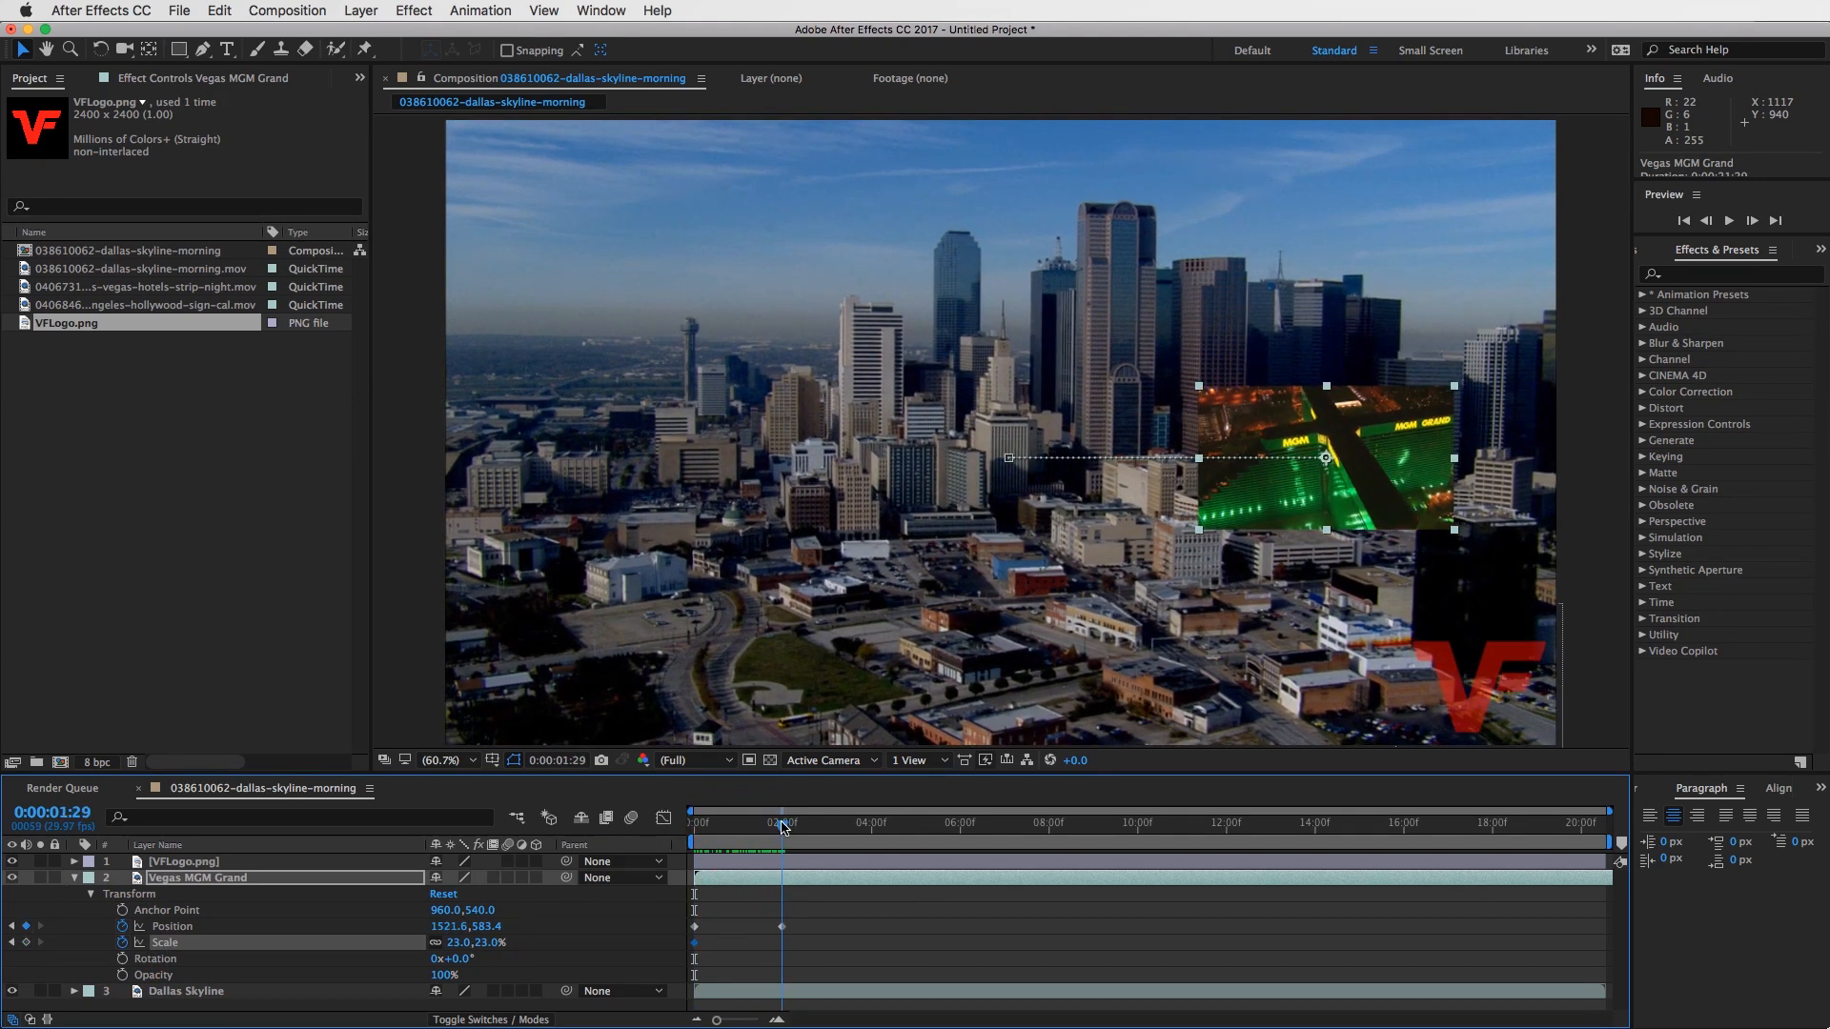
pyautogui.moveTo(452, 943); pyautogui.dragTo(482, 943)
pyautogui.click(903, 950)
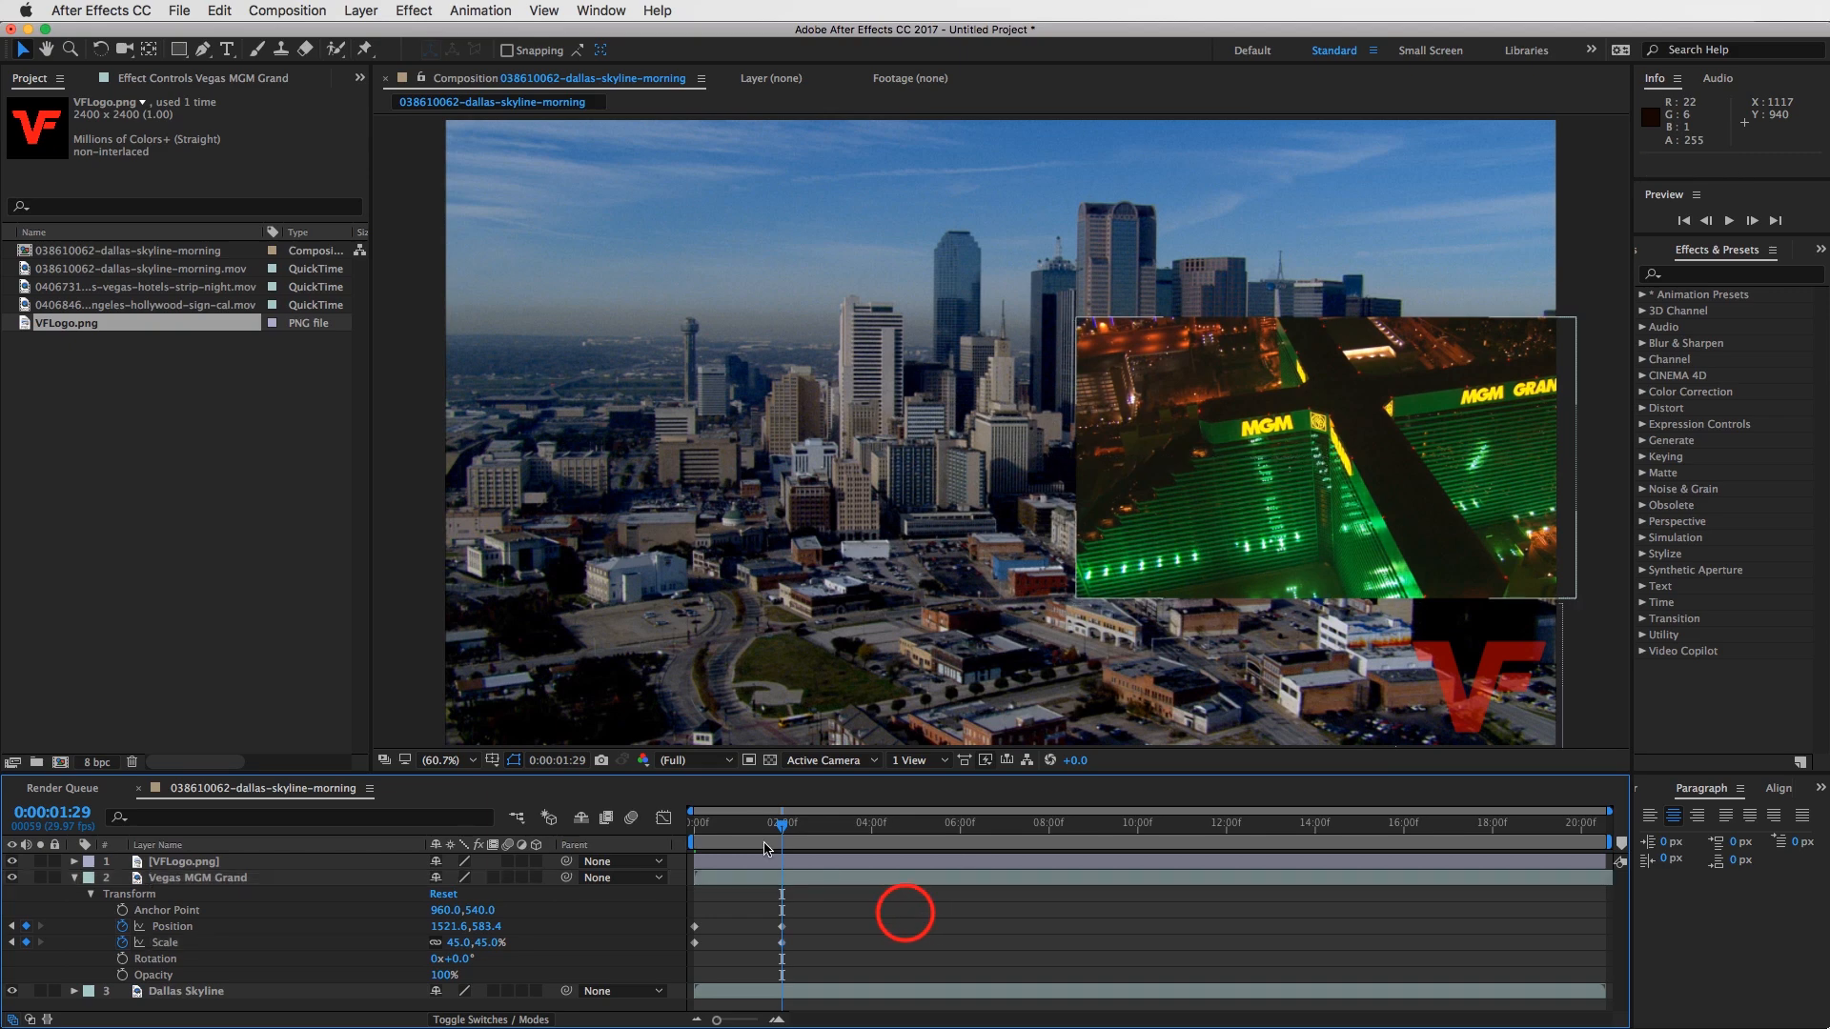
pyautogui.moveTo(772, 823); pyautogui.dragTo(673, 847)
pyautogui.click(770, 883)
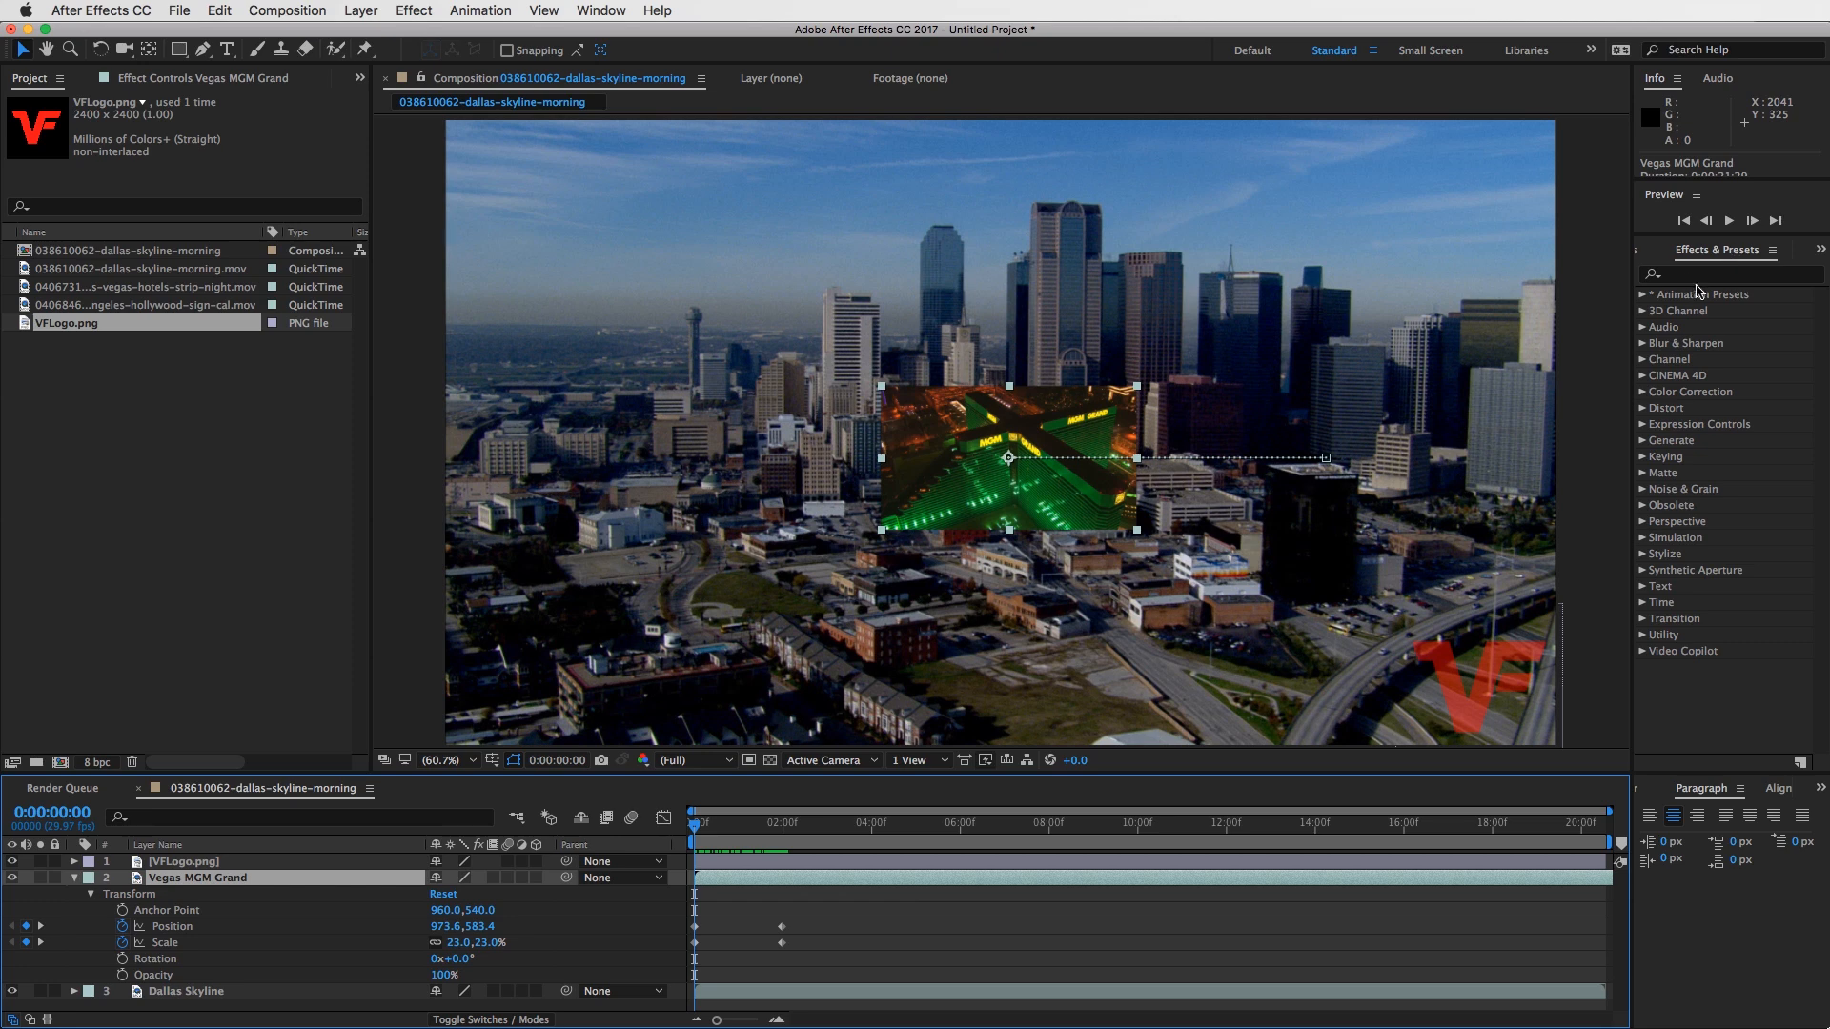
# - Examine where the Effects & Presets panel can be found among the docked panels and in the list of available panels
pyautogui.click(1716, 252)
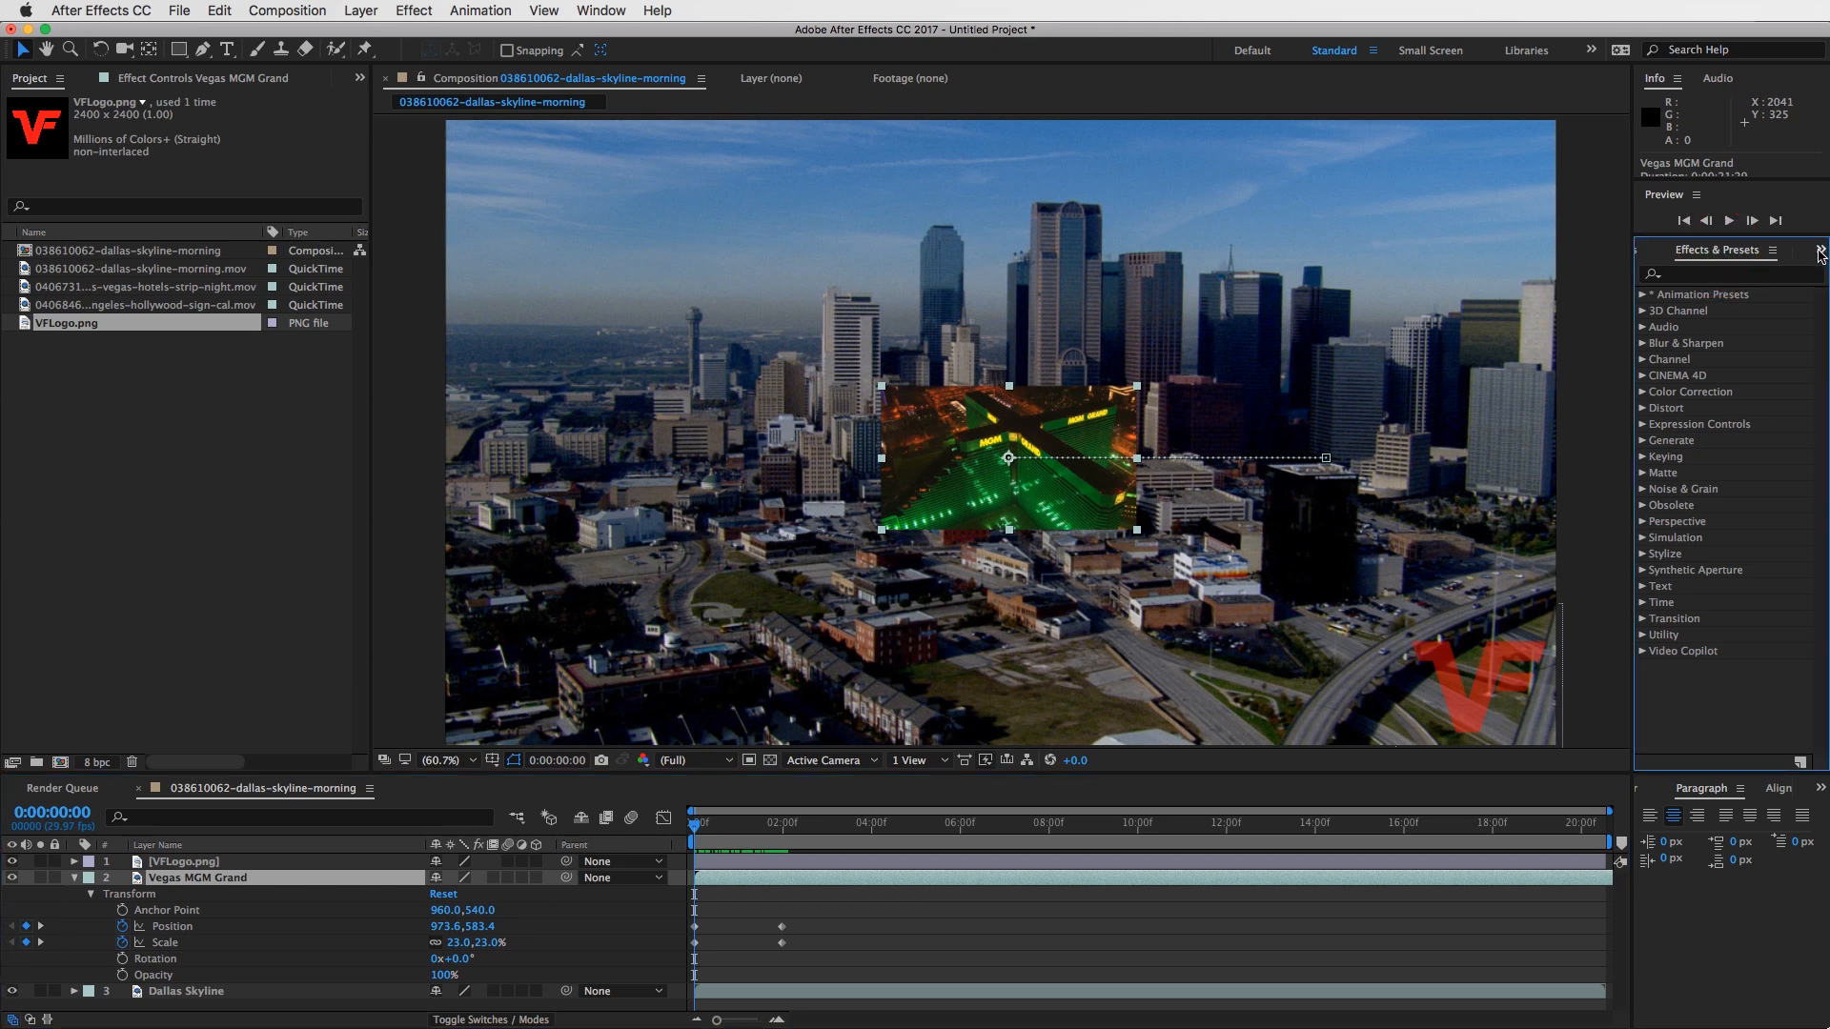
pyautogui.click(1820, 253)
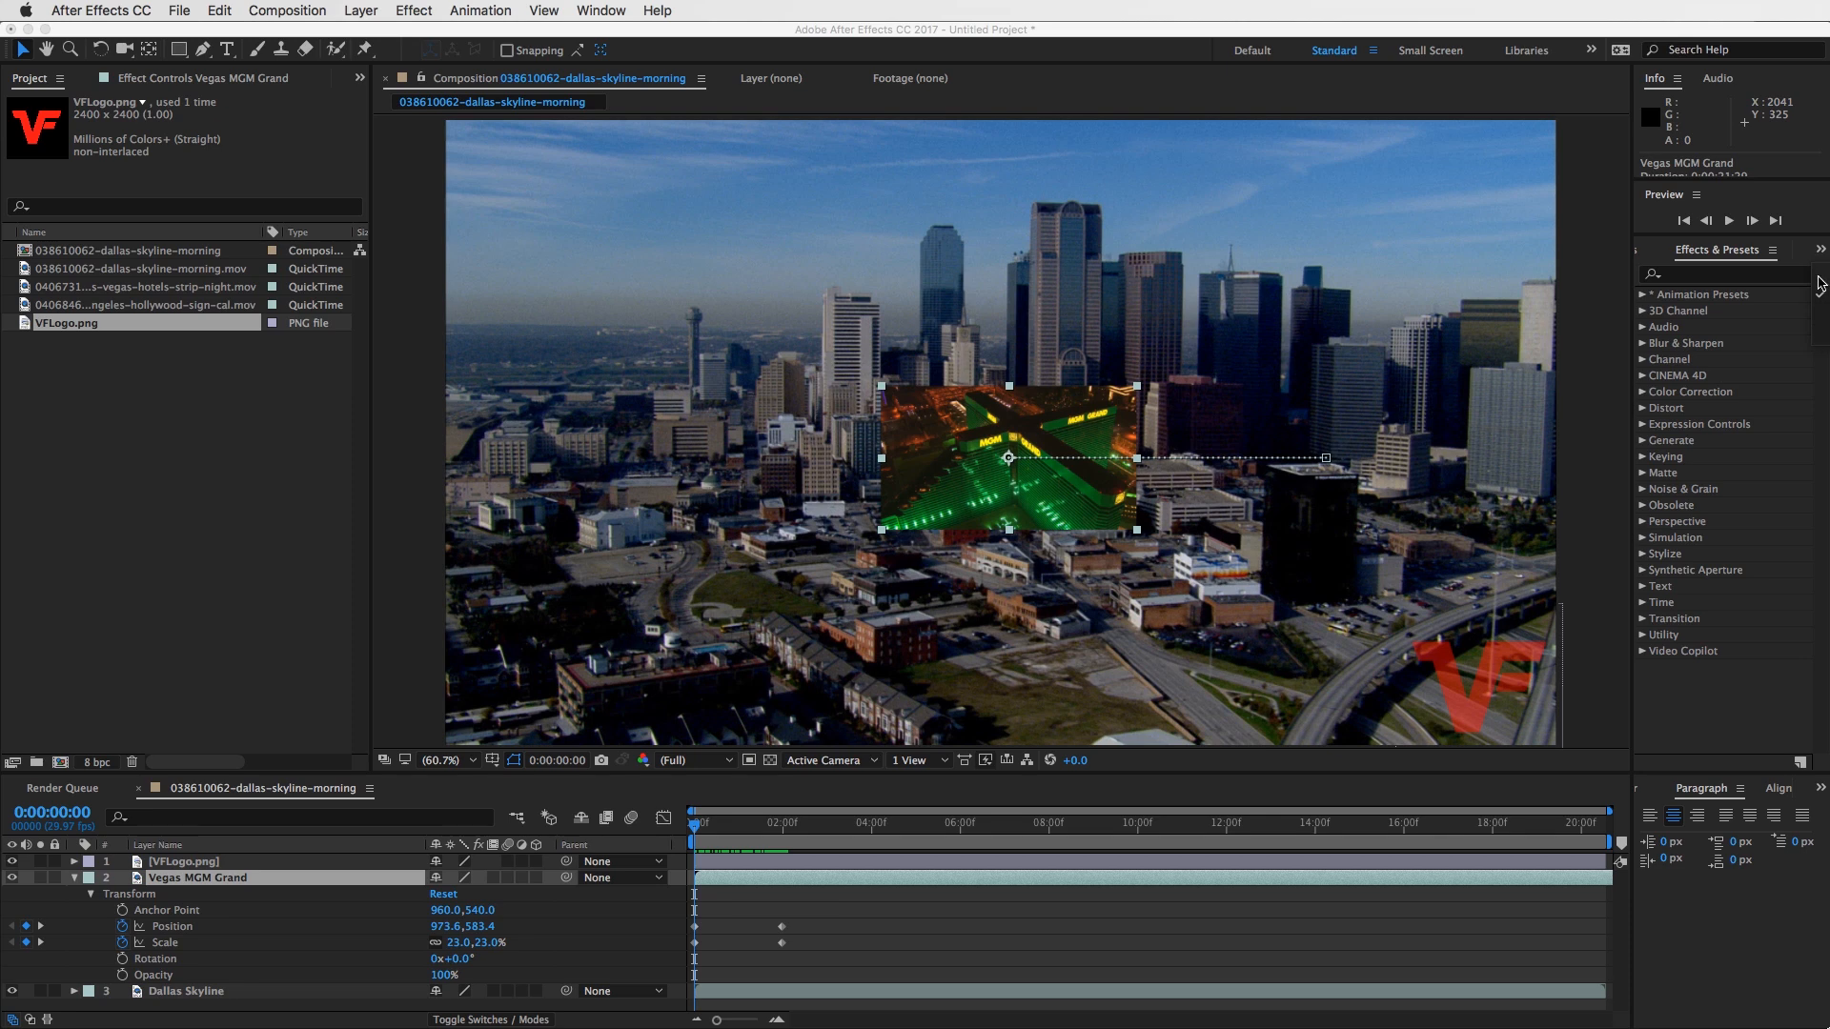
pyautogui.click(1817, 294)
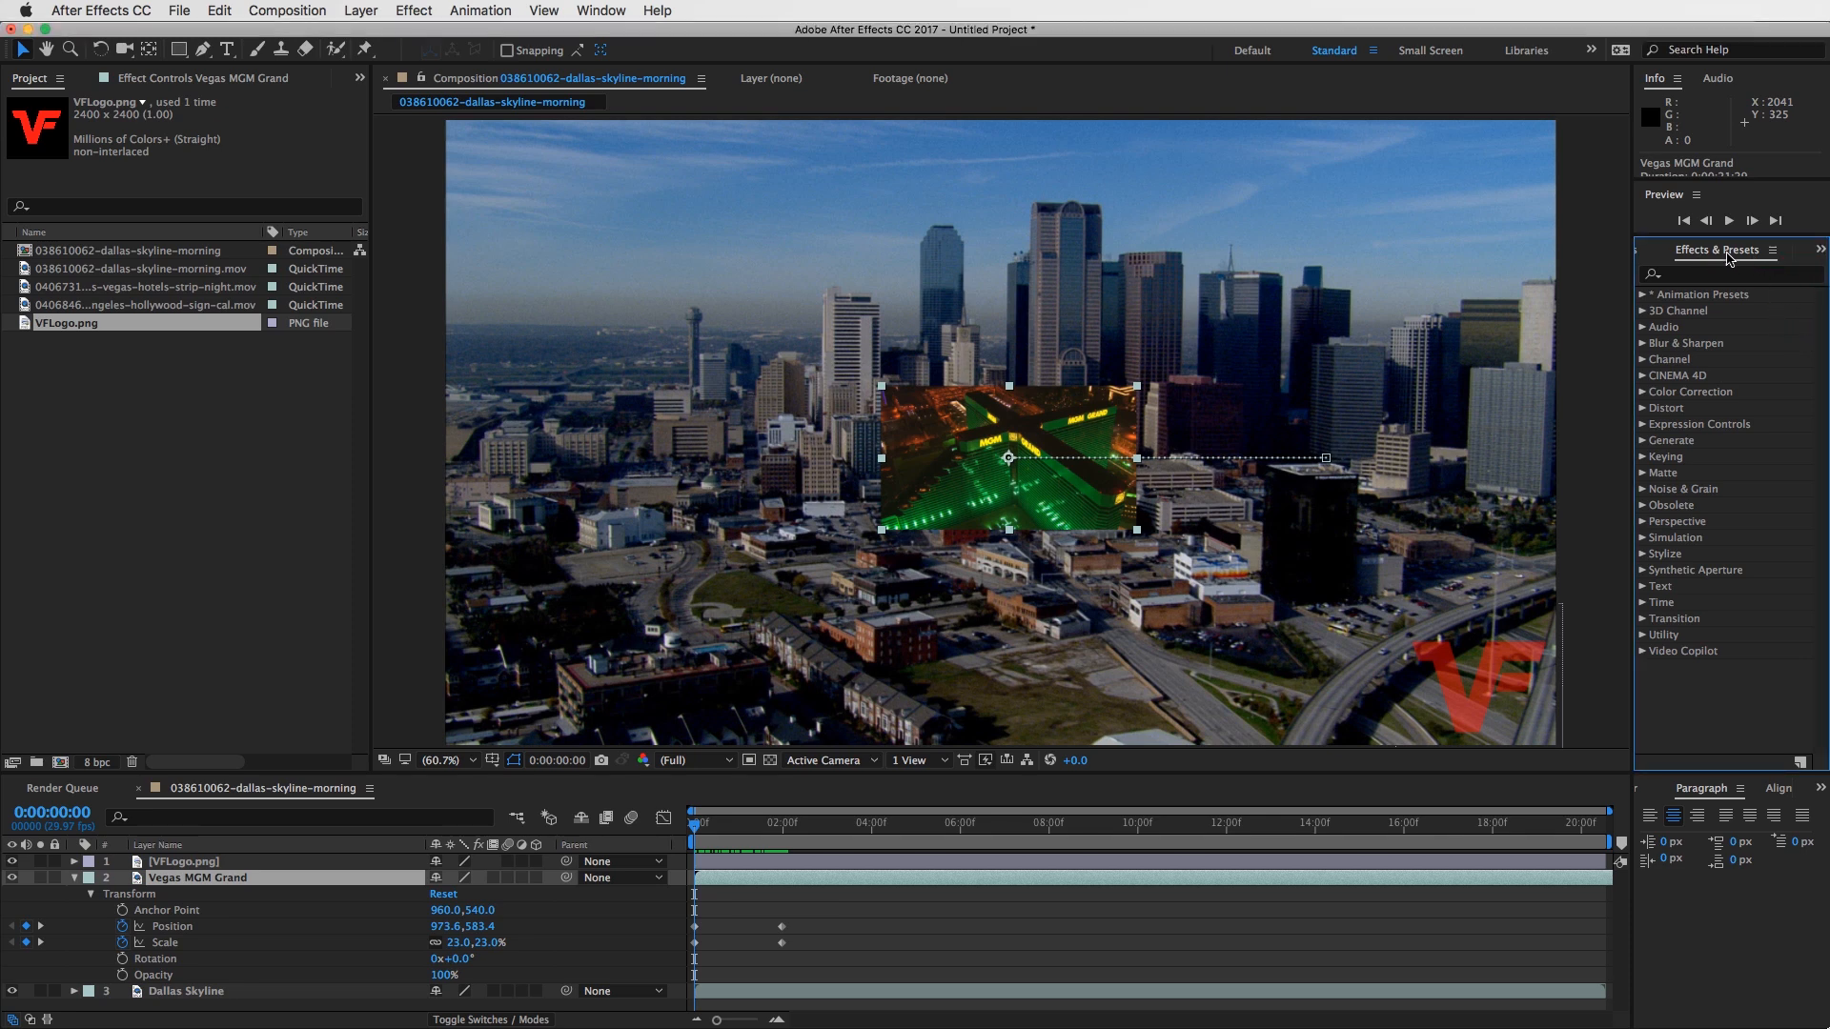
pyautogui.click(1710, 250)
pyautogui.click(600, 10)
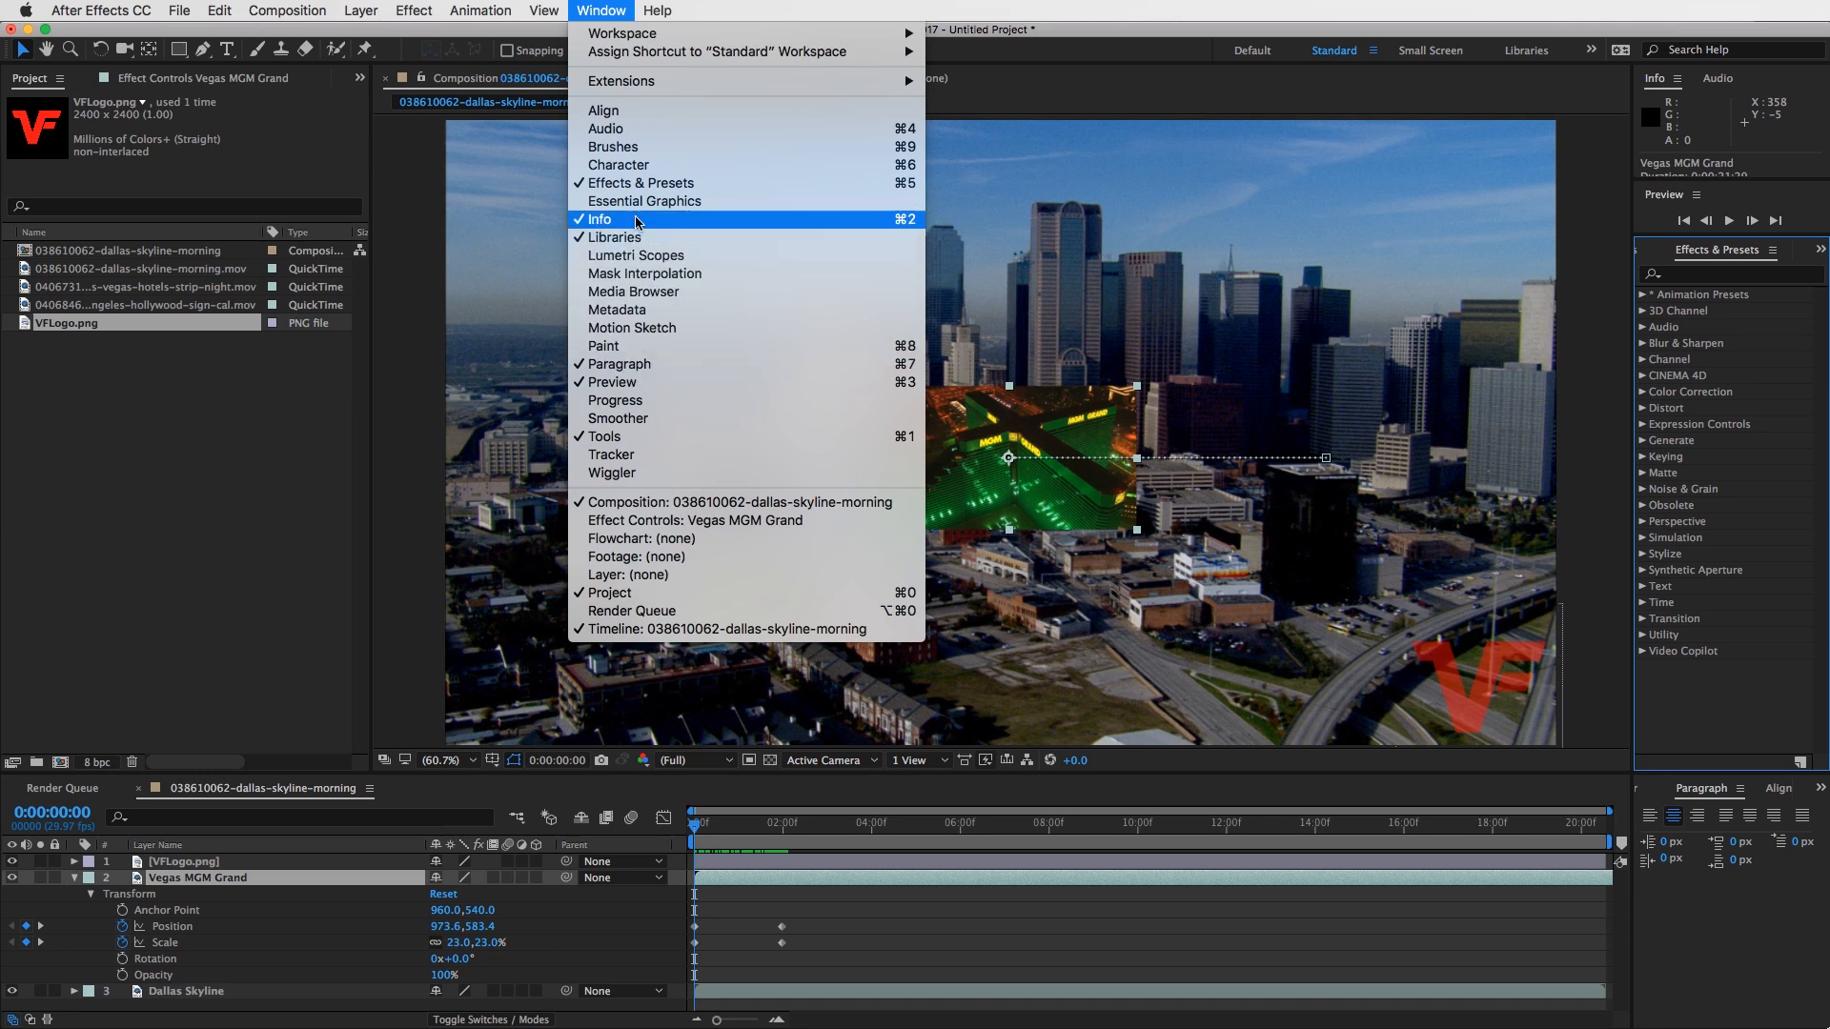
pyautogui.click(602, 9)
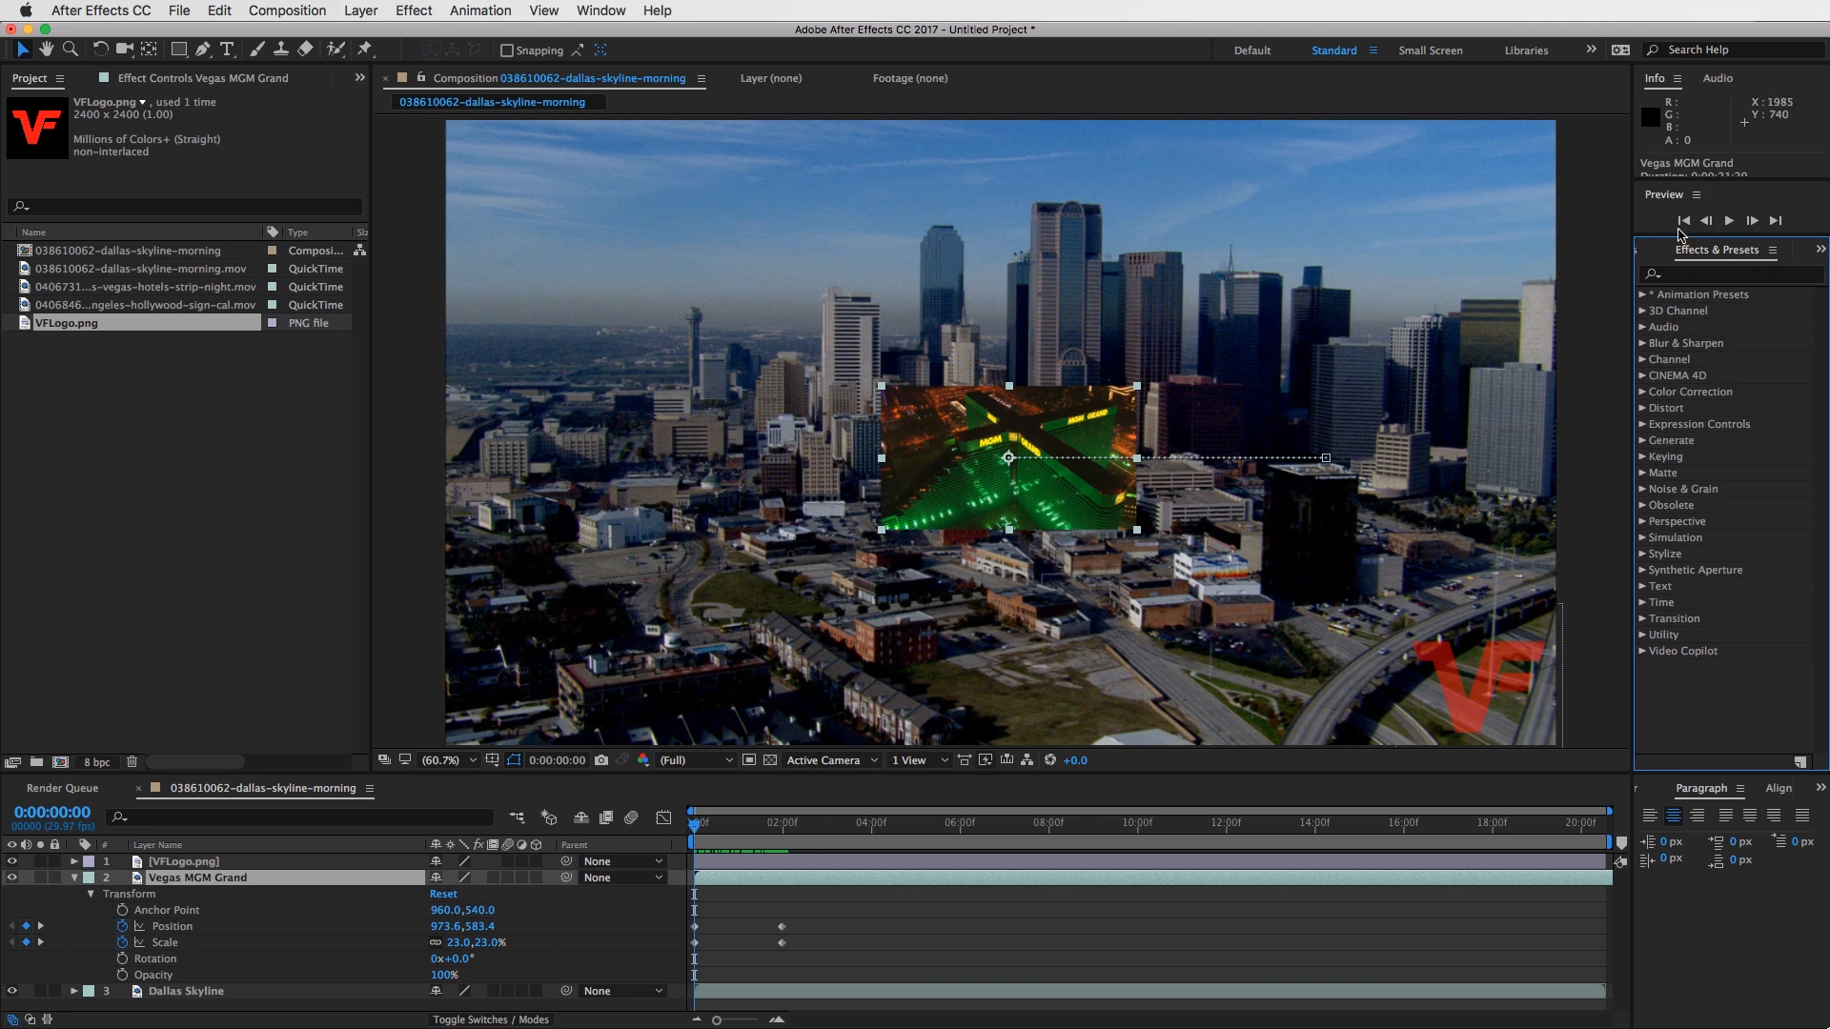
pyautogui.click(601, 10)
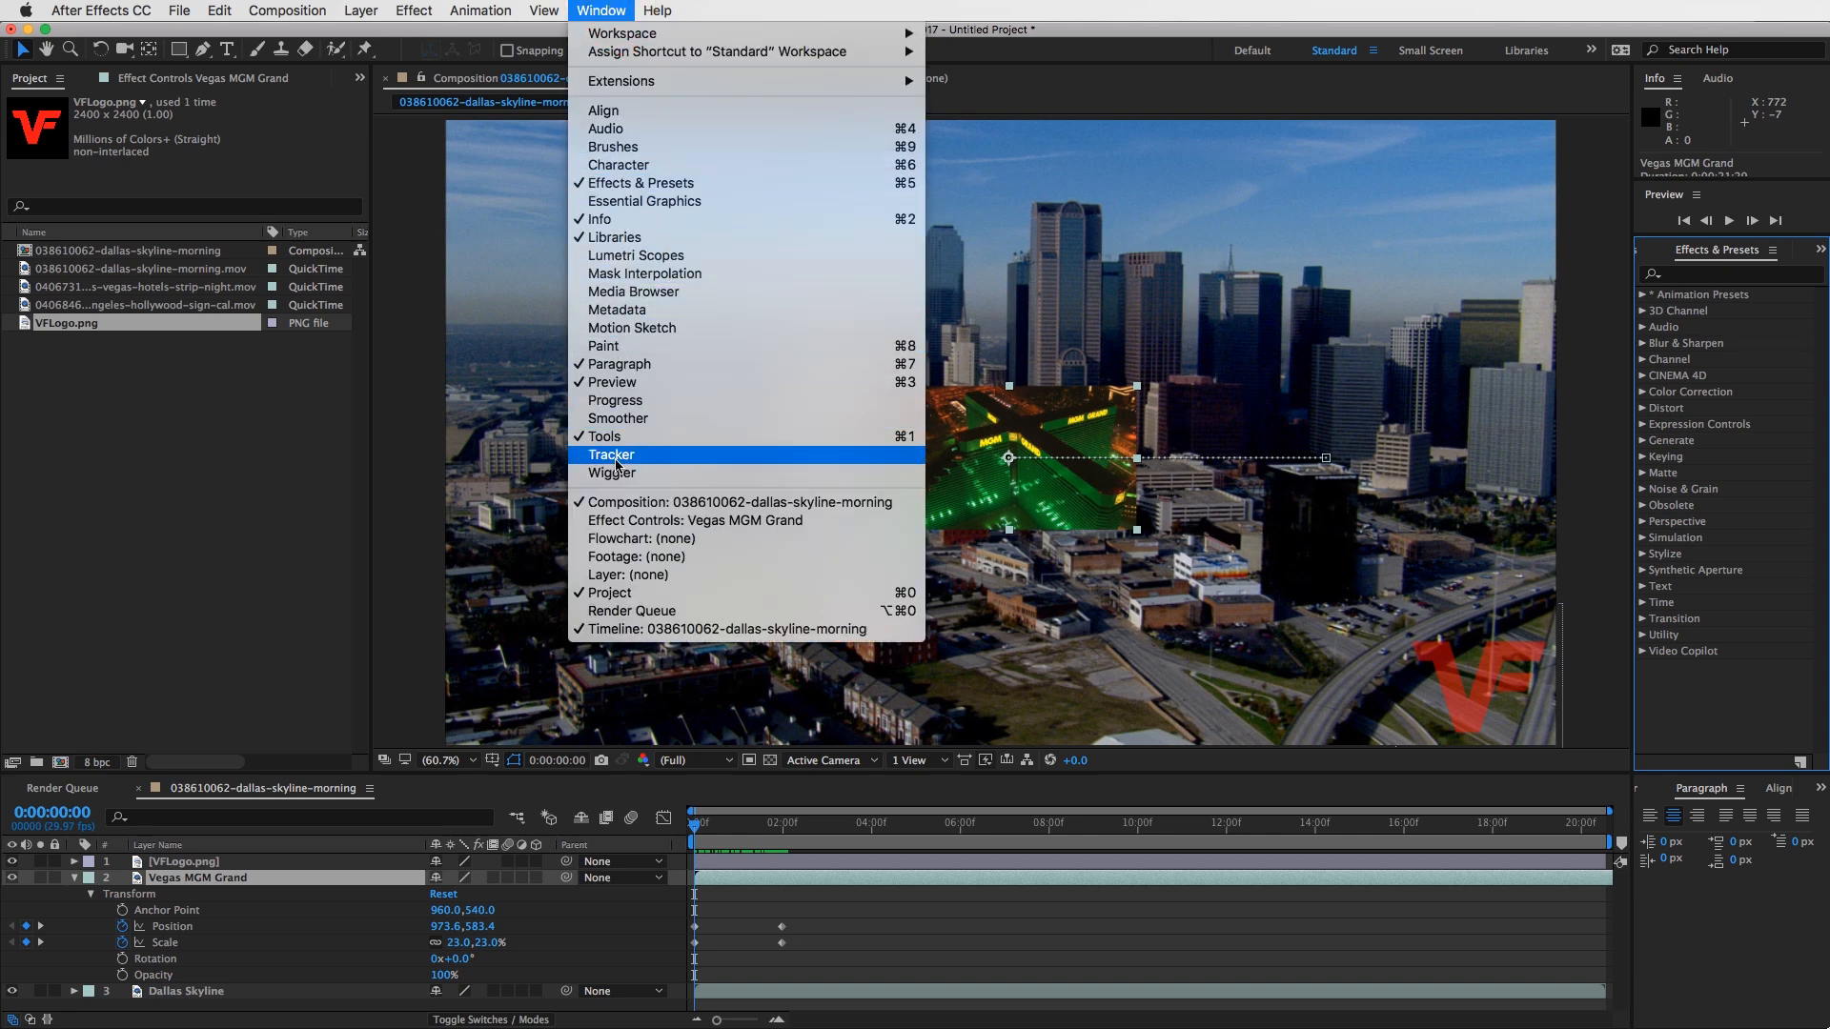
pyautogui.click(588, 5)
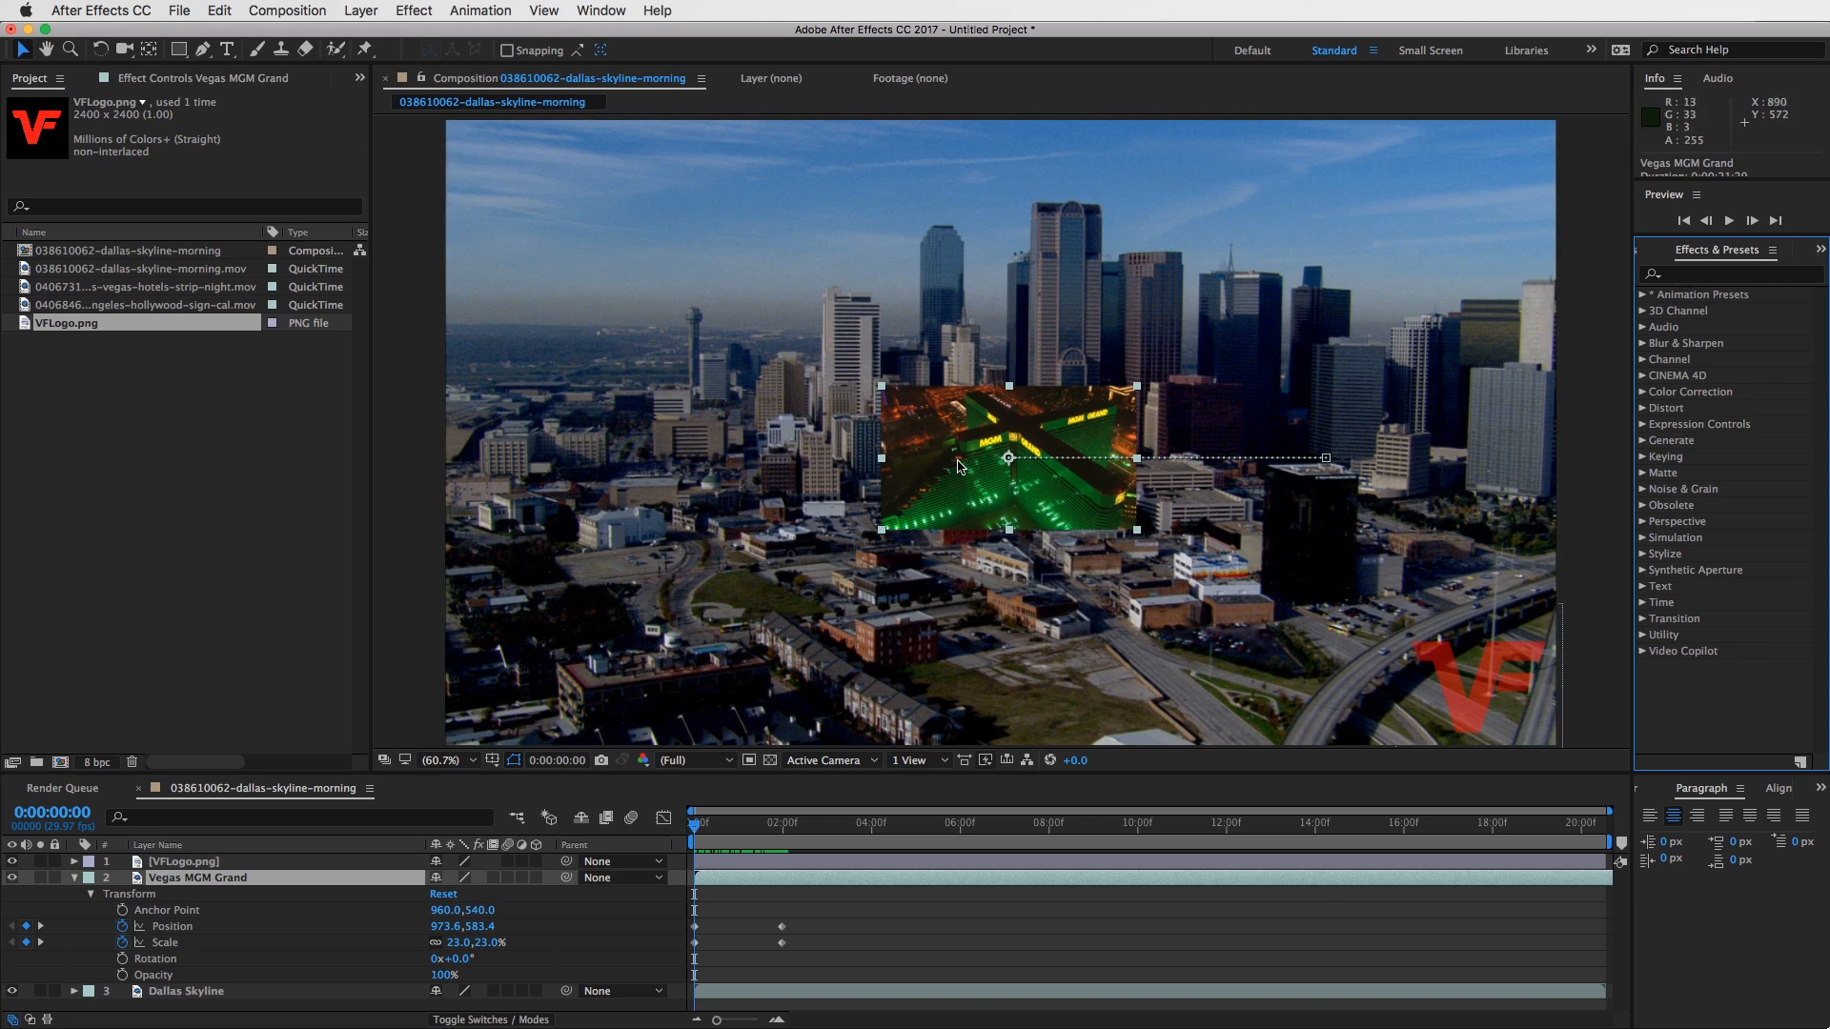
# - Browse the CINEMA 4D and Color Correction effect categories and collapse them again
pyautogui.click(1702, 277)
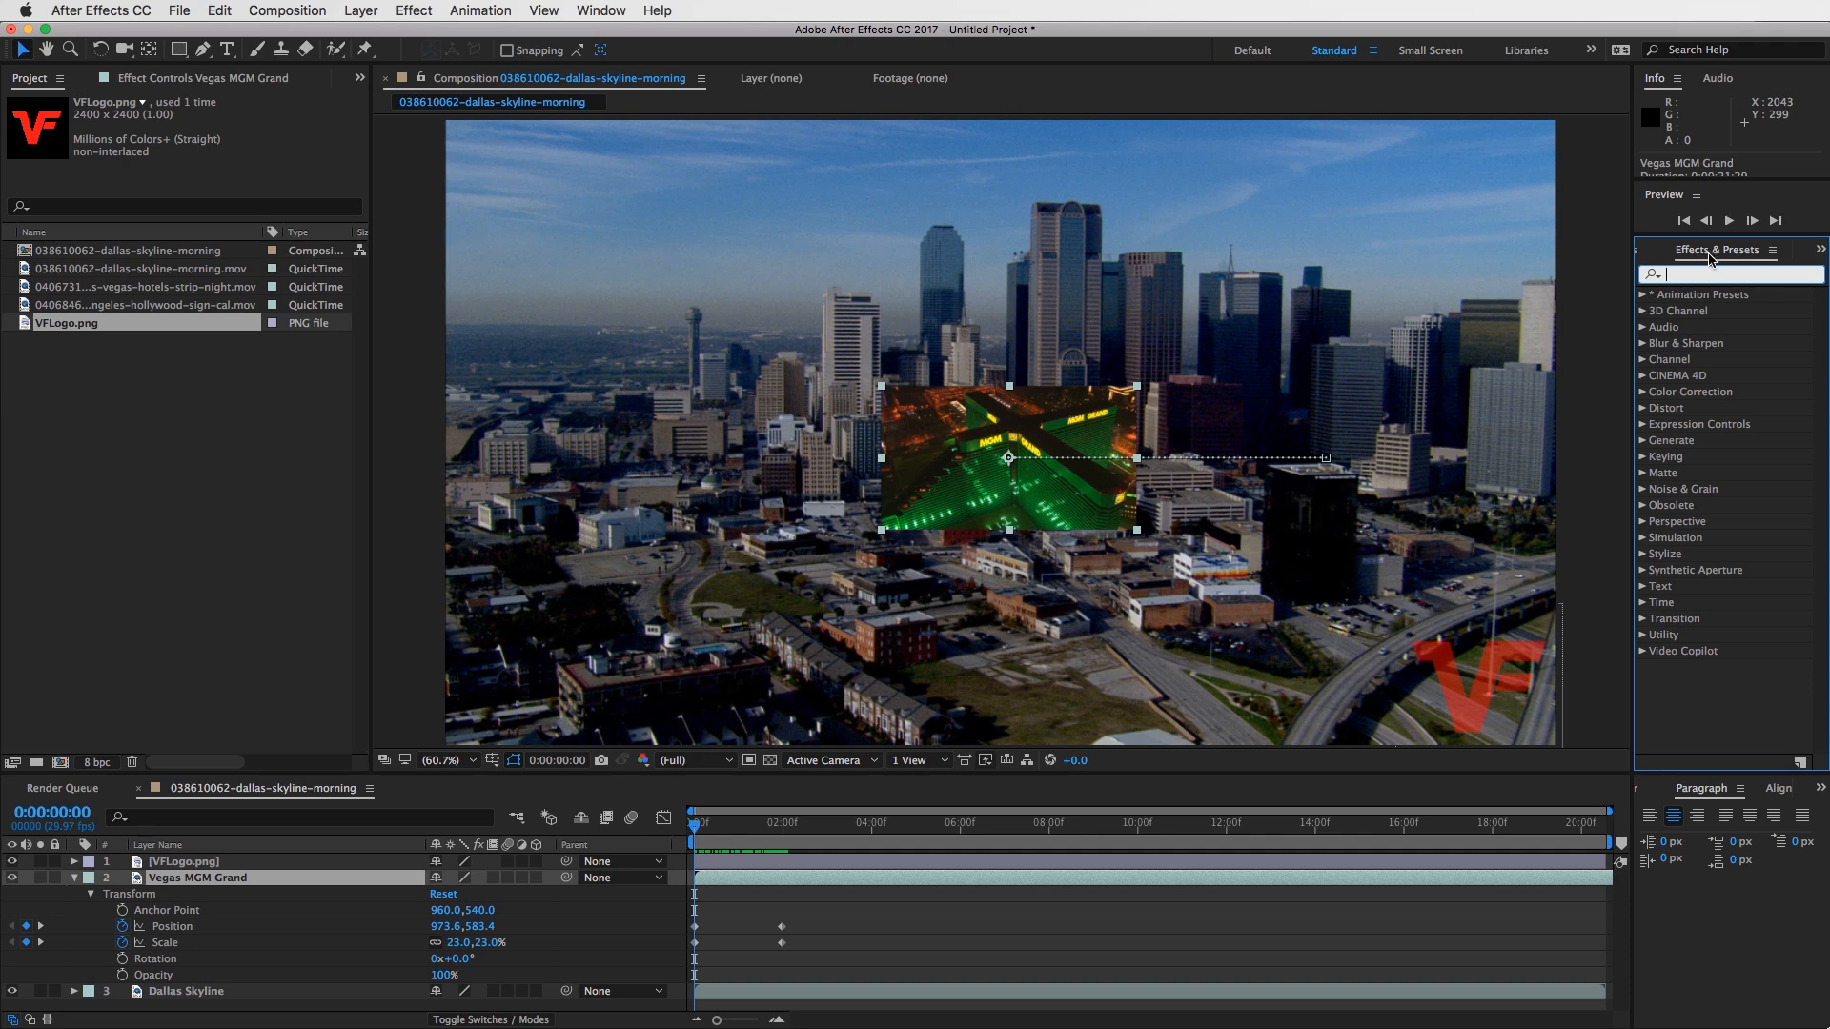
pyautogui.click(1643, 381)
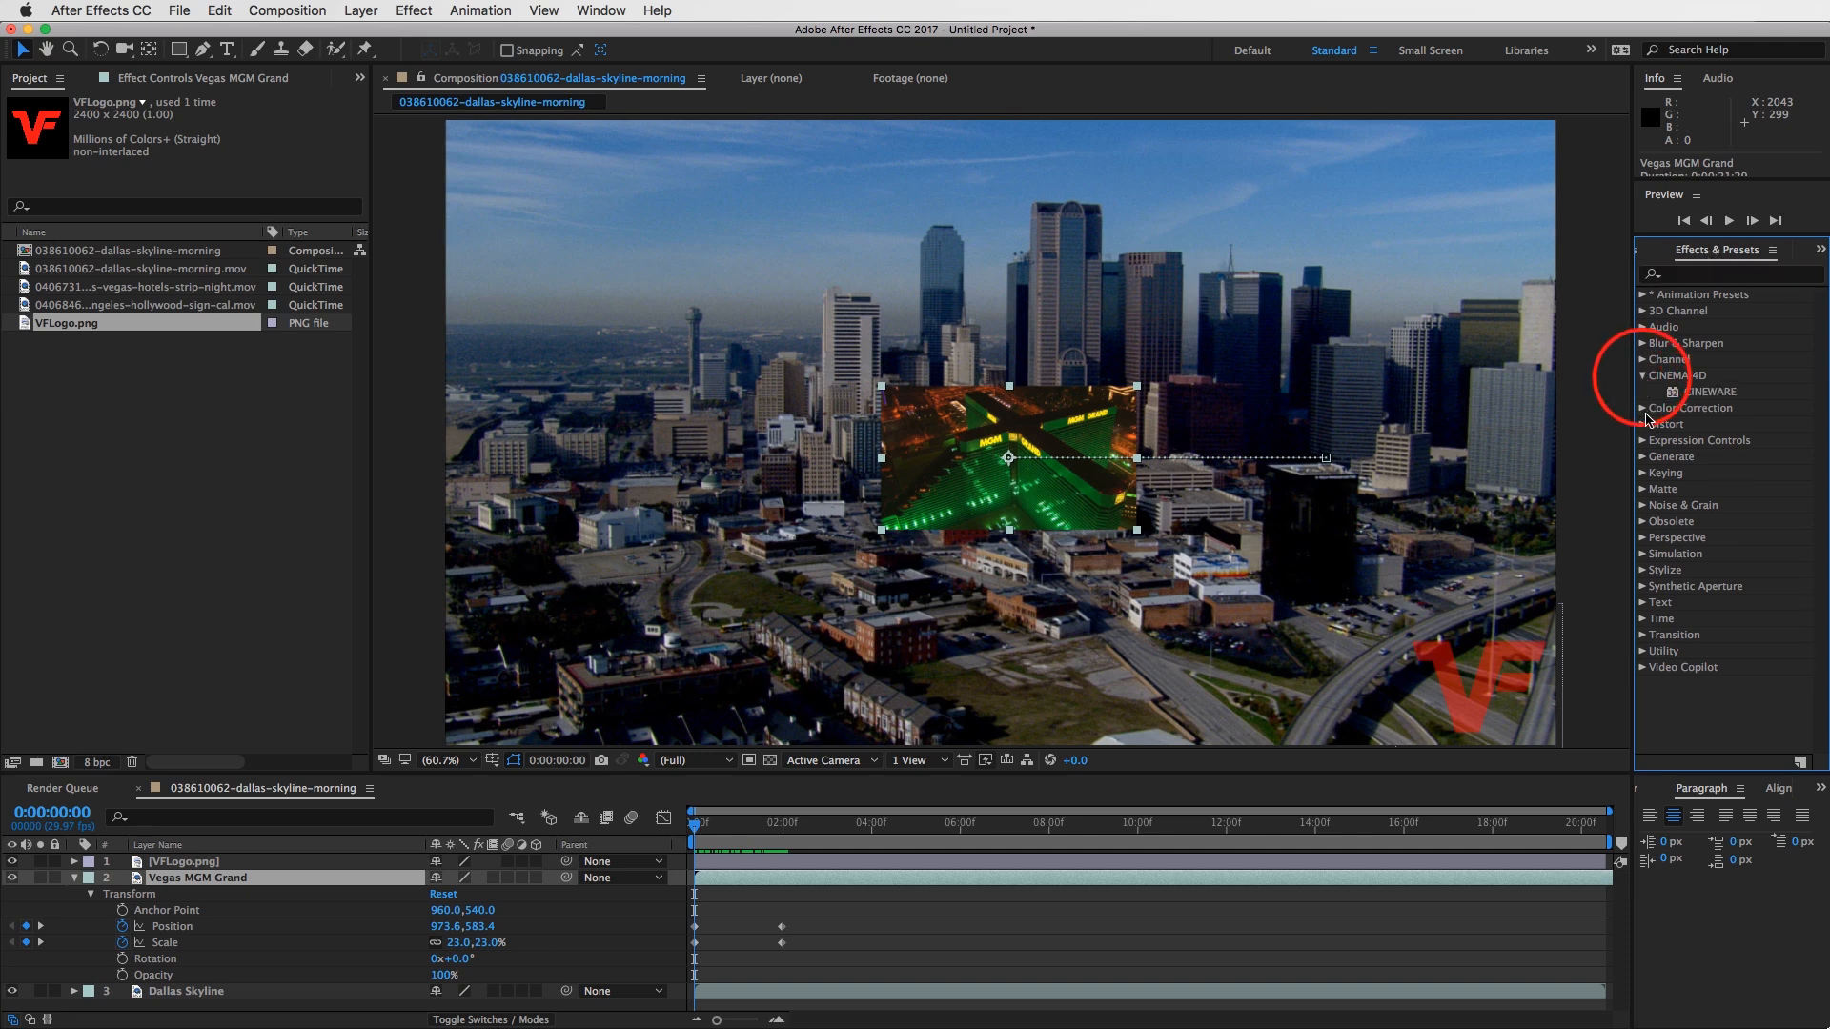
pyautogui.click(1643, 392)
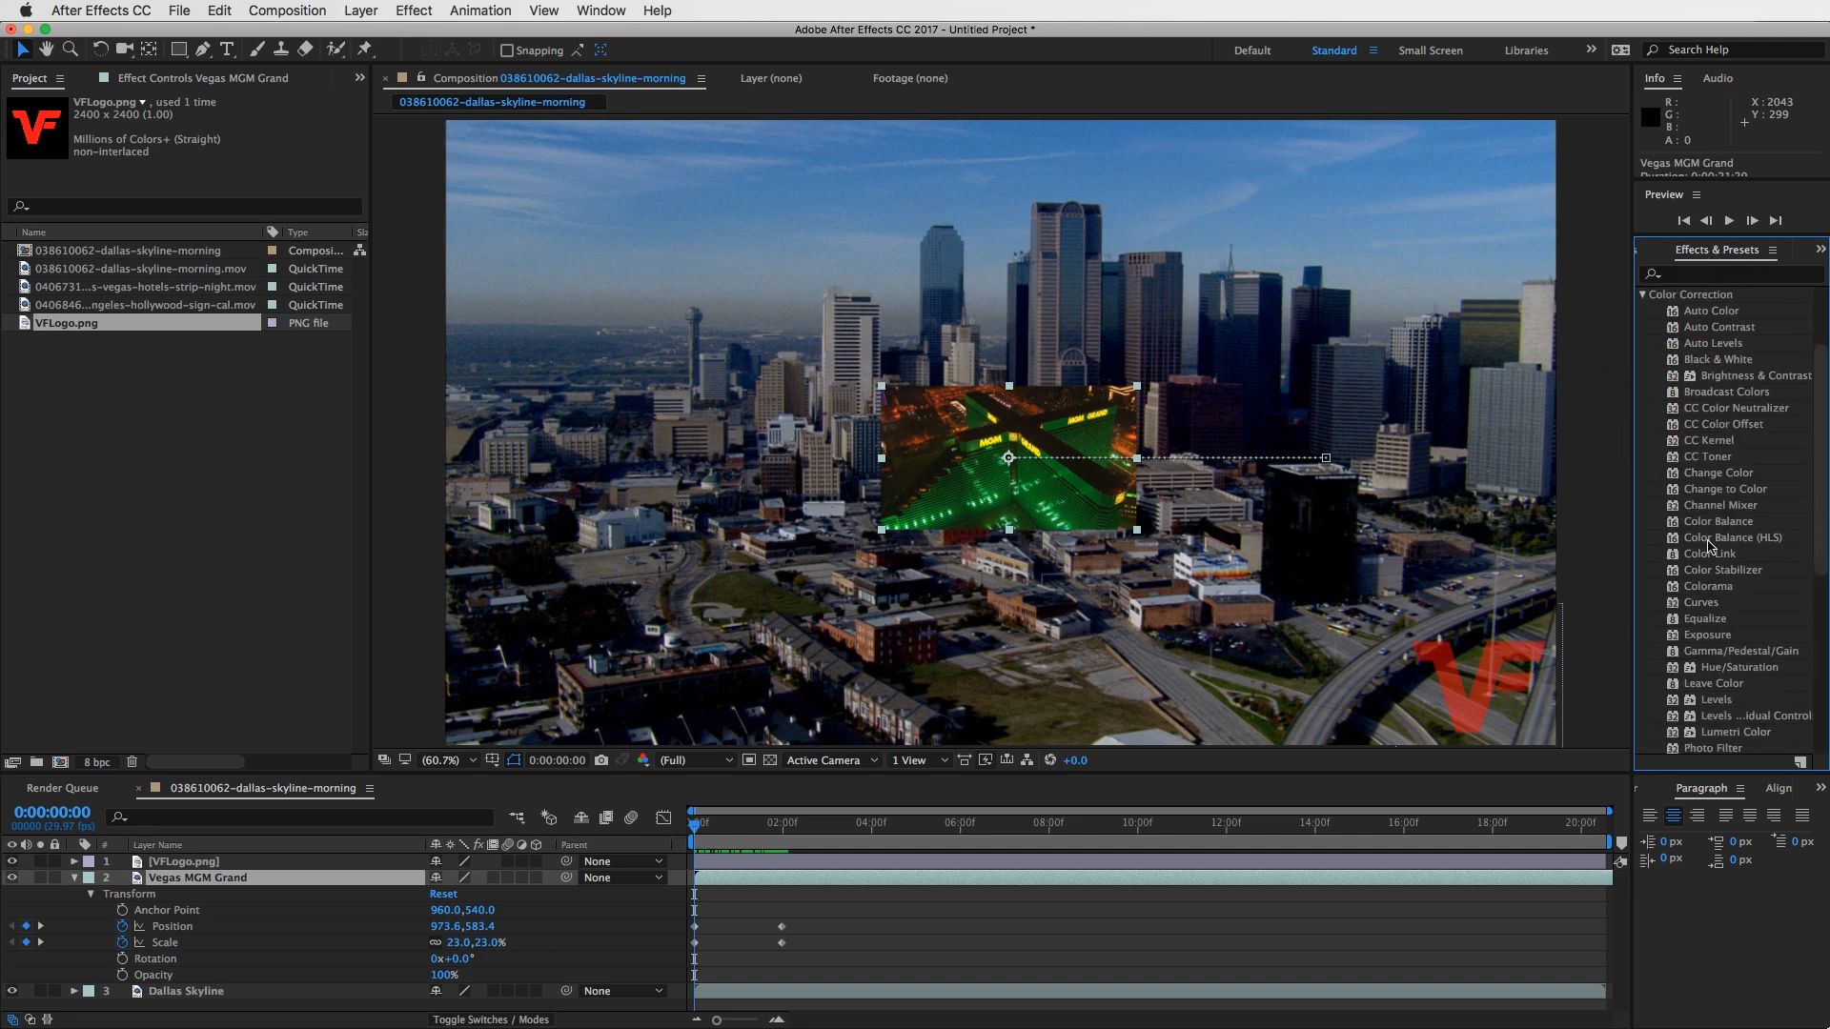
pyautogui.scroll(3, 1710, 547)
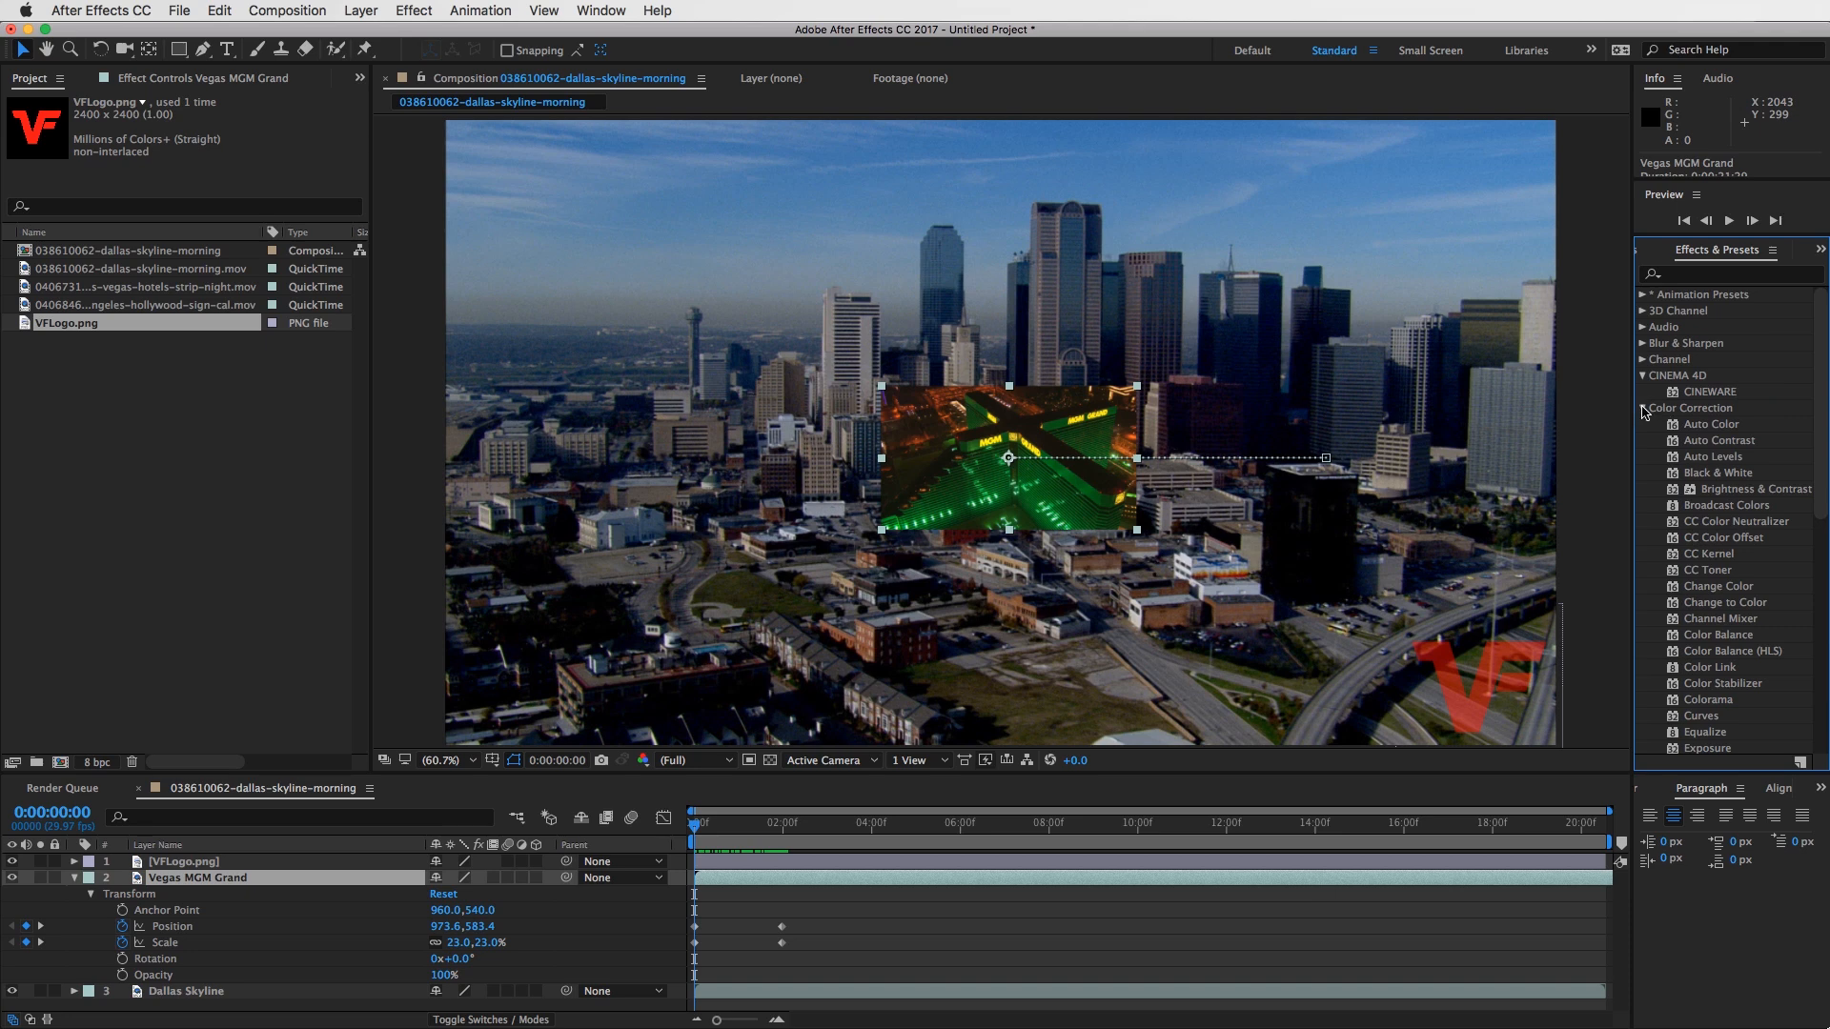
pyautogui.click(1644, 408)
pyautogui.click(1642, 376)
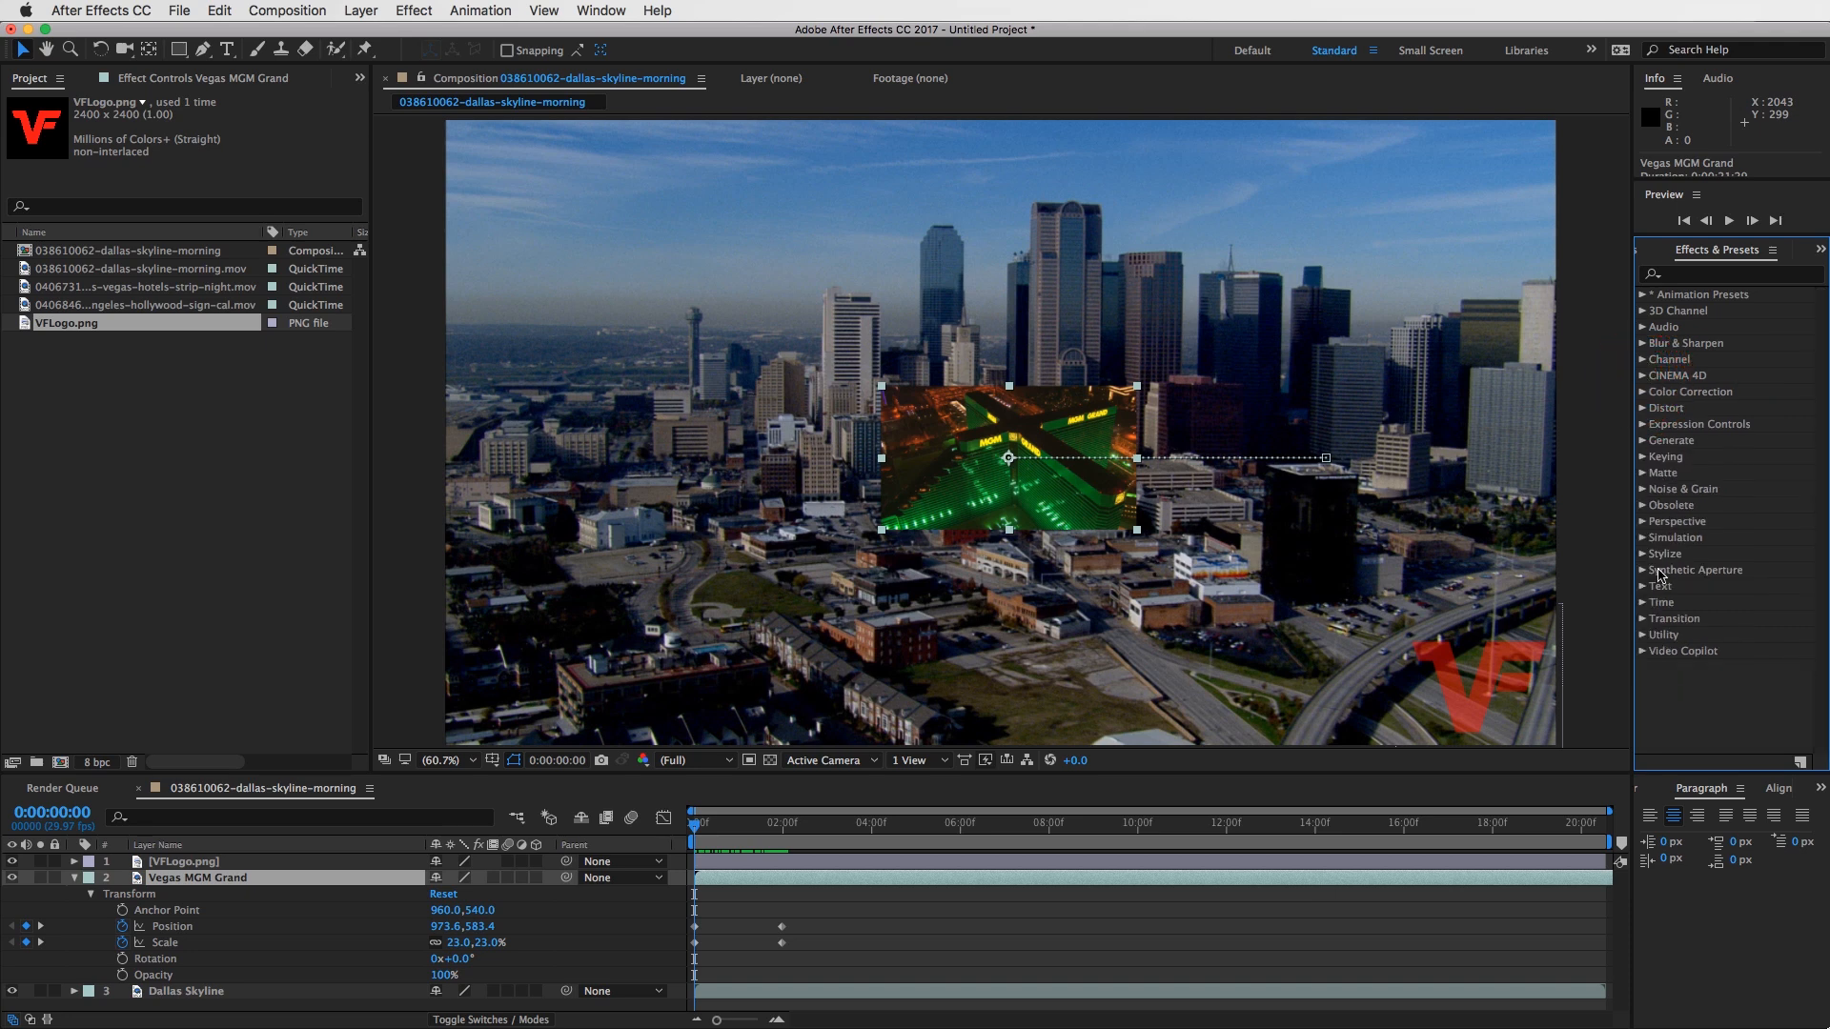
# - Search the effects for "Blur" and for "fast", and apply Fast Blur (Legacy) to the Vegas MGM Grand clip
pyautogui.click(1702, 275)
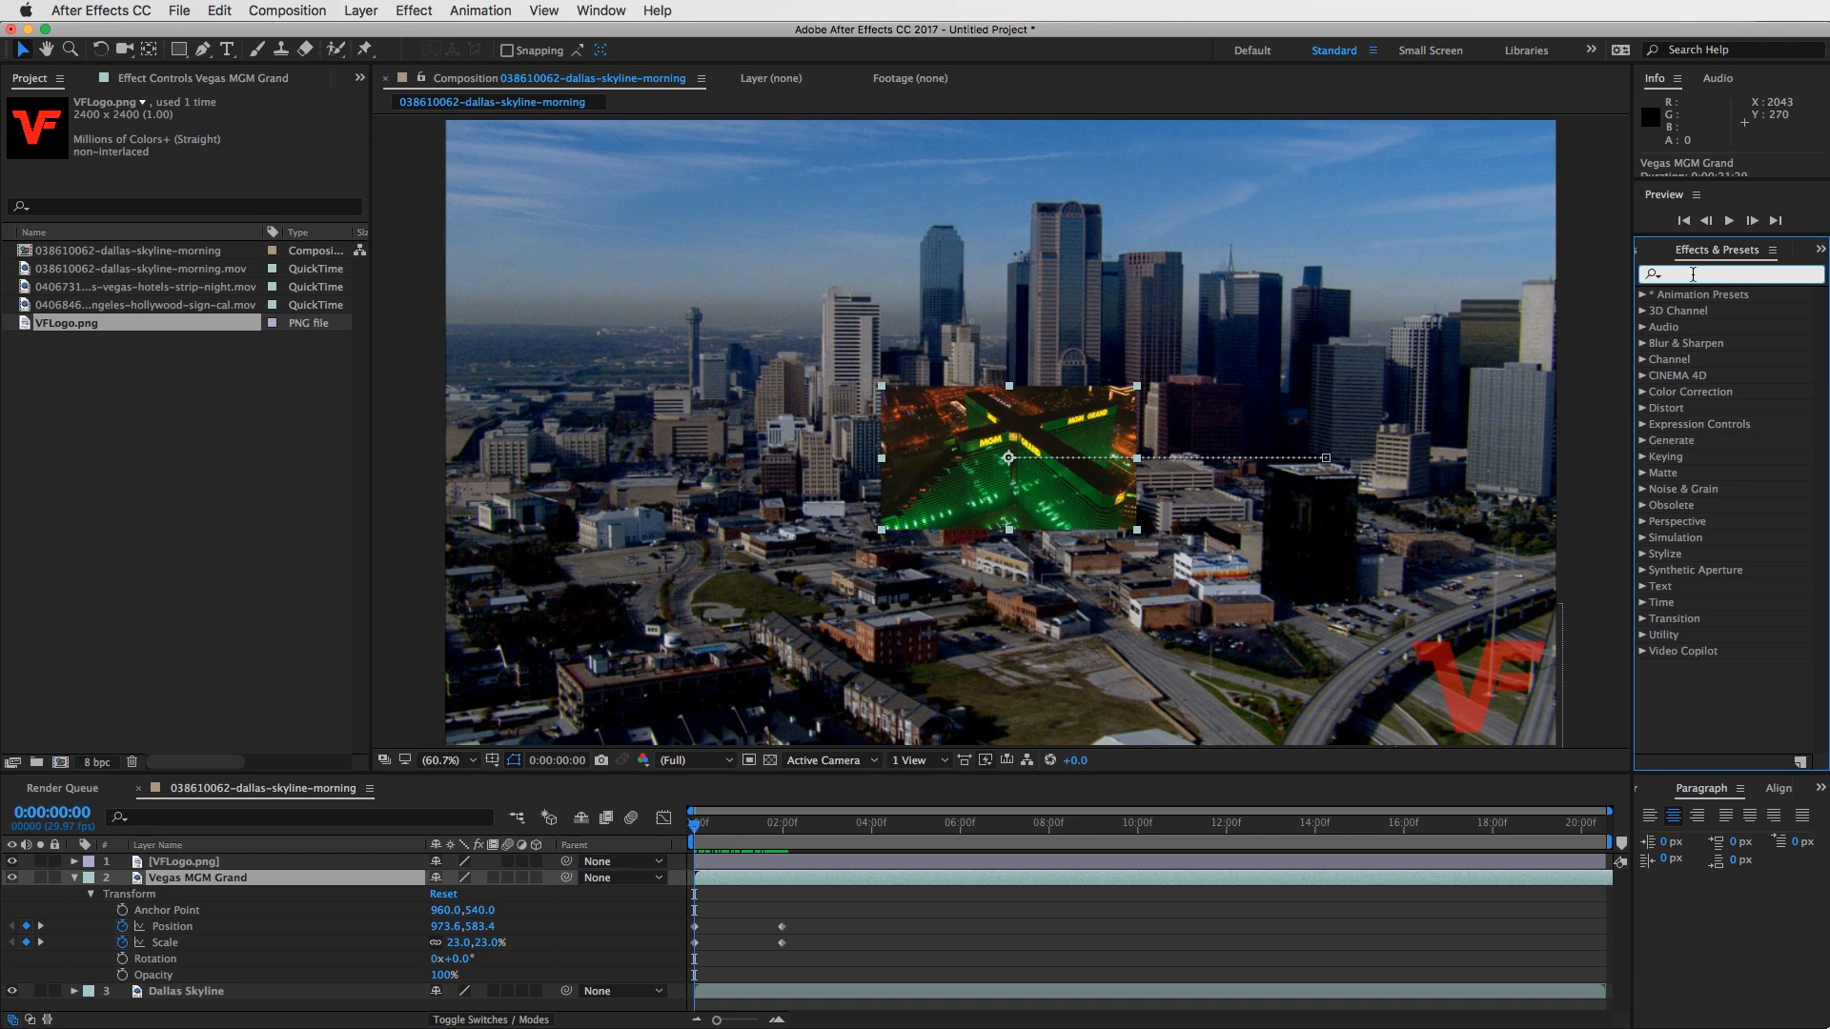
pyautogui.write('Blur')
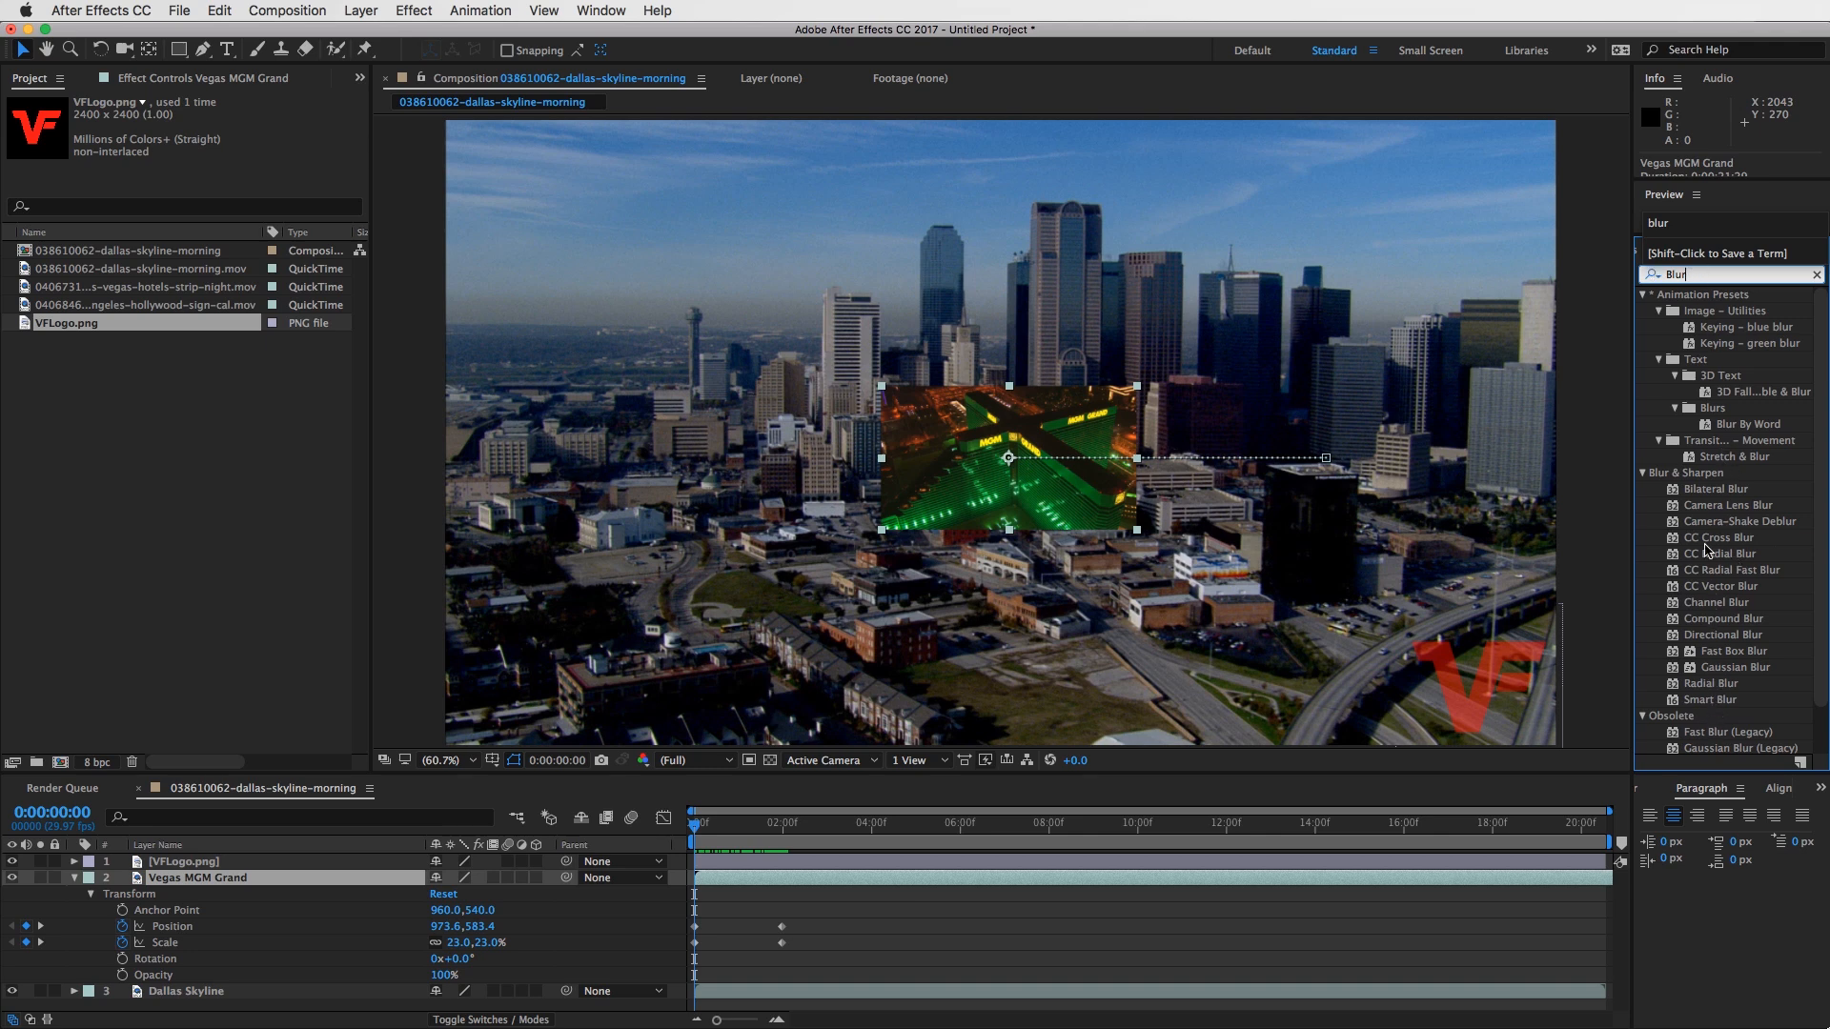
pyautogui.doubleClick(1695, 275)
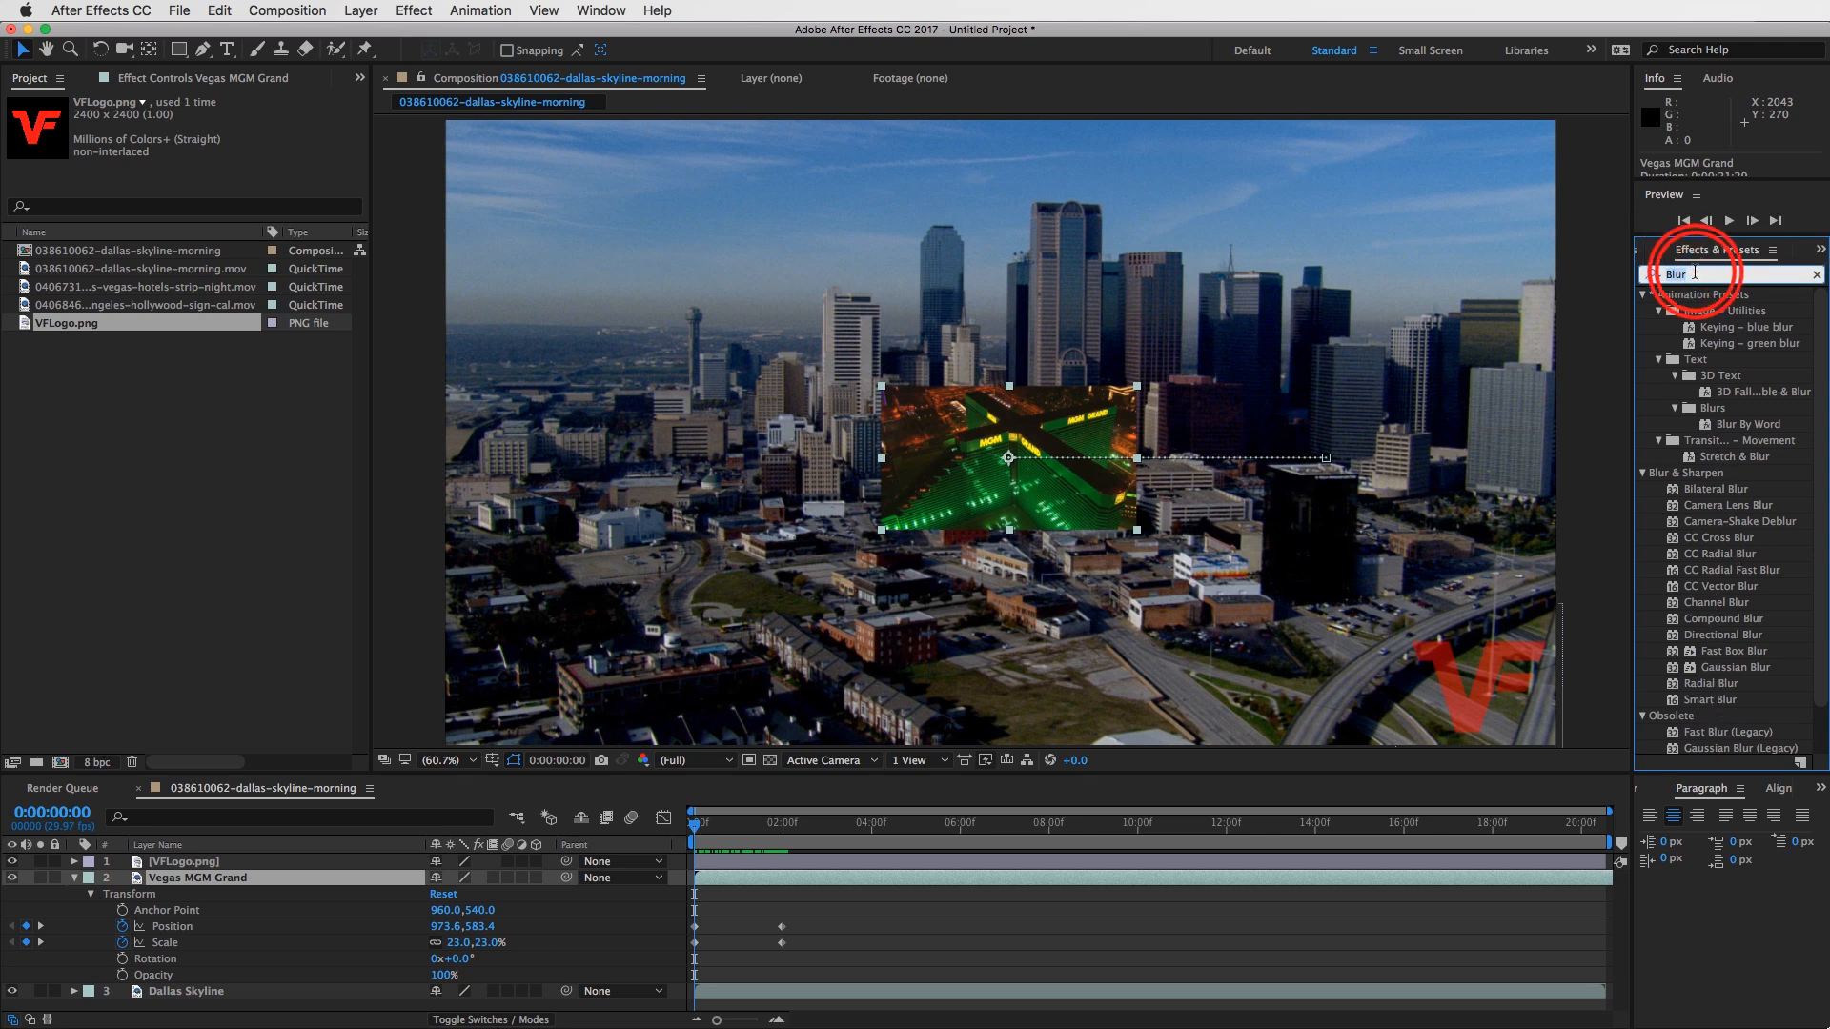
pyautogui.write('fast')
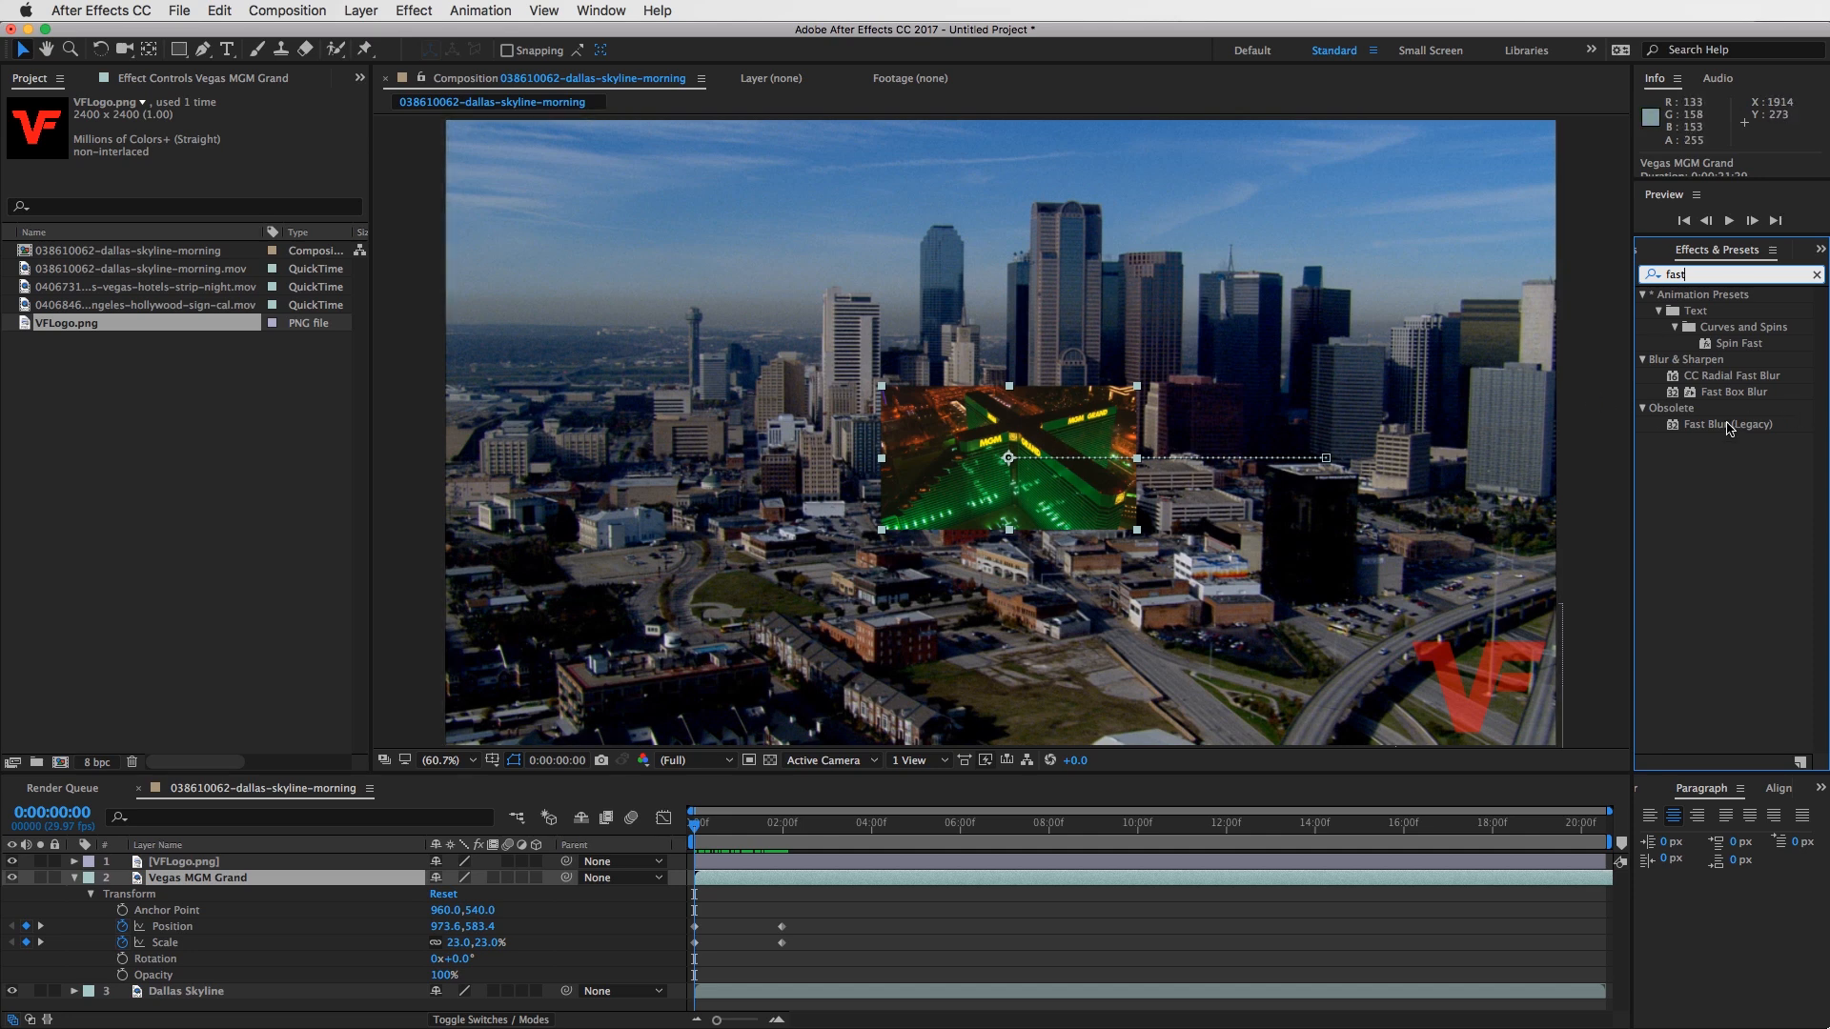
pyautogui.moveTo(1728, 426); pyautogui.dragTo(1020, 435)
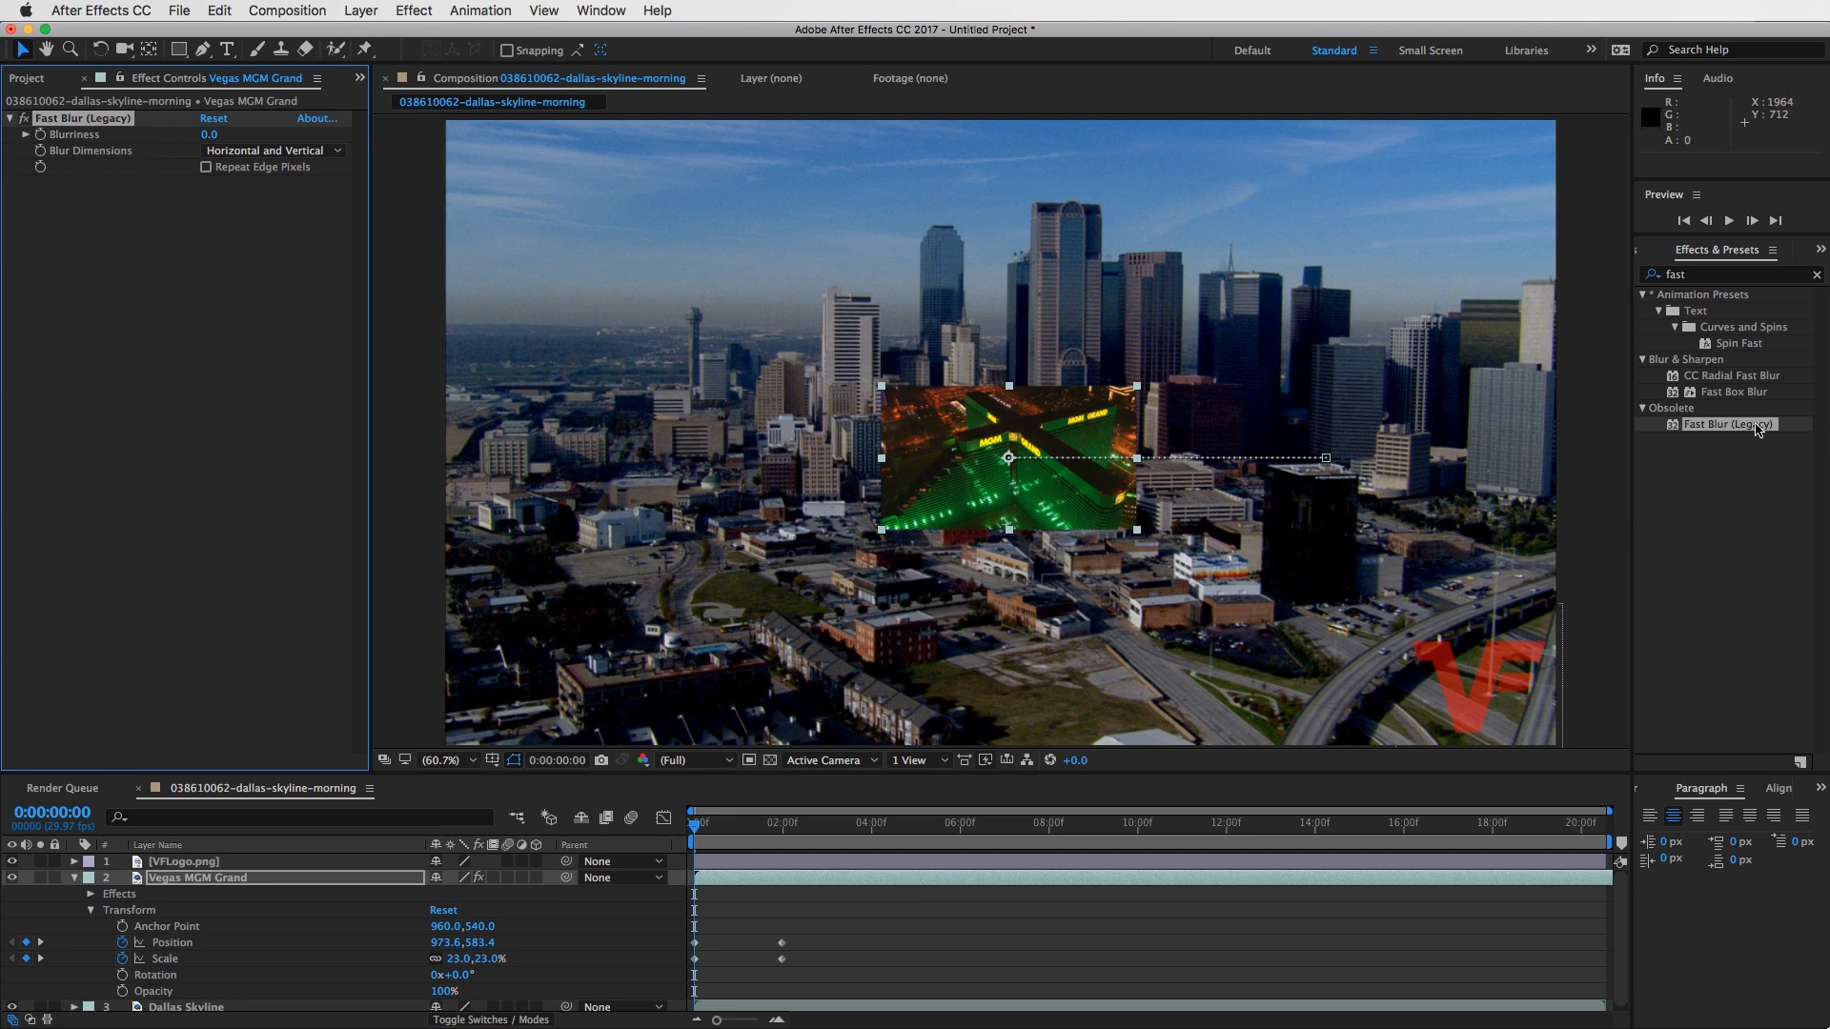
# - Add a second Fast Blur (Legacy) to the Vegas MGM Grand clip and delete the duplicate
pyautogui.moveTo(1757, 432); pyautogui.dragTo(184, 253)
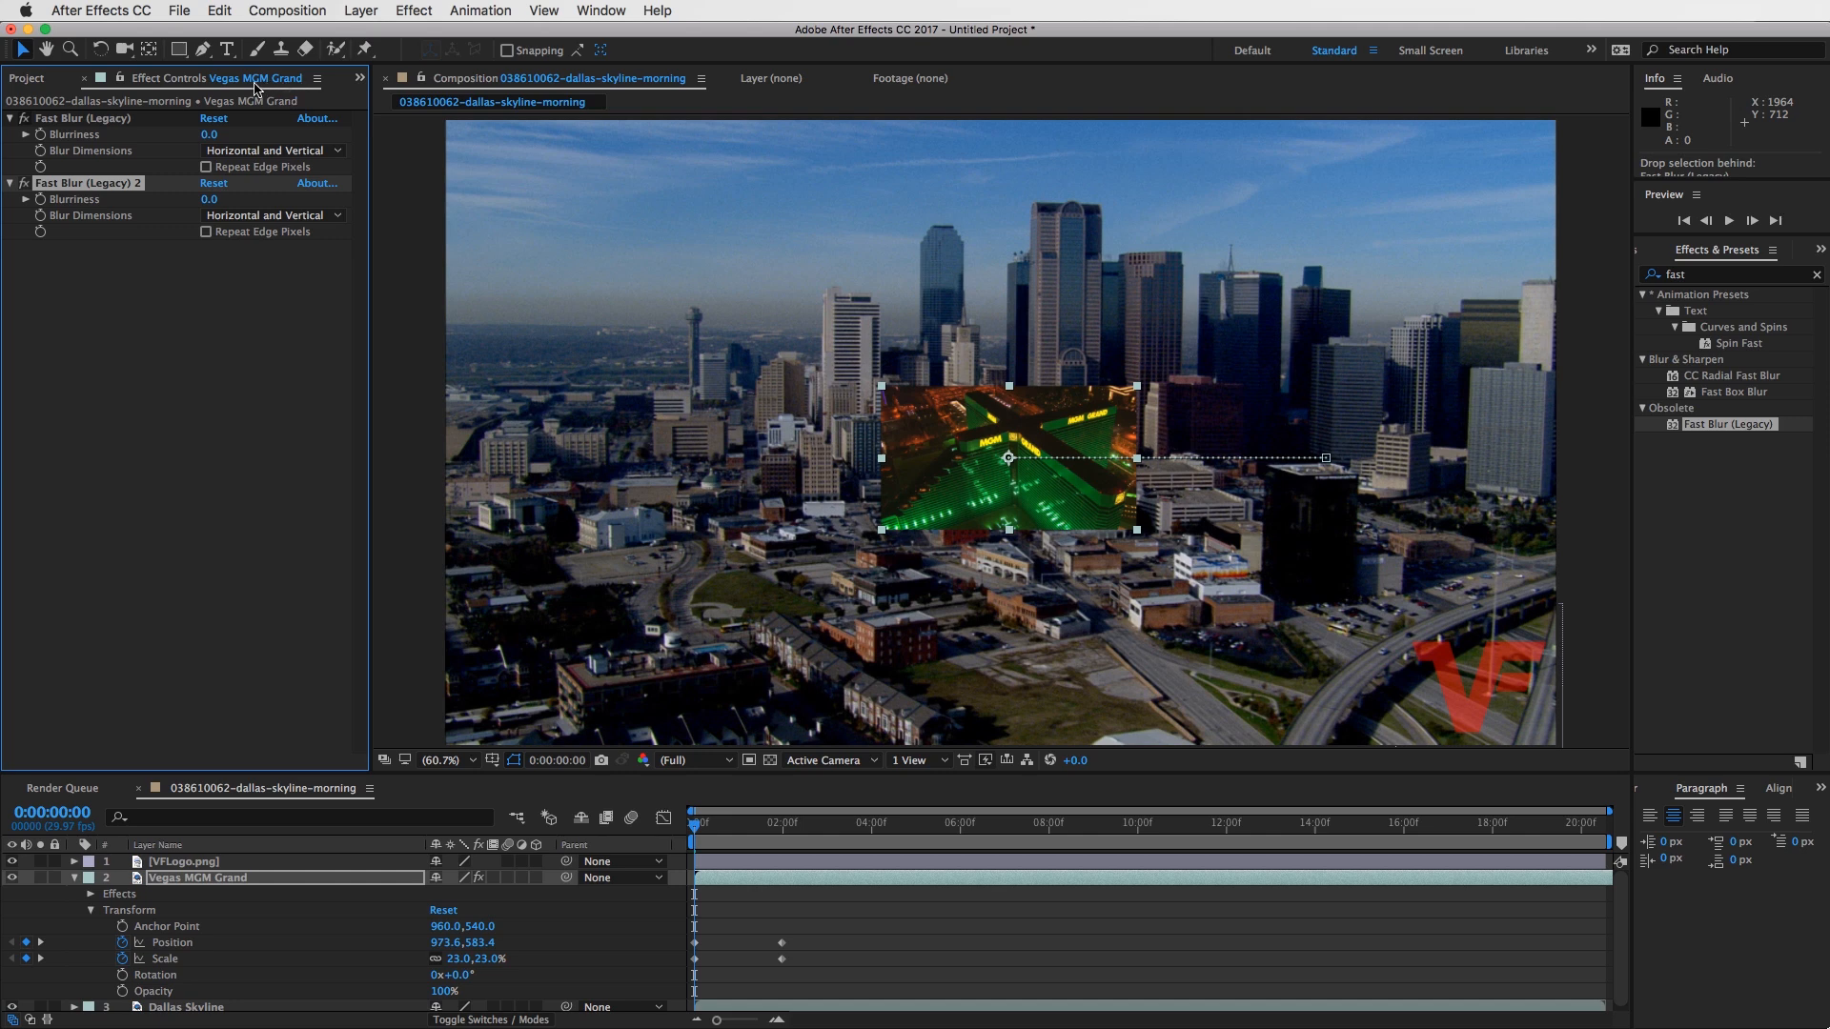
pyautogui.click(100, 201)
pyautogui.press('Delete')
pyautogui.moveTo(1715, 430)
pyautogui.mouseDown()
pyautogui.moveTo(895, 891)
pyautogui.moveTo(990, 880)
pyautogui.moveTo(928, 873)
pyautogui.moveTo(968, 852)
pyautogui.moveTo(934, 865)
pyautogui.moveTo(953, 861)
pyautogui.moveTo(940, 881)
pyautogui.moveTo(973, 976)
pyautogui.moveTo(913, 969)
pyautogui.moveTo(986, 899)
pyautogui.moveTo(1172, 885)
pyautogui.moveTo(1694, 426)
pyautogui.mouseUp()
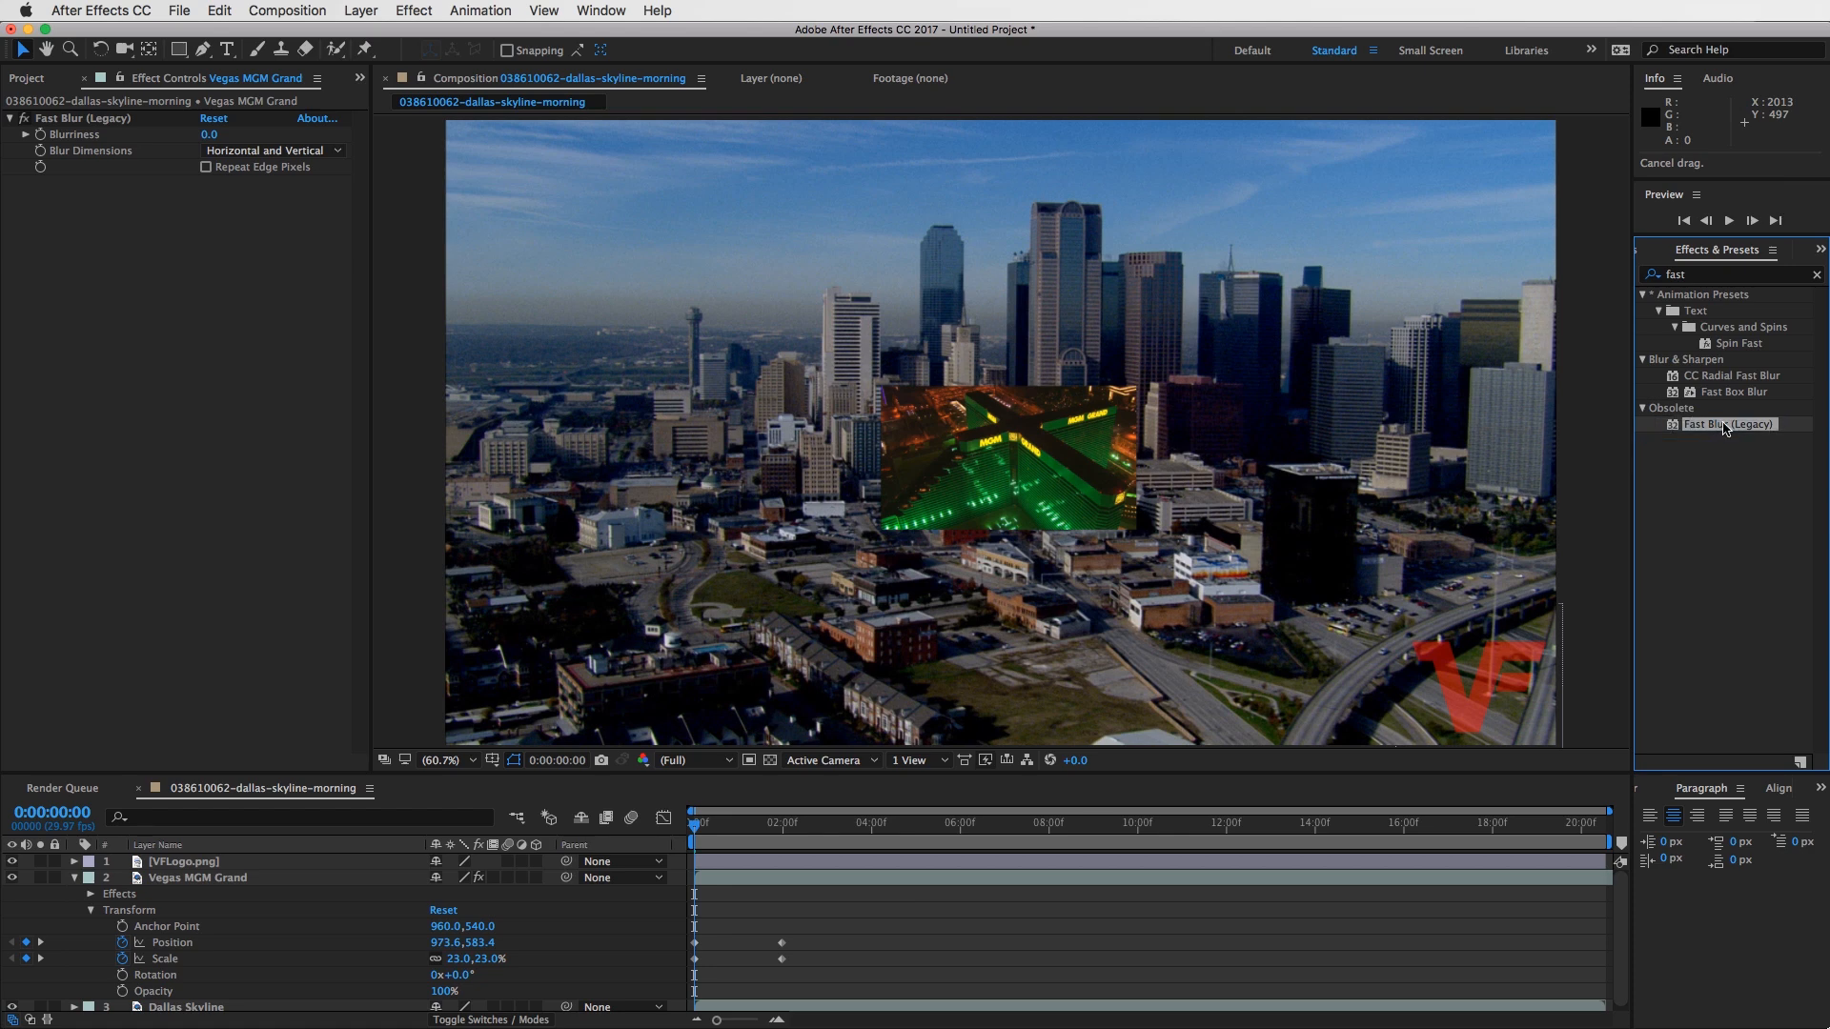
# - Move the playhead to 0:00:01:09, expand the Fast Blur's Blurriness slider and try out the blur amount
pyautogui.moveTo(713, 824); pyautogui.dragTo(751, 826)
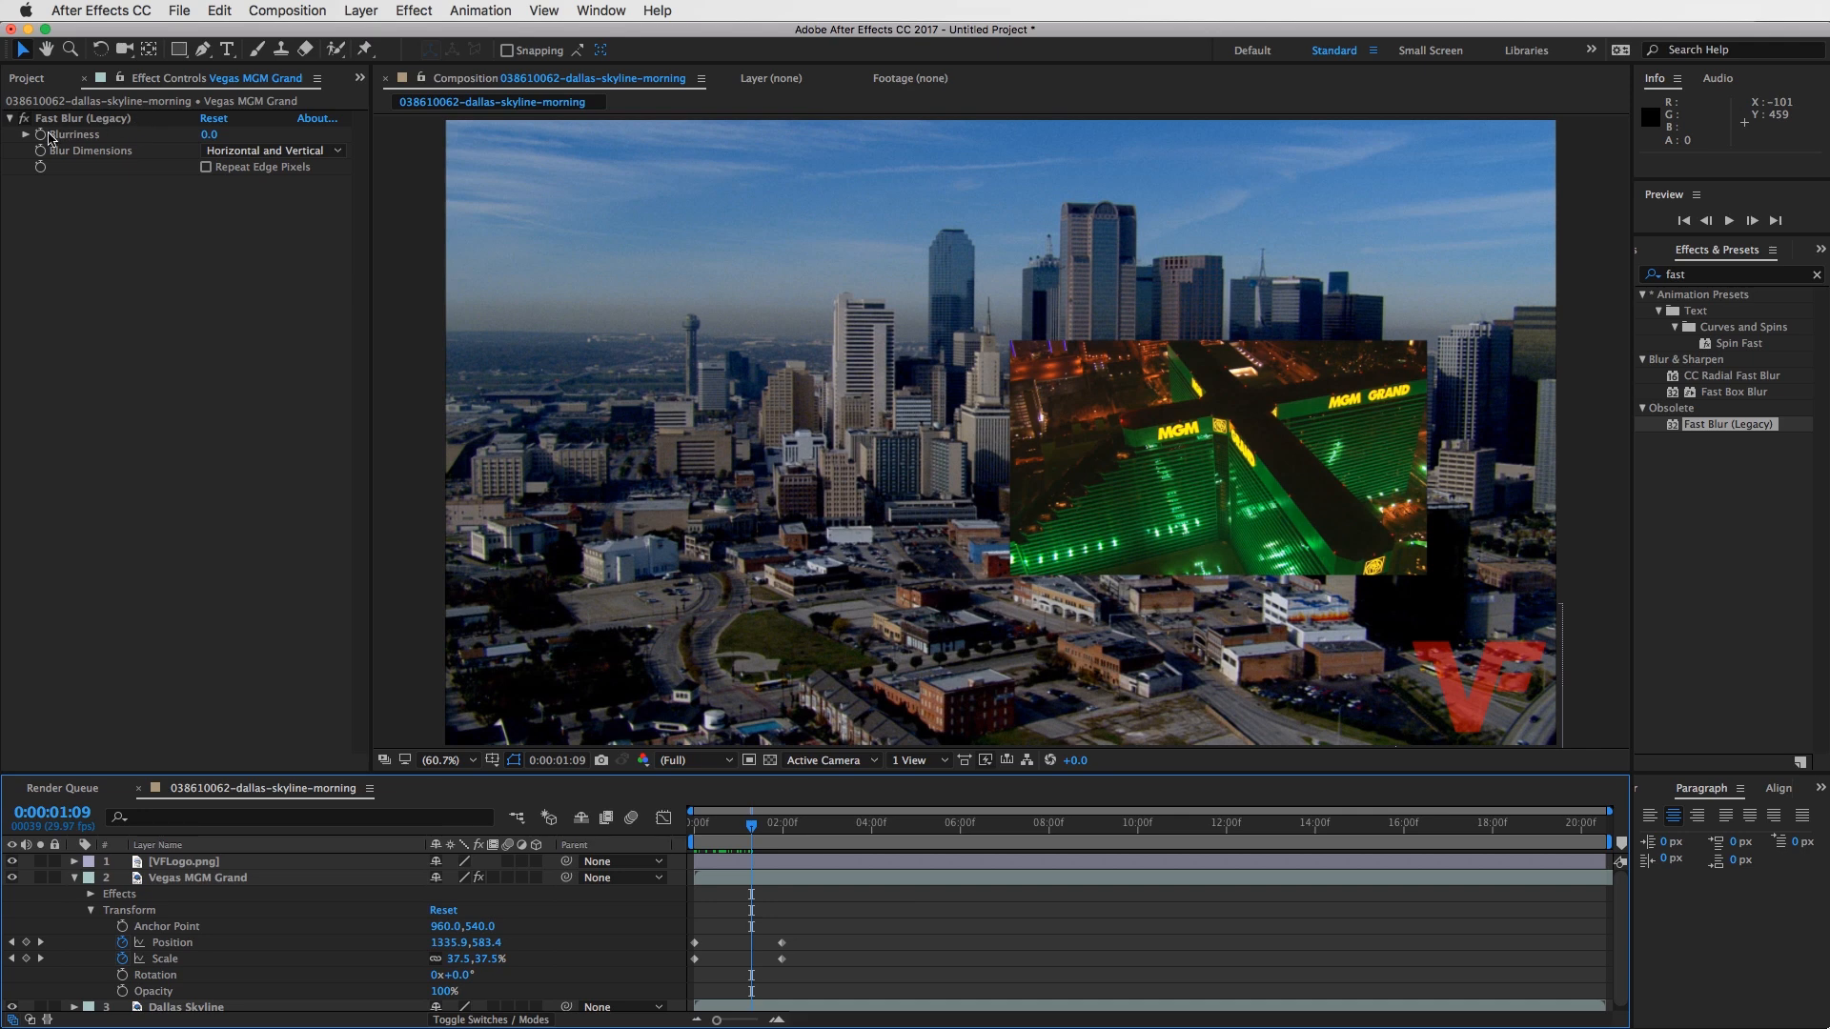
pyautogui.click(26, 135)
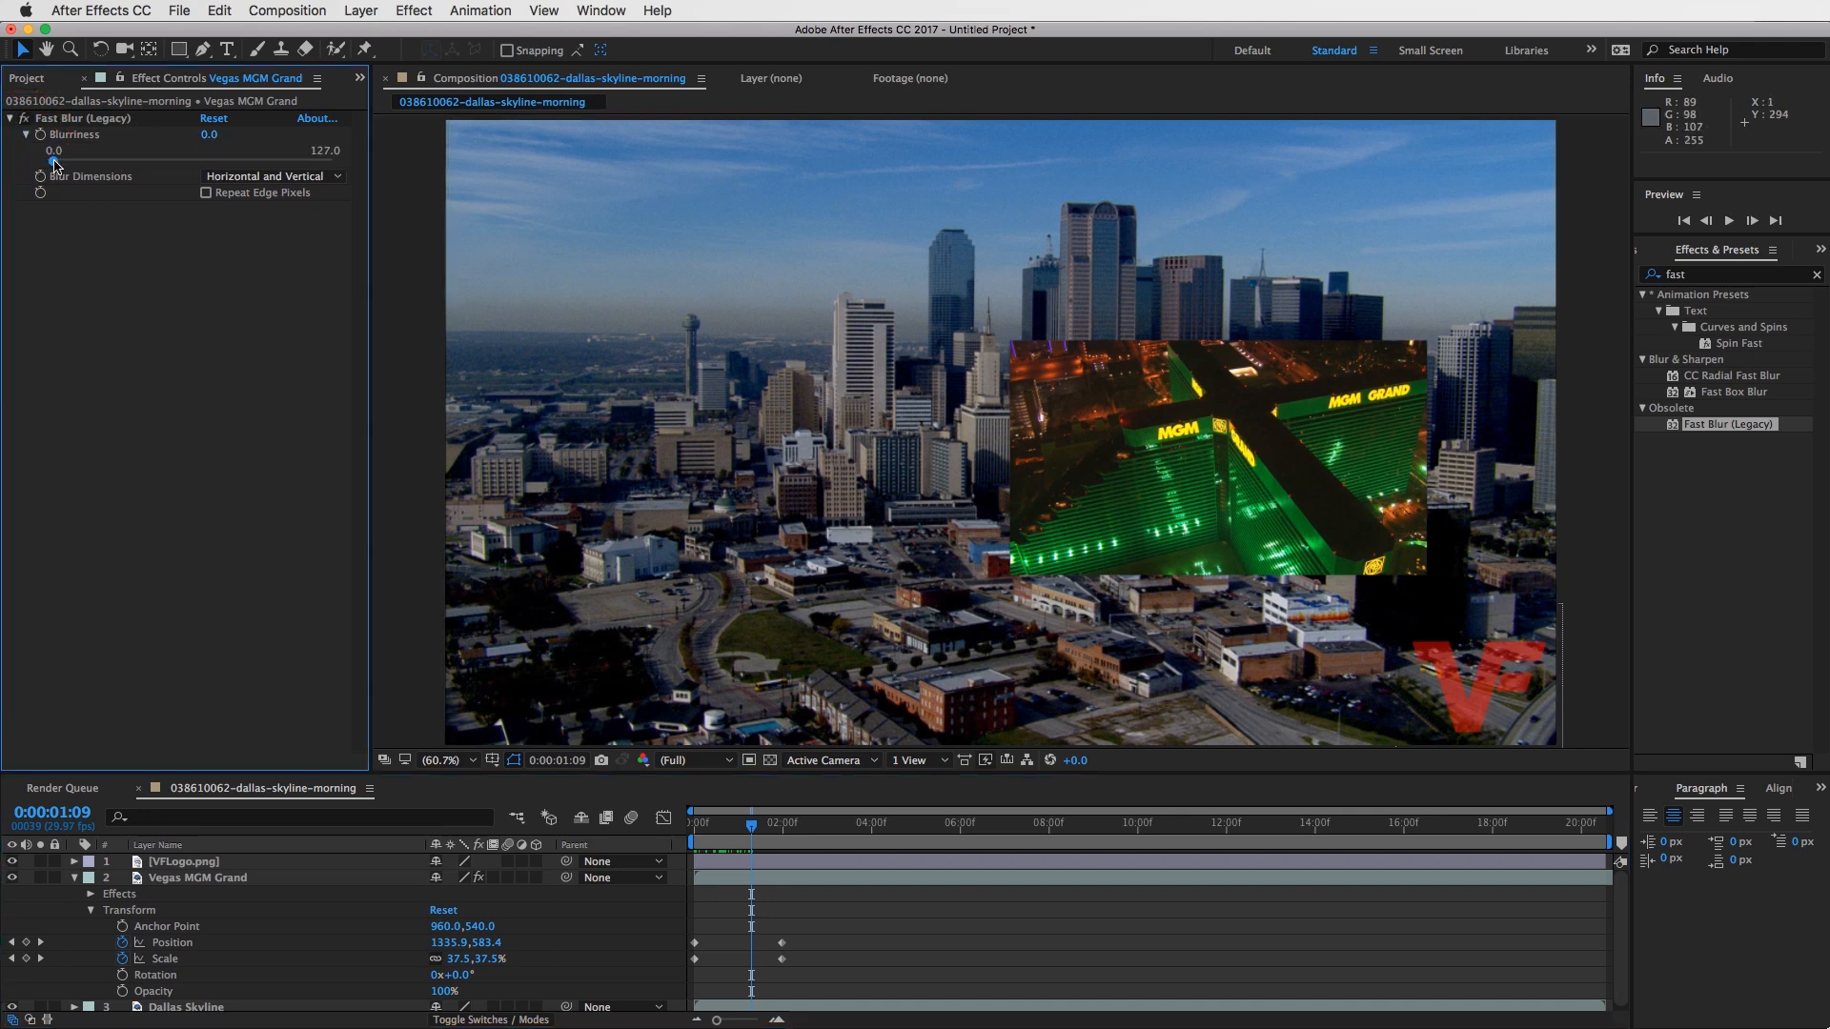
pyautogui.moveTo(54, 164)
pyautogui.mouseDown()
pyautogui.moveTo(275, 162)
pyautogui.moveTo(34, 162)
pyautogui.mouseUp()
pyautogui.click(171, 162)
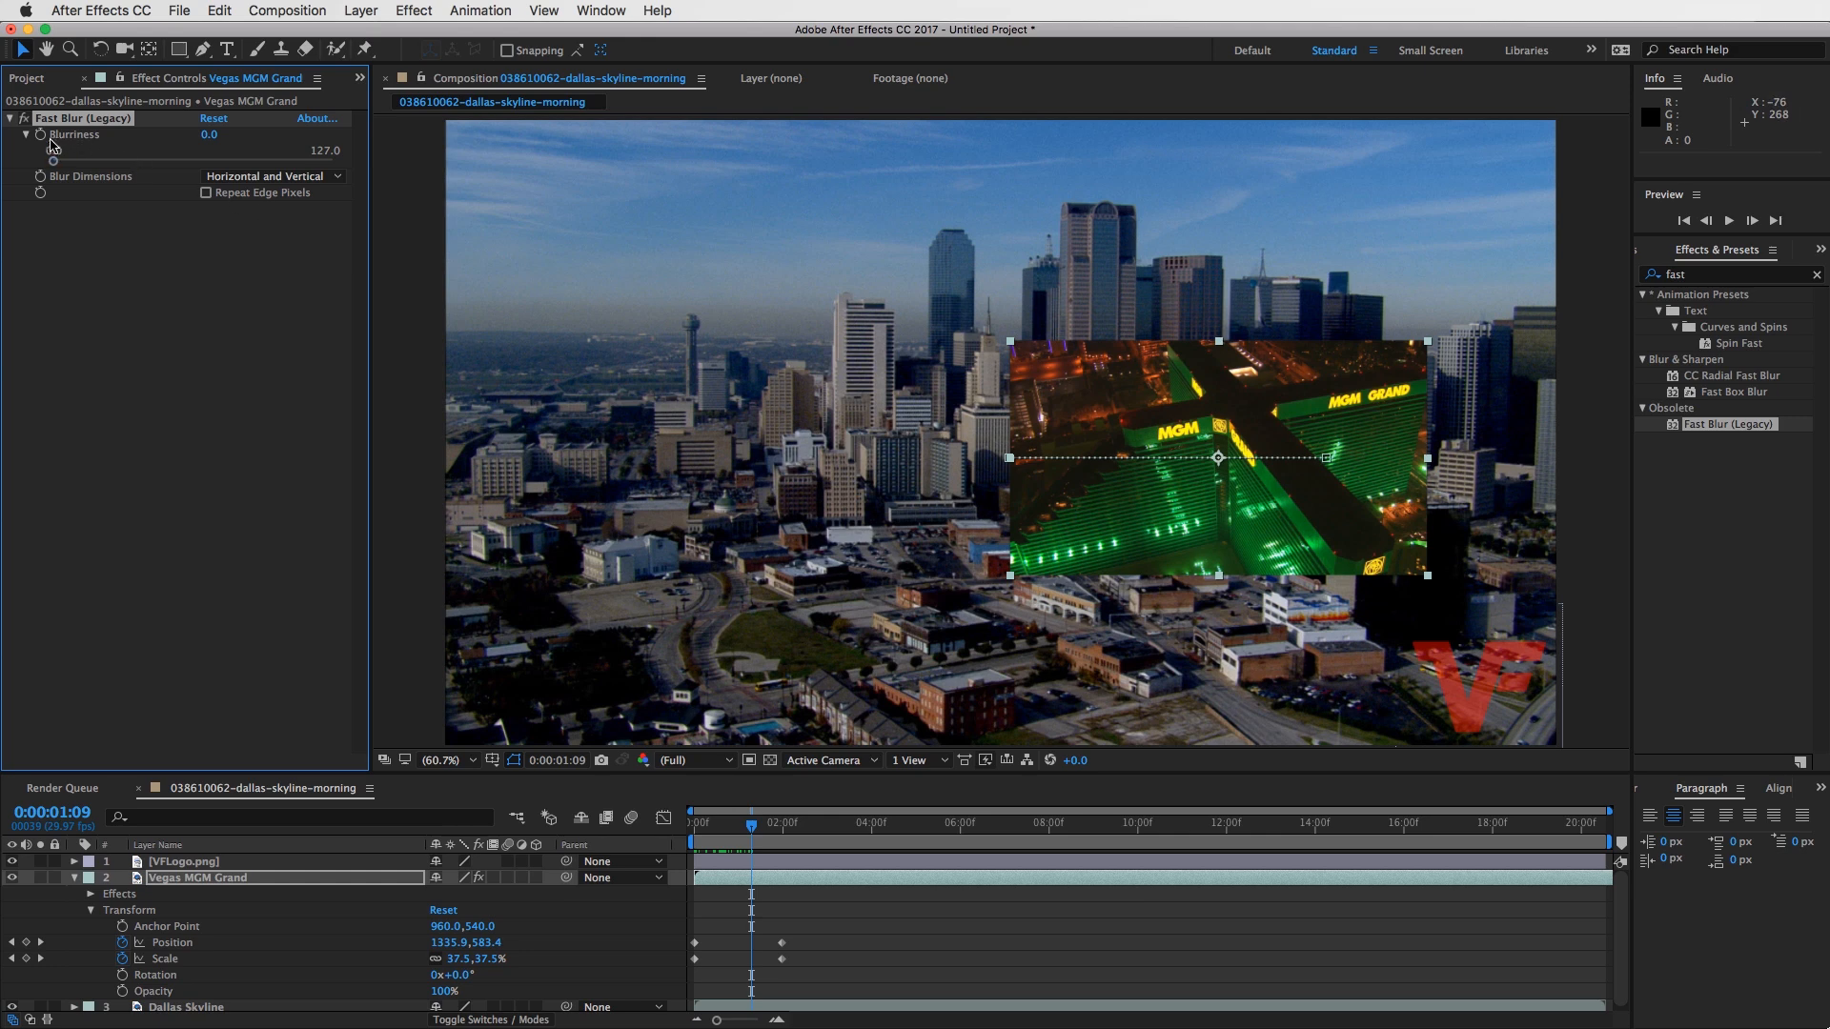
# - Keyframe the Vegas clip's Blurriness at 0 at 0:00:00:00 and at 49 at 0:00:01:29, and scrub on to 0:00:02:17
pyautogui.moveTo(753, 829); pyautogui.dragTo(679, 826)
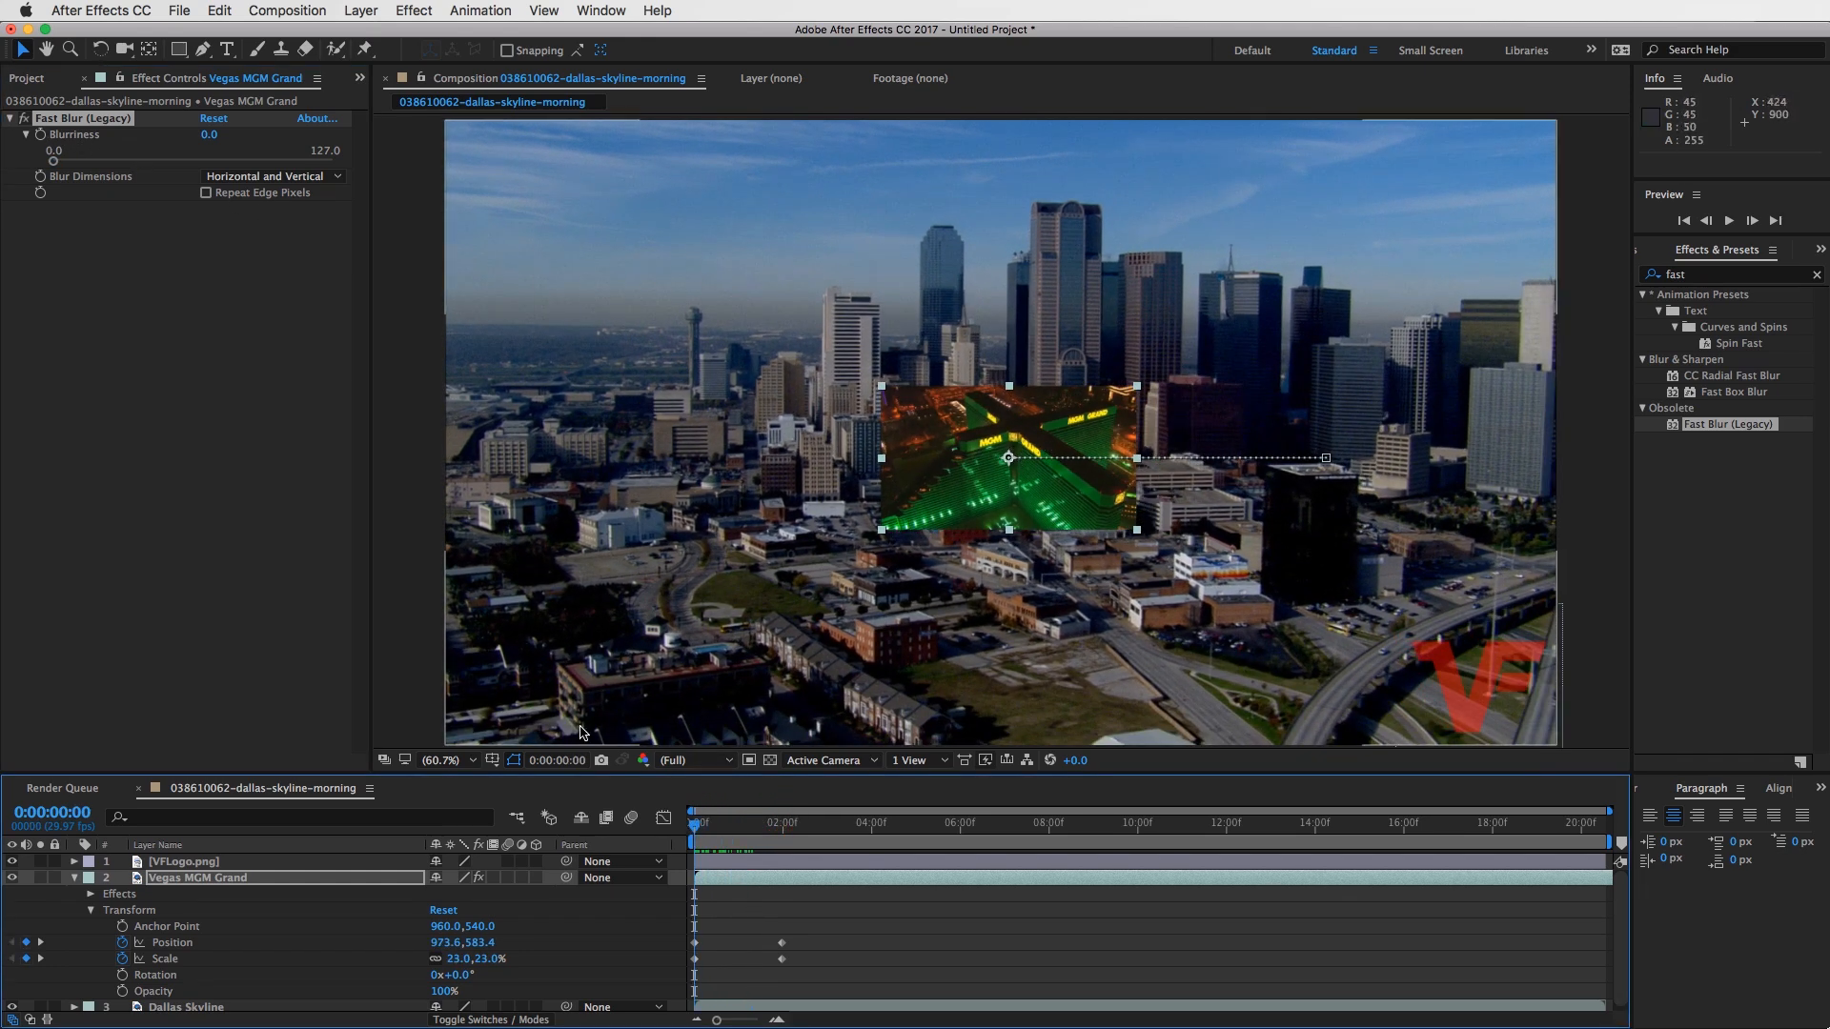
pyautogui.click(41, 137)
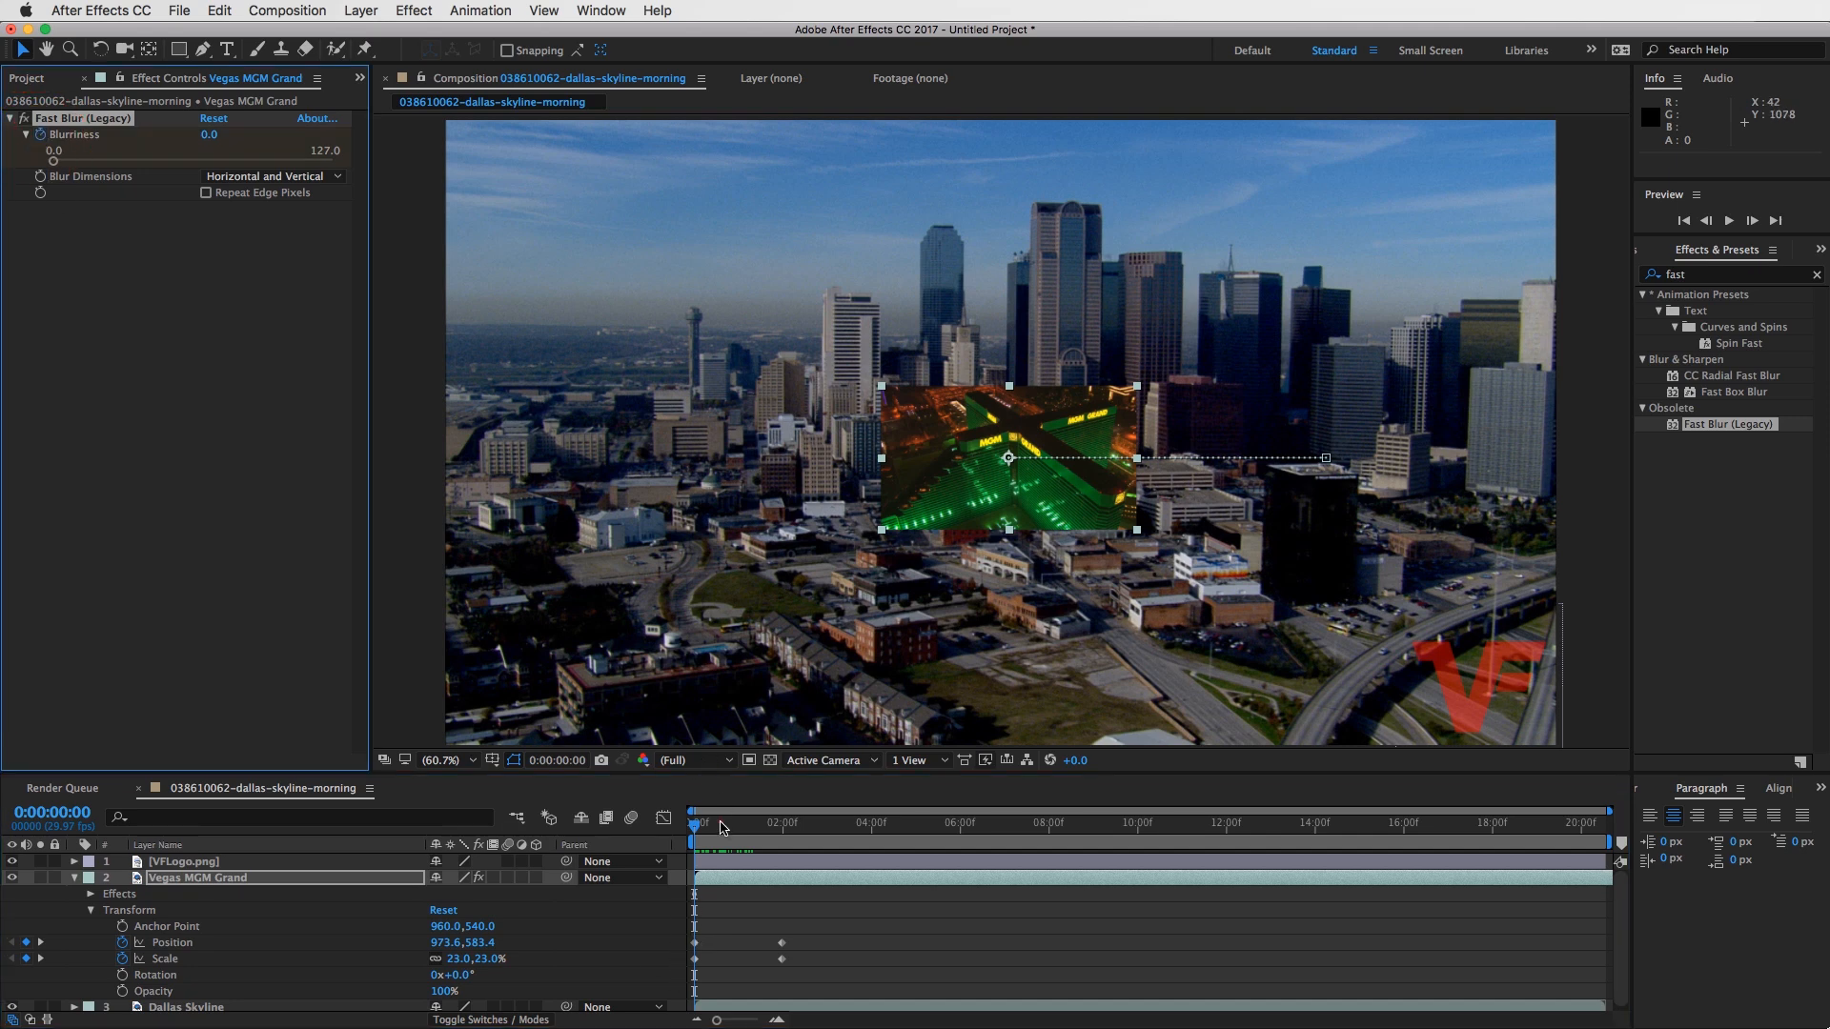
pyautogui.moveTo(726, 829); pyautogui.dragTo(780, 830)
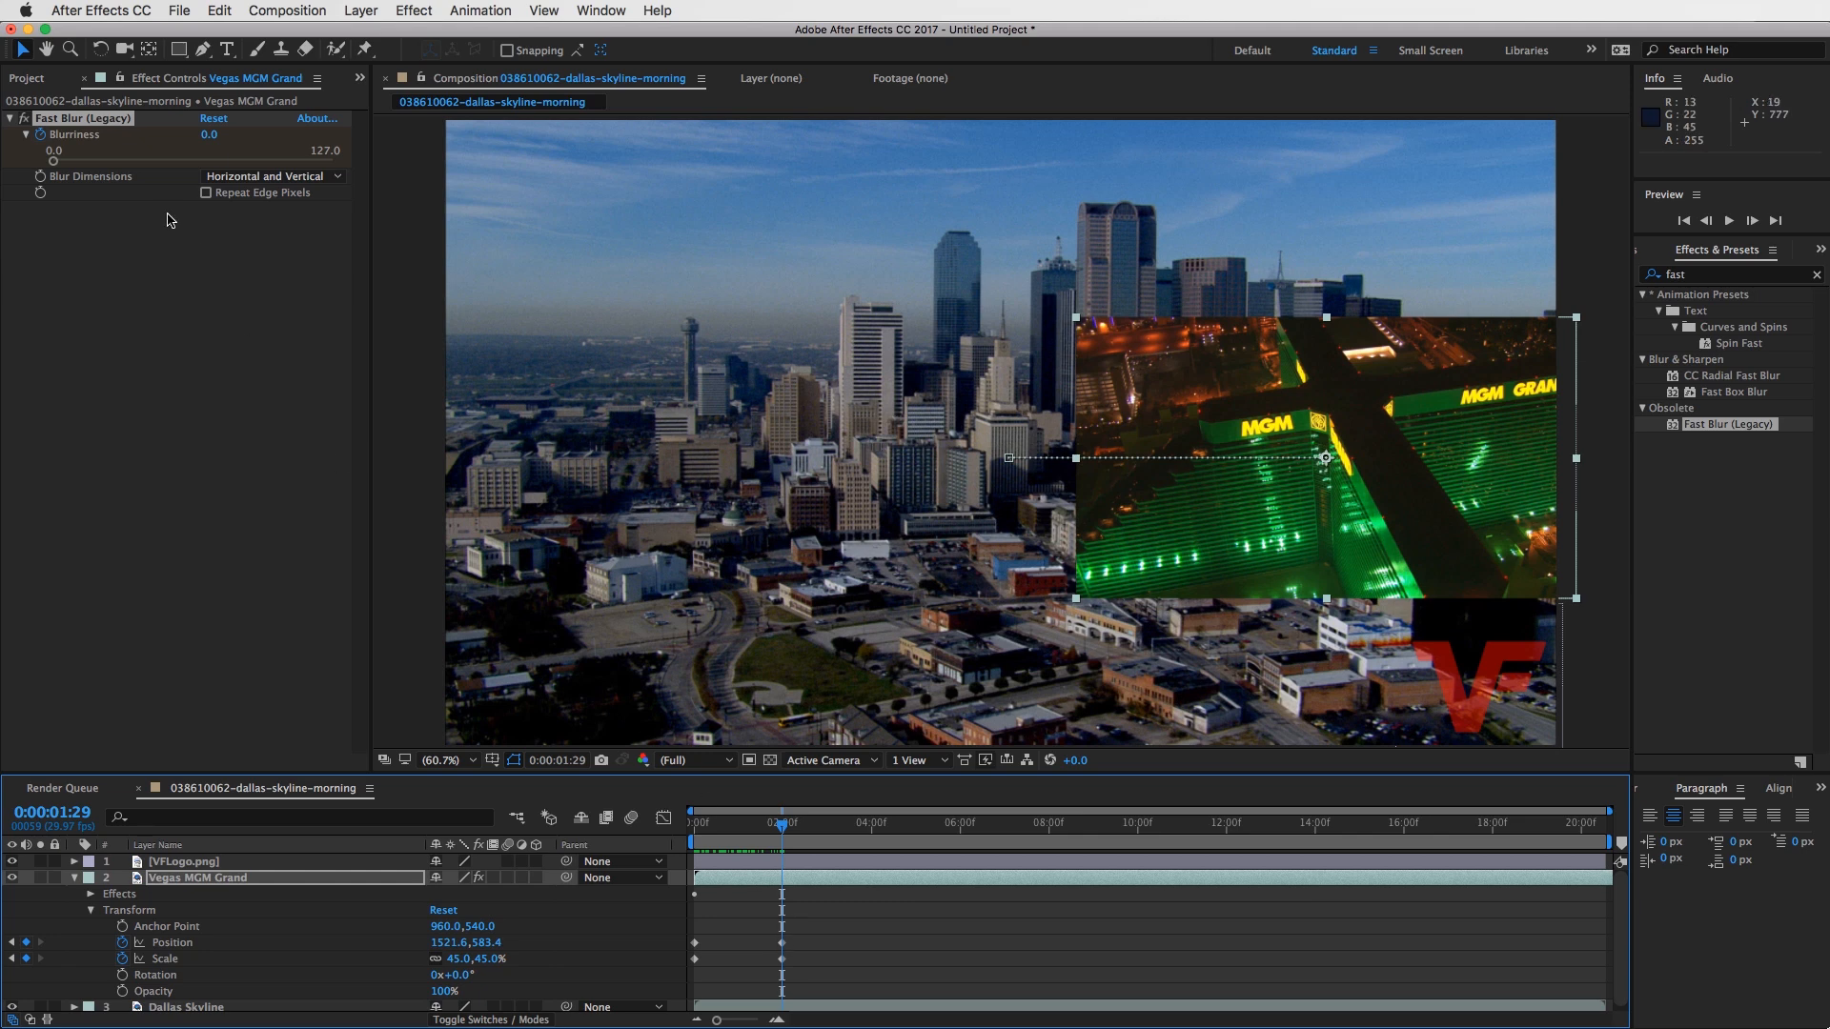
pyautogui.moveTo(208, 135); pyautogui.dragTo(256, 134)
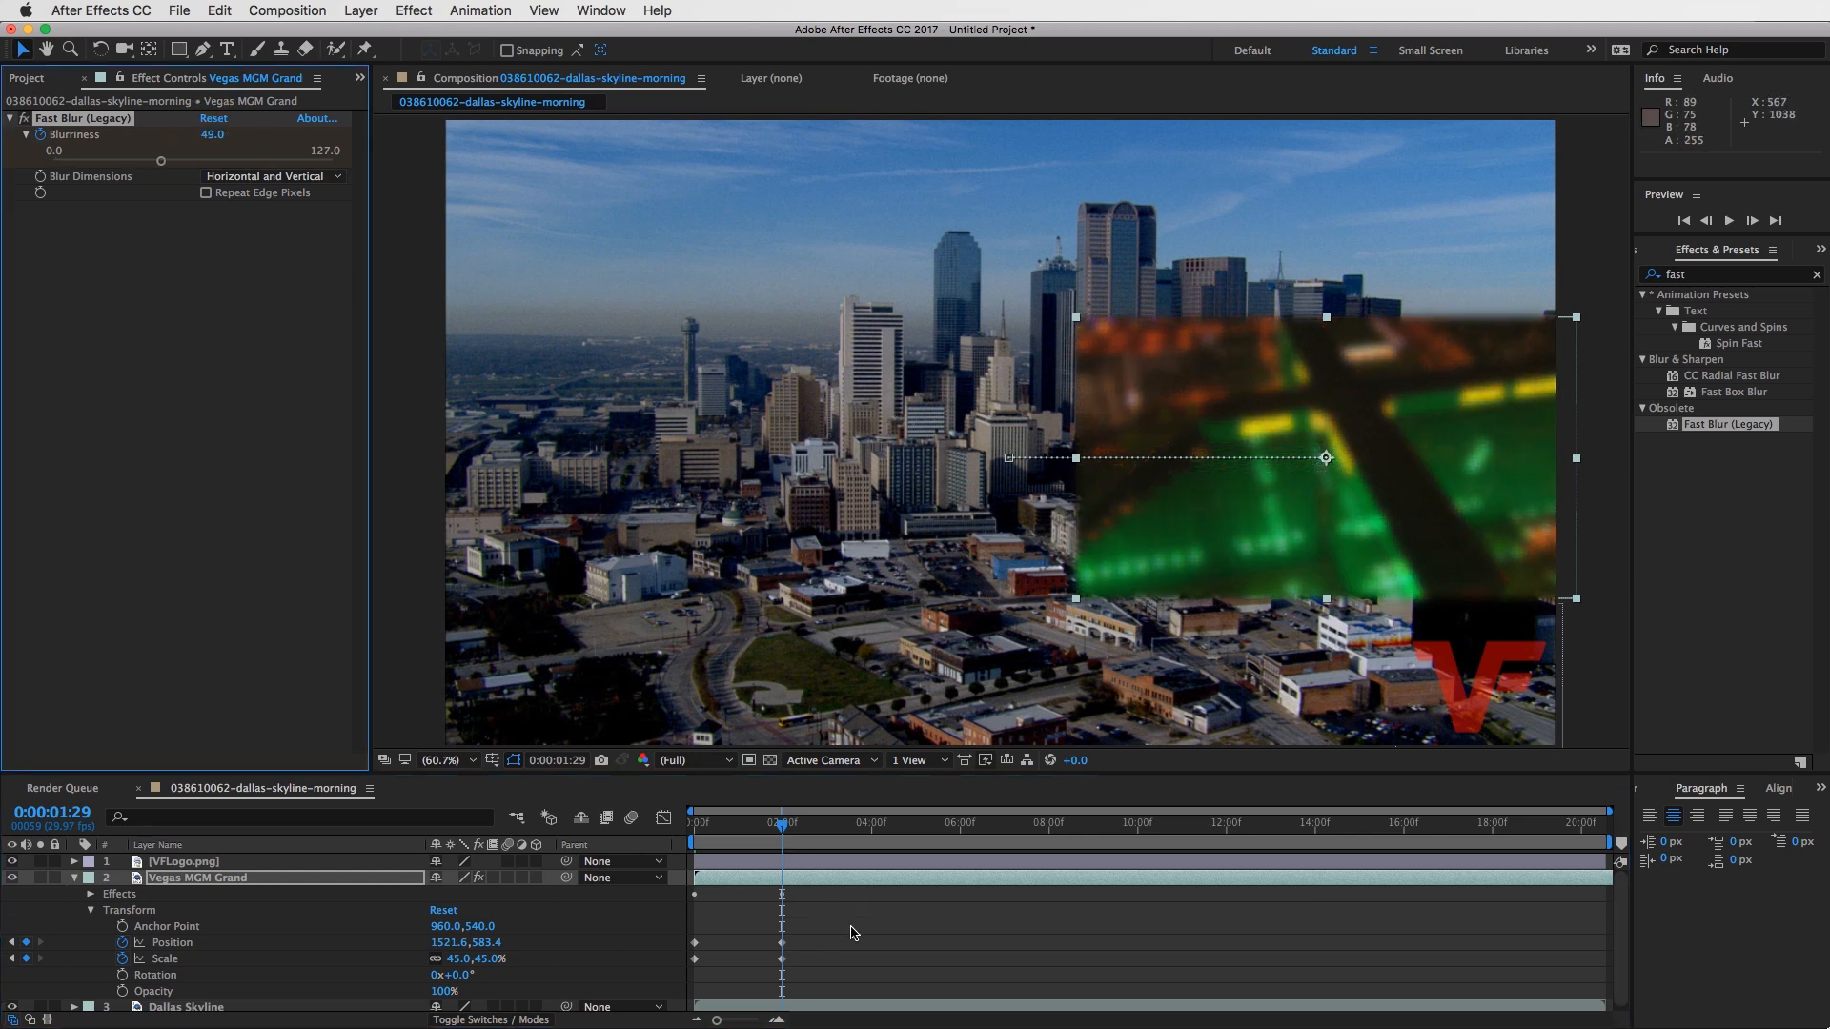
pyautogui.click(851, 927)
pyautogui.moveTo(782, 825); pyautogui.dragTo(808, 827)
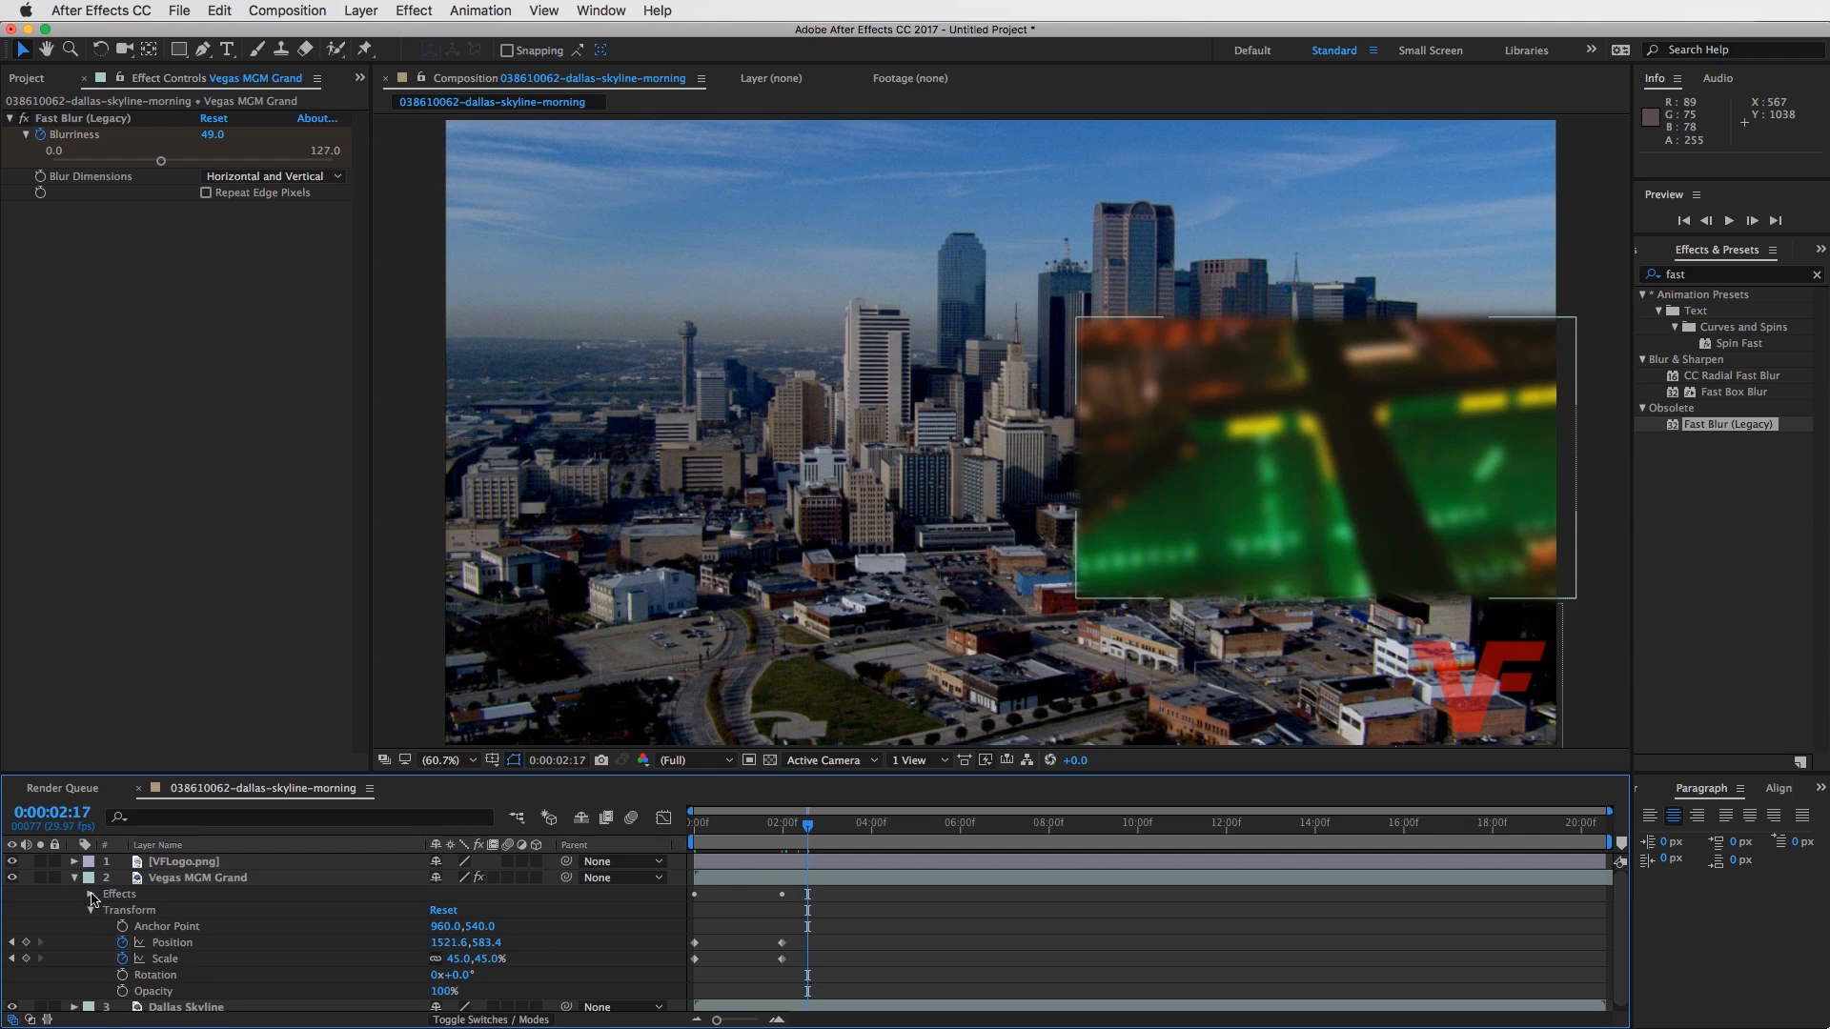
# - Expand the Vegas layer's Fast Blur (Legacy) properties and compare the Blurriness keyframes with those of Position and Scale
pyautogui.click(91, 896)
pyautogui.click(106, 912)
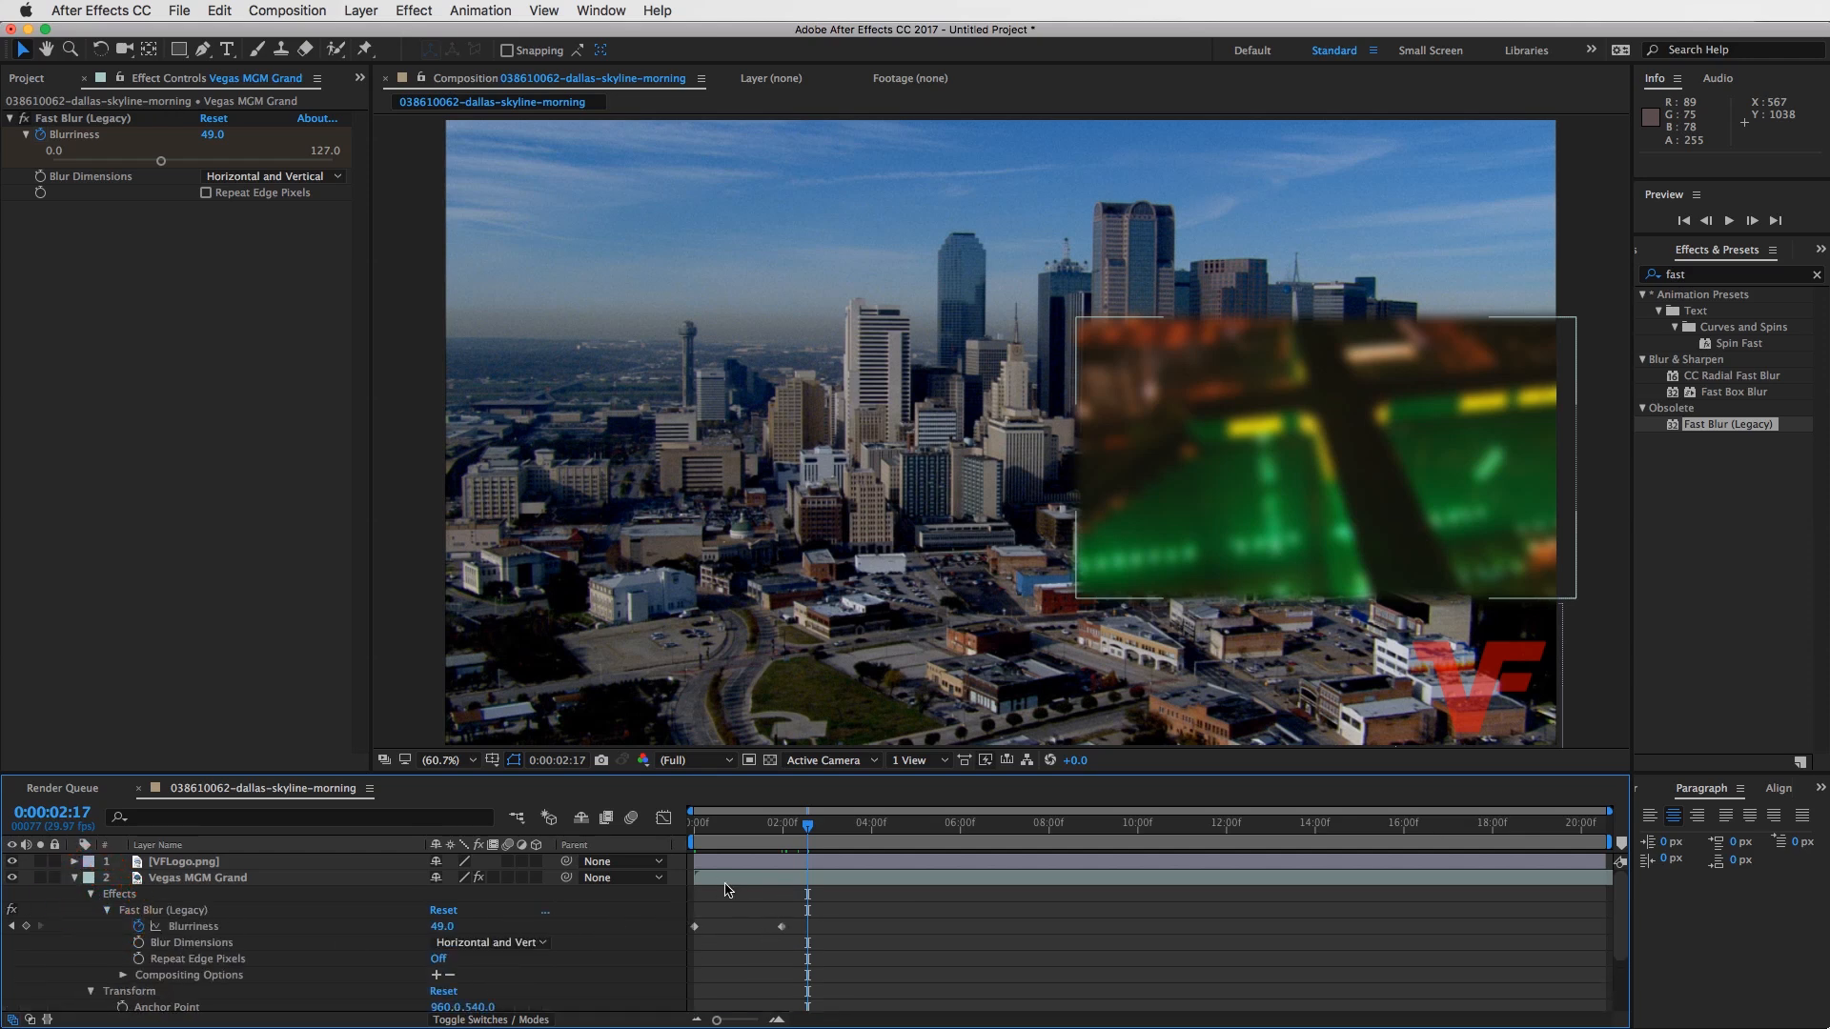
pyautogui.scroll(-5, 749, 891)
pyautogui.scroll(5, 755, 939)
pyautogui.scroll(-5, 774, 948)
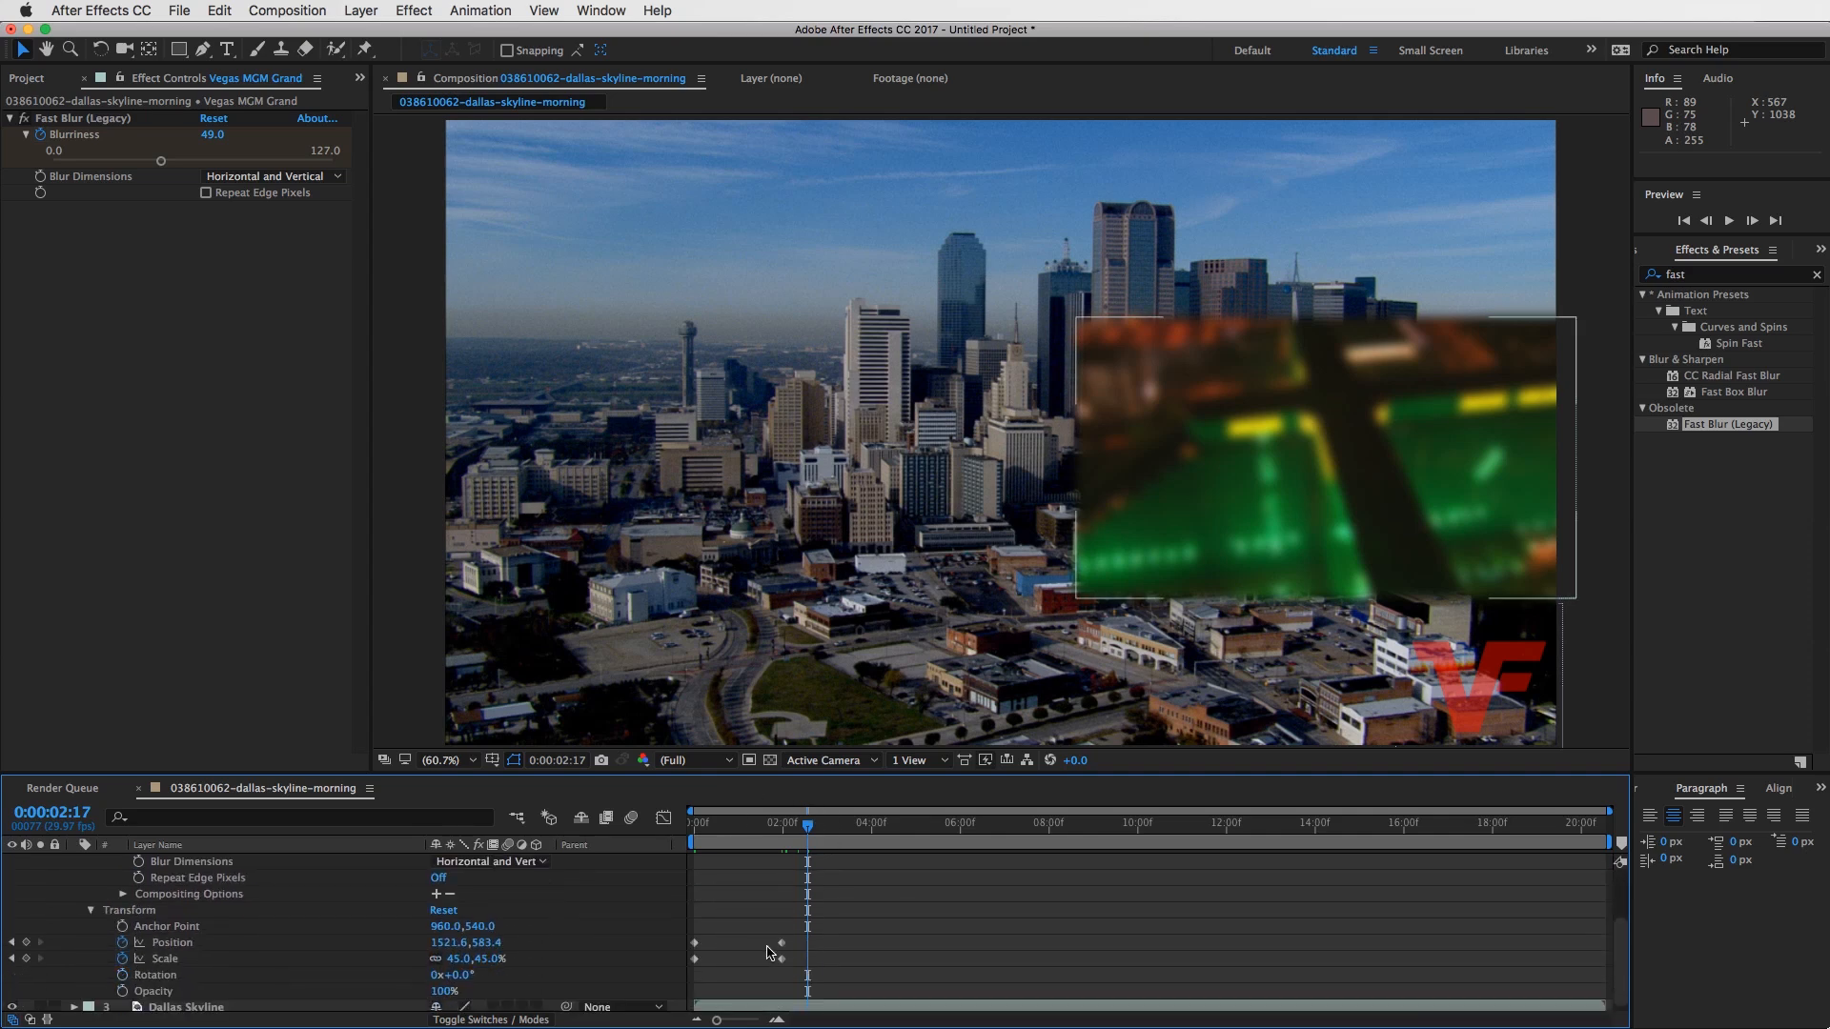
pyautogui.scroll(5, 396, 967)
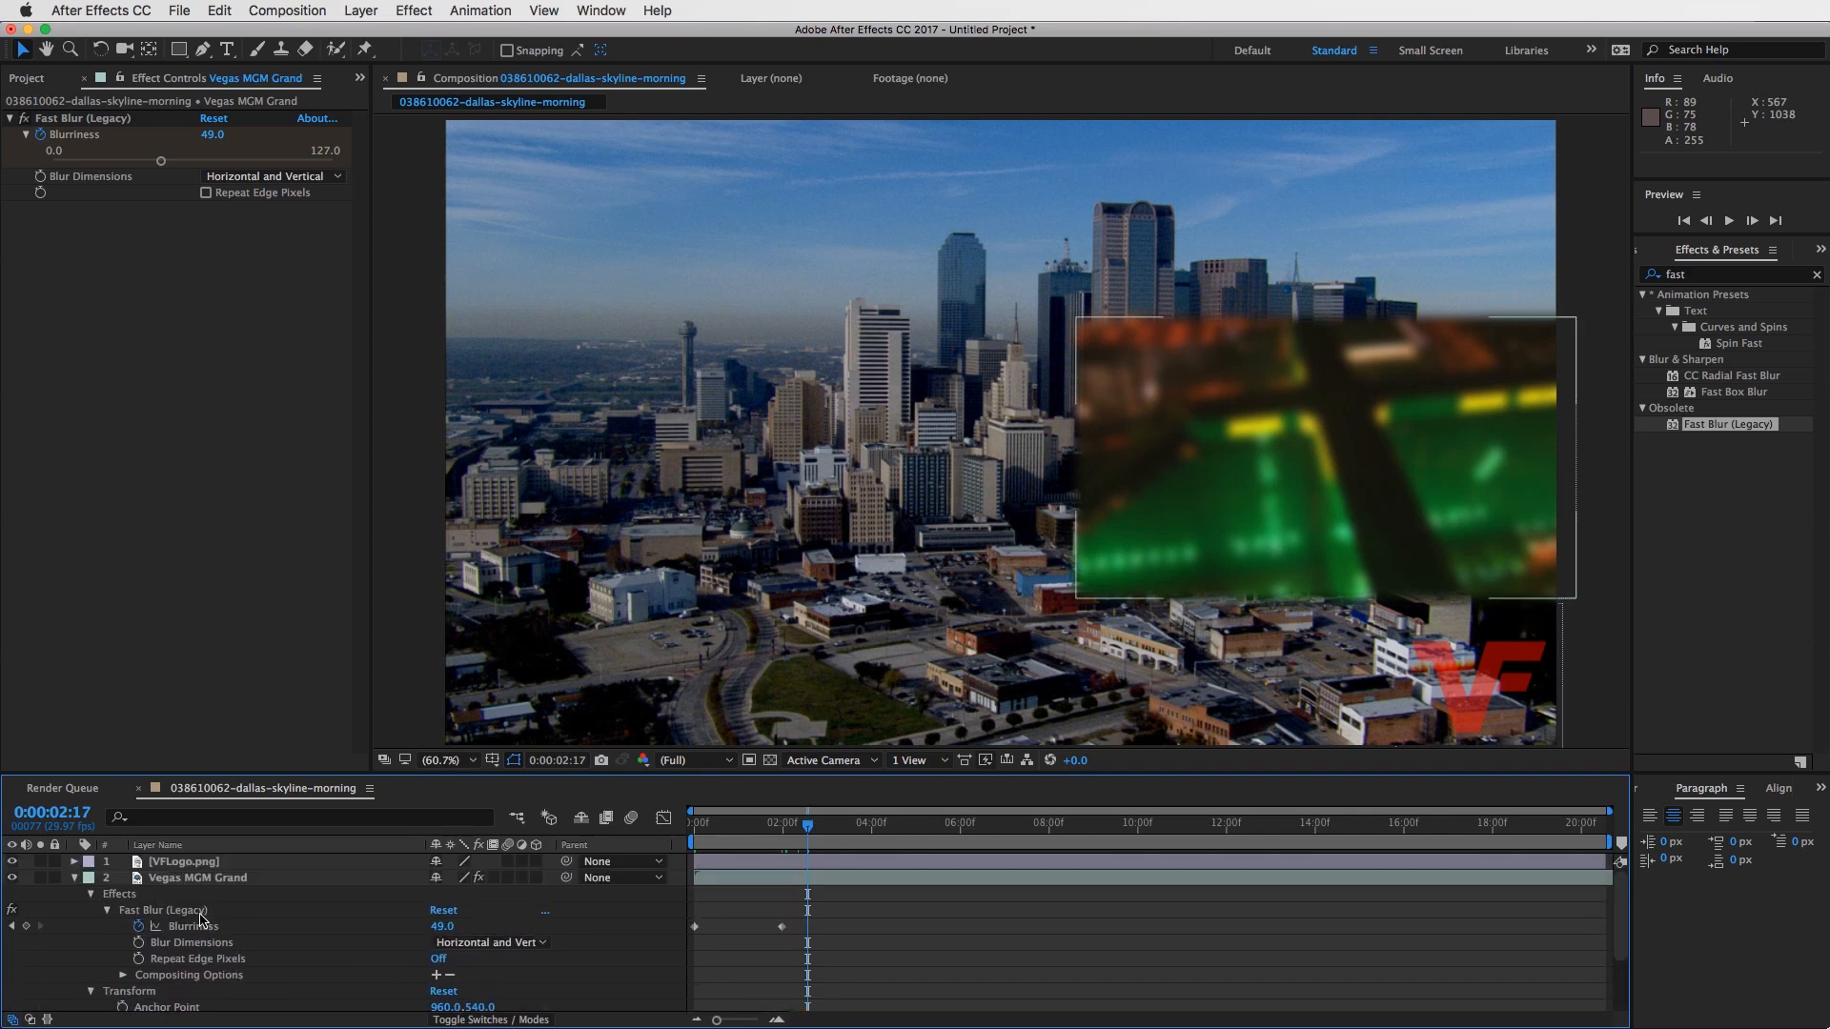
pyautogui.scroll(-3, 253, 958)
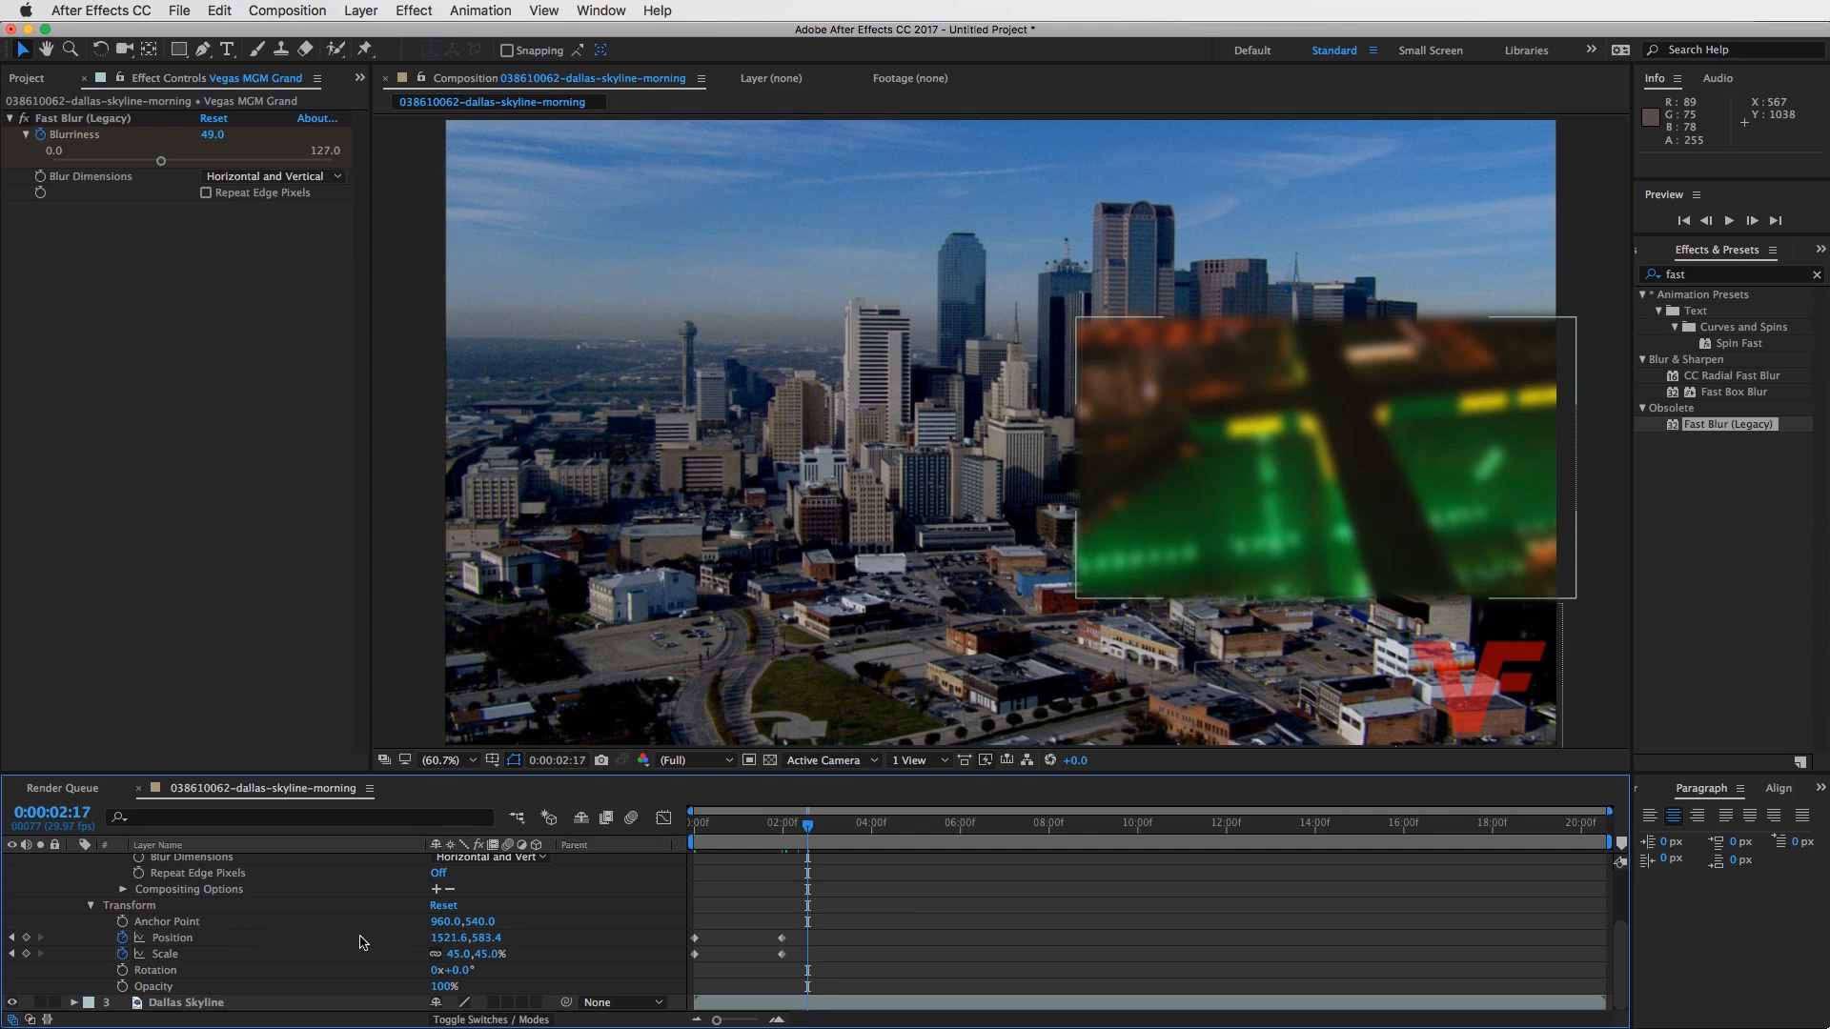
pyautogui.scroll(3, 830, 928)
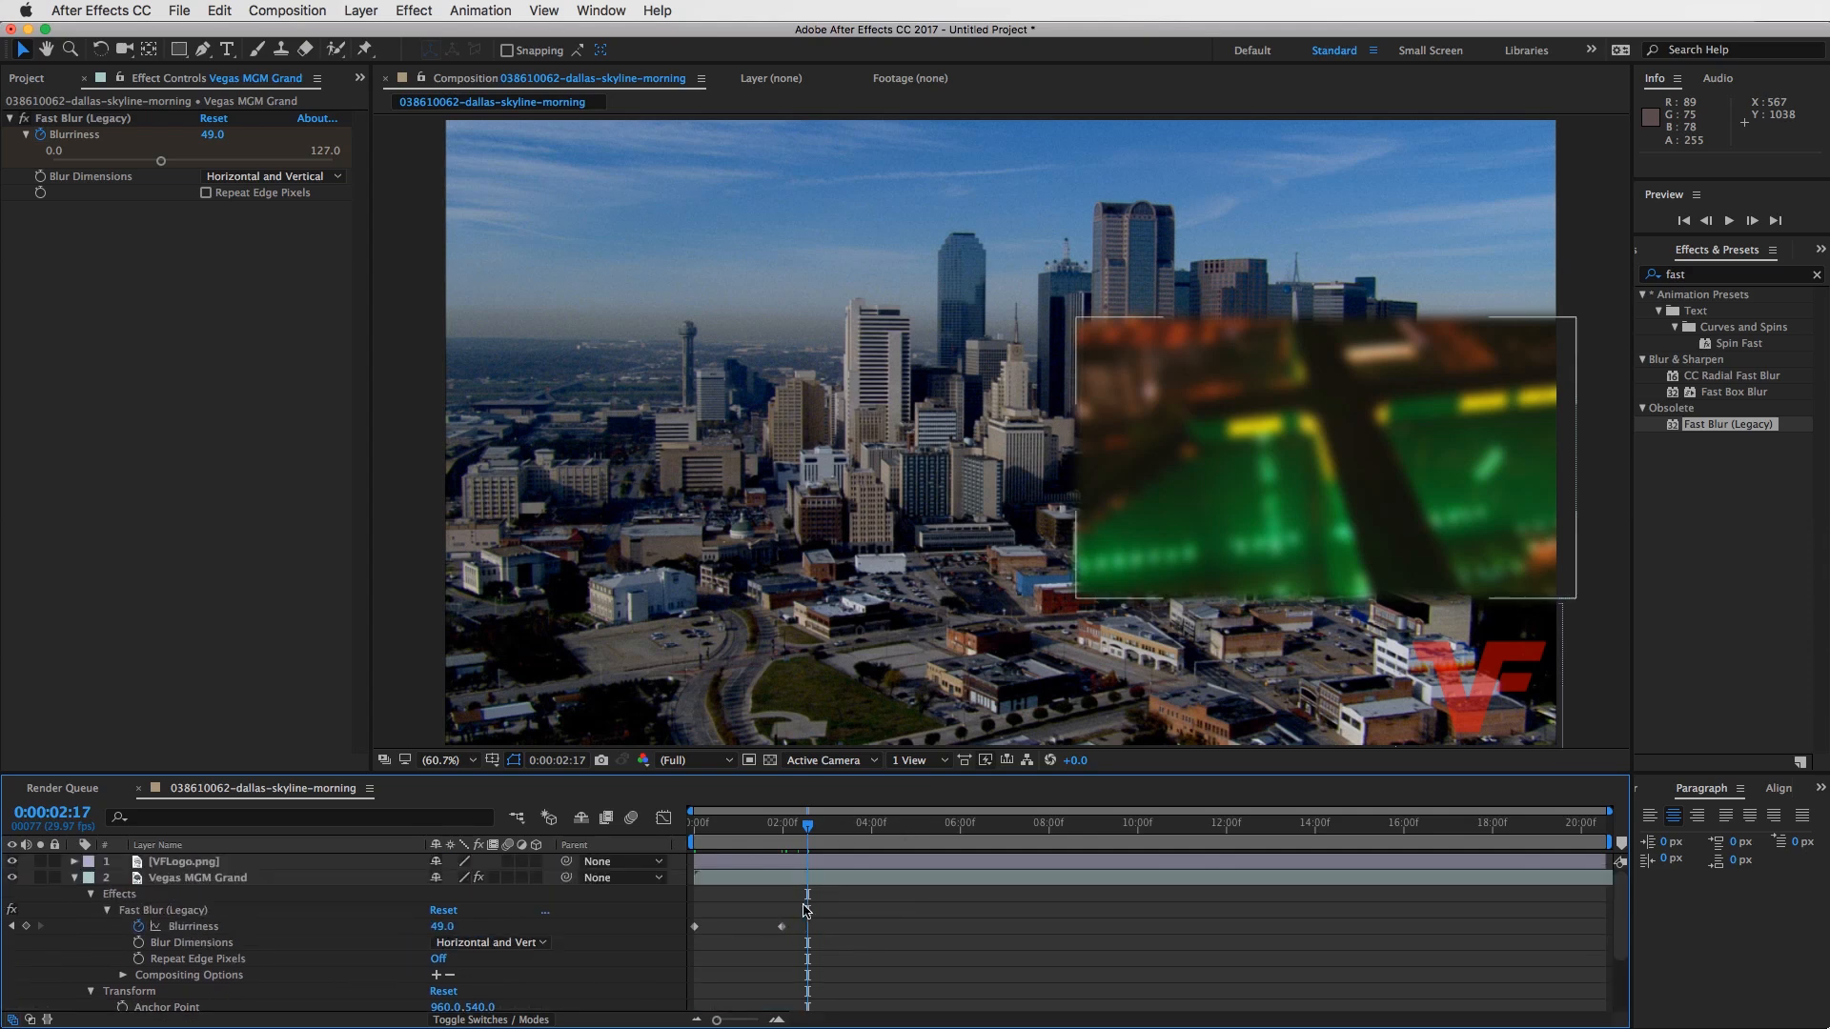
pyautogui.click(808, 882)
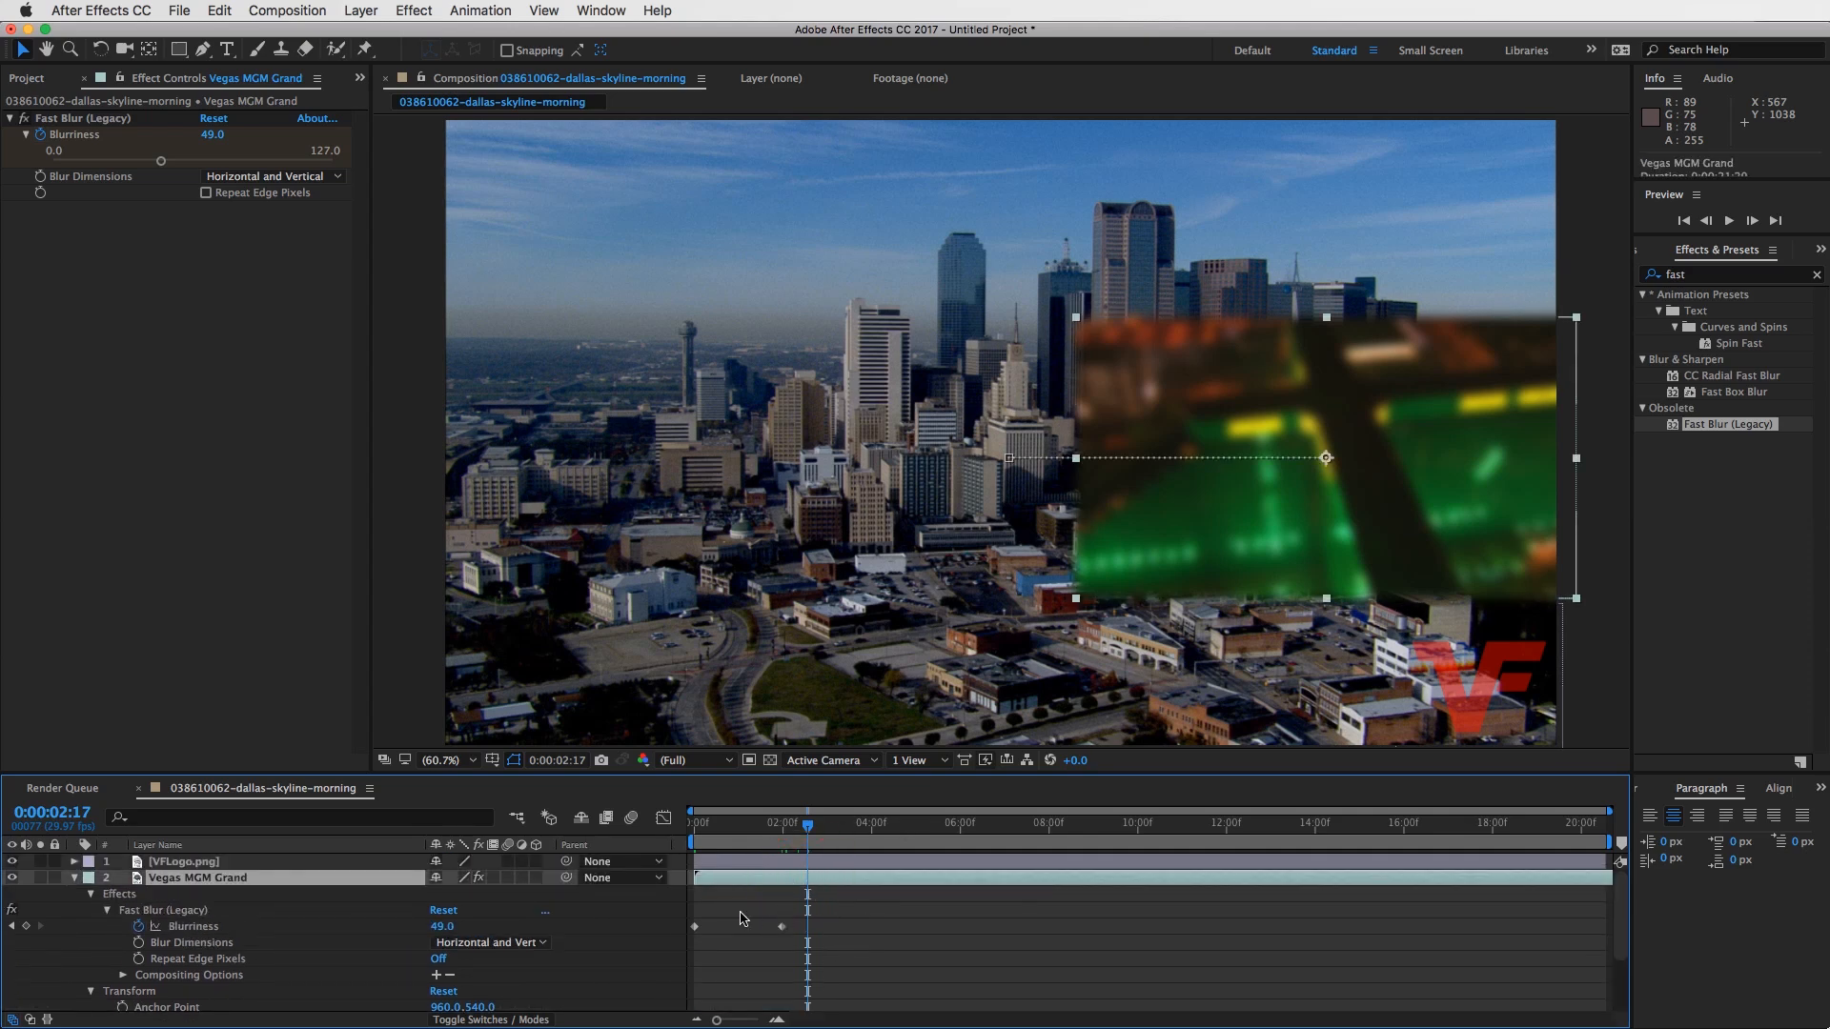
pyautogui.scroll(-2, 787, 922)
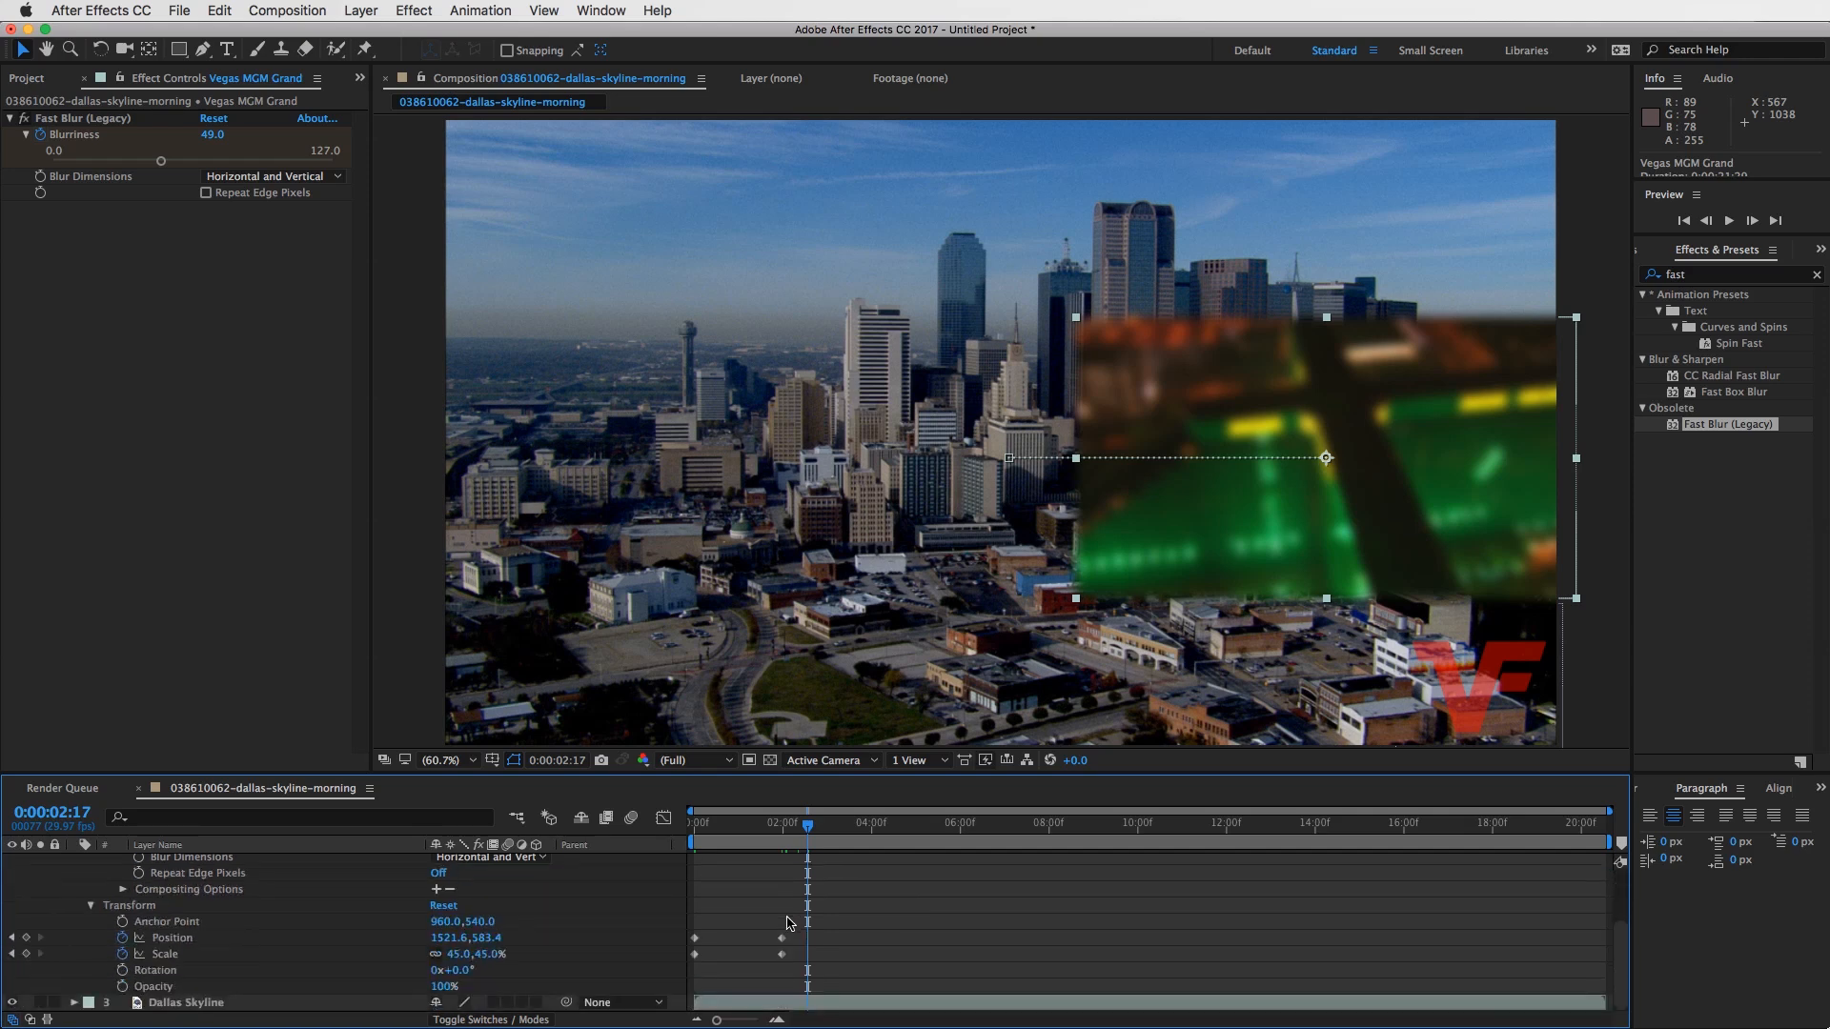
pyautogui.scroll(2, 788, 924)
pyautogui.scroll(-2, 787, 925)
pyautogui.scroll(2, 788, 927)
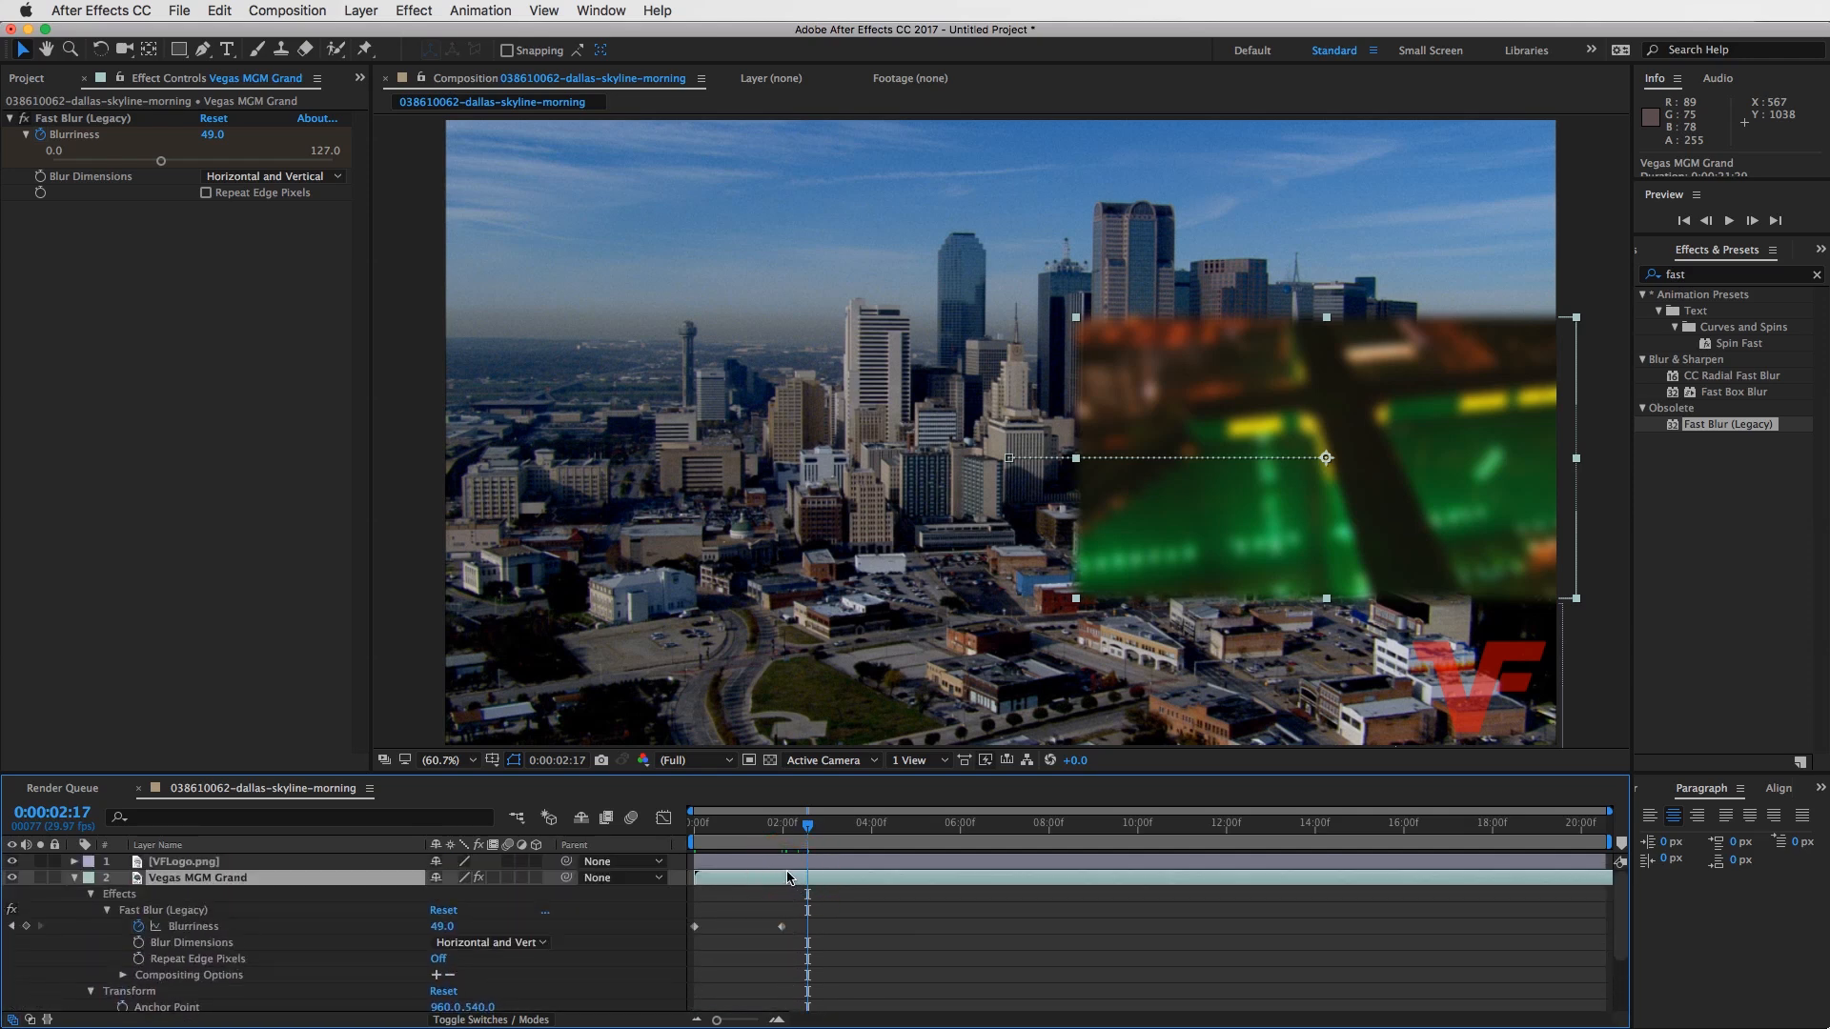
# - Show only the keyframed properties of the Vegas MGM Grand layer and return the playhead to 0:00:00:00
pyautogui.press('u')
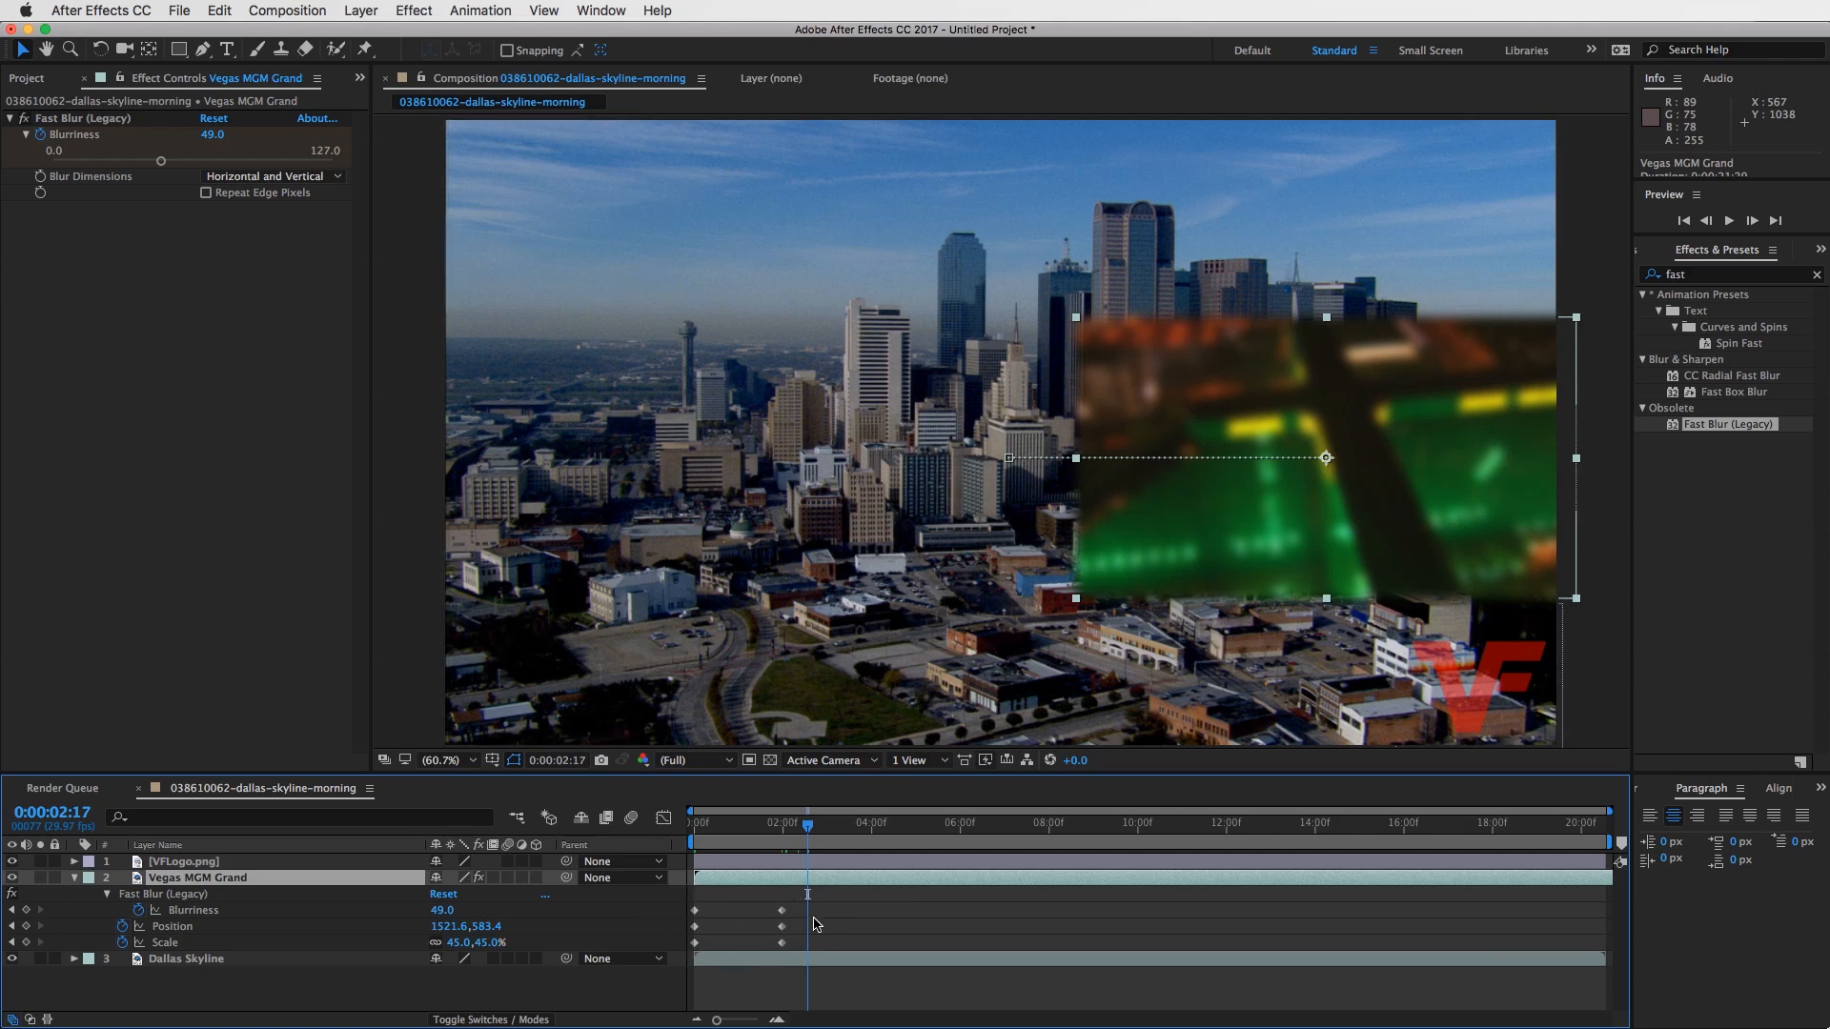
pyautogui.press('u')
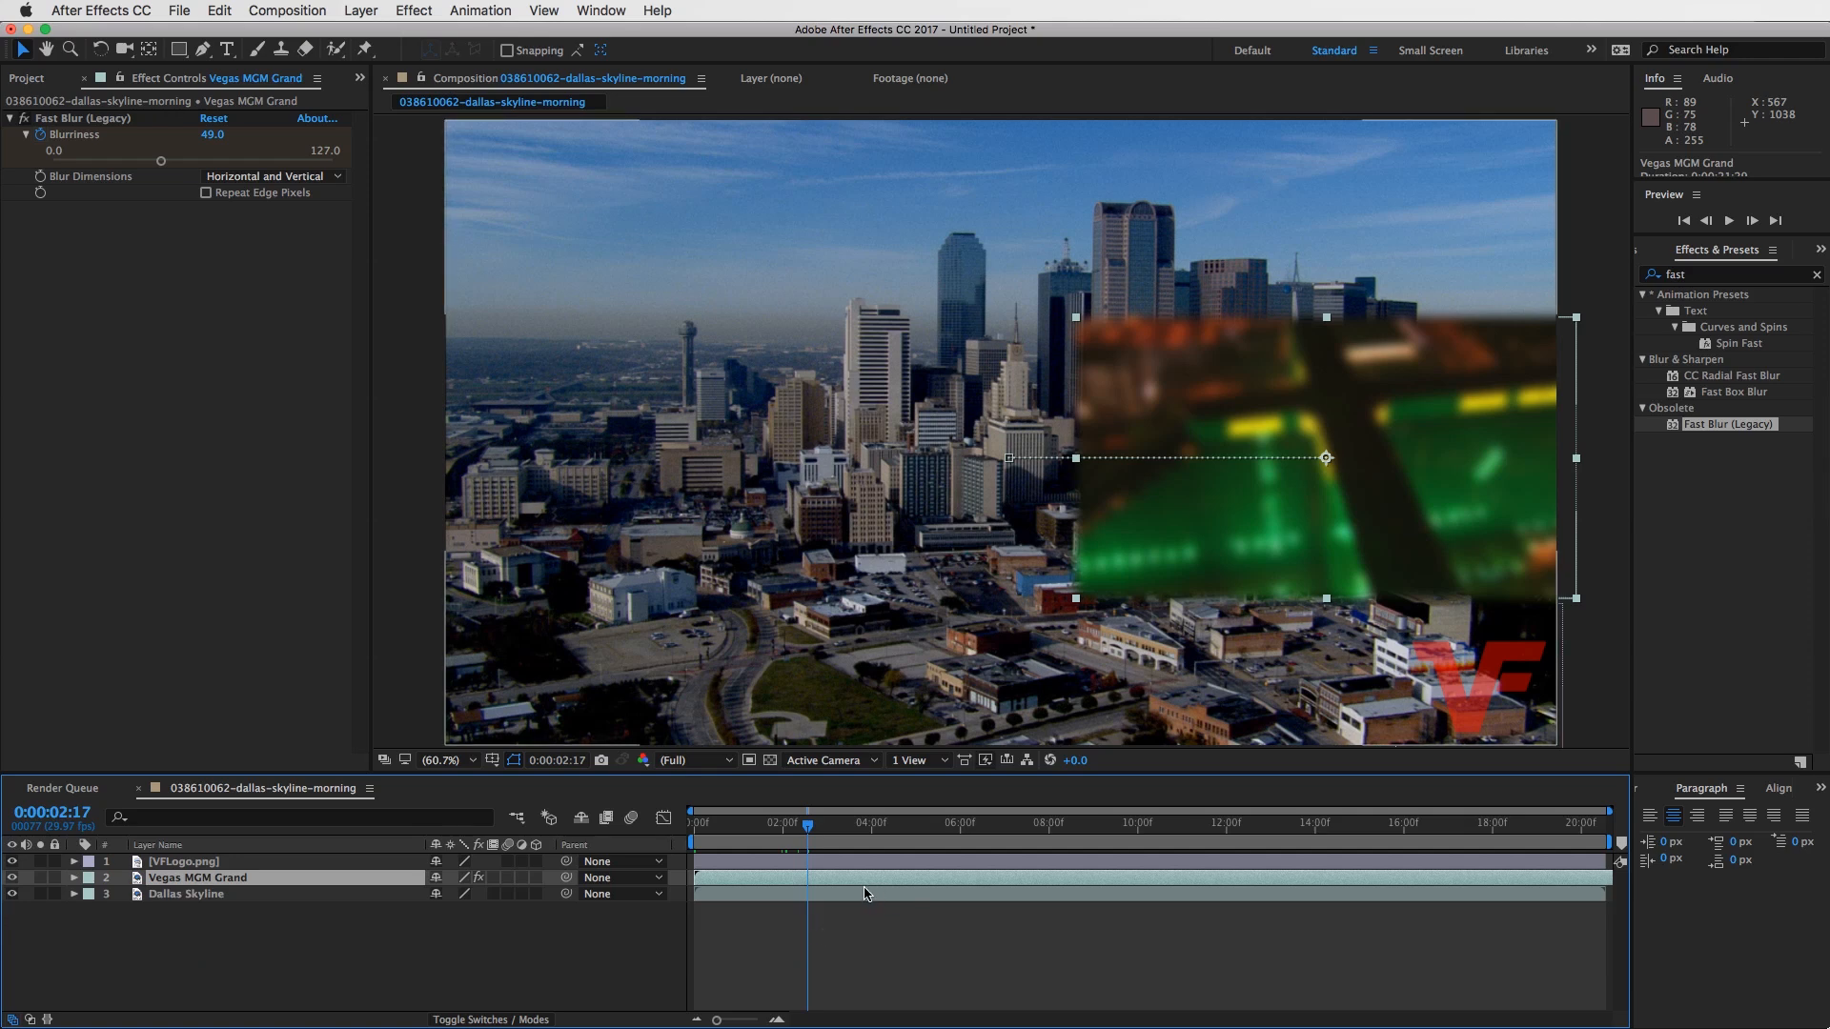
pyautogui.press('u')
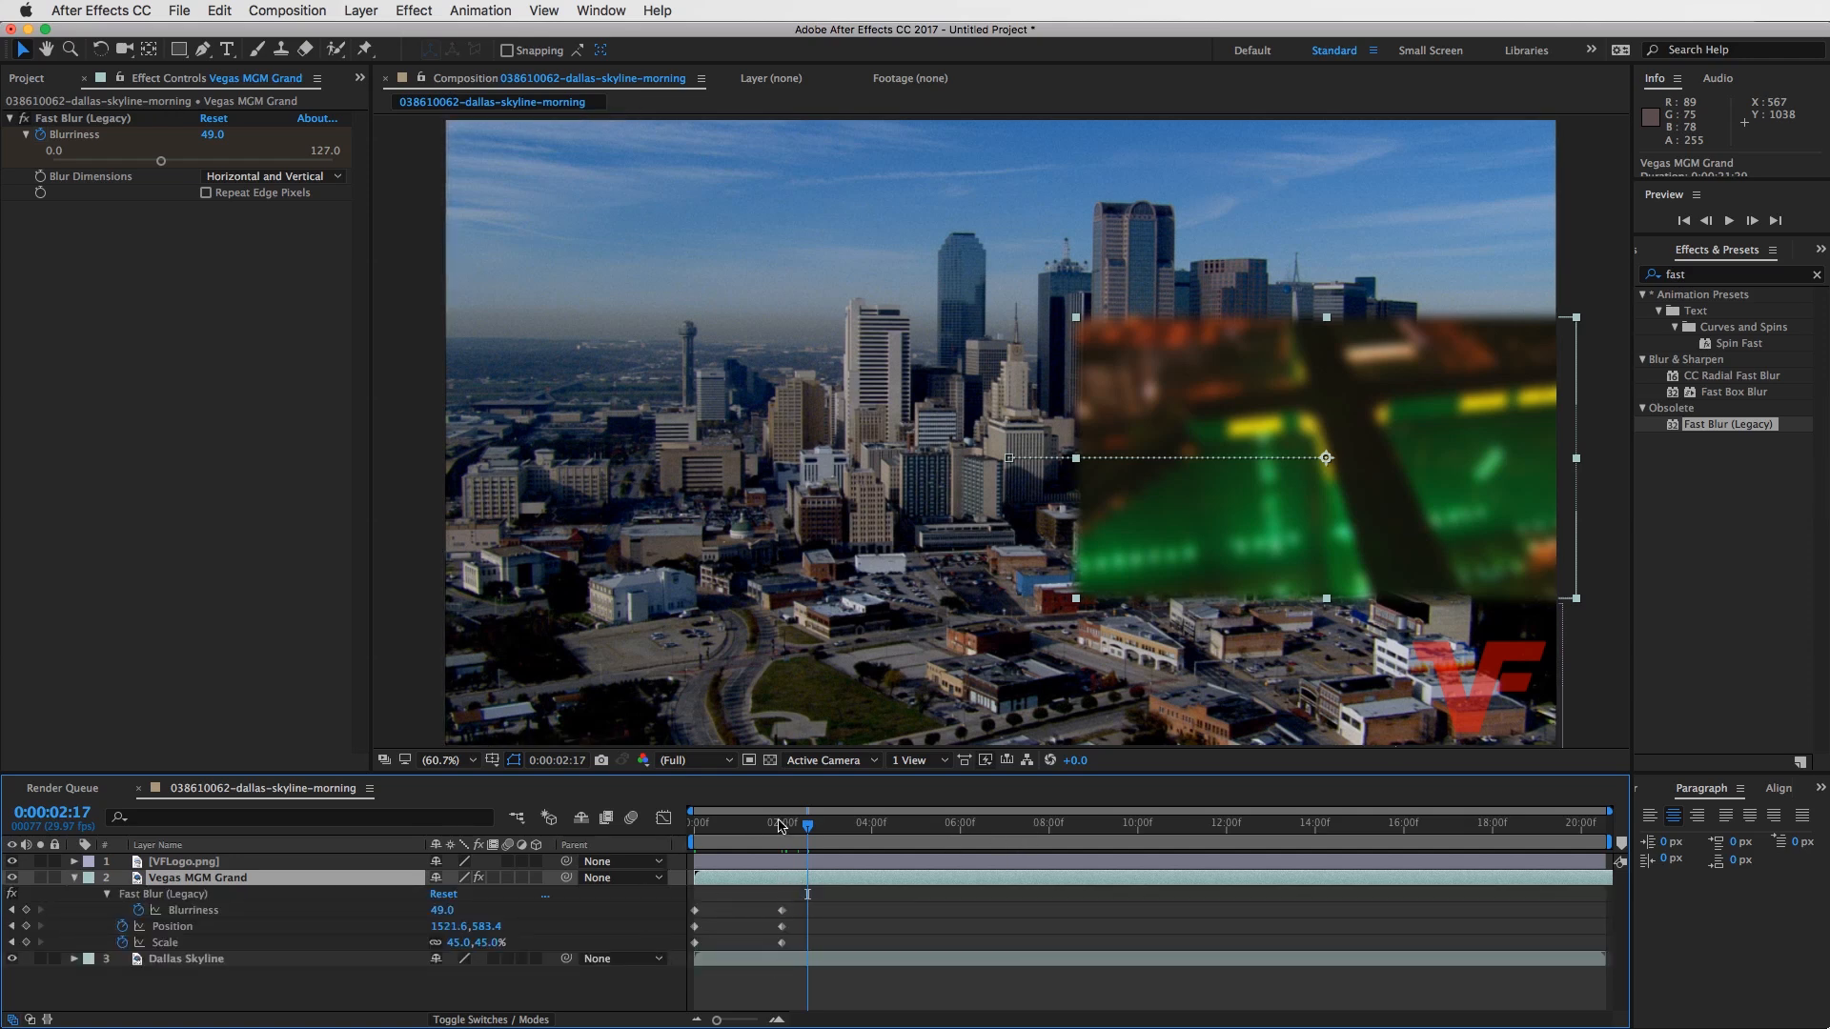
pyautogui.moveTo(805, 826); pyautogui.dragTo(695, 839)
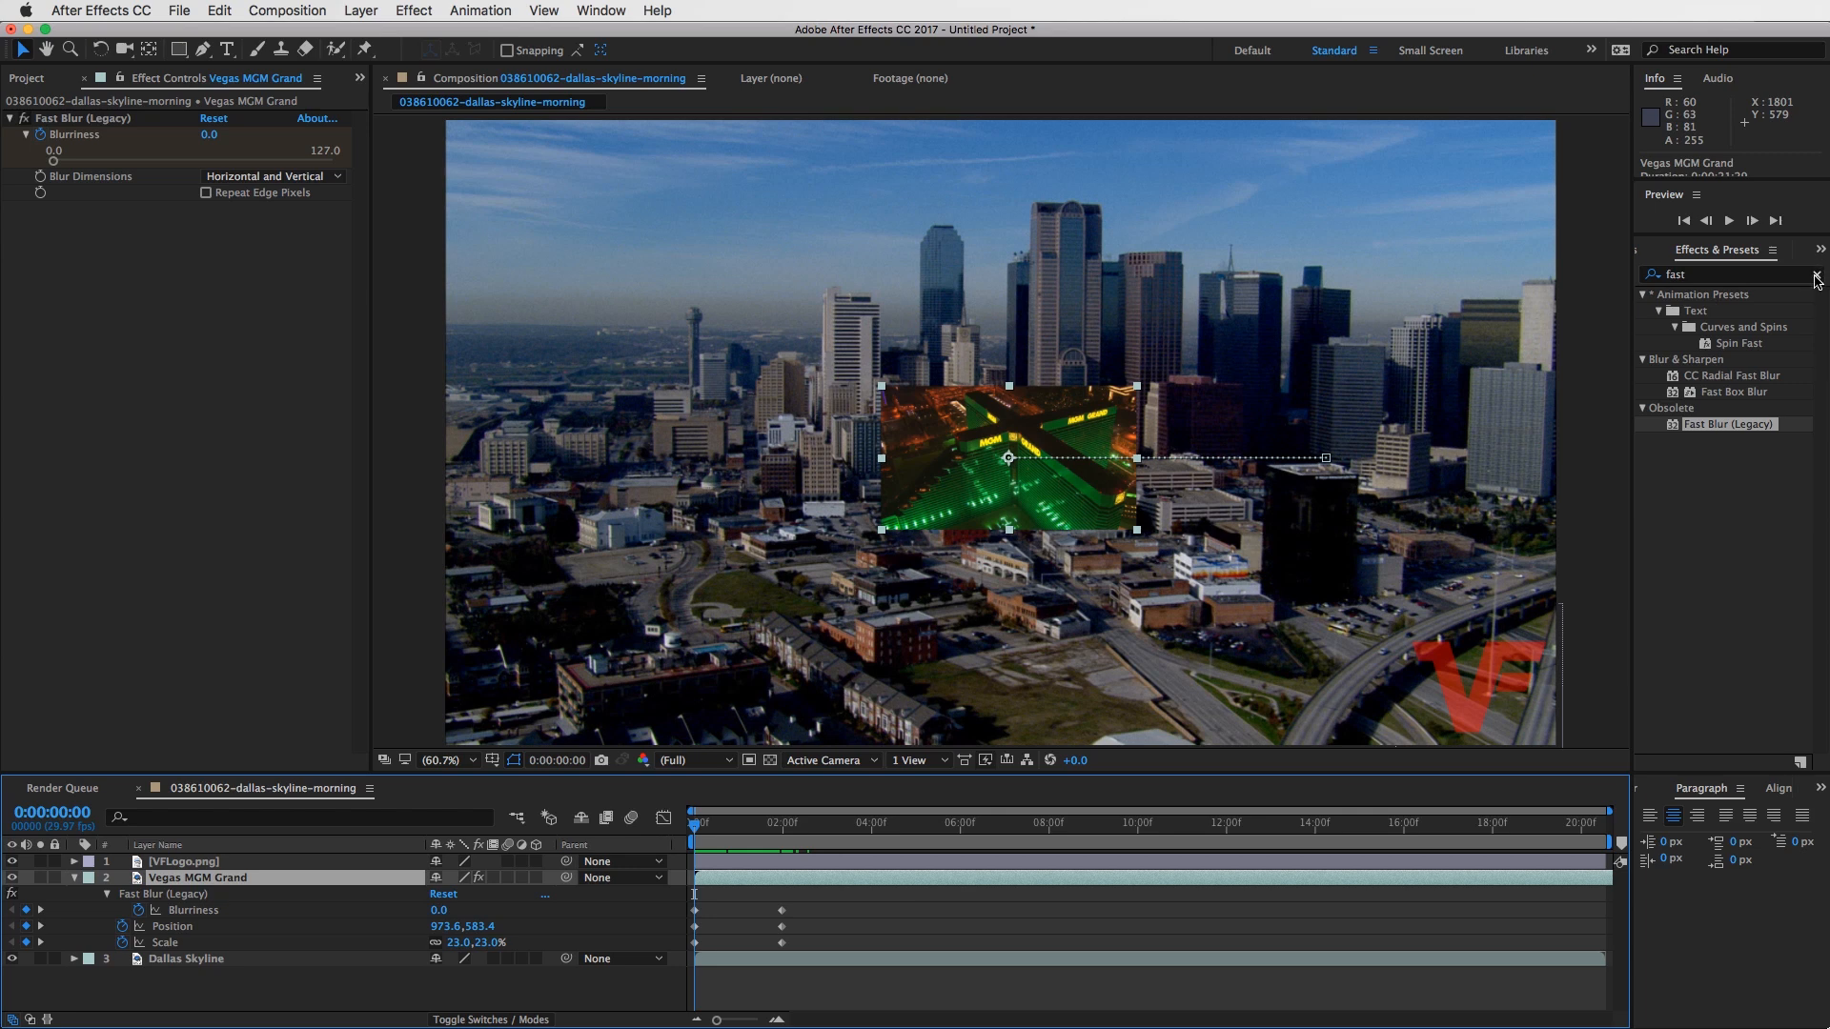
# - Clear the effects search, collapse the Vegas MGM Grand layer's properties and leave no layer selected
pyautogui.click(1817, 276)
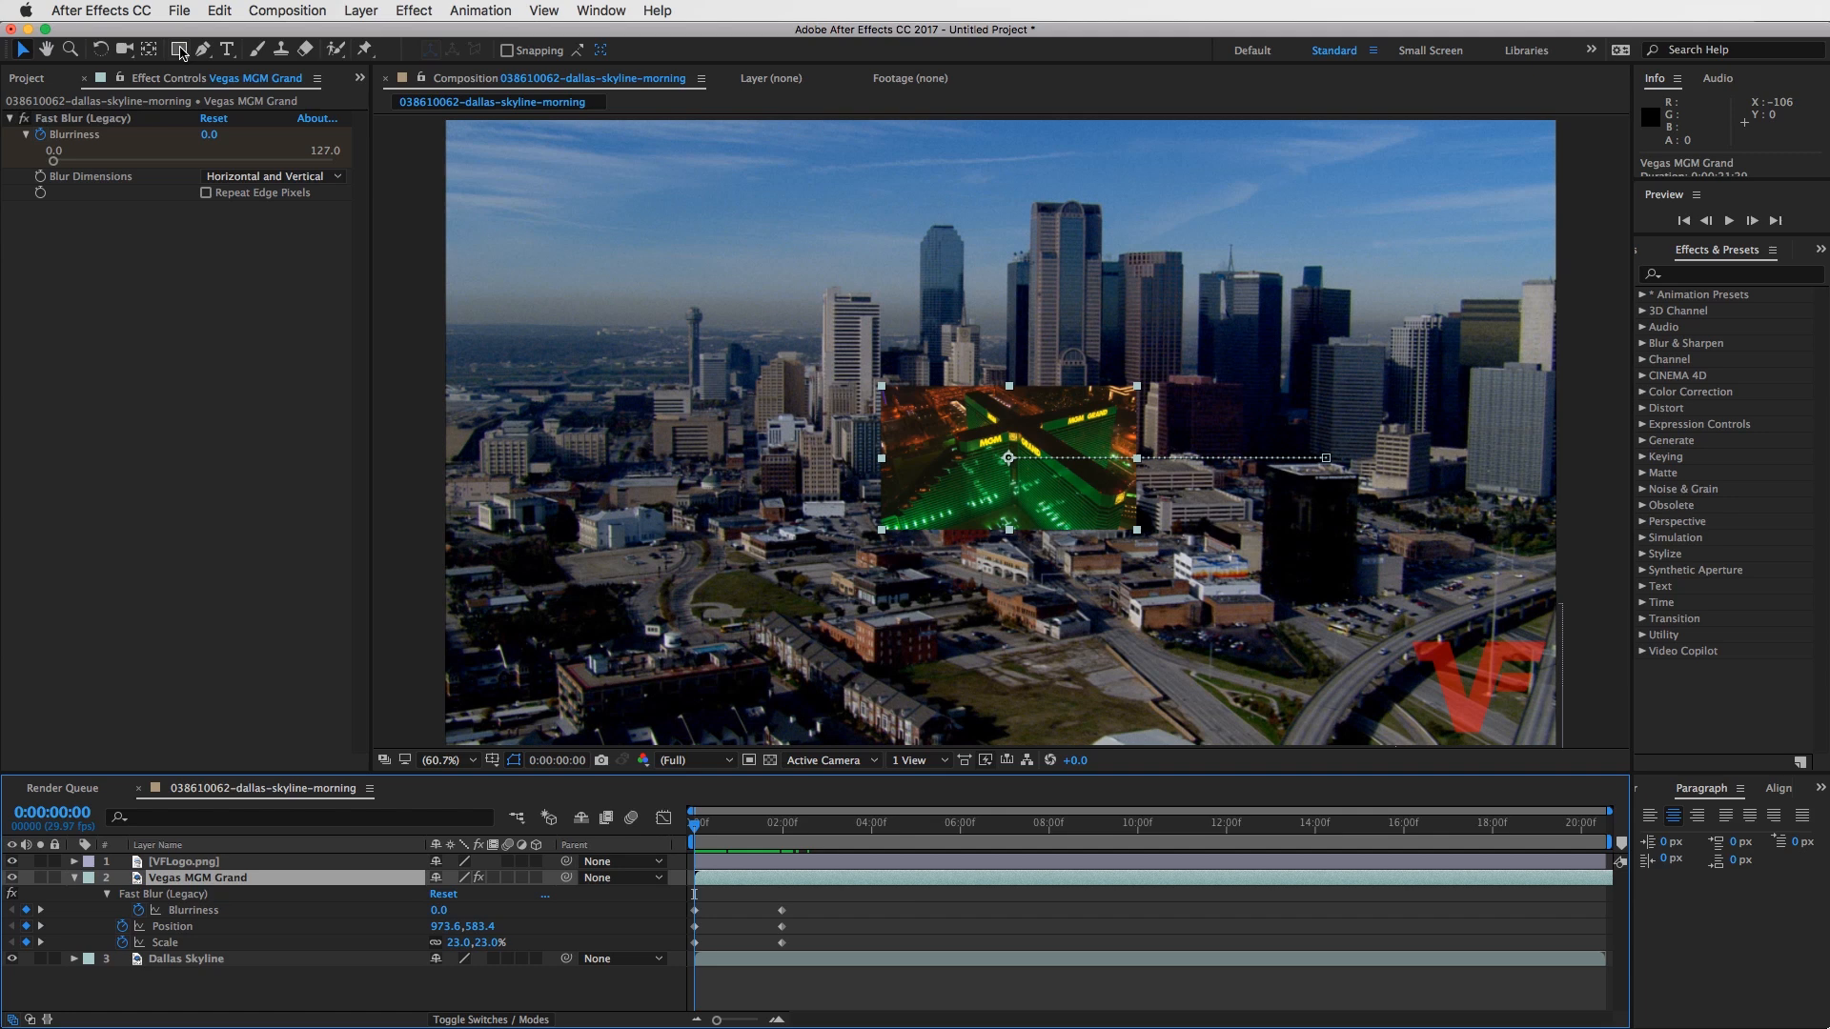
pyautogui.click(872, 933)
pyautogui.click(76, 878)
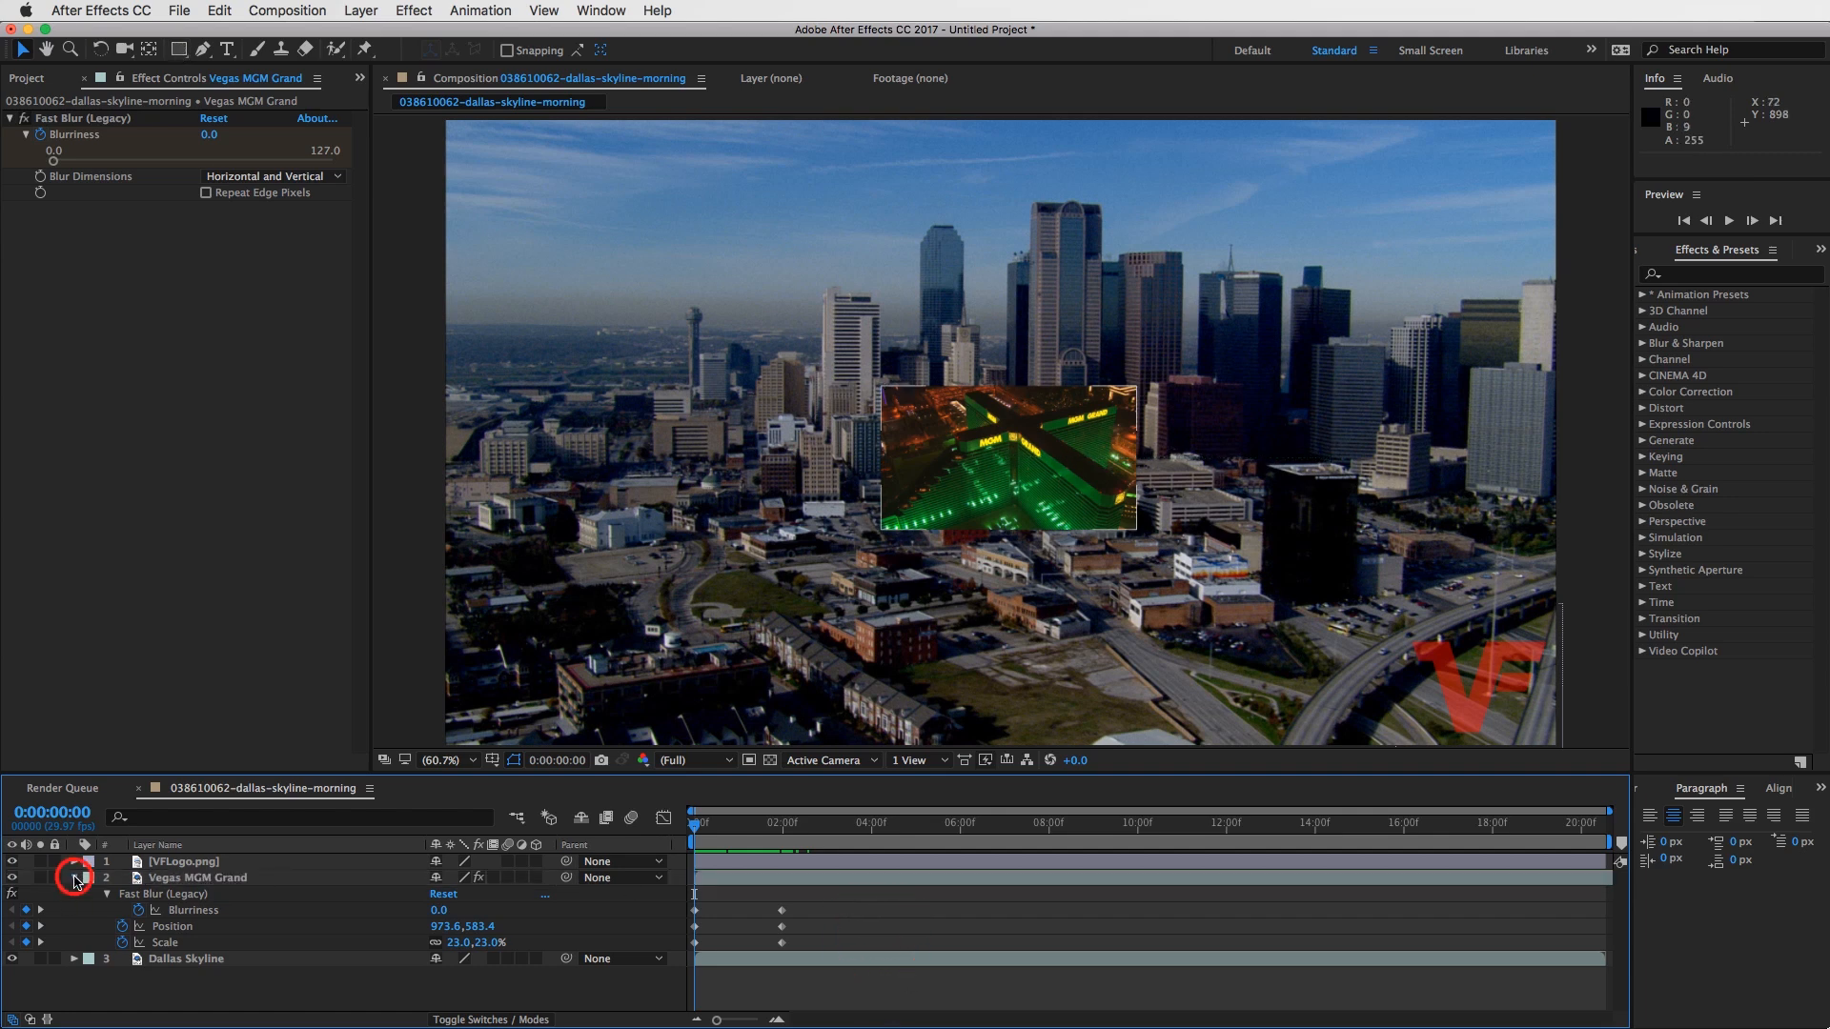
pyautogui.click(766, 918)
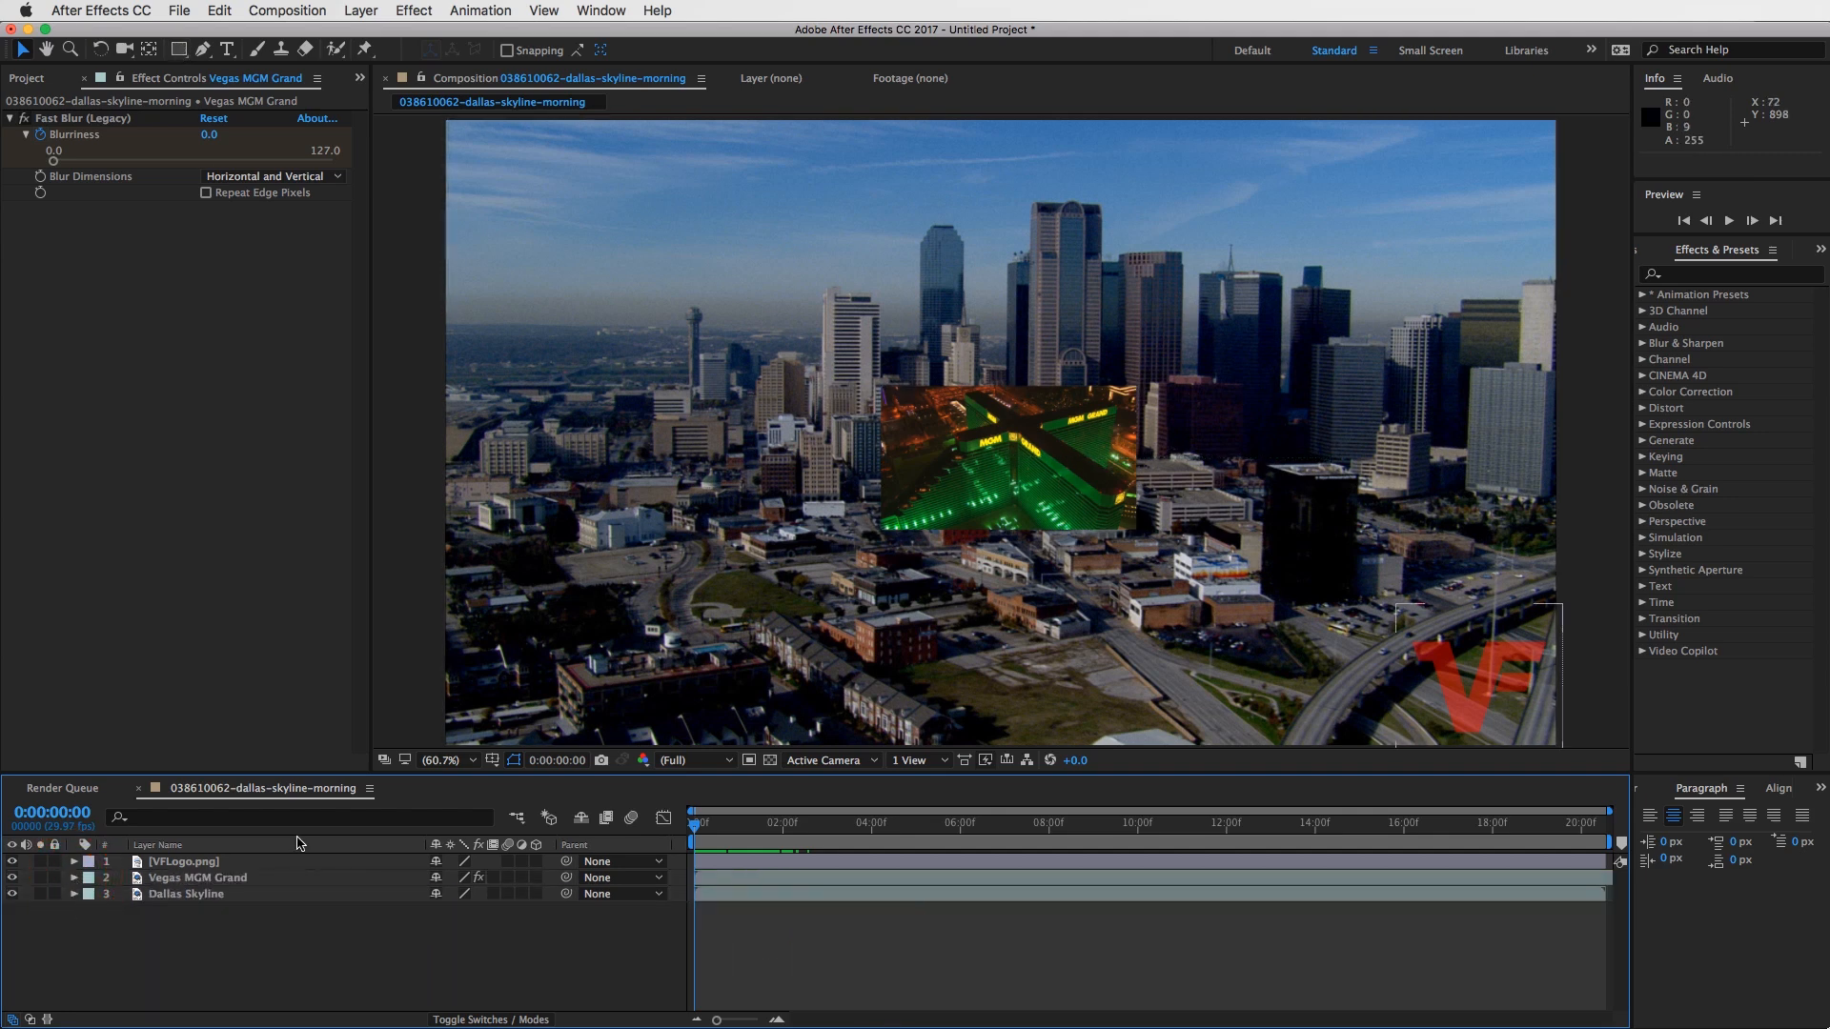
pyautogui.click(967, 936)
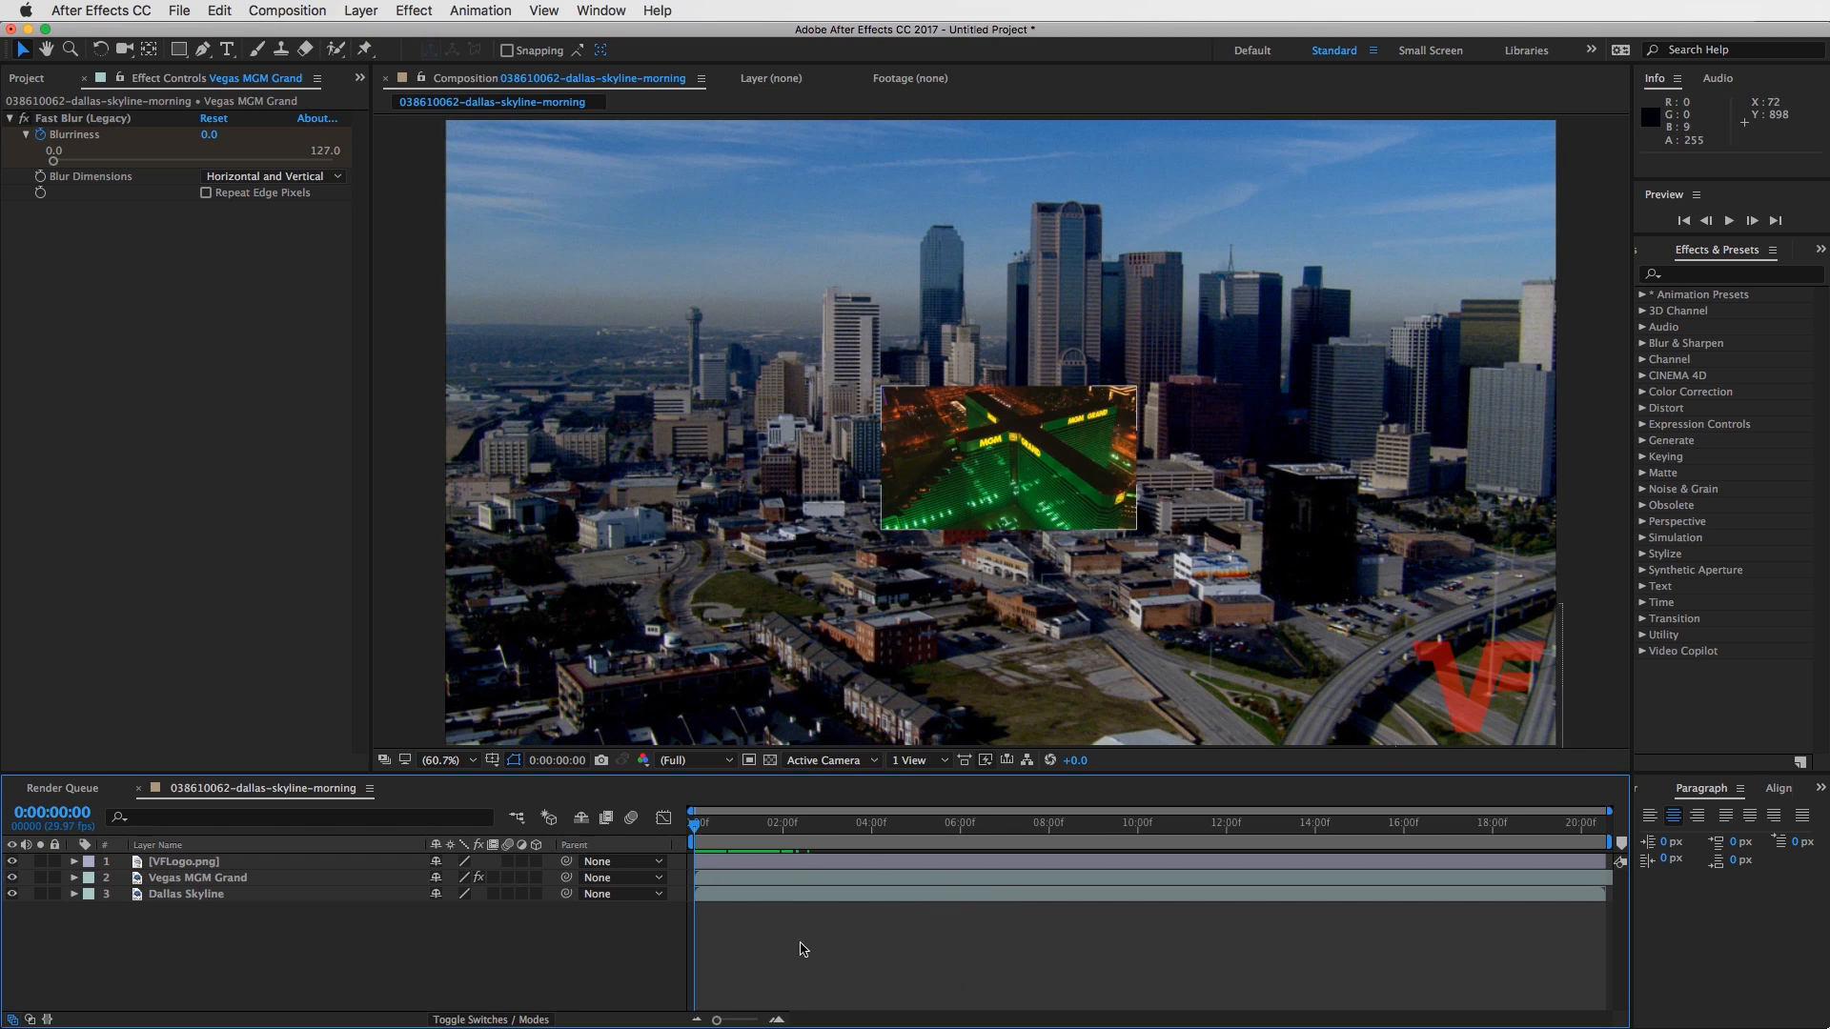
pyautogui.click(774, 948)
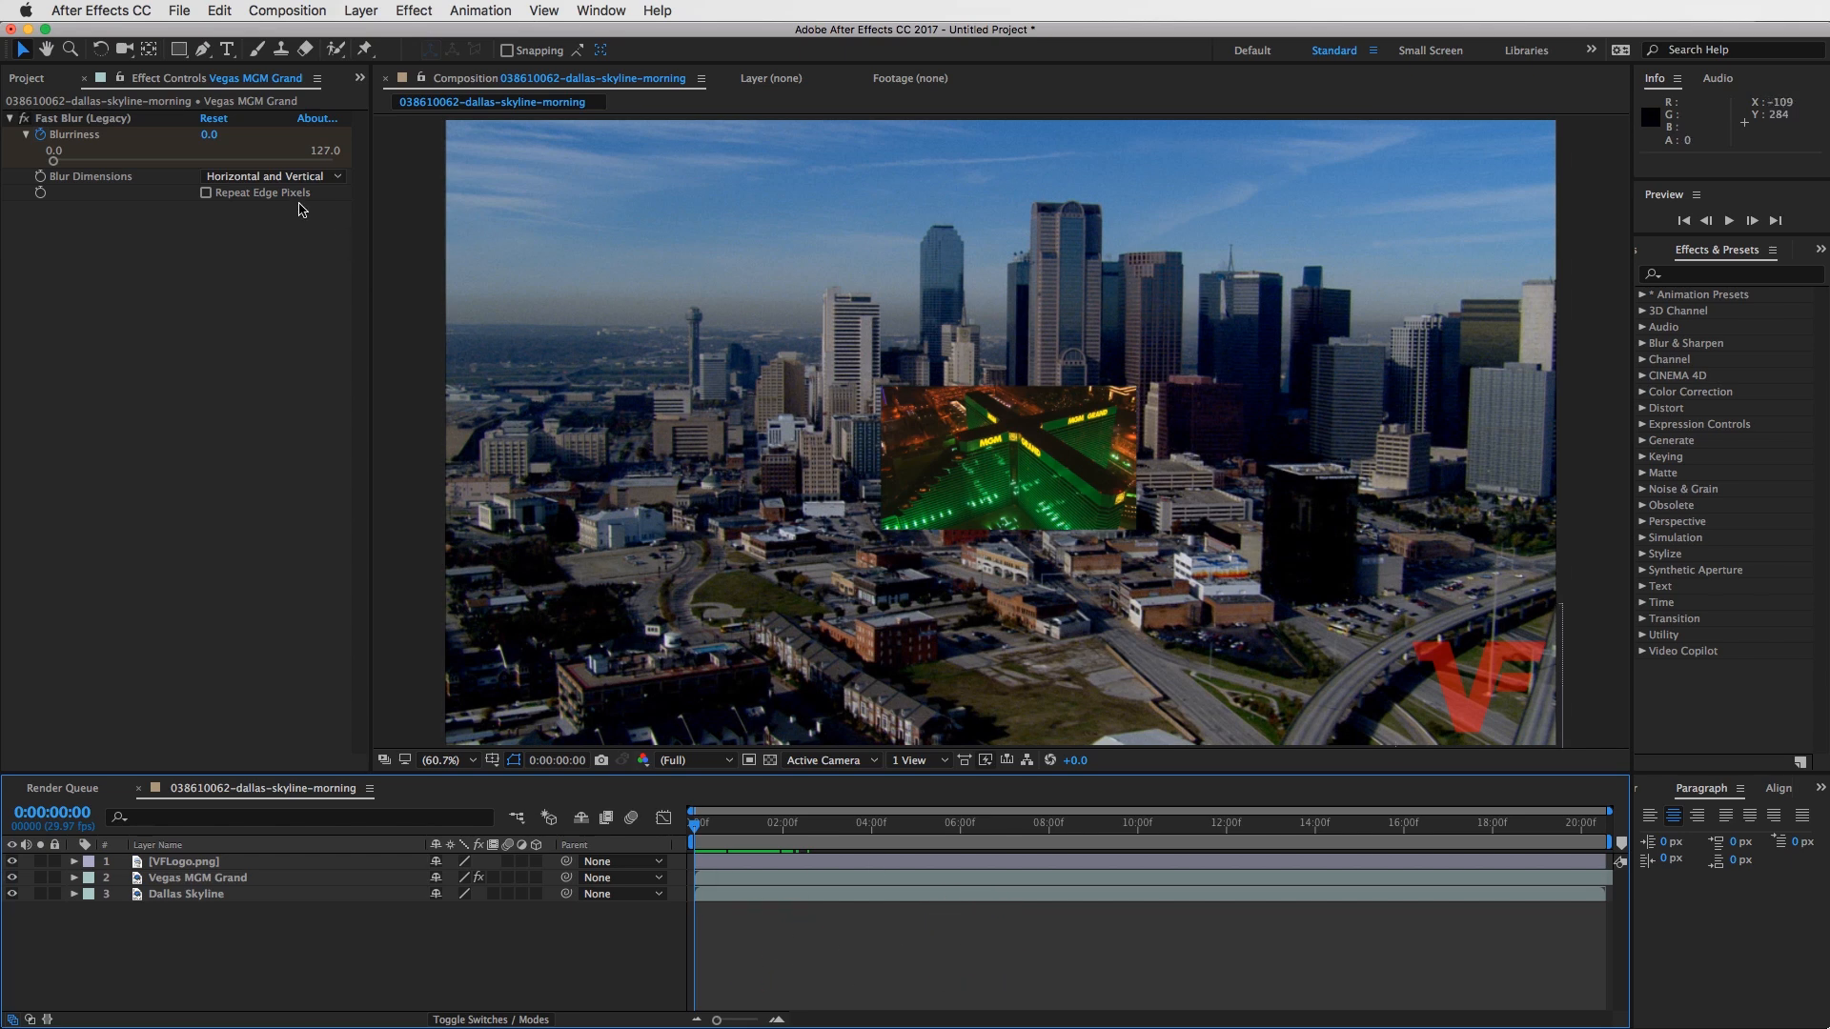
# - Draw a white five-pointed star with the Star Tool in the sky, centred at about -608, -338, as a new shape layer
pyautogui.click(178, 52)
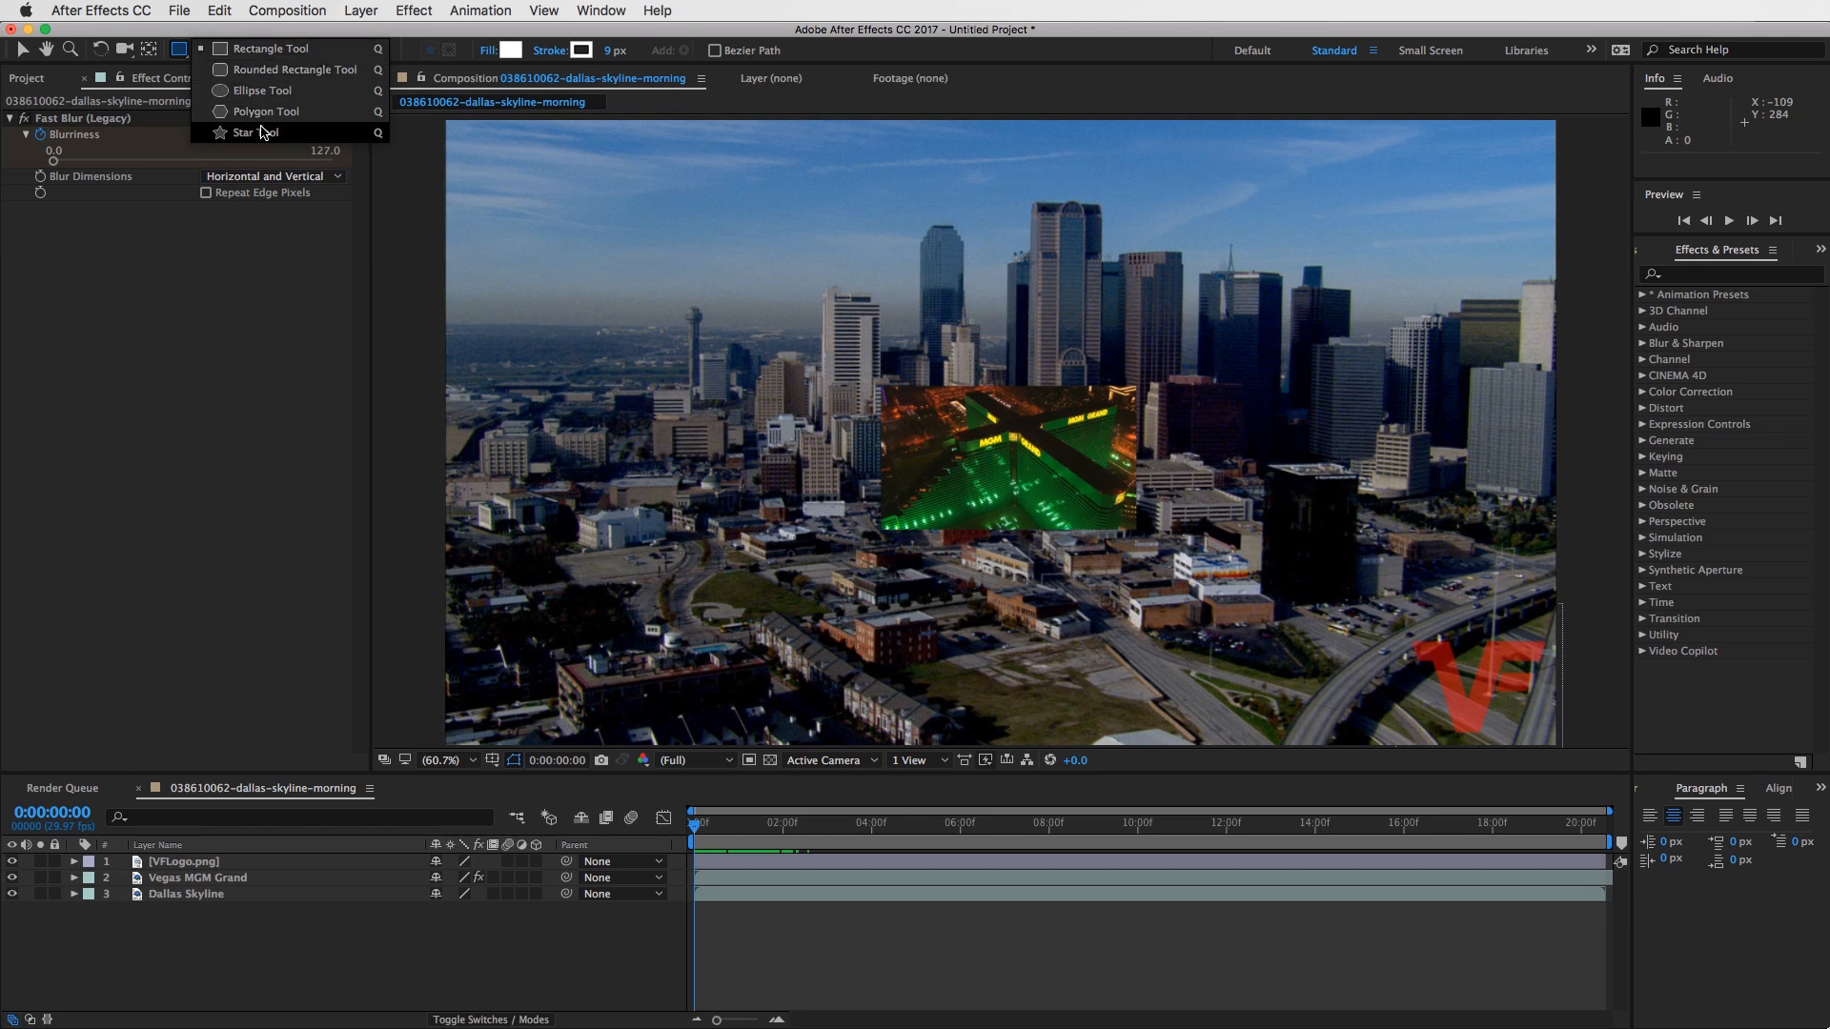
pyautogui.click(268, 137)
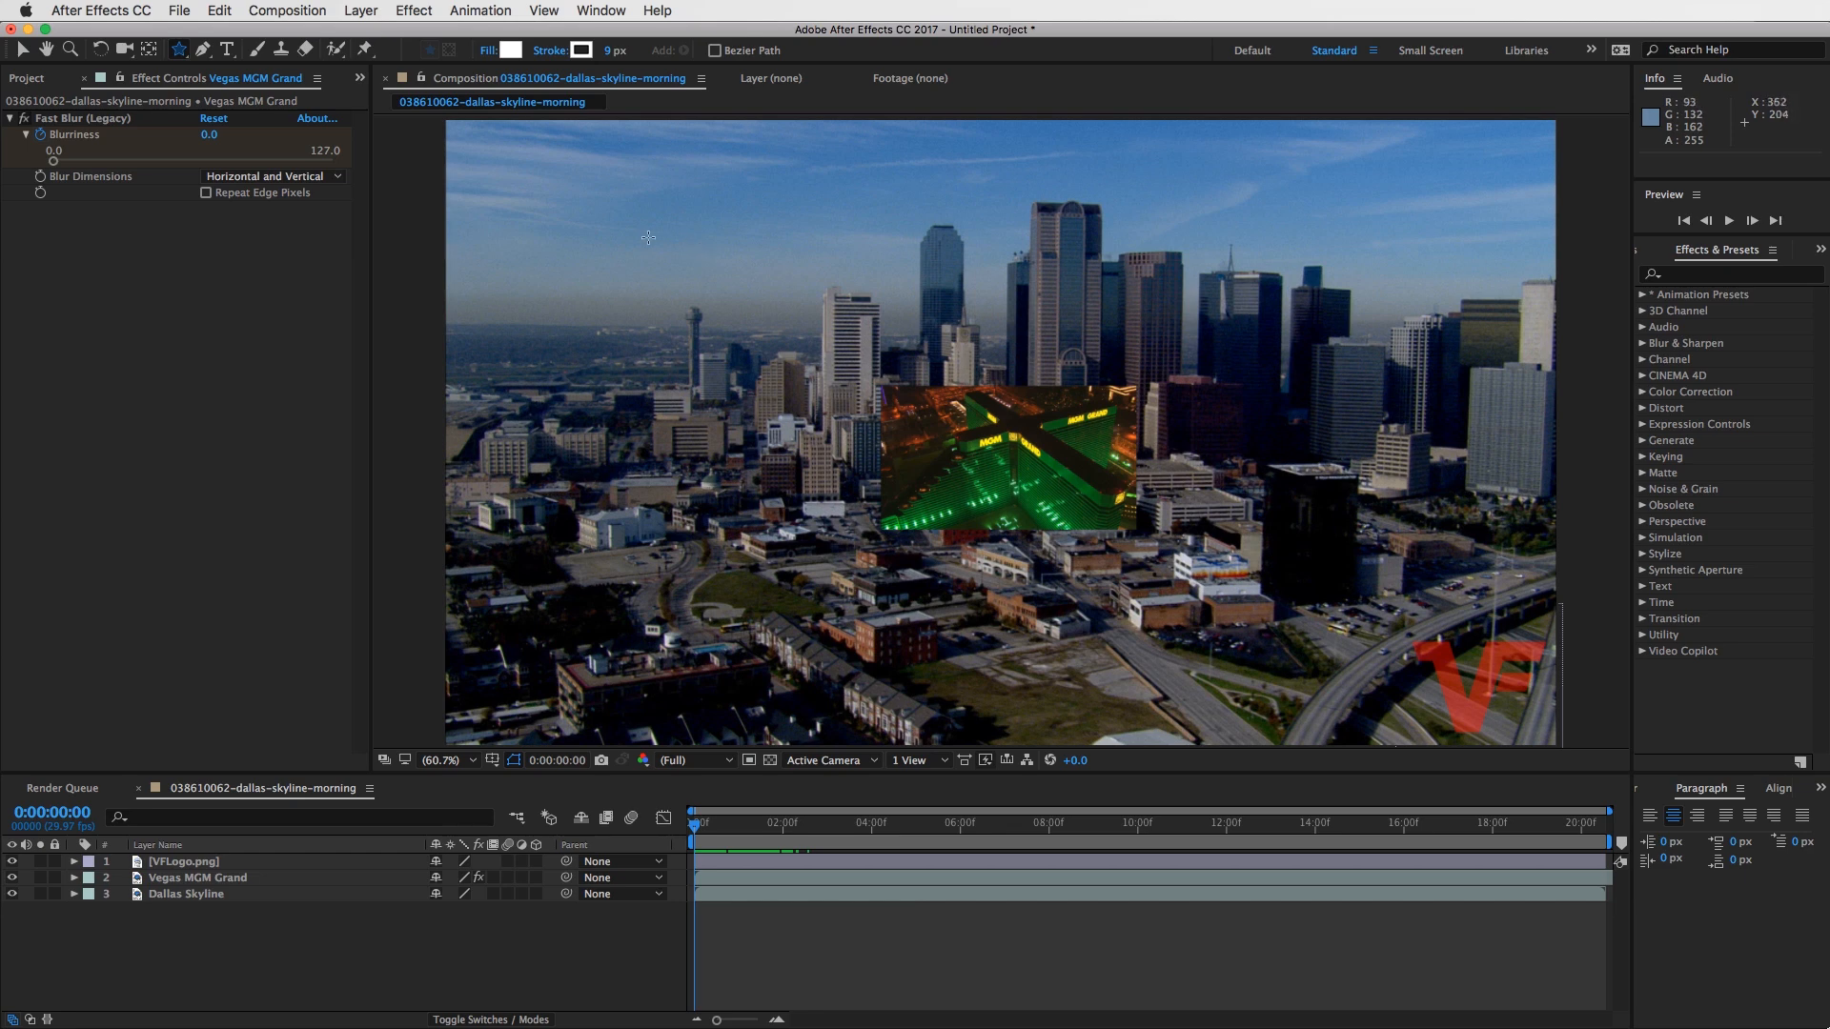
pyautogui.moveTo(648, 237)
pyautogui.mouseDown()
pyautogui.moveTo(686, 229)
pyautogui.moveTo(727, 312)
pyautogui.moveTo(758, 305)
pyautogui.moveTo(817, 250)
pyautogui.moveTo(805, 181)
pyautogui.moveTo(732, 202)
pyautogui.mouseUp()
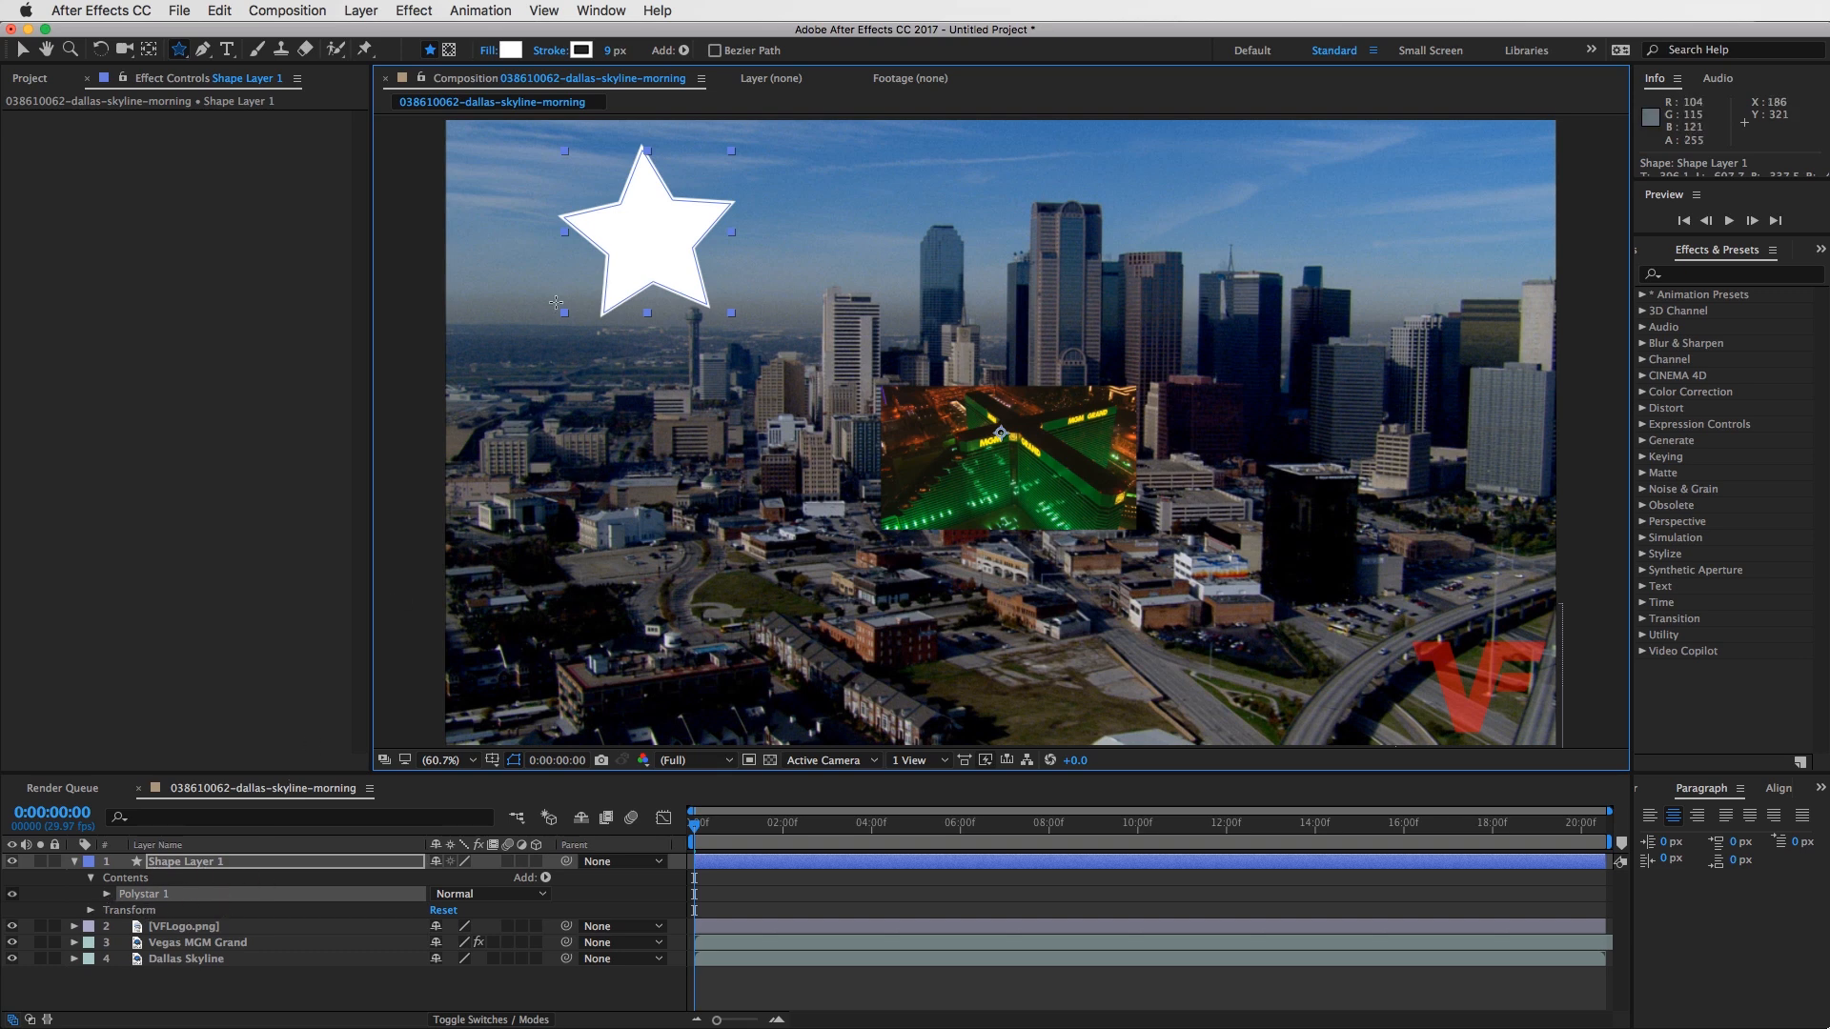
# - Expand Polystar 1 in the shape layer and examine its Stroke 1 and Transform properties, collapsing both groups again
pyautogui.click(107, 895)
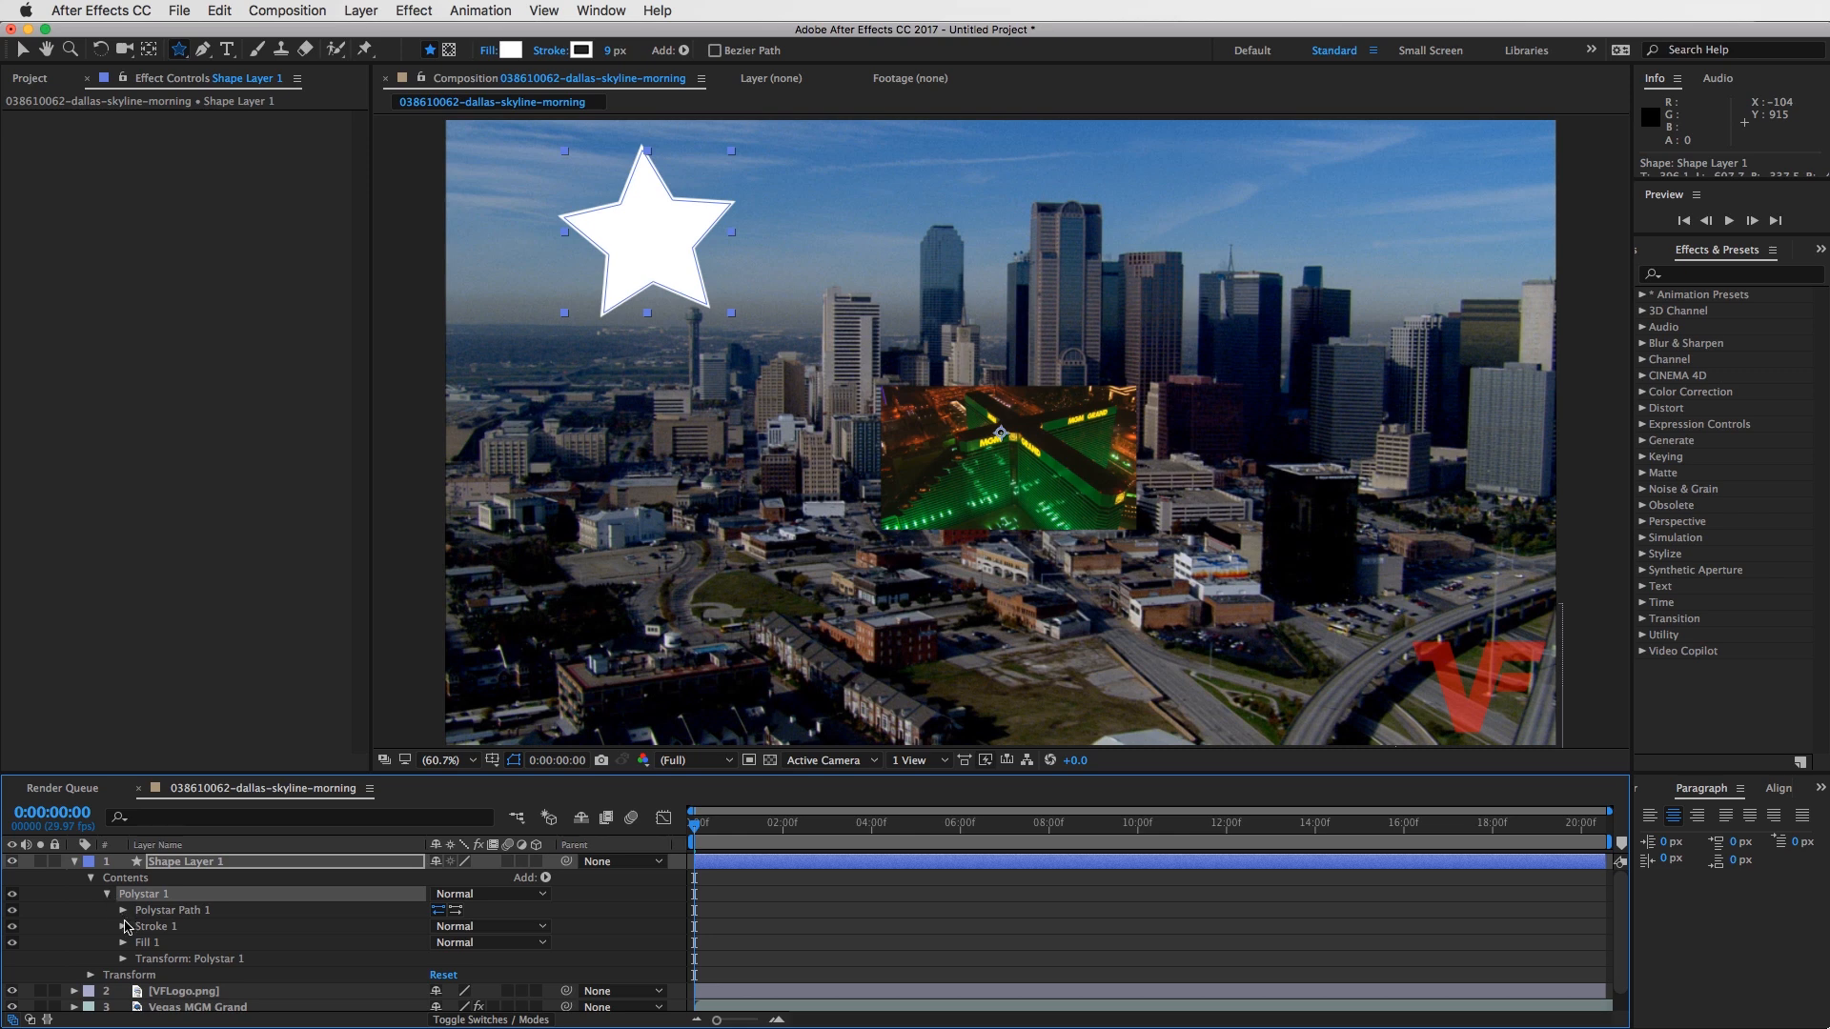
pyautogui.click(123, 927)
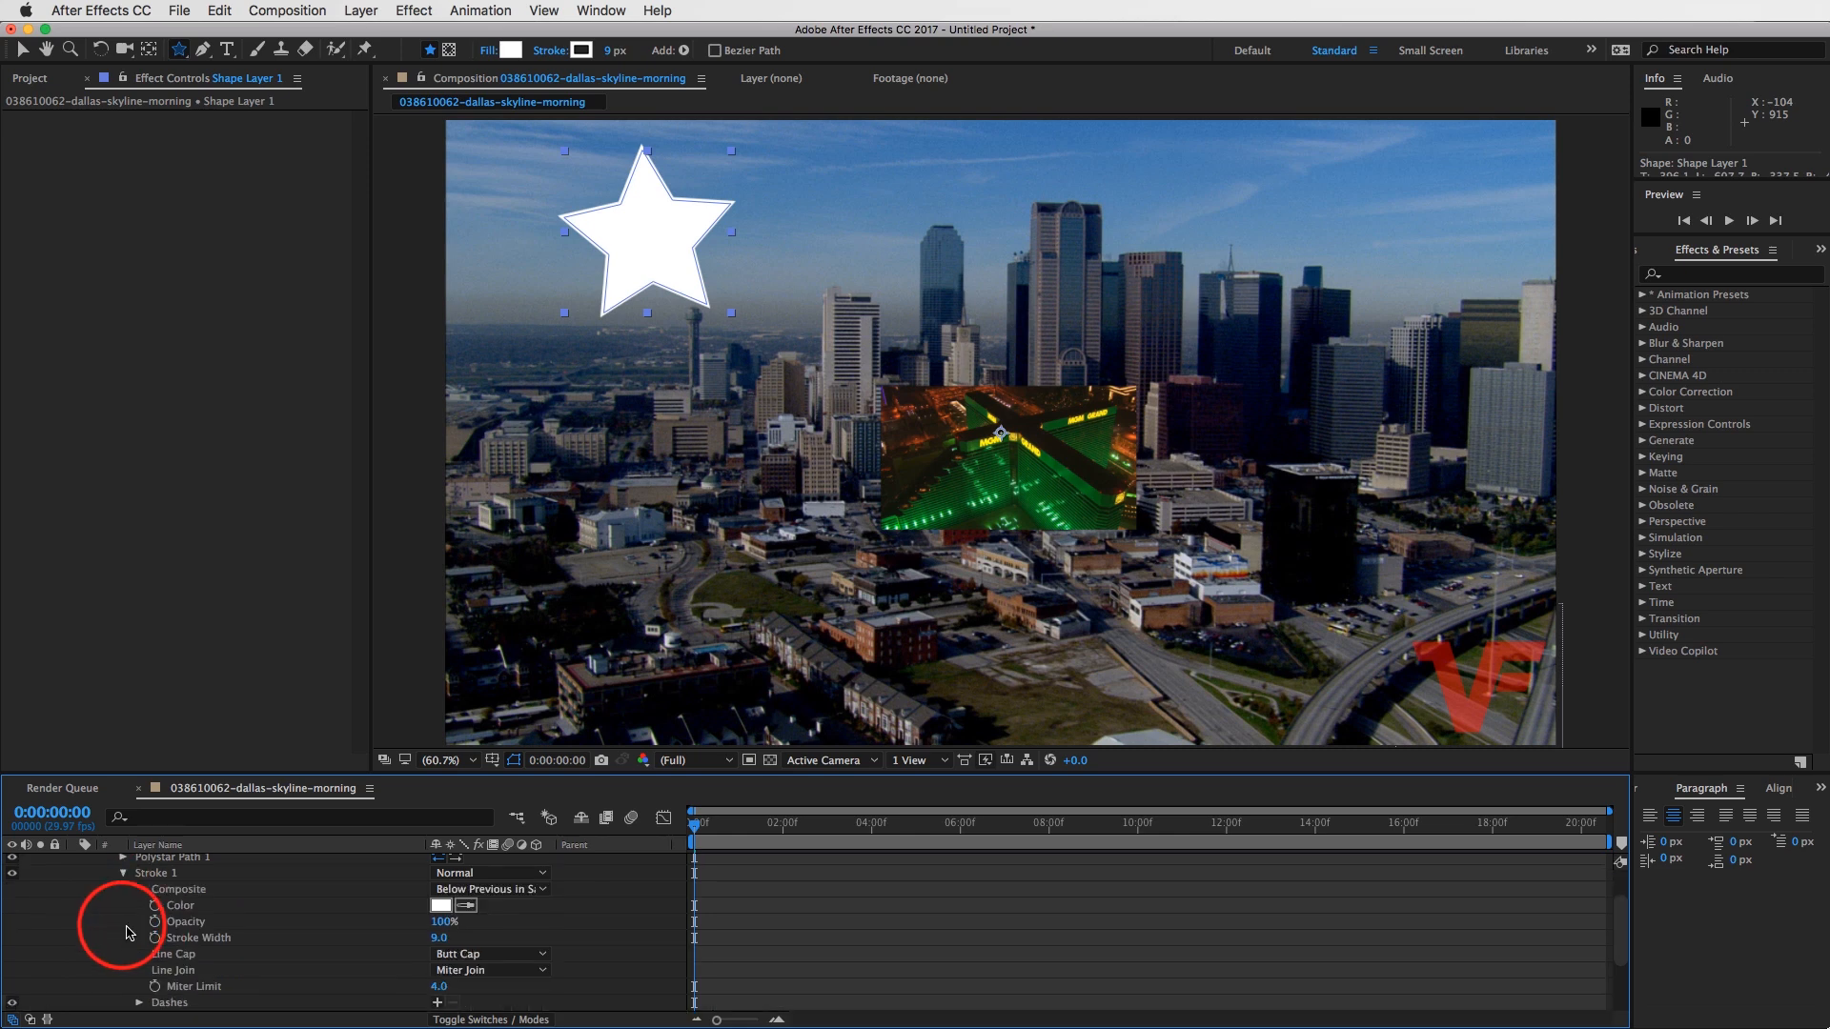
pyautogui.click(125, 873)
pyautogui.click(123, 889)
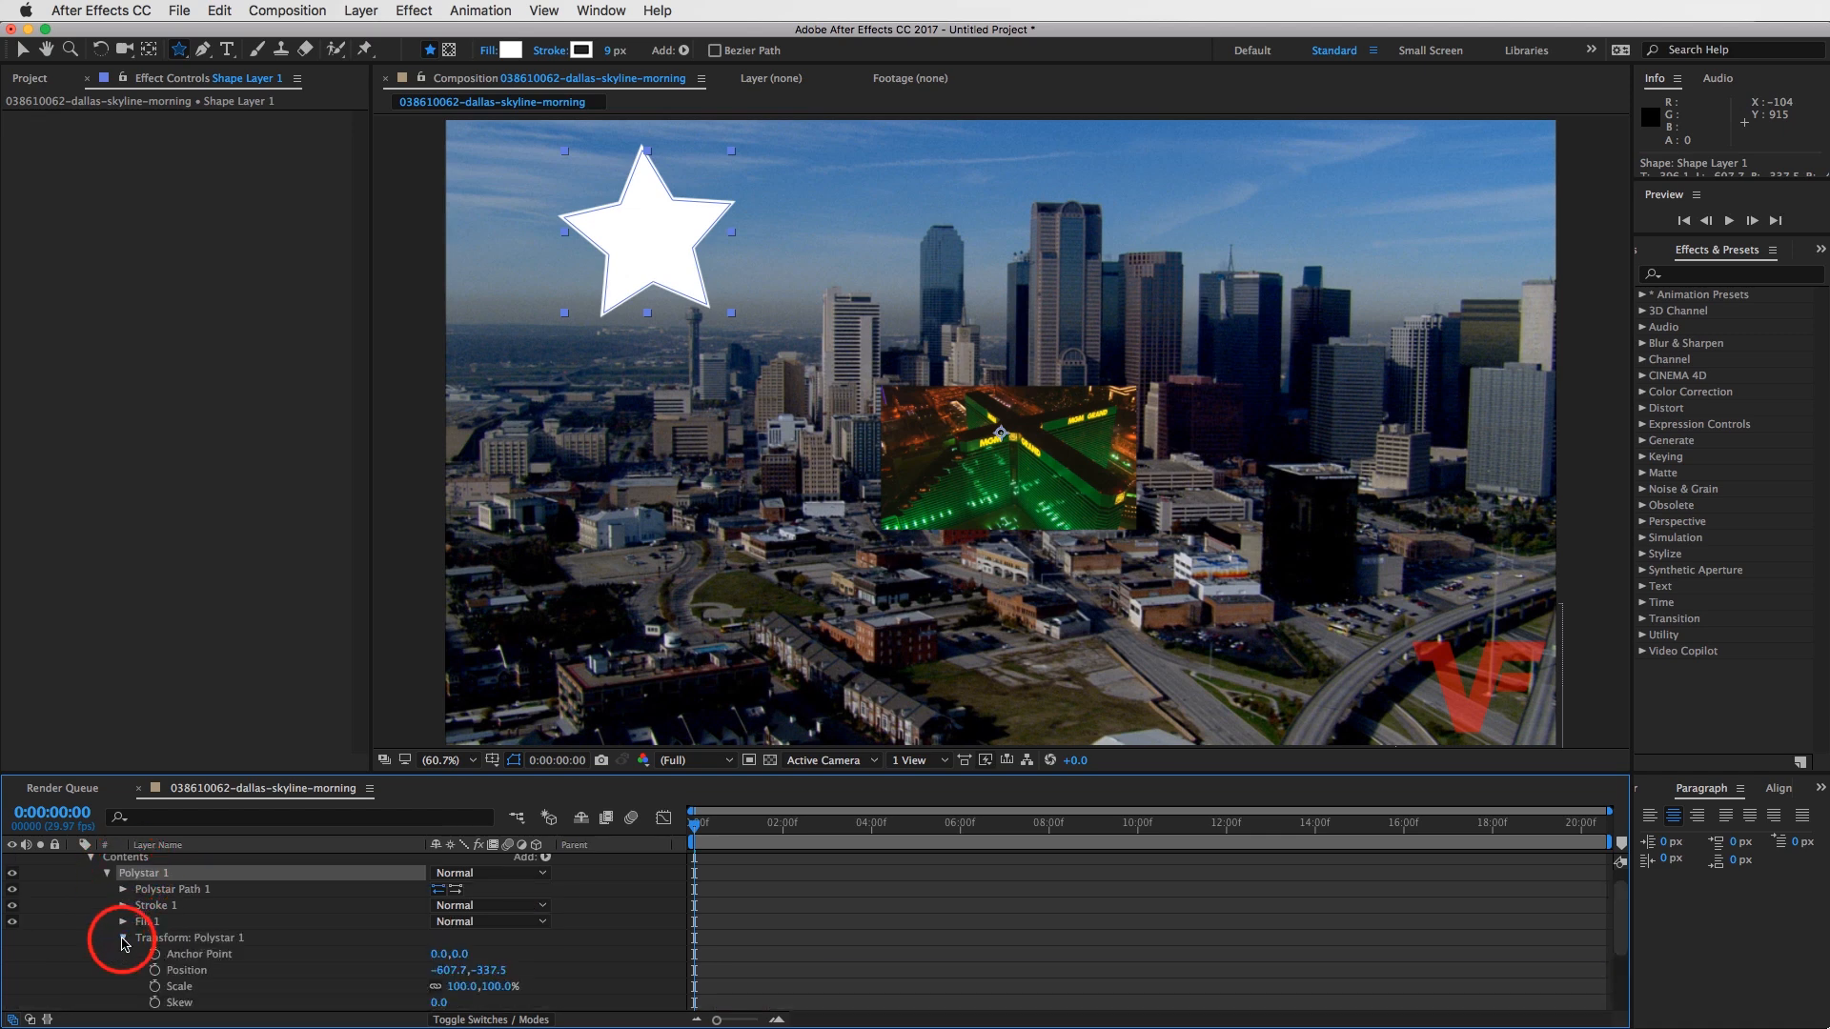
pyautogui.scroll(3, 172, 987)
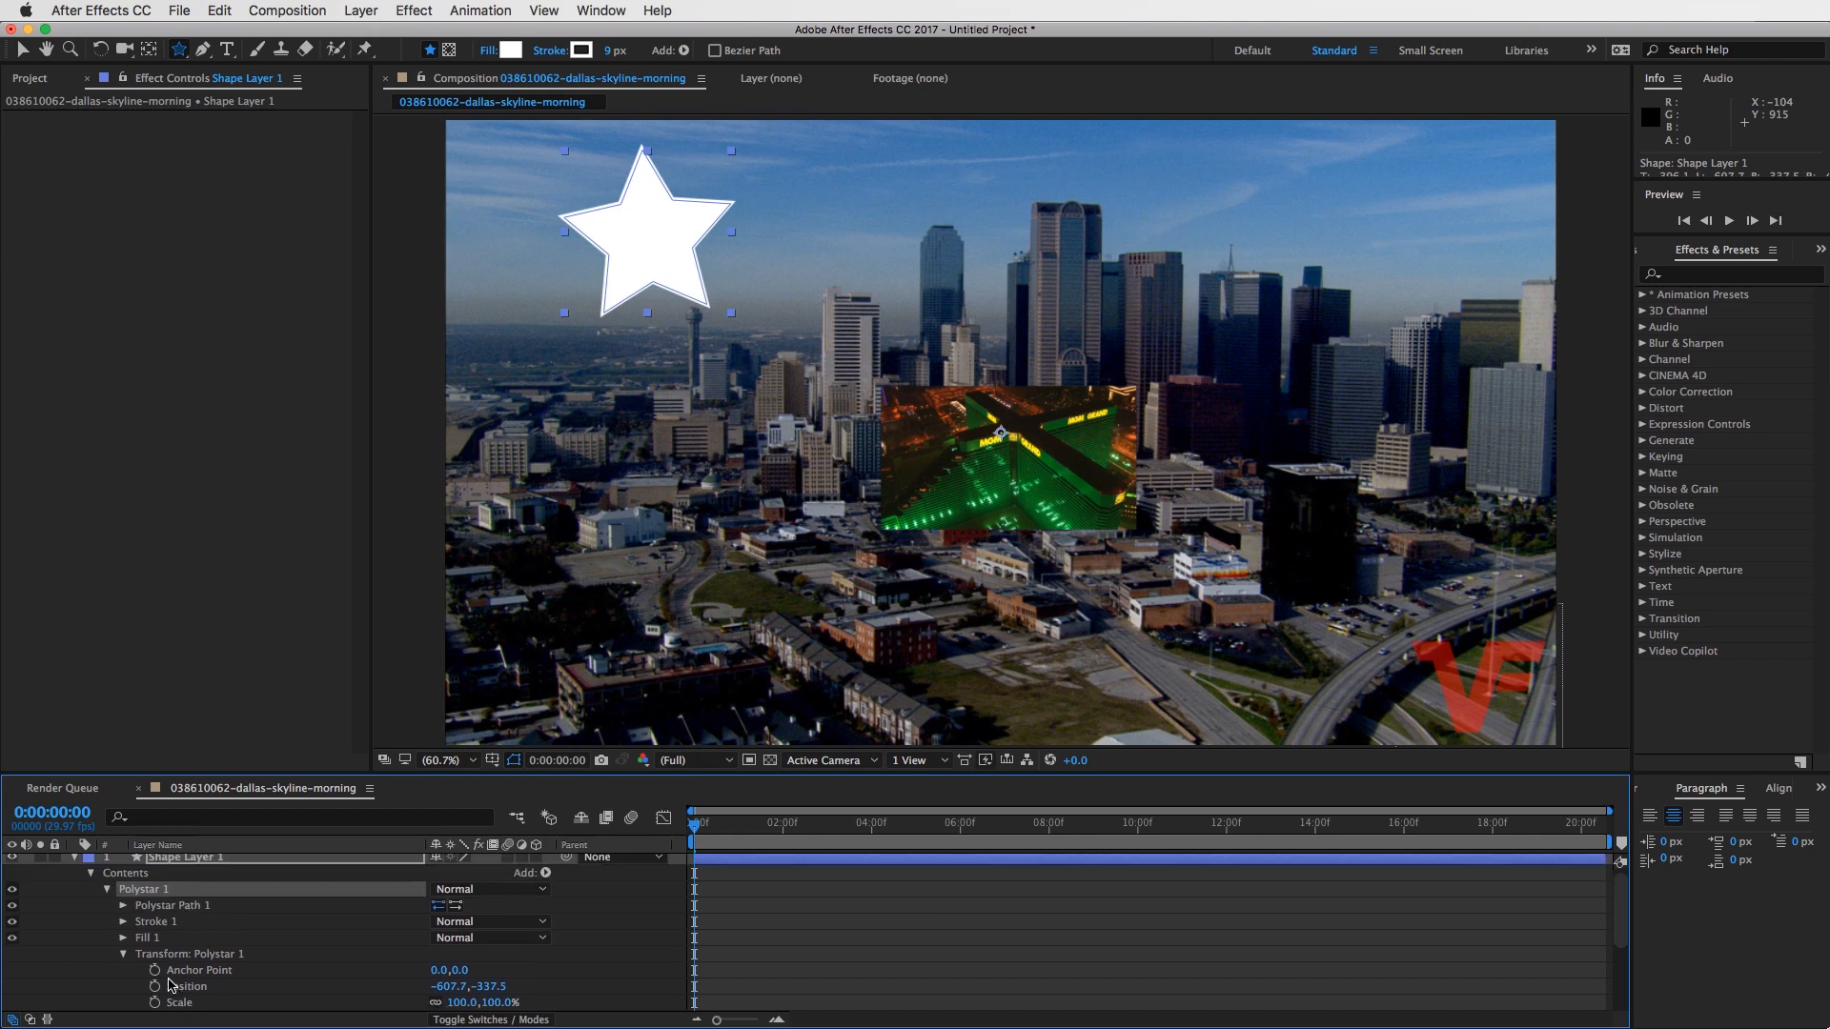
pyautogui.click(123, 955)
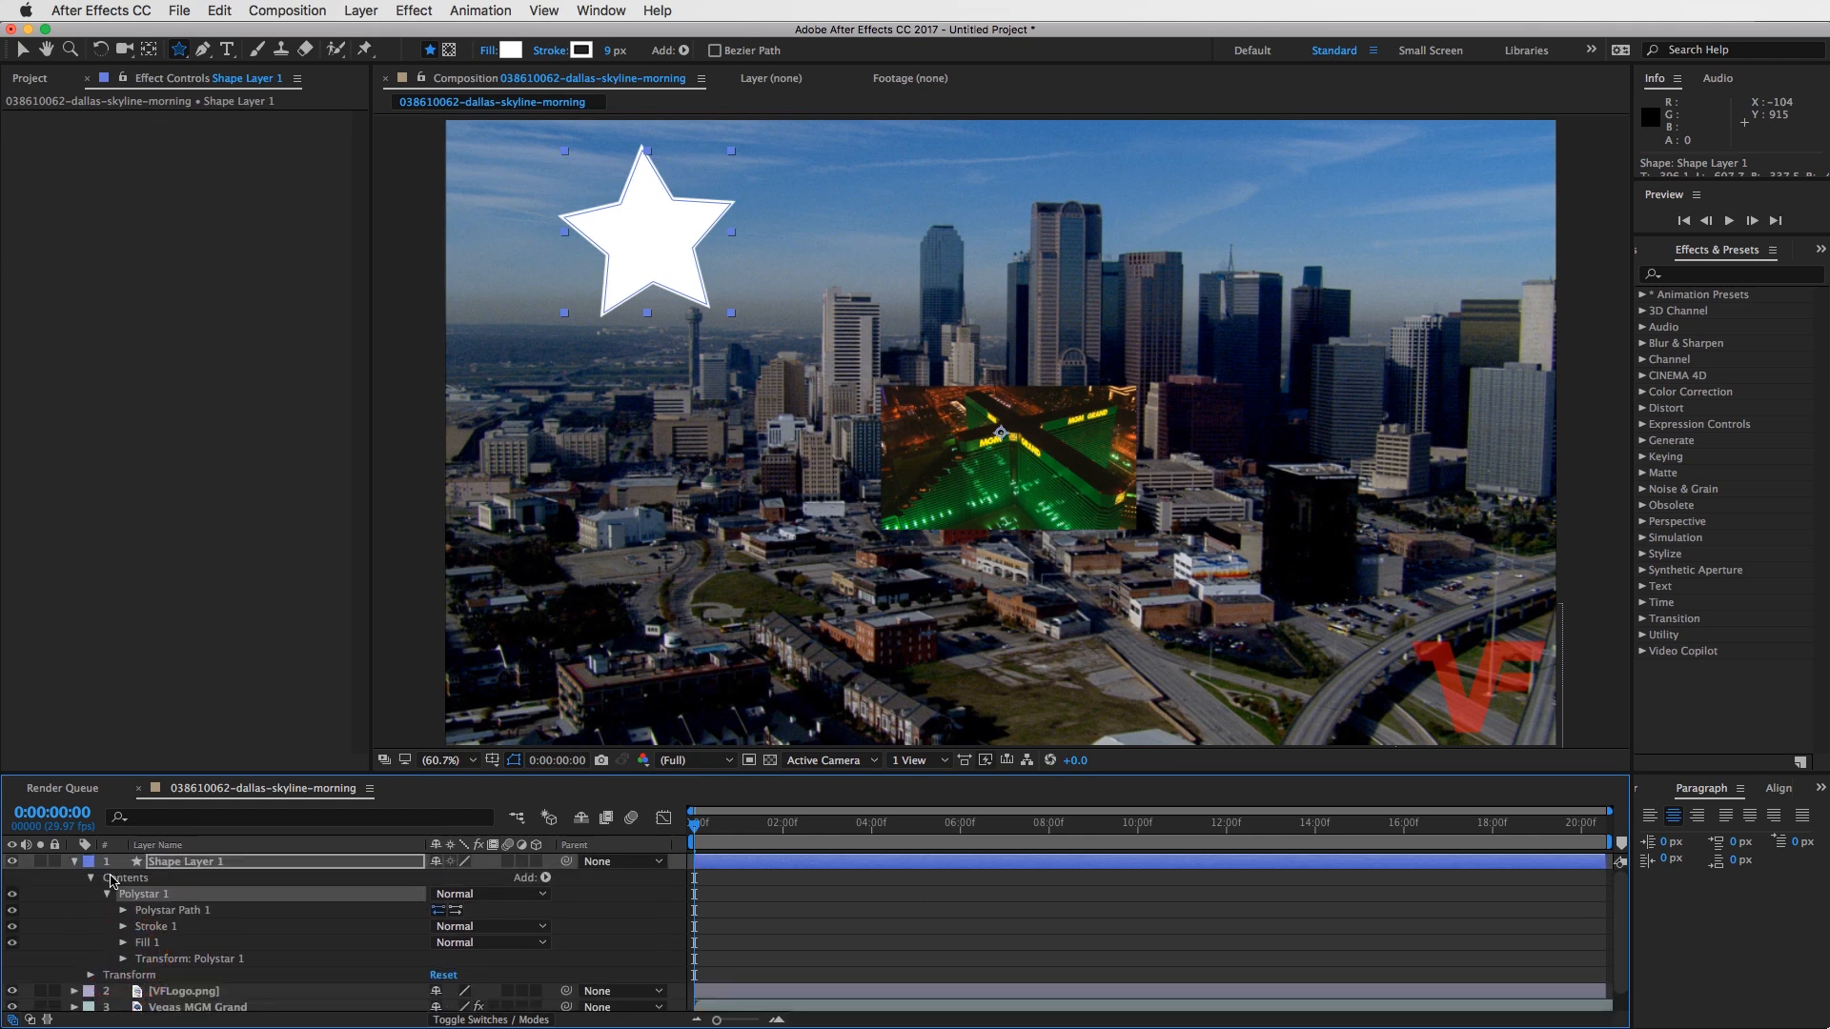
# - Collapse and delete the star shape layer, and switch back to the Selection Tool
pyautogui.click(75, 861)
pyautogui.click(183, 862)
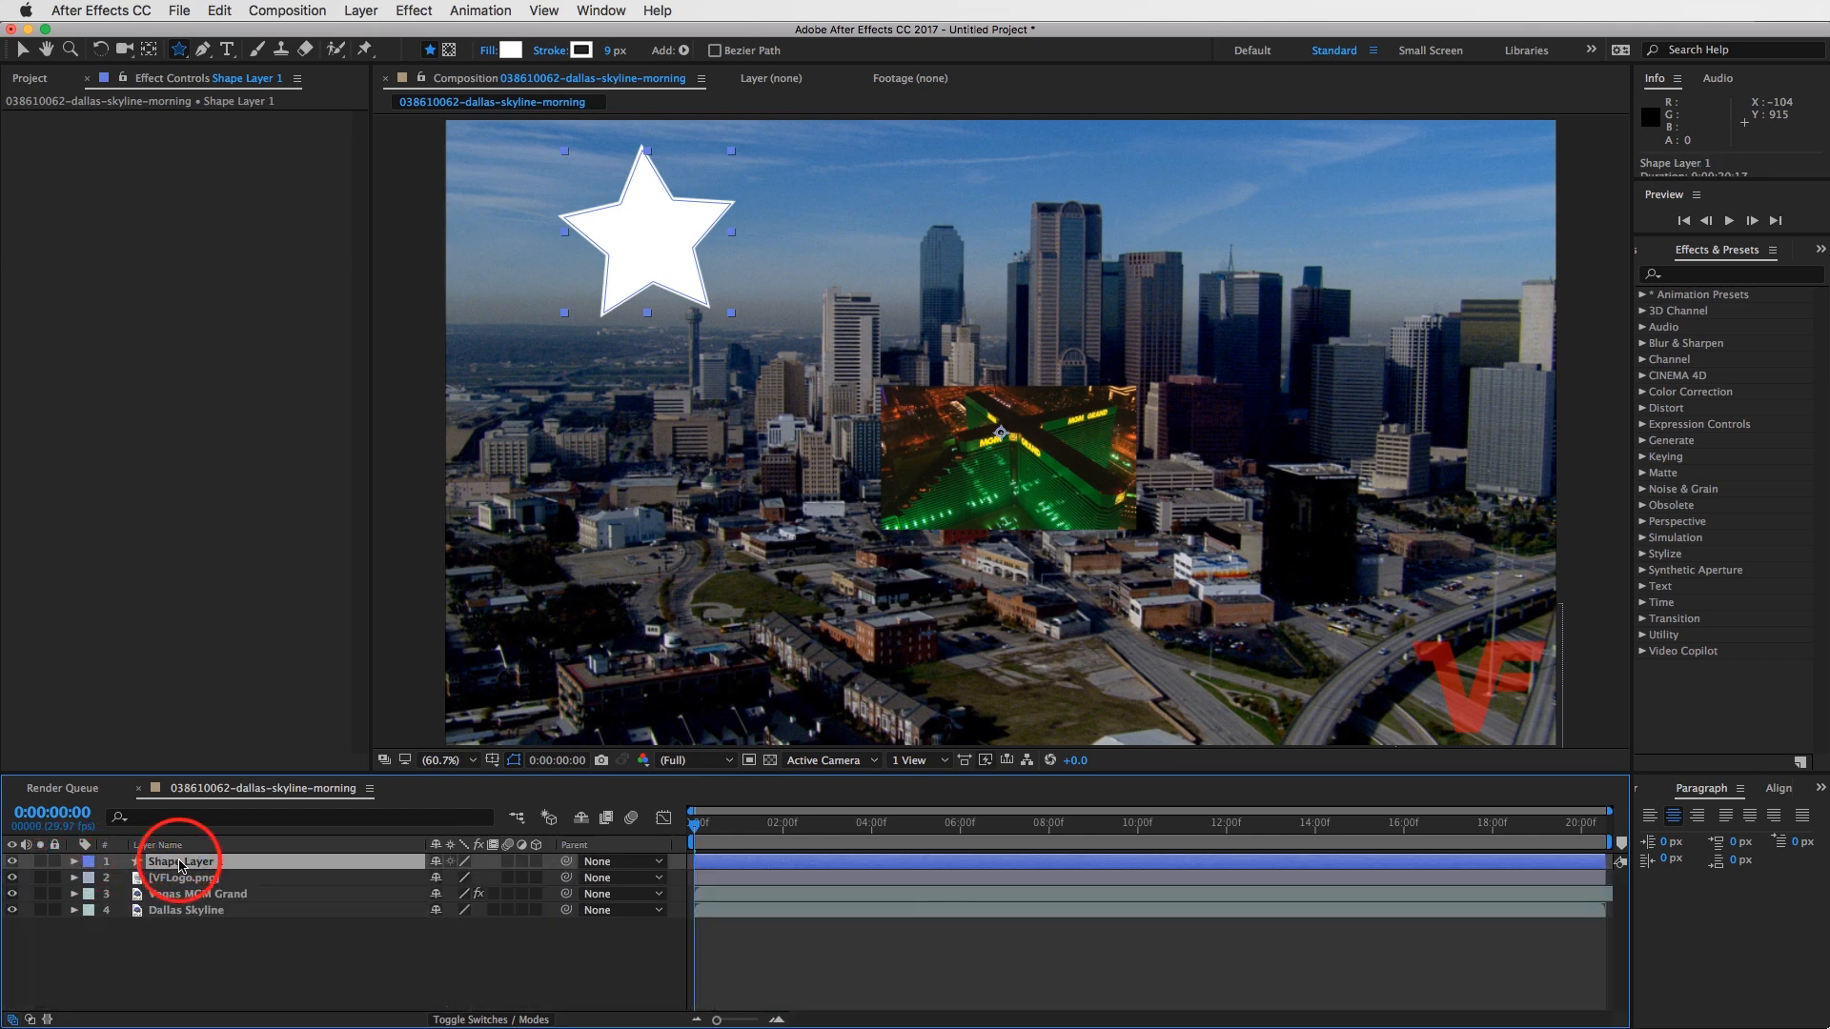
pyautogui.click(194, 863)
pyautogui.press('Delete')
pyautogui.press('v')
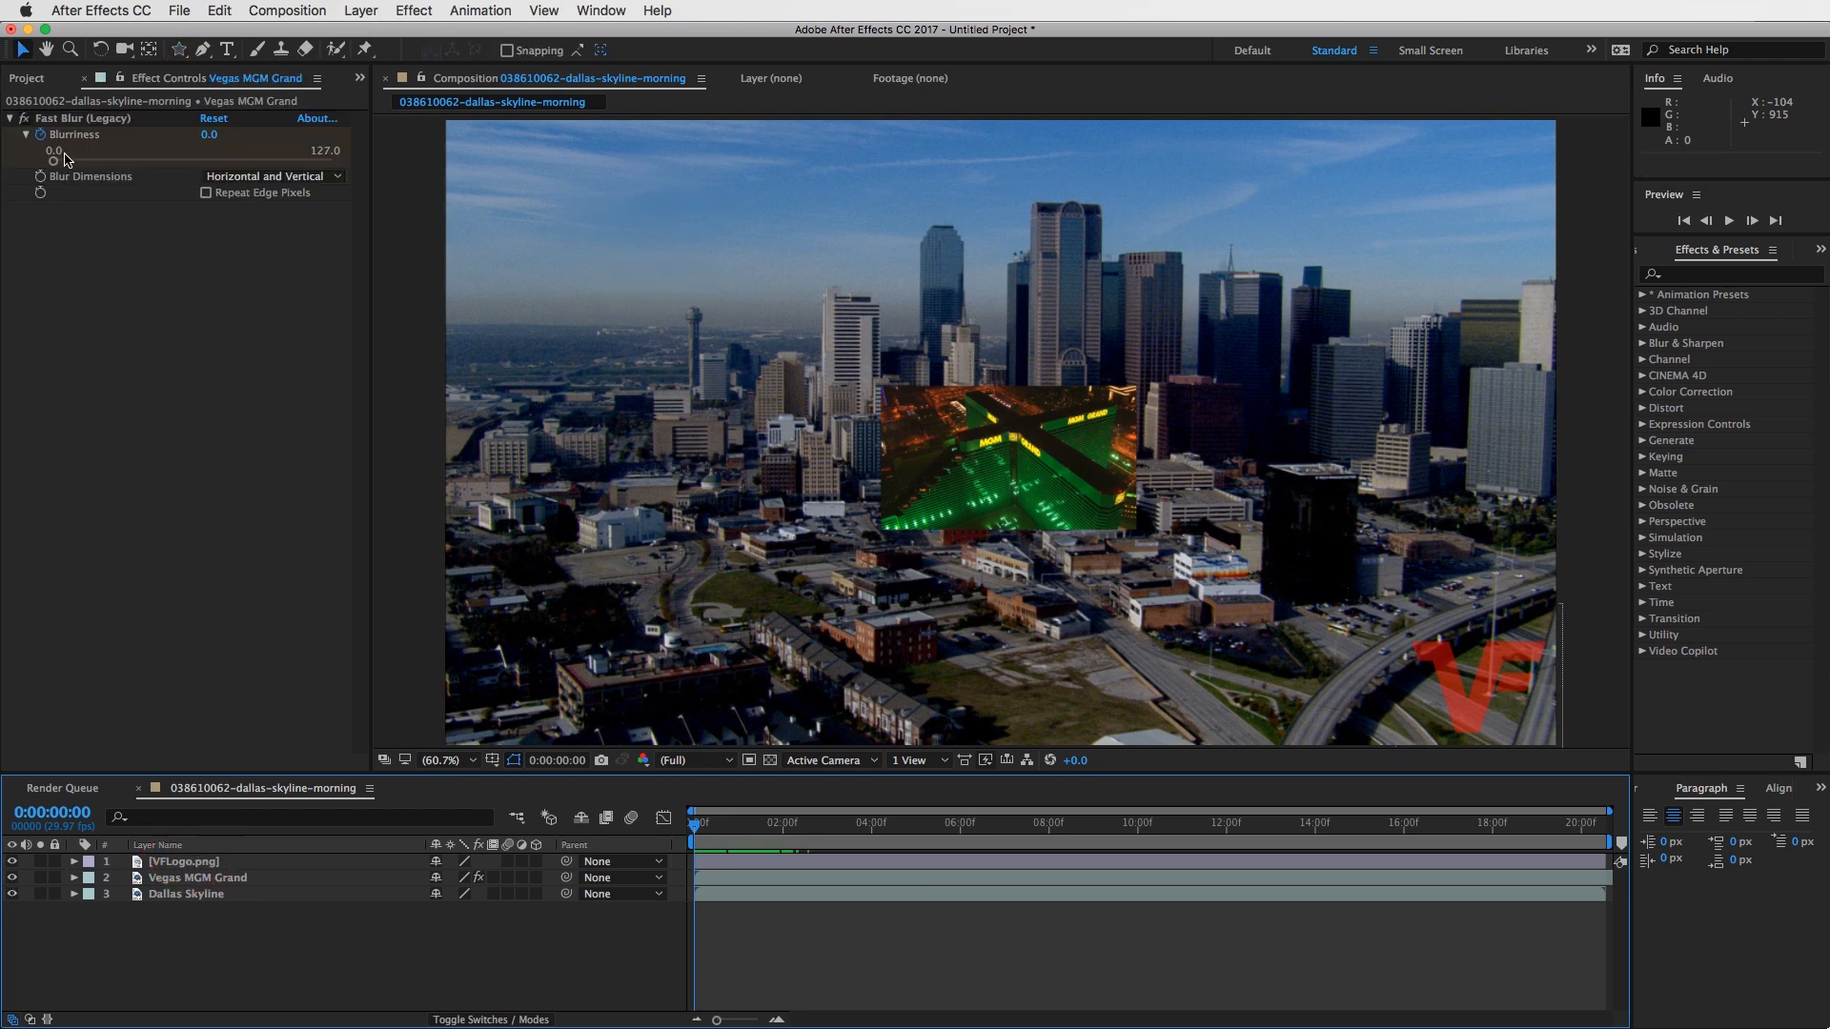
# - With no layer selected, create a bright red (FF0202) solid layer at the composition size of 1920 x 1080 px
pyautogui.click(27, 84)
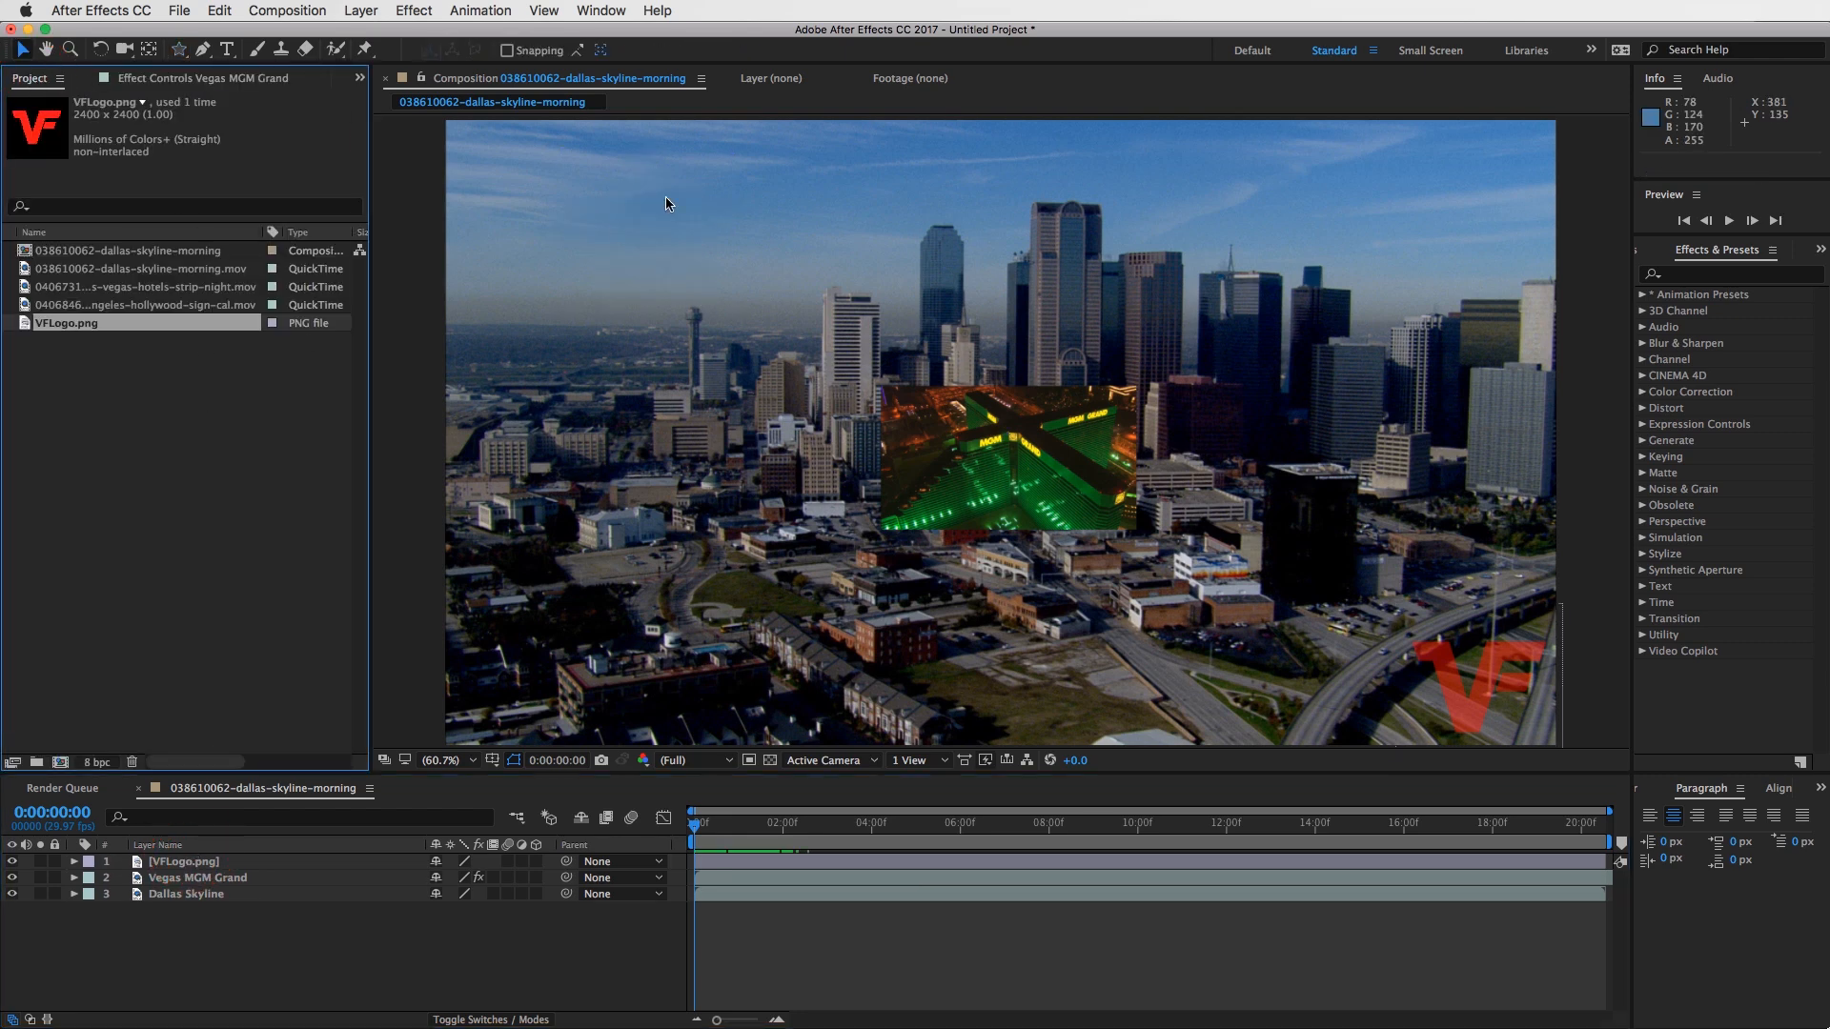
pyautogui.click(797, 940)
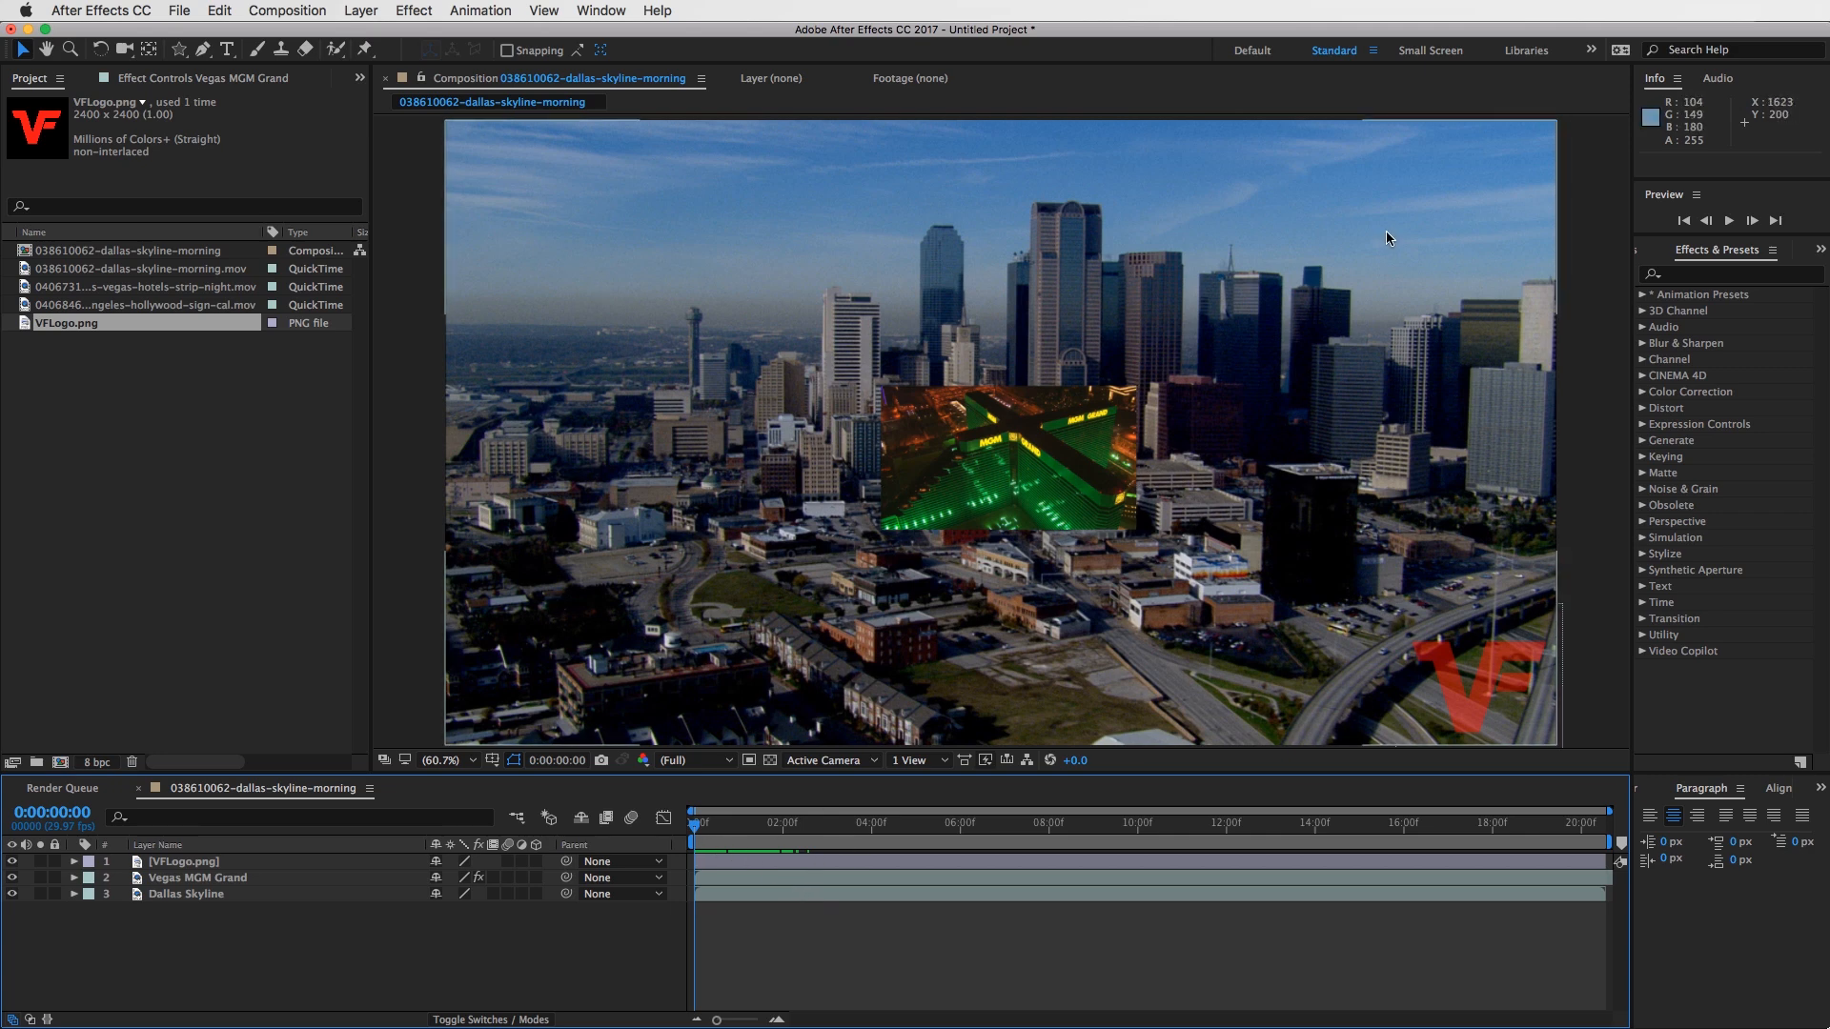
pyautogui.click(362, 10)
pyautogui.moveTo(448, 35)
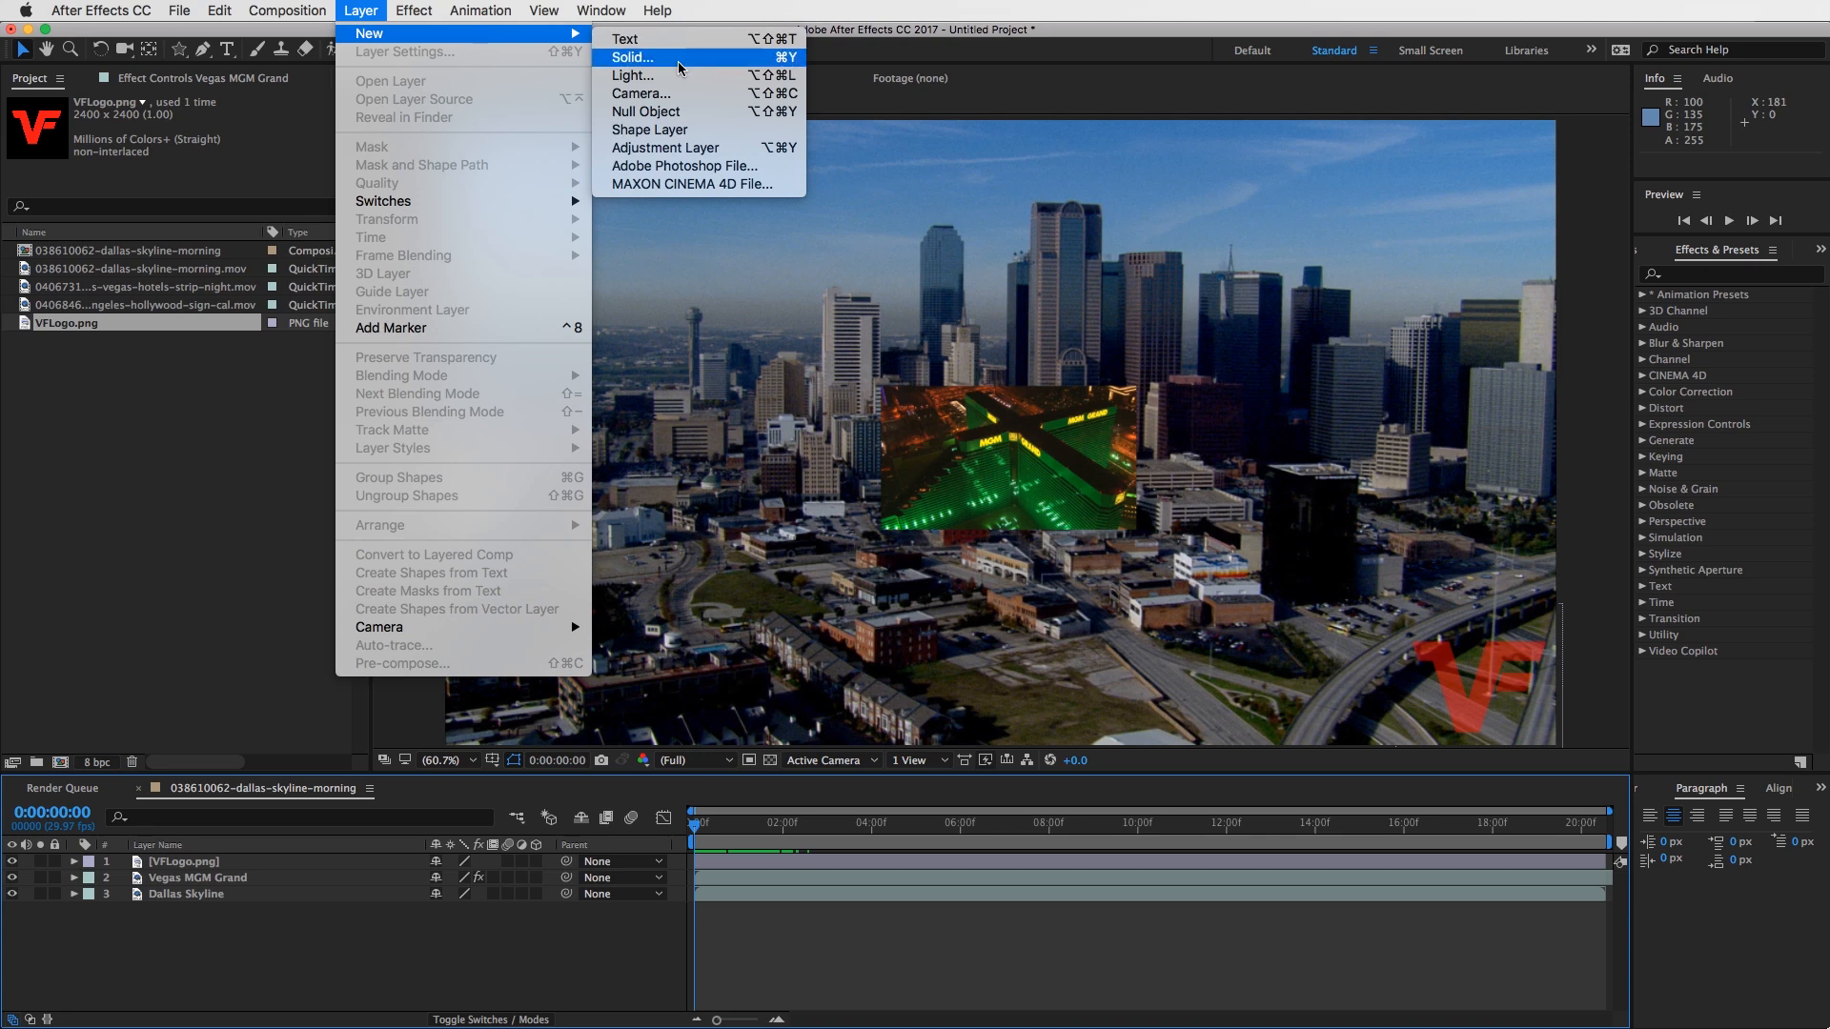
pyautogui.click(682, 59)
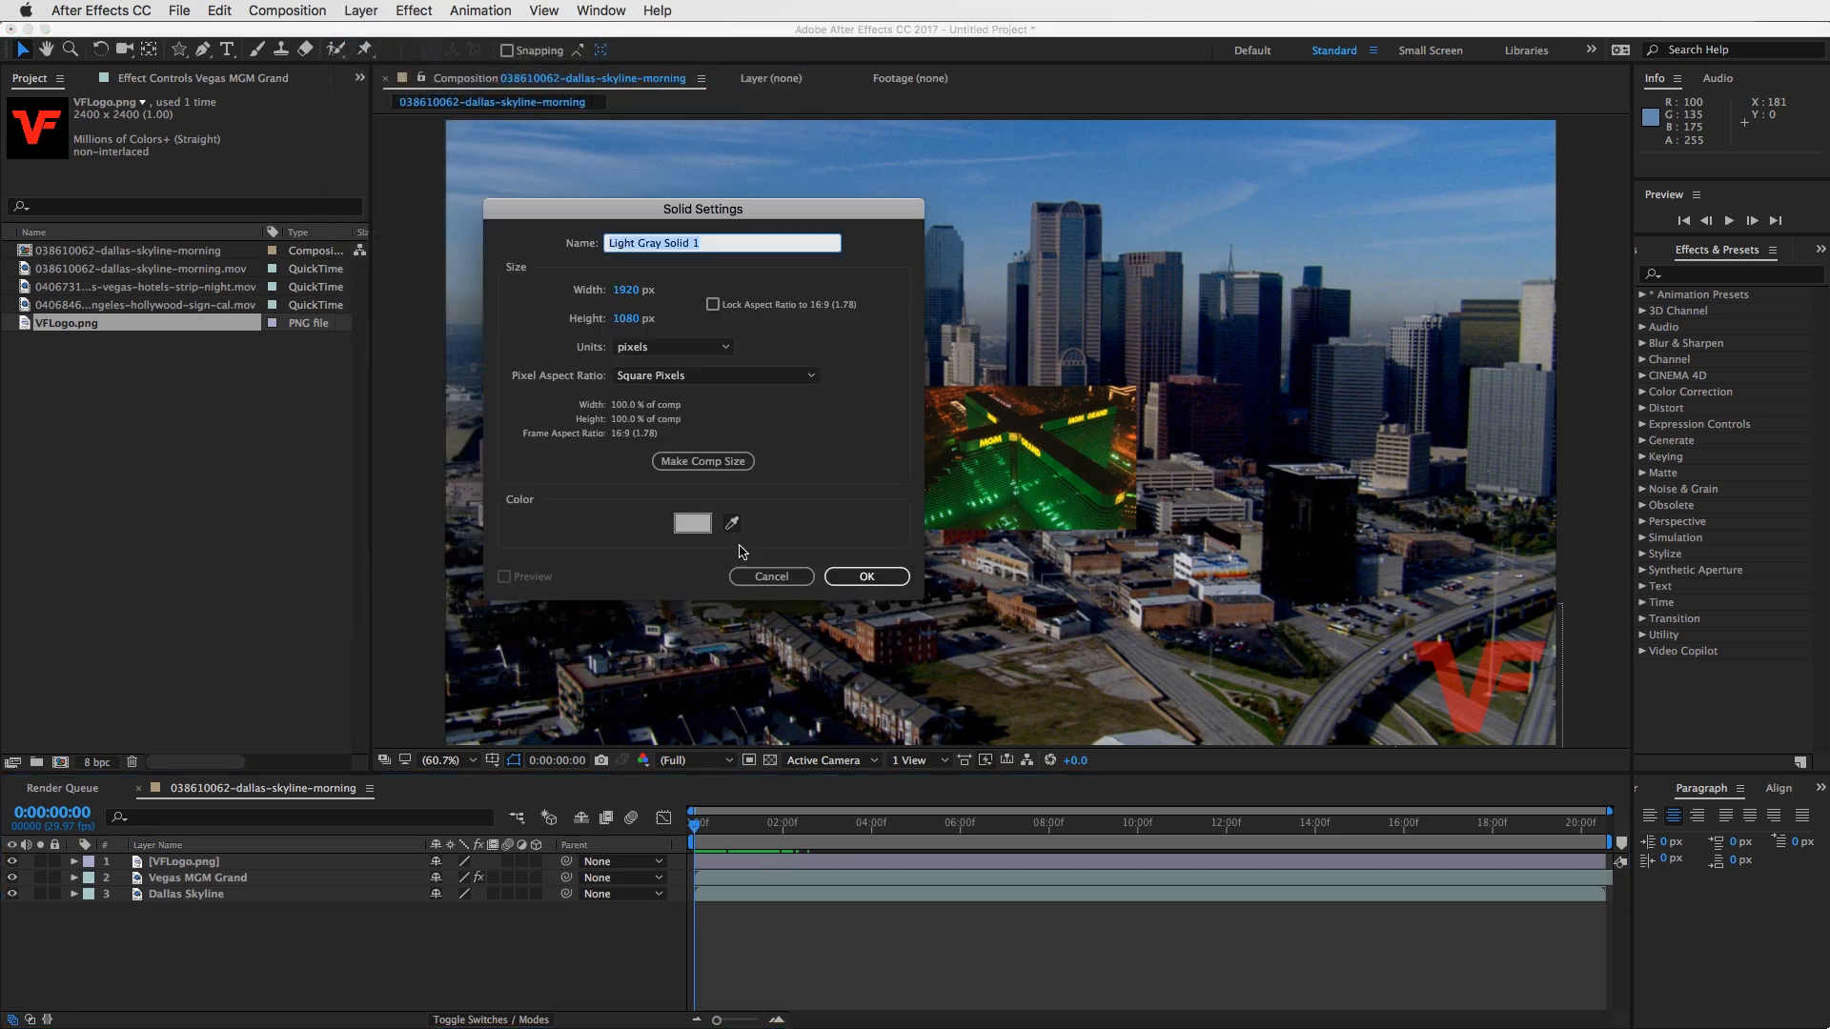
pyautogui.click(692, 523)
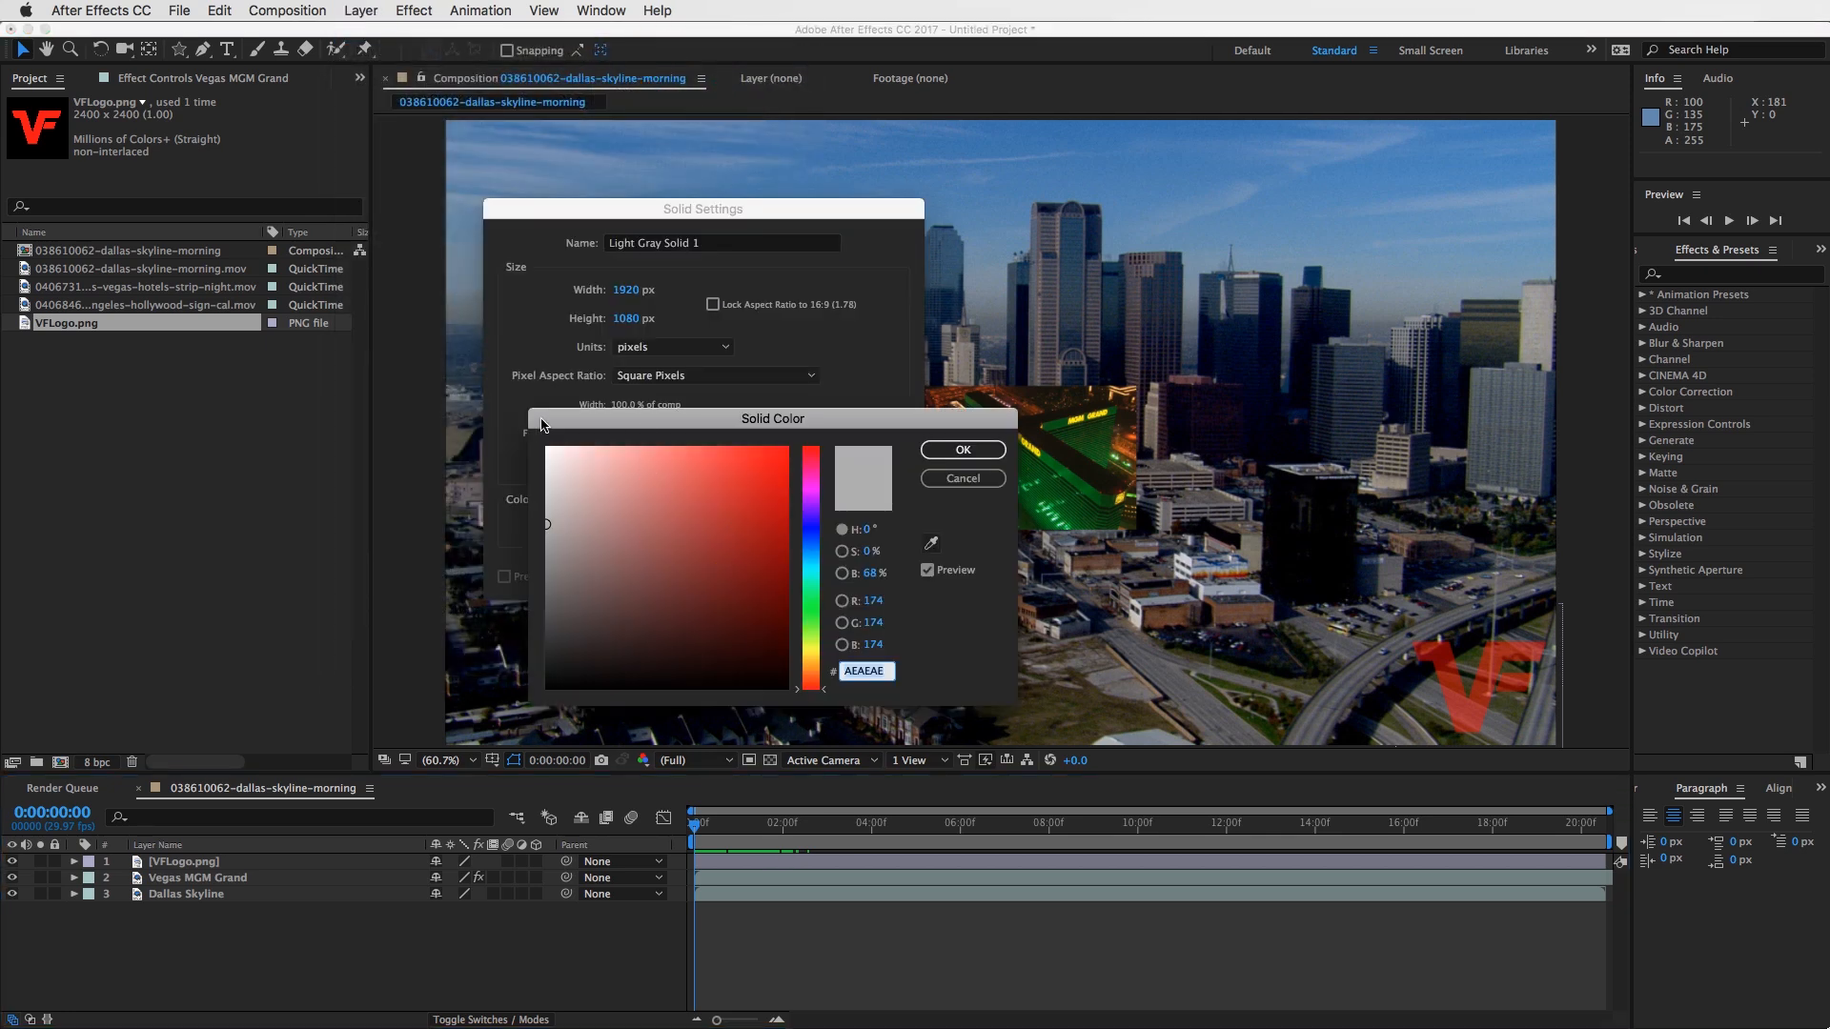
pyautogui.click(681, 473)
pyautogui.click(962, 449)
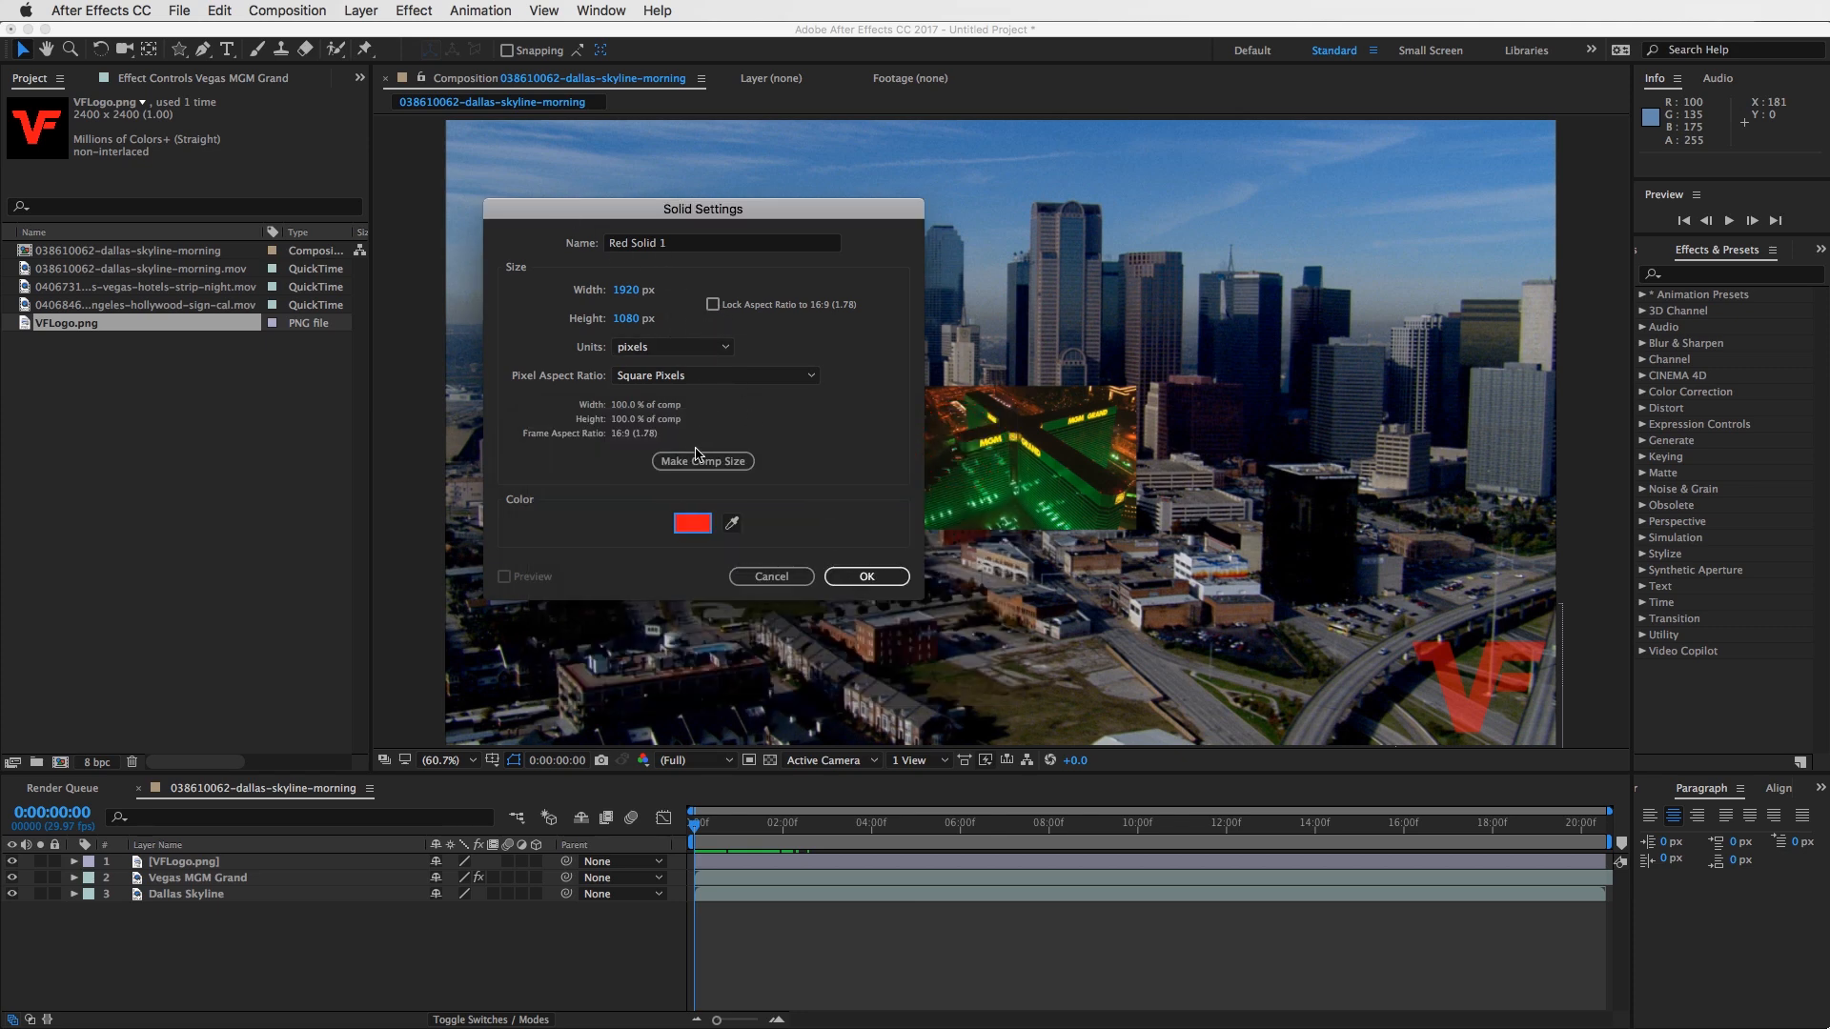
pyautogui.click(718, 464)
pyautogui.click(702, 464)
pyautogui.moveTo(724, 207); pyautogui.dragTo(817, 235)
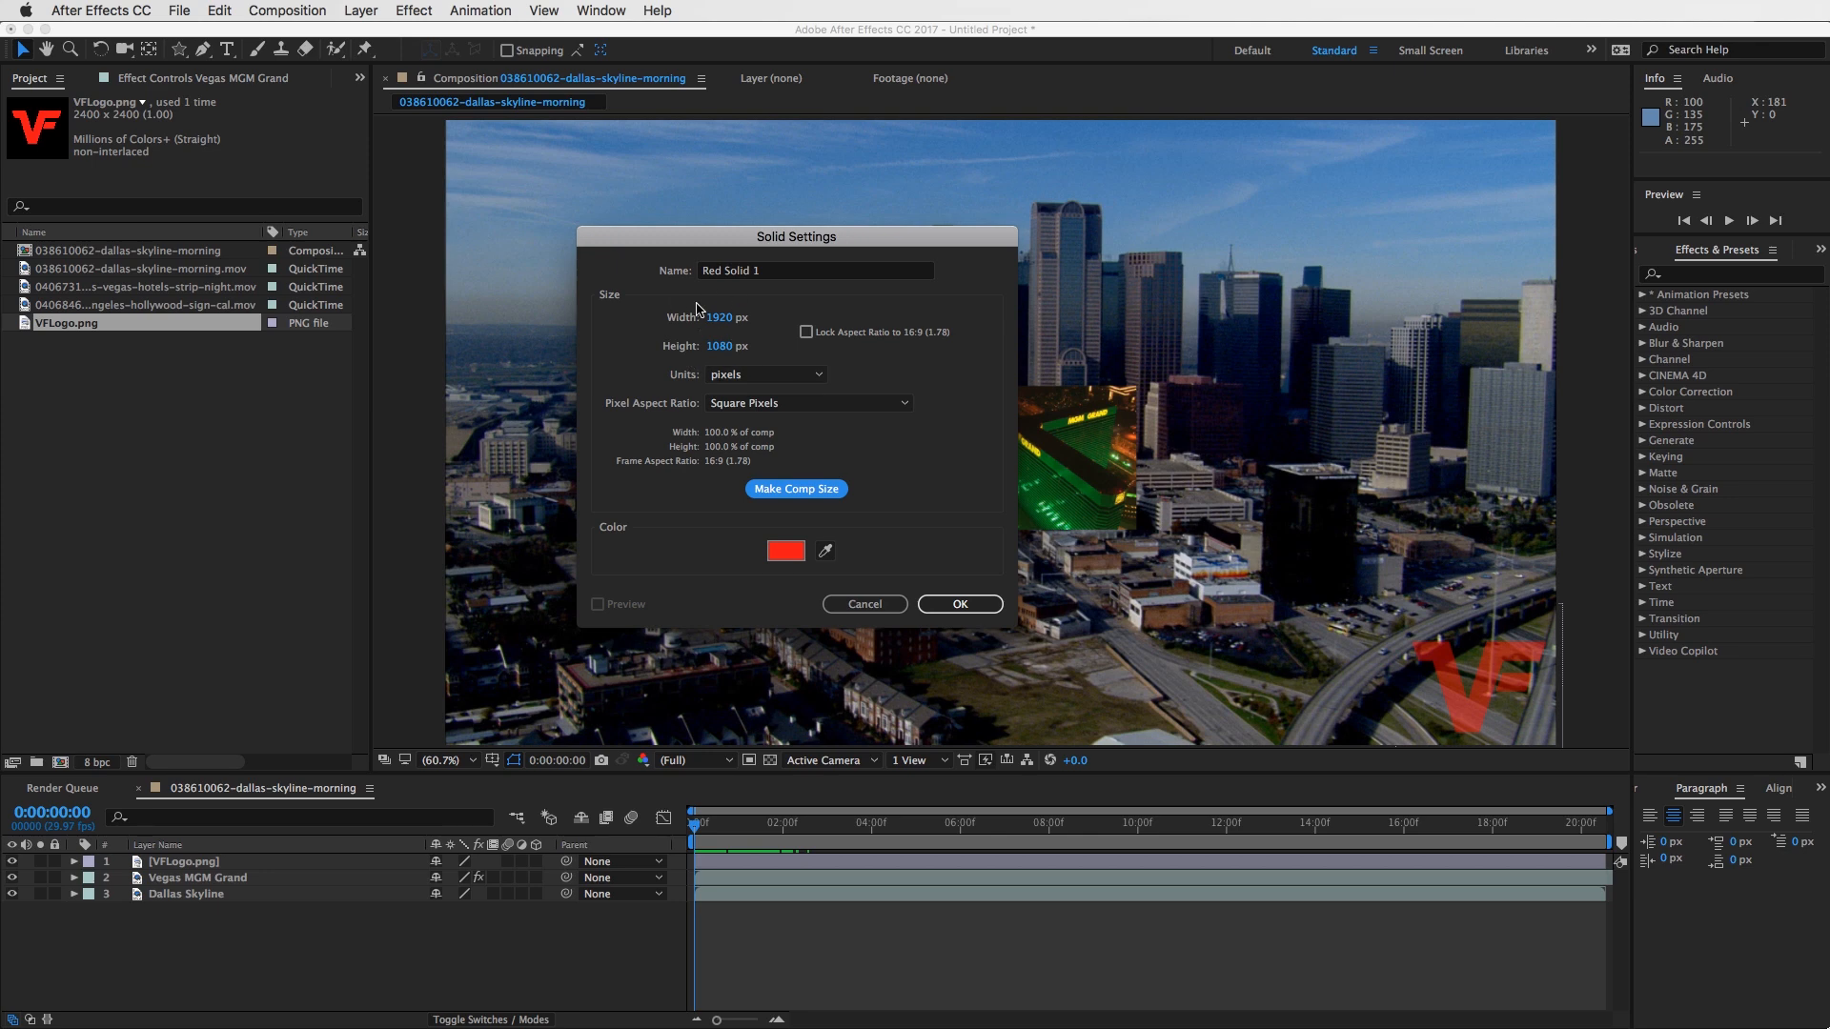
pyautogui.click(961, 603)
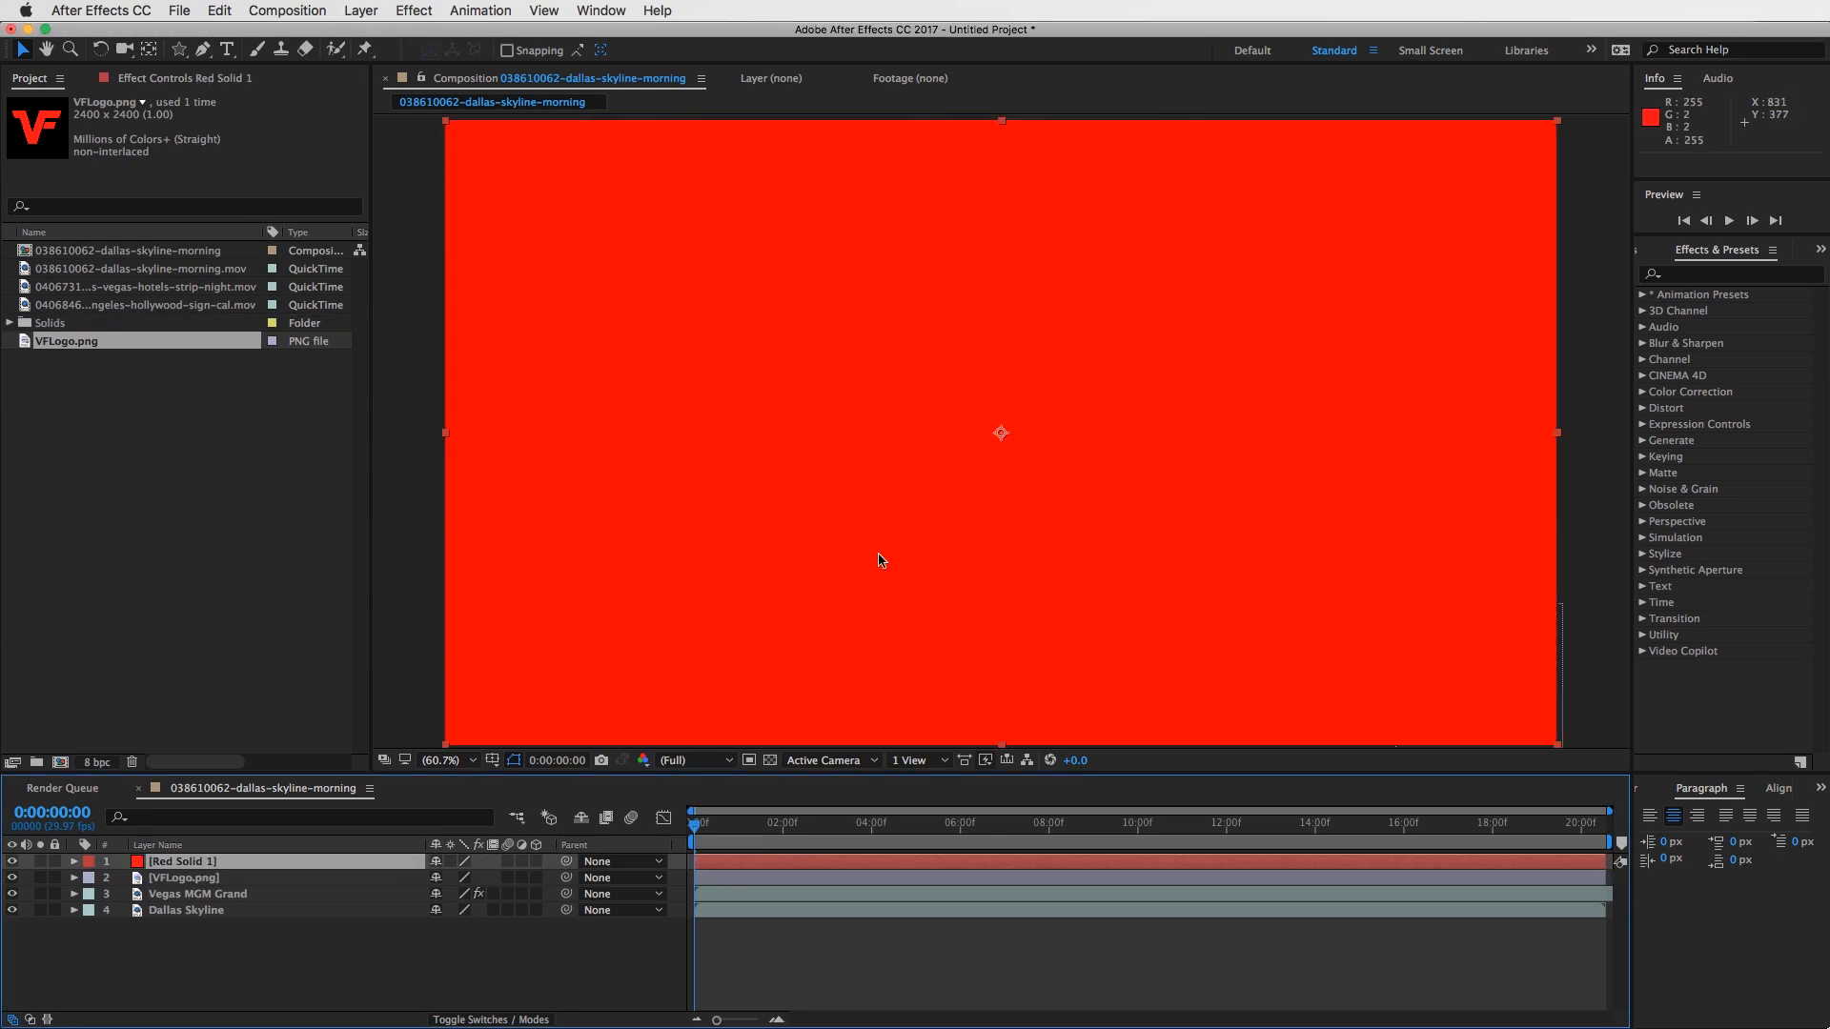
# - Try moving the red solid within the frame, undo the move, and inspect its Transform properties
pyautogui.moveTo(880, 346); pyautogui.dragTo(797, 349)
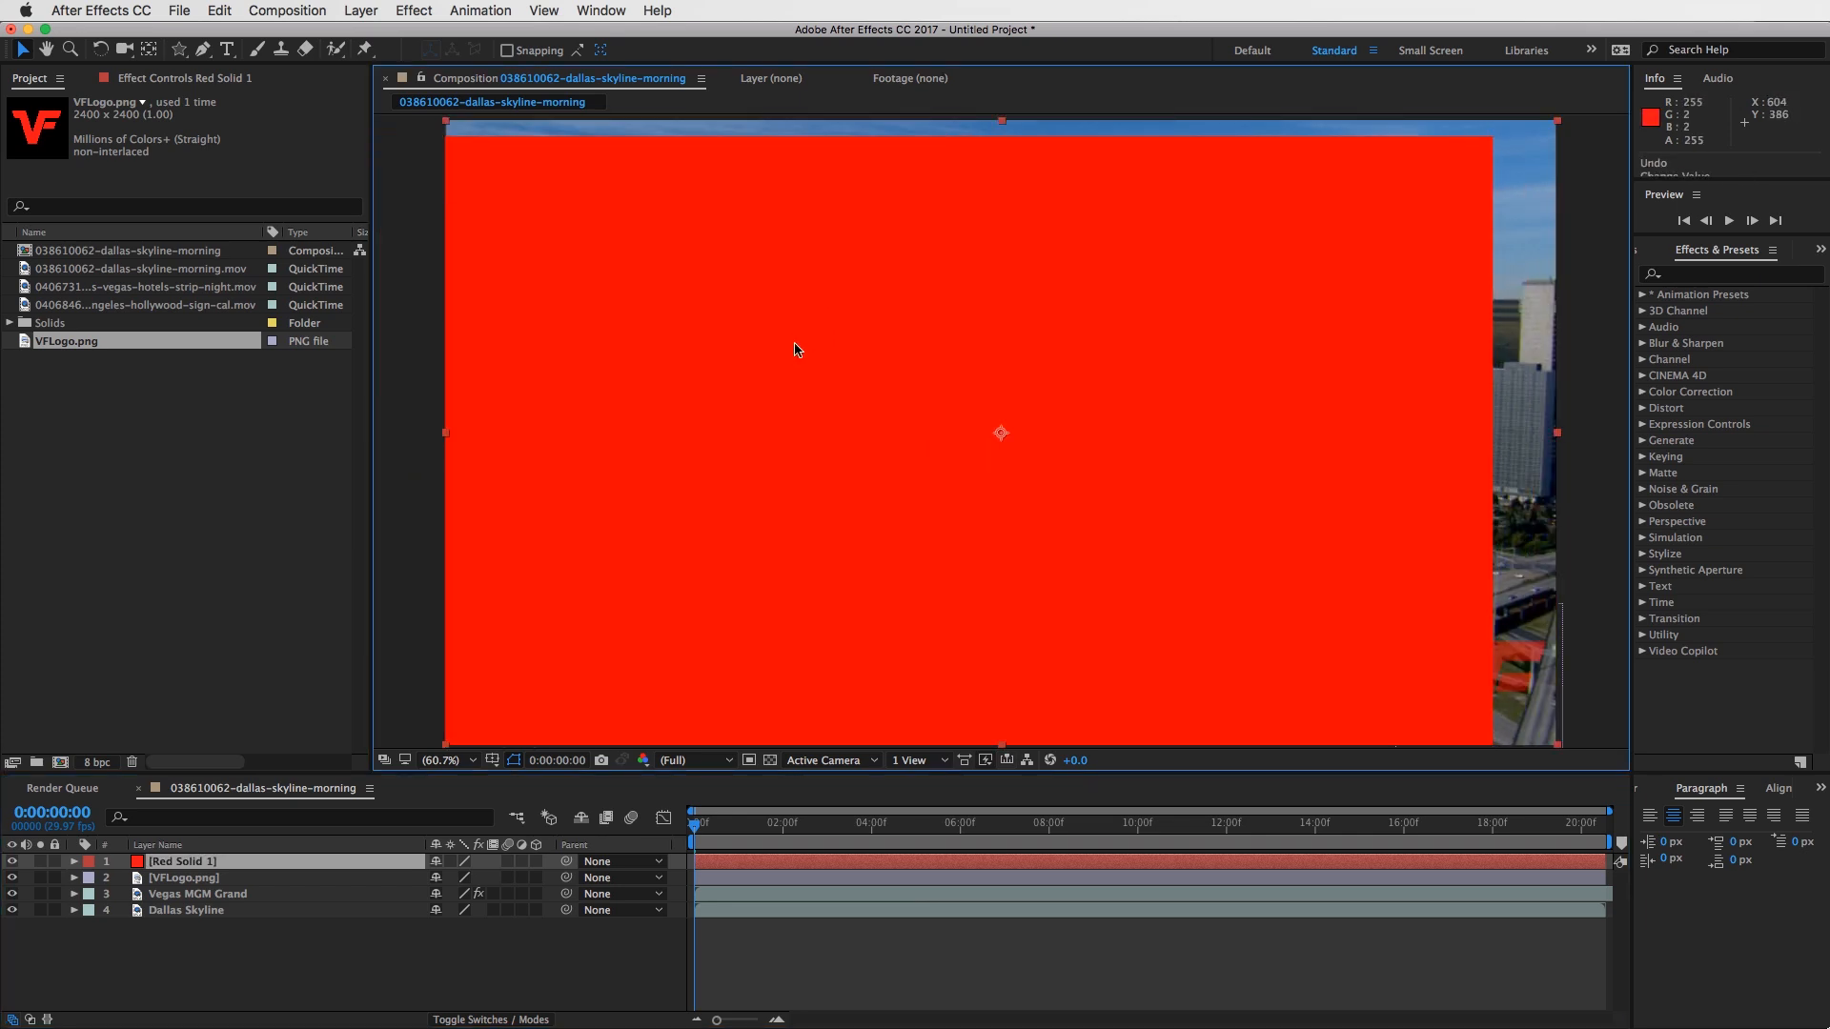
pyautogui.press('super+z')
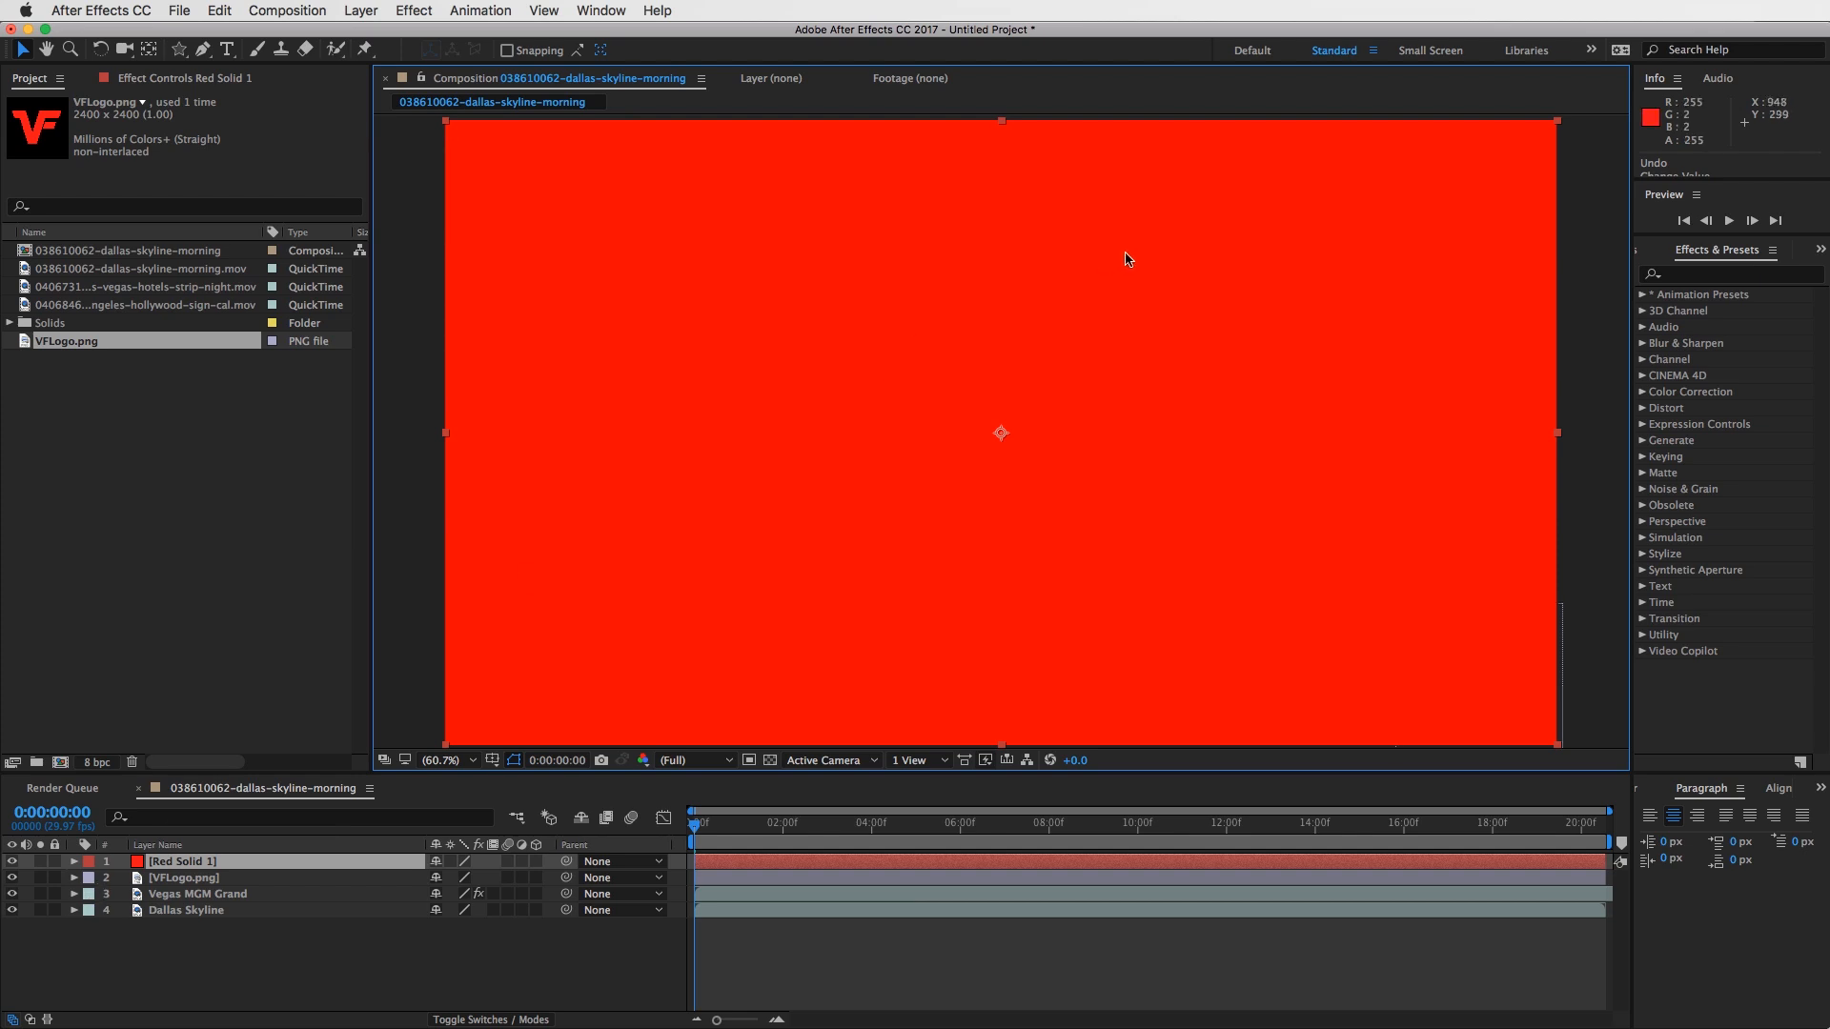
pyautogui.click(76, 864)
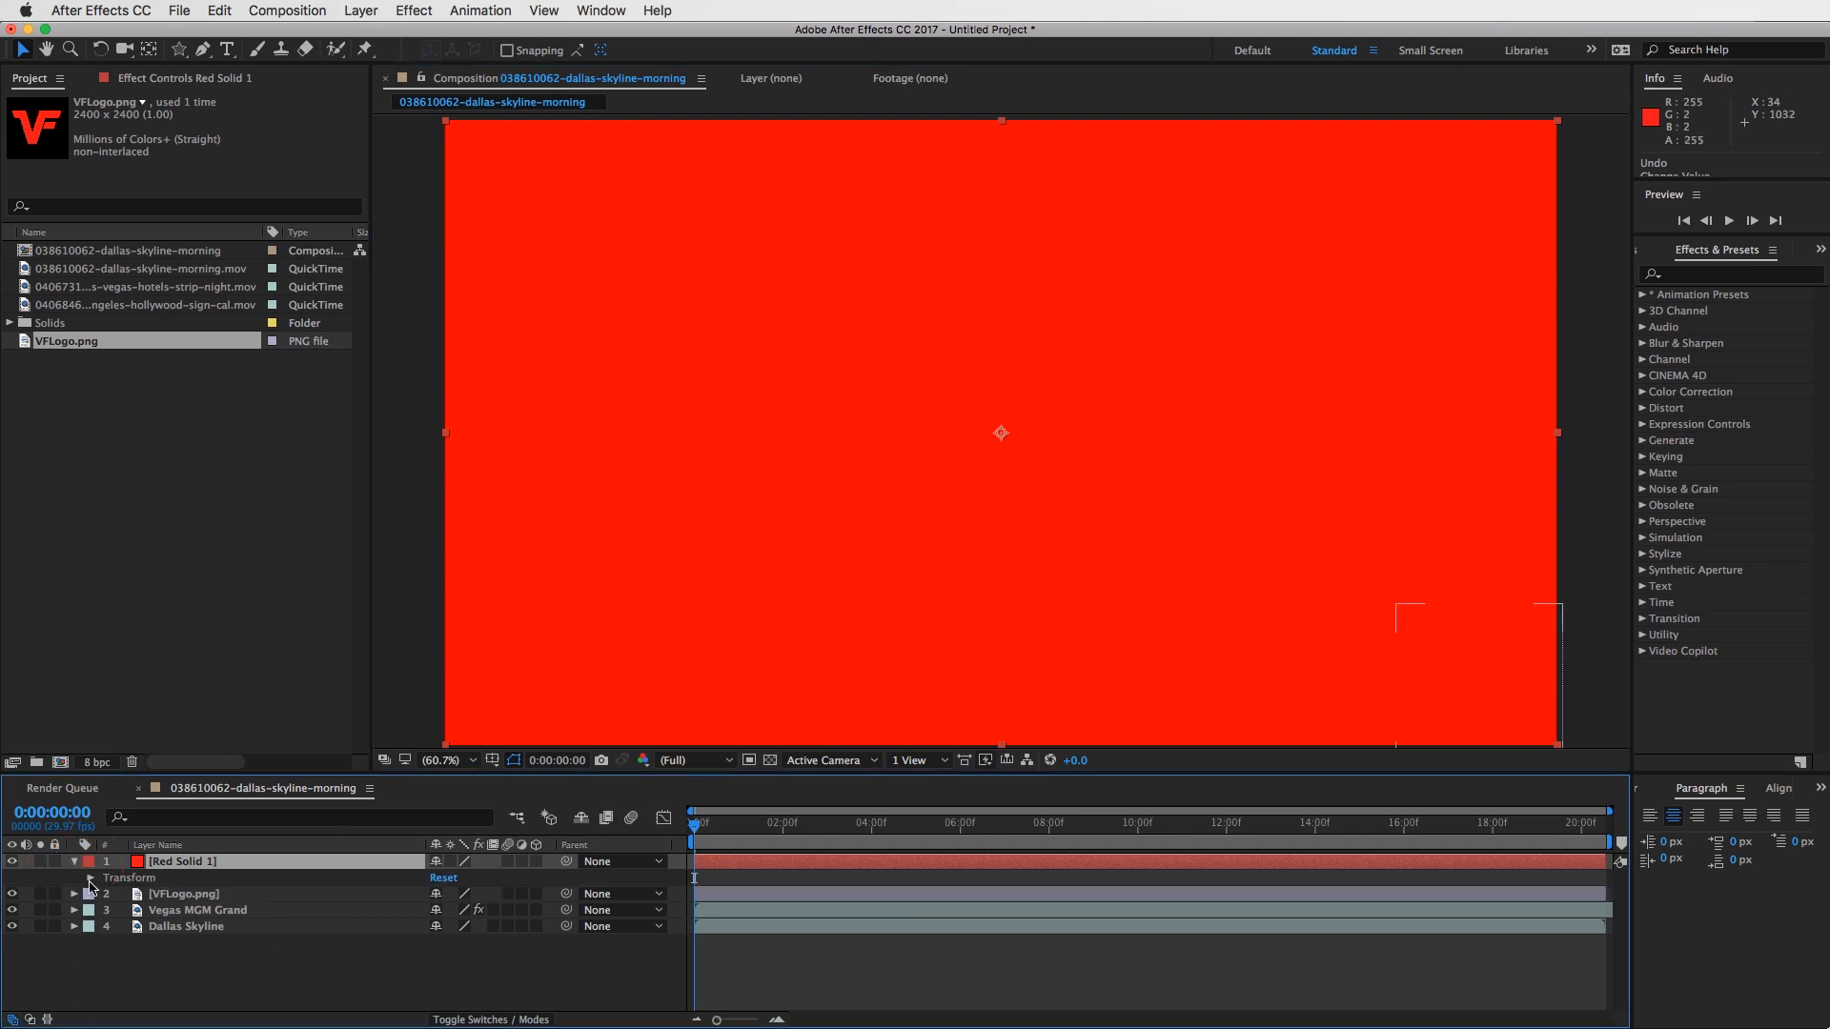
pyautogui.click(90, 878)
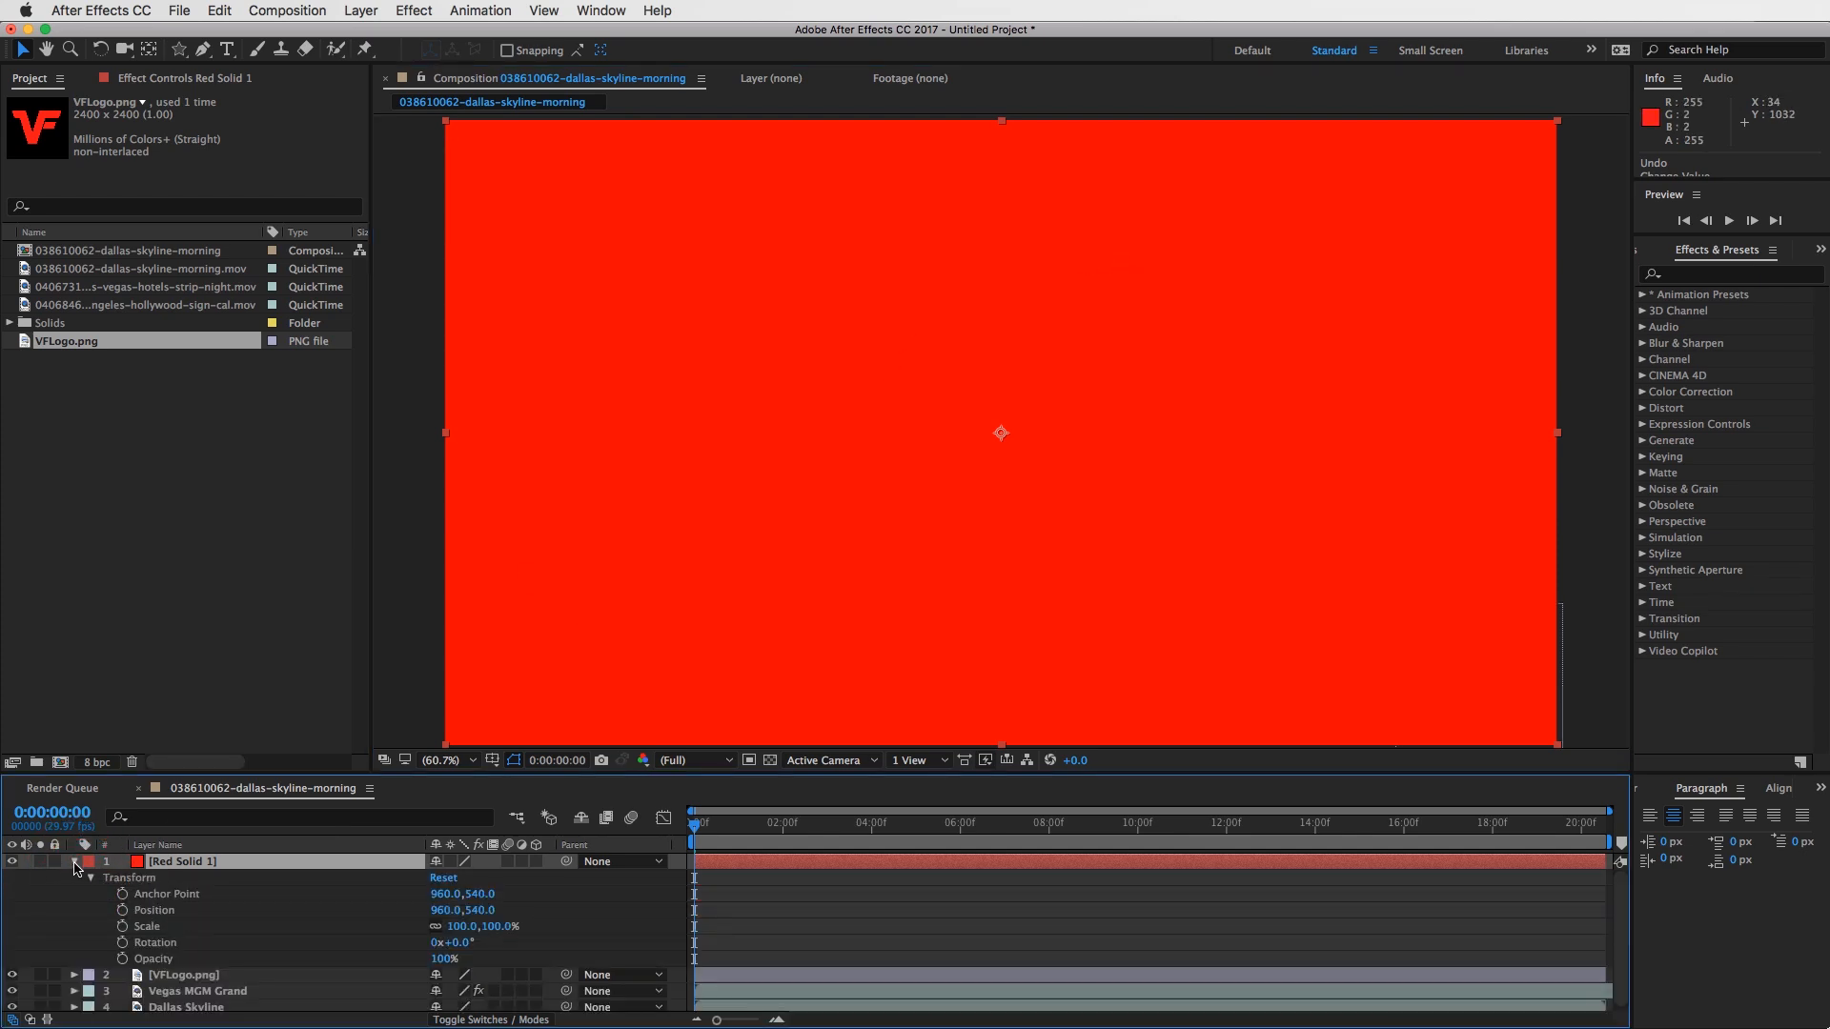
pyautogui.click(75, 862)
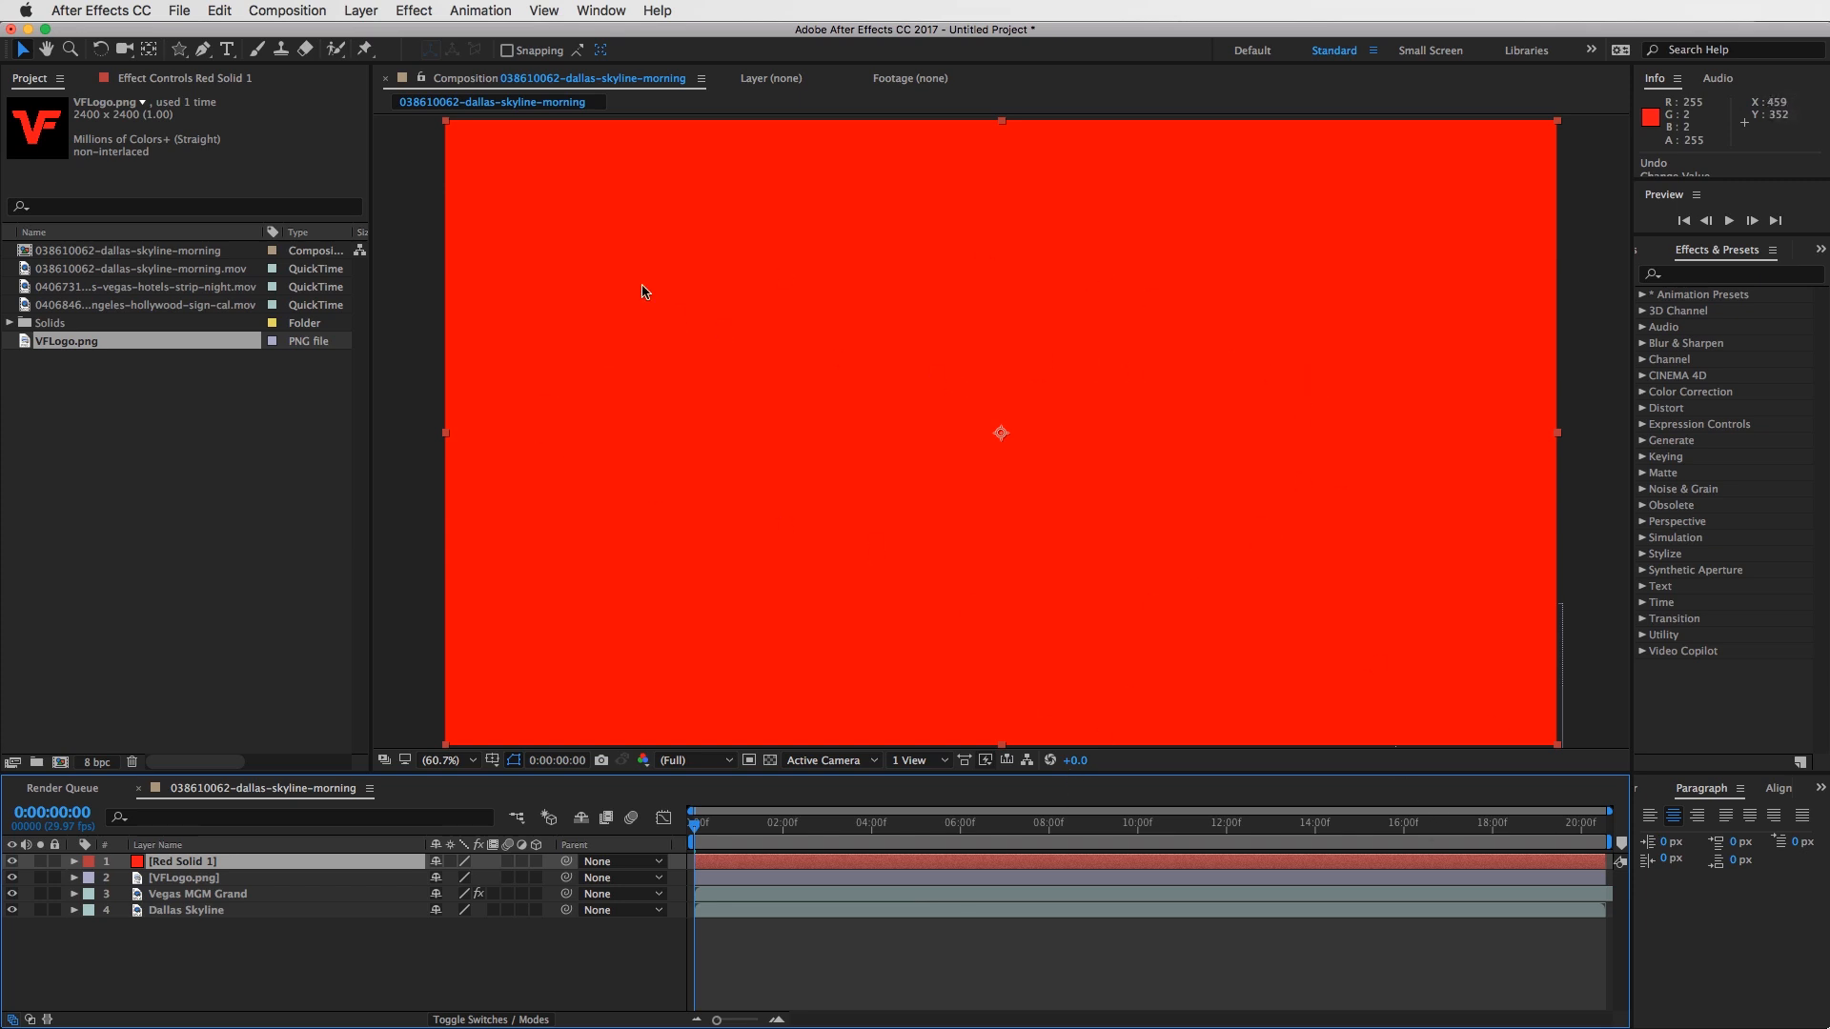
# - Change the red solid's color to black (000000) in its Solid Settings
pyautogui.click(778, 863)
pyautogui.click(361, 10)
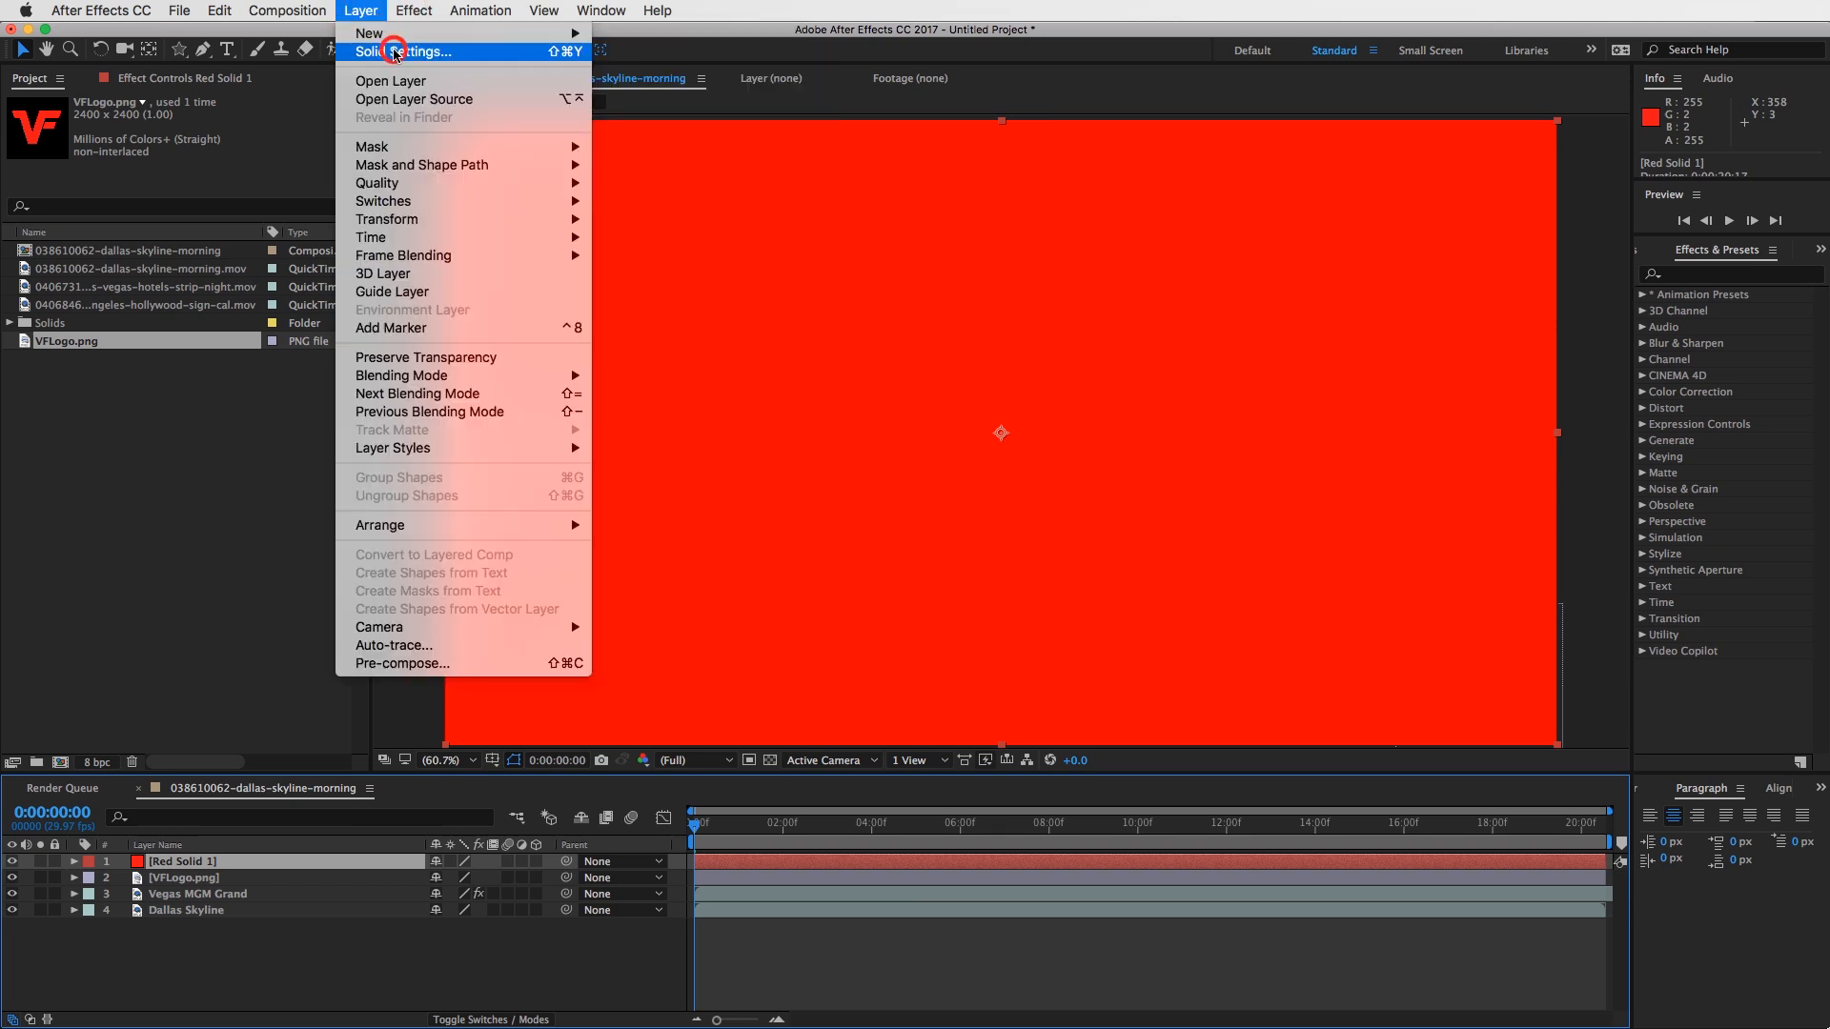
pyautogui.click(396, 53)
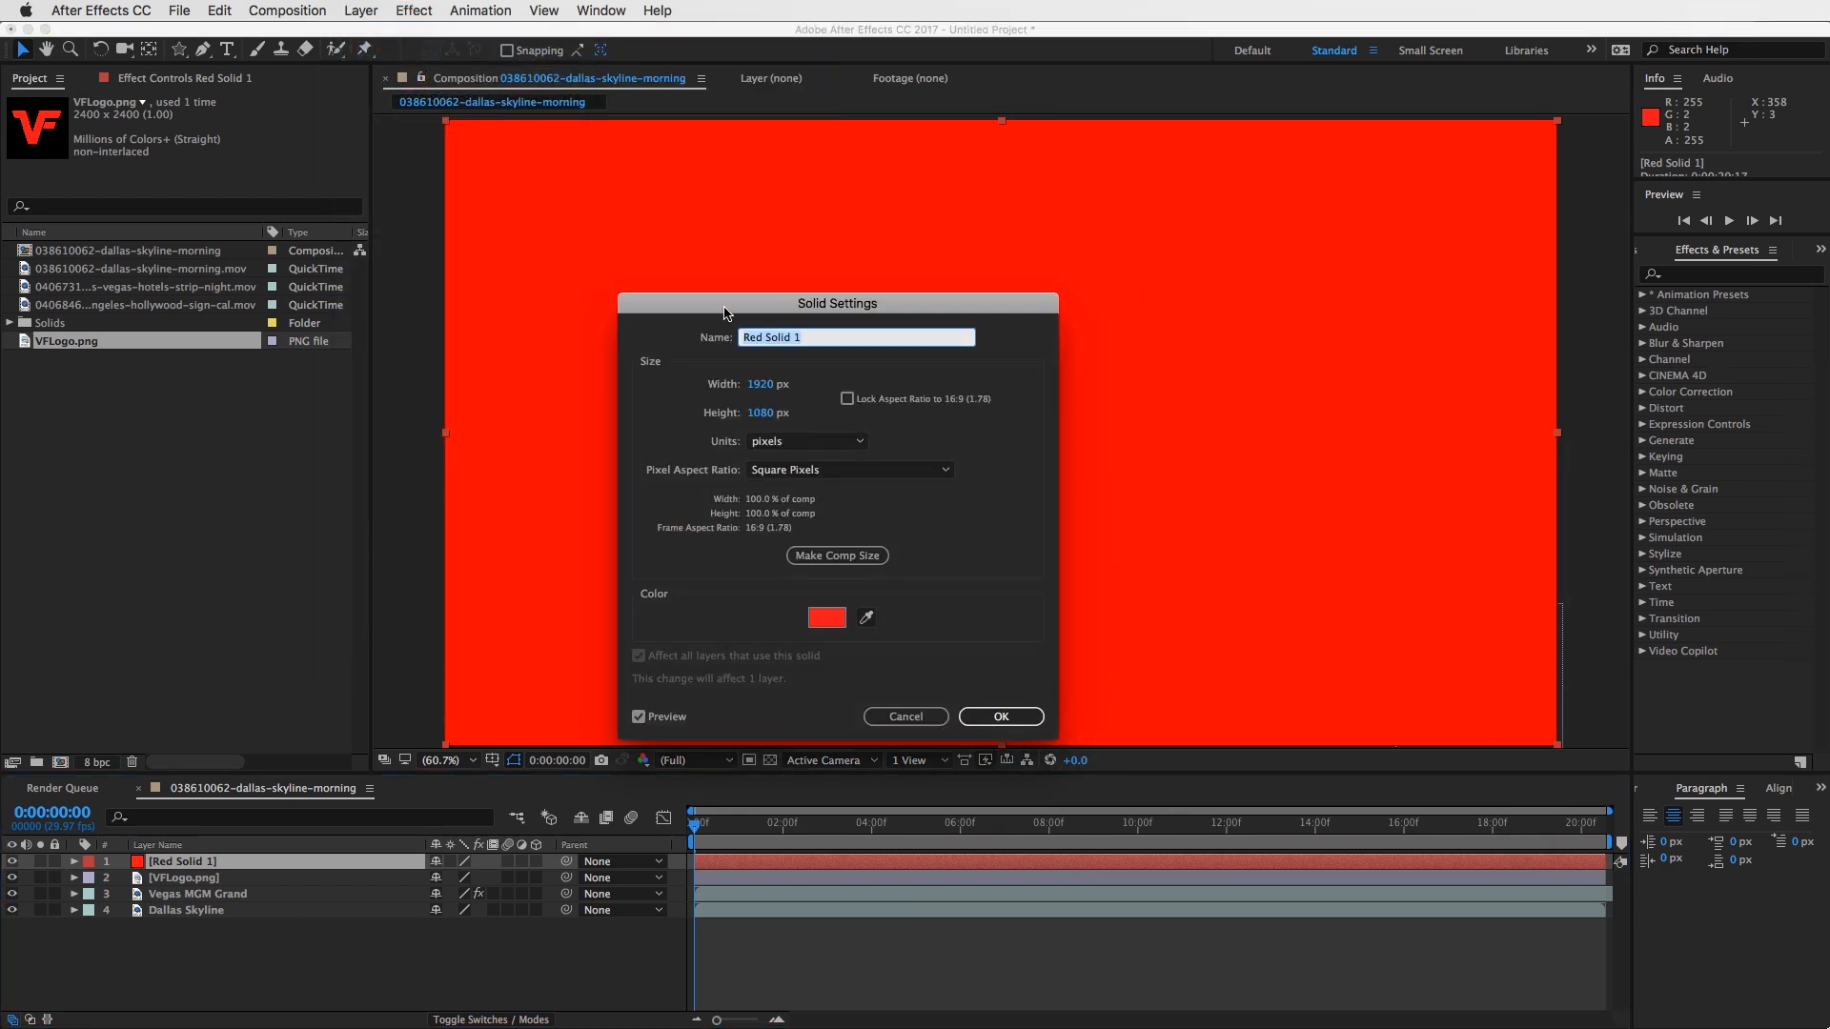
pyautogui.click(831, 512)
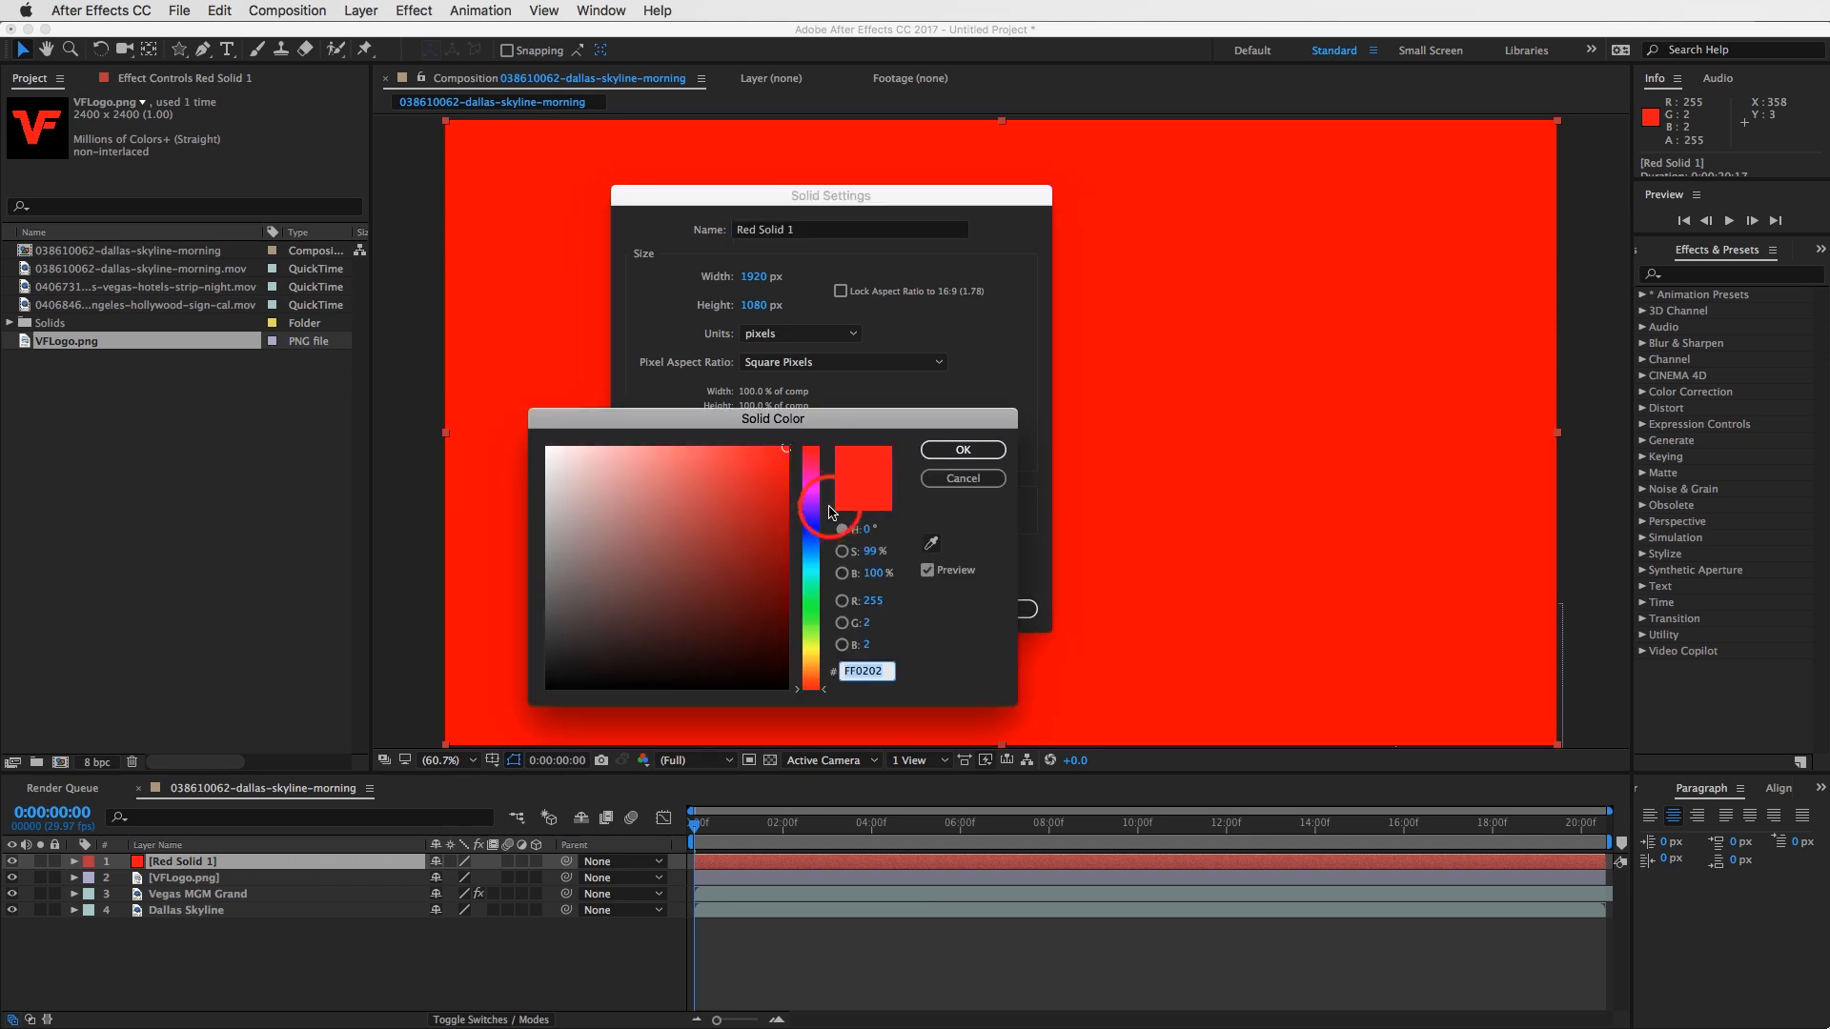
pyautogui.moveTo(763, 530); pyautogui.dragTo(820, 728)
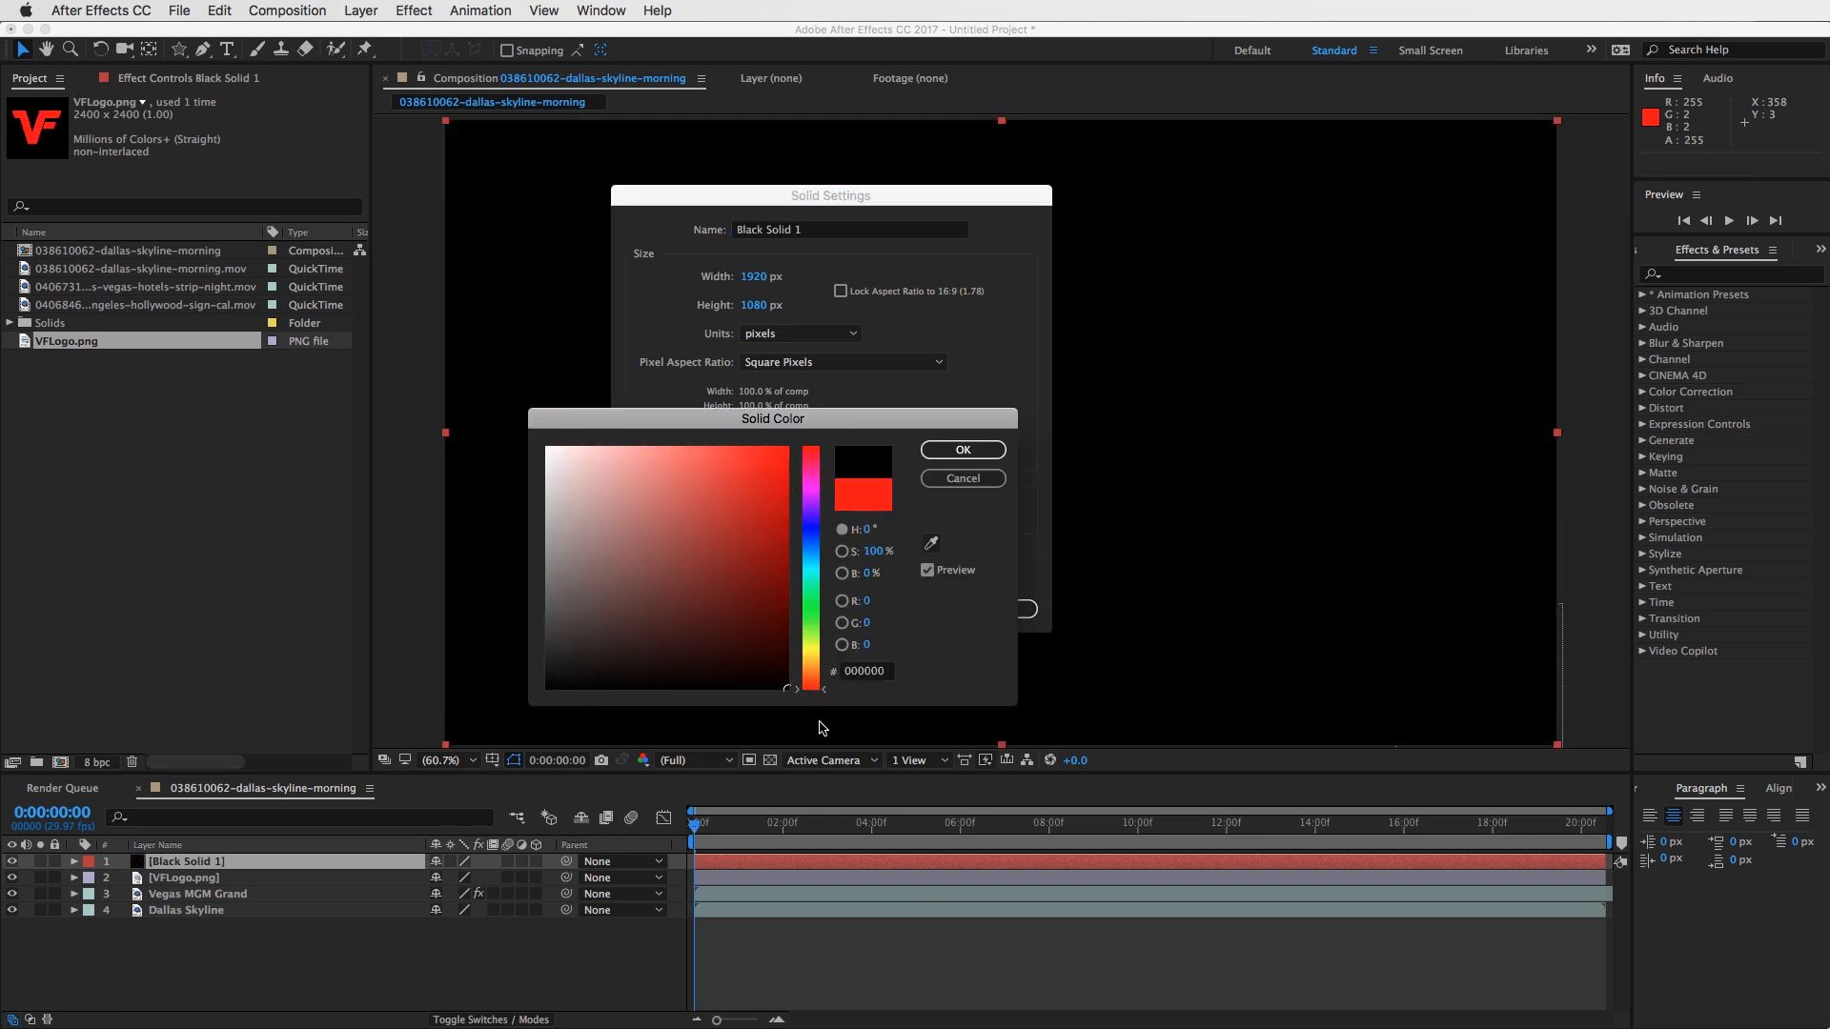
pyautogui.click(962, 450)
pyautogui.press('Return')
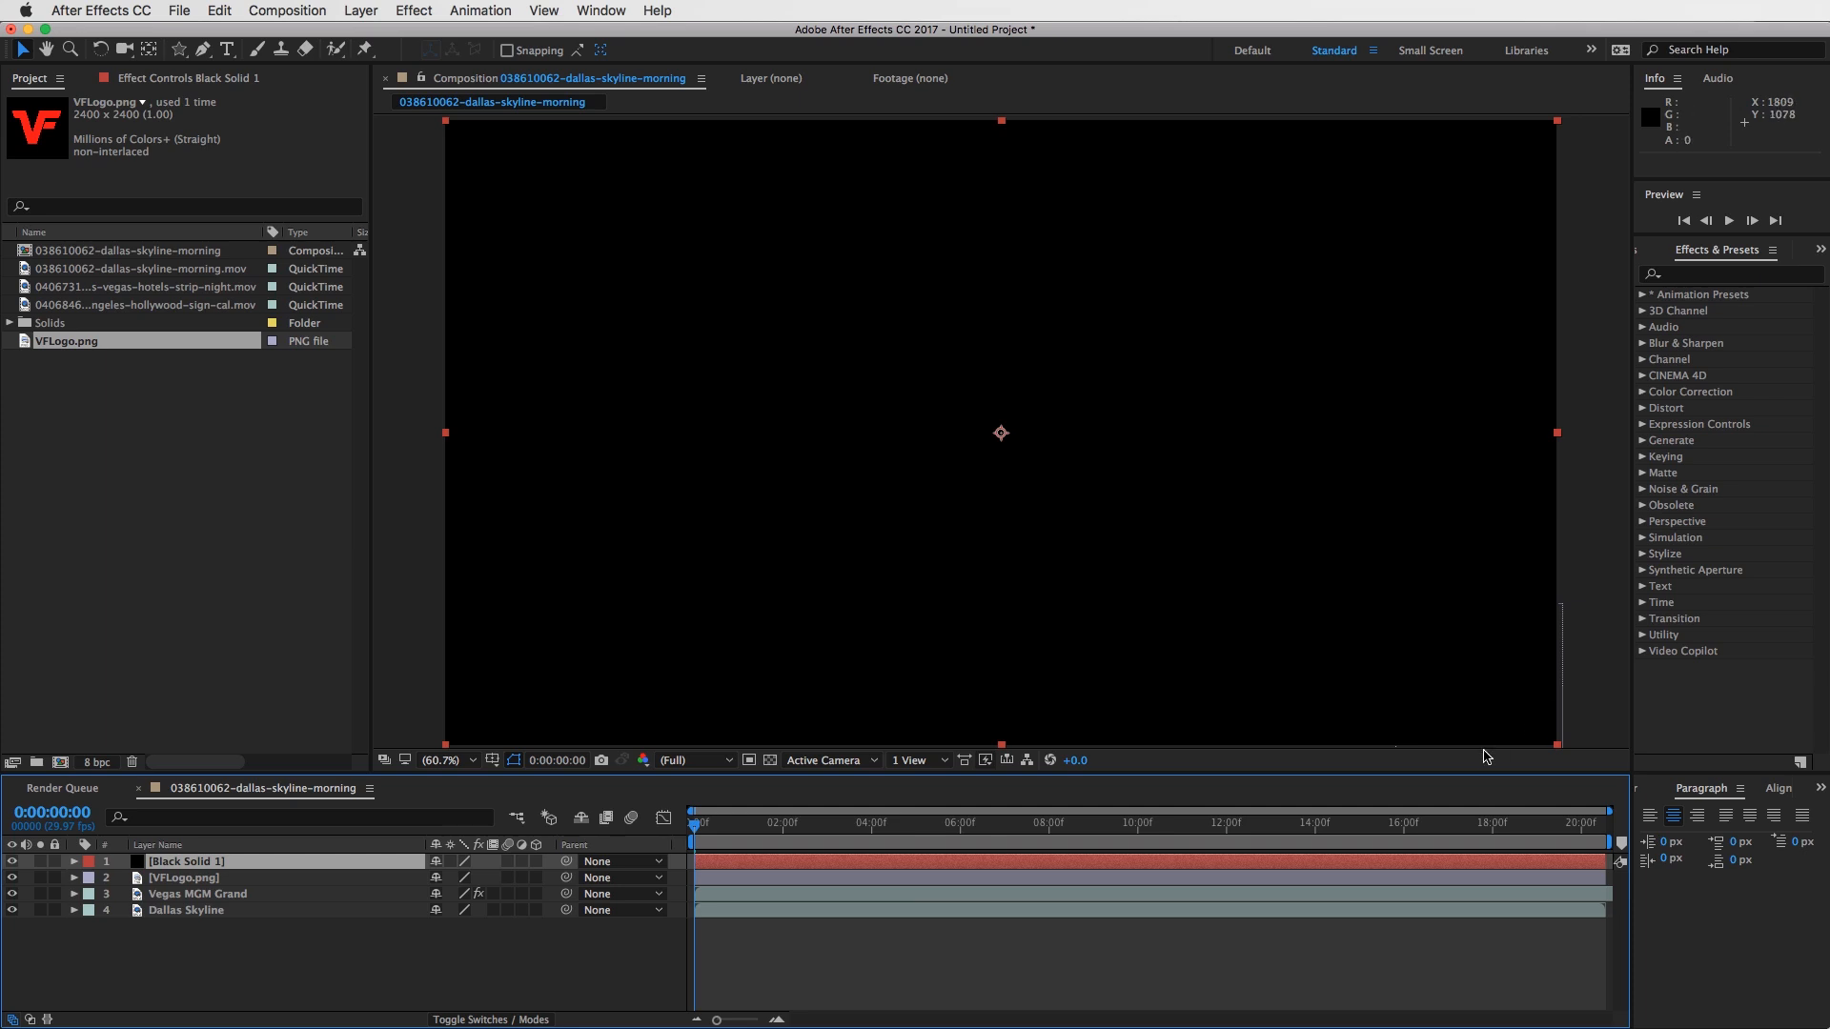
# - With no layer selected, draw a white ellipse with the Ellipse Tool as a new shape layer, and delete that layer
pyautogui.click(178, 54)
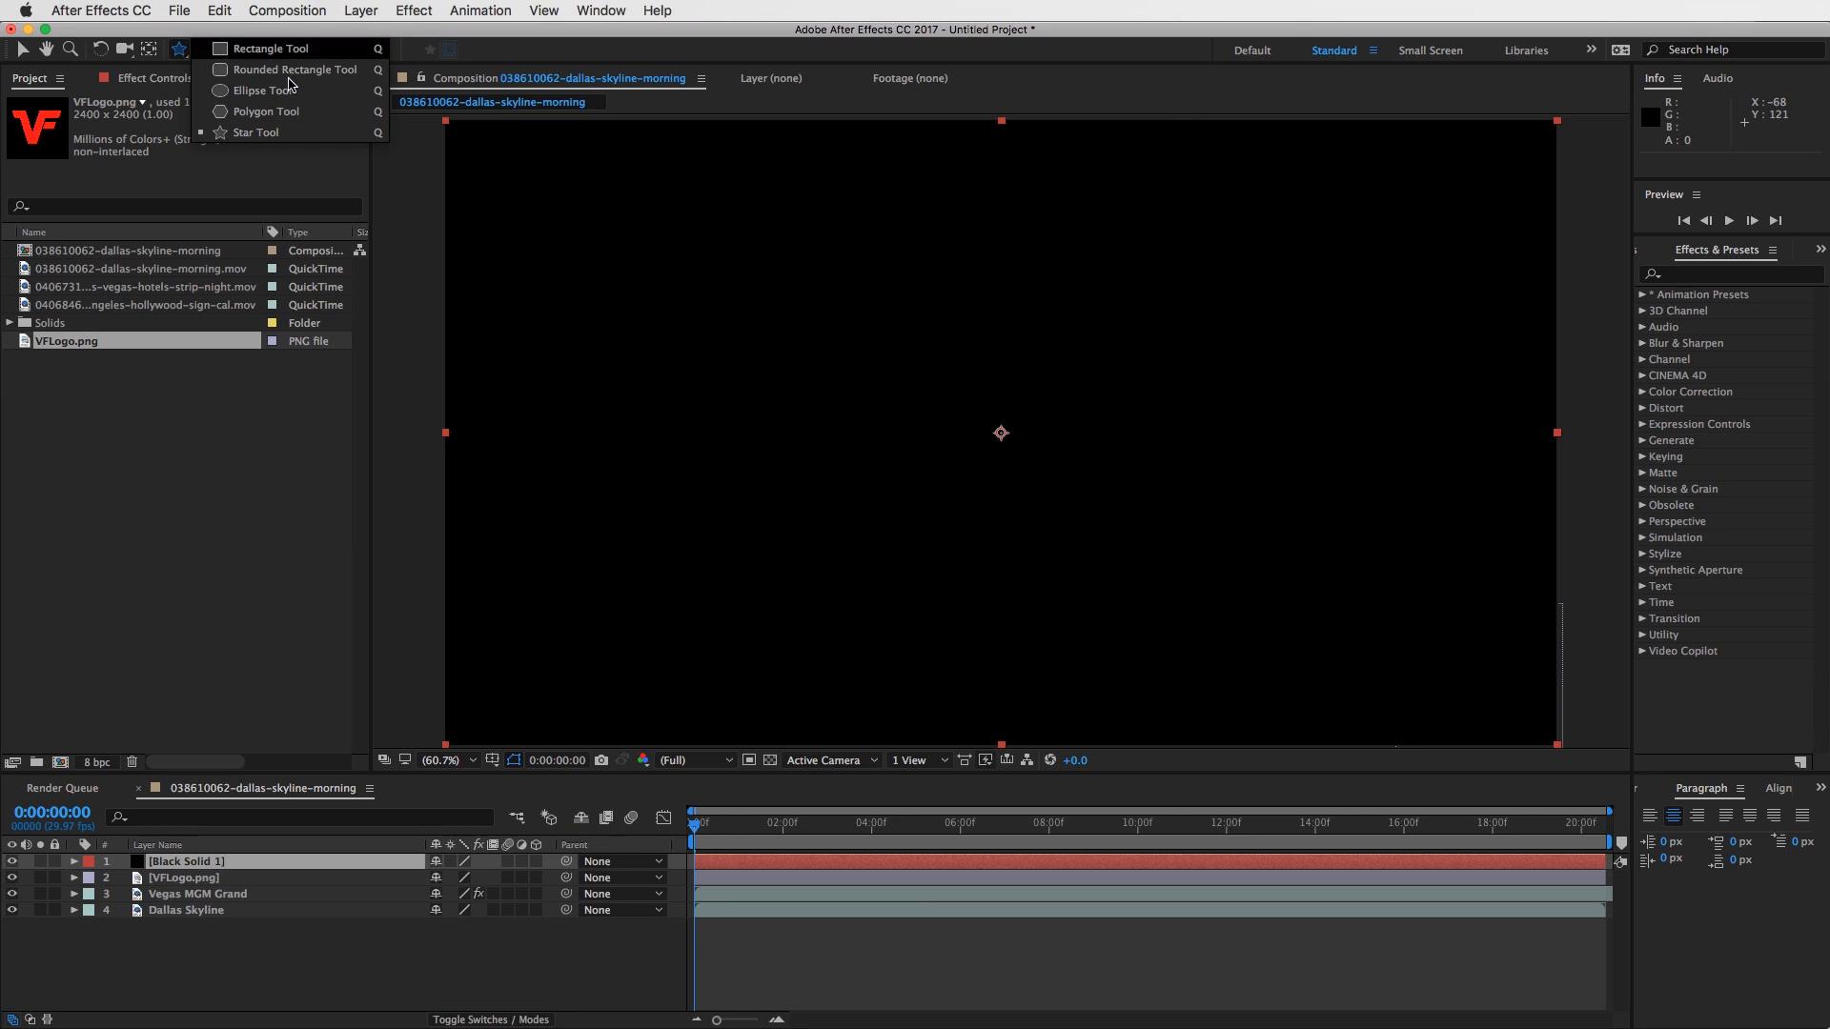
pyautogui.click(221, 92)
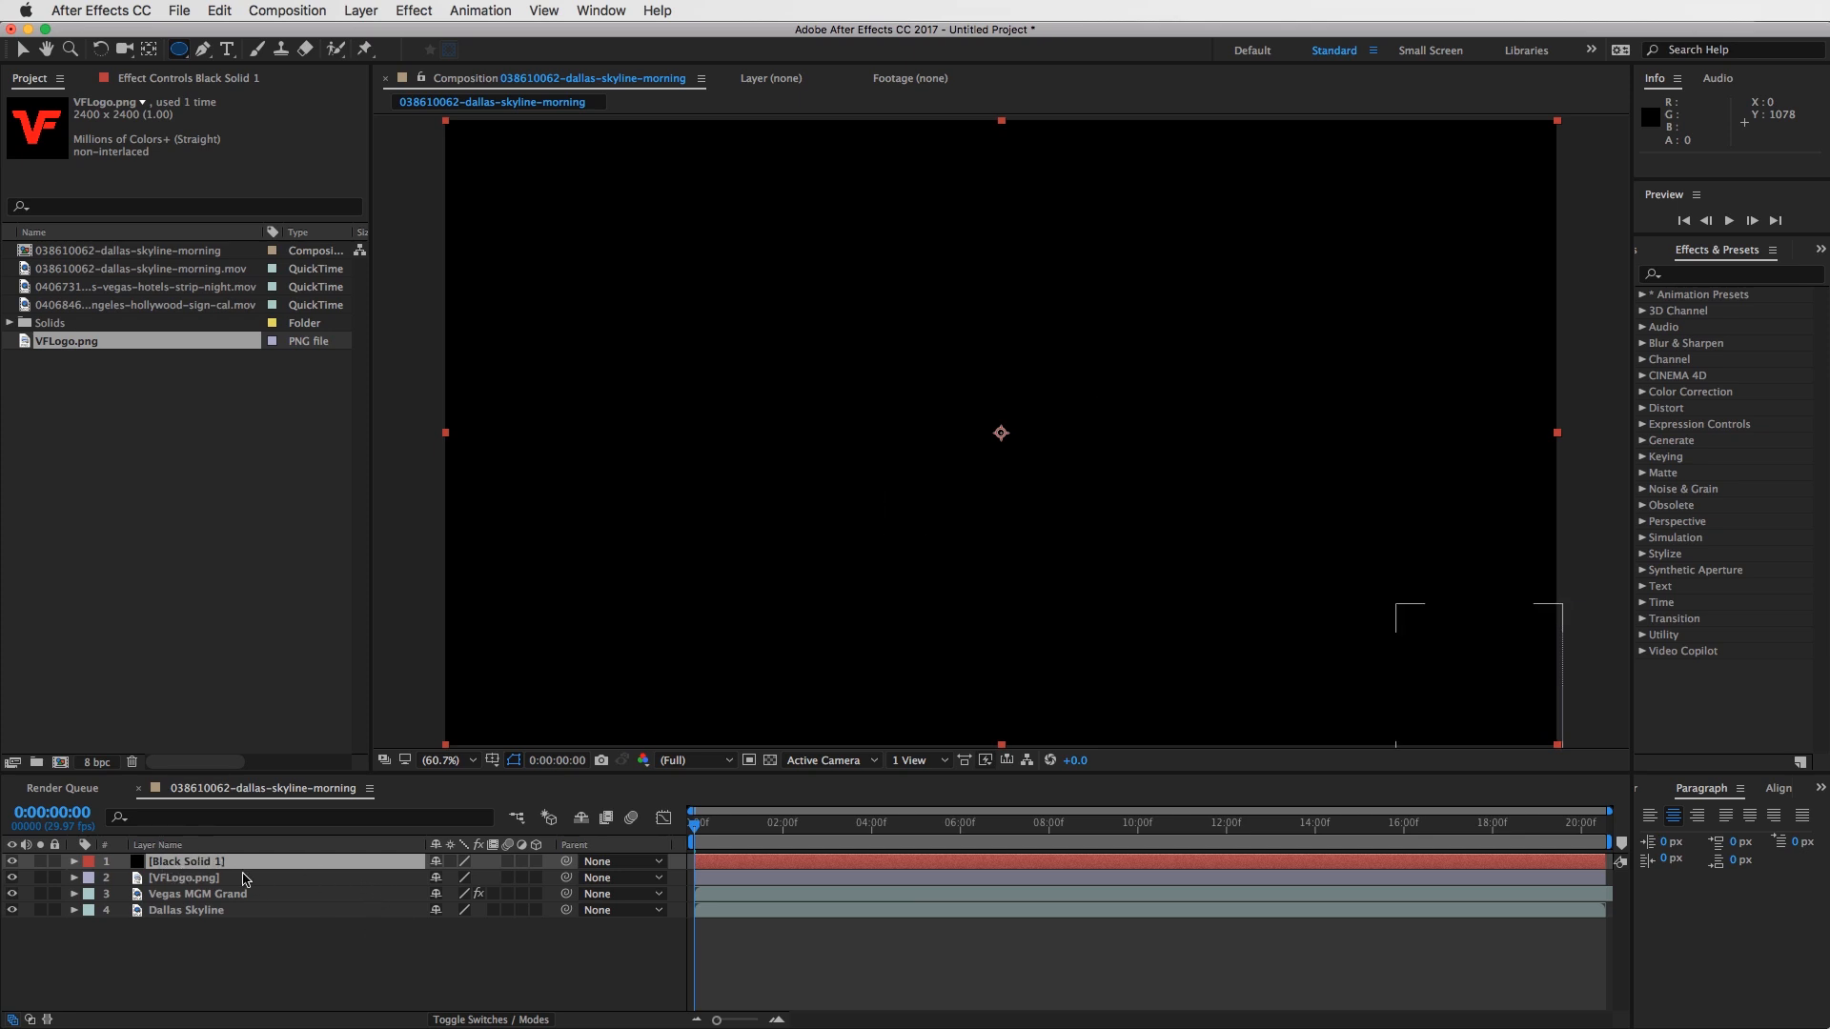
pyautogui.click(279, 965)
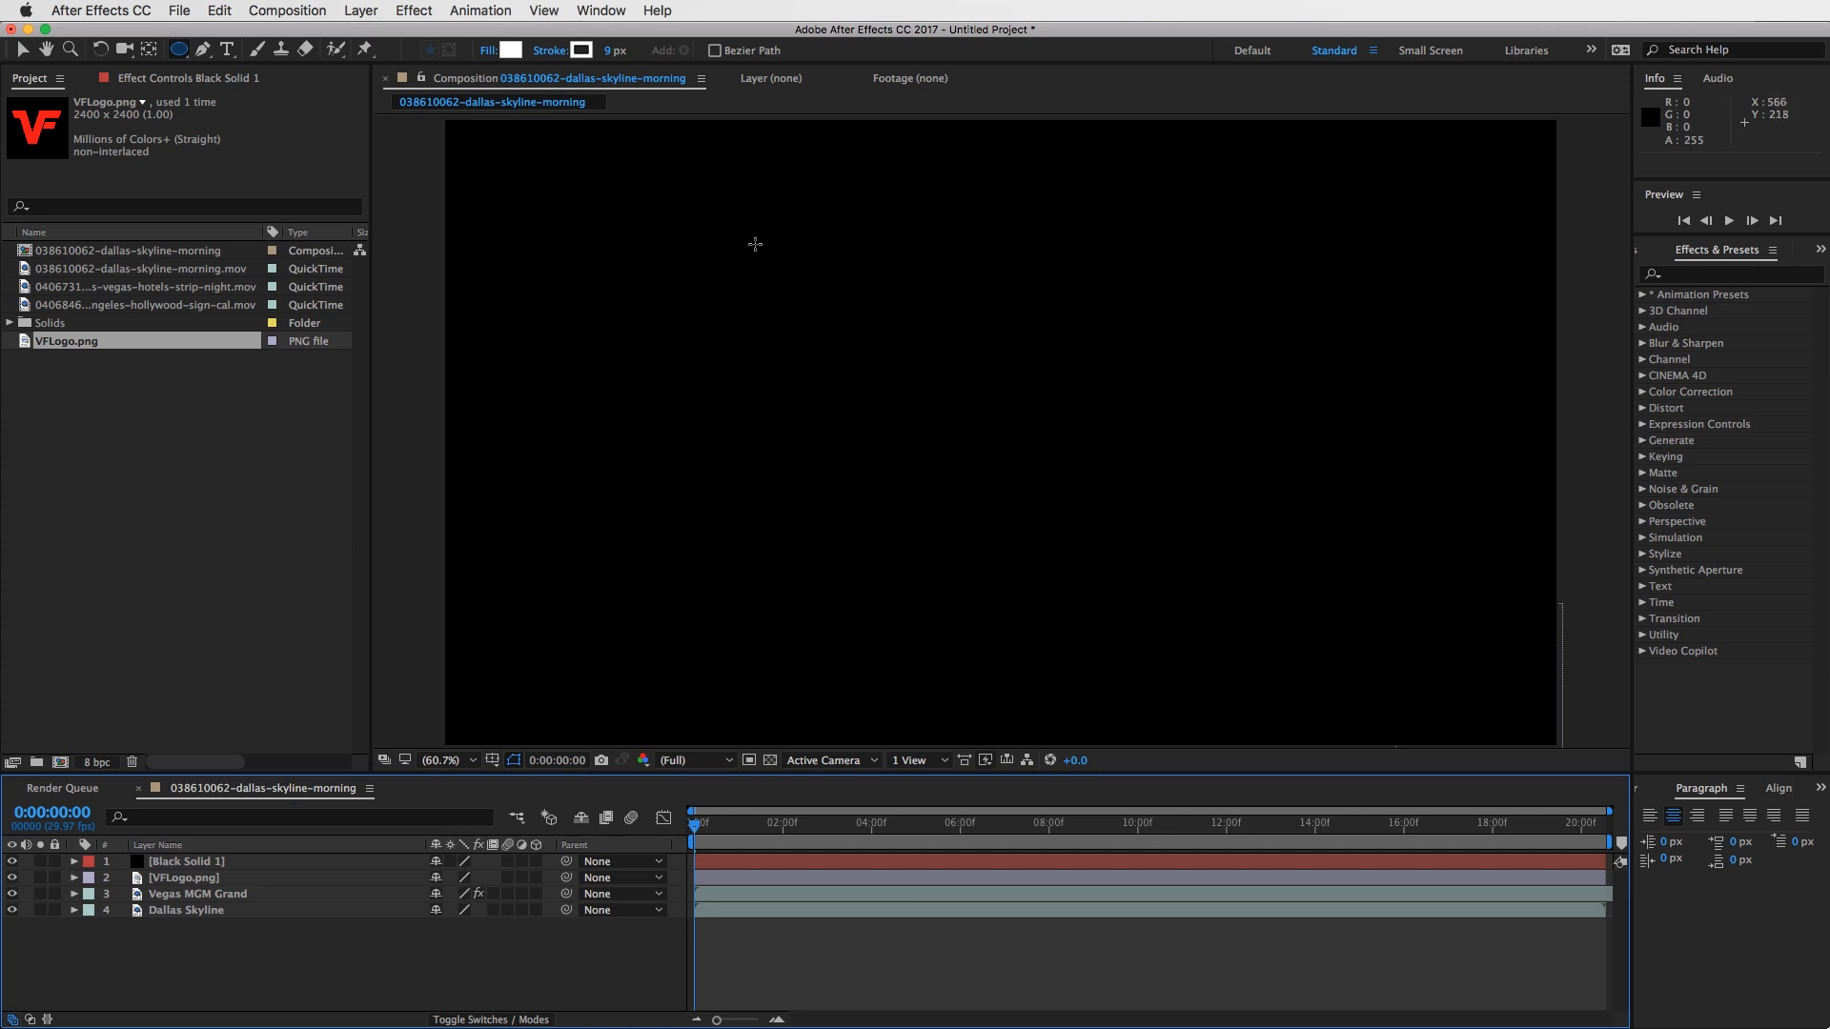
pyautogui.moveTo(754, 244); pyautogui.dragTo(1058, 461)
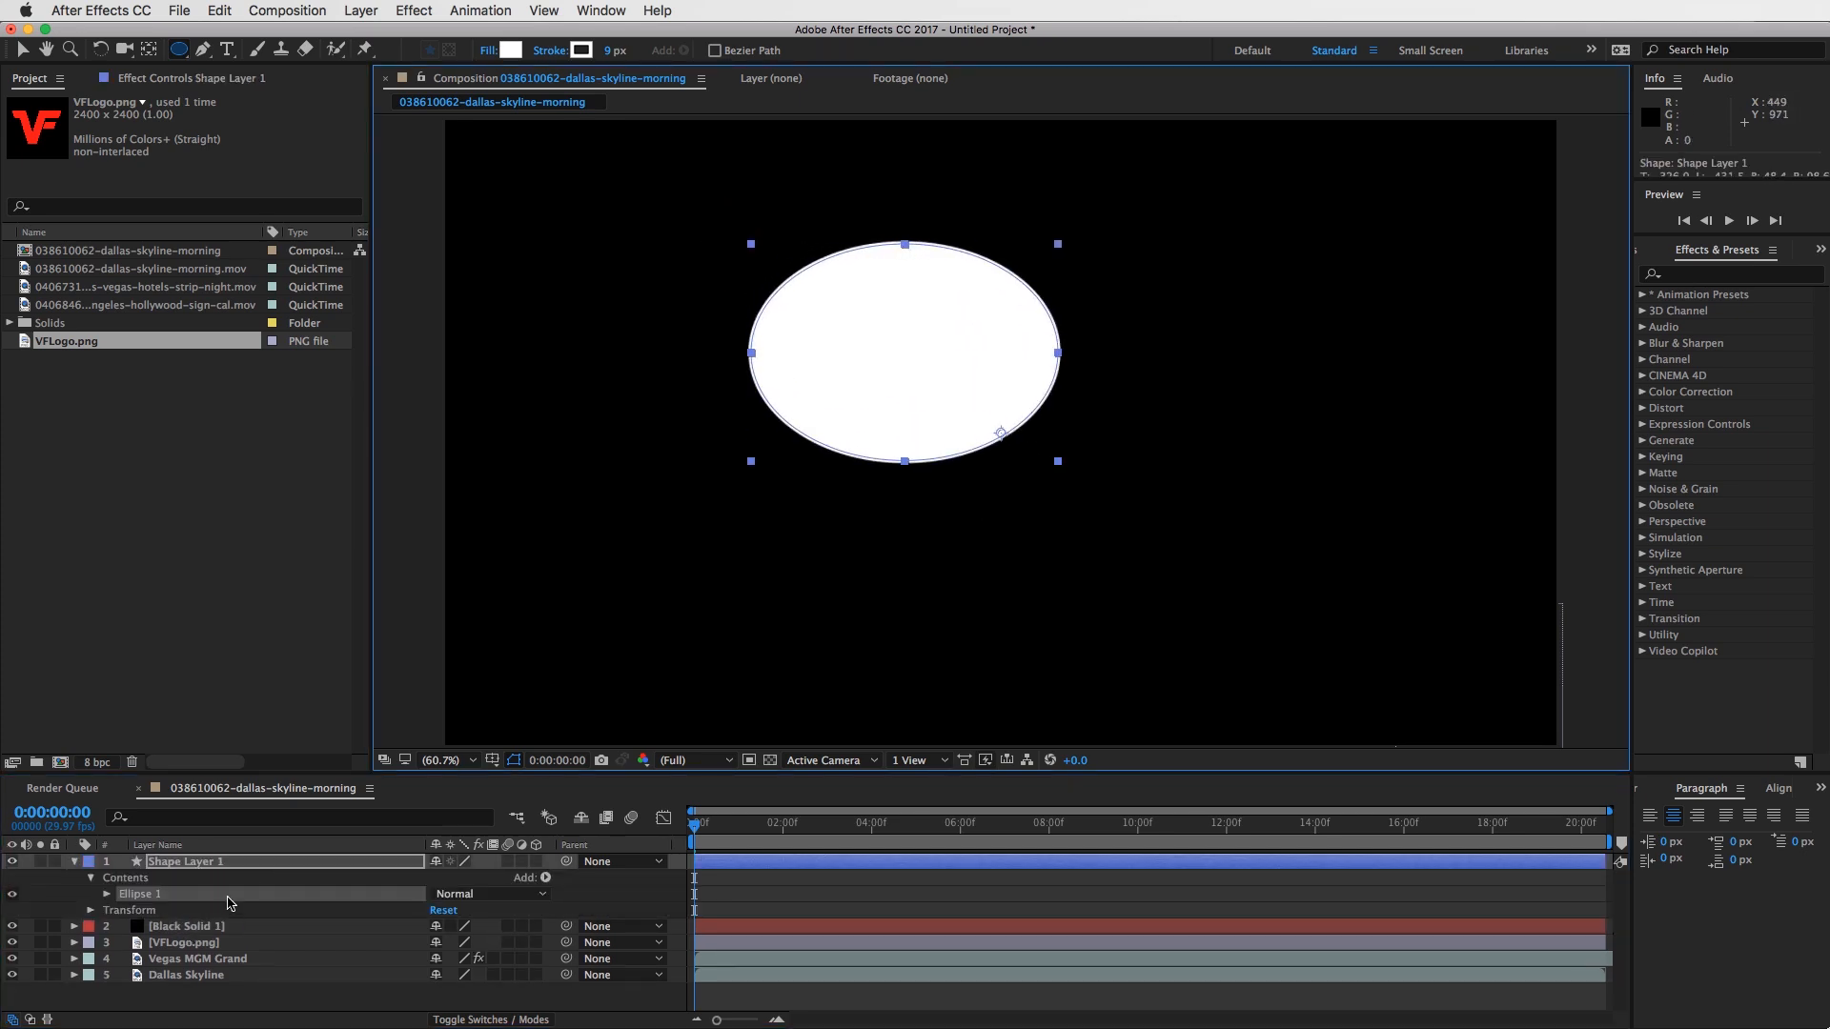
pyautogui.click(202, 866)
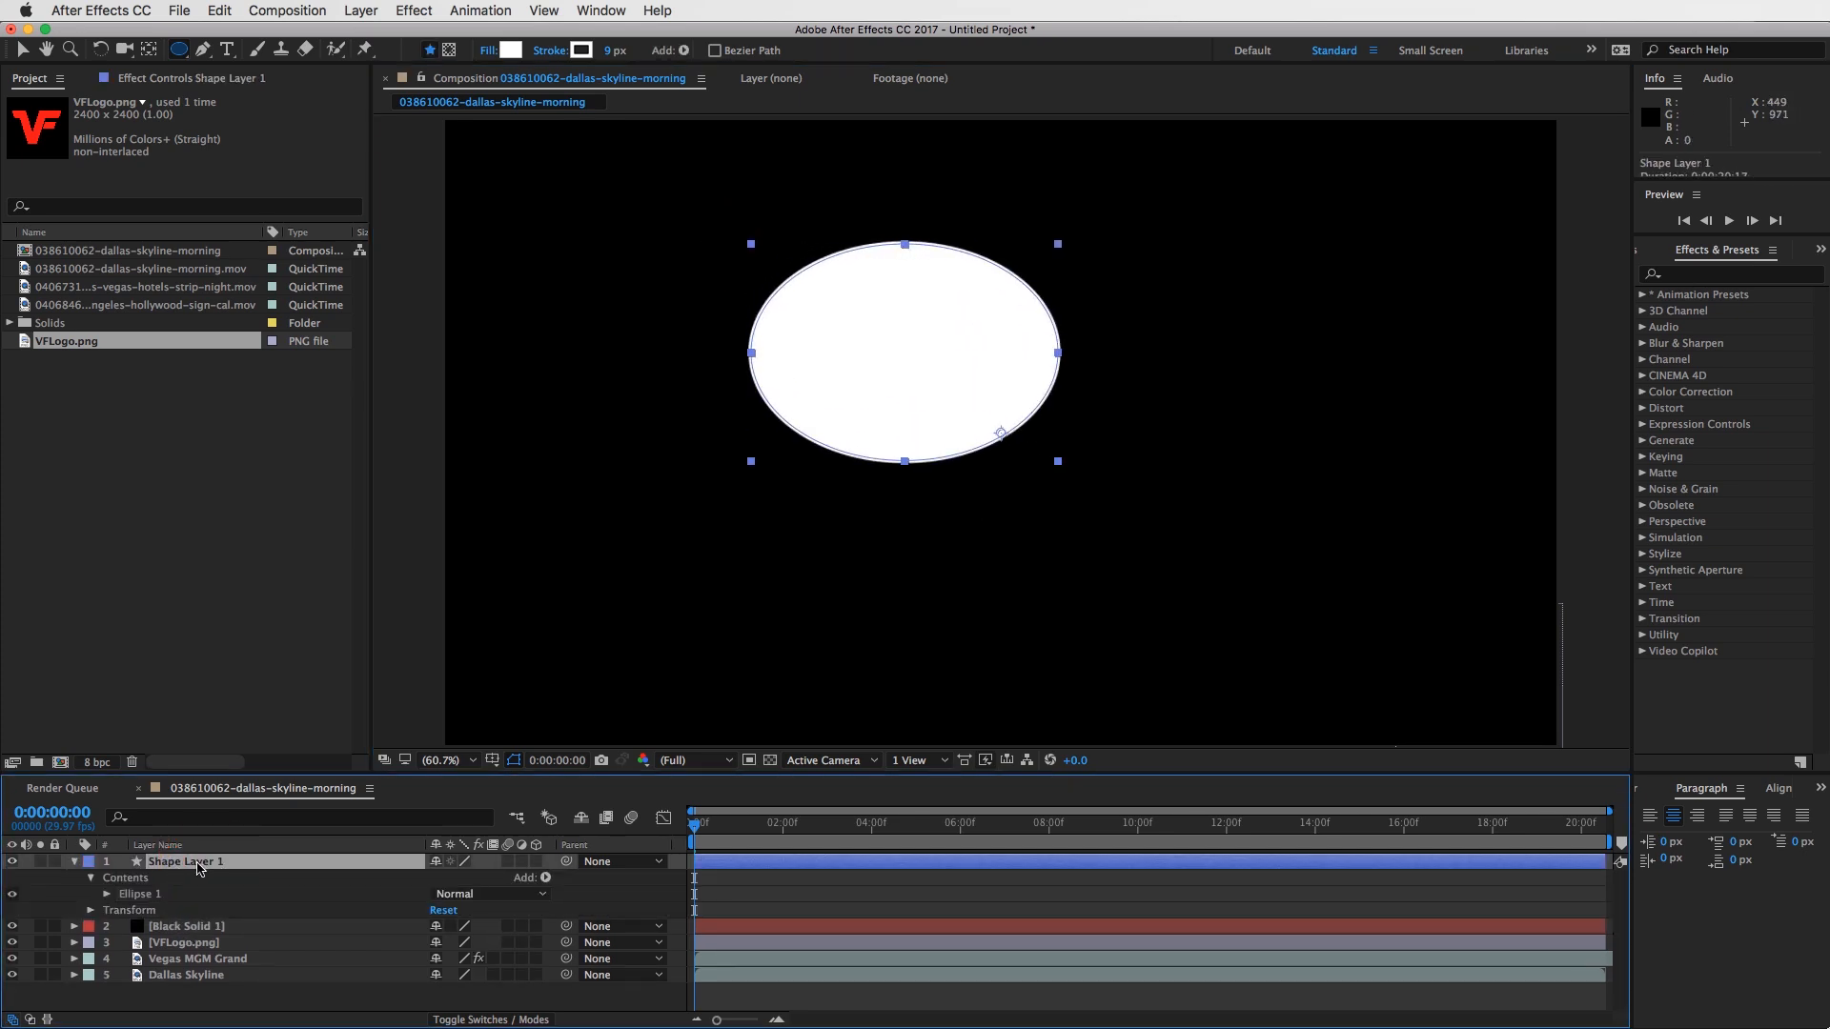
pyautogui.press('Delete')
# - Draw a large elliptical mask on the black solid, covering most of the frame, and delete the mask
pyautogui.click(202, 863)
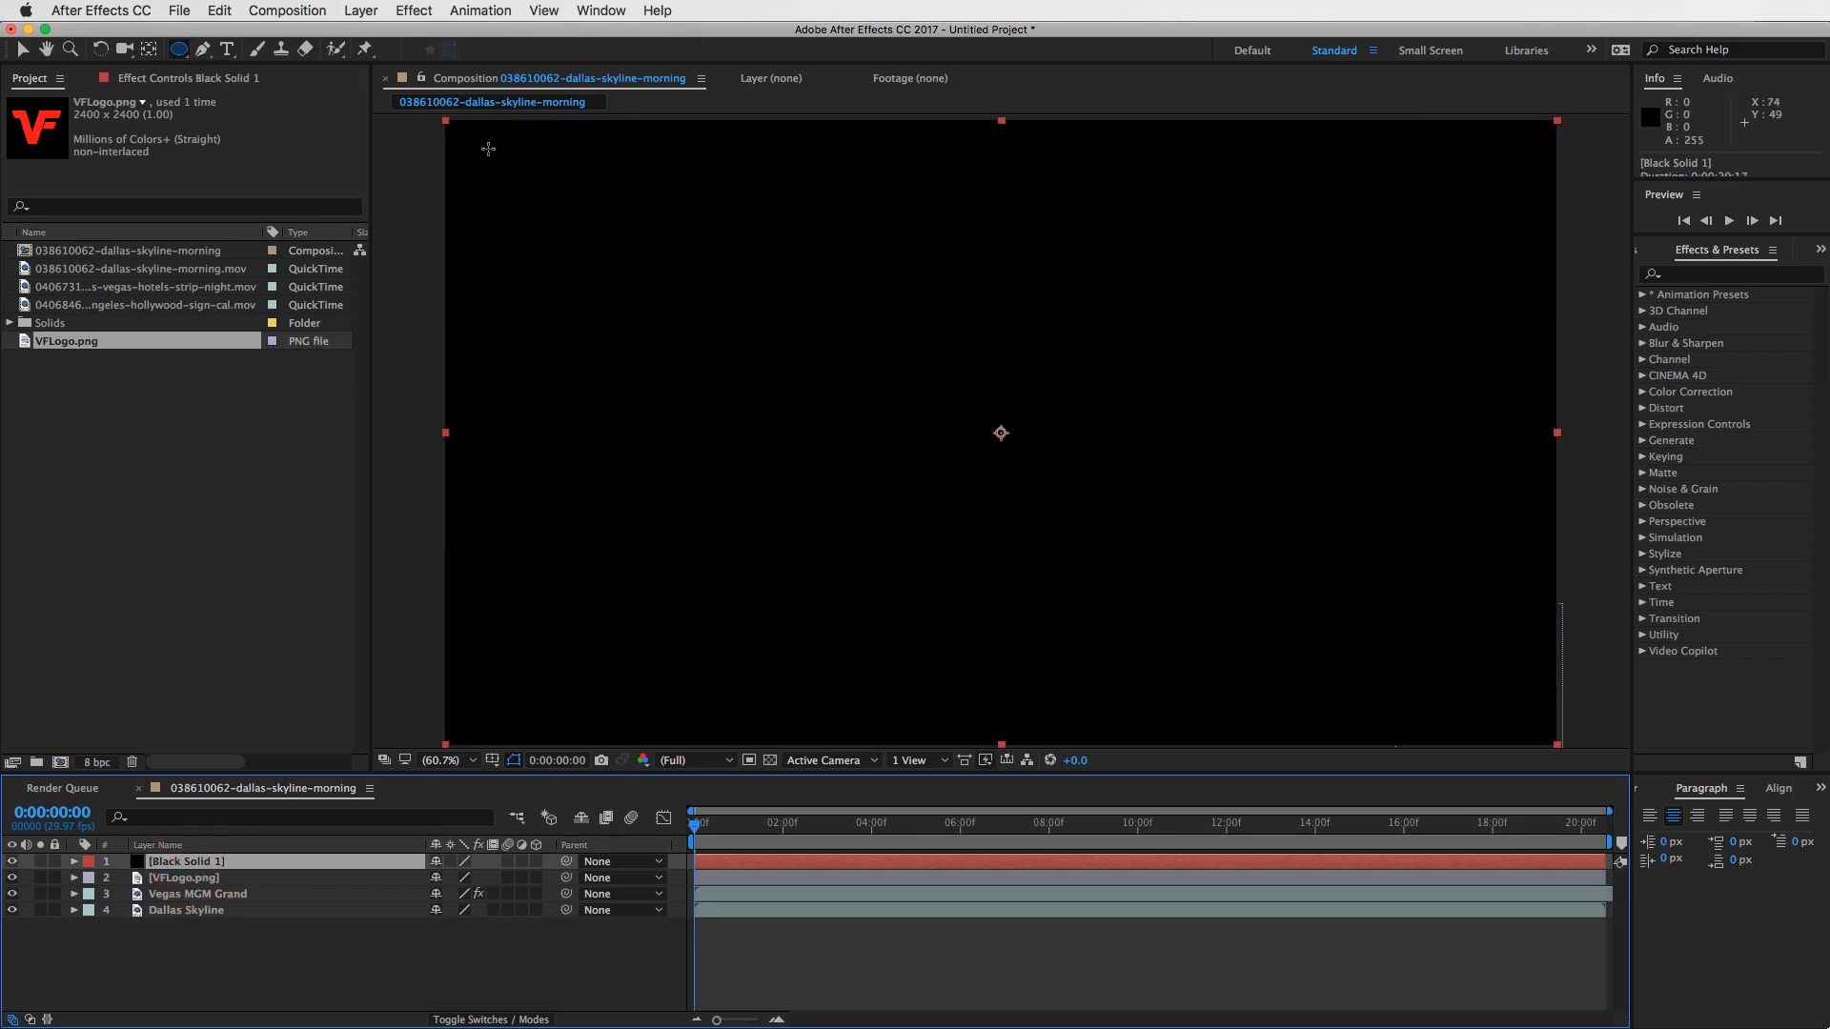
pyautogui.moveTo(488, 149); pyautogui.dragTo(1492, 683)
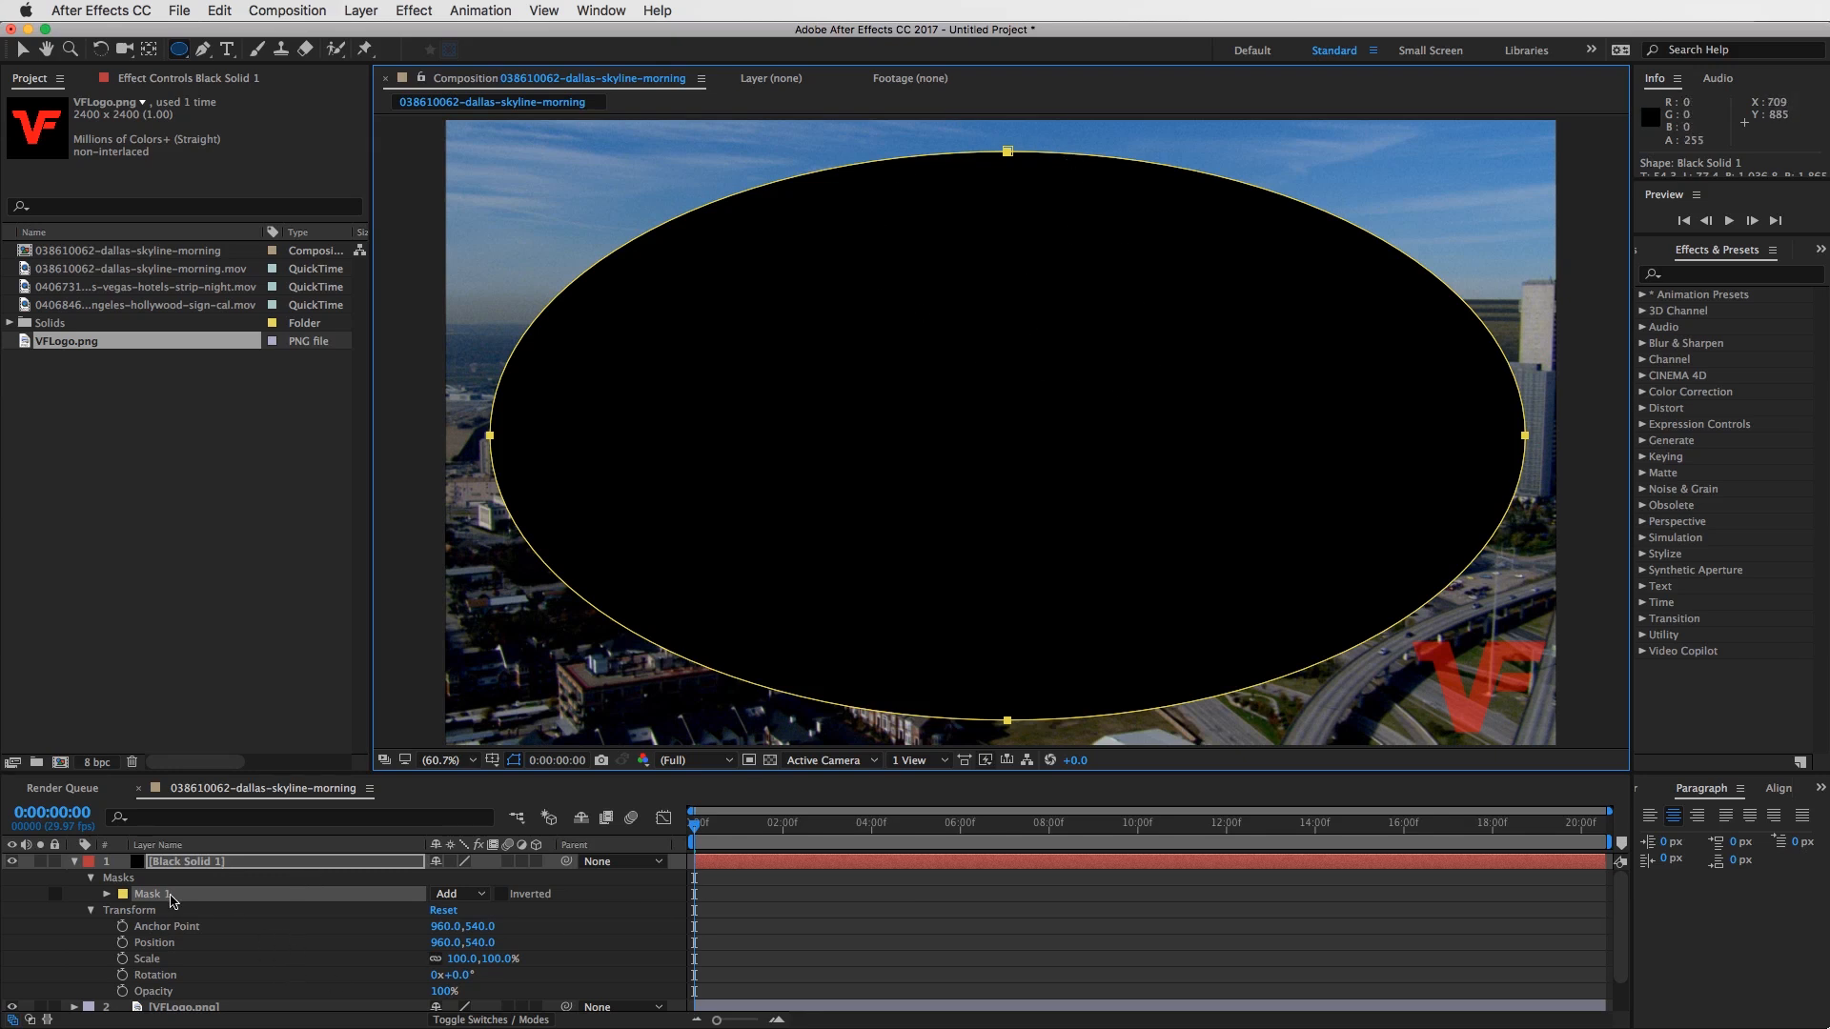
pyautogui.click(136, 894)
pyautogui.click(170, 896)
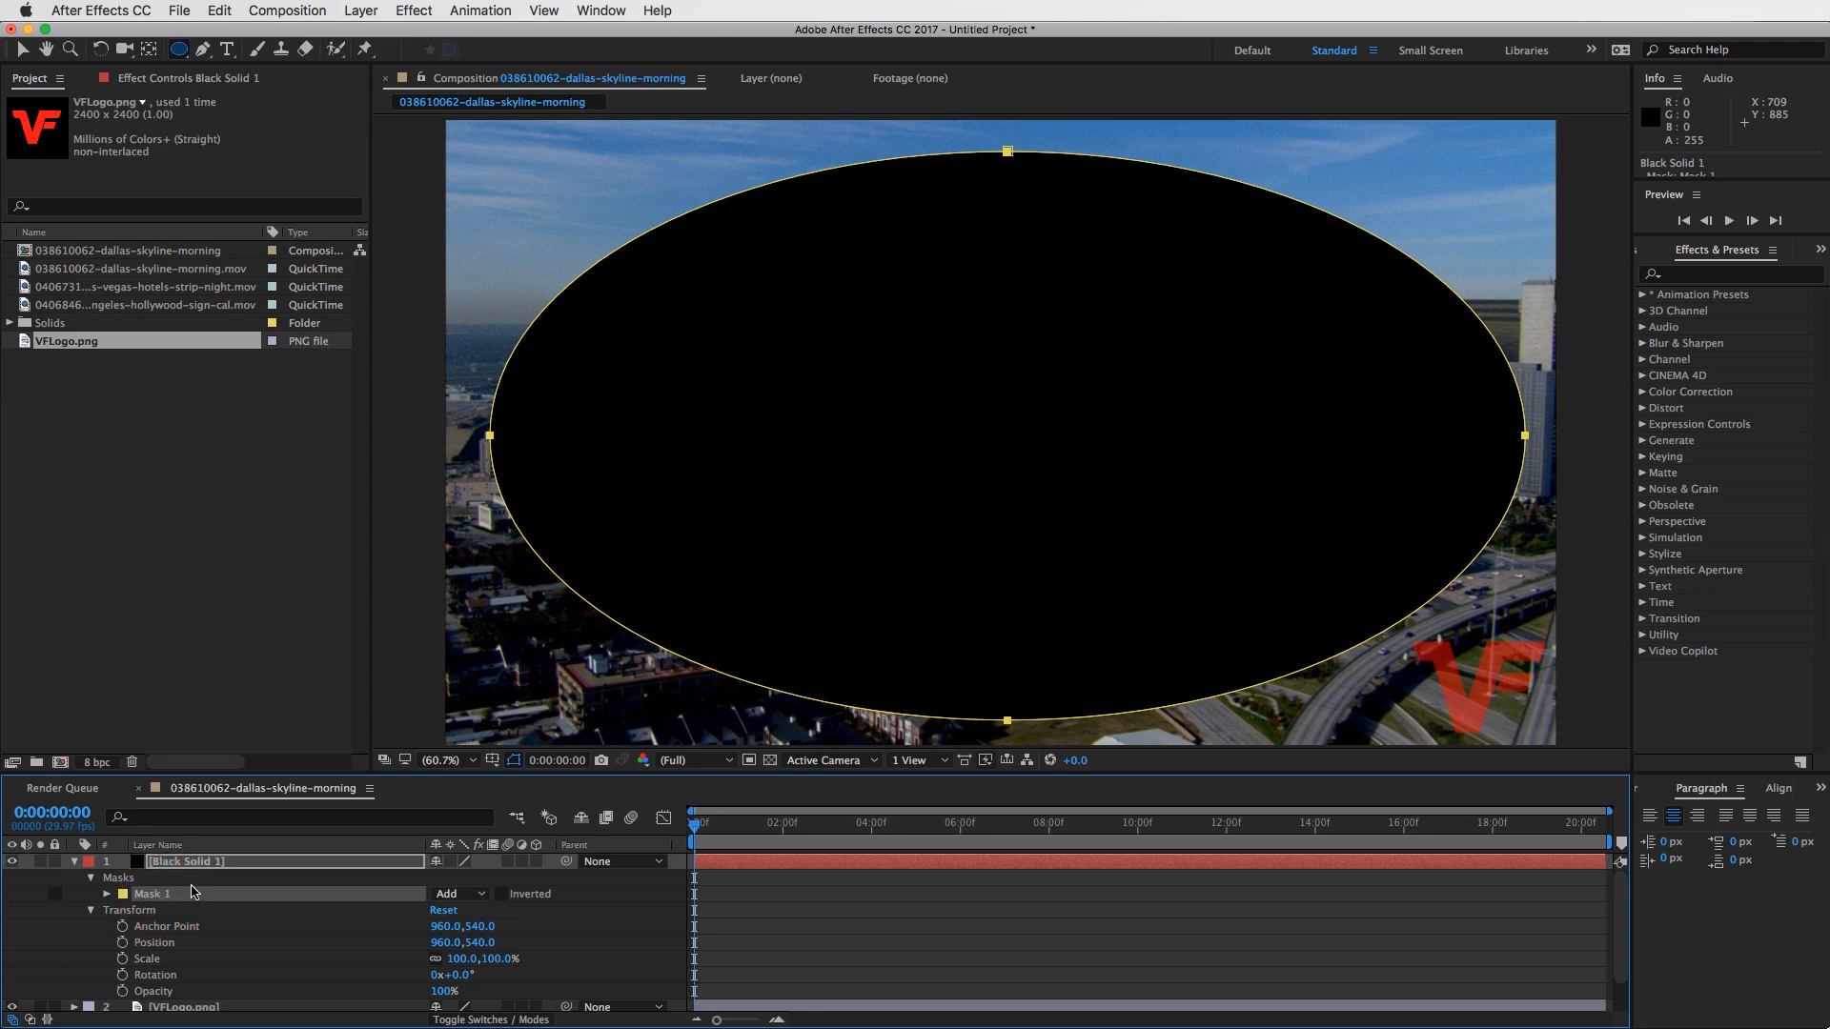
pyautogui.press('Delete')
# - Draw a large five-pointed star mask on the black solid from the frame's centre with the Star Tool, and delete it
pyautogui.click(177, 49)
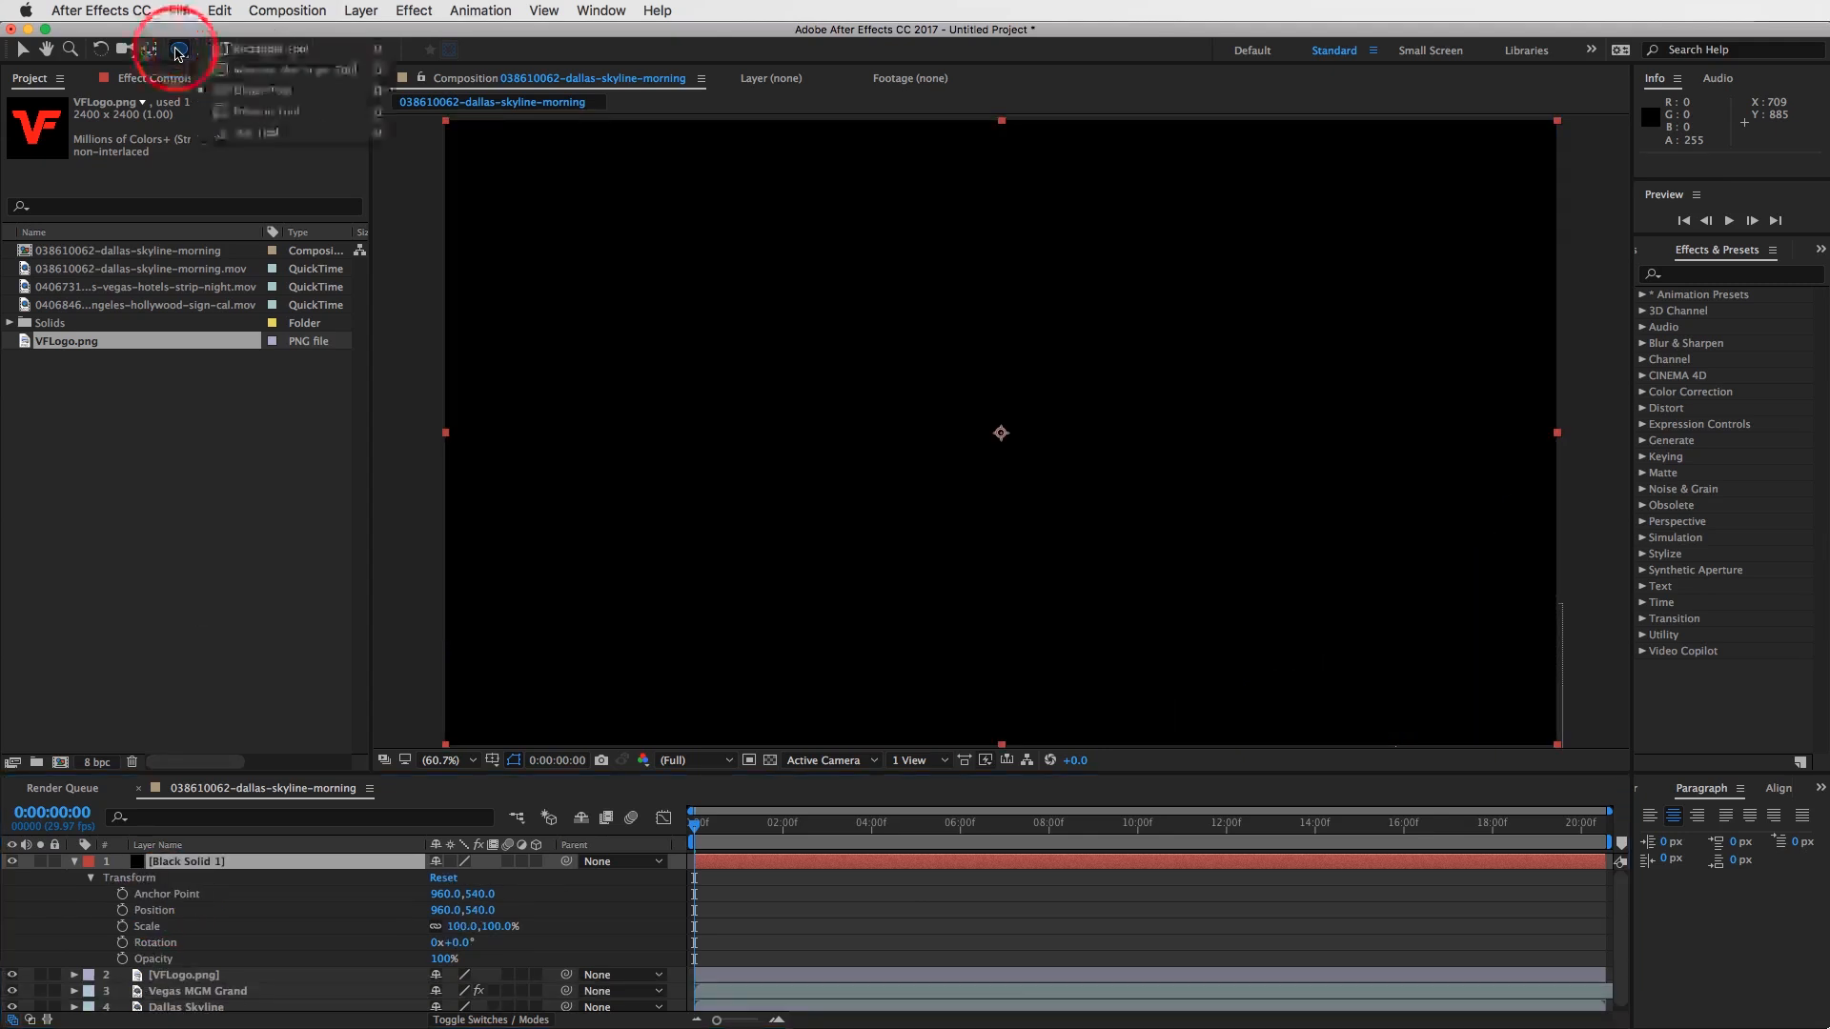
pyautogui.click(263, 133)
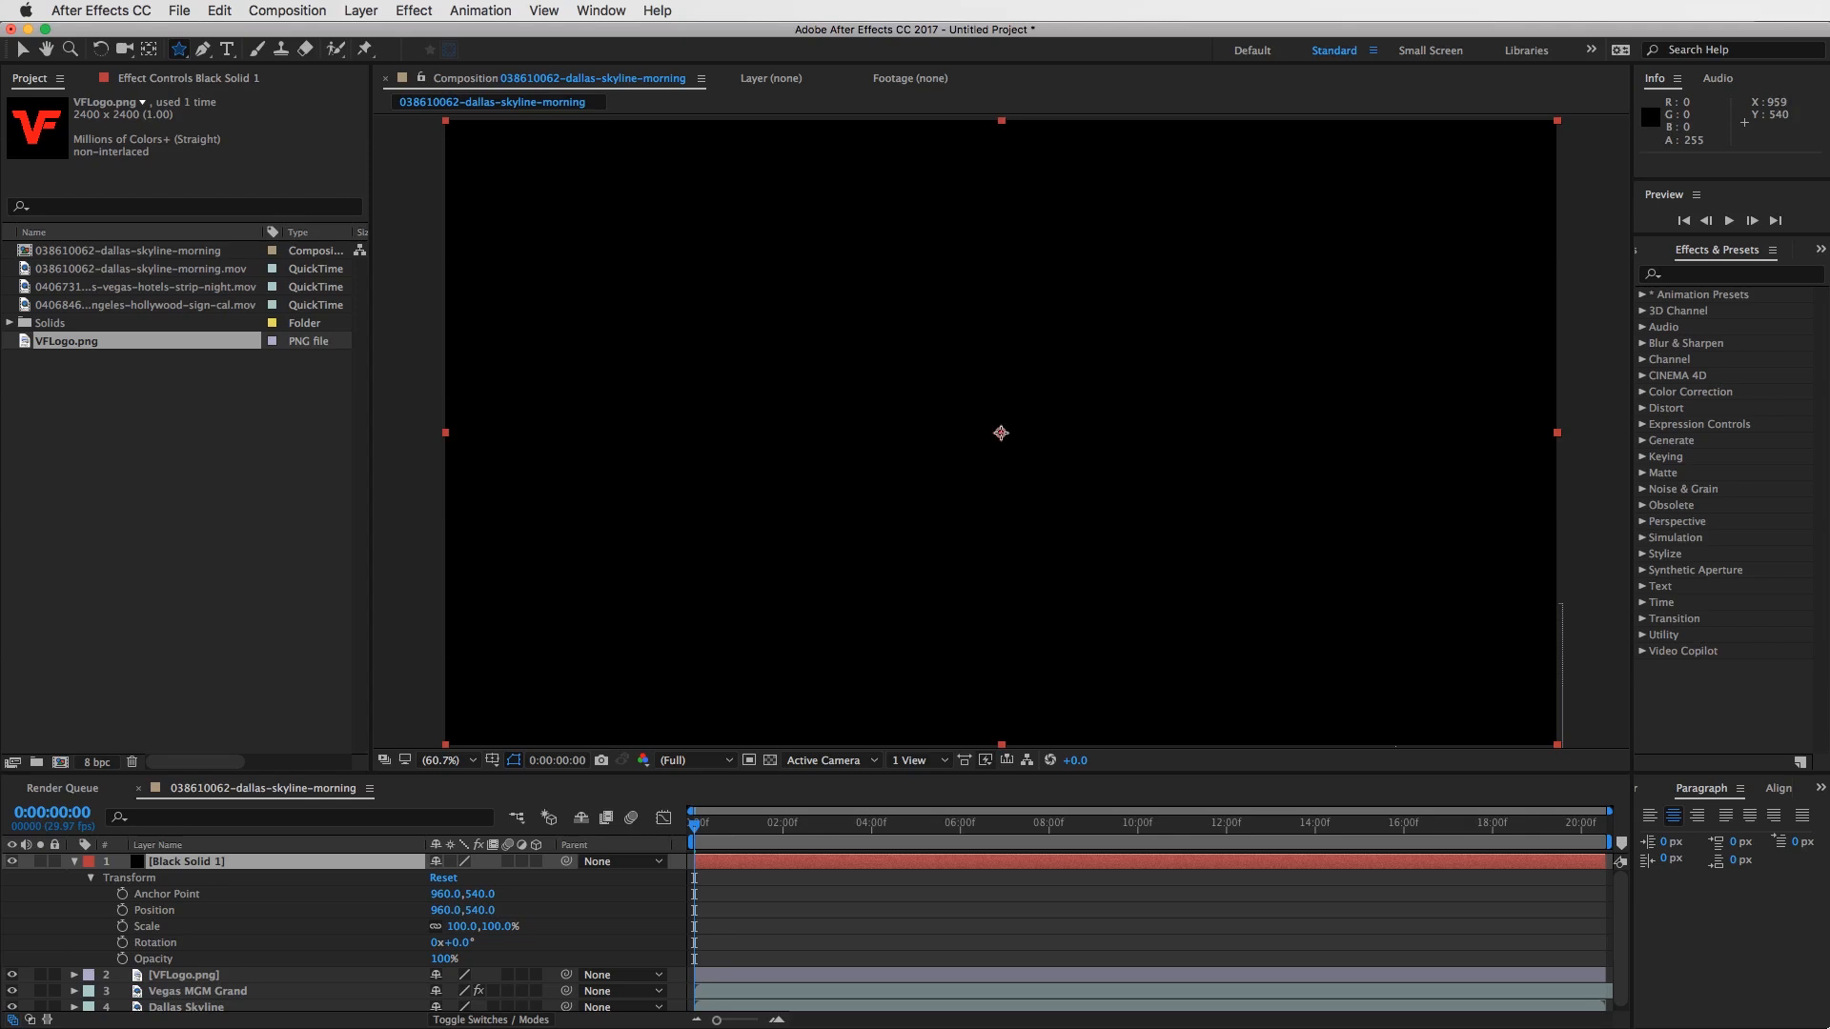
pyautogui.moveTo(1001, 432); pyautogui.dragTo(1158, 656)
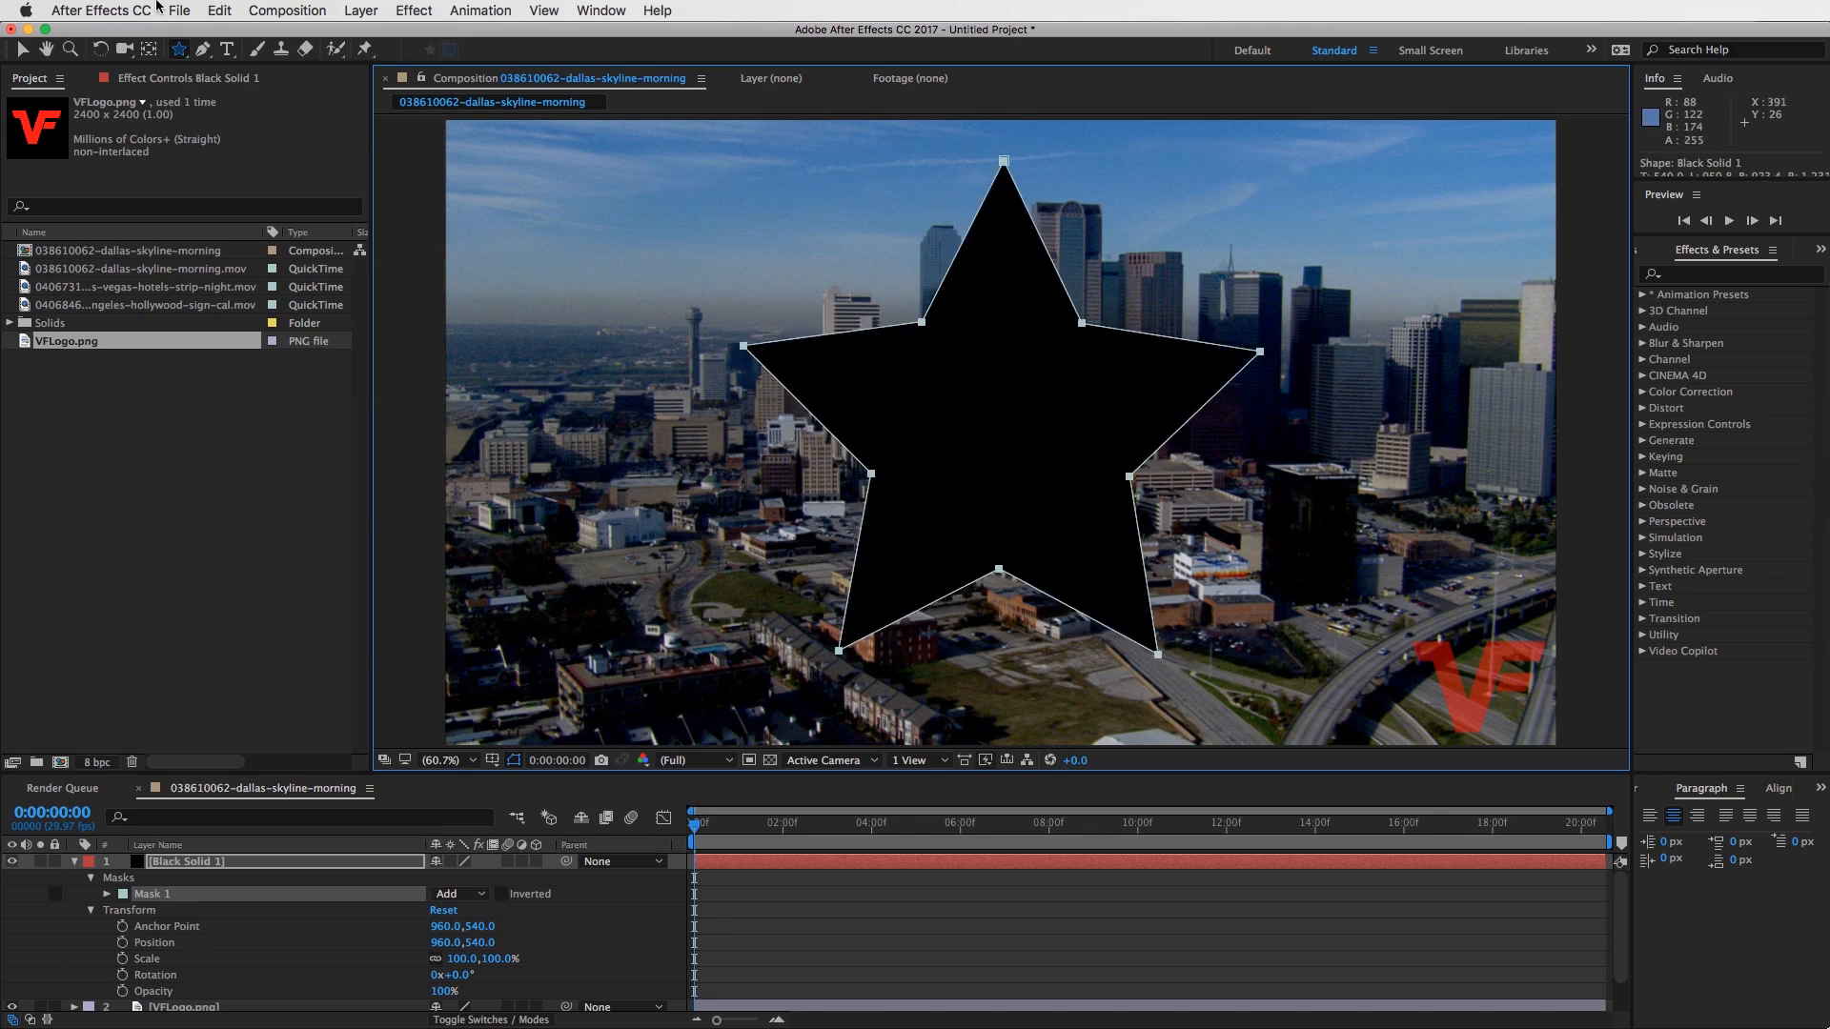
pyautogui.click(150, 894)
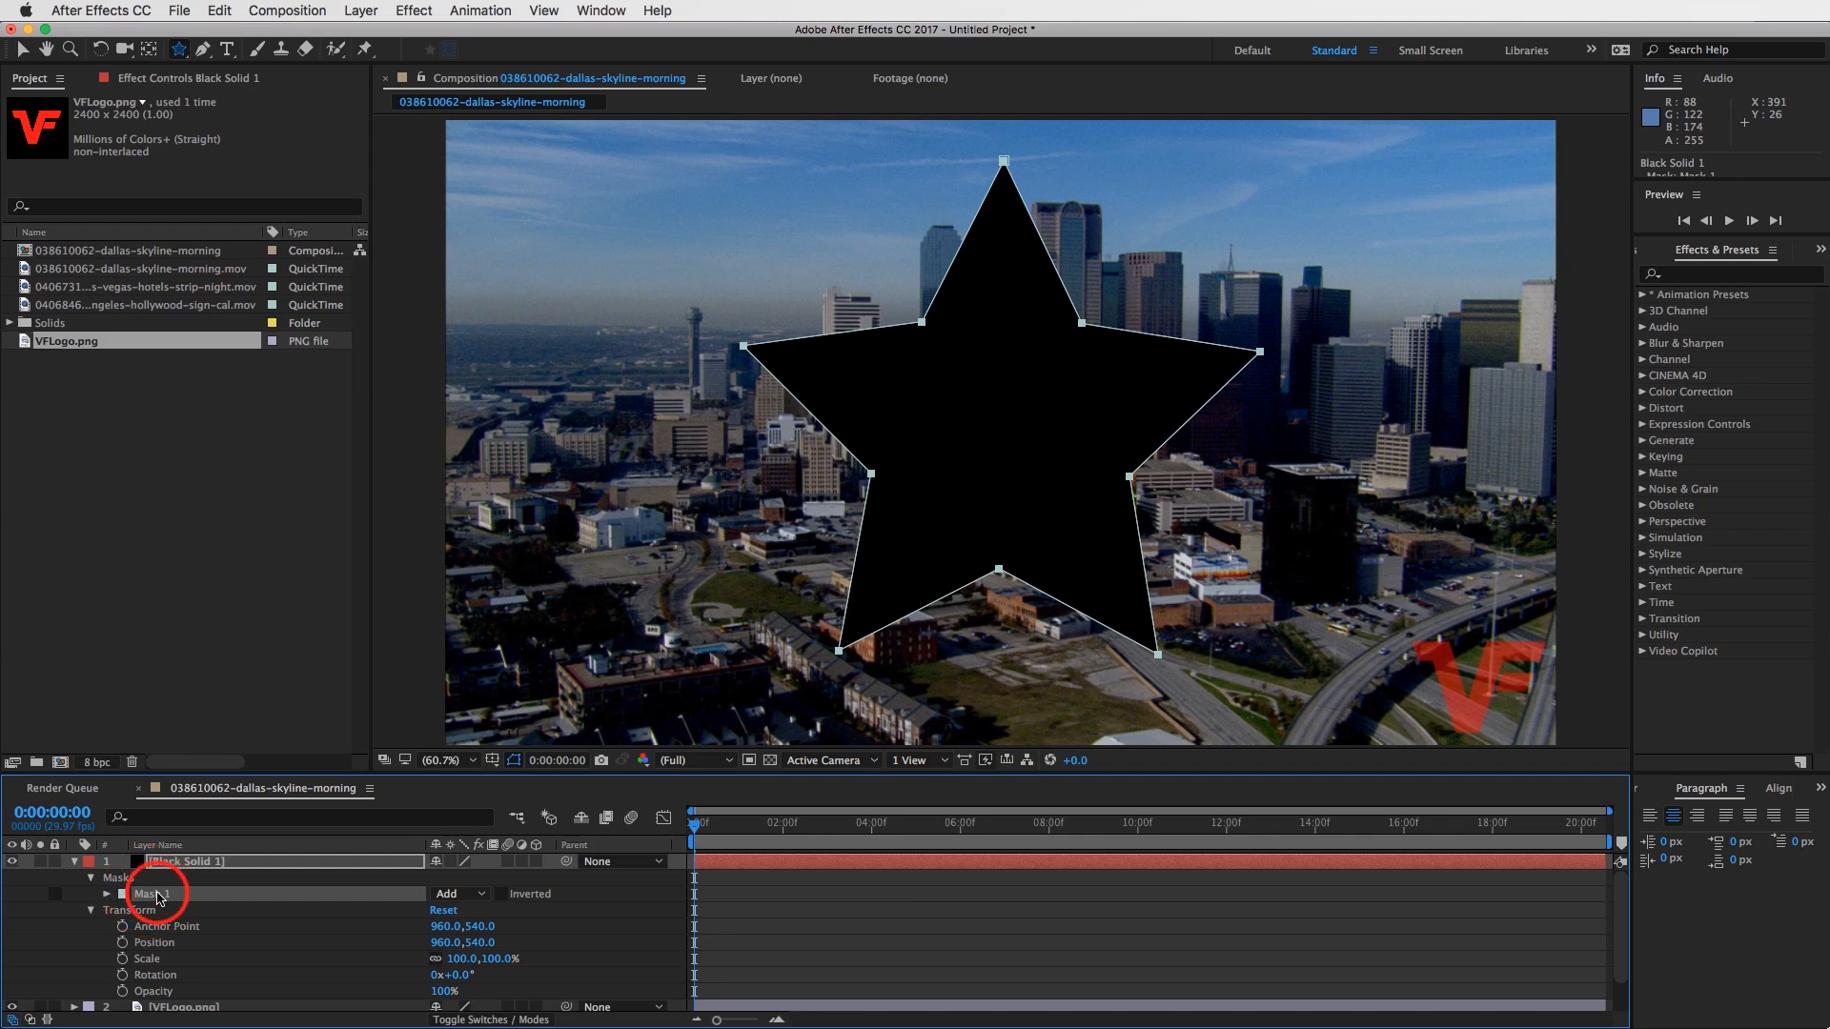
pyautogui.press('Delete')
# - Add an elliptical mask that fills the whole frame to the black solid and expand the mask's properties
pyautogui.moveTo(177, 60); pyautogui.dragTo(237, 95)
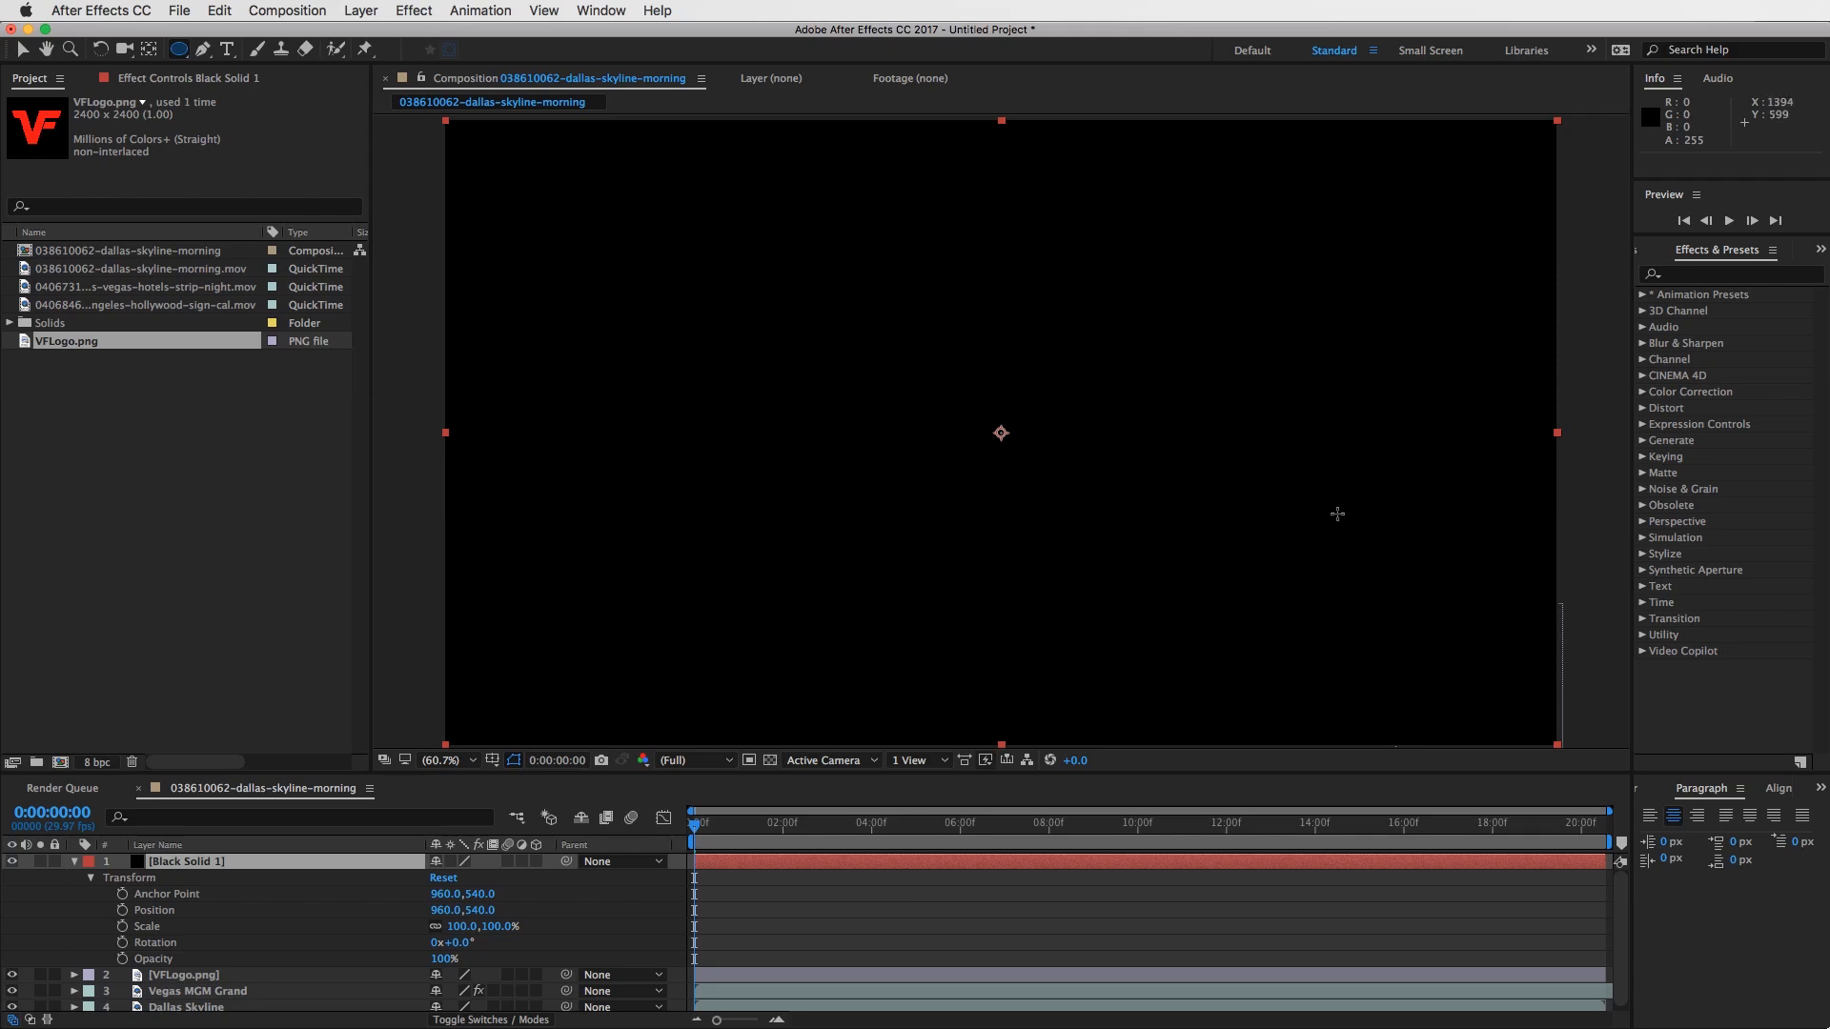
pyautogui.doubleClick(179, 50)
pyautogui.press('v')
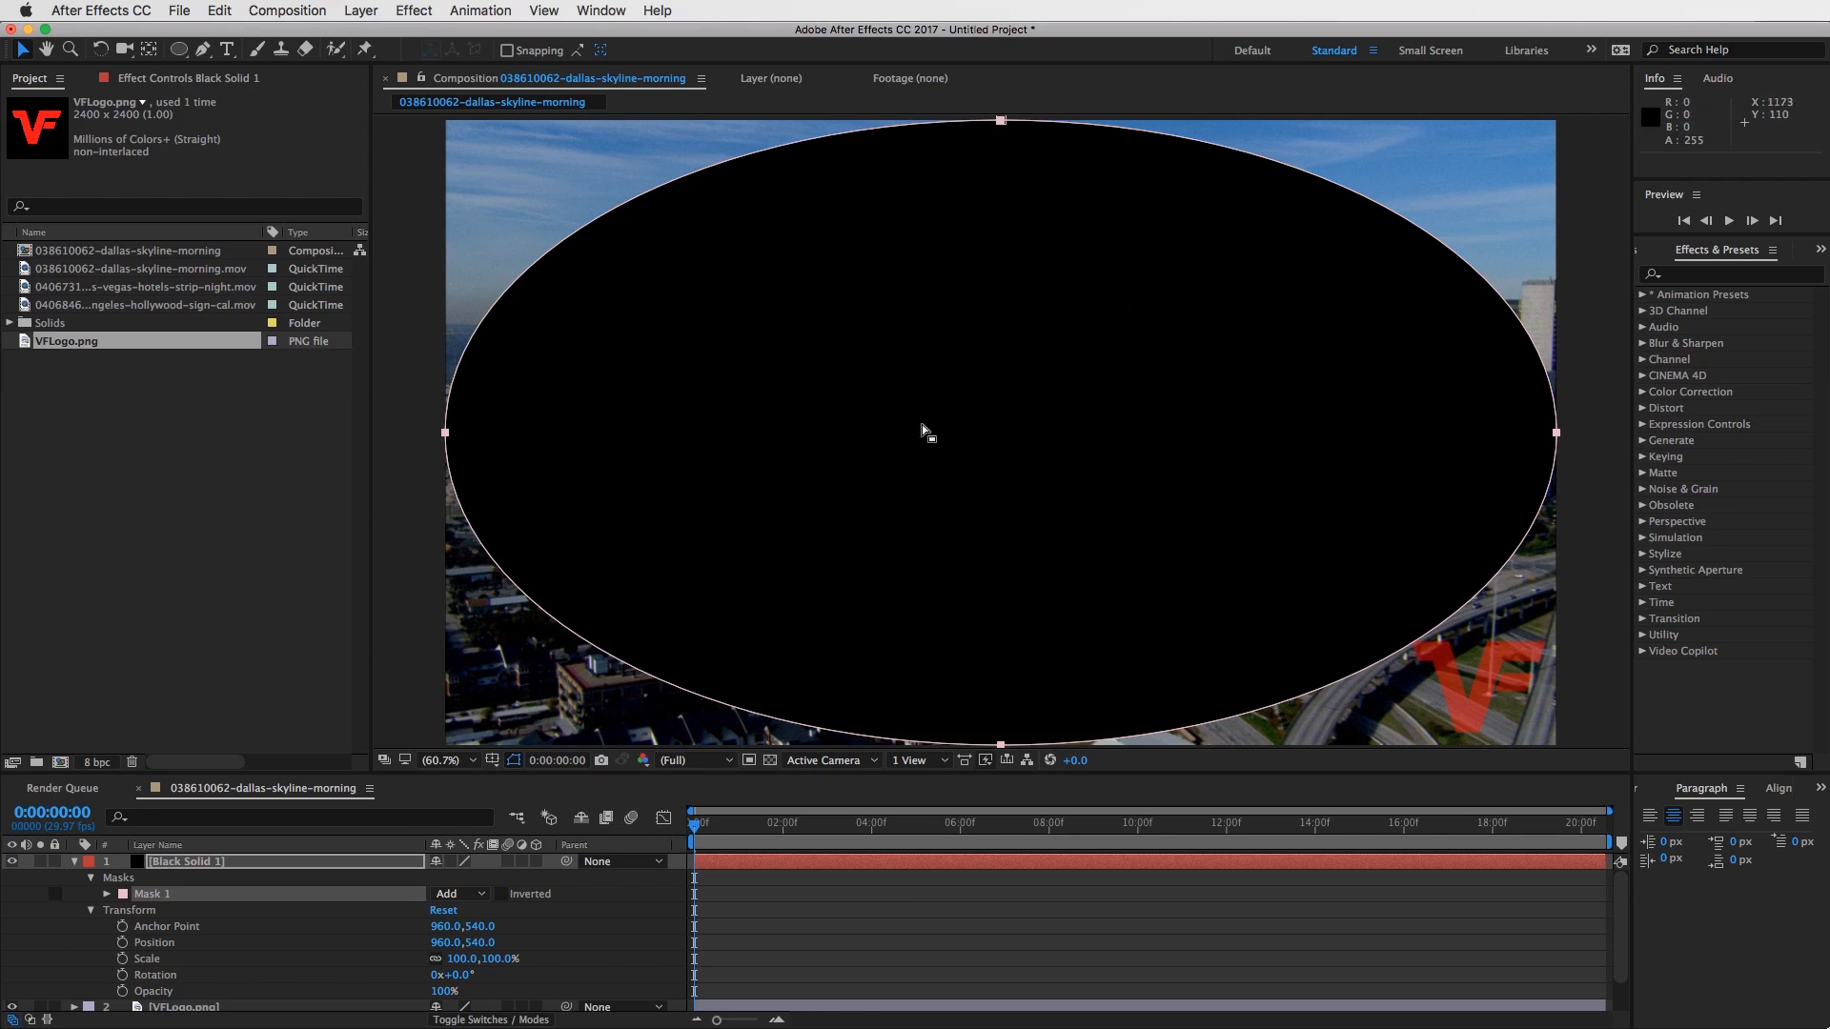
pyautogui.click(106, 895)
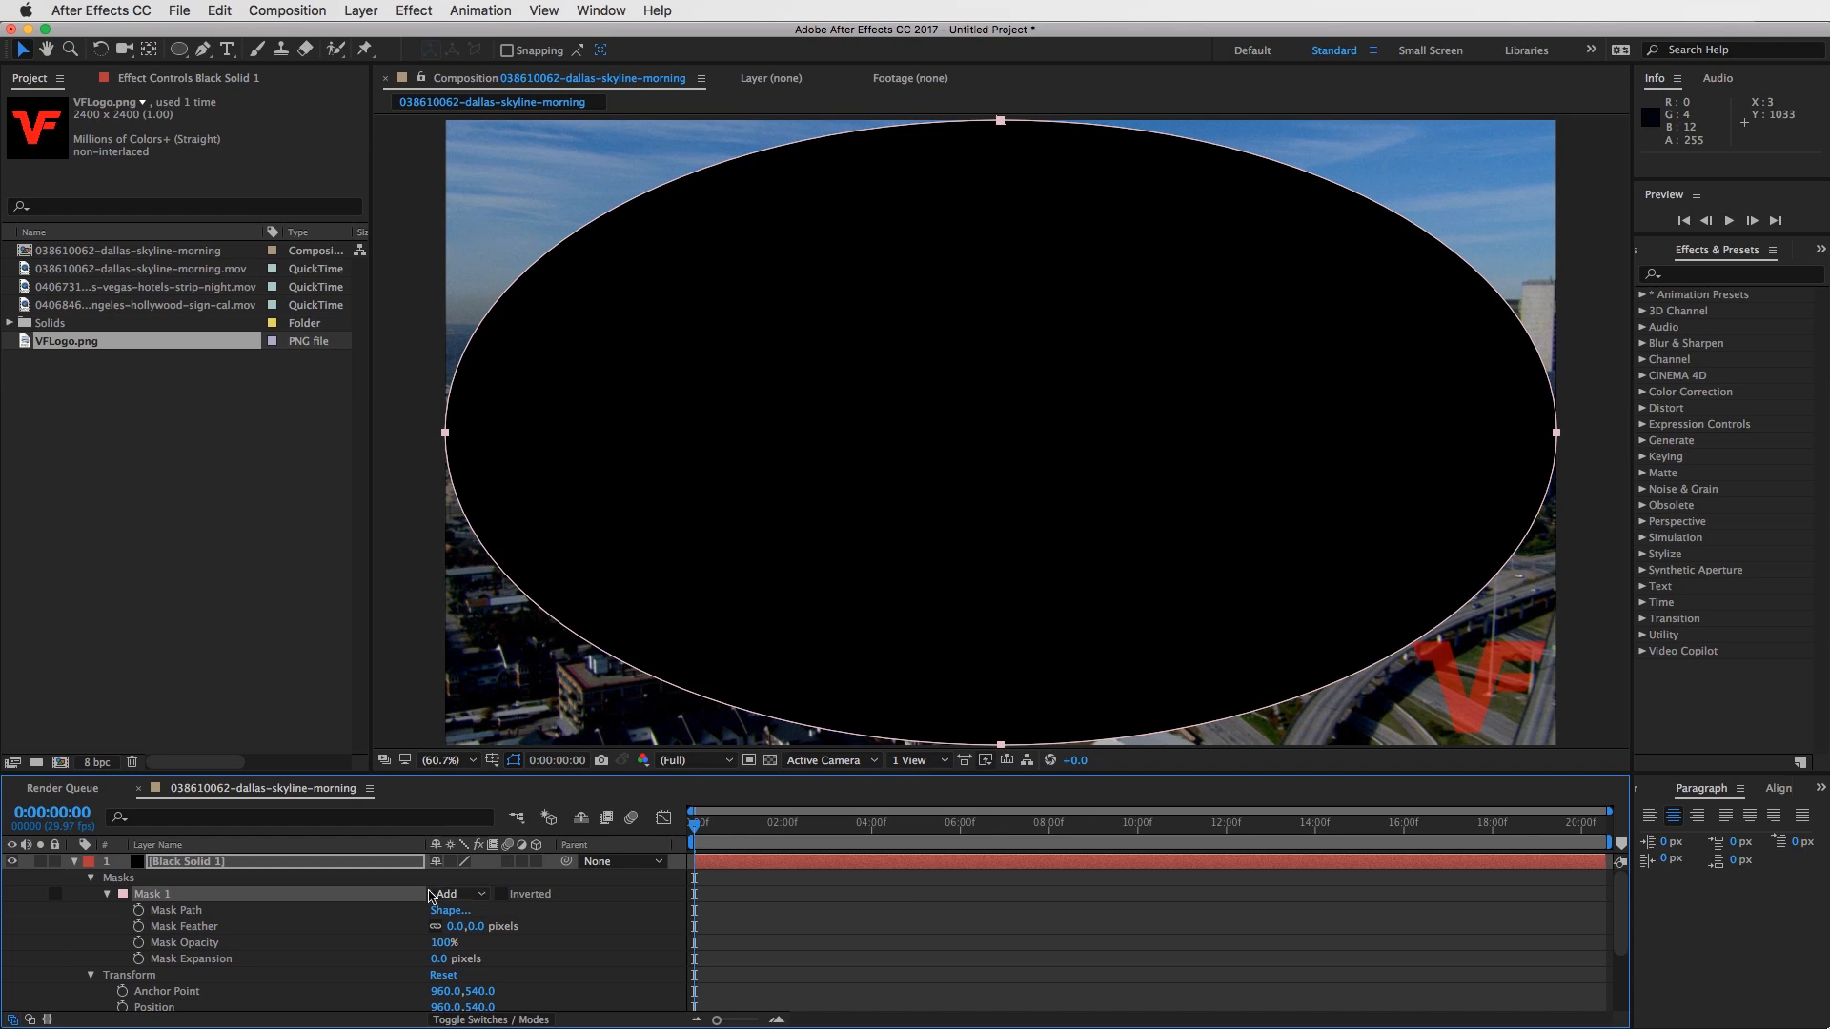
# - Set the black solid's elliptical mask to Subtract, with a feather of 518 pixels and an expansion of 372 pixels
pyautogui.click(478, 901)
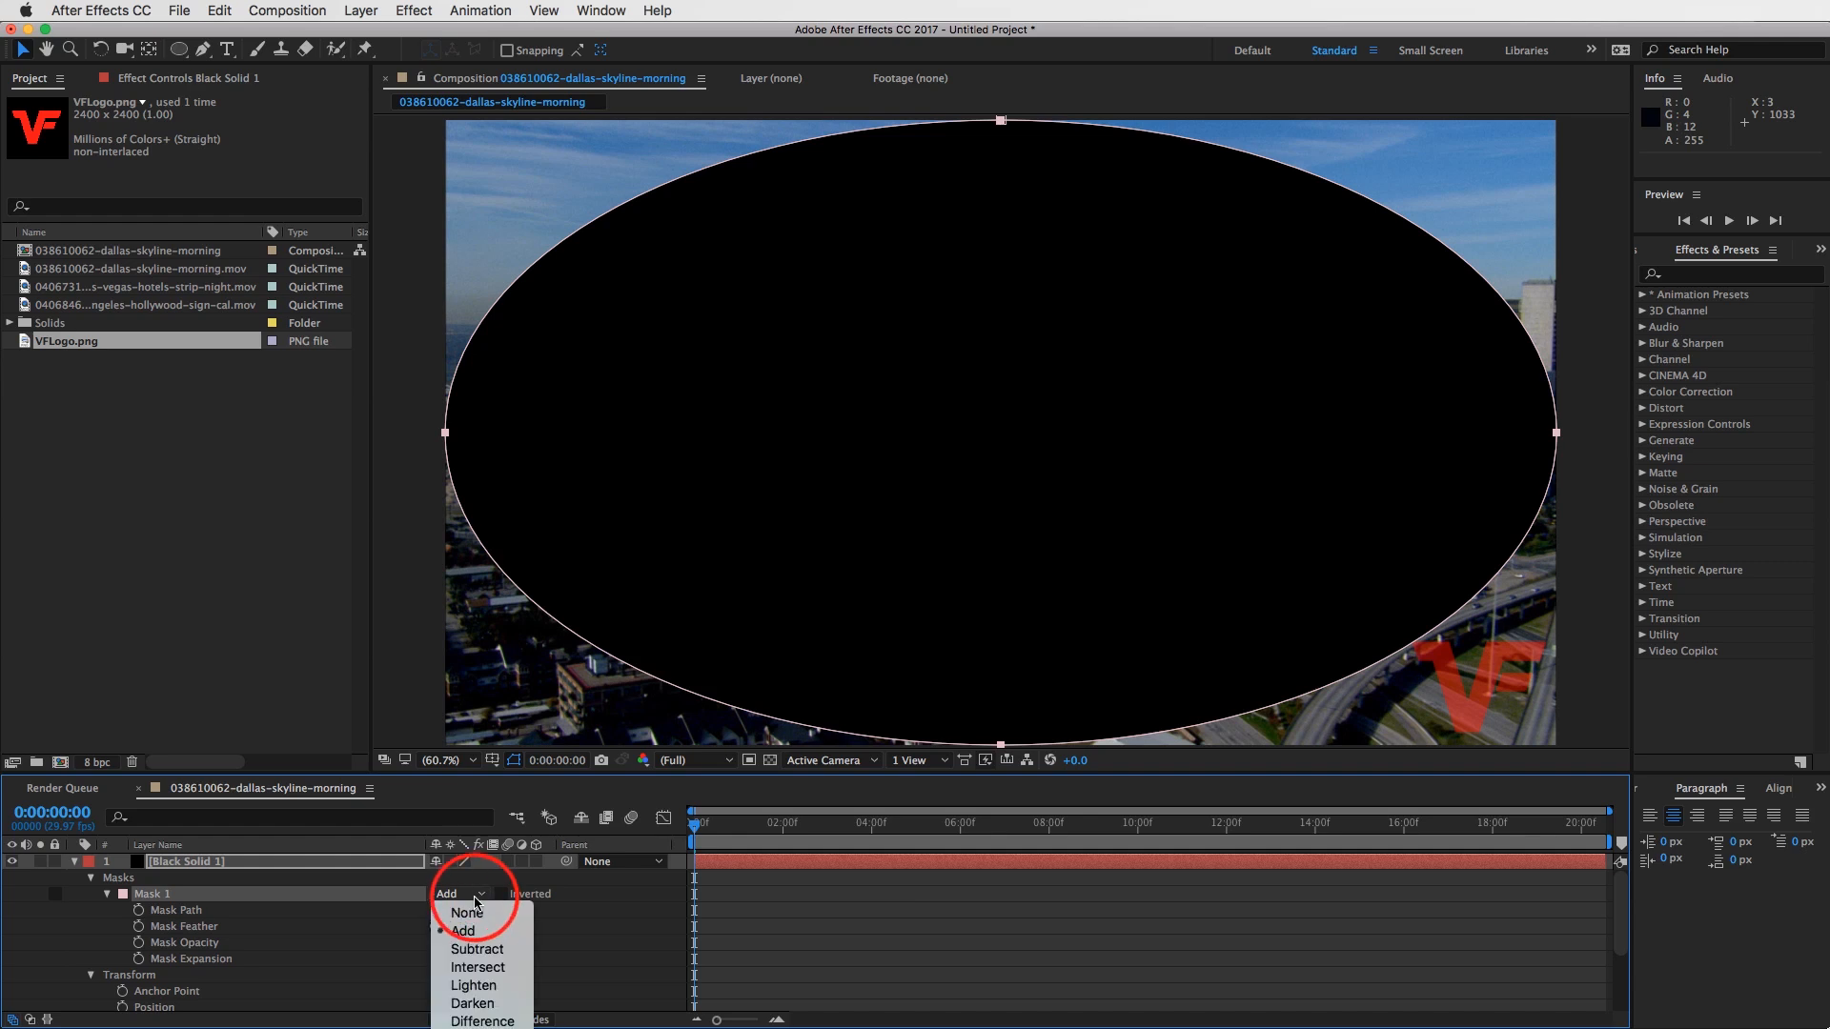
pyautogui.click(479, 949)
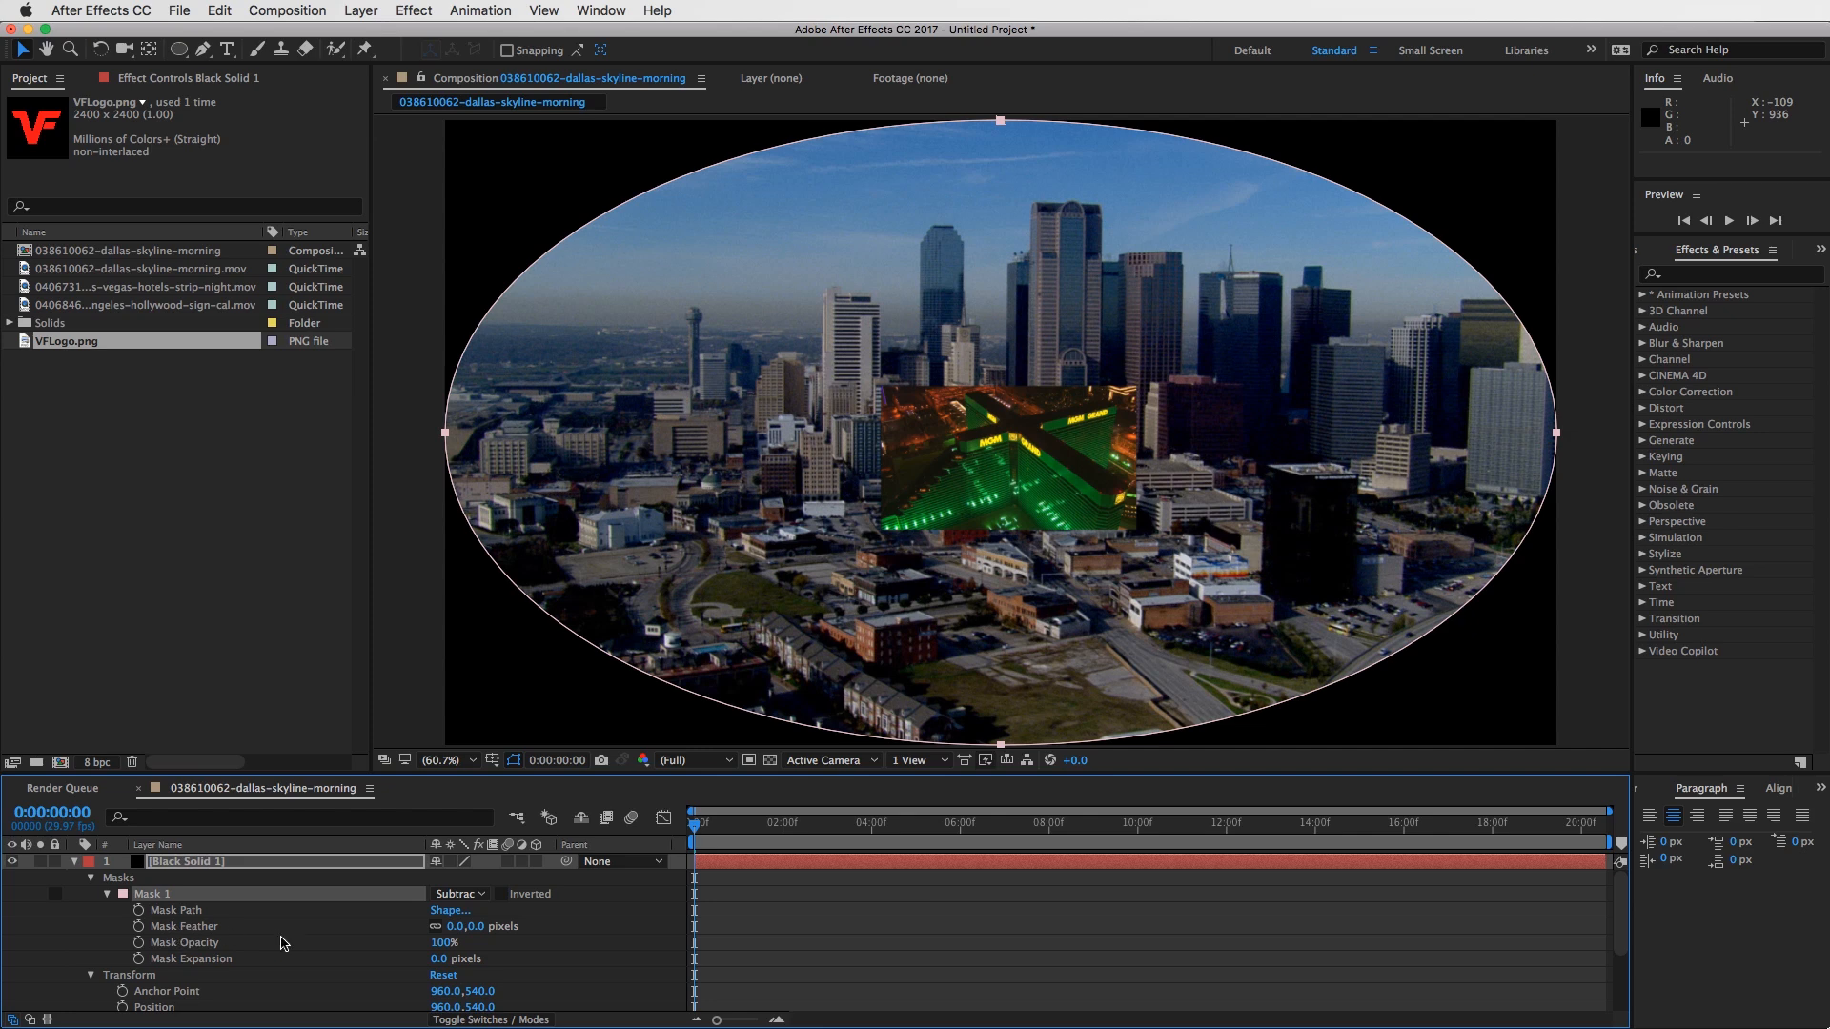
pyautogui.moveTo(452, 930); pyautogui.dragTo(626, 879)
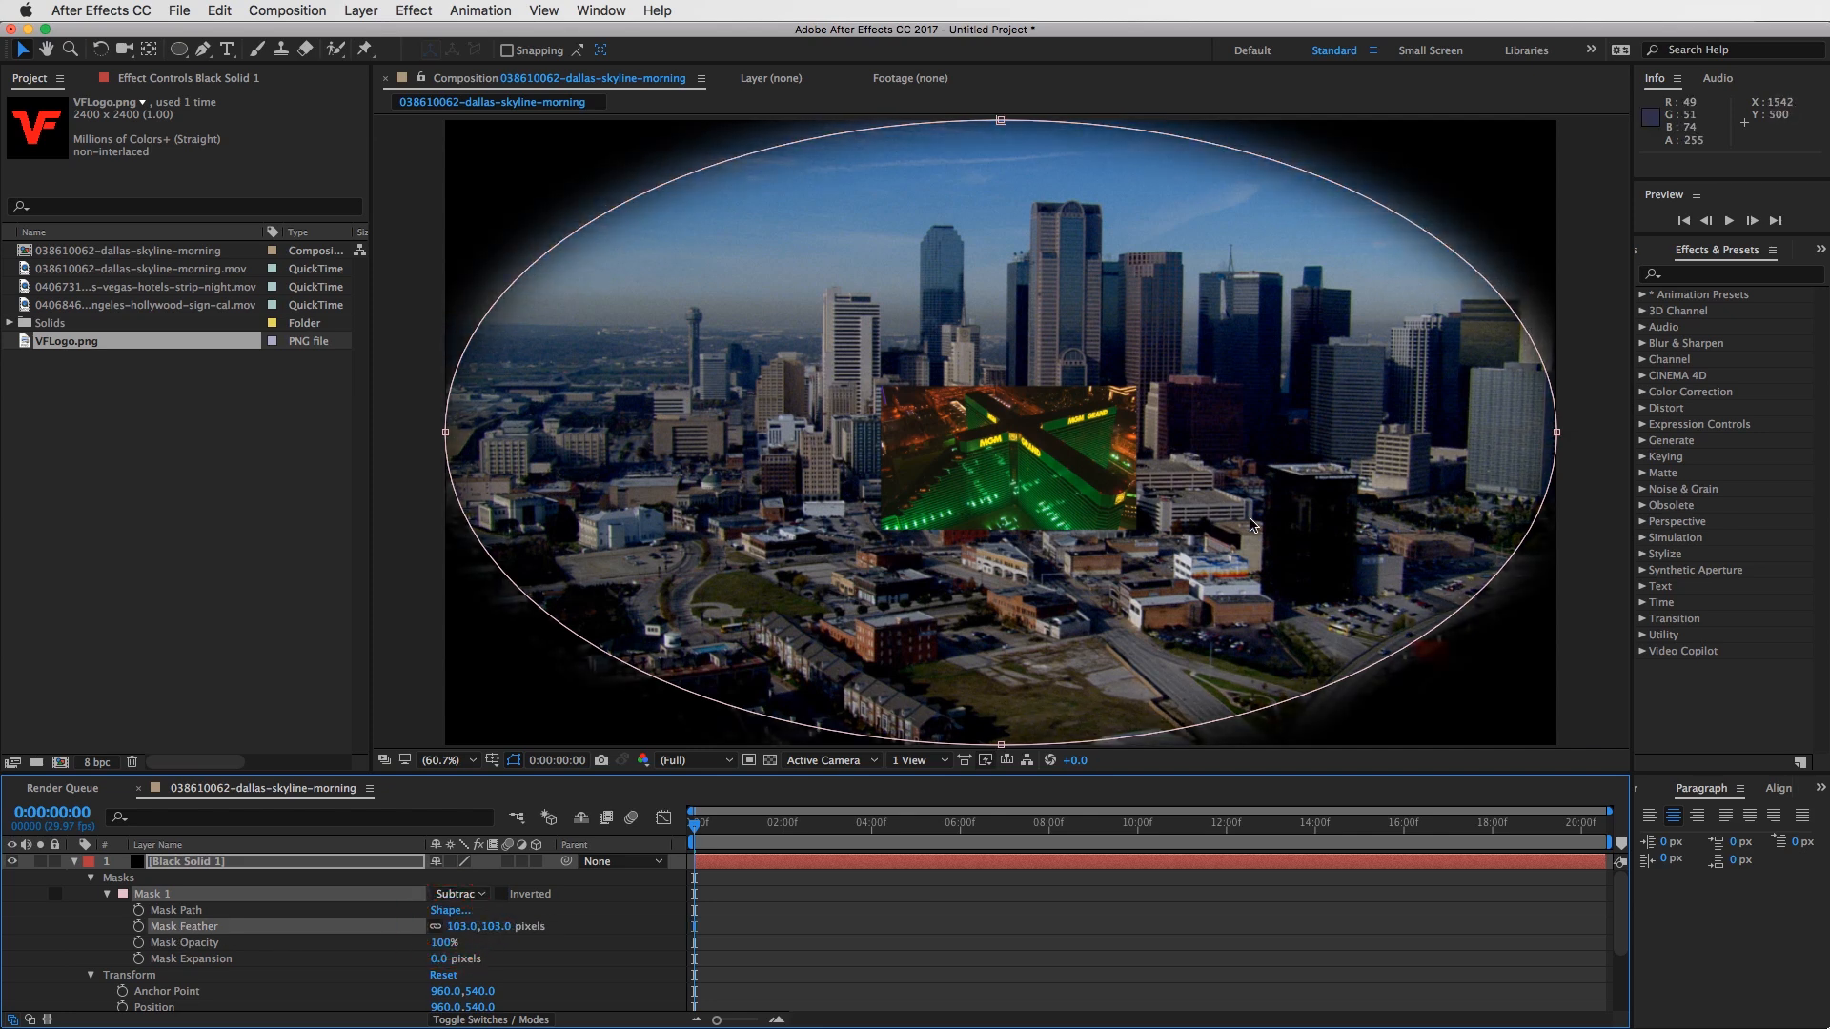
pyautogui.moveTo(459, 926); pyautogui.dragTo(681, 906)
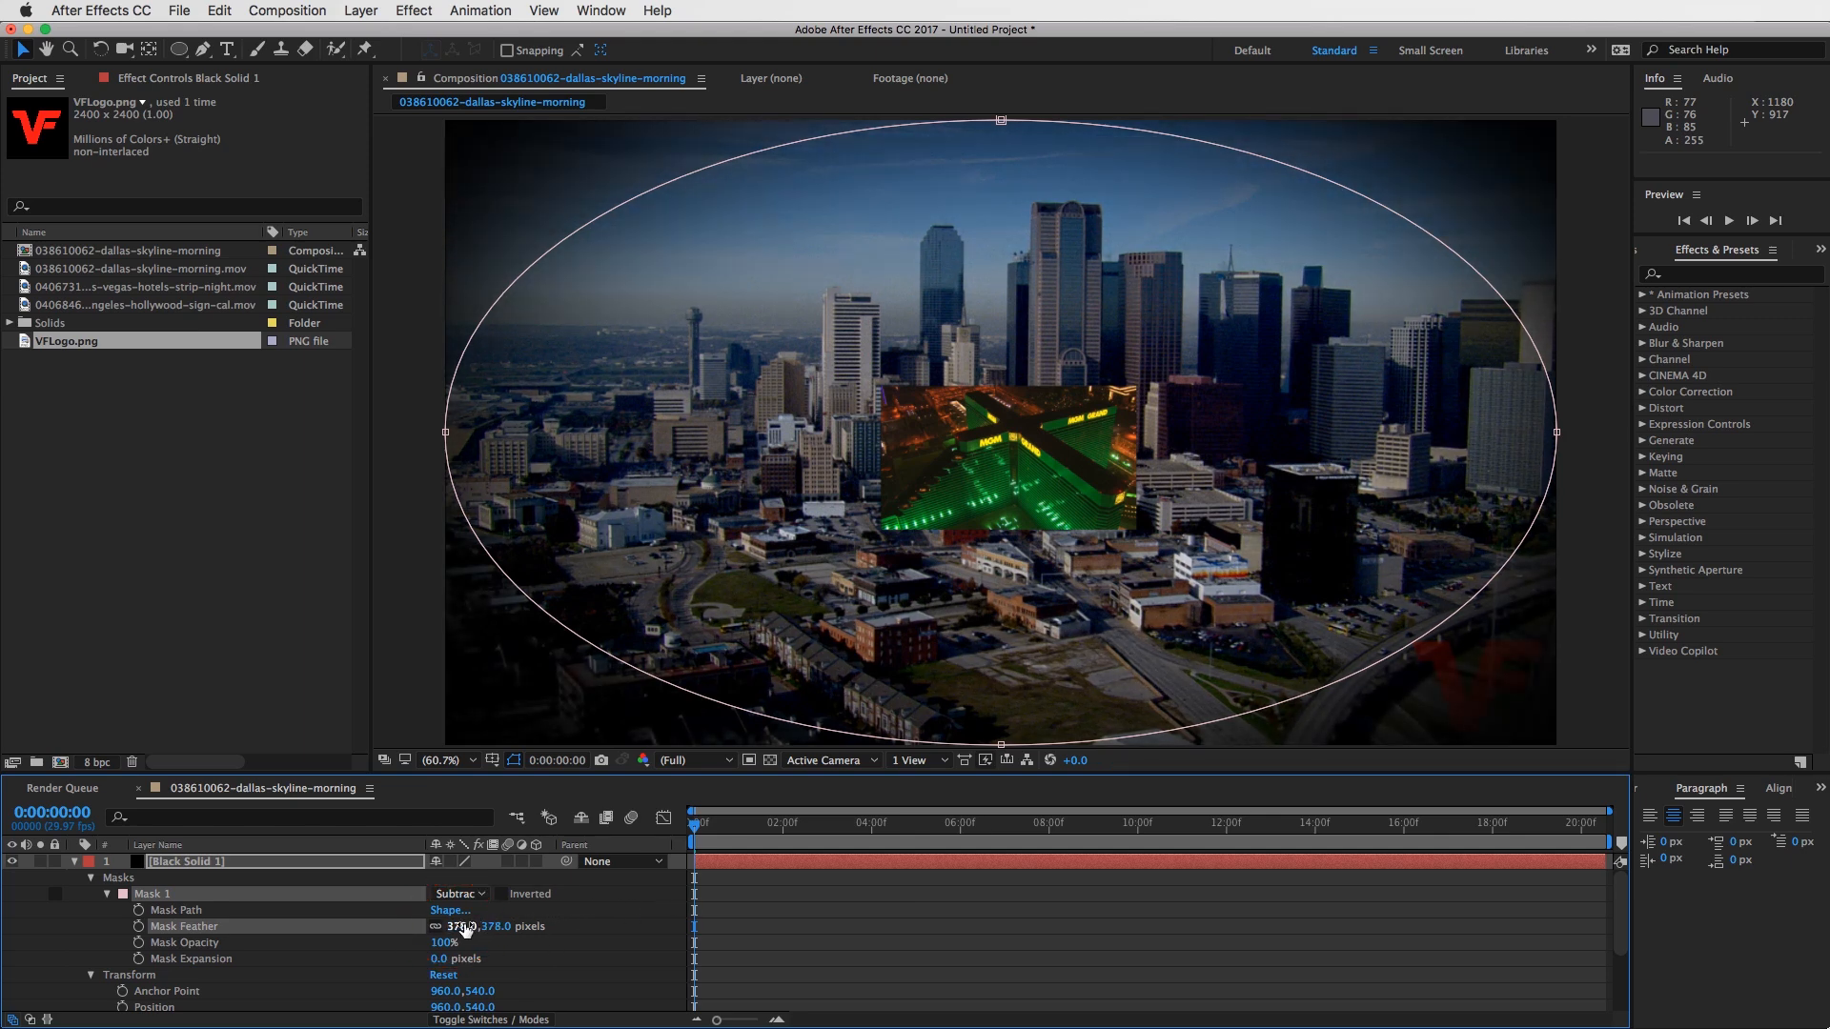
pyautogui.moveTo(463, 926); pyautogui.dragTo(584, 917)
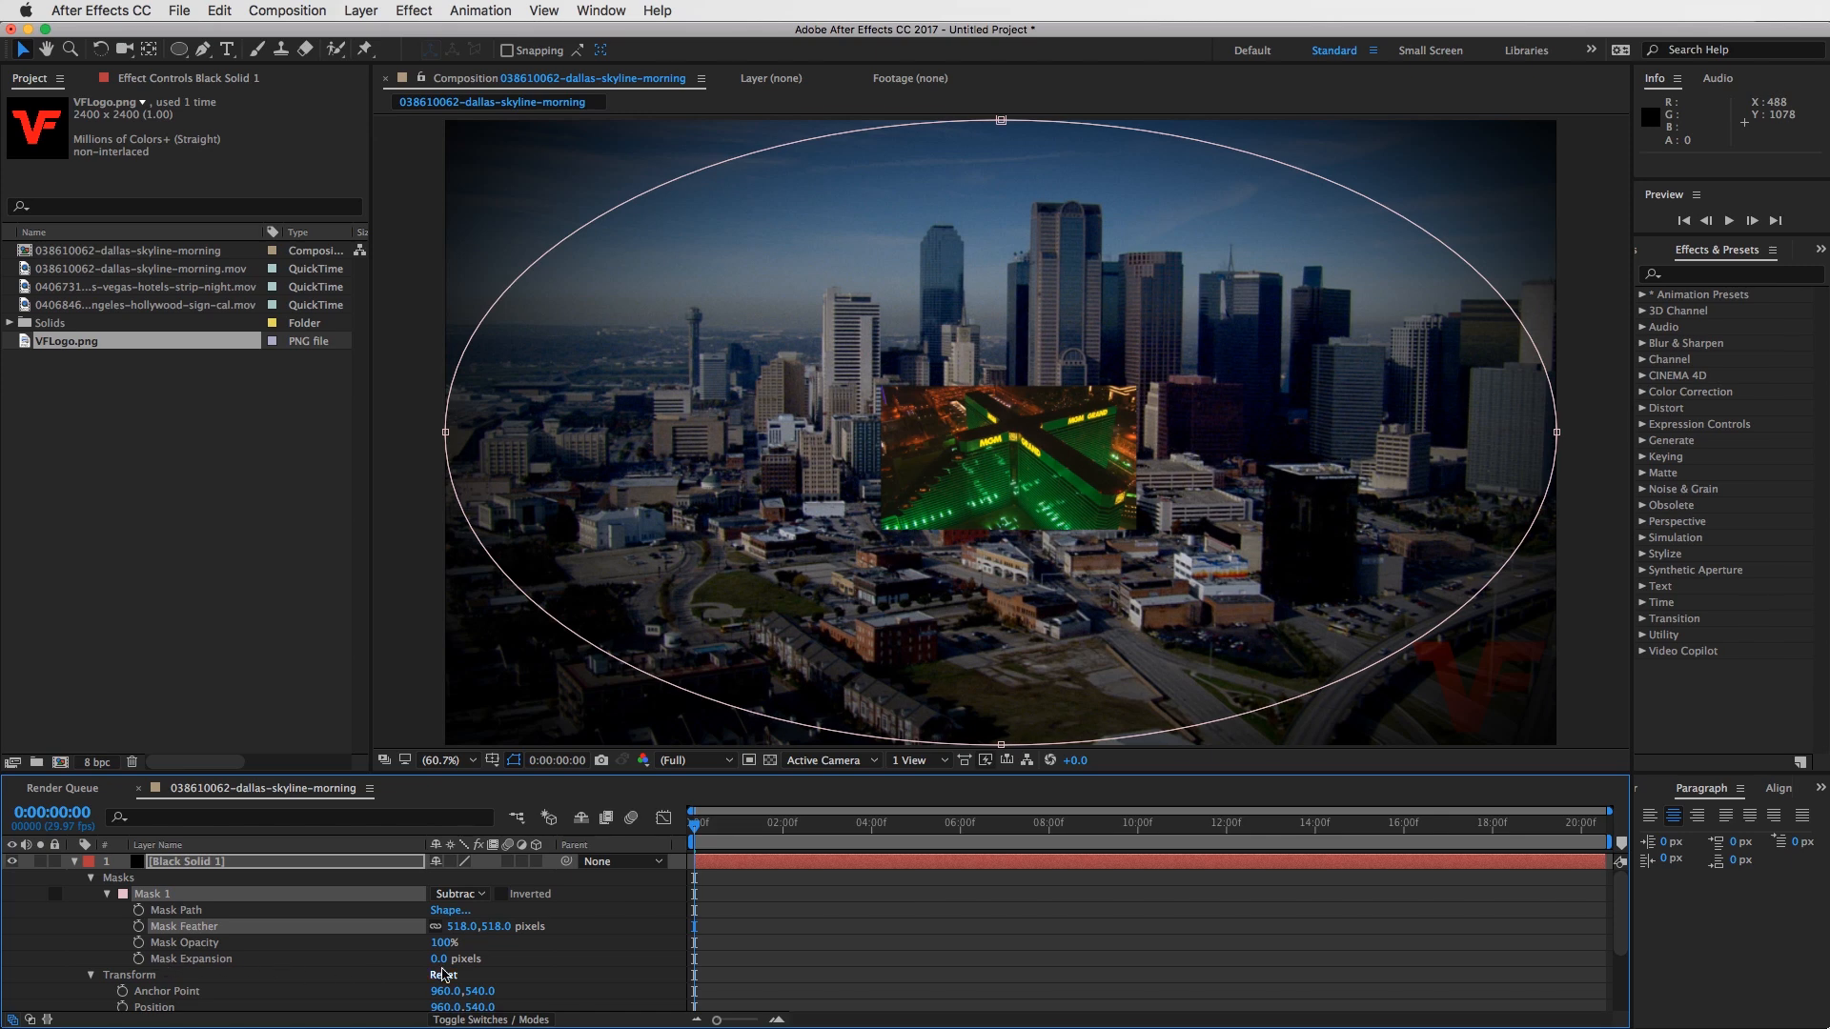
pyautogui.moveTo(438, 963); pyautogui.dragTo(781, 955)
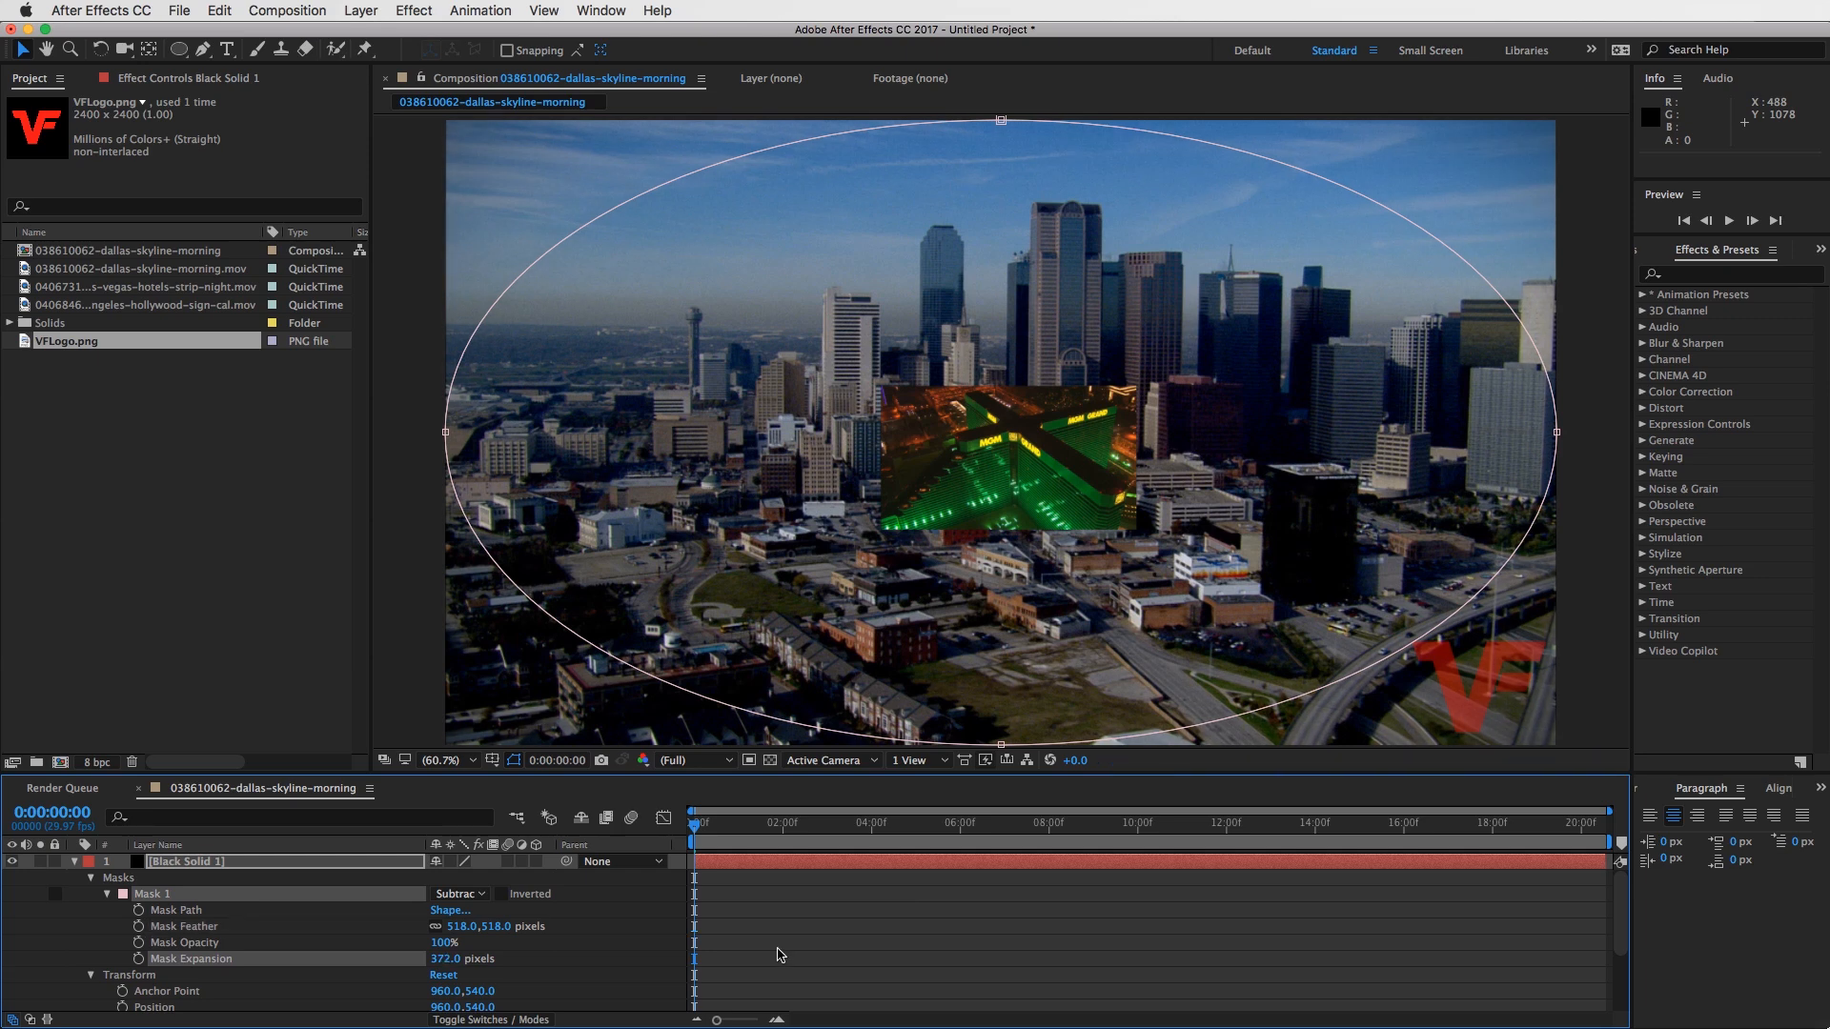
# - Rename the black solid layer to Vignette and collapse its properties
pyautogui.click(188, 861)
pyautogui.click(213, 865)
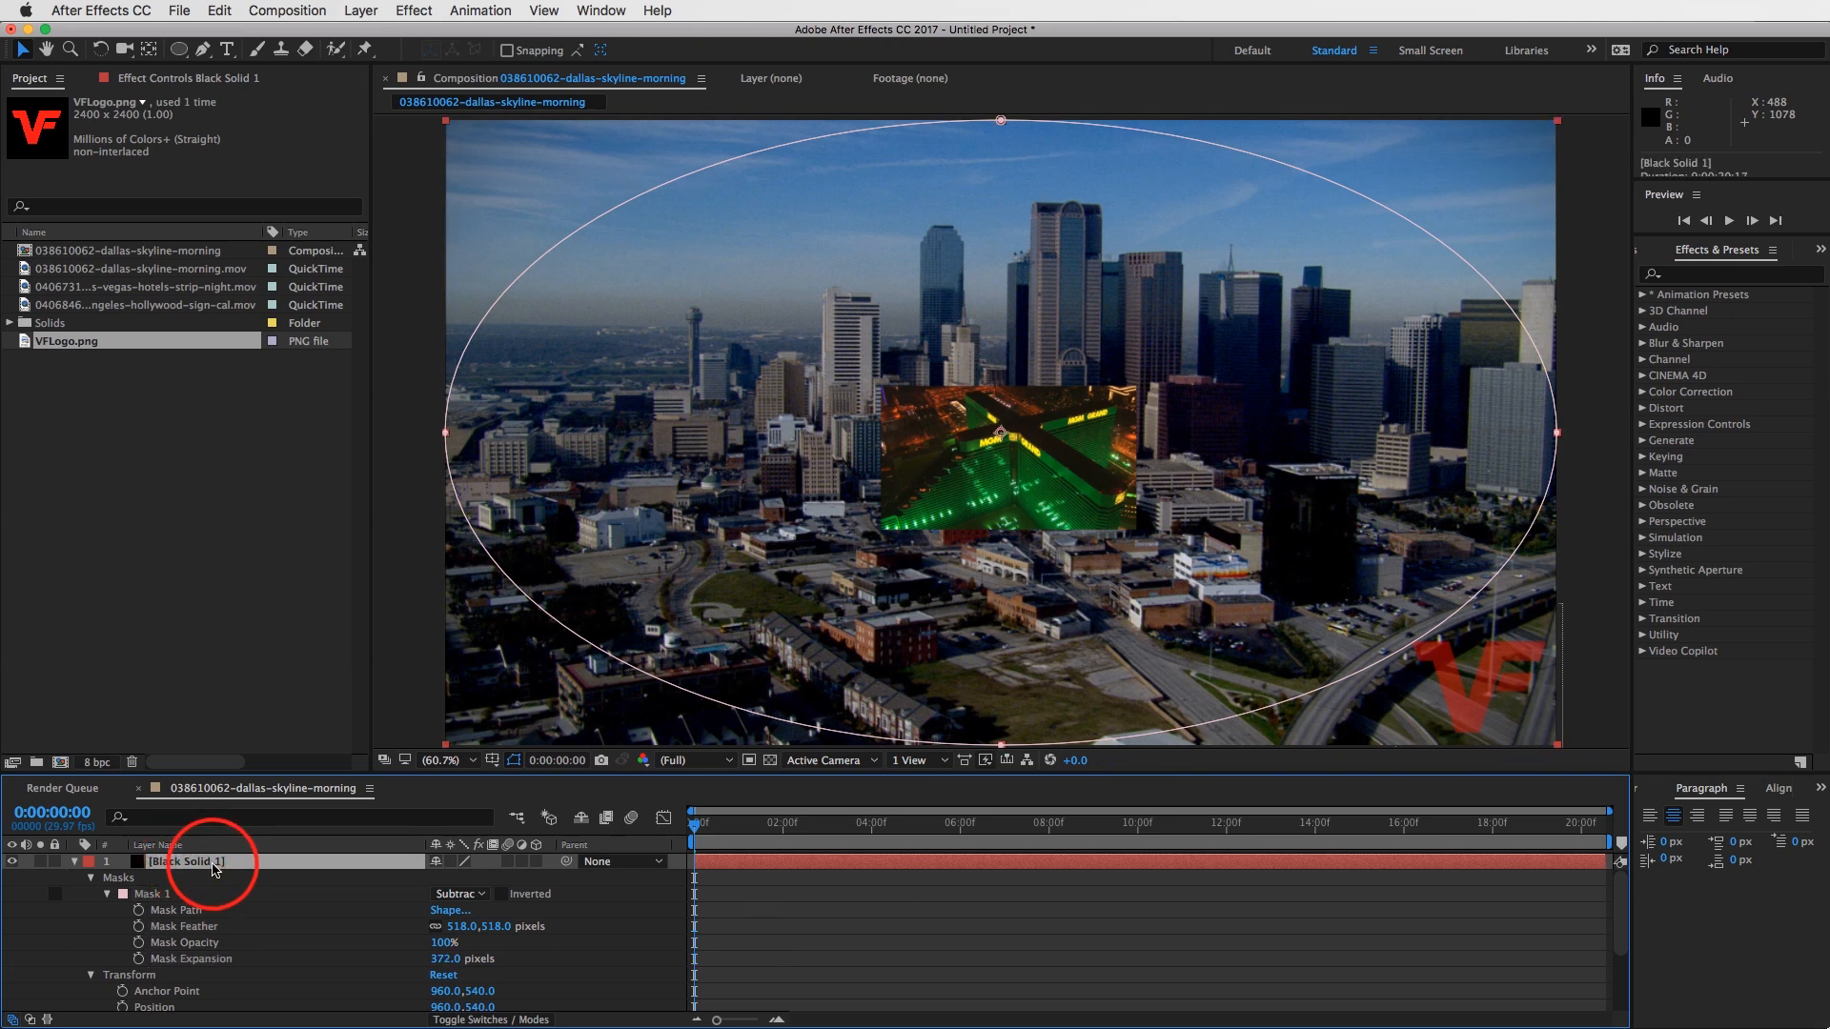
pyautogui.press('Return')
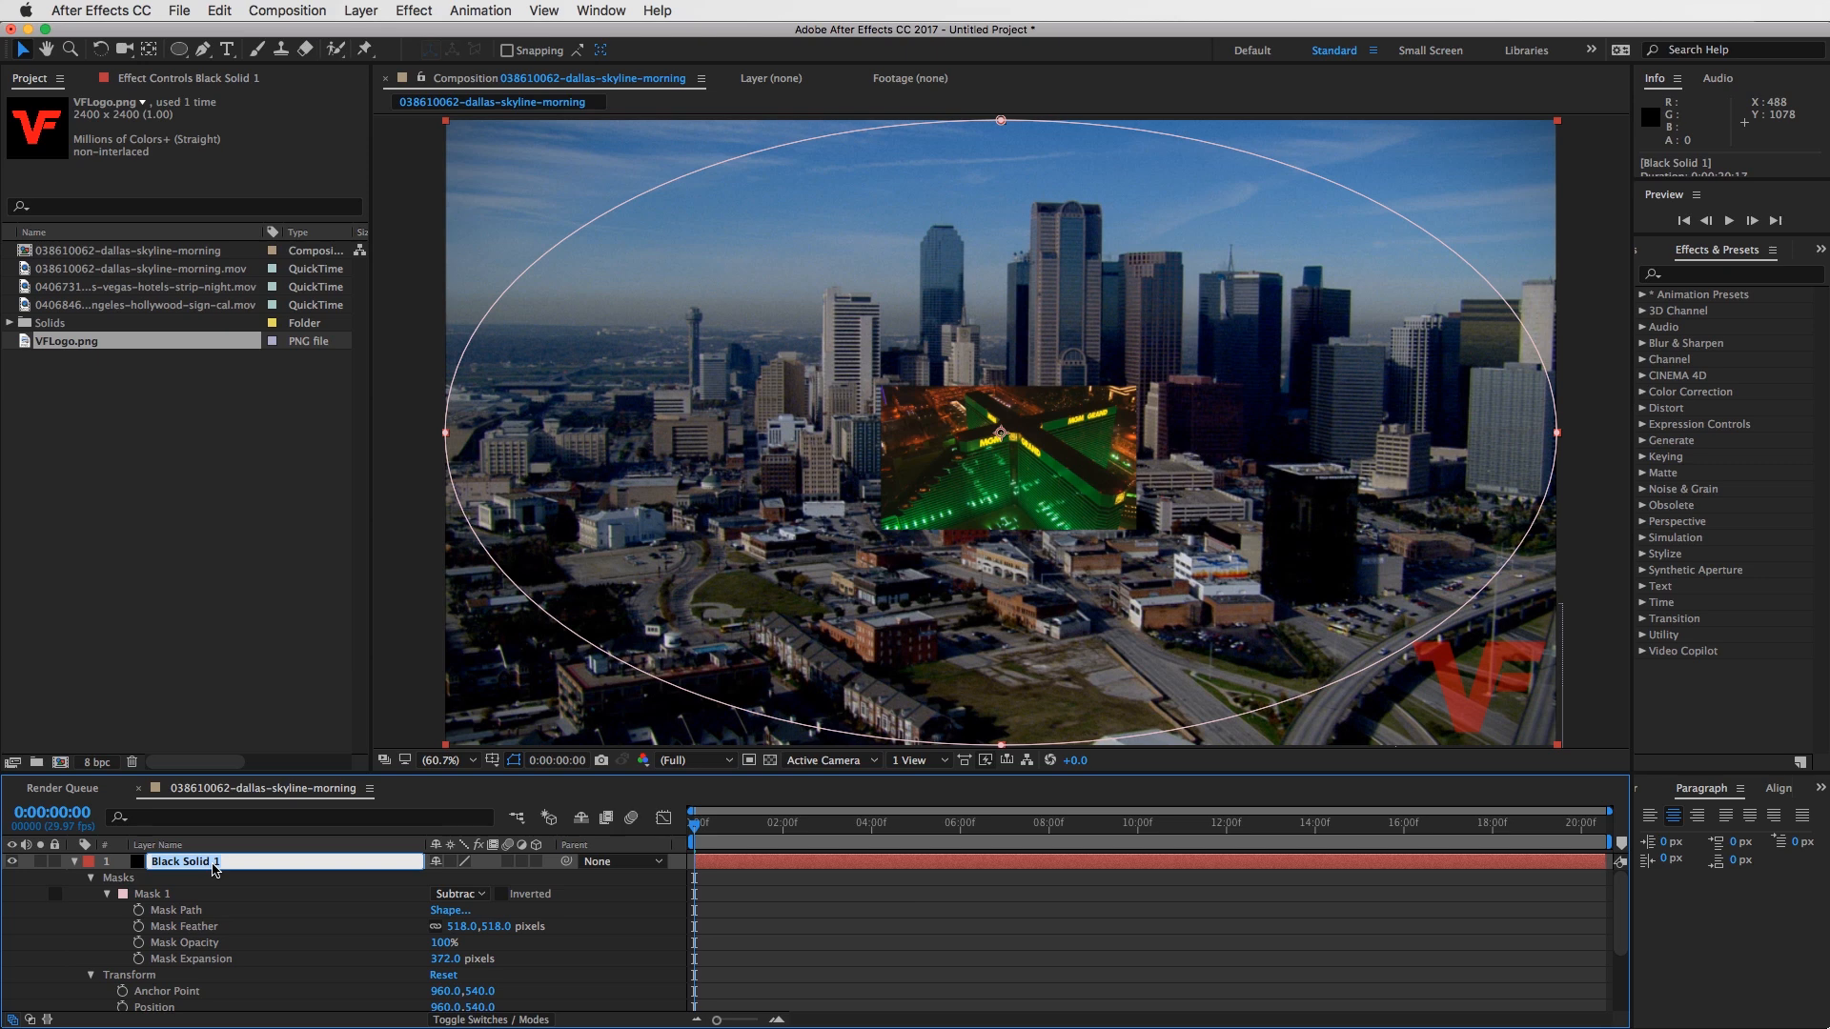
pyautogui.write('Vignette')
pyautogui.click(831, 921)
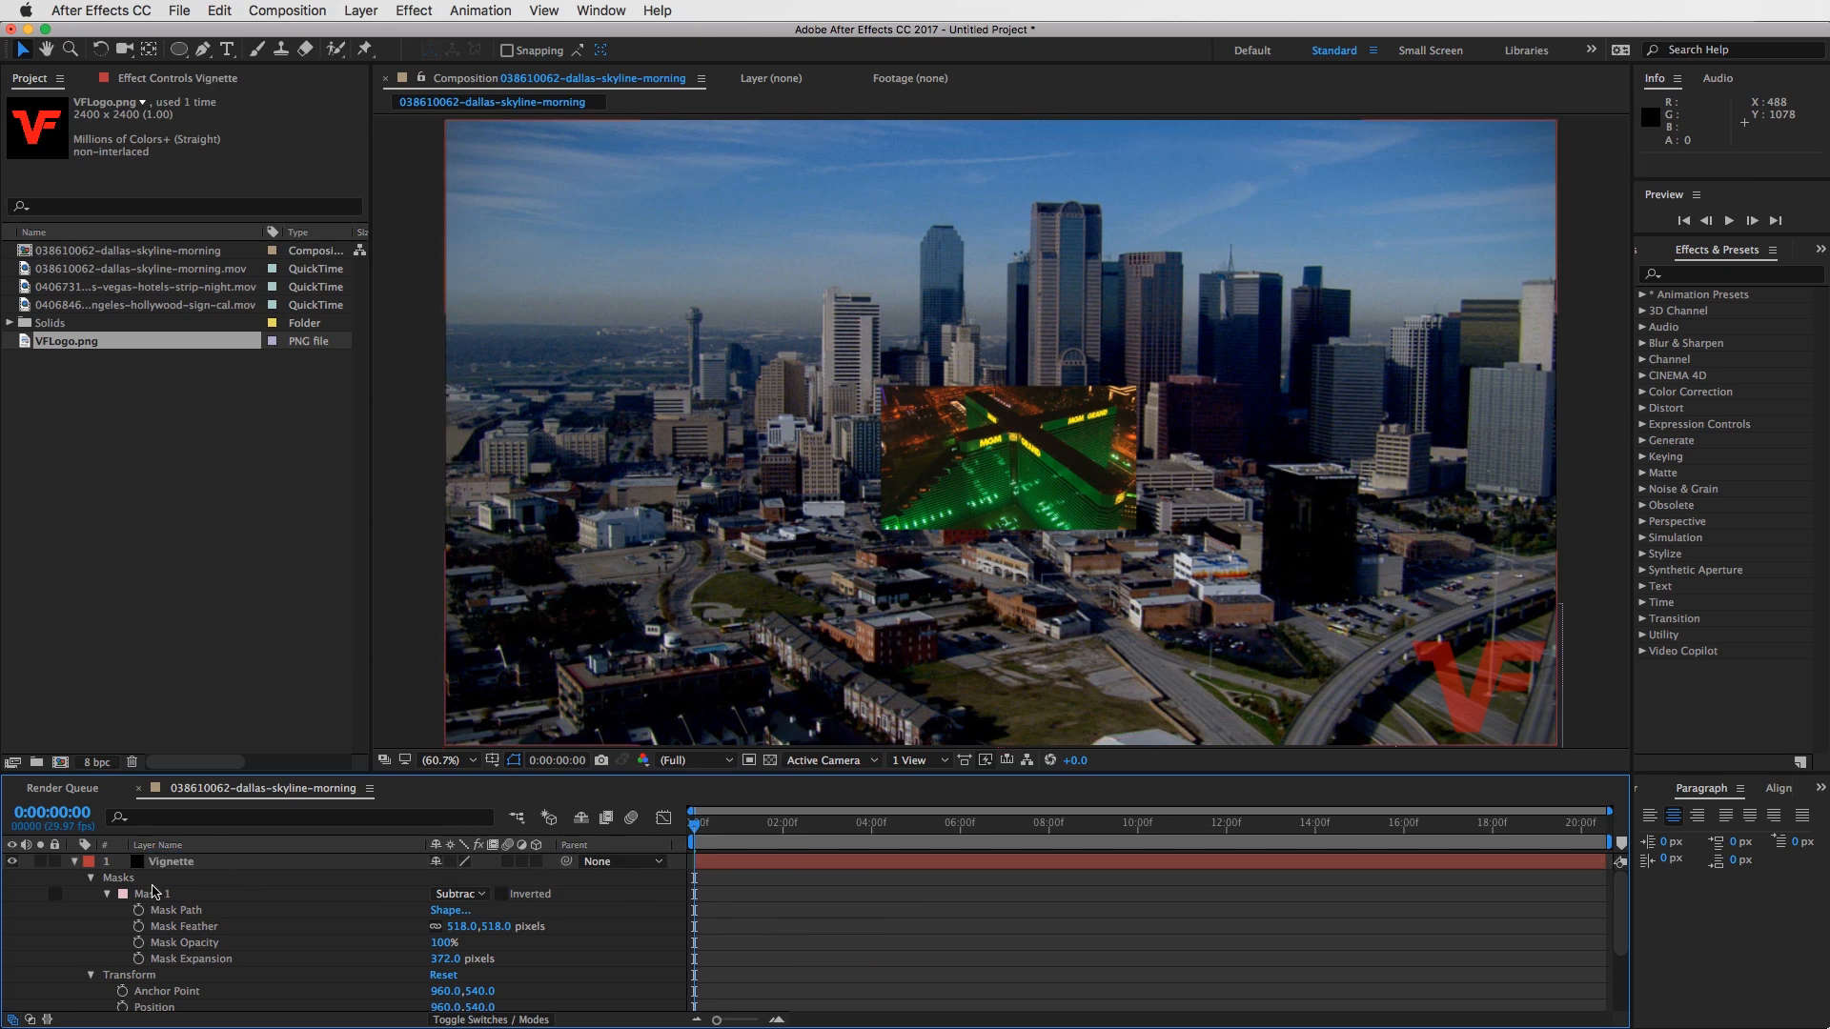
pyautogui.click(74, 863)
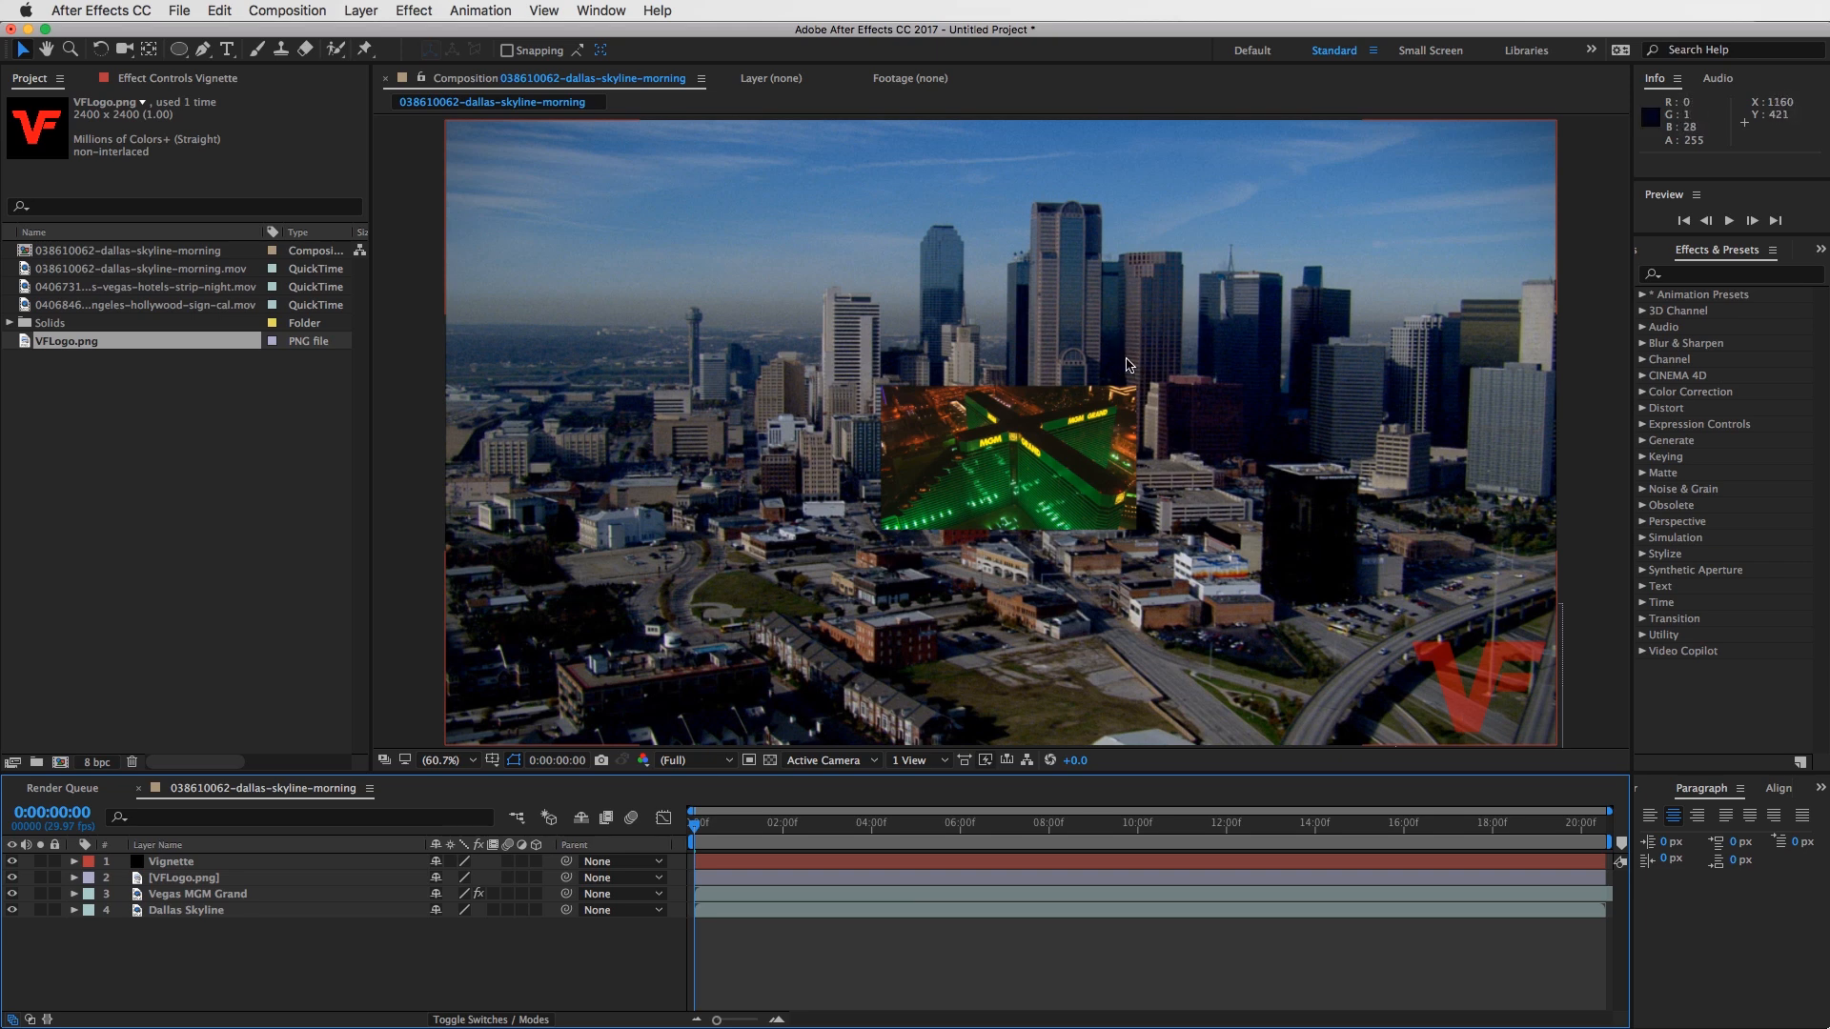
# - Go to 0:00:01:00 and select each layer from top to bottom to review the stacking order, finishing on Vignette
pyautogui.moveTo(718, 838)
pyautogui.mouseDown()
pyautogui.moveTo(755, 831)
pyautogui.moveTo(712, 829)
pyautogui.moveTo(739, 829)
pyautogui.mouseUp()
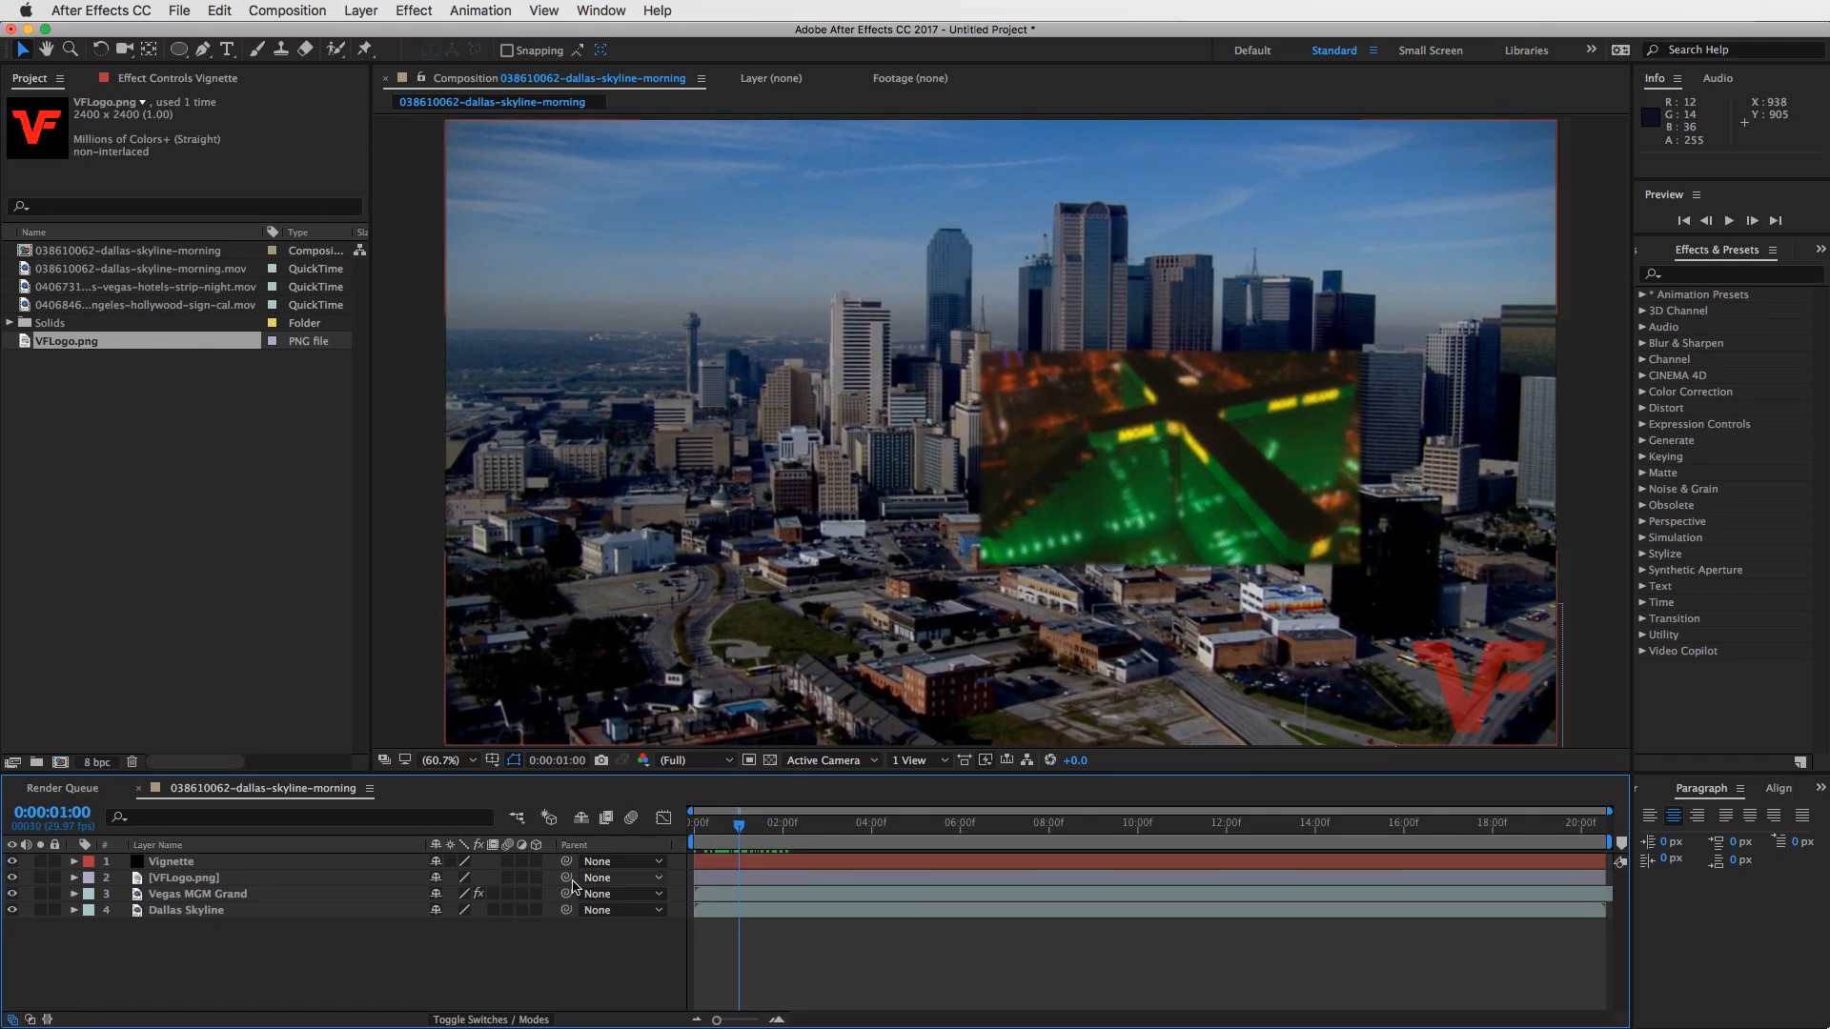
pyautogui.click(181, 862)
pyautogui.click(184, 878)
pyautogui.click(196, 894)
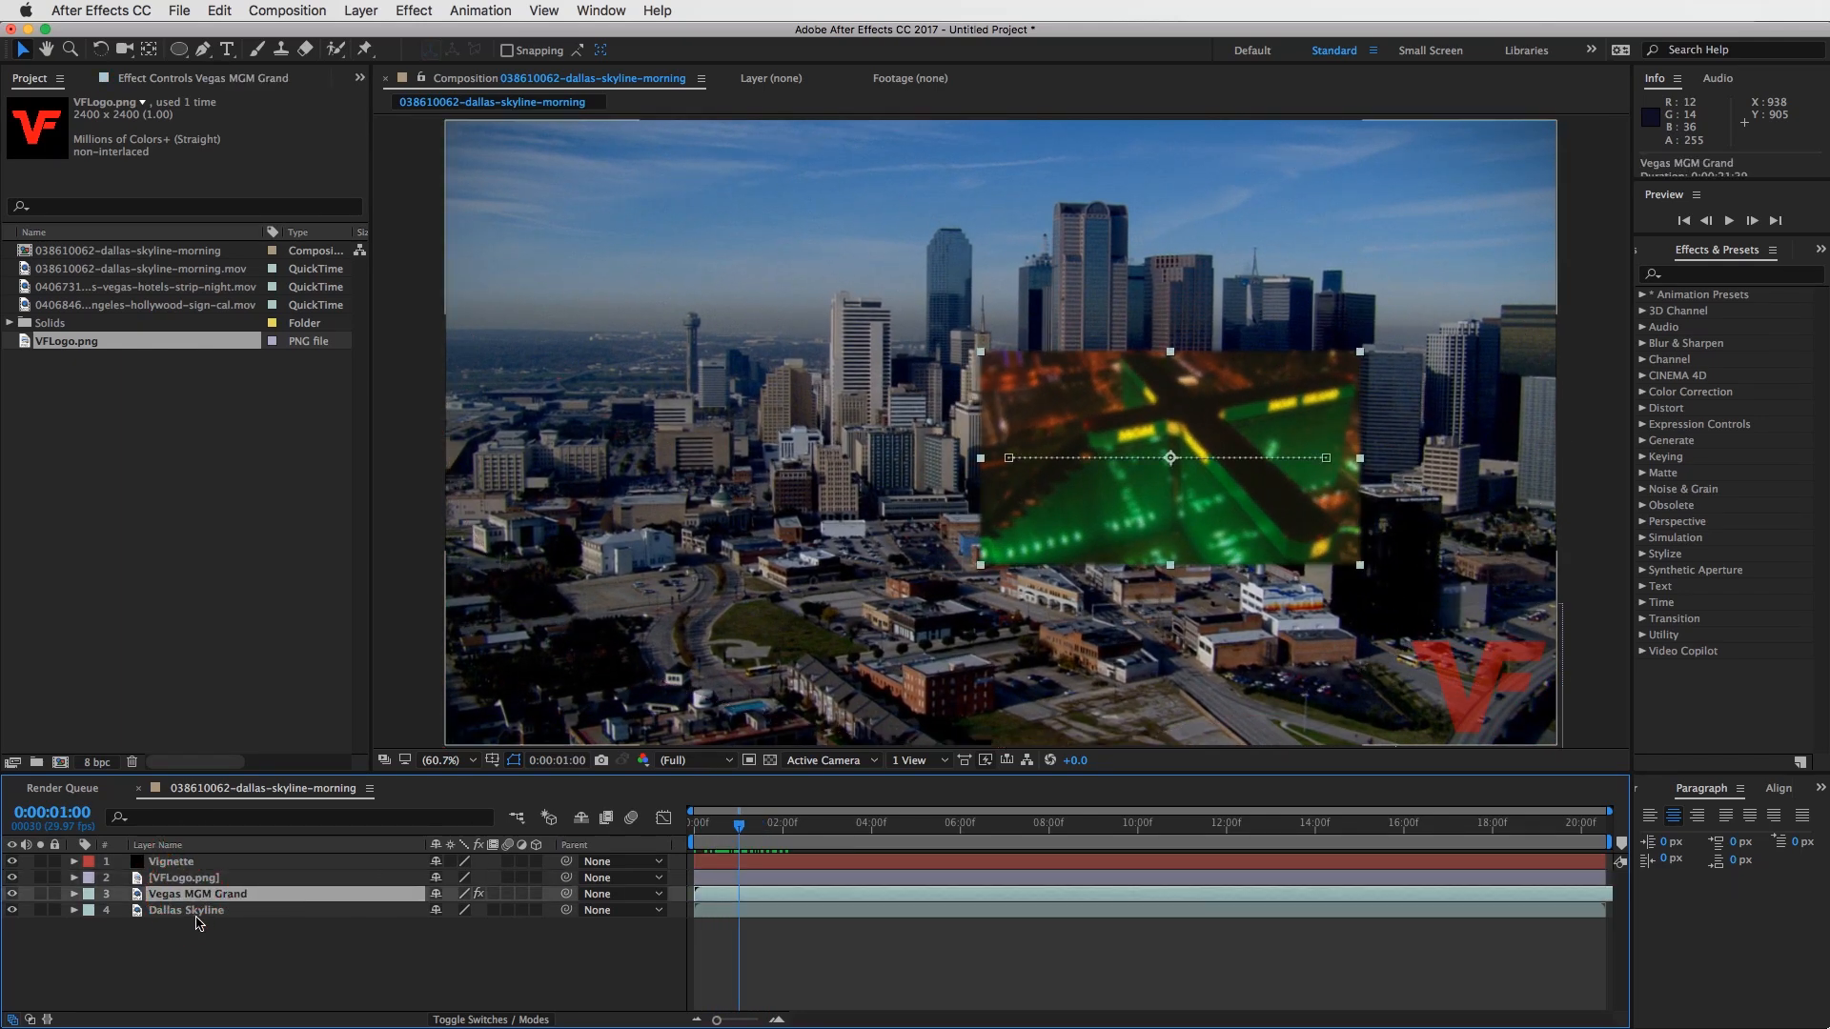
pyautogui.click(191, 910)
pyautogui.click(179, 862)
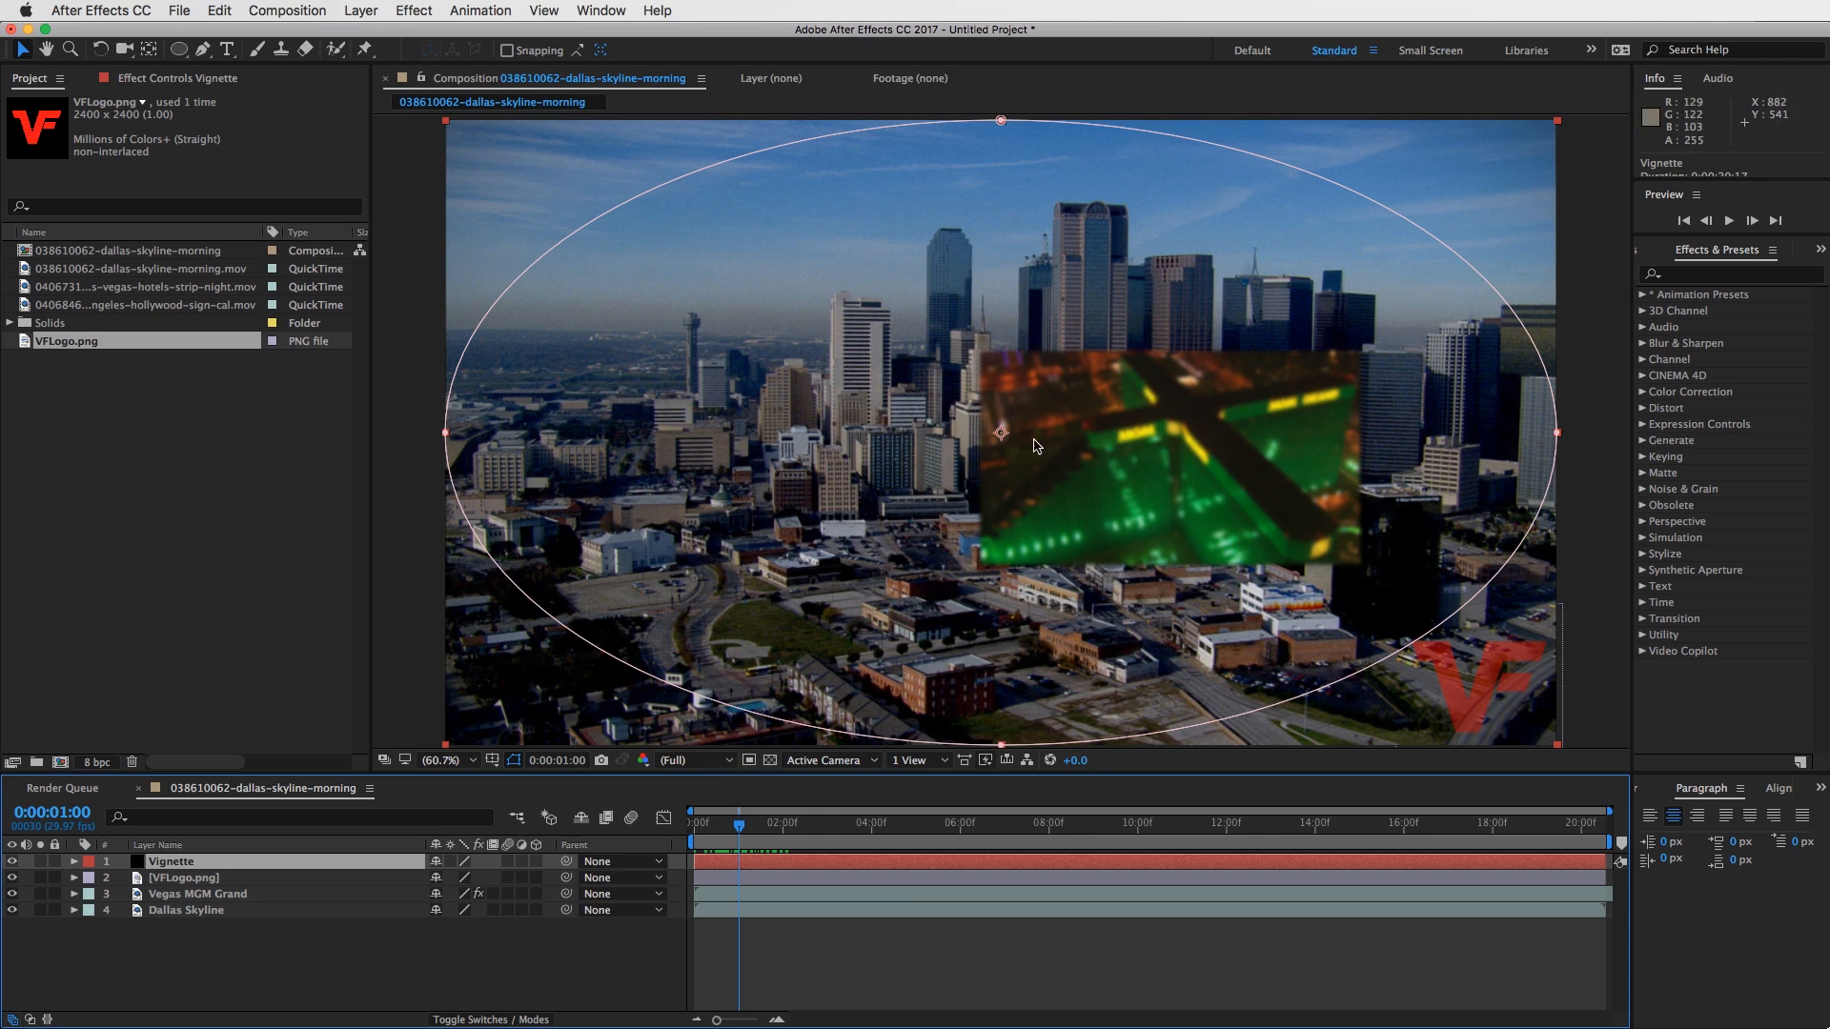
# - Move the Dallas Skyline layer to the top of the layer stack, and return it to the bottom
pyautogui.click(188, 912)
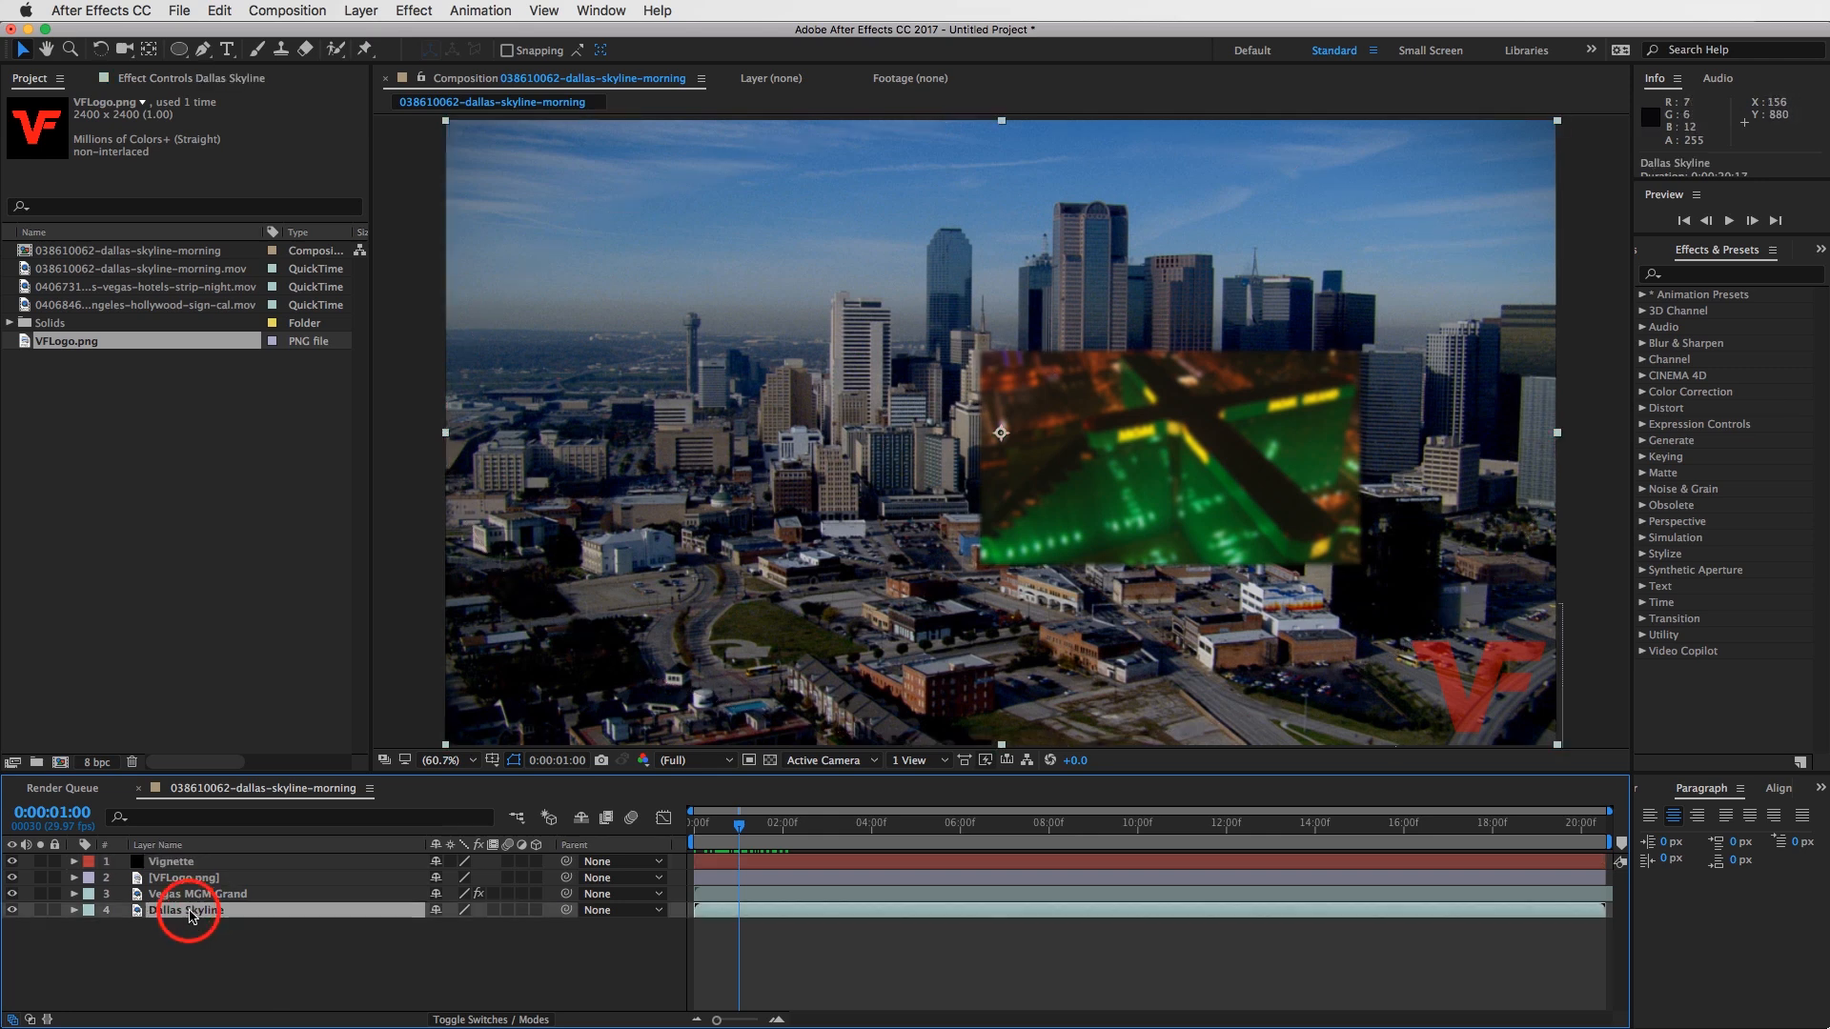
pyautogui.moveTo(188, 917); pyautogui.dragTo(189, 863)
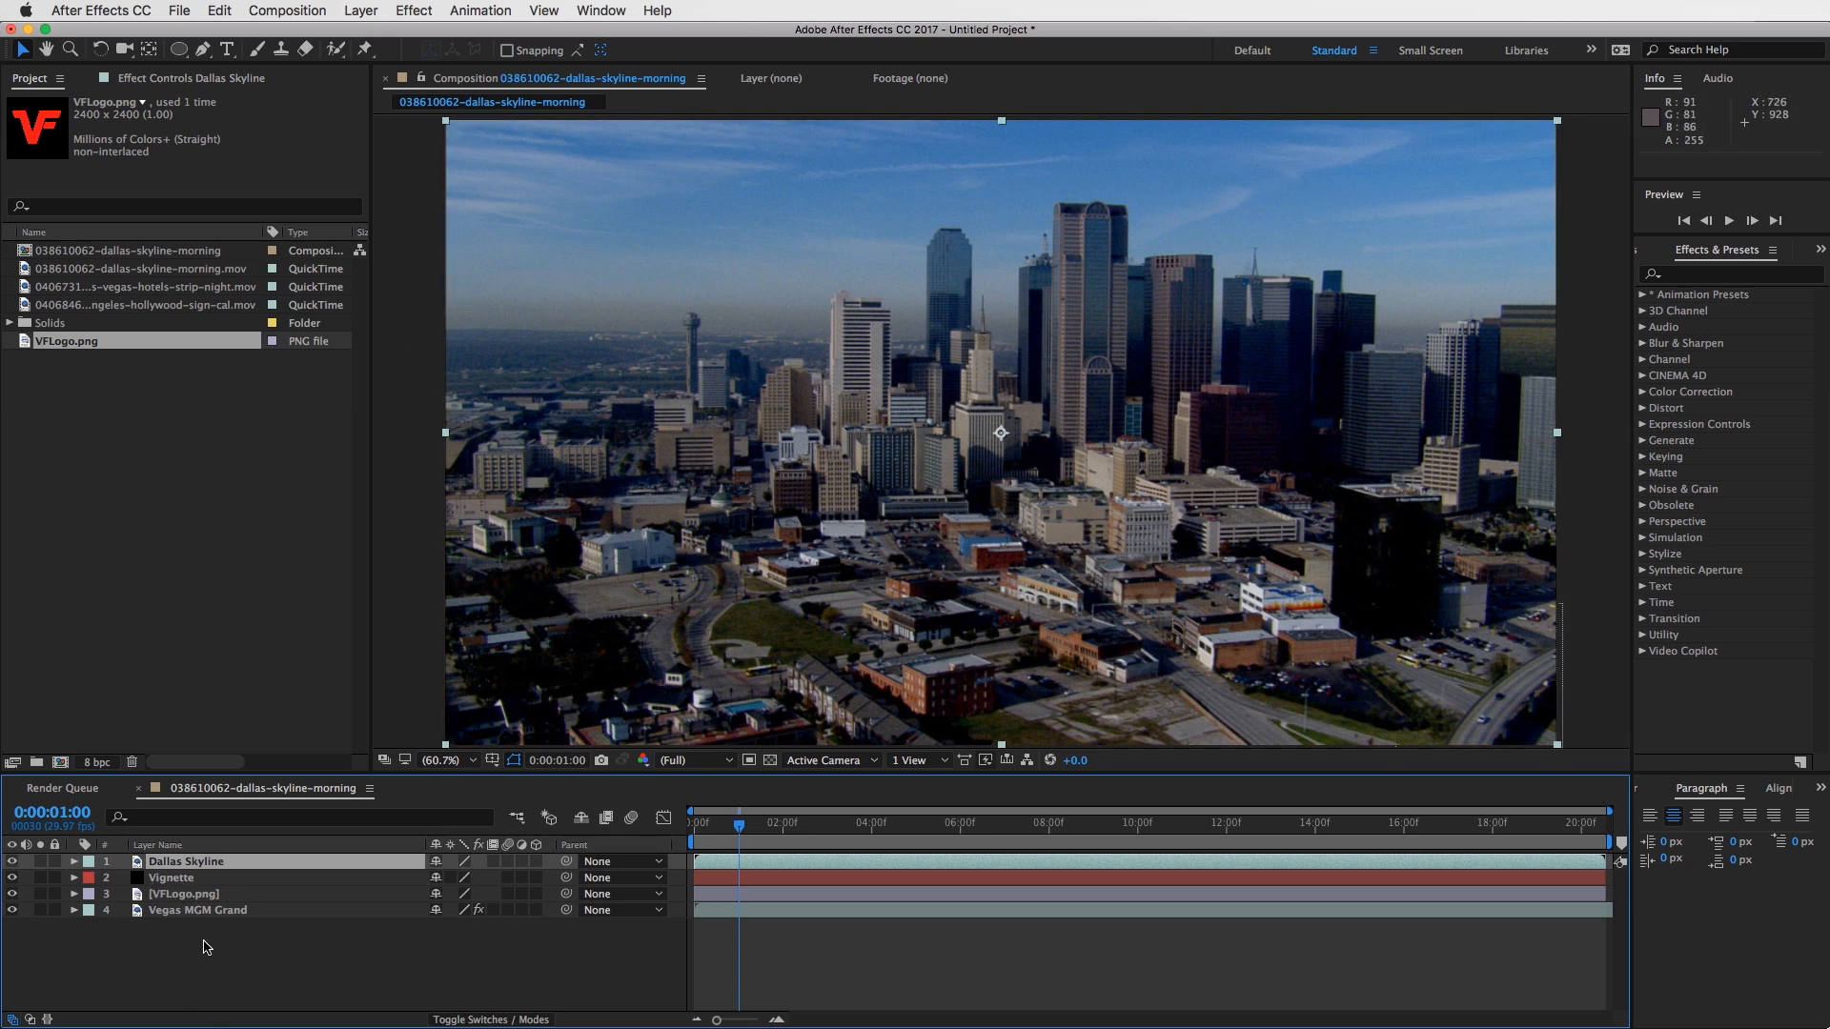
pyautogui.moveTo(192, 866); pyautogui.dragTo(187, 921)
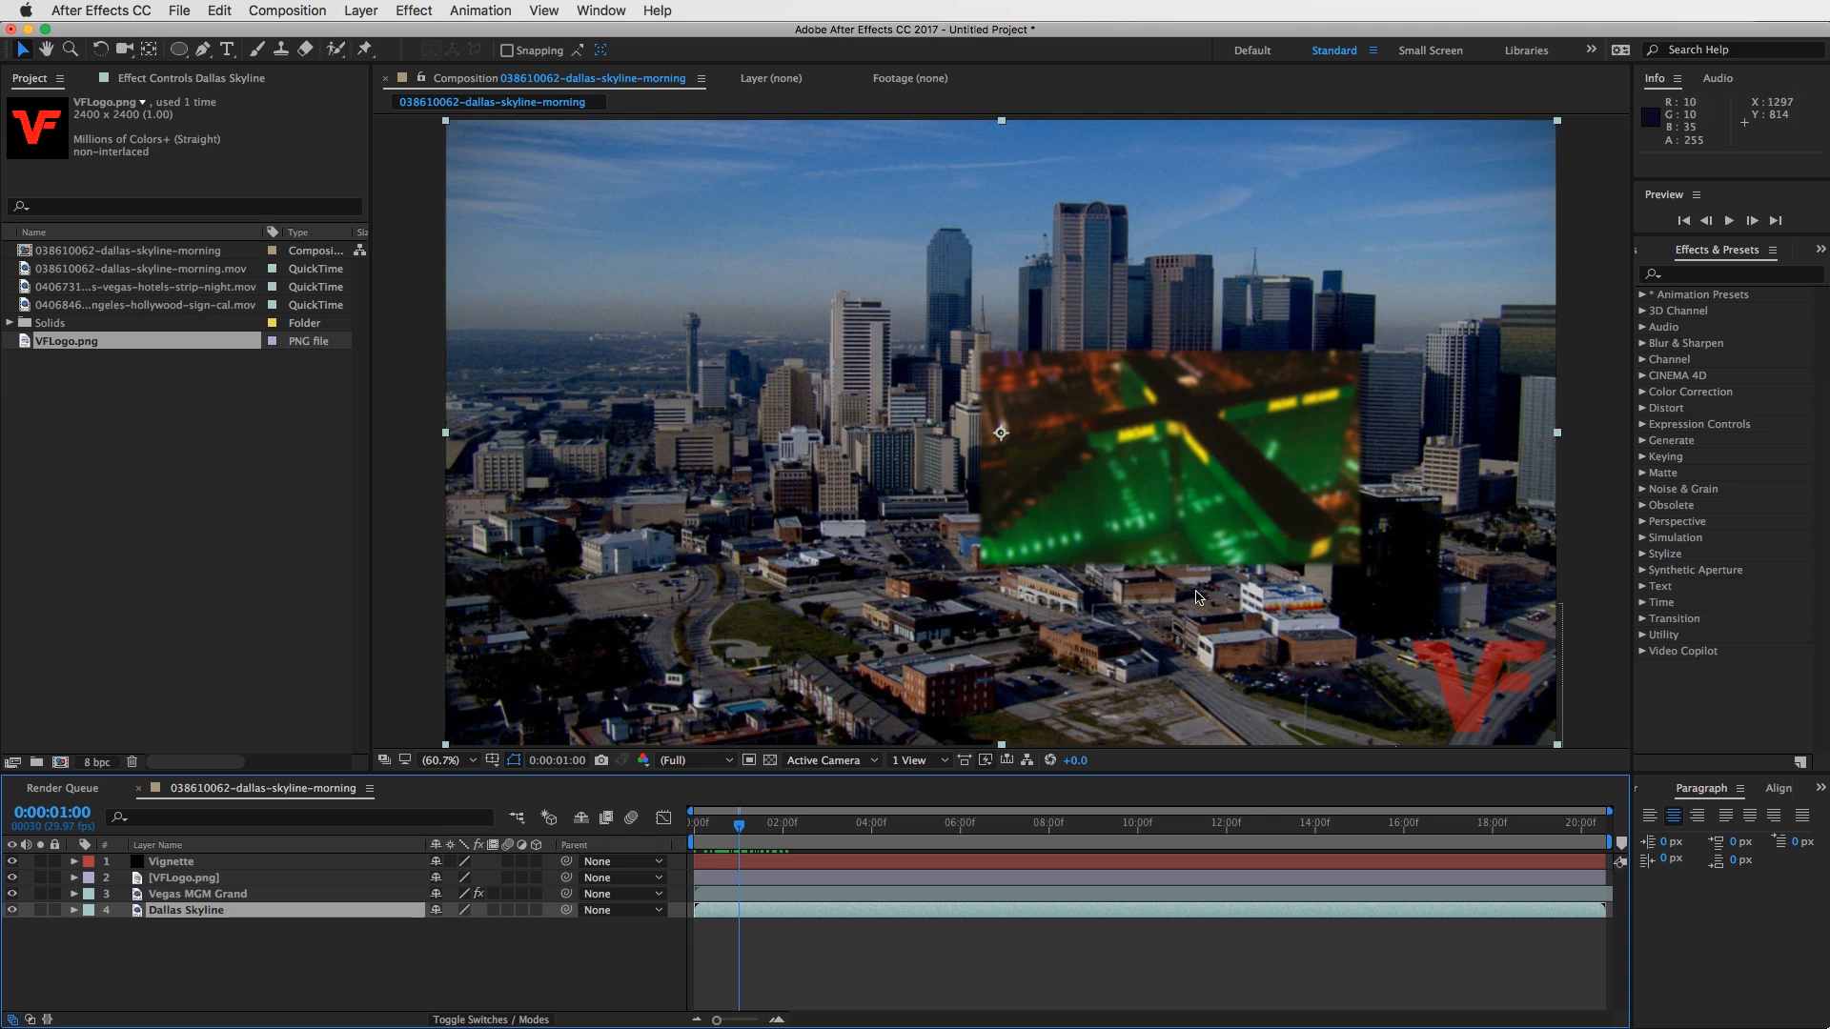
# - Scrub back and forth through the first two seconds of the composition to review the animation, and return to the first frame
pyautogui.moveTo(744, 825); pyautogui.dragTo(788, 822)
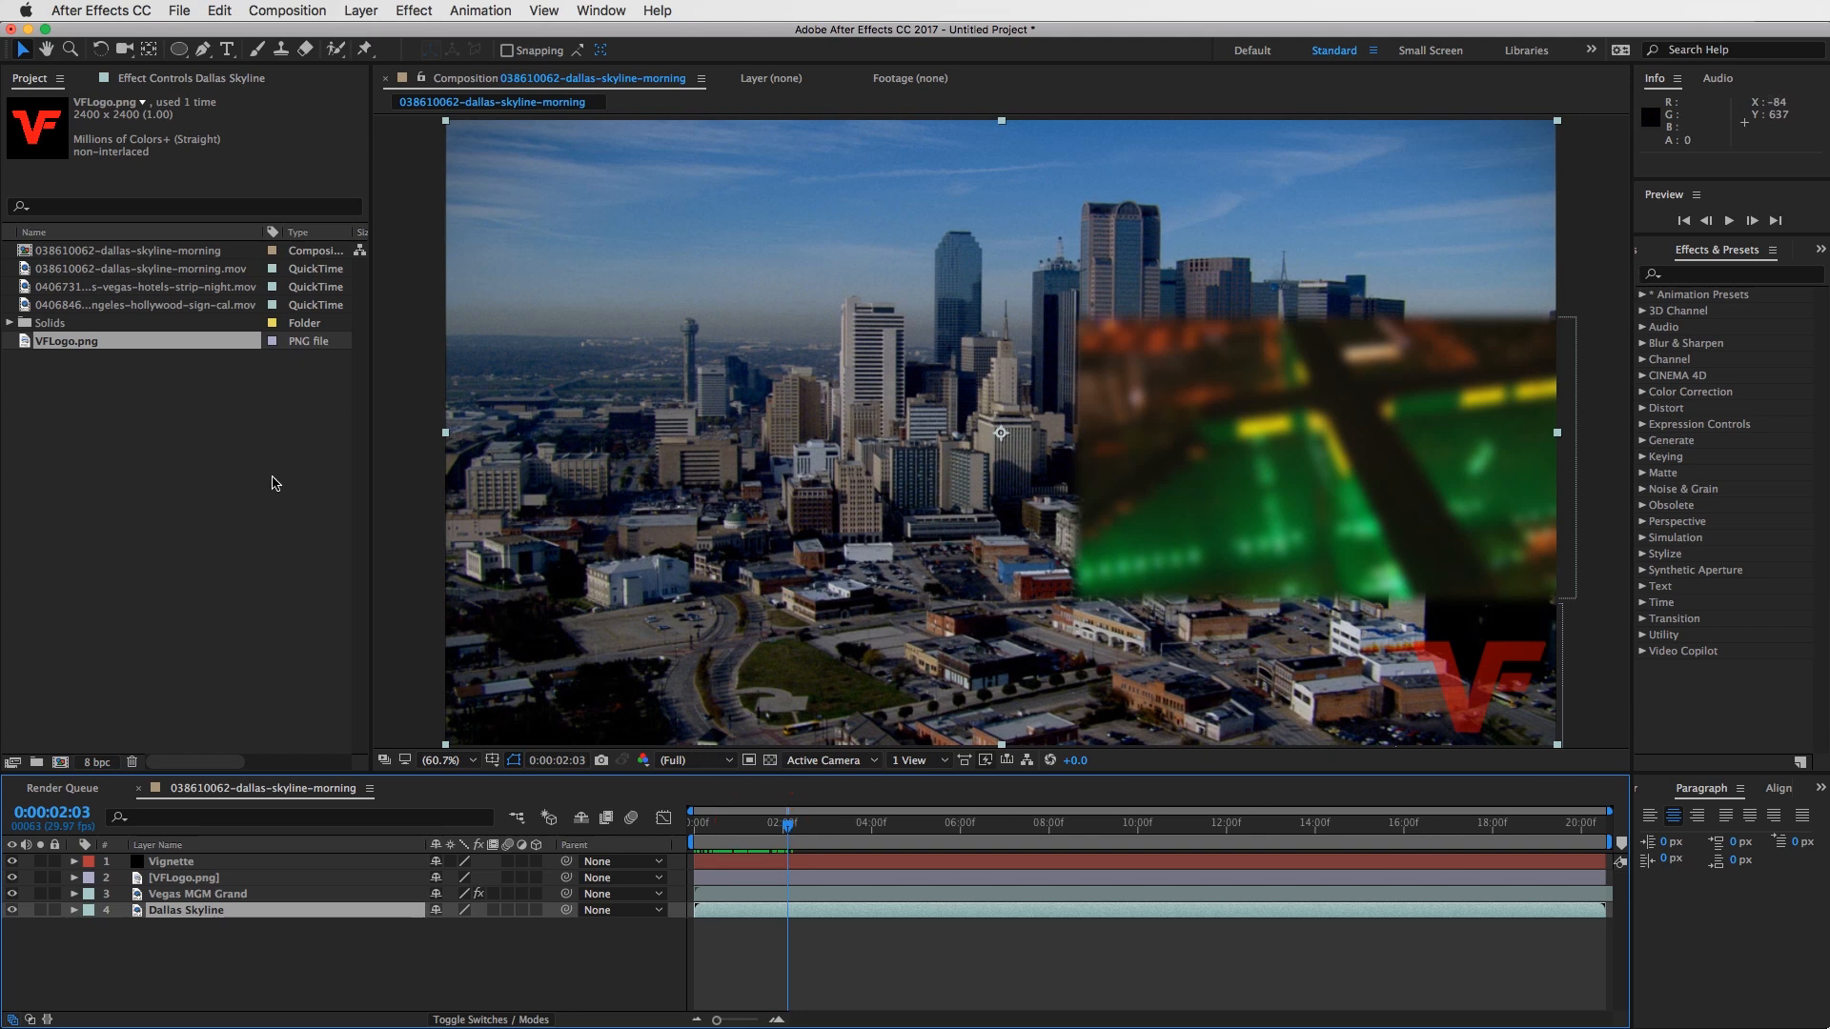
pyautogui.moveTo(371, 425); pyautogui.dragTo(347, 420)
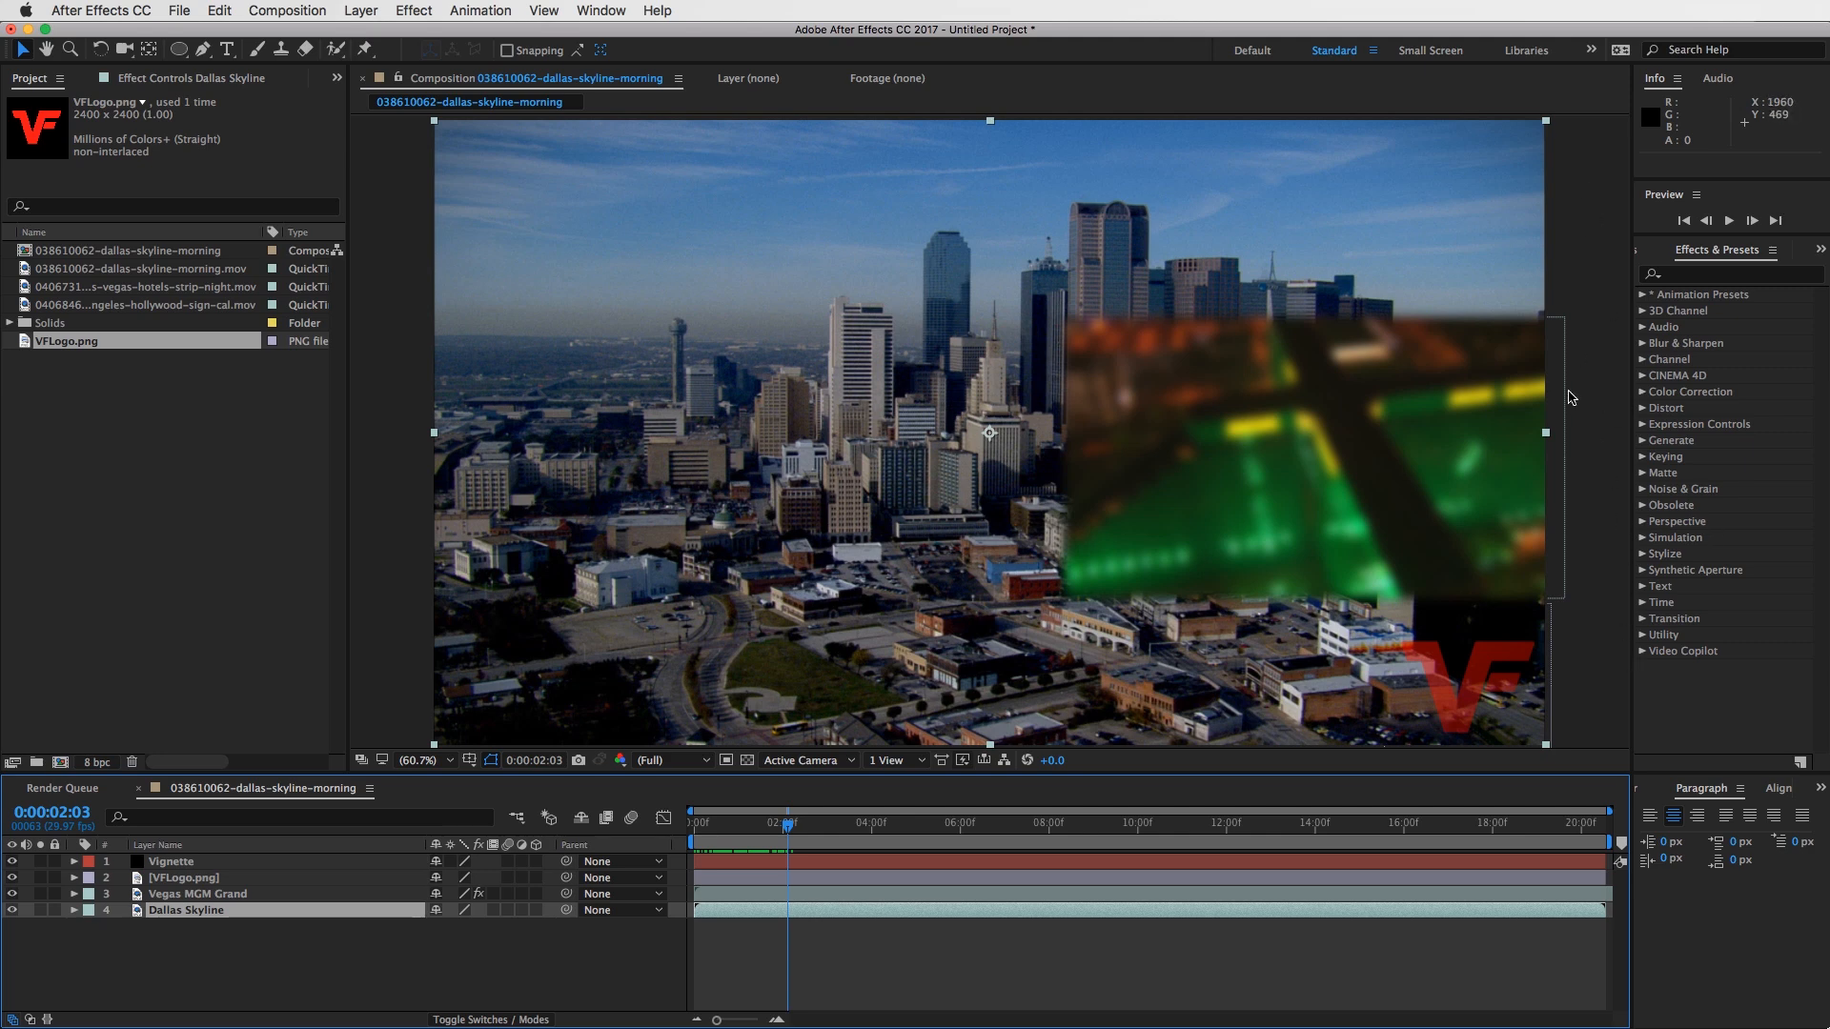
pyautogui.moveTo(780, 824); pyautogui.dragTo(727, 824)
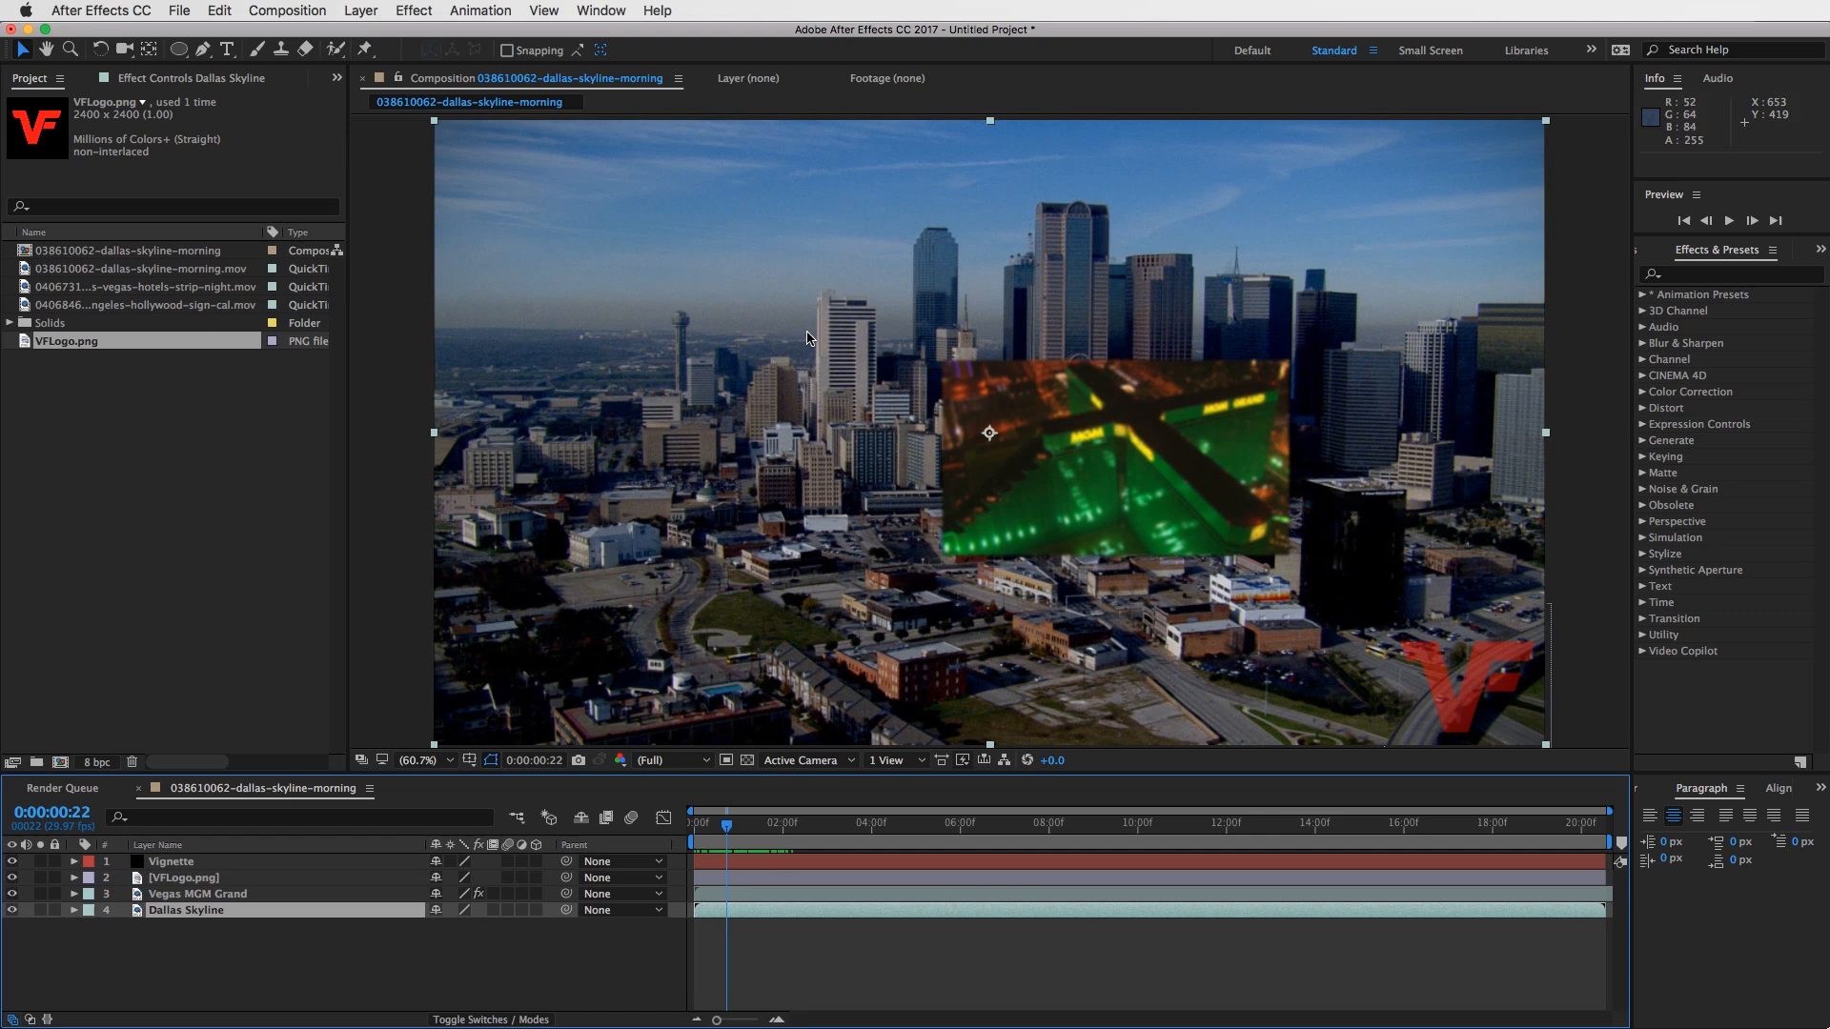
pyautogui.click(752, 827)
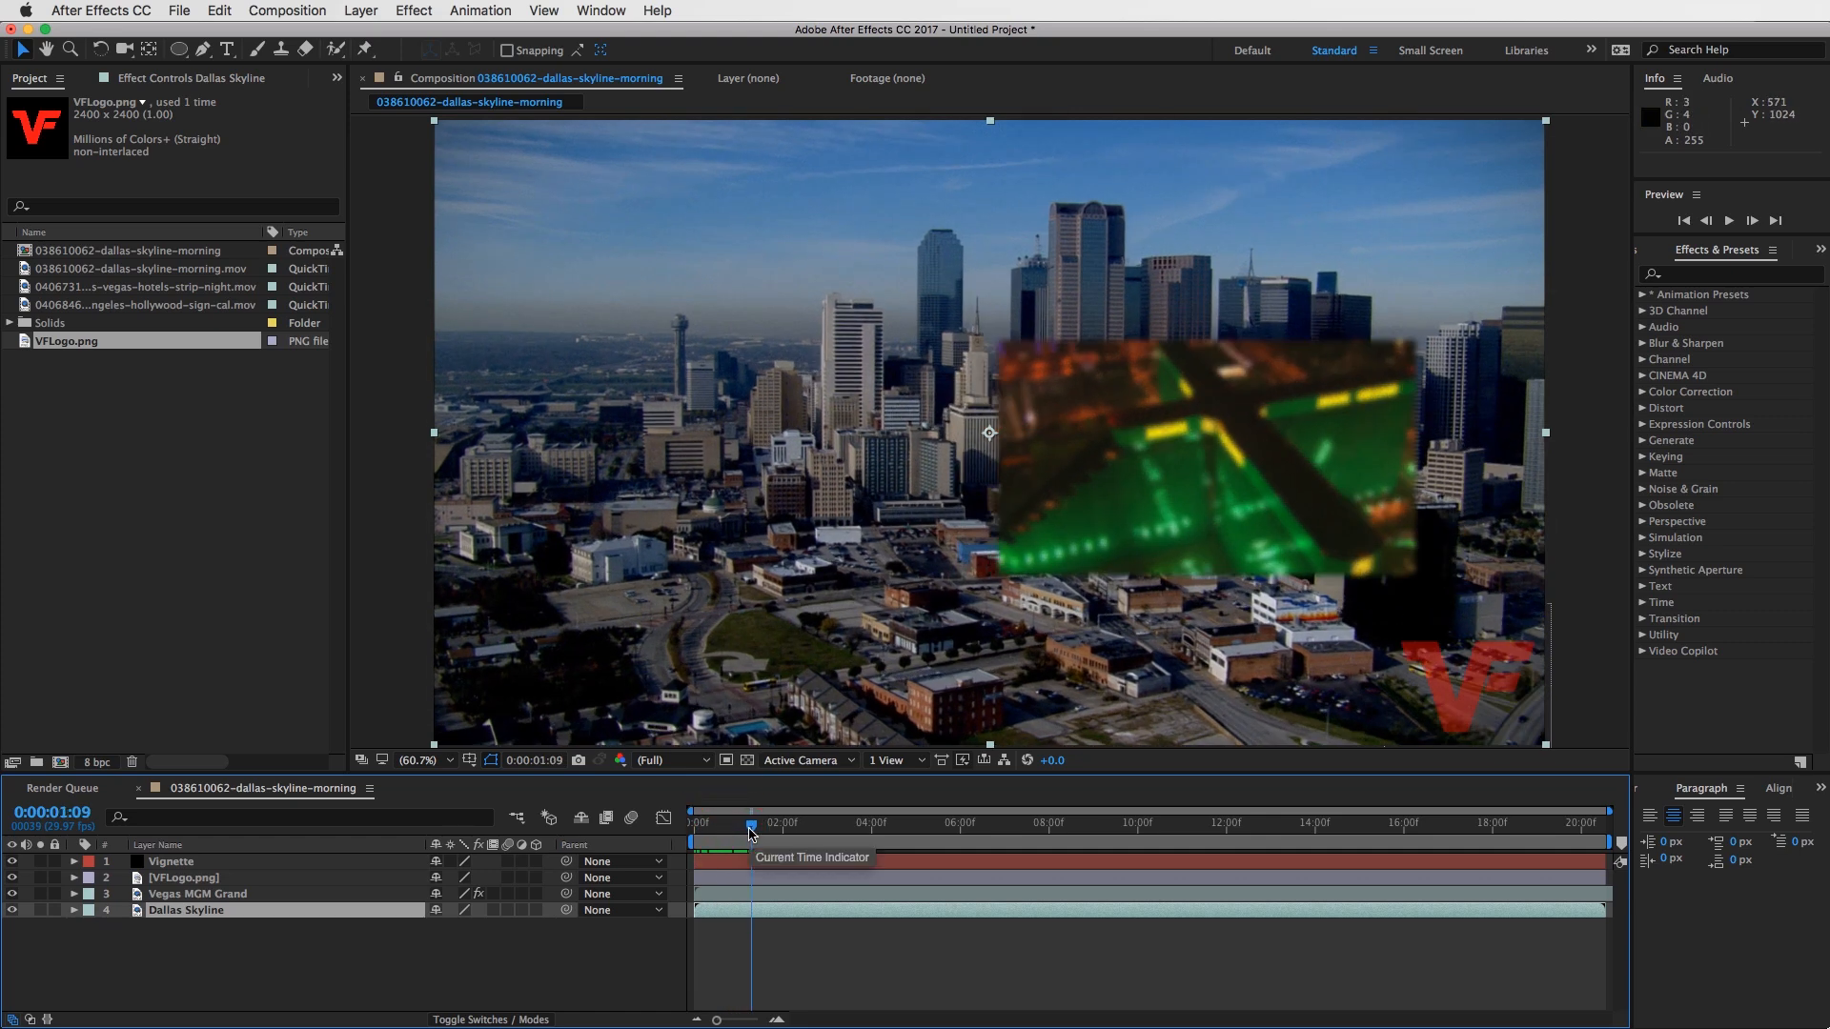
pyautogui.moveTo(751, 831)
pyautogui.mouseDown()
pyautogui.moveTo(776, 822)
pyautogui.moveTo(758, 830)
pyautogui.mouseUp()
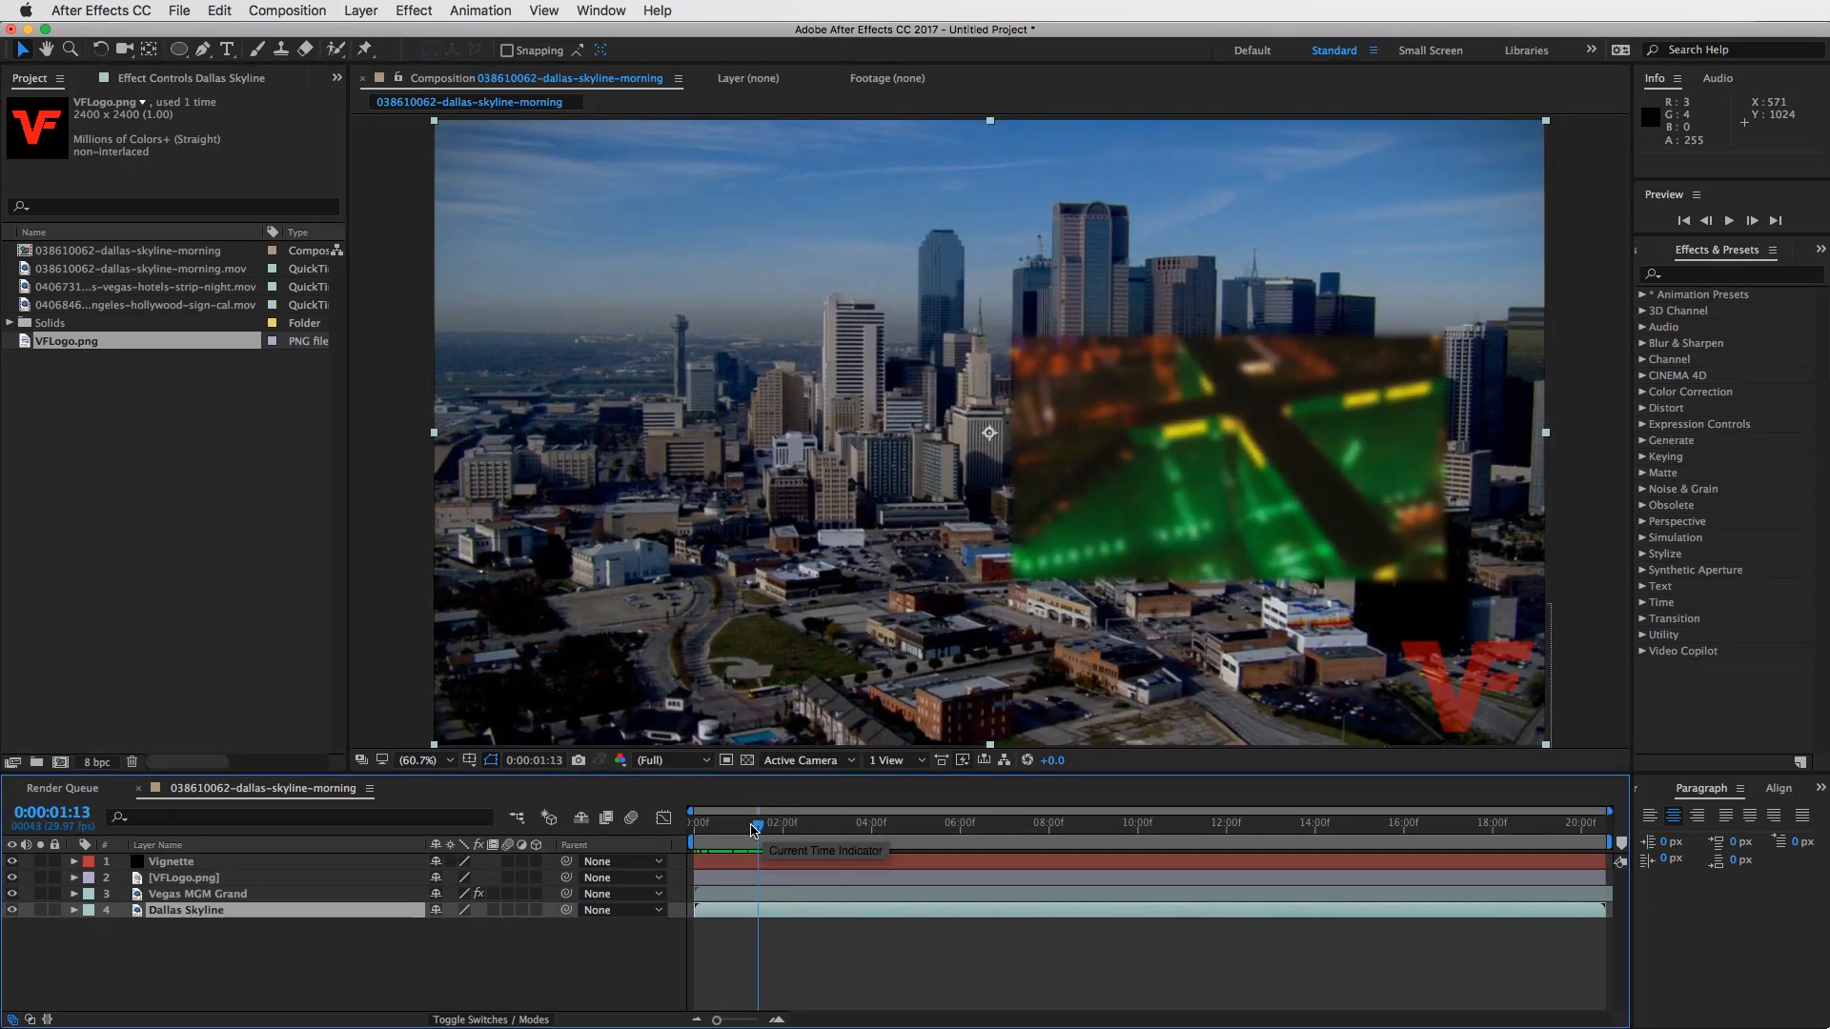
pyautogui.moveTo(759, 829); pyautogui.dragTo(705, 835)
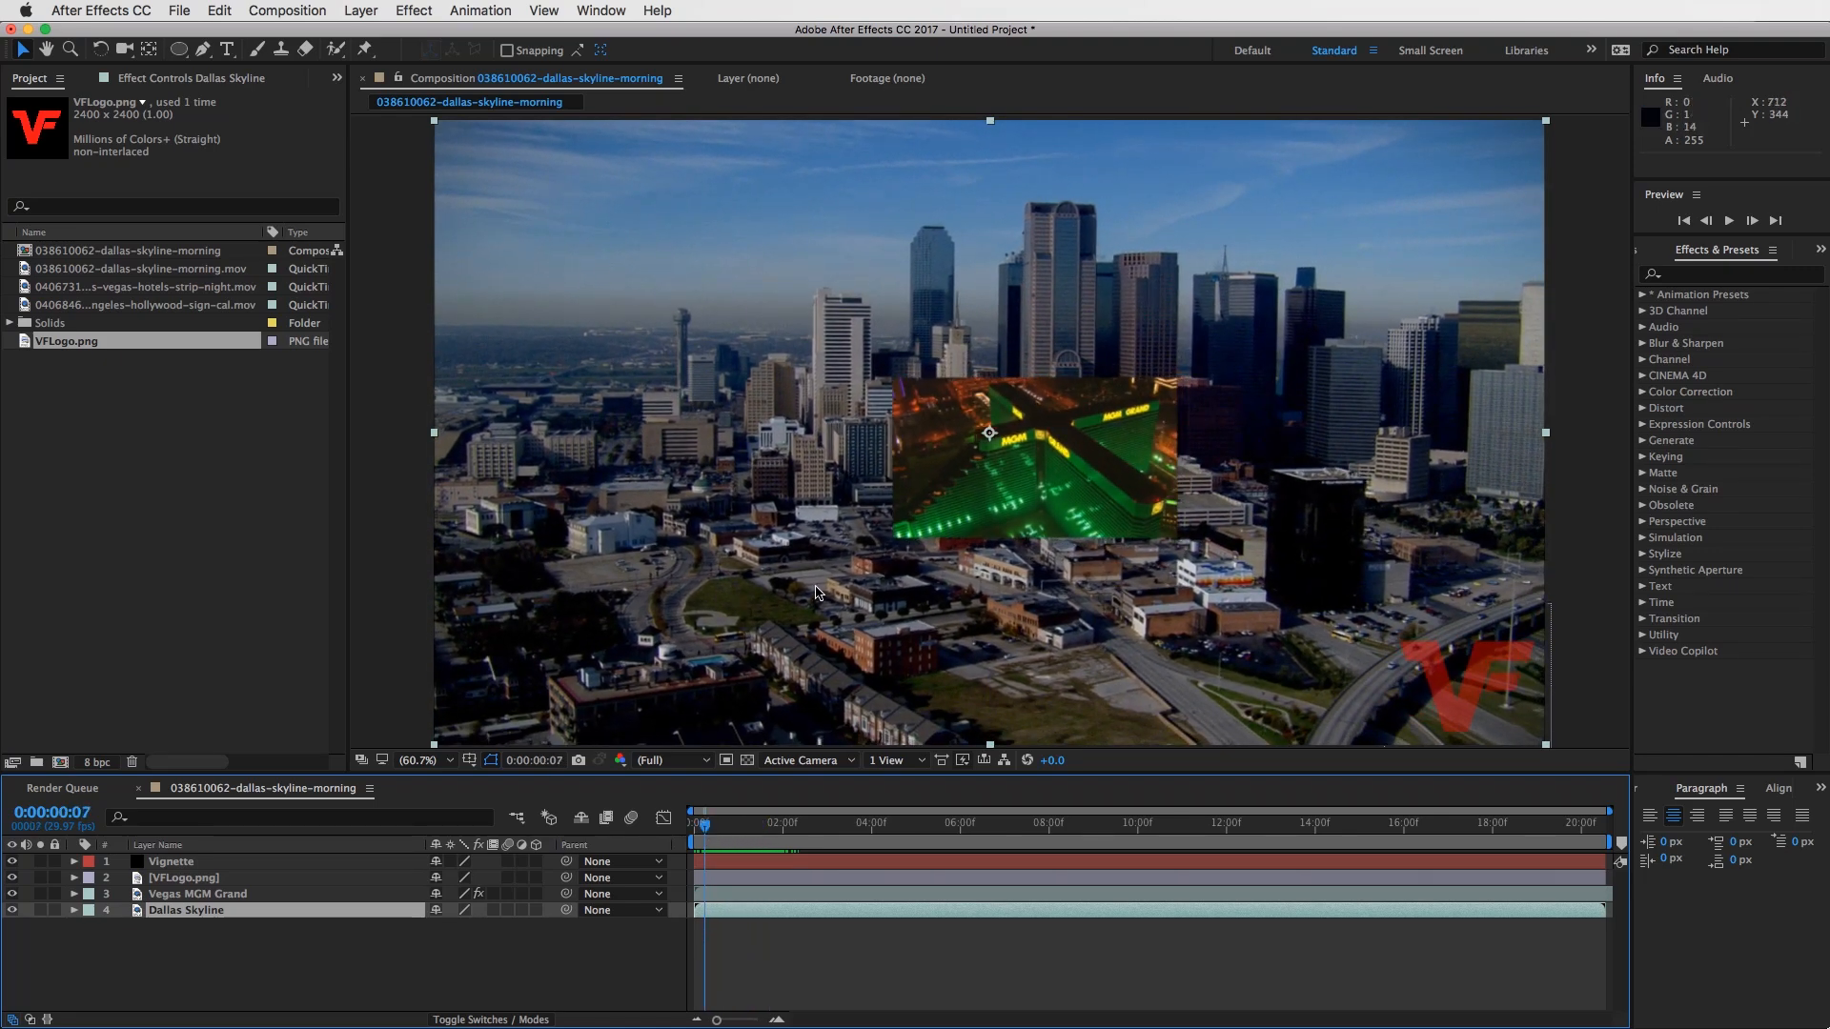
pyautogui.click(692, 827)
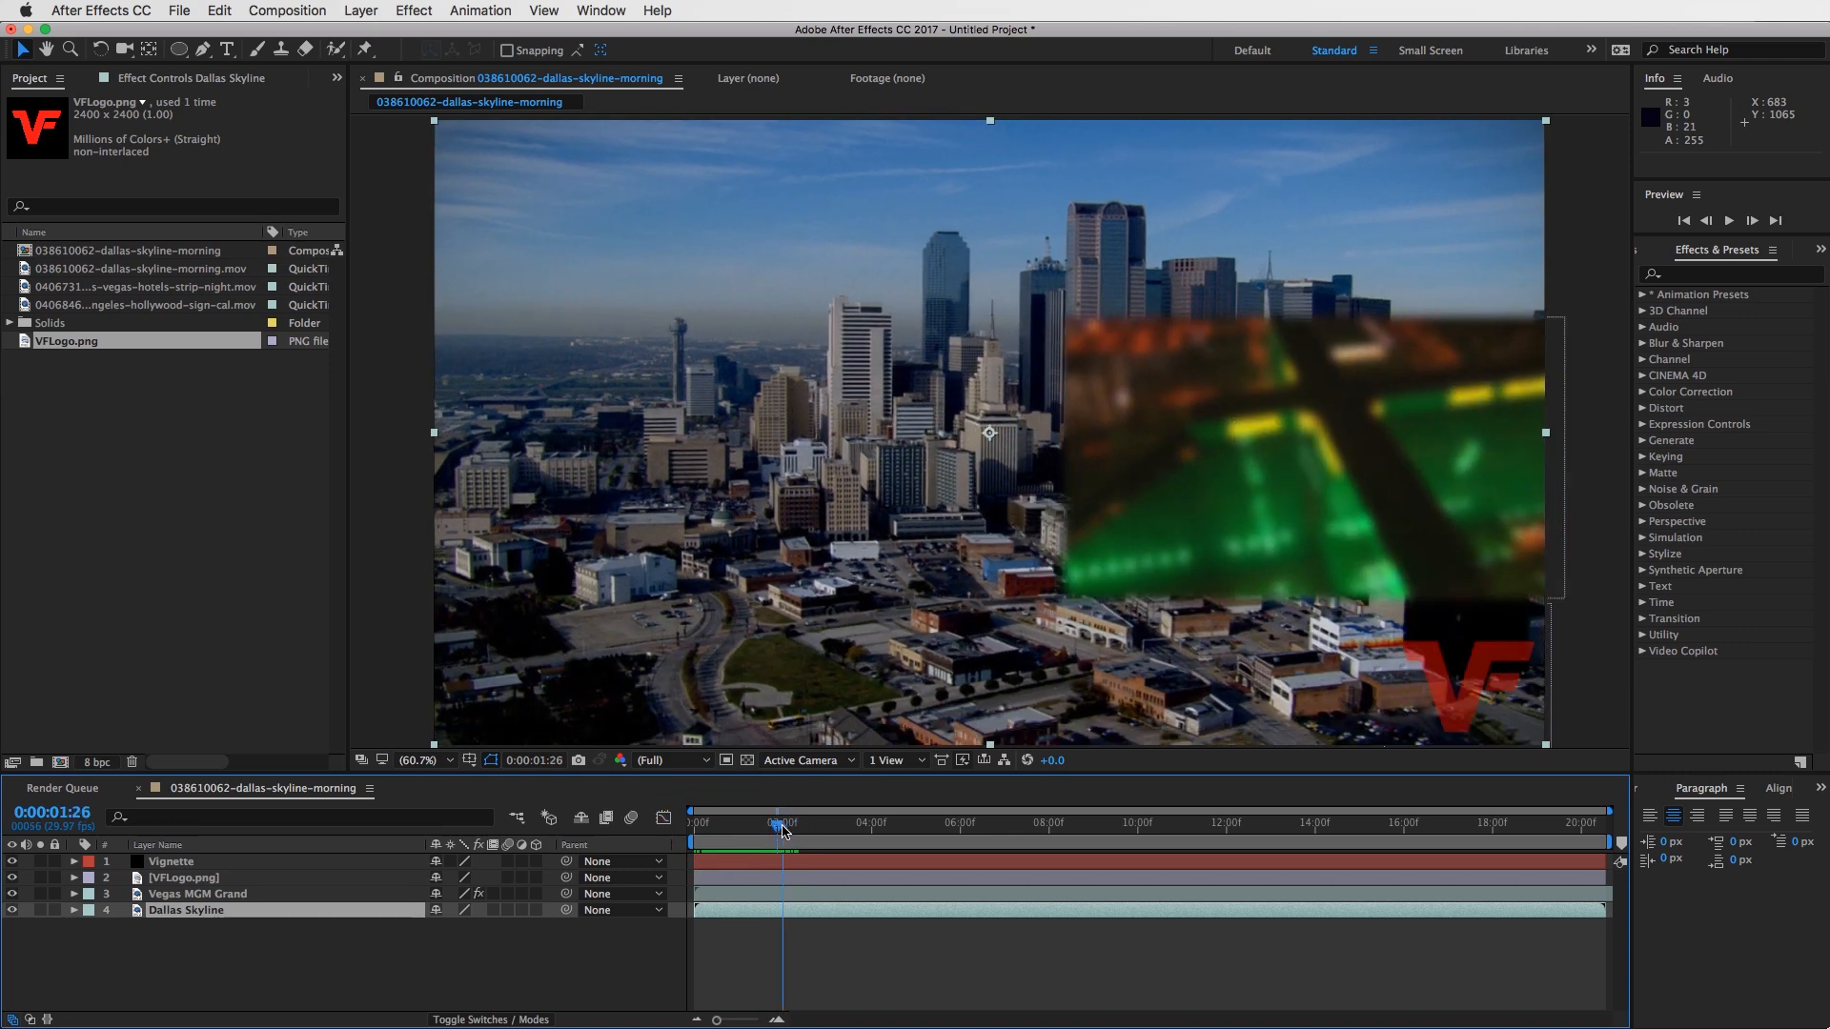
pyautogui.moveTo(688, 828)
pyautogui.mouseDown()
pyautogui.moveTo(796, 830)
pyautogui.moveTo(674, 808)
pyautogui.mouseUp()
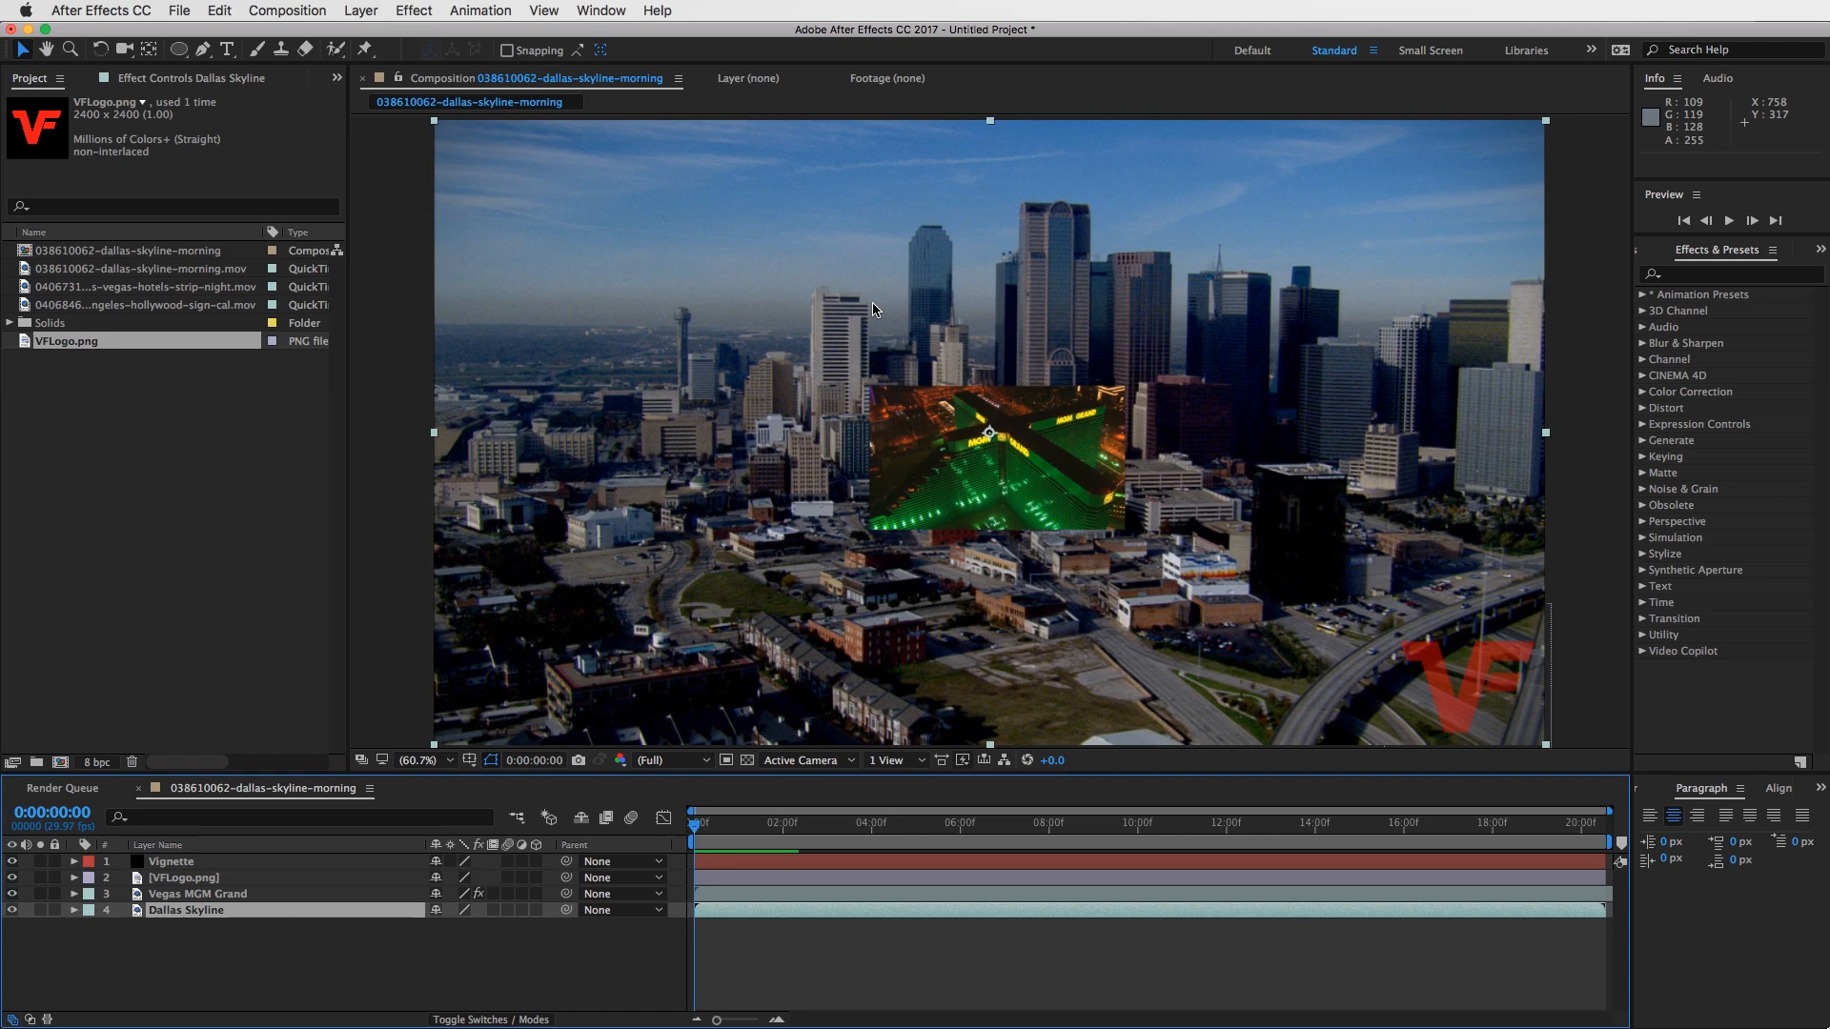
pyautogui.moveTo(697, 827)
pyautogui.mouseDown()
pyautogui.moveTo(729, 824)
pyautogui.moveTo(693, 829)
pyautogui.mouseUp()
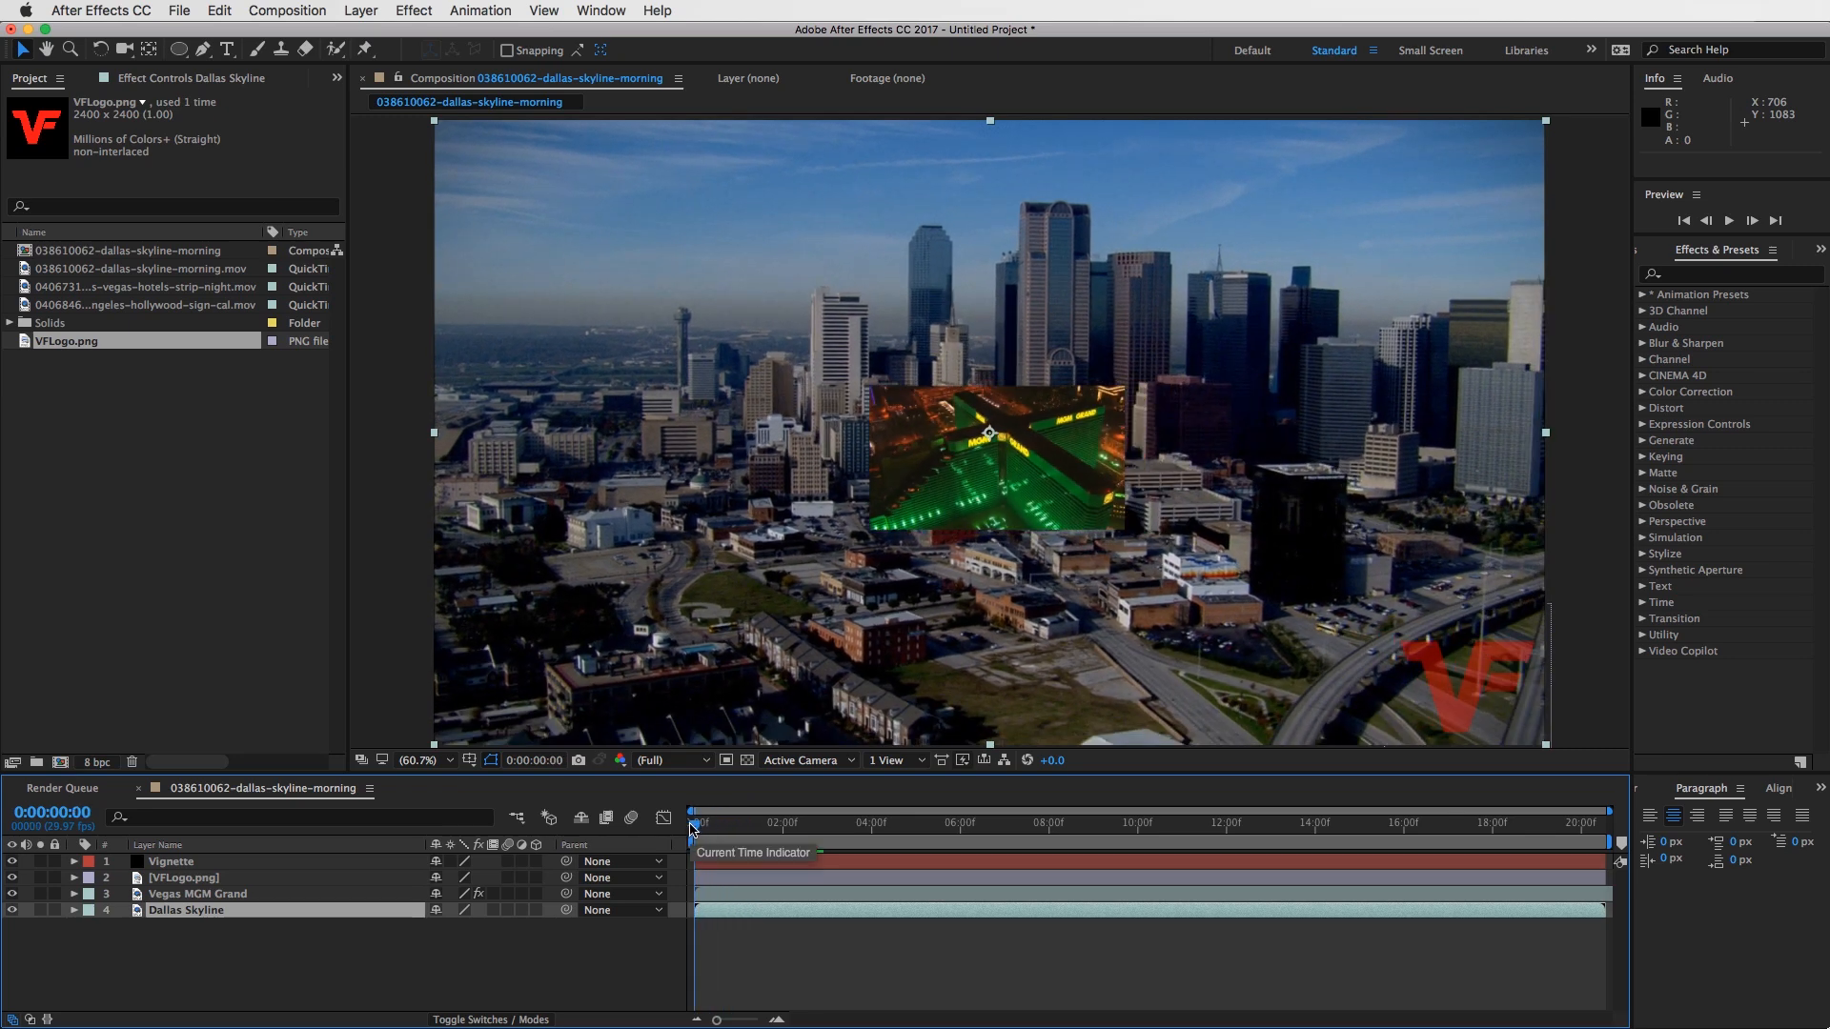